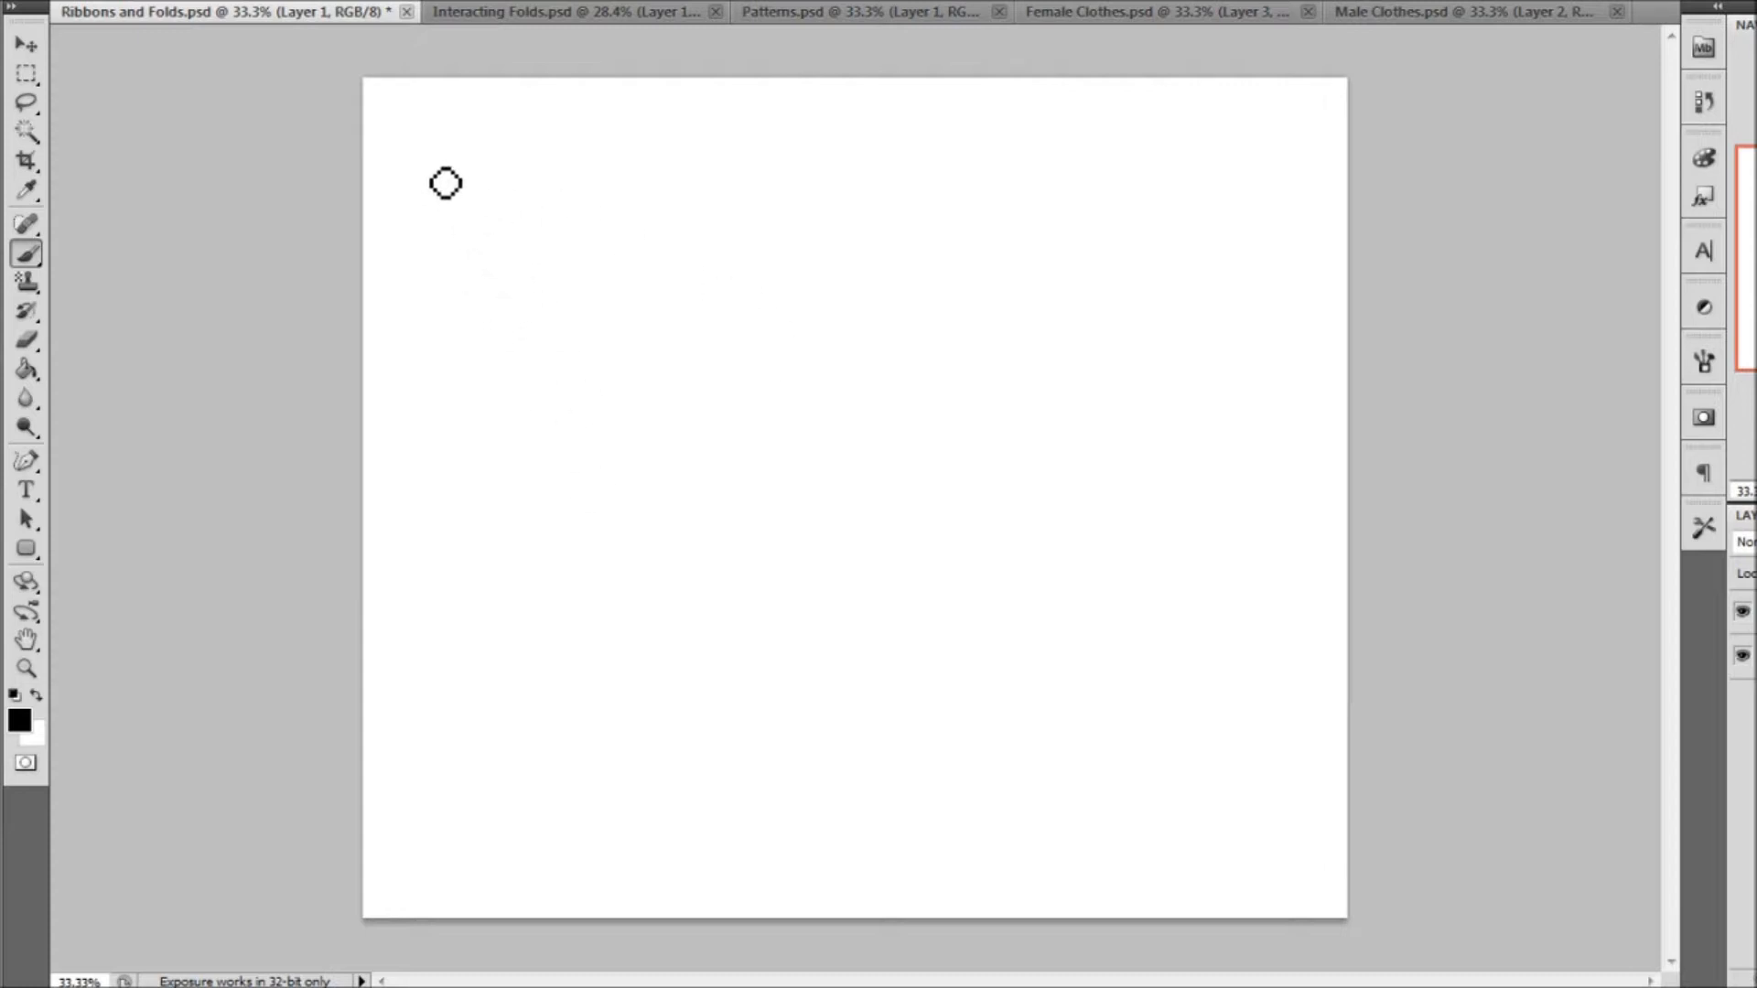
Draw a simple ribbon segment with two short vertical ends joined by sagging upper and lower edges in the canvas's upper-left area
{"action": "left_click_drag", "start_coordinate": [427, 180], "coordinate": [425, 244]}
{"action": "left_click_drag", "start_coordinate": [427, 183], "coordinate": [428, 236]}
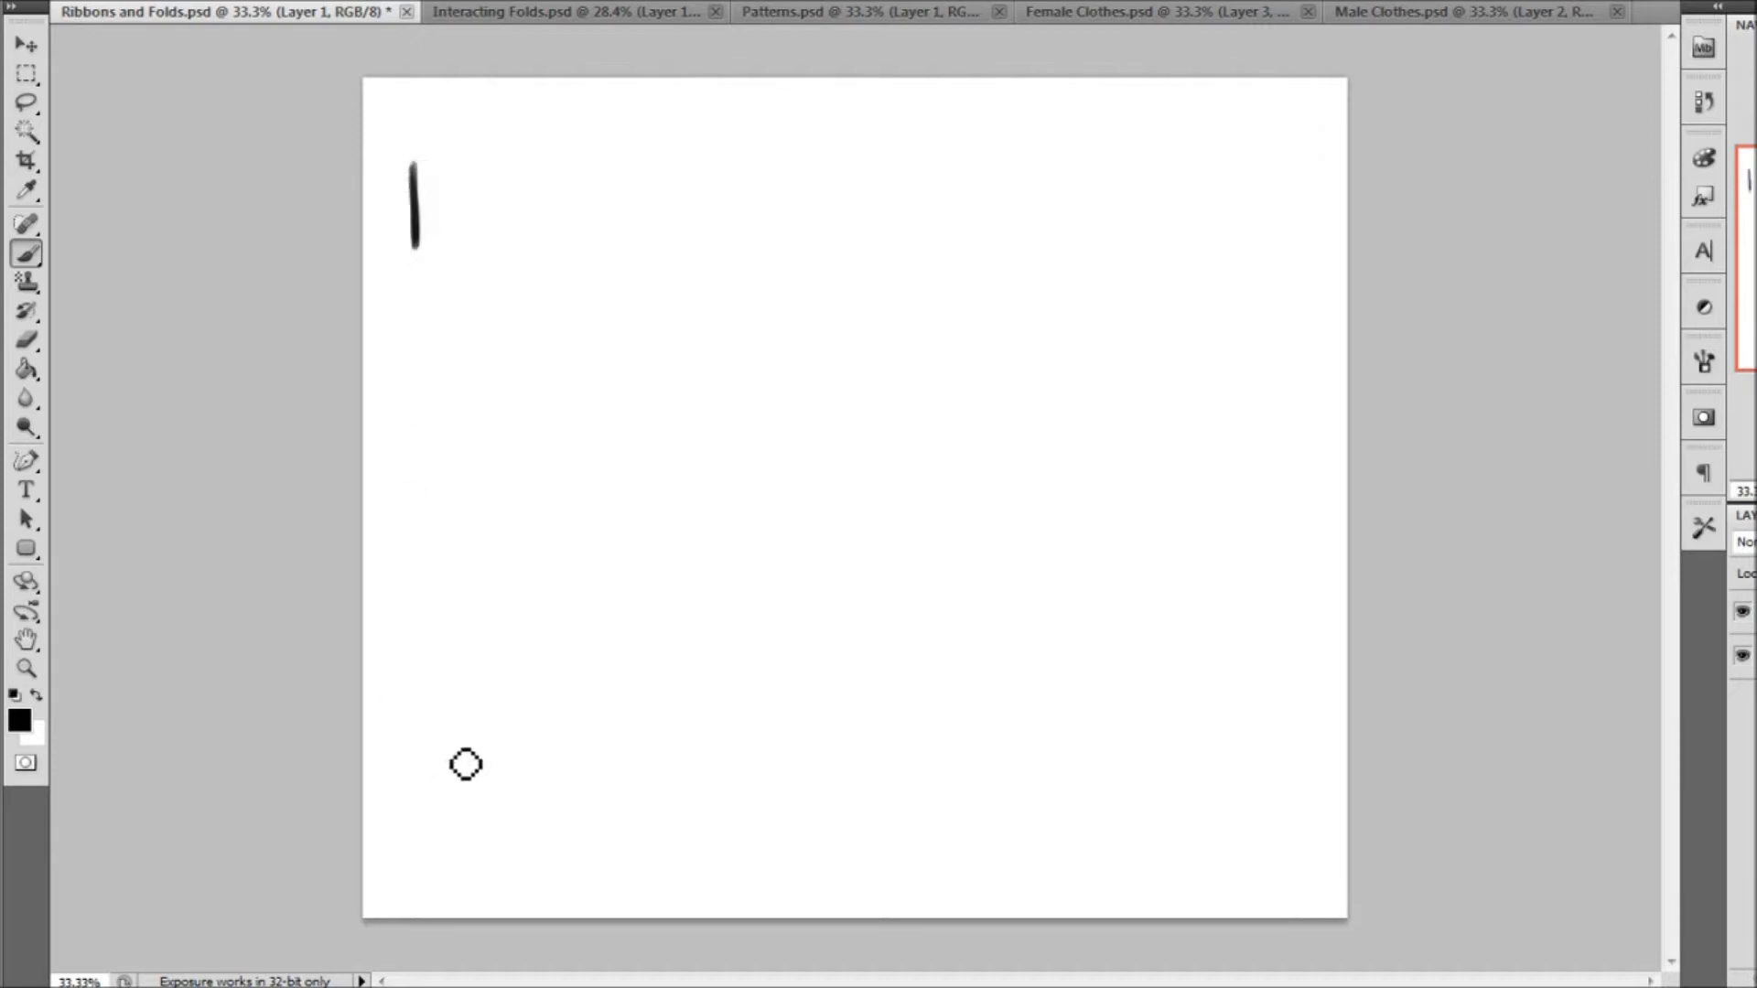
{"action": "left_click_drag", "start_coordinate": [631, 167], "coordinate": [633, 240]}
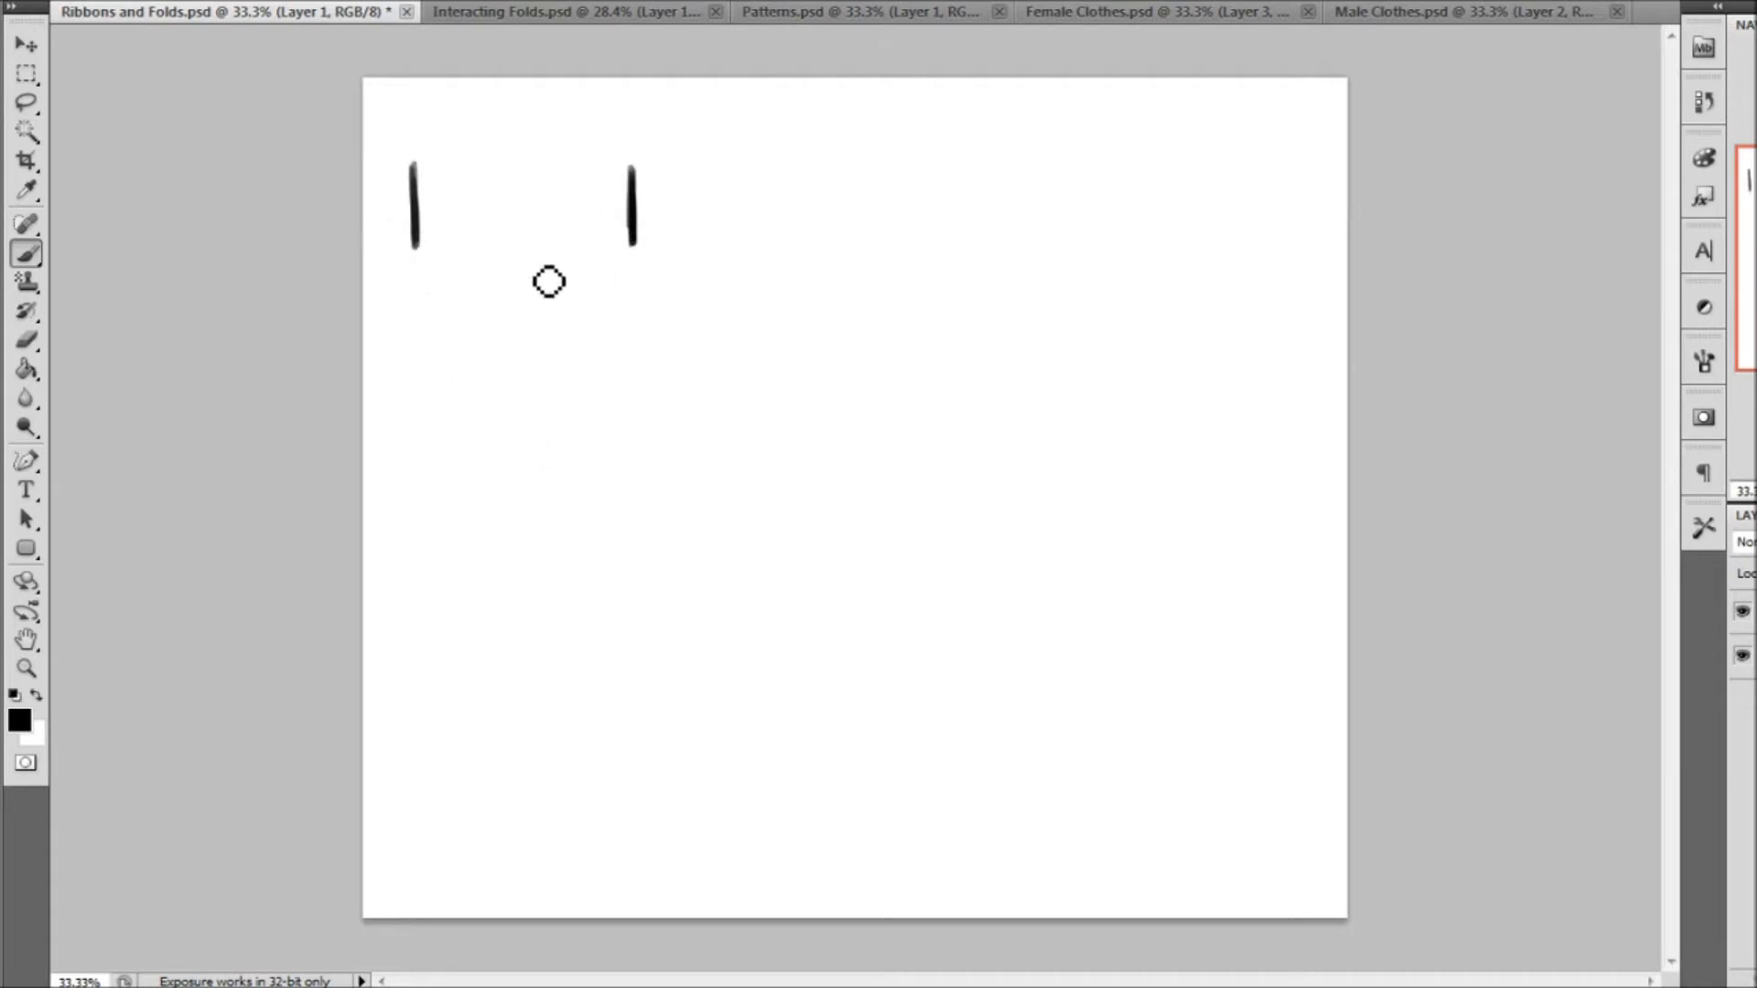
{"action": "mouse_move", "coordinate": [413, 167]}
{"action": "left_mouse_down"}
{"action": "mouse_move", "coordinate": [613, 175]}
{"action": "mouse_move", "coordinate": [555, 192]}
{"action": "mouse_move", "coordinate": [629, 161]}
{"action": "left_mouse_up"}
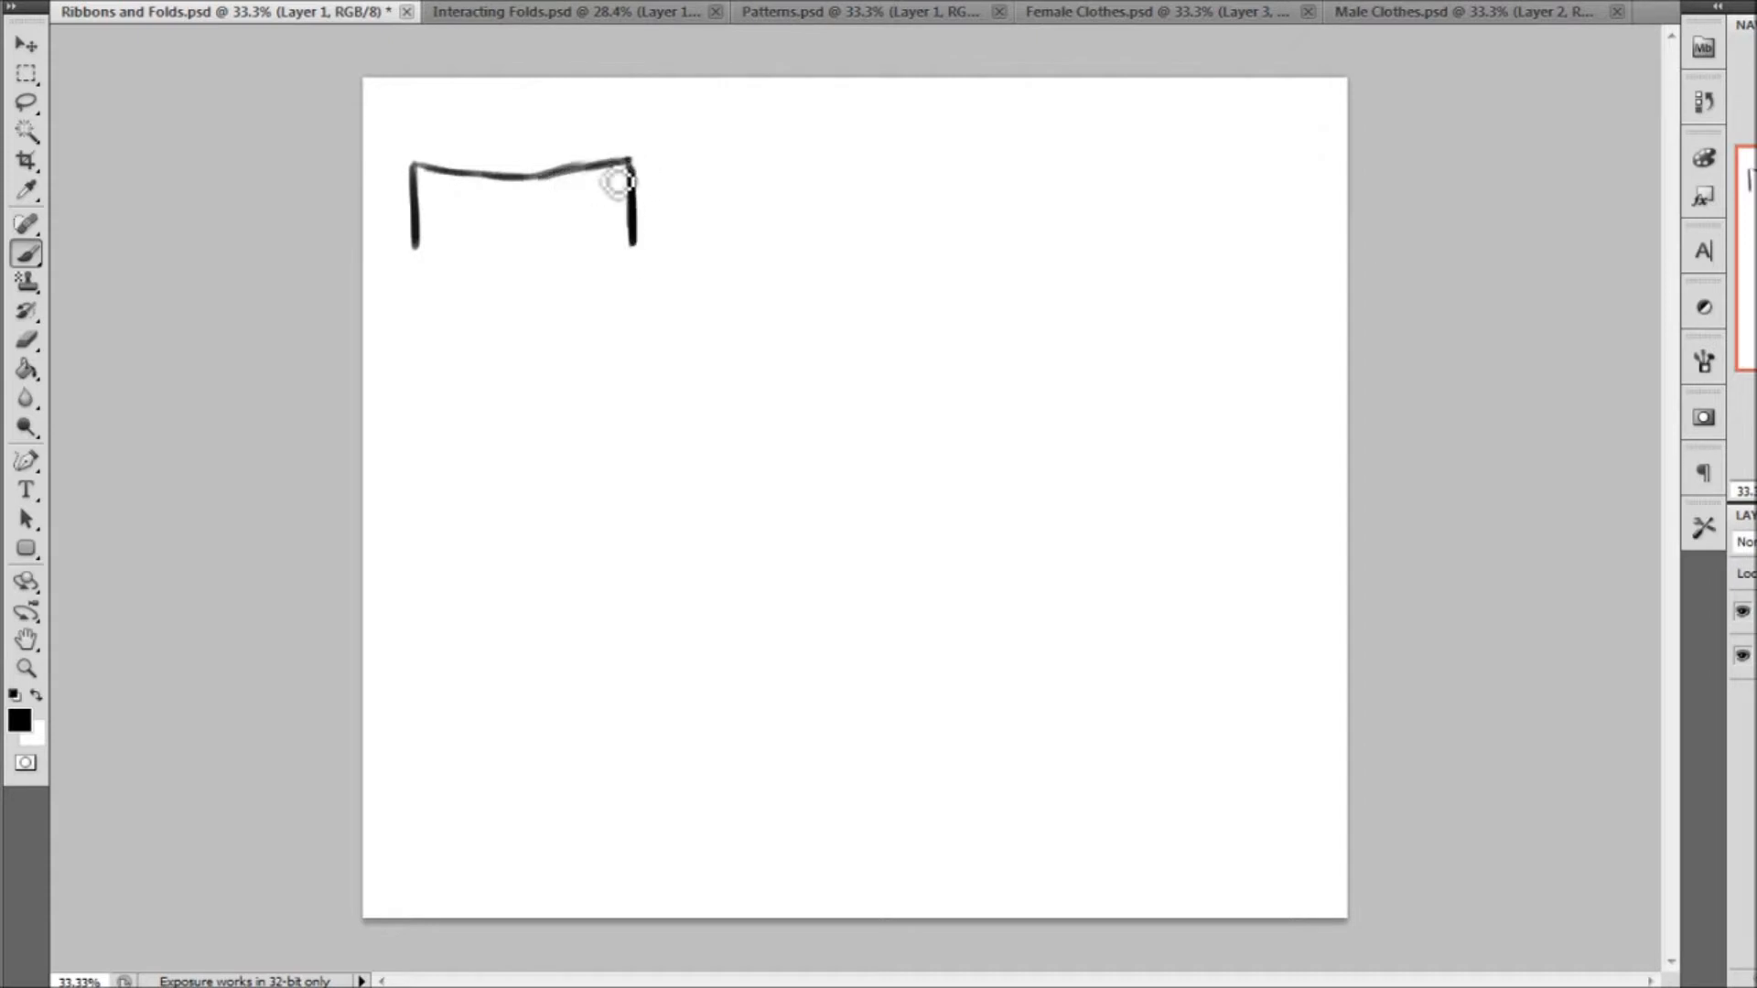
{"action": "mouse_move", "coordinate": [418, 249]}
{"action": "left_mouse_down"}
{"action": "mouse_move", "coordinate": [529, 283]}
{"action": "mouse_move", "coordinate": [644, 255]}
{"action": "mouse_move", "coordinate": [524, 283]}
{"action": "mouse_move", "coordinate": [419, 250]}
{"action": "left_mouse_up"}
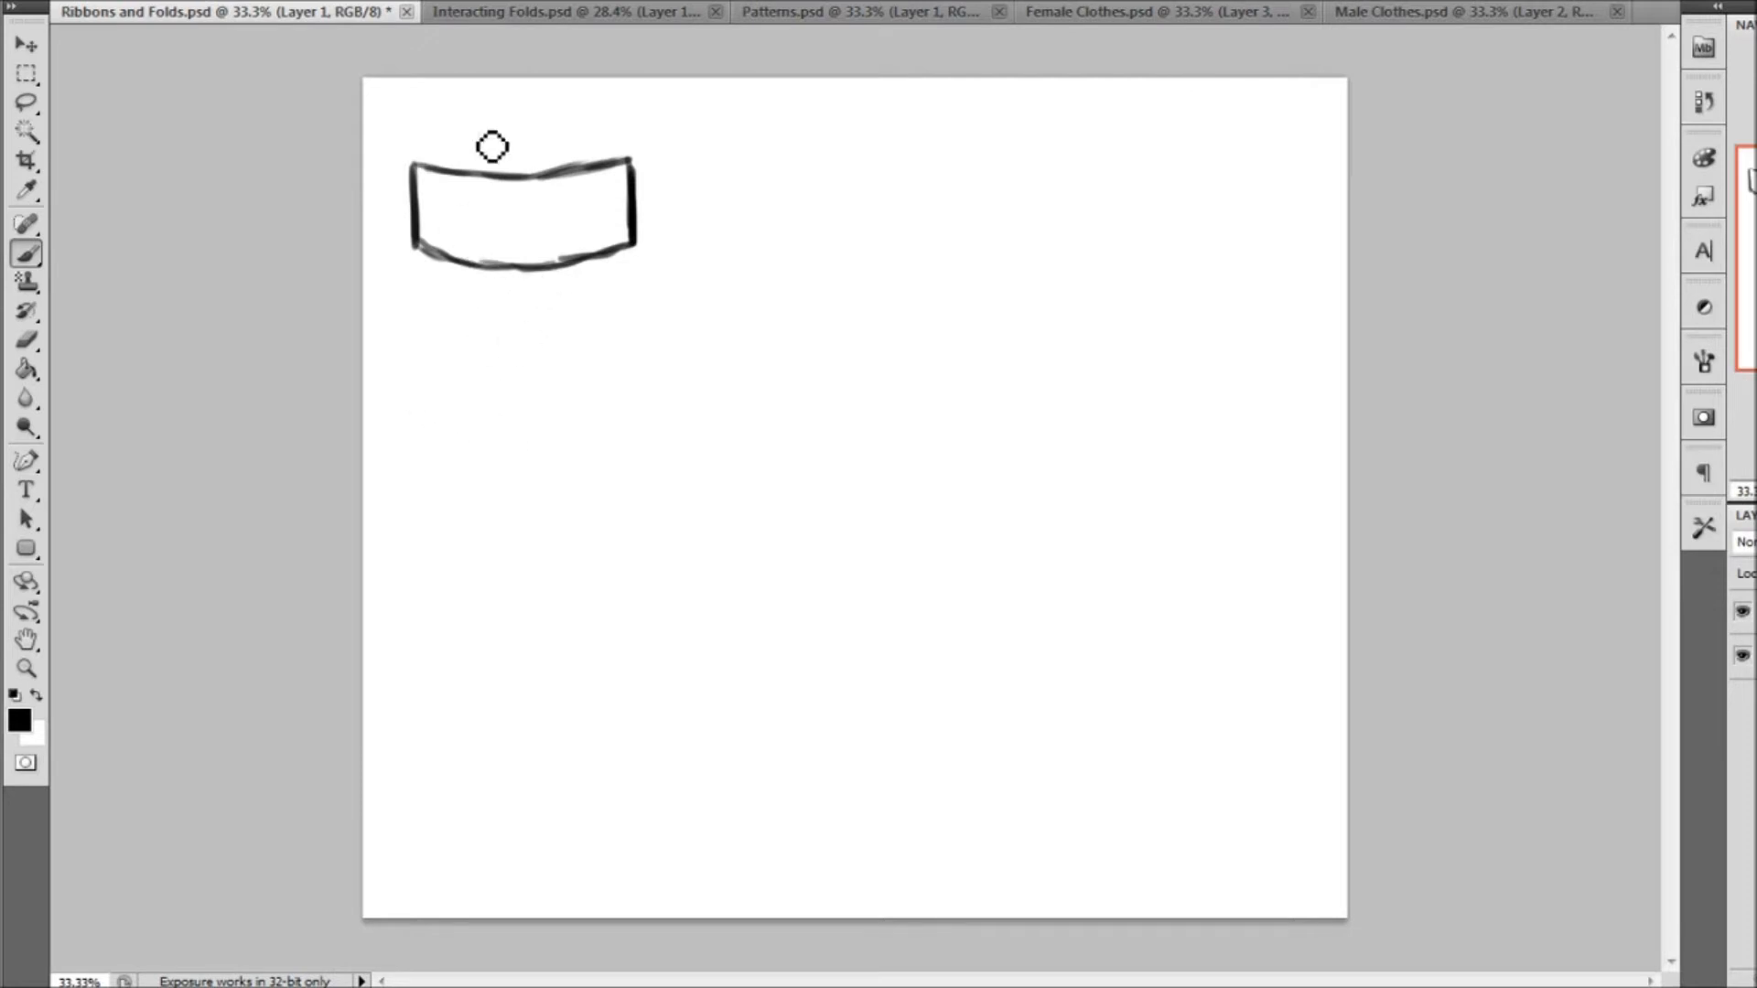
Below the first ribbon, sketch two offset vertical ends and connect their tops with an S-shaped ribbon edge
{"action": "left_click_drag", "start_coordinate": [443, 391], "coordinate": [437, 468]}
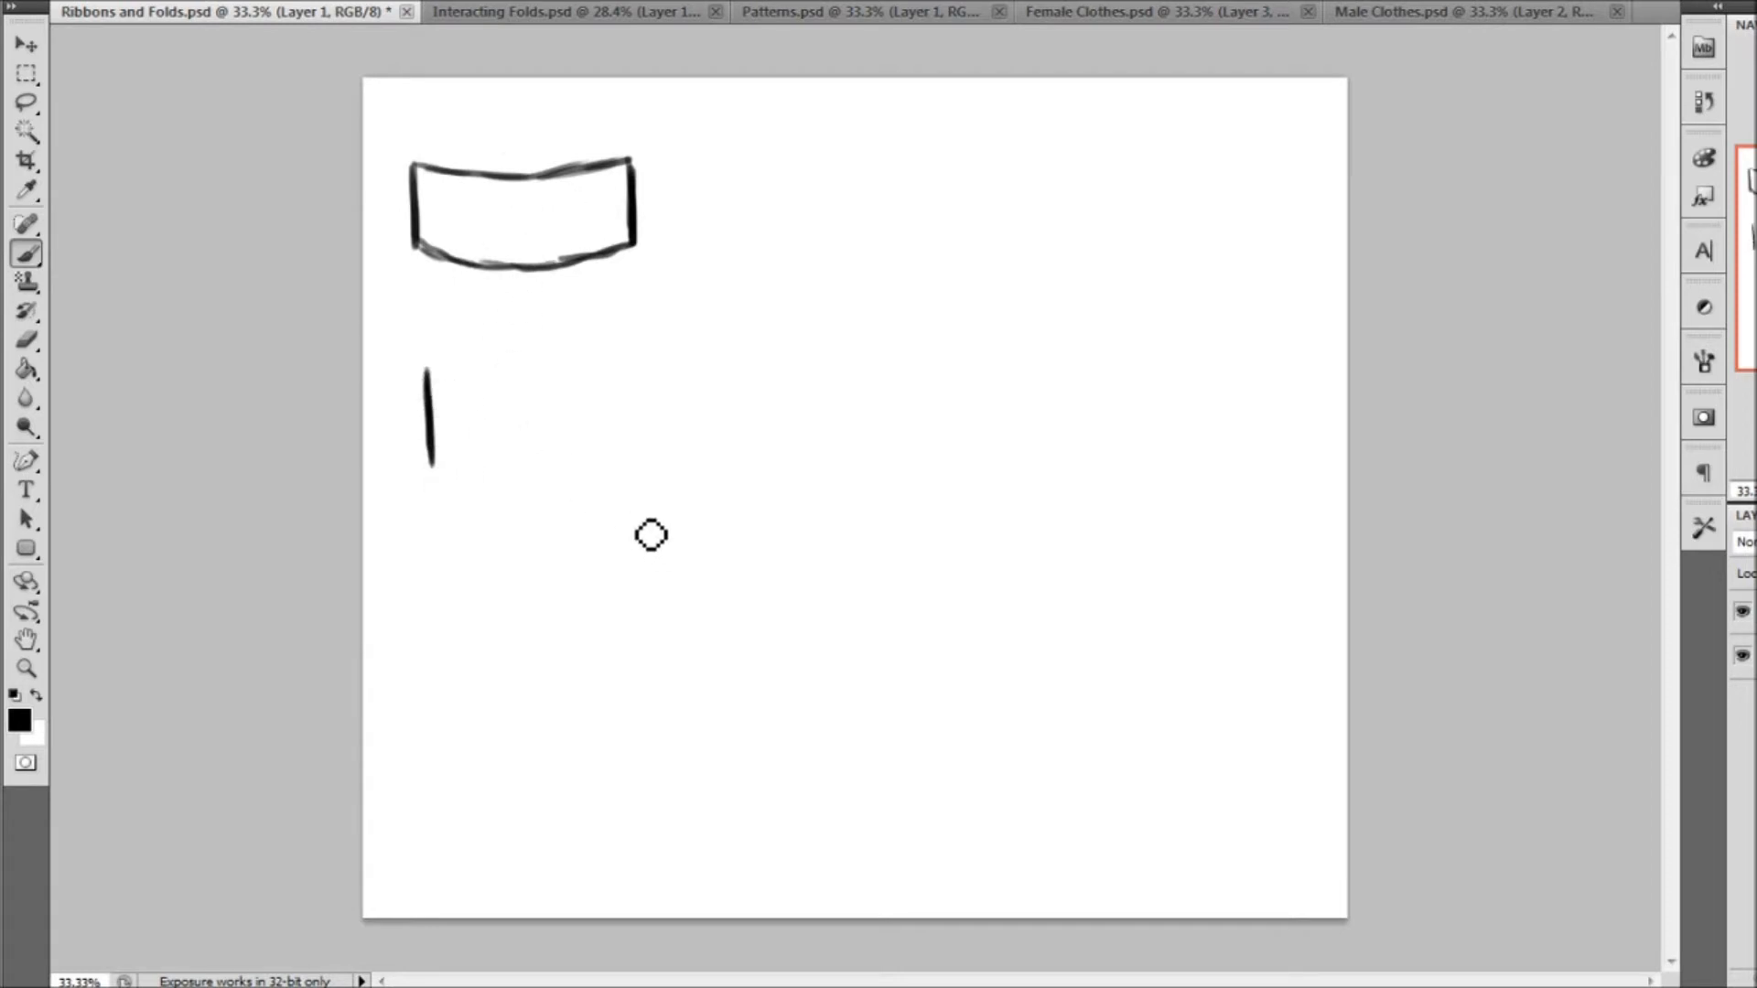
{"action": "left_click_drag", "start_coordinate": [638, 503], "coordinate": [644, 608]}
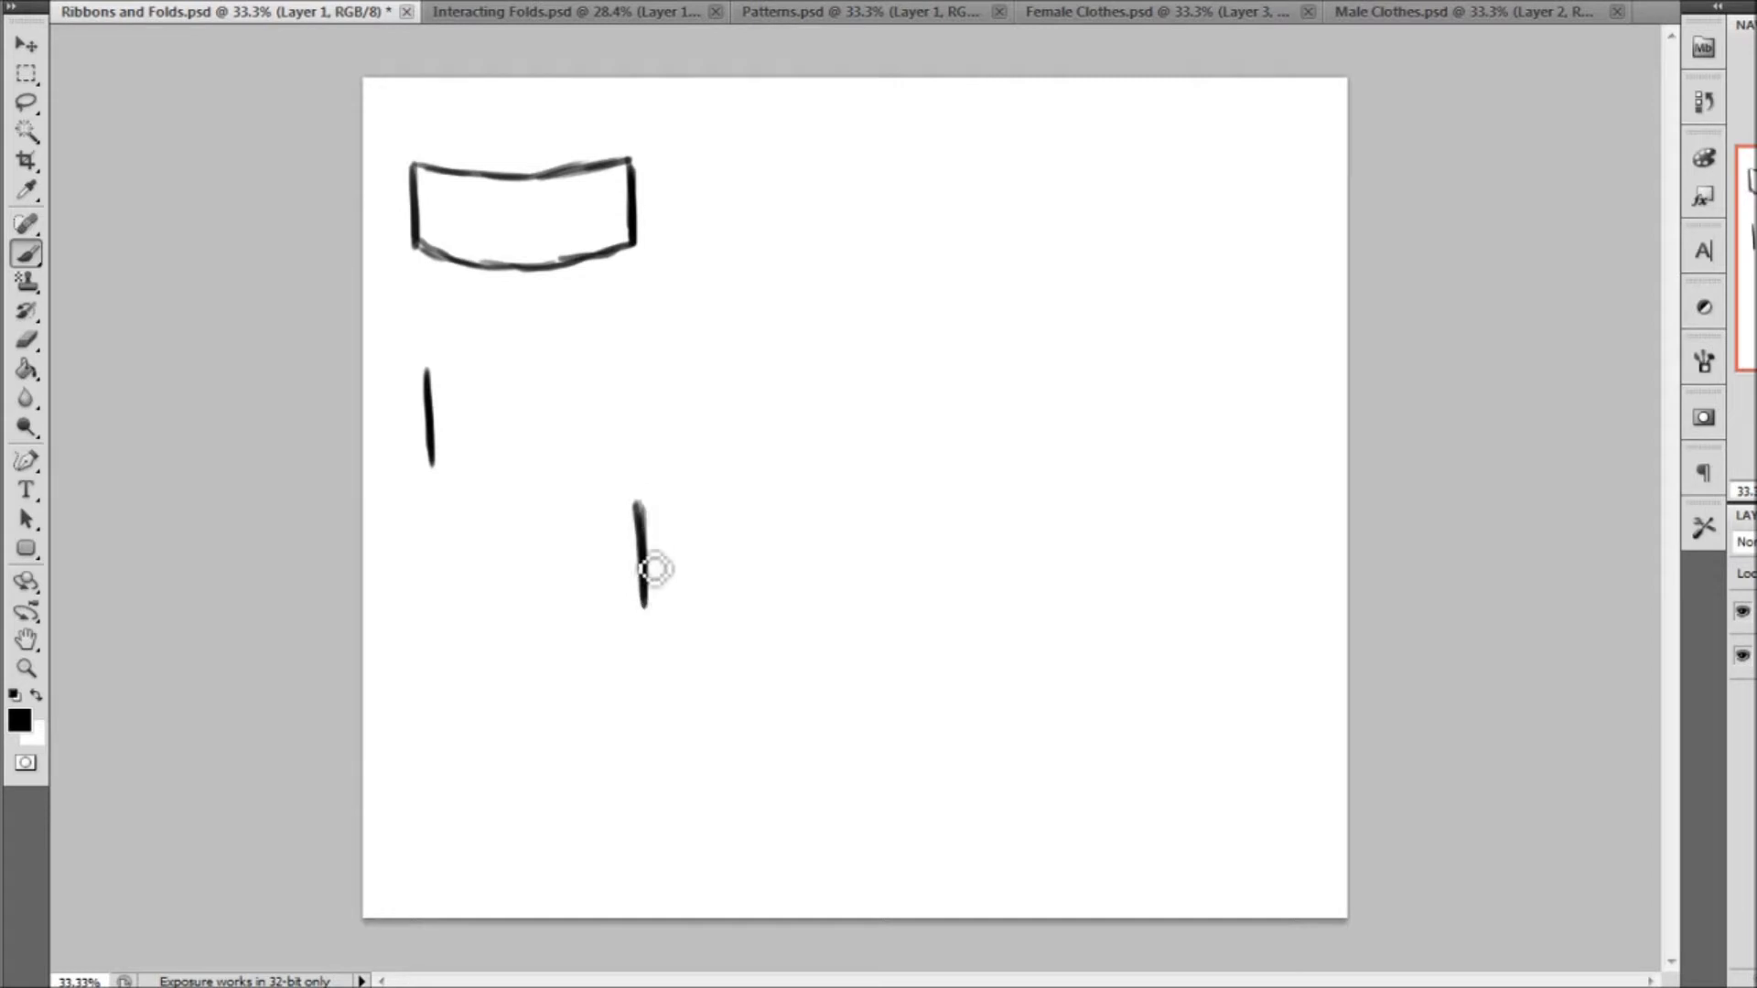
{"action": "mouse_move", "coordinate": [426, 371]}
{"action": "left_mouse_down"}
{"action": "mouse_move", "coordinate": [568, 415]}
{"action": "mouse_move", "coordinate": [525, 467]}
{"action": "mouse_move", "coordinate": [476, 475]}
{"action": "mouse_move", "coordinate": [513, 518]}
{"action": "mouse_move", "coordinate": [647, 518]}
{"action": "mouse_move", "coordinate": [645, 585]}
{"action": "left_mouse_up"}
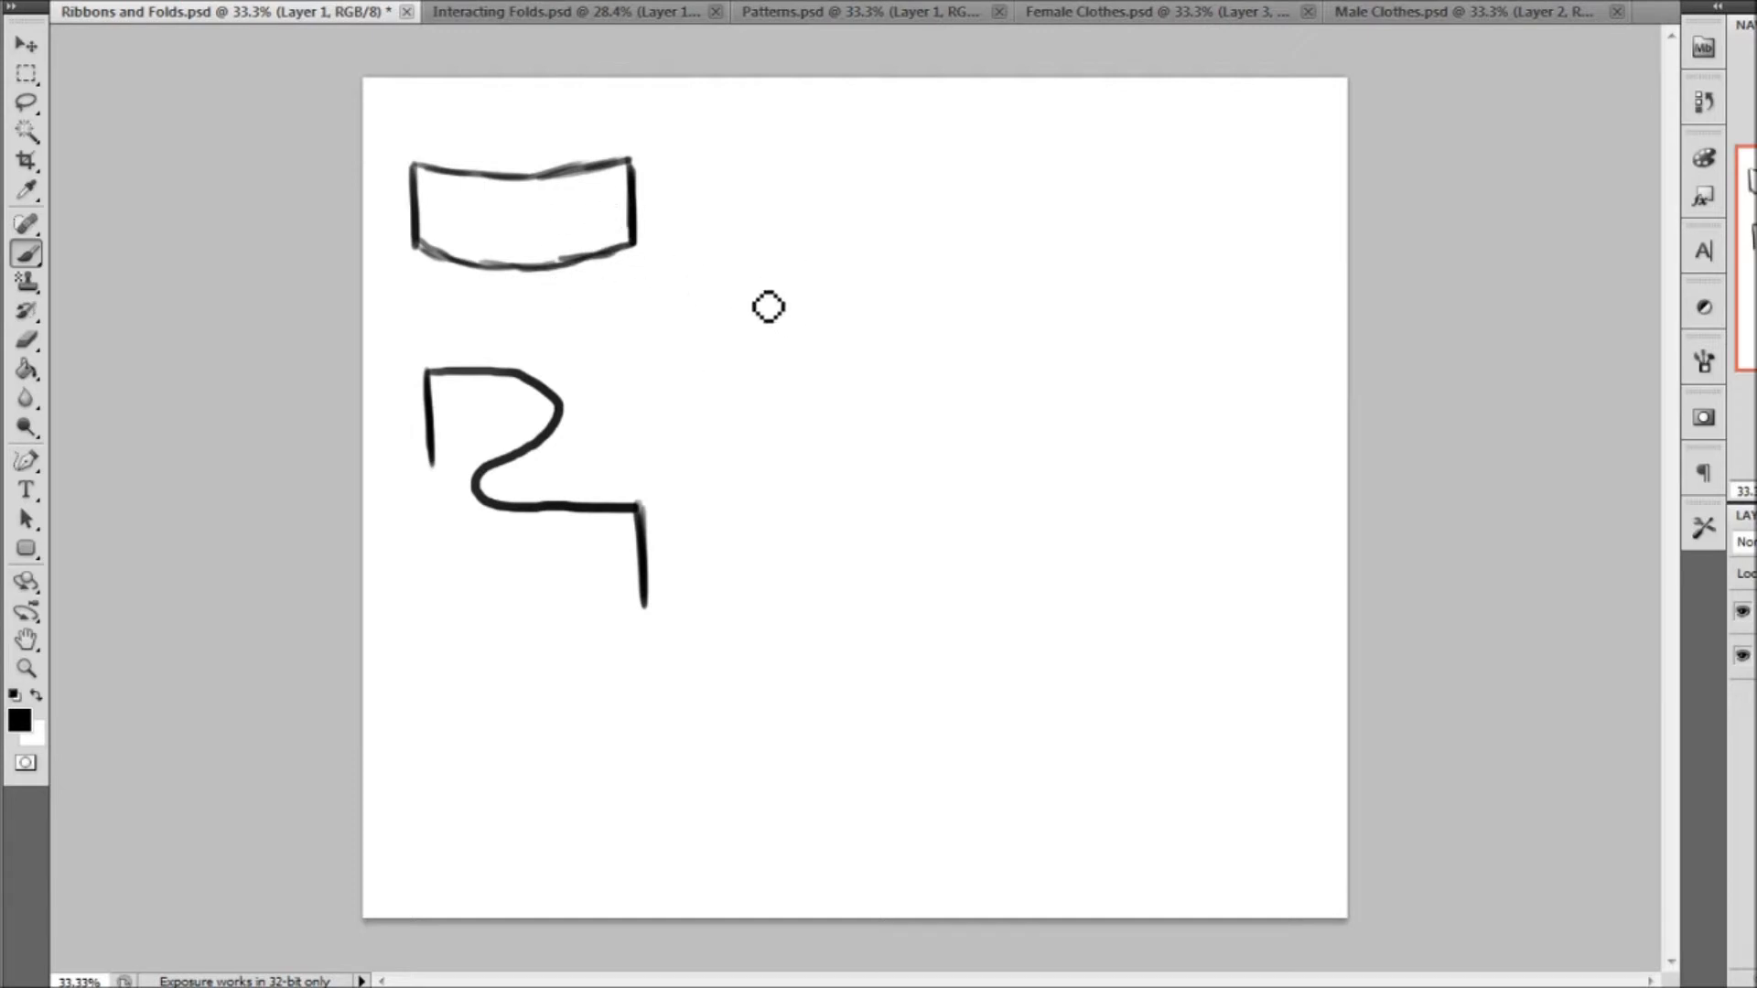
Draw a circle beside the first ribbon, with a viewpoint dot above it, two sight lines to its sides, and a tick at each side
{"action": "mouse_move", "coordinate": [791, 257]}
{"action": "left_mouse_down"}
{"action": "mouse_move", "coordinate": [745, 317]}
{"action": "mouse_move", "coordinate": [754, 359]}
{"action": "mouse_move", "coordinate": [832, 374]}
{"action": "mouse_move", "coordinate": [864, 337]}
{"action": "mouse_move", "coordinate": [855, 297]}
{"action": "mouse_move", "coordinate": [786, 261]}
{"action": "left_mouse_up"}
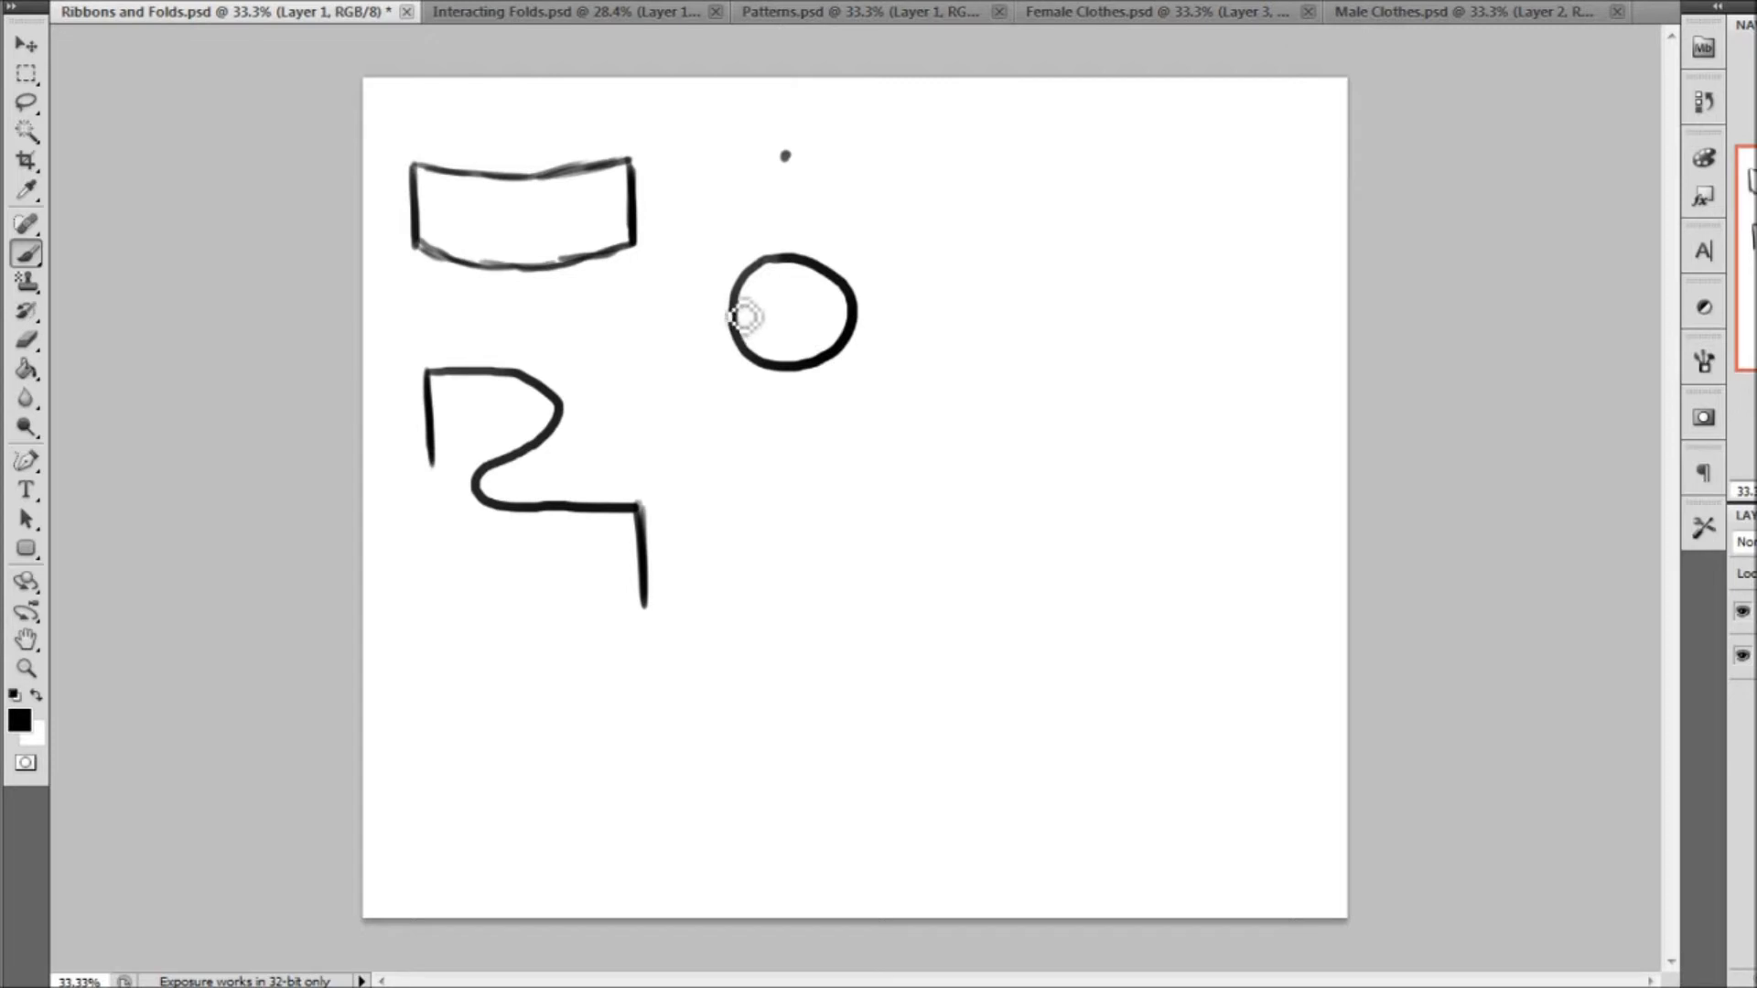
{"action": "left_click_drag", "start_coordinate": [712, 307], "coordinate": [732, 308]}
{"action": "left_click_drag", "start_coordinate": [856, 306], "coordinate": [875, 305]}
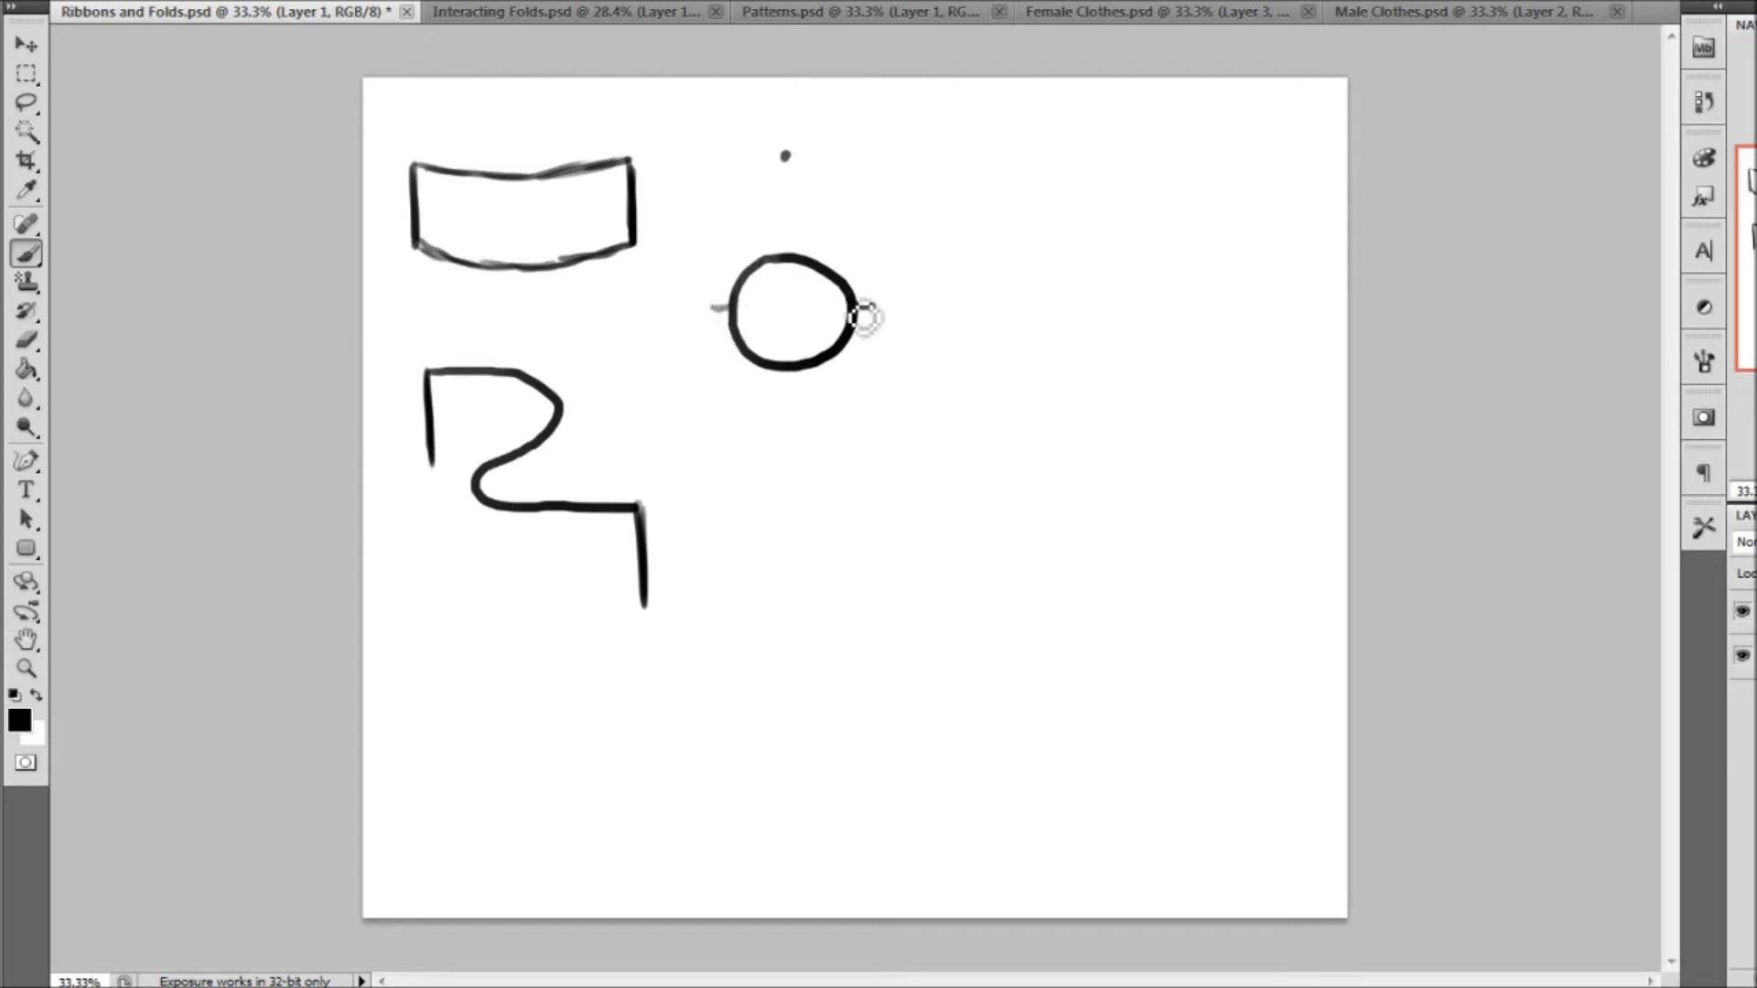
{"action": "left_click_drag", "start_coordinate": [737, 275], "coordinate": [785, 155]}
{"action": "mouse_move", "coordinate": [852, 291]}
{"action": "left_mouse_down"}
{"action": "mouse_move", "coordinate": [795, 162]}
{"action": "mouse_move", "coordinate": [845, 273]}
{"action": "left_mouse_up"}
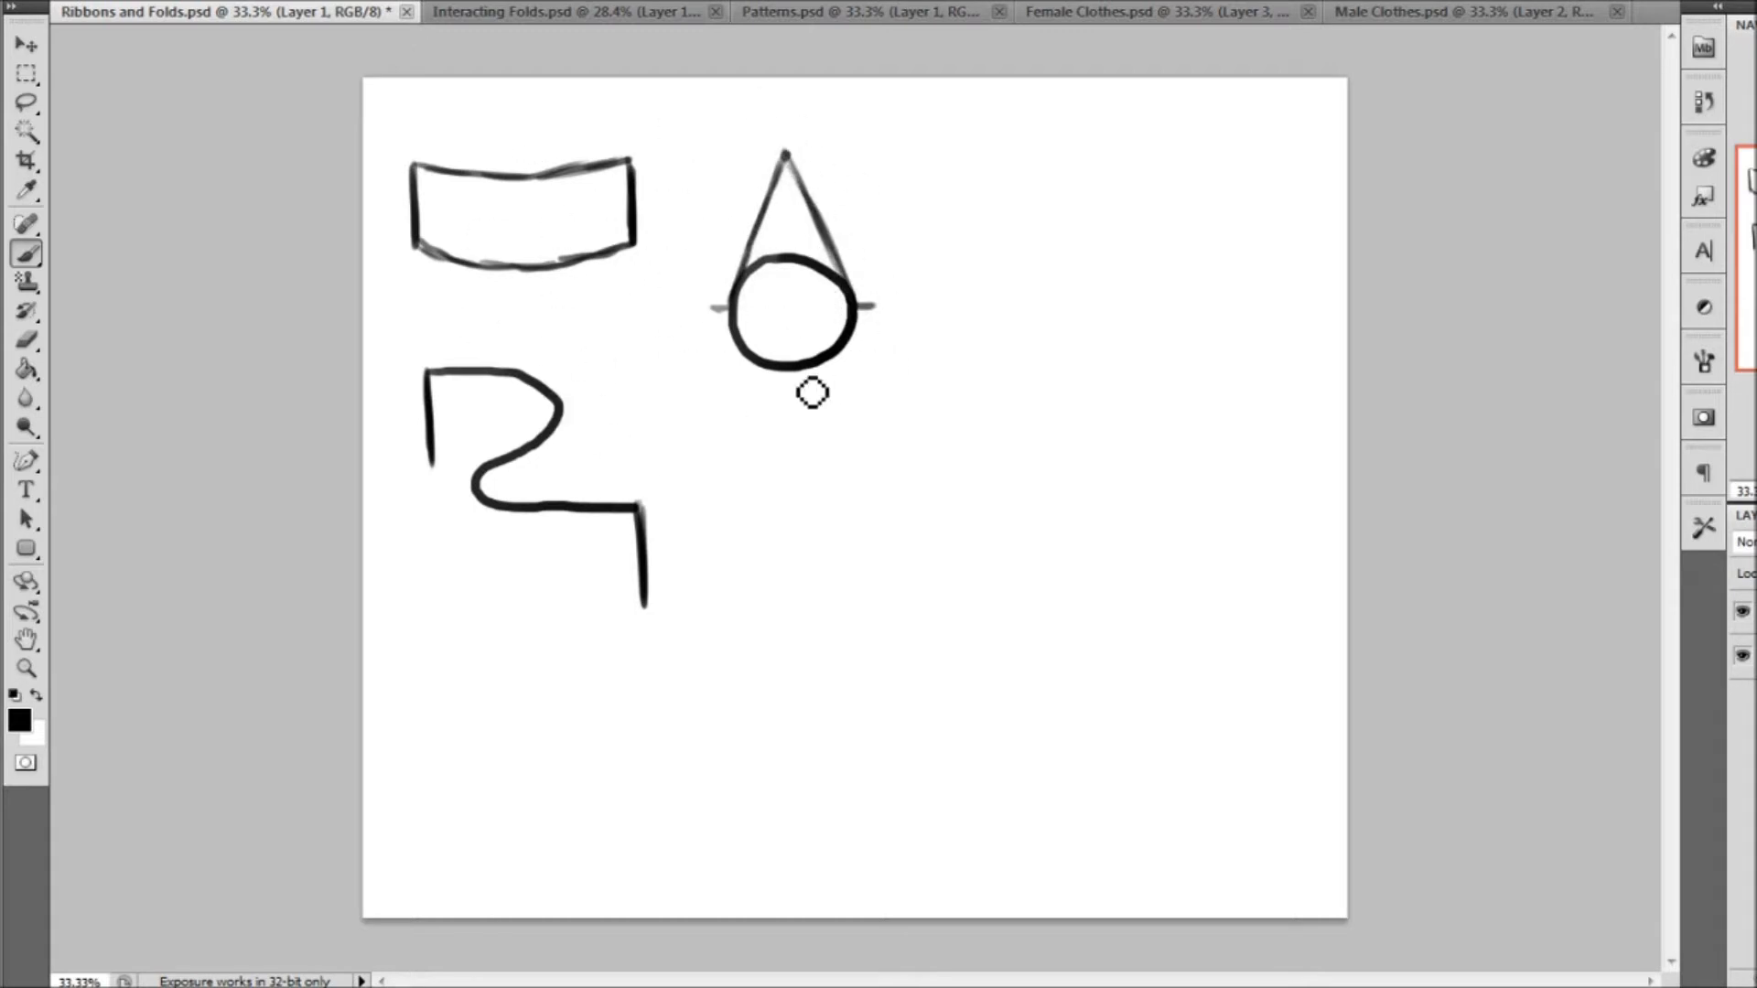
{"action": "left_click_drag", "start_coordinate": [737, 309], "coordinate": [698, 305]}
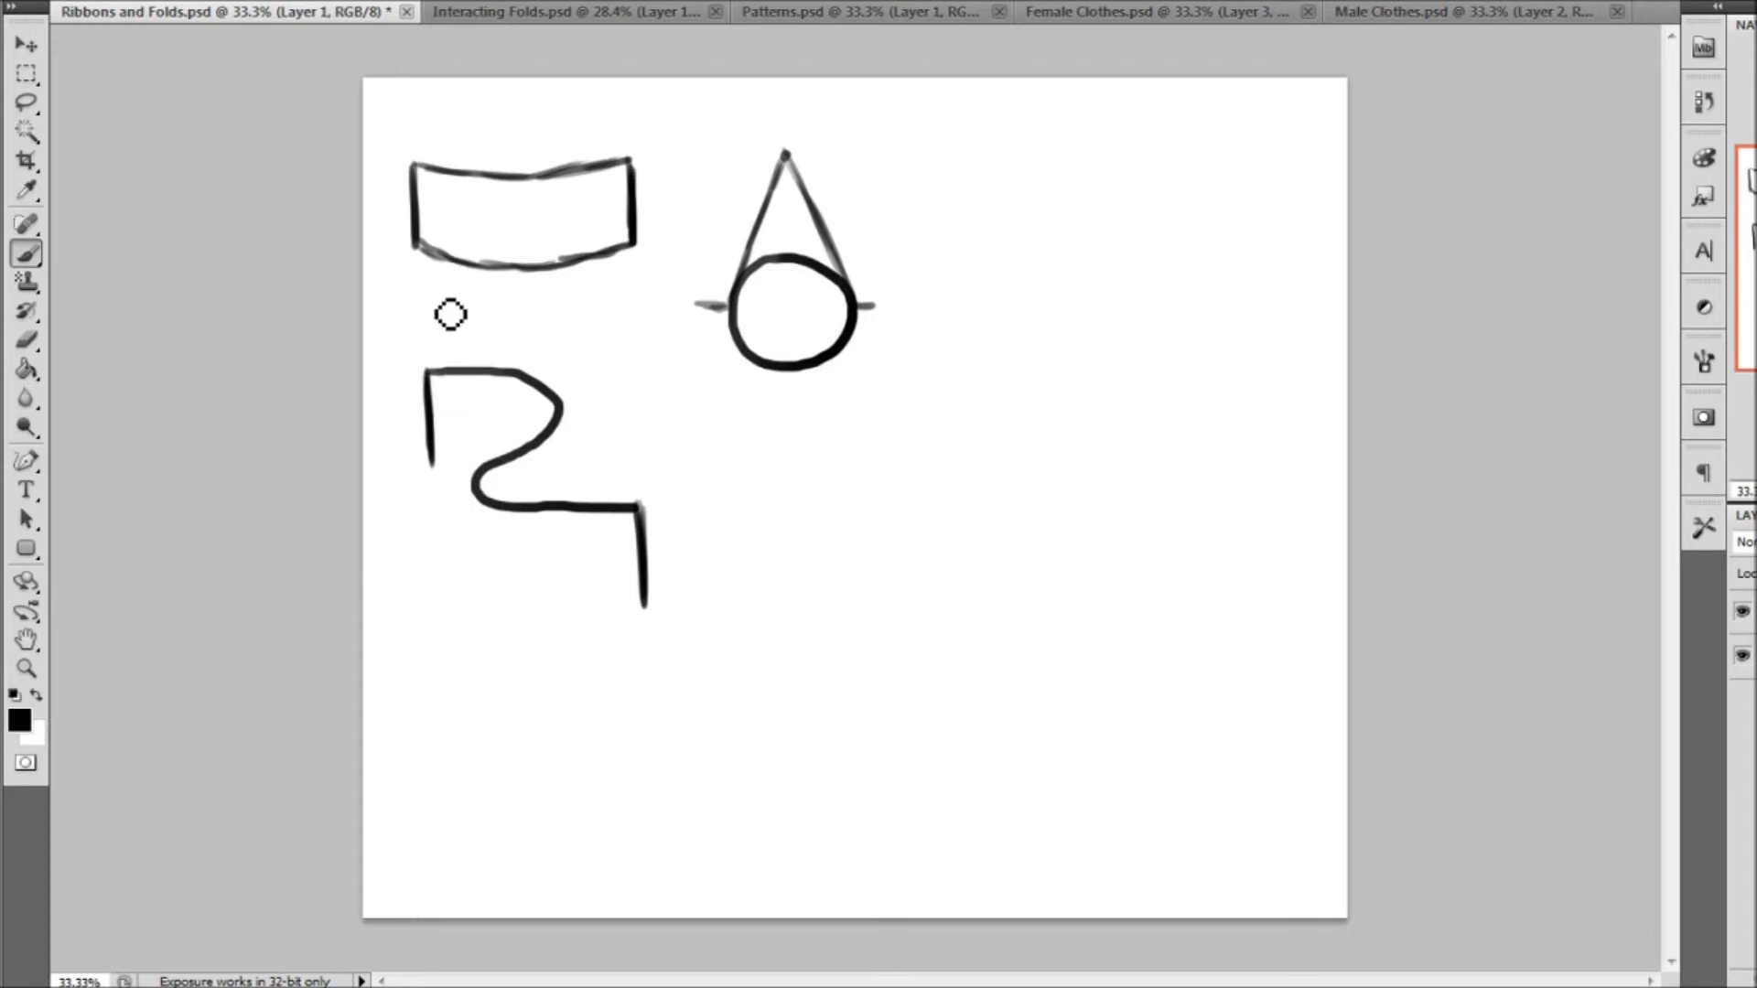
Mark the outermost points of the S-curve, drop vertical lines from them, and close the ribbon with its lower edges
{"action": "left_click_drag", "start_coordinate": [559, 403], "coordinate": [571, 405]}
{"action": "left_click_drag", "start_coordinate": [470, 483], "coordinate": [456, 482]}
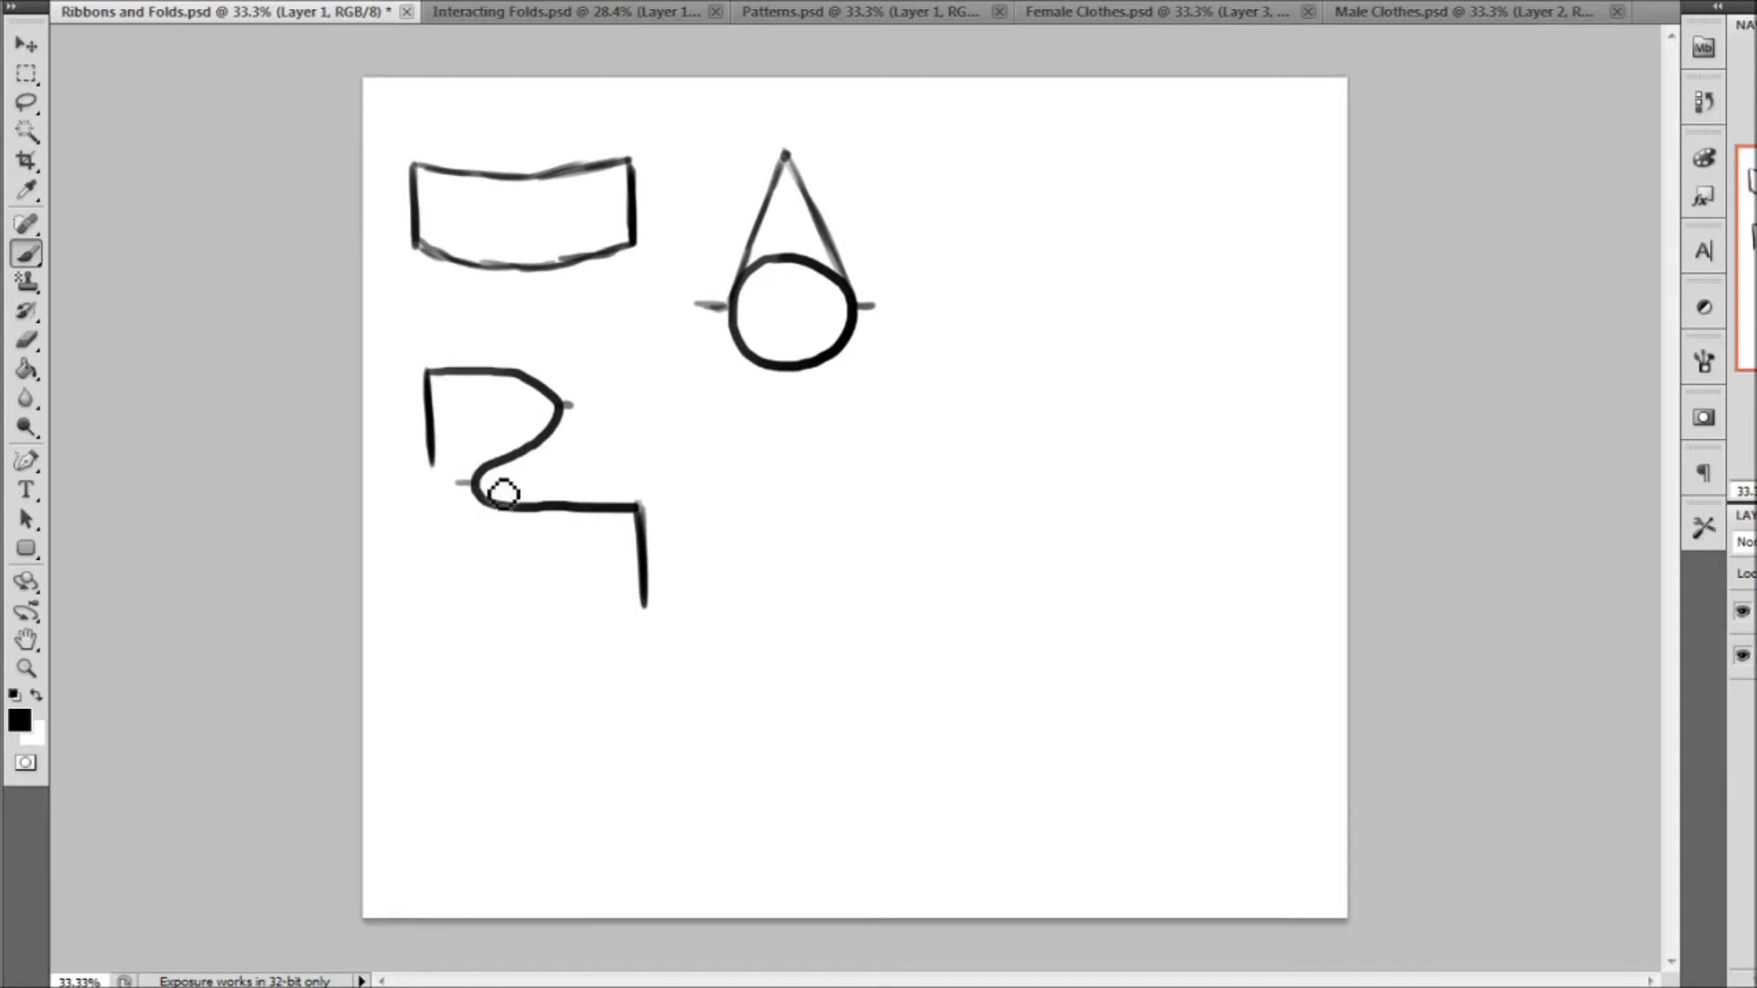
{"action": "left_click_drag", "start_coordinate": [479, 490], "coordinate": [489, 584]}
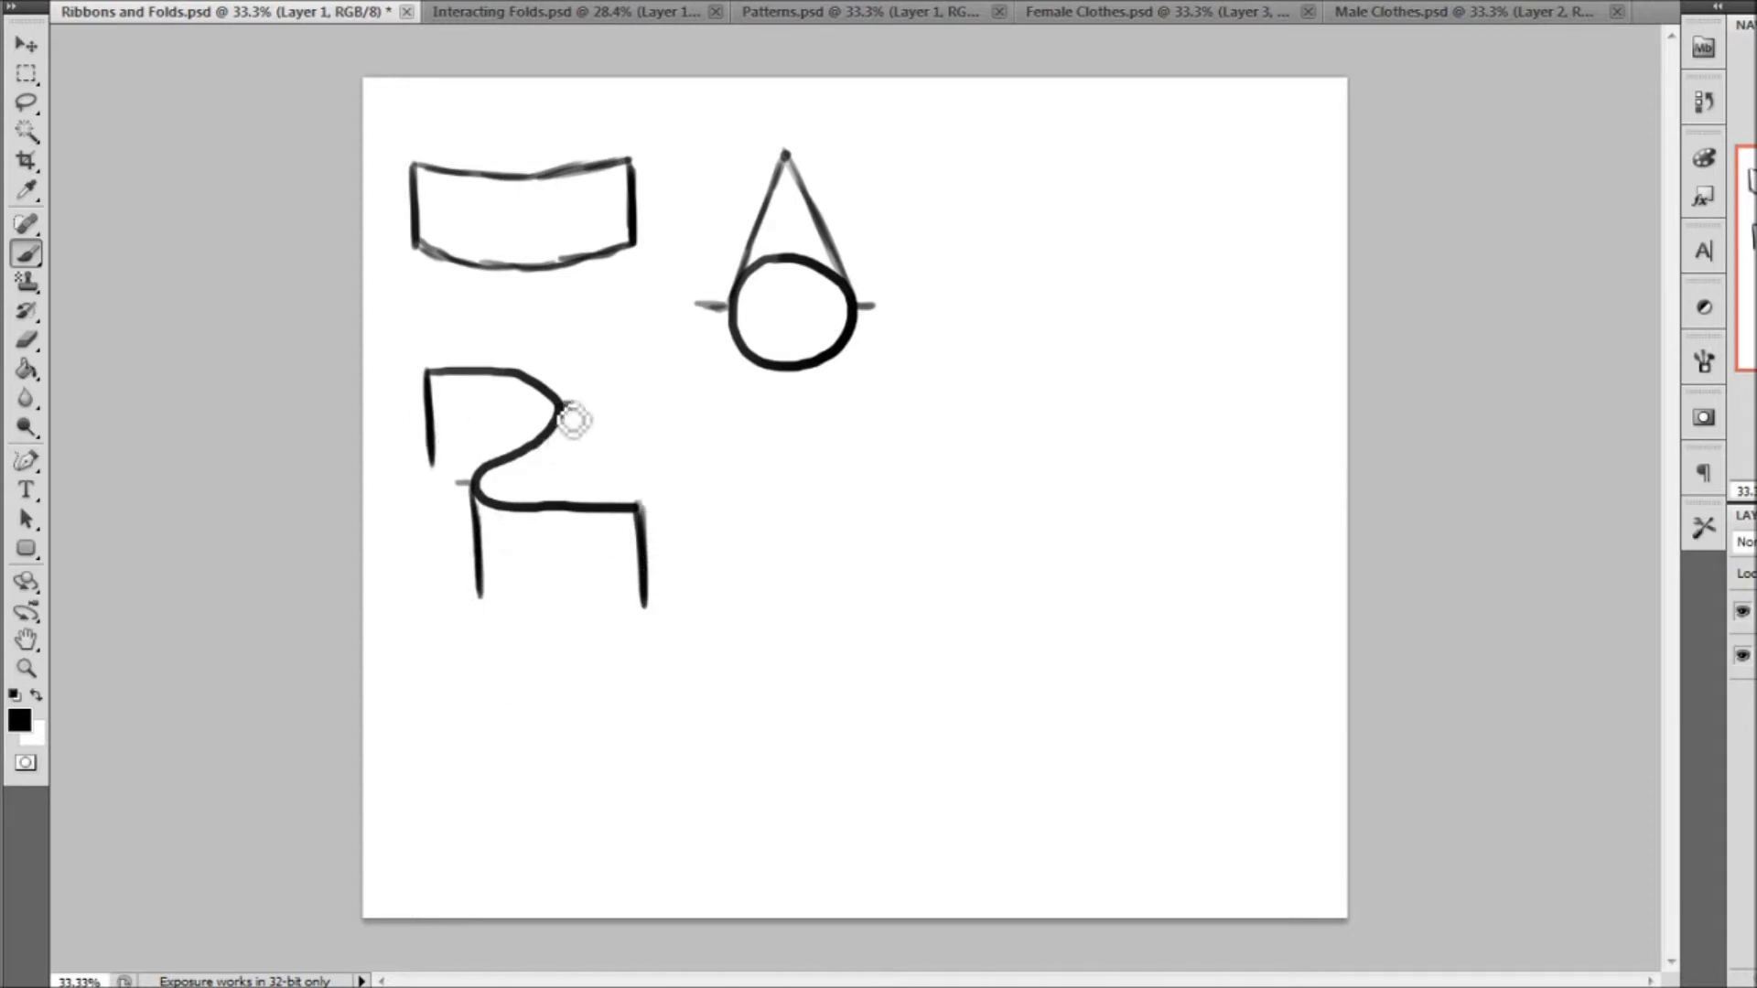
{"action": "left_click_drag", "start_coordinate": [569, 423], "coordinate": [572, 516]}
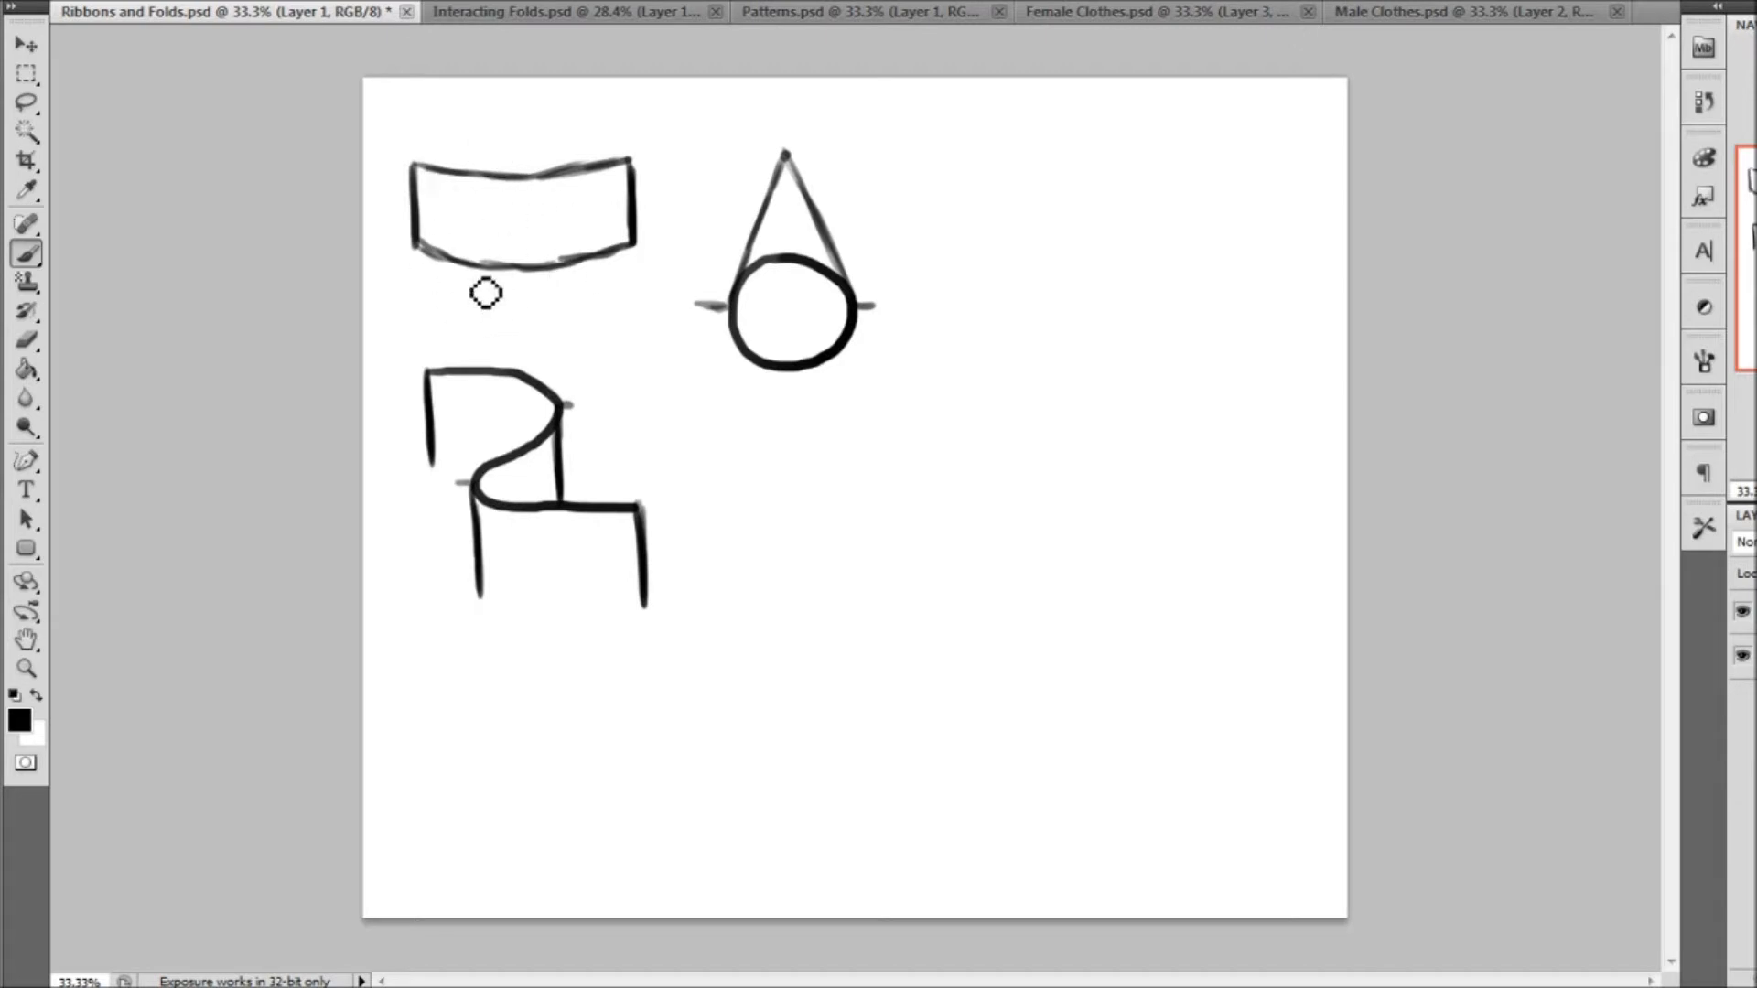
{"action": "left_click_drag", "start_coordinate": [448, 480], "coordinate": [494, 478]}
{"action": "left_click_drag", "start_coordinate": [482, 597], "coordinate": [645, 604]}
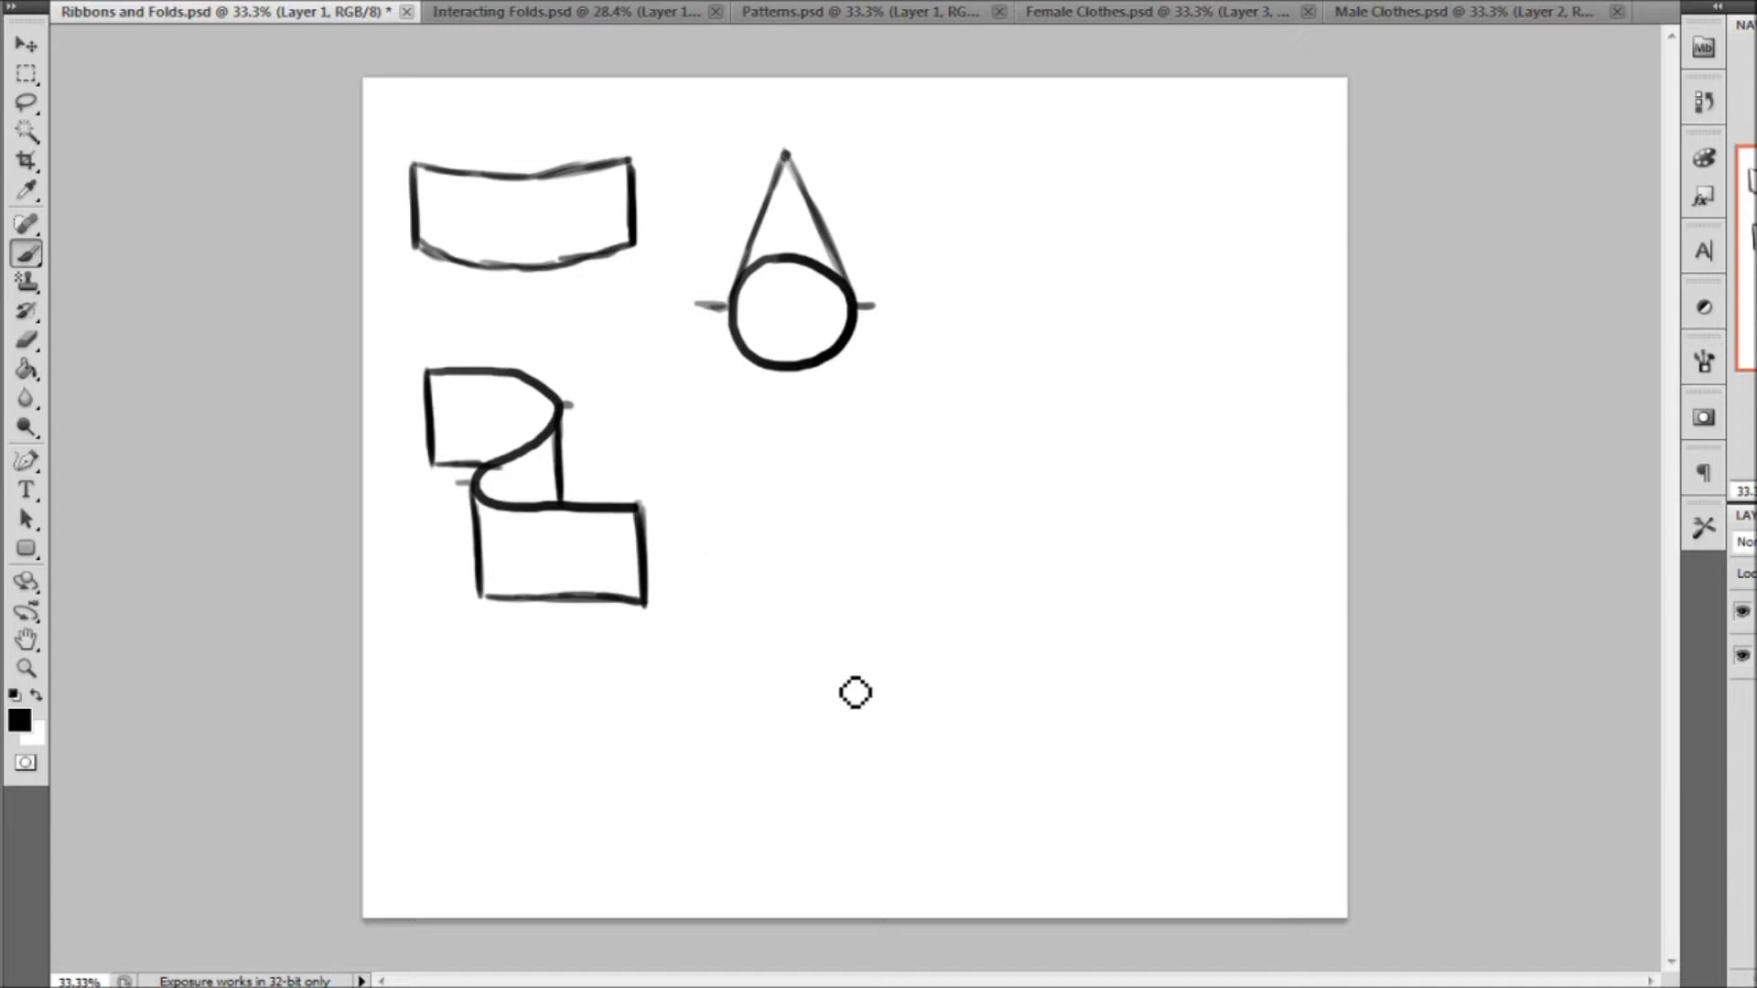
Draw a longer winding ribbon edge with several bends and a short vertical line at each end, below and beside the S-shaped ribbon
{"action": "left_click_drag", "start_coordinate": [702, 561], "coordinate": [715, 638]}
{"action": "mouse_move", "coordinate": [703, 561]}
{"action": "left_mouse_down"}
{"action": "mouse_move", "coordinate": [890, 627]}
{"action": "mouse_move", "coordinate": [790, 562]}
{"action": "mouse_move", "coordinate": [858, 616]}
{"action": "mouse_move", "coordinate": [771, 698]}
{"action": "mouse_move", "coordinate": [740, 788]}
{"action": "mouse_move", "coordinate": [870, 764]}
{"action": "mouse_move", "coordinate": [846, 849]}
{"action": "mouse_move", "coordinate": [977, 785]}
{"action": "mouse_move", "coordinate": [971, 843]}
{"action": "left_mouse_up"}
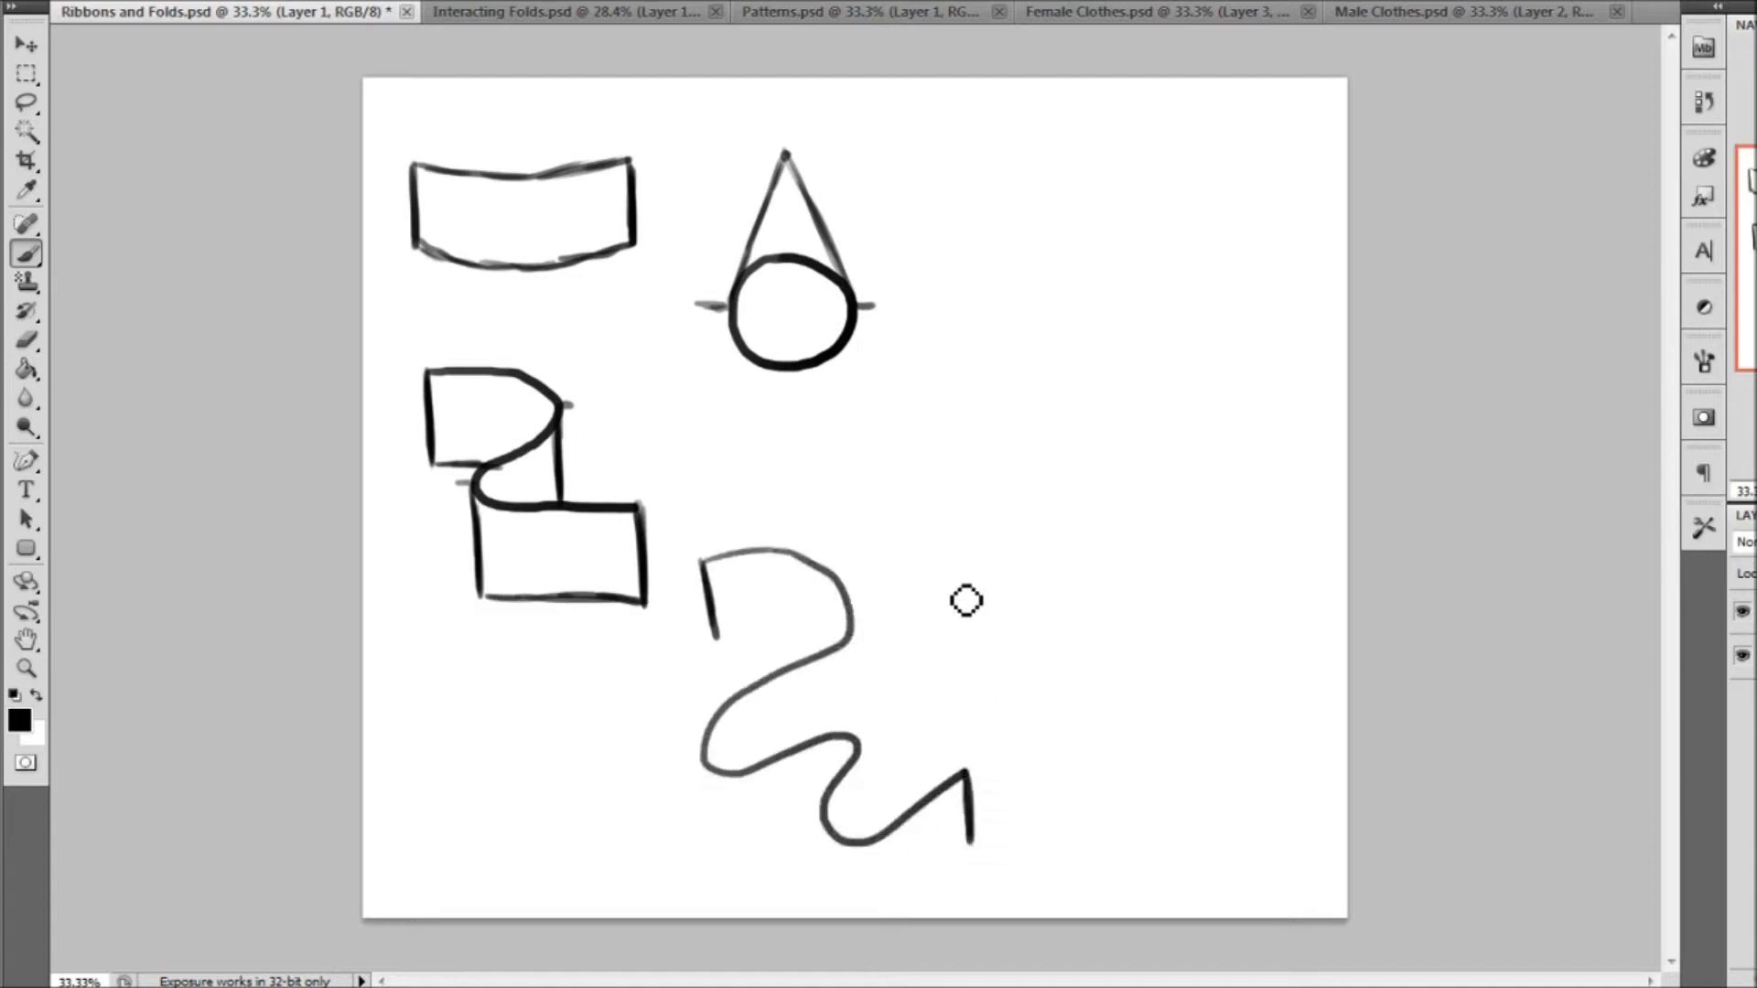
{"action": "left_click_drag", "start_coordinate": [967, 773], "coordinate": [974, 849]}
Drop vertical lines from the outer bends of the long winding edge and connect them with matching lower edges
{"action": "left_click_drag", "start_coordinate": [851, 618], "coordinate": [855, 700]}
{"action": "left_click_drag", "start_coordinate": [714, 767], "coordinate": [708, 834]}
{"action": "mouse_move", "coordinate": [858, 746]}
{"action": "left_mouse_down"}
{"action": "mouse_move", "coordinate": [878, 819]}
{"action": "mouse_move", "coordinate": [877, 803]}
{"action": "mouse_move", "coordinate": [842, 845]}
{"action": "mouse_move", "coordinate": [838, 820]}
{"action": "mouse_move", "coordinate": [840, 871]}
{"action": "left_mouse_up"}
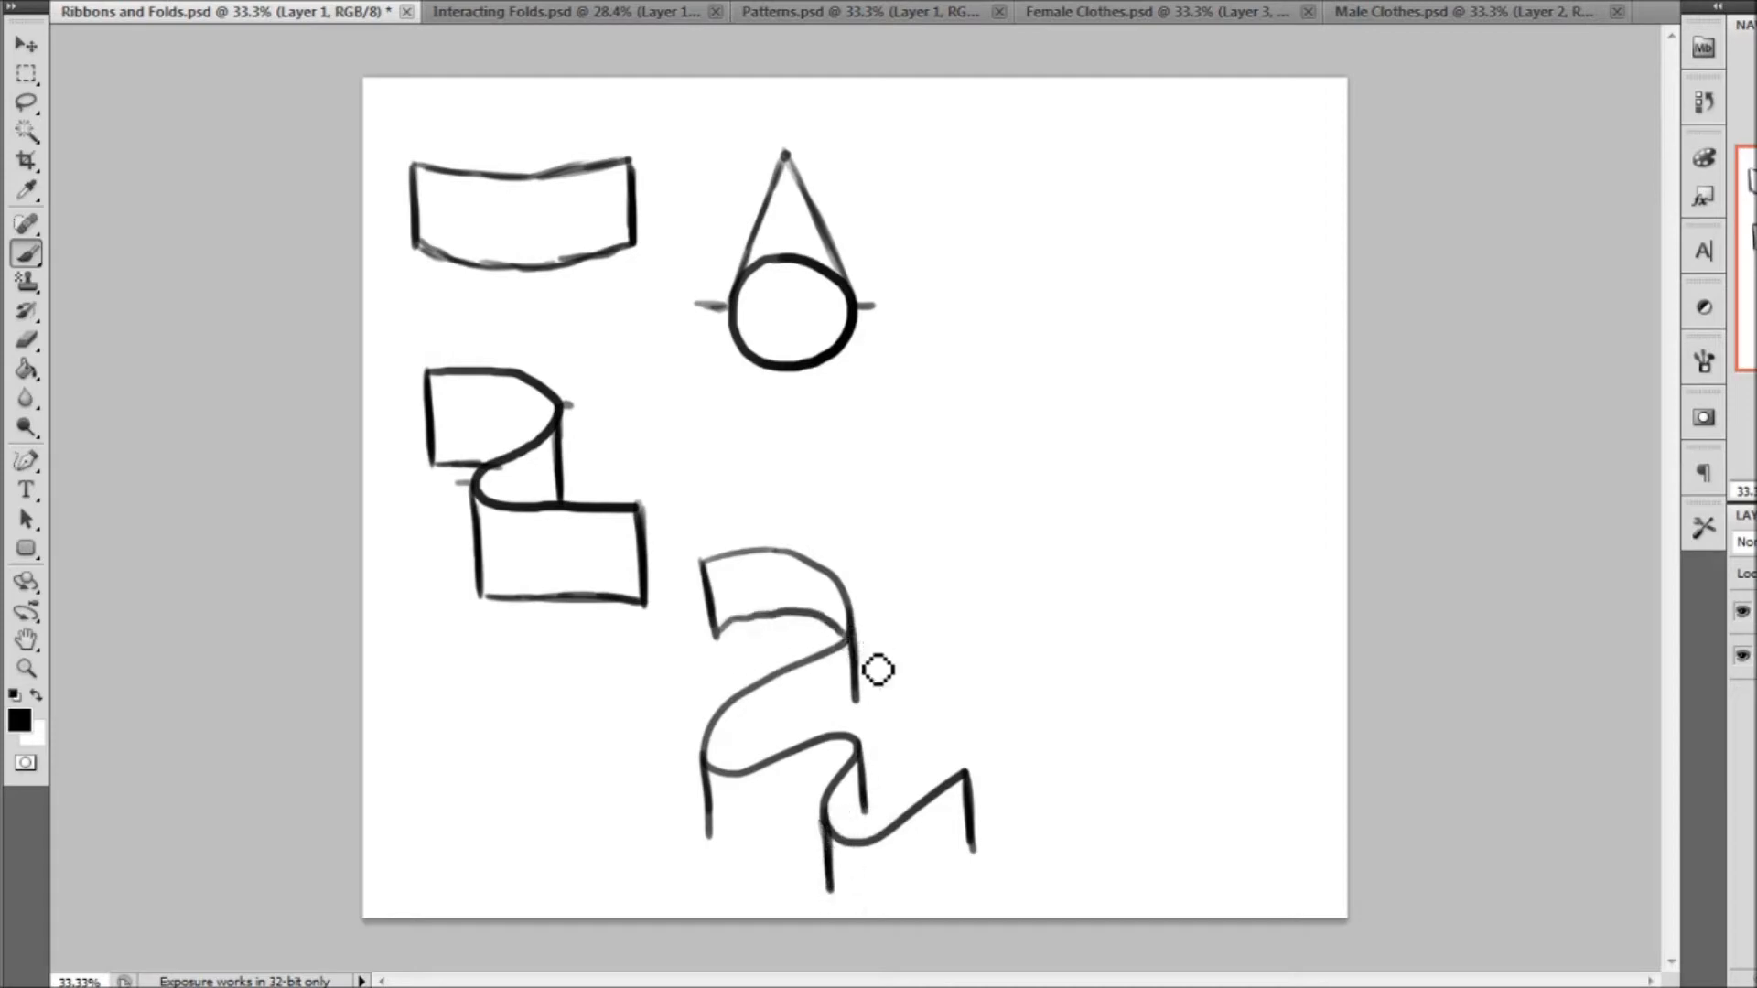
{"action": "mouse_move", "coordinate": [714, 636]}
{"action": "left_mouse_down"}
{"action": "mouse_move", "coordinate": [795, 642]}
{"action": "mouse_move", "coordinate": [840, 666]}
{"action": "mouse_move", "coordinate": [805, 738]}
{"action": "left_mouse_up"}
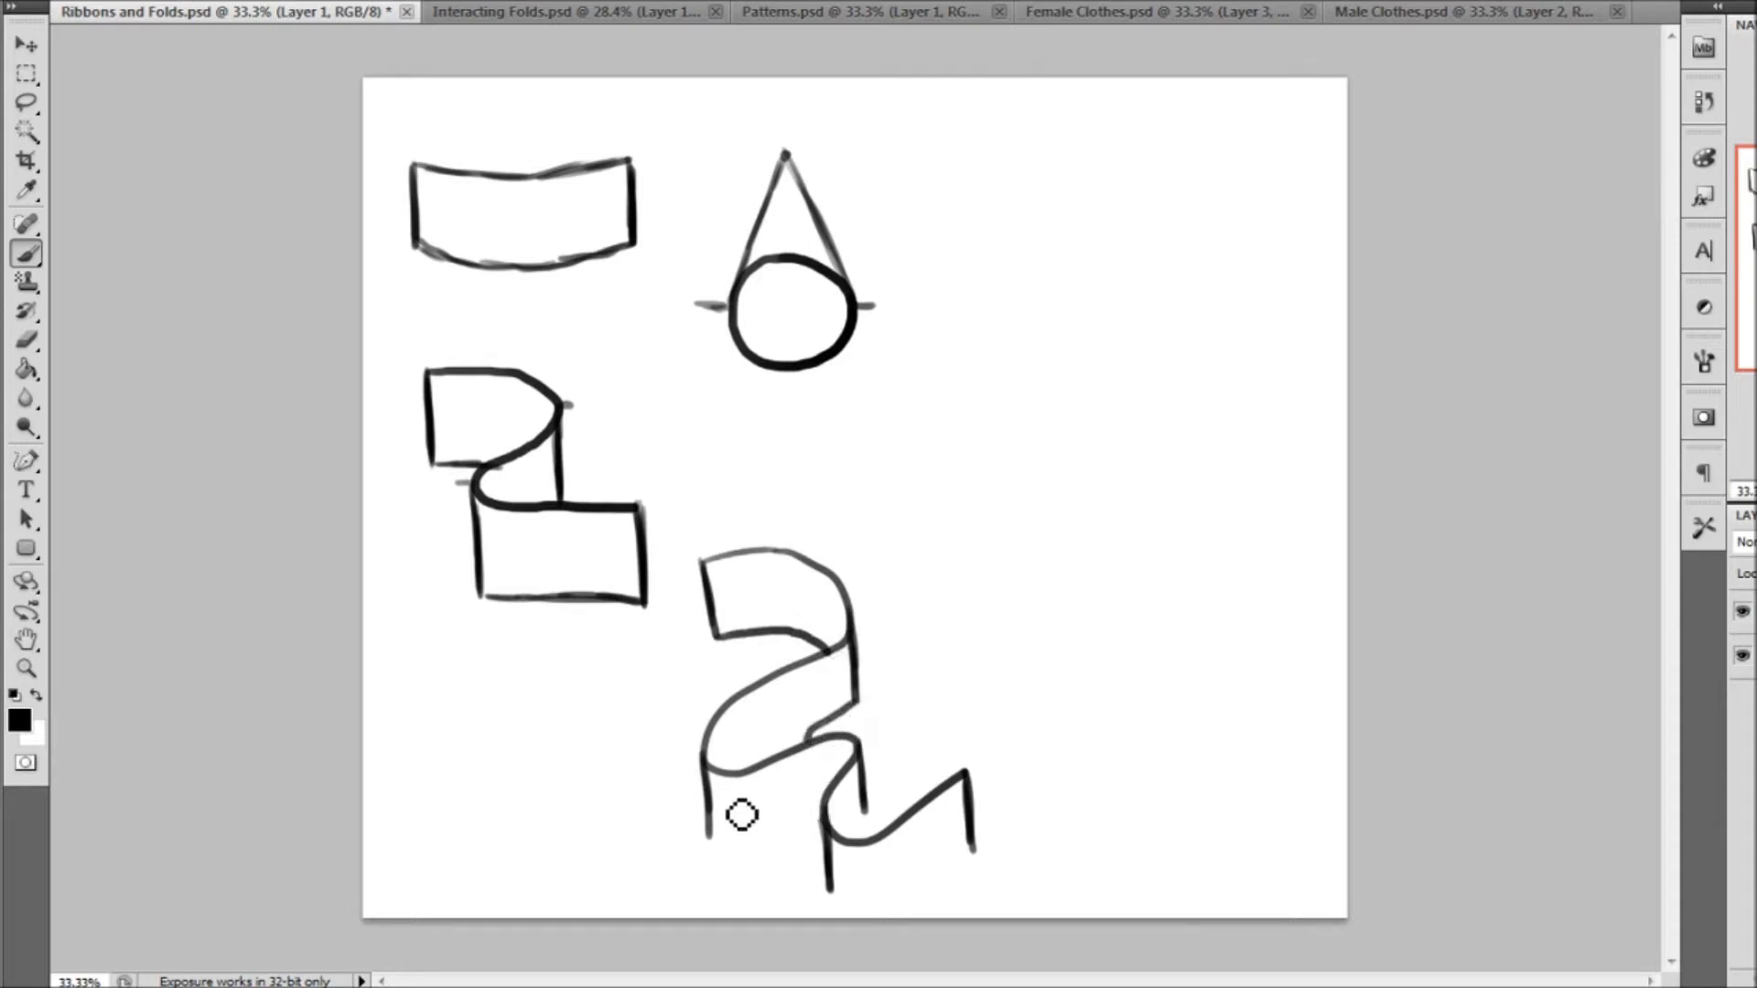
{"action": "mouse_move", "coordinate": [710, 834]}
{"action": "left_mouse_down"}
{"action": "mouse_move", "coordinate": [886, 841]}
{"action": "mouse_move", "coordinate": [880, 826]}
{"action": "mouse_move", "coordinate": [857, 844]}
{"action": "mouse_move", "coordinate": [886, 859]}
{"action": "mouse_move", "coordinate": [845, 903]}
{"action": "mouse_move", "coordinate": [860, 909]}
{"action": "mouse_move", "coordinate": [979, 871]}
{"action": "left_mouse_up"}
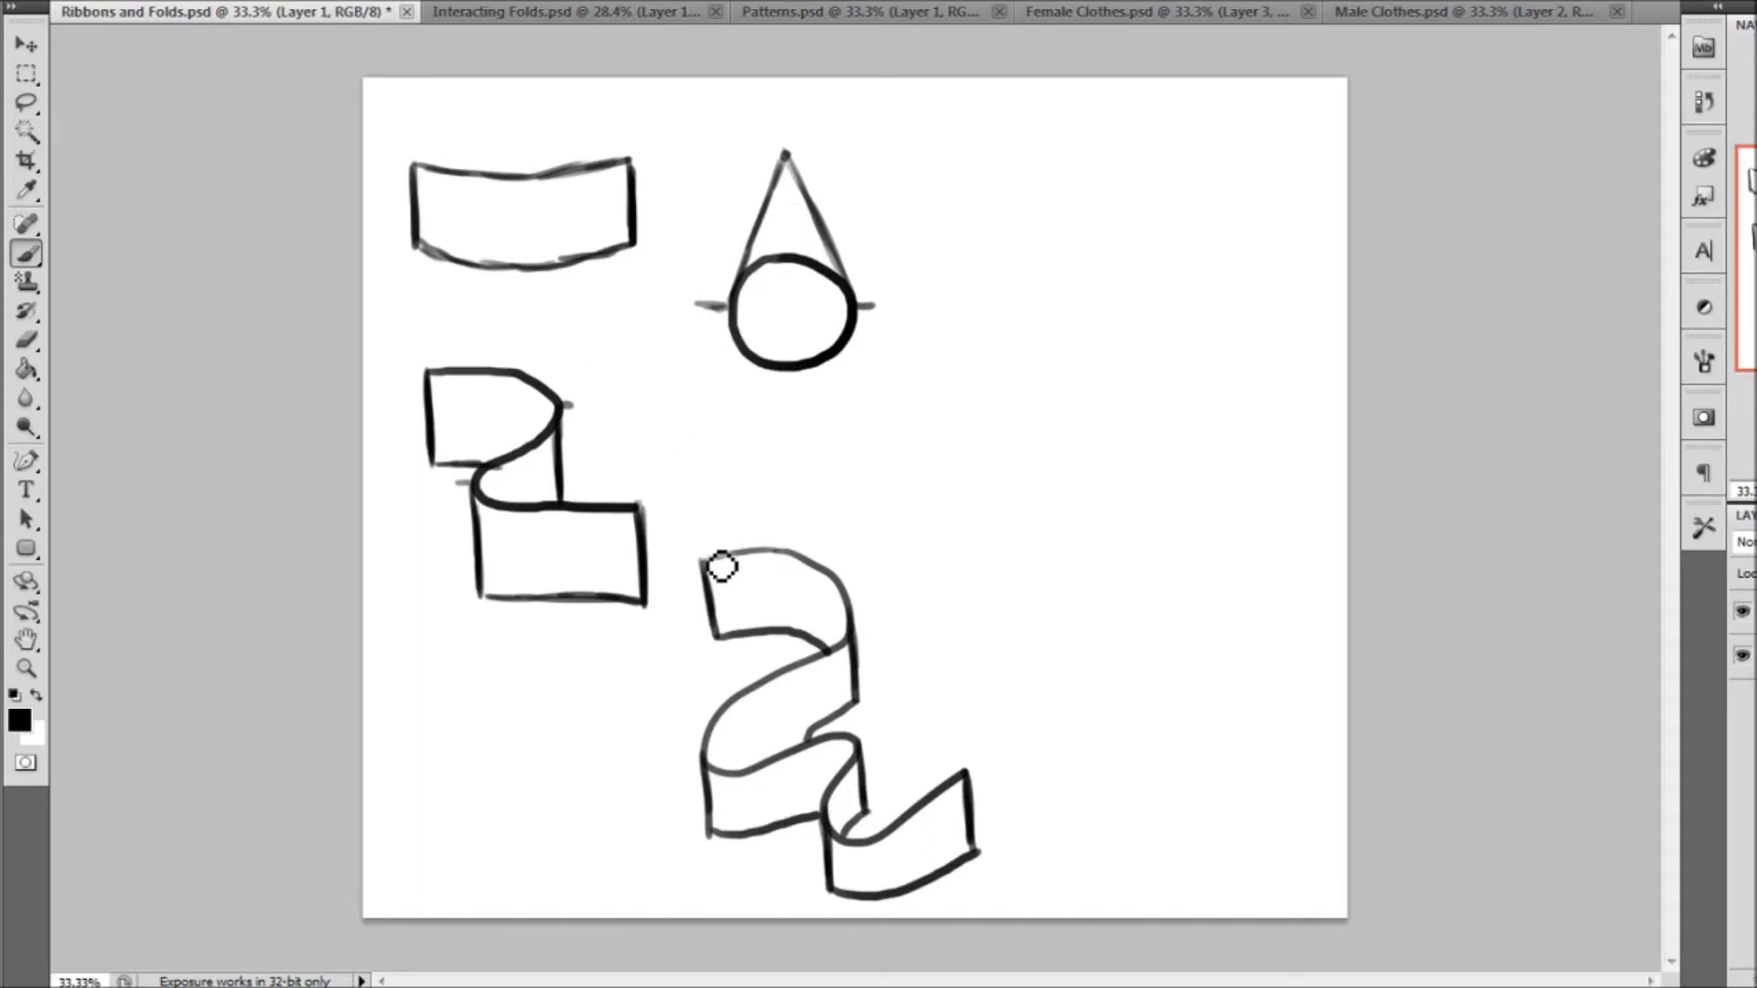
Extend the canvas to the right with the Crop tool to make room for more drawings
{"action": "left_click", "coordinate": [27, 161]}
{"action": "left_click_drag", "start_coordinate": [327, 83], "coordinate": [1354, 924]}
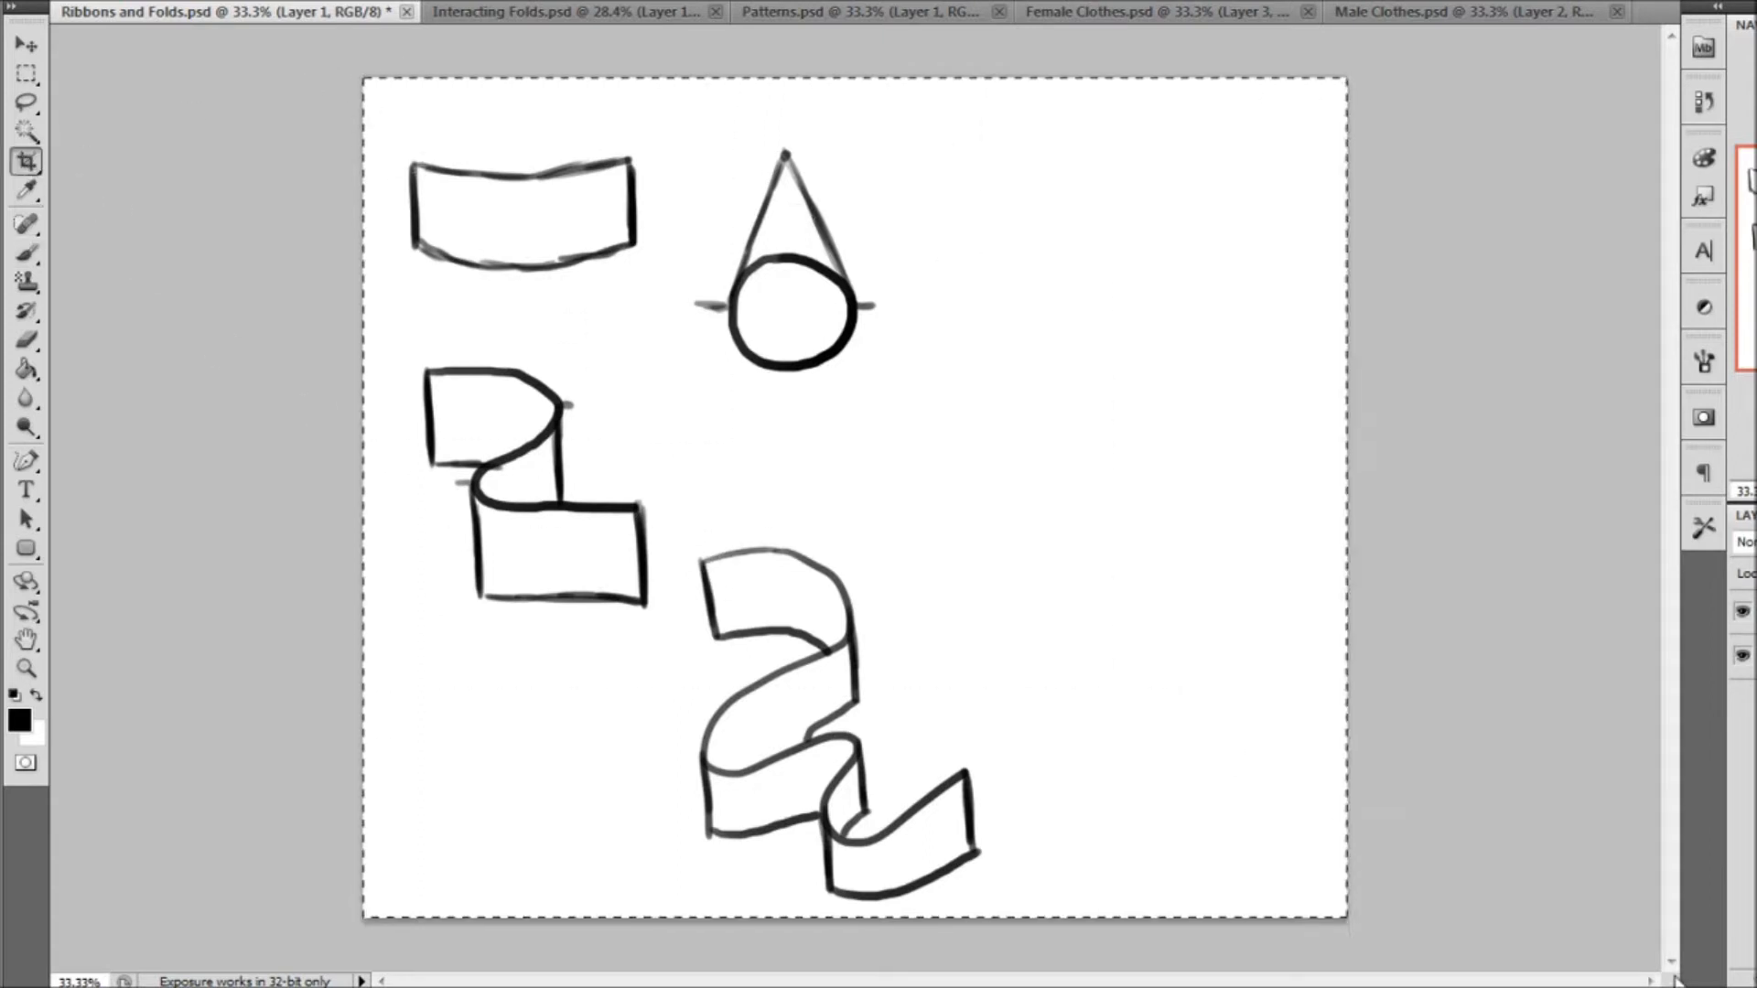
{"action": "left_click_drag", "start_coordinate": [1345, 499], "coordinate": [1591, 508]}
{"action": "key", "text": "Return"}
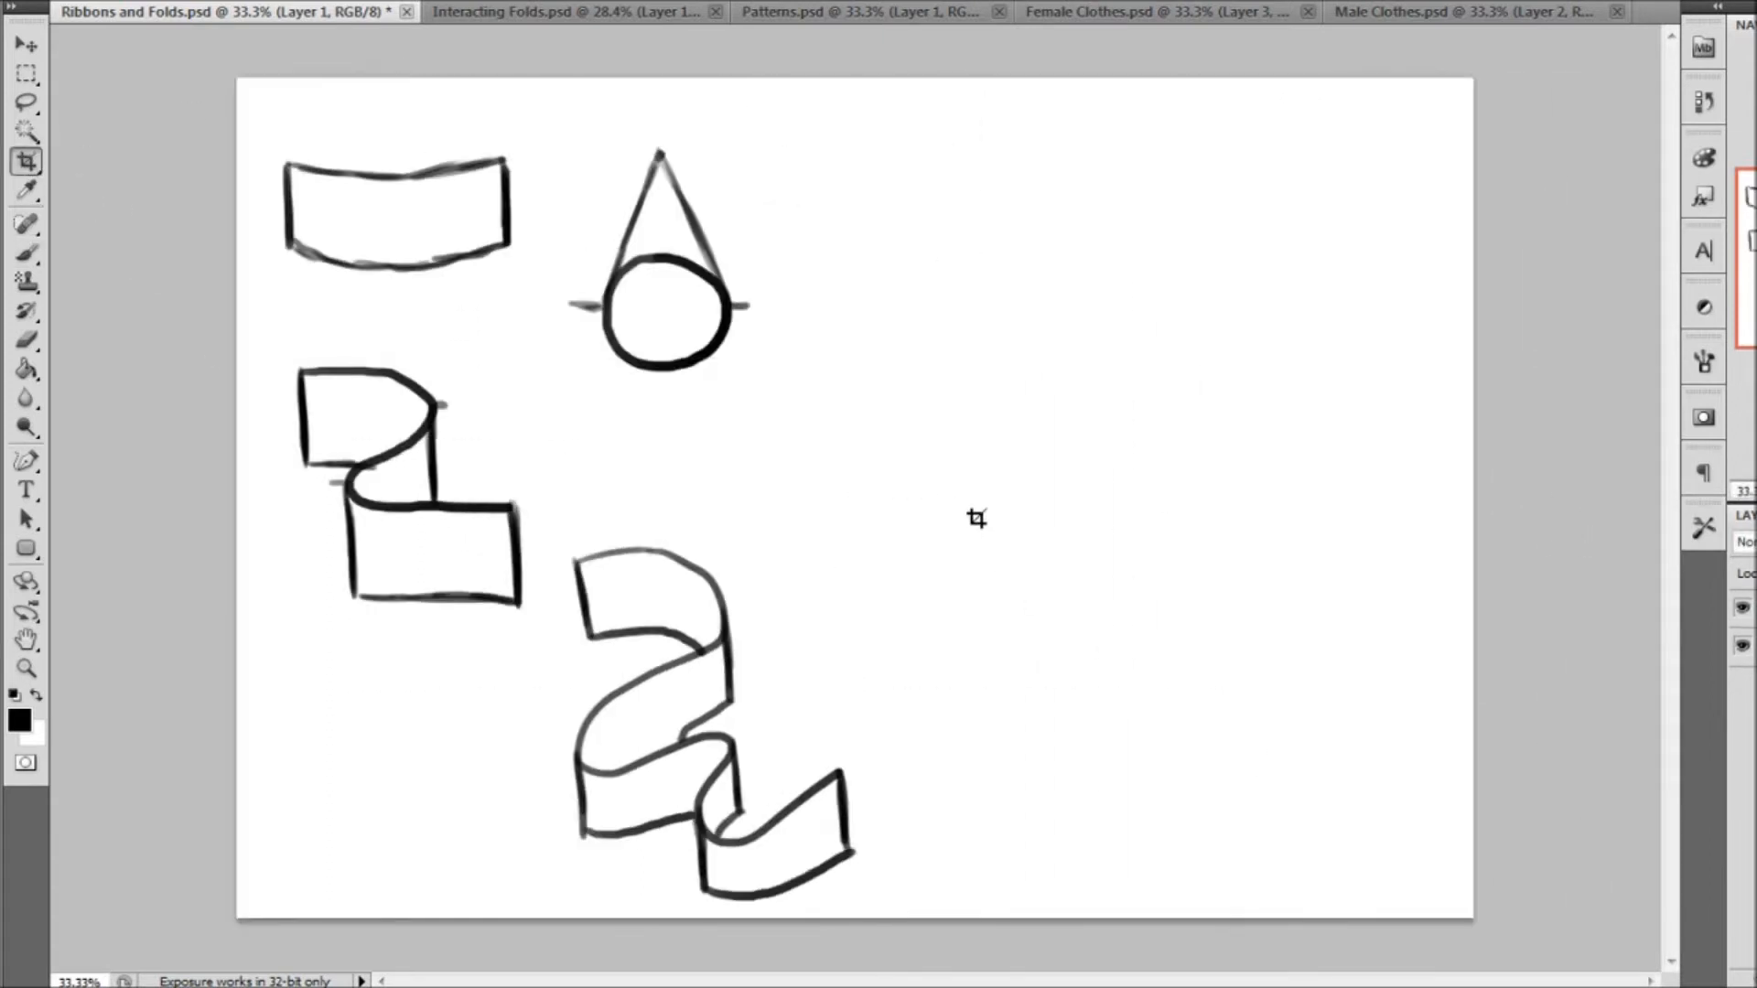
Brush a wavy cloth hem in the new blank area and run two long side edges from its ends up to the canvas edge
{"action": "left_click", "coordinate": [37, 247]}
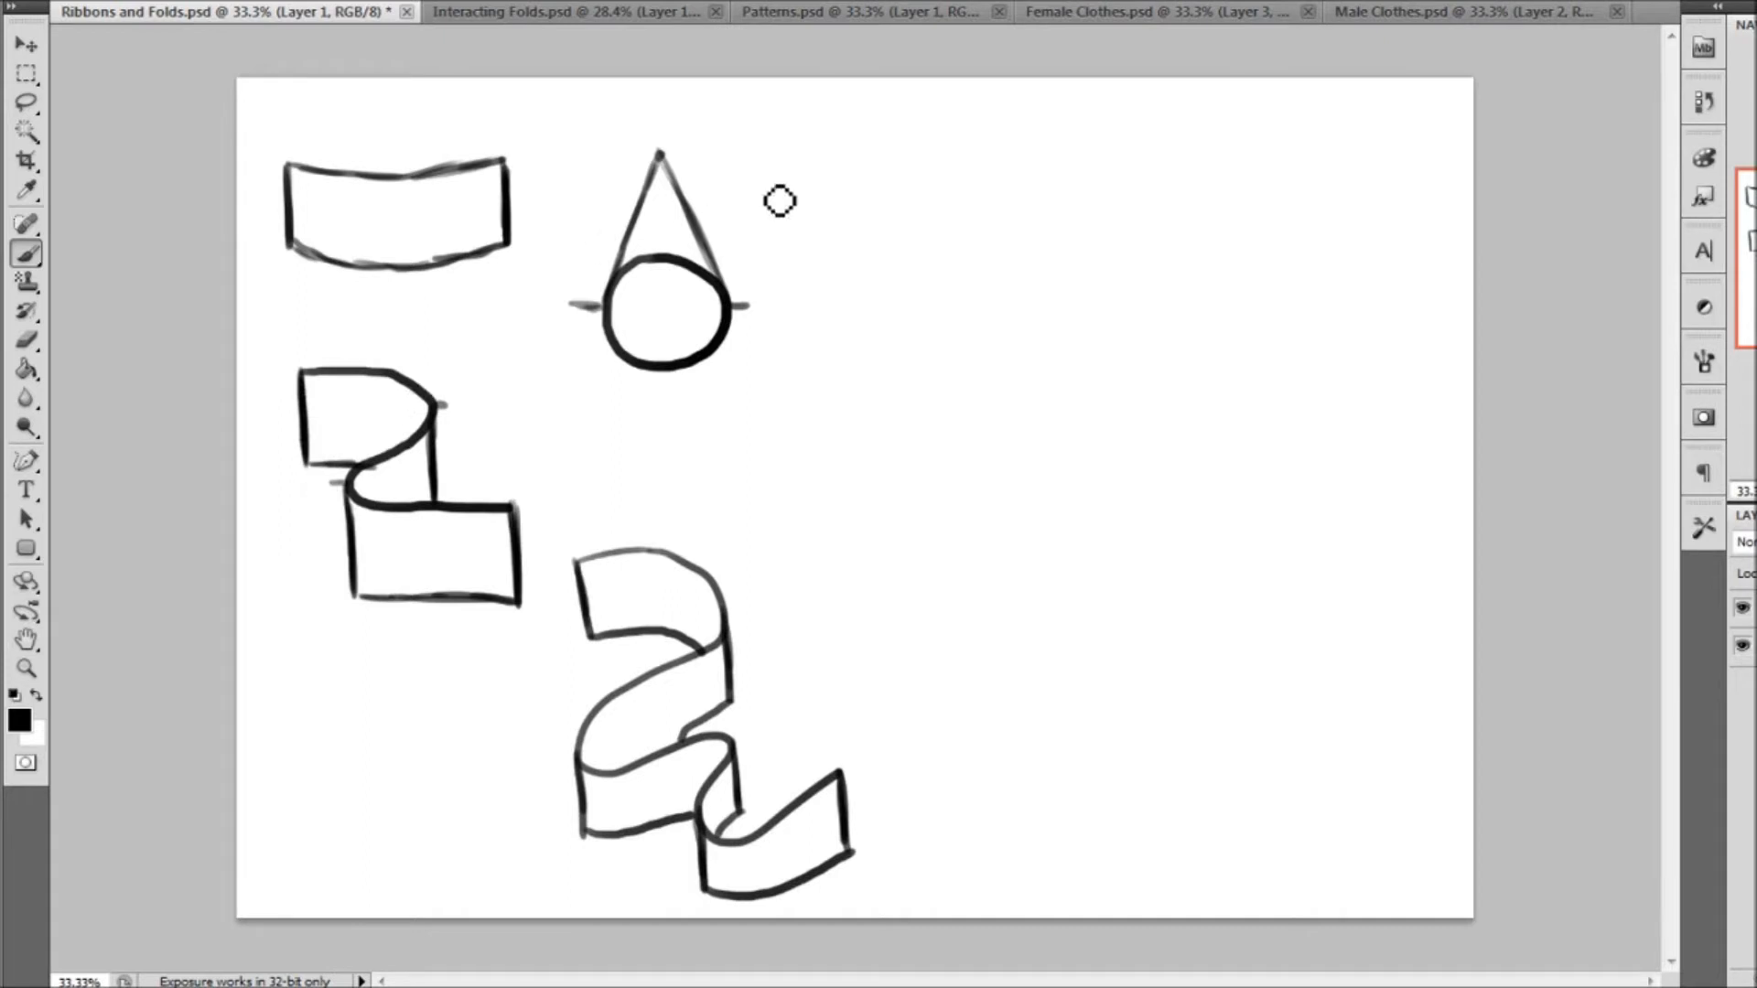
{"action": "mouse_move", "coordinate": [880, 375]}
{"action": "left_mouse_down"}
{"action": "mouse_move", "coordinate": [1027, 391]}
{"action": "mouse_move", "coordinate": [937, 446]}
{"action": "mouse_move", "coordinate": [944, 503]}
{"action": "mouse_move", "coordinate": [1240, 470]}
{"action": "mouse_move", "coordinate": [1159, 412]}
{"action": "mouse_move", "coordinate": [1312, 374]}
{"action": "mouse_move", "coordinate": [1316, 458]}
{"action": "mouse_move", "coordinate": [1416, 423]}
{"action": "left_mouse_up"}
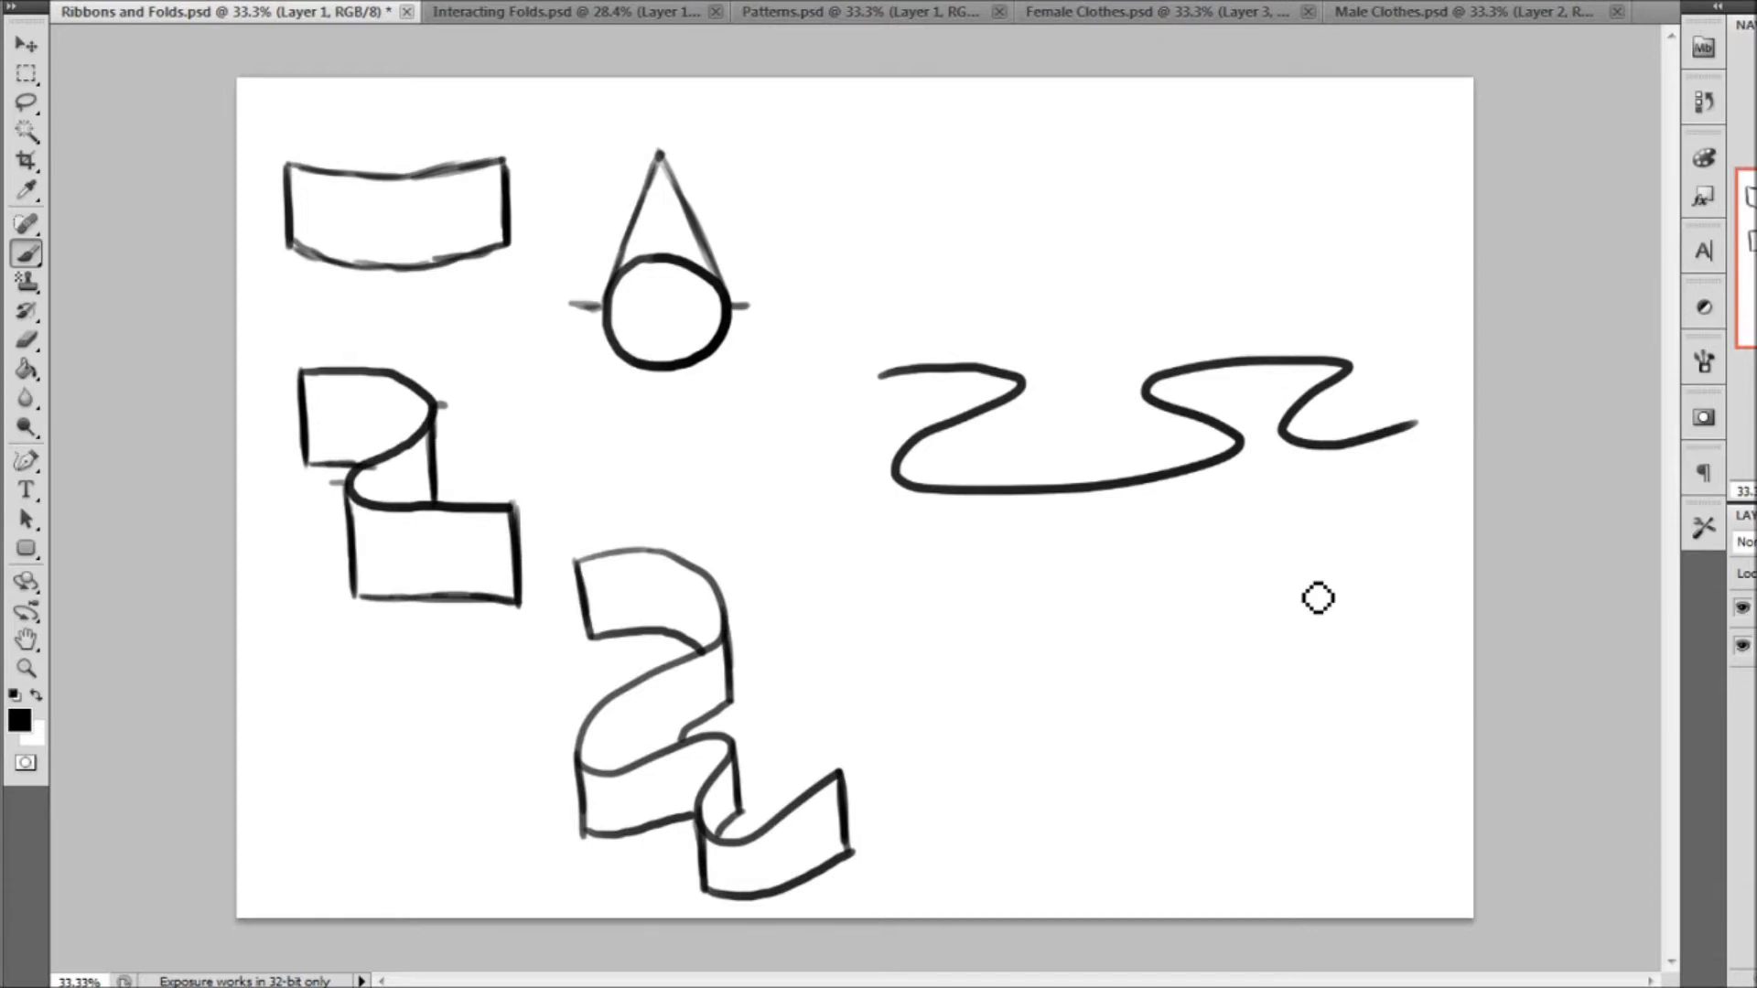
{"action": "left_click_drag", "start_coordinate": [880, 374], "coordinate": [900, 371]}
{"action": "left_click_drag", "start_coordinate": [890, 392], "coordinate": [922, 75]}
{"action": "left_click_drag", "start_coordinate": [1428, 437], "coordinate": [1375, 80]}
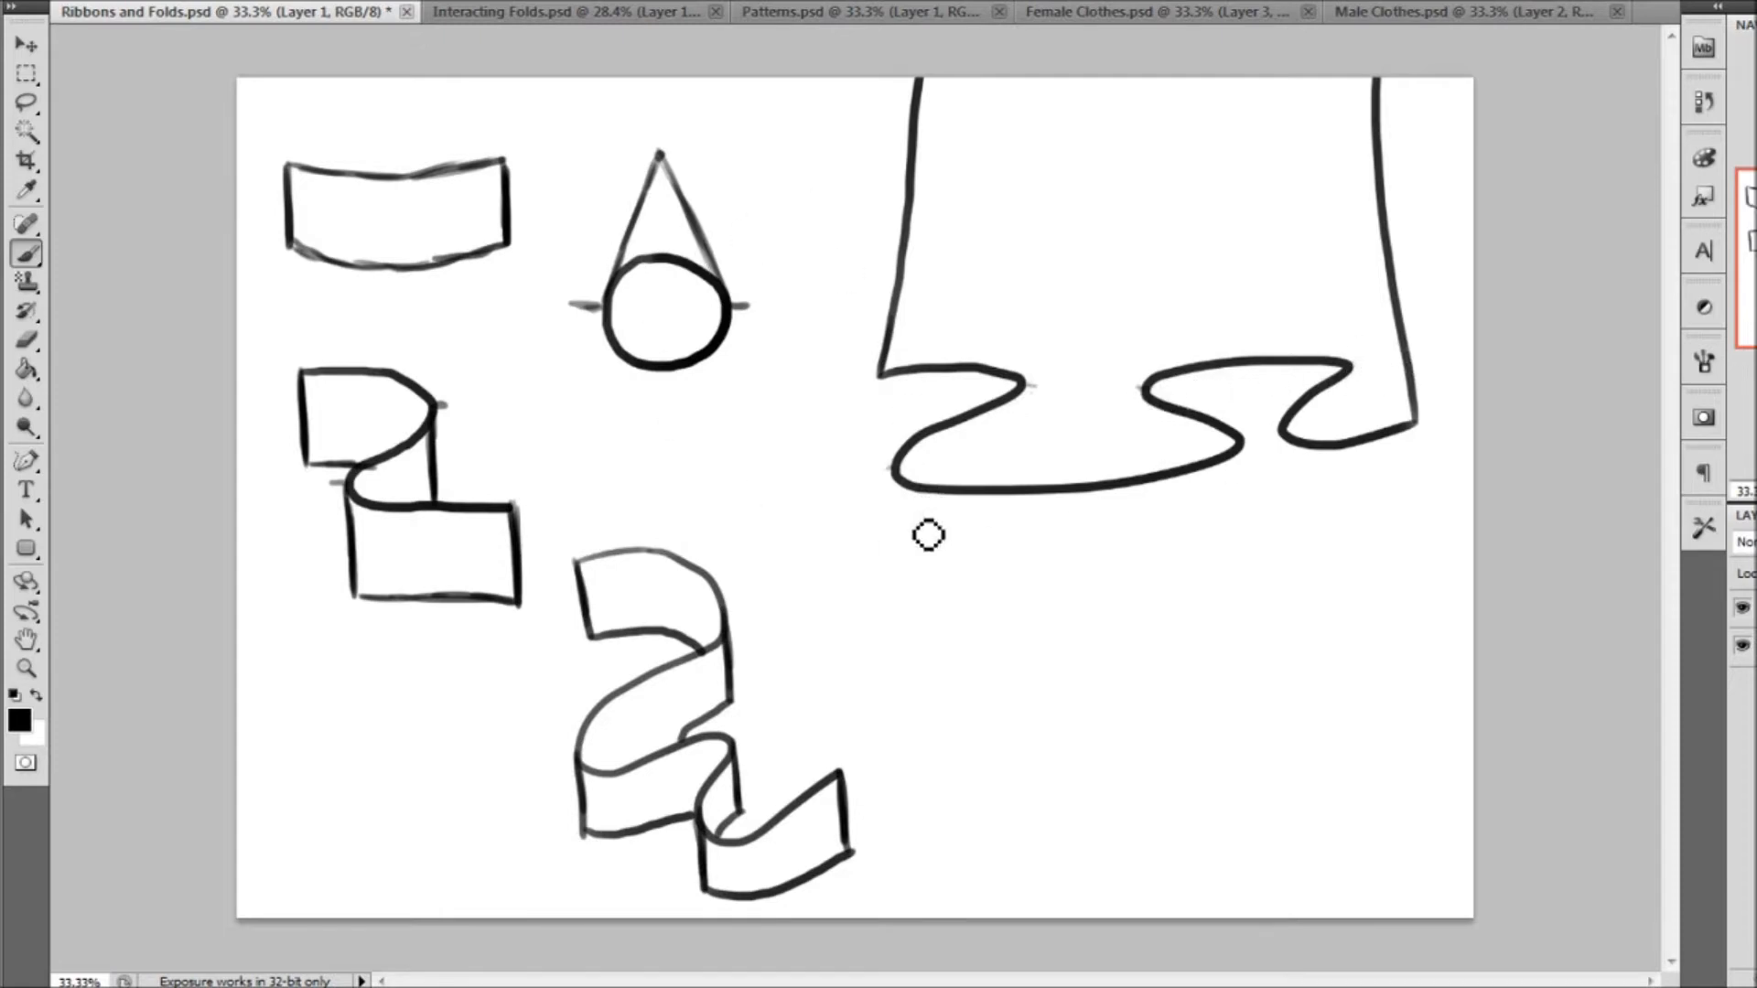
Draw vertical fold lines upward from the outer bends of the hem, stopping the hidden ones at the cloth's edge
{"action": "left_click_drag", "start_coordinate": [909, 479], "coordinate": [903, 373]}
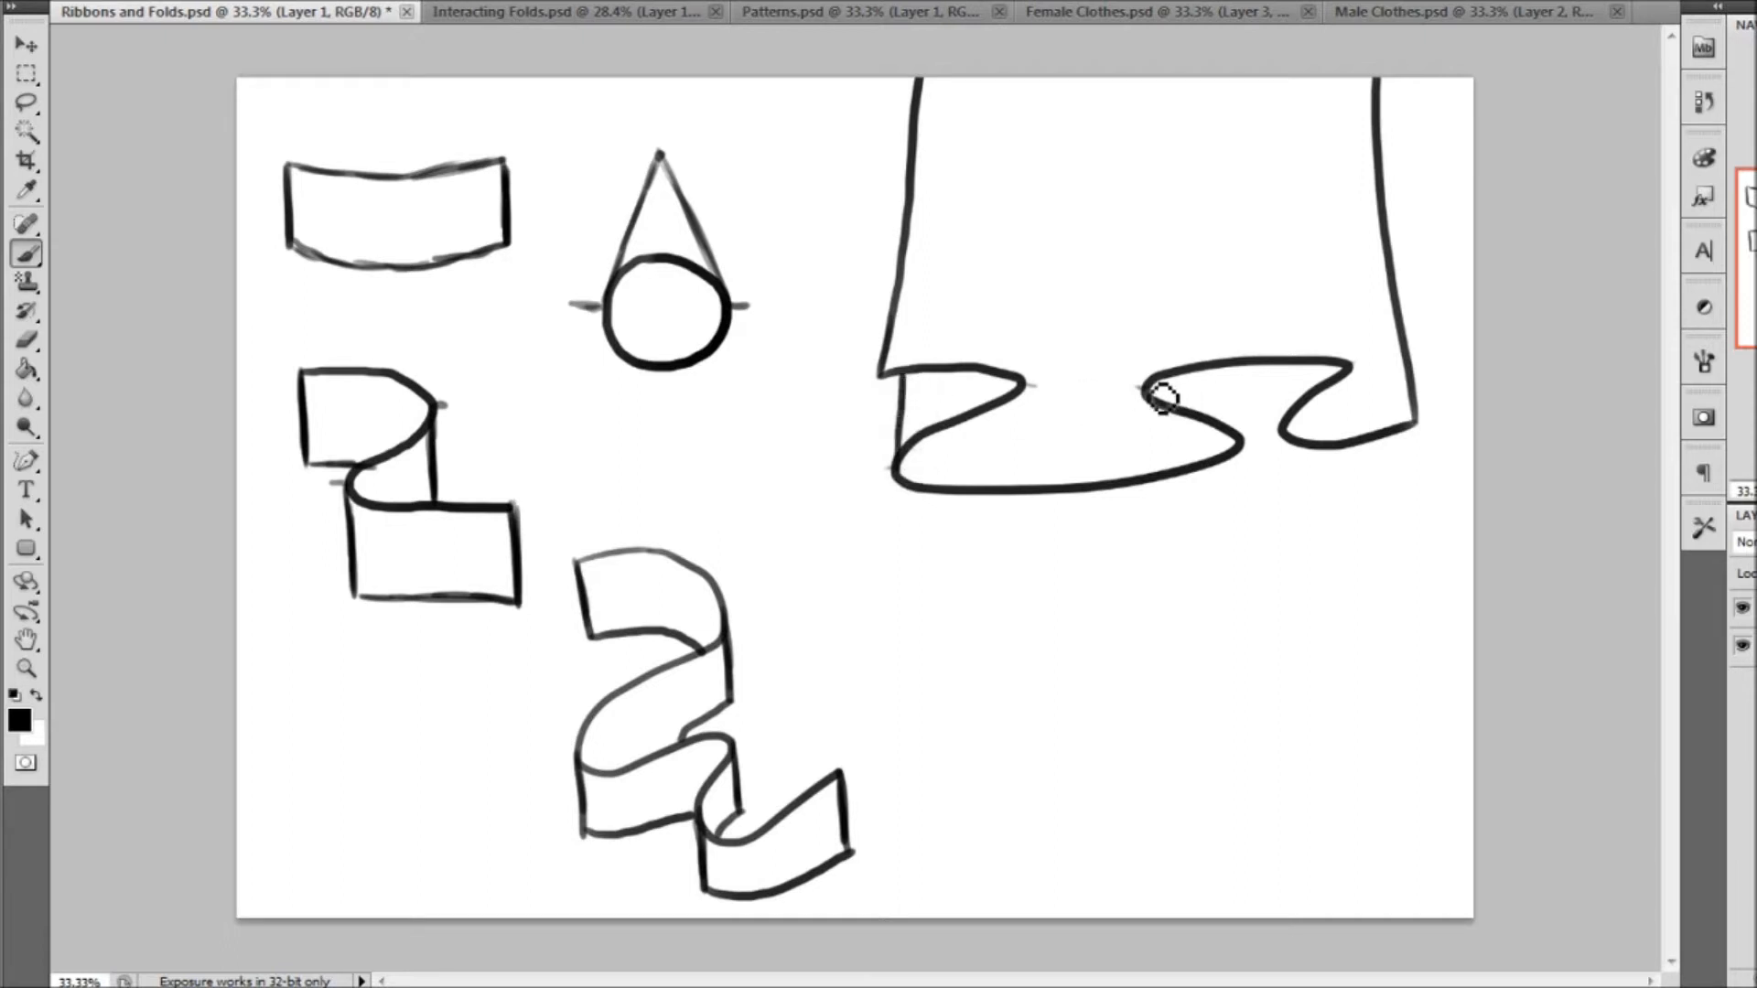
{"action": "mouse_move", "coordinate": [1039, 389]}
{"action": "left_mouse_down"}
{"action": "mouse_move", "coordinate": [1035, 234]}
{"action": "mouse_move", "coordinate": [1039, 174]}
{"action": "left_mouse_up"}
{"action": "left_click_drag", "start_coordinate": [1145, 392], "coordinate": [1144, 216]}
{"action": "left_click_drag", "start_coordinate": [1245, 441], "coordinate": [1240, 362]}
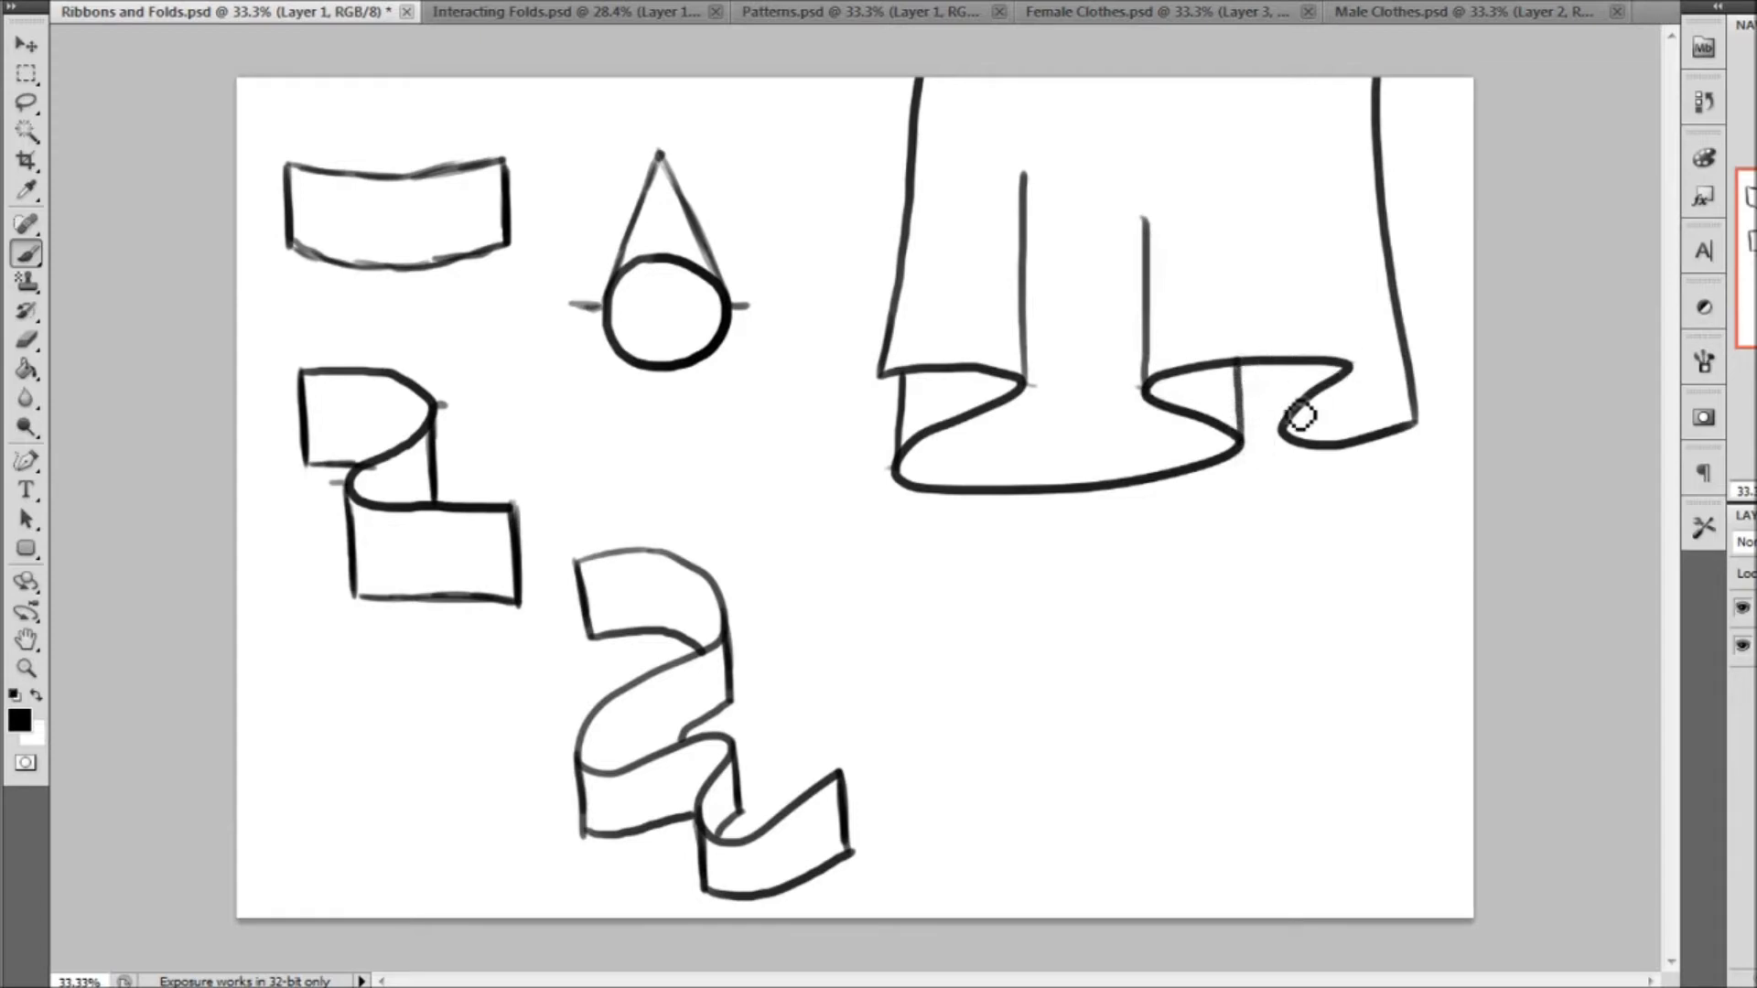
{"action": "mouse_move", "coordinate": [1281, 432]}
{"action": "left_mouse_down"}
{"action": "mouse_move", "coordinate": [1277, 363]}
{"action": "mouse_move", "coordinate": [1348, 321]}
{"action": "mouse_move", "coordinate": [1319, 129]}
{"action": "left_mouse_up"}
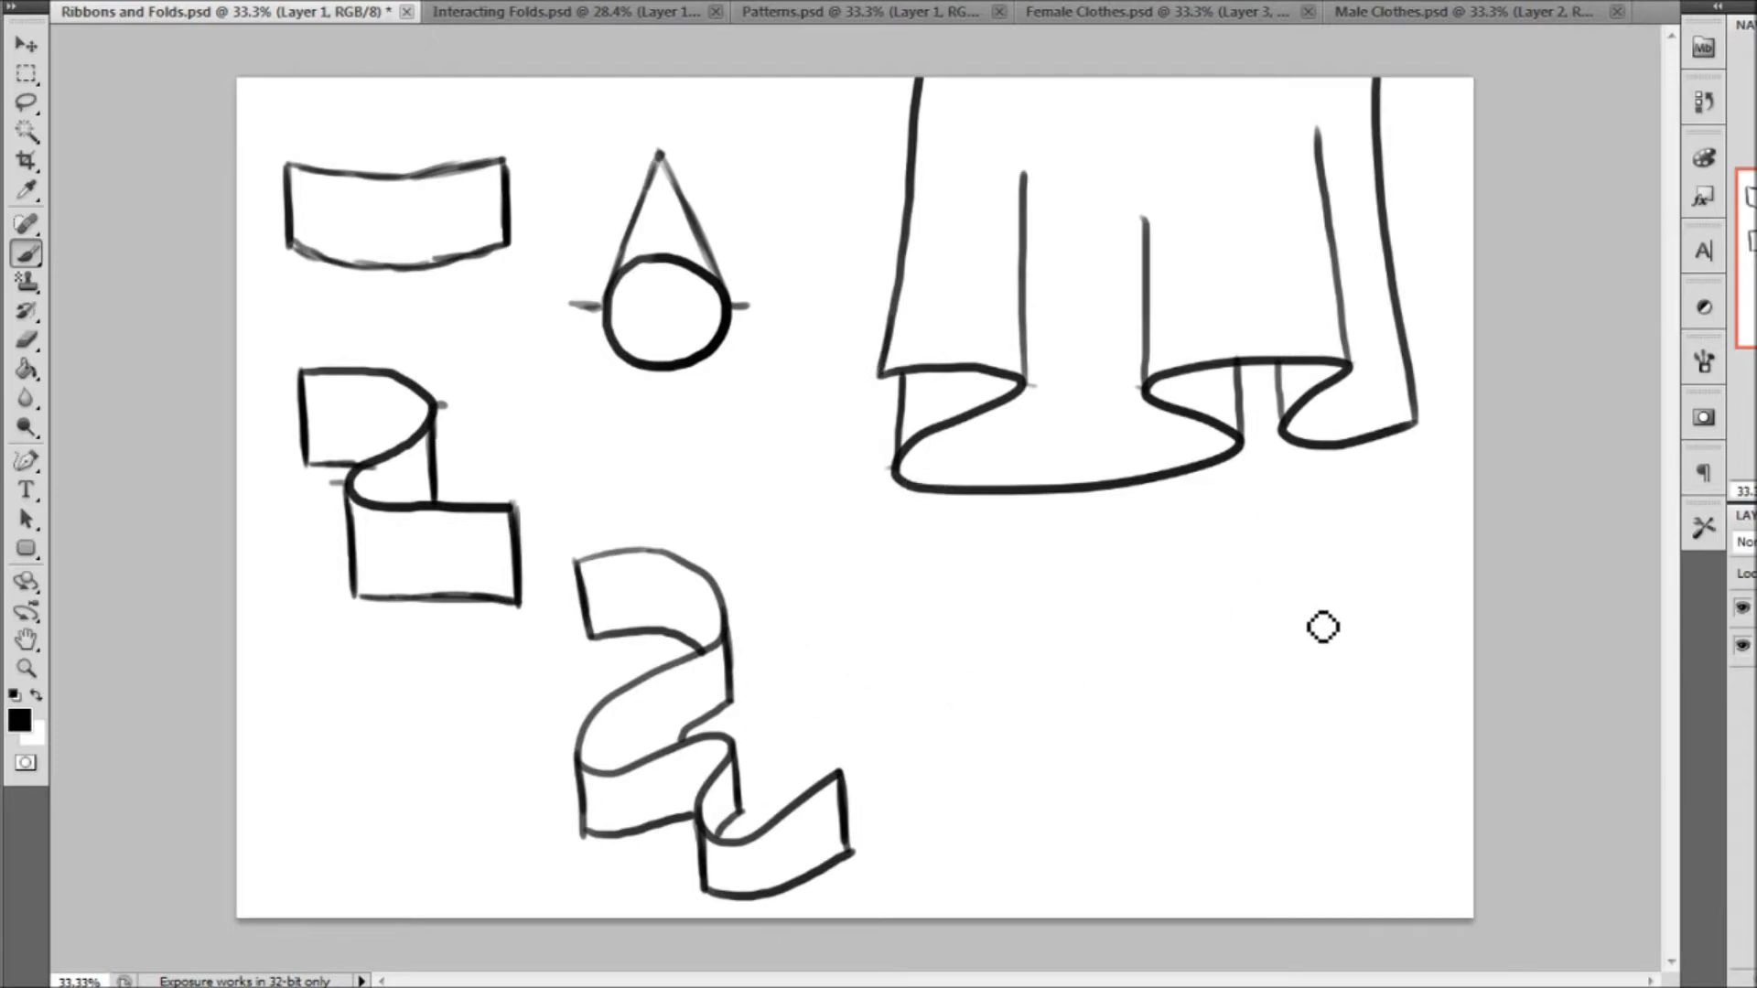
Draw a second, more tightly waved hem below the large cloth and add vertical fold lines rising from its bends
{"action": "mouse_move", "coordinate": [981, 656]}
{"action": "left_mouse_down"}
{"action": "mouse_move", "coordinate": [1043, 723]}
{"action": "mouse_move", "coordinate": [1247, 737]}
{"action": "mouse_move", "coordinate": [1348, 703]}
{"action": "mouse_move", "coordinate": [1432, 617]}
{"action": "left_mouse_up"}
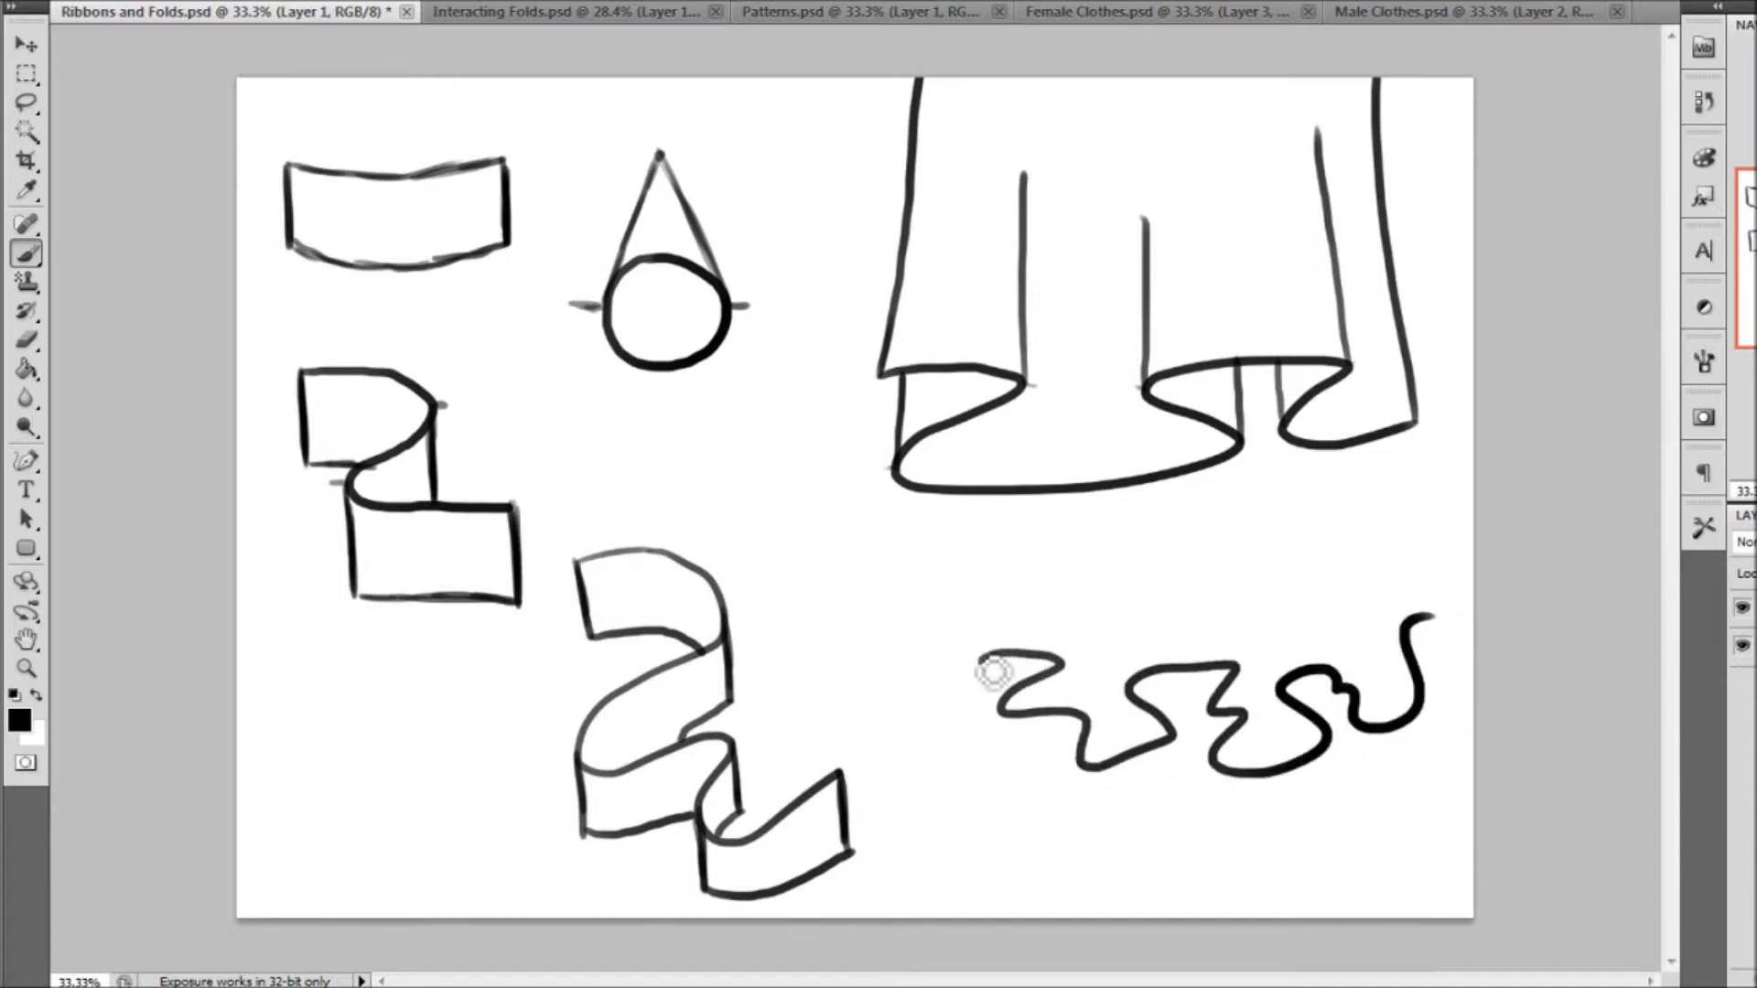
{"action": "left_click_drag", "start_coordinate": [981, 655], "coordinate": [979, 553]}
{"action": "left_click_drag", "start_coordinate": [1062, 660], "coordinate": [1063, 577]}
{"action": "left_click_drag", "start_coordinate": [1000, 713], "coordinate": [1000, 662]}
{"action": "left_click_drag", "start_coordinate": [1083, 721], "coordinate": [1087, 622]}
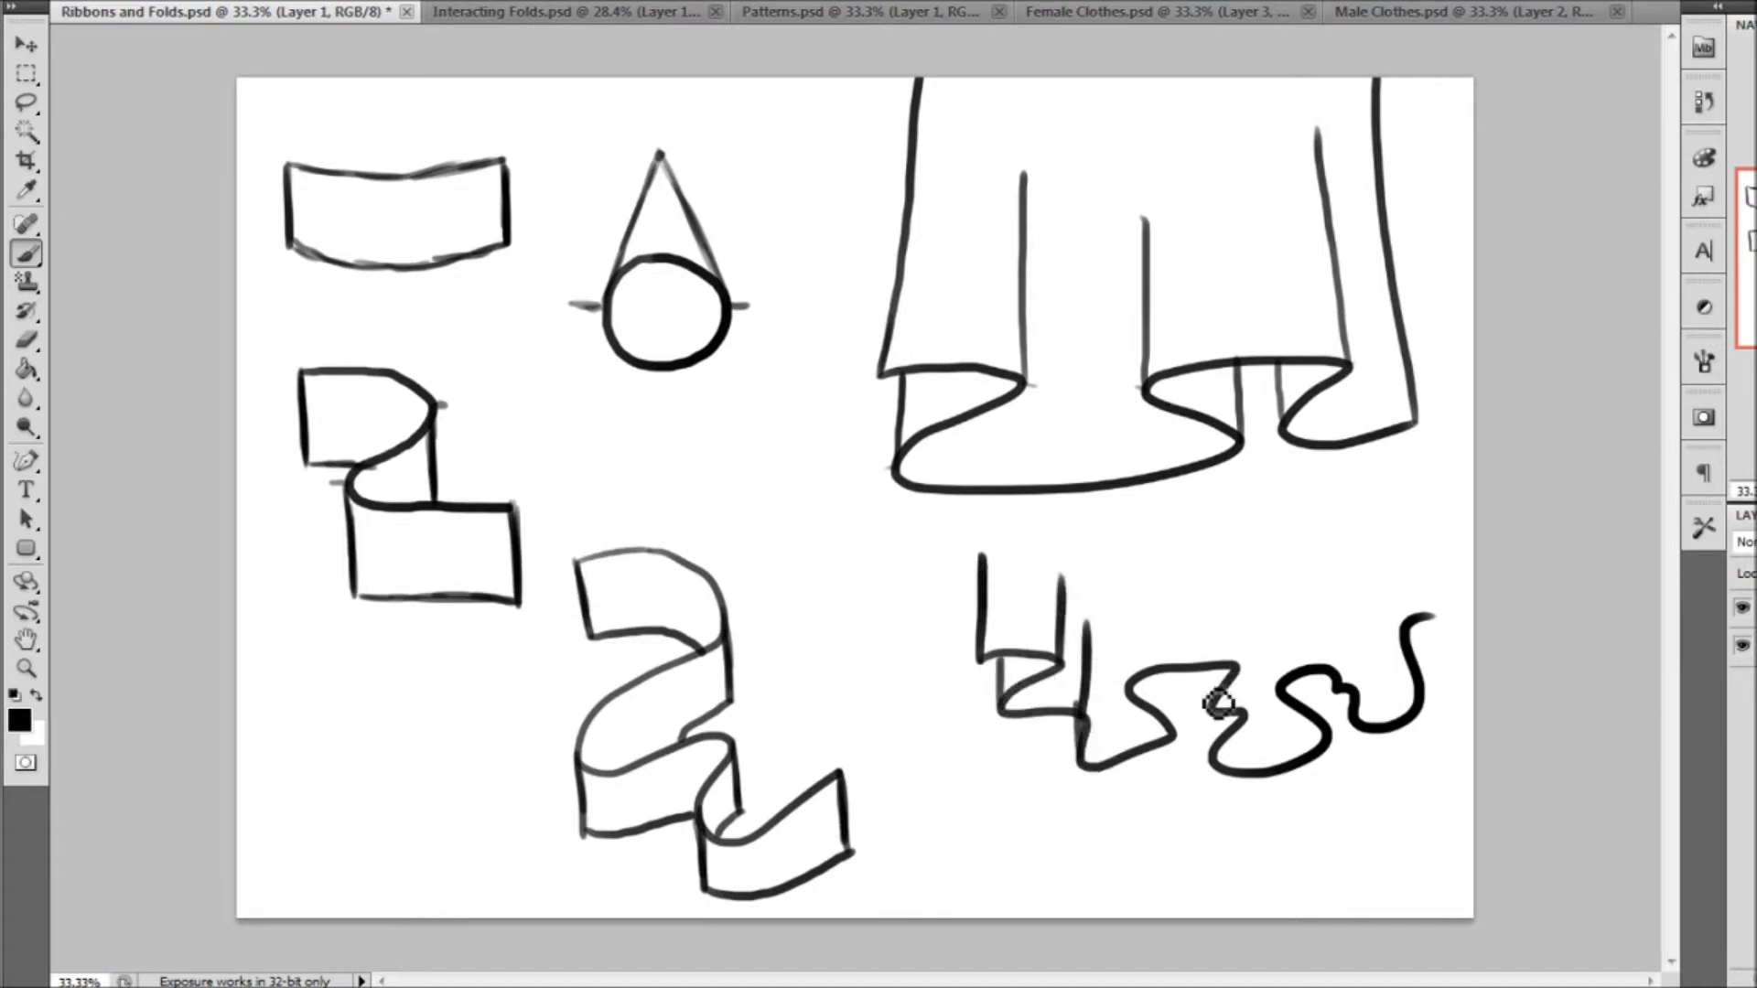
{"action": "mouse_move", "coordinate": [1173, 735]}
{"action": "left_mouse_down"}
{"action": "mouse_move", "coordinate": [1181, 684]}
{"action": "mouse_move", "coordinate": [1147, 694]}
{"action": "mouse_move", "coordinate": [1137, 596]}
{"action": "left_mouse_up"}
{"action": "mouse_move", "coordinate": [1237, 667]}
{"action": "left_mouse_down"}
{"action": "mouse_move", "coordinate": [1223, 717]}
{"action": "mouse_move", "coordinate": [1219, 676]}
{"action": "mouse_move", "coordinate": [1226, 765]}
{"action": "mouse_move", "coordinate": [1269, 660]}
{"action": "mouse_move", "coordinate": [1265, 723]}
{"action": "mouse_move", "coordinate": [1248, 599]}
{"action": "left_mouse_up"}
{"action": "left_click_drag", "start_coordinate": [1274, 723], "coordinate": [1271, 582]}
{"action": "mouse_move", "coordinate": [1334, 684]}
{"action": "left_mouse_down"}
{"action": "mouse_move", "coordinate": [1326, 586]}
{"action": "mouse_move", "coordinate": [1352, 635]}
{"action": "mouse_move", "coordinate": [1344, 582]}
{"action": "left_mouse_up"}
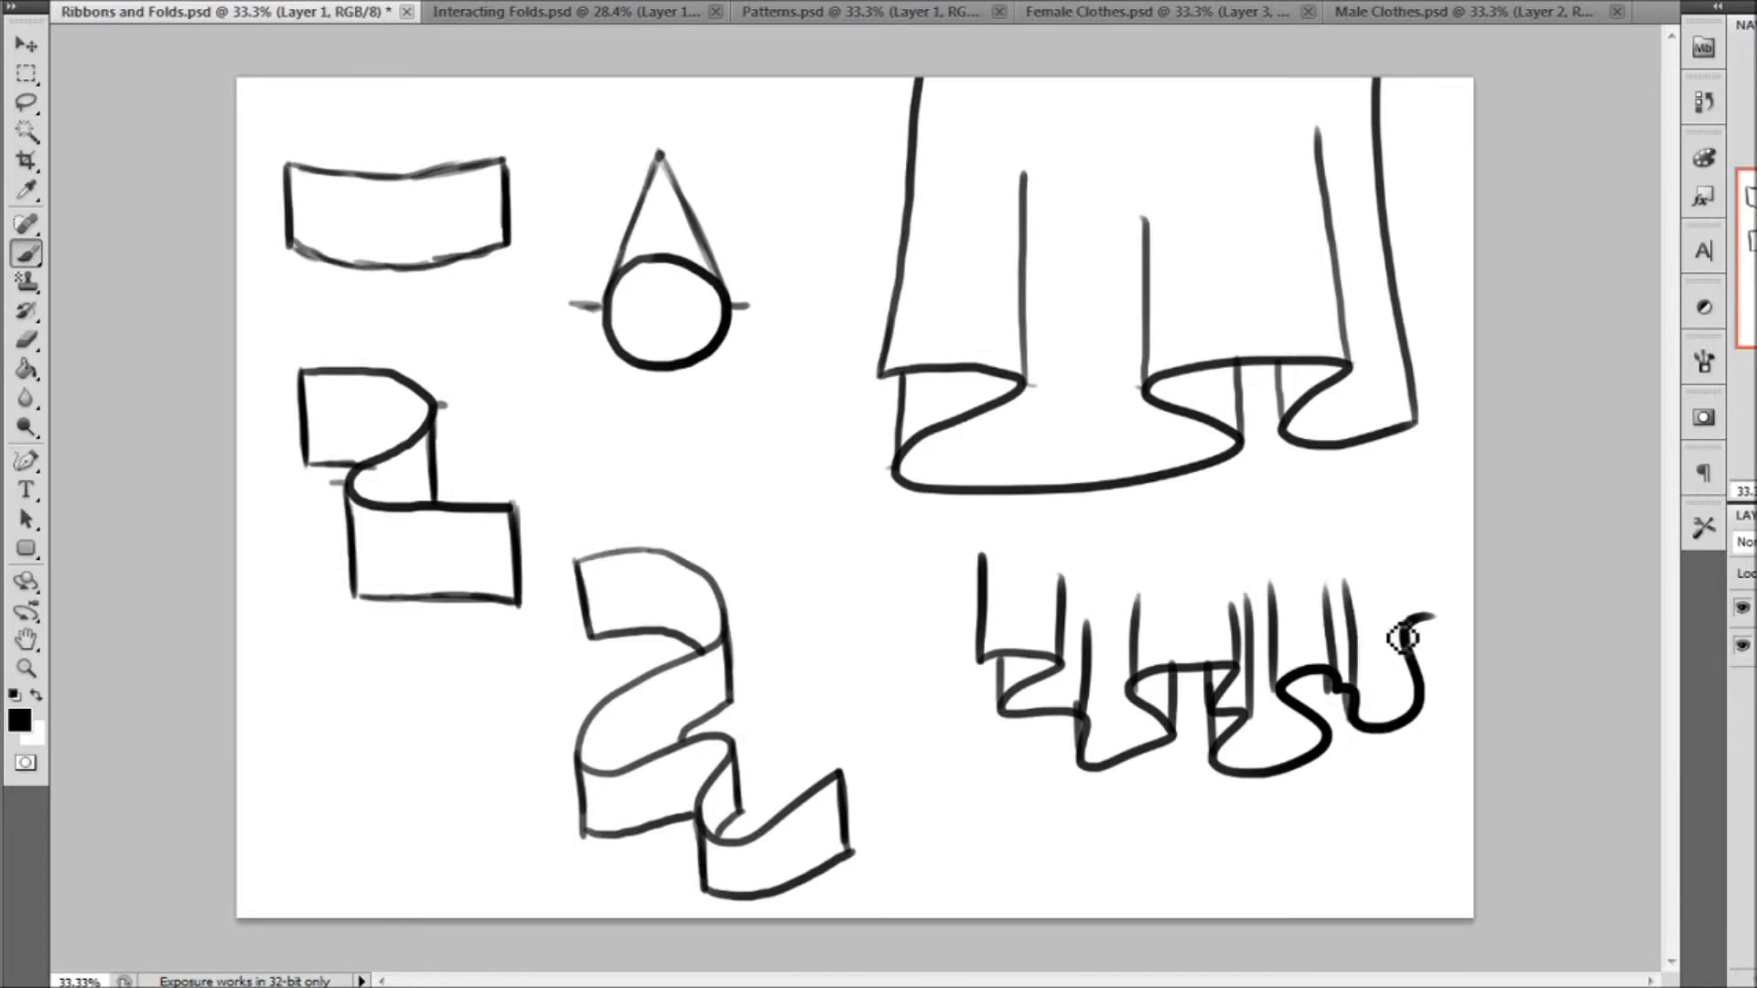
{"action": "left_click_drag", "start_coordinate": [1427, 703], "coordinate": [1392, 485]}
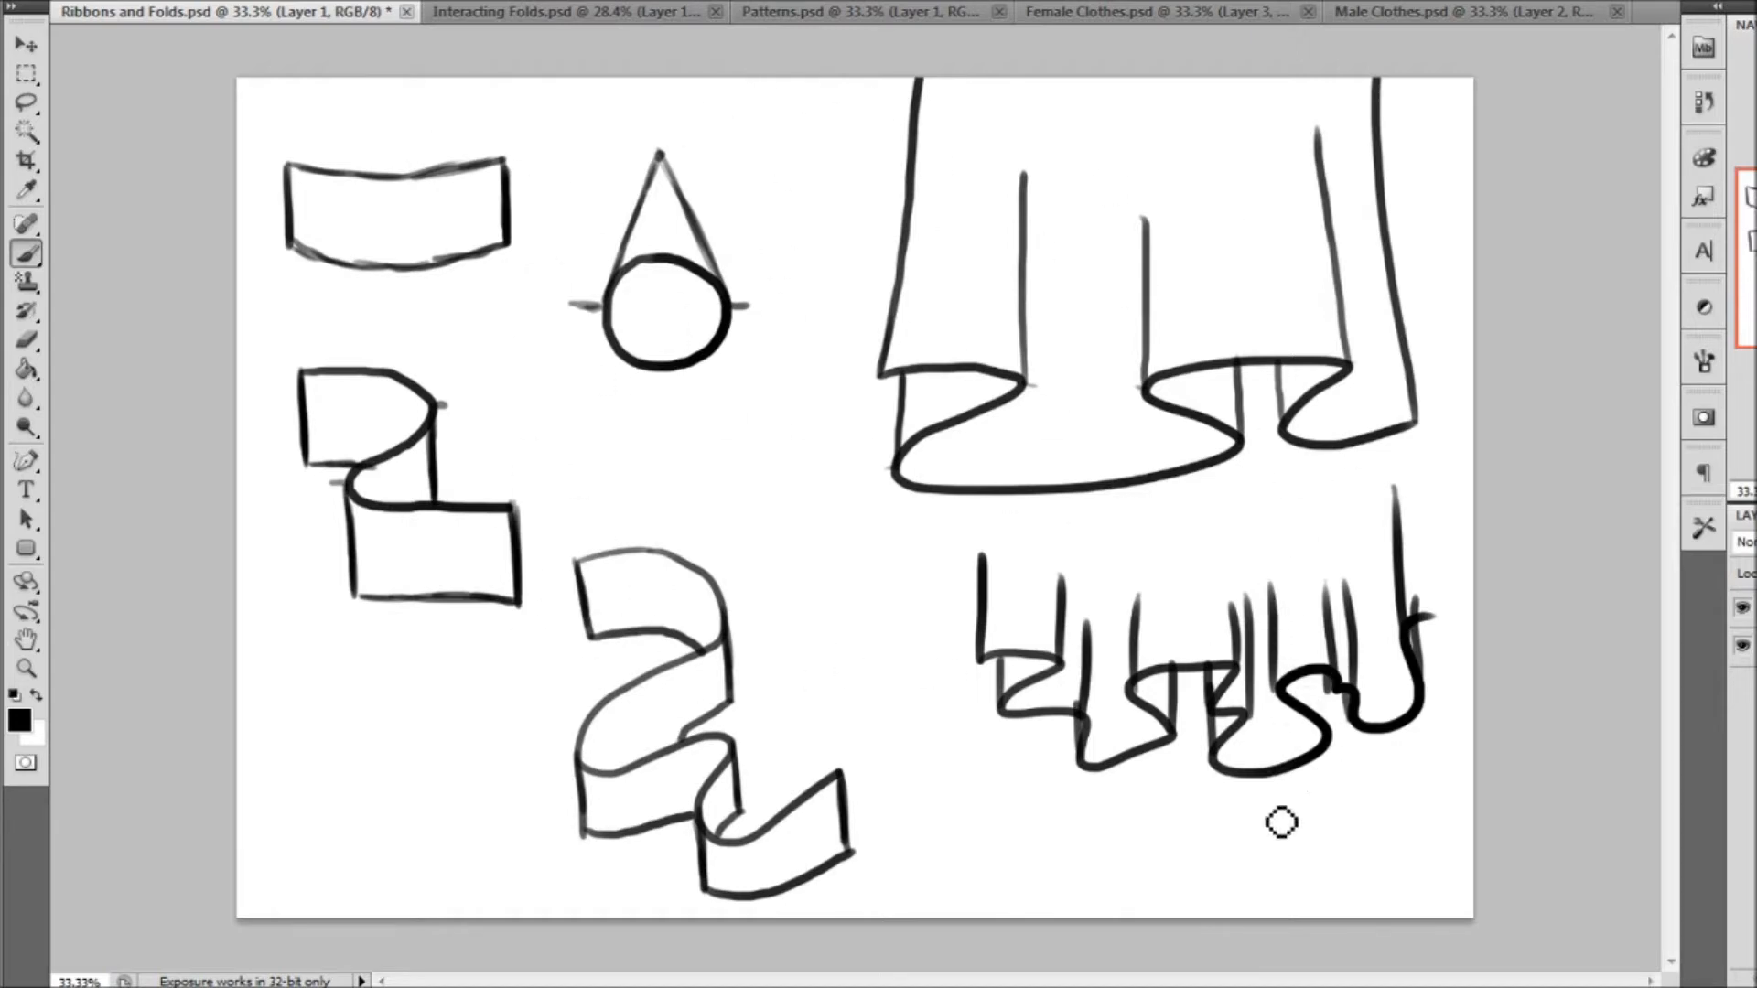
Switch to the Interacting Folds.psd document, zoom in on the first two figures, and activate the Brush tool
{"action": "left_click", "coordinate": [635, 19]}
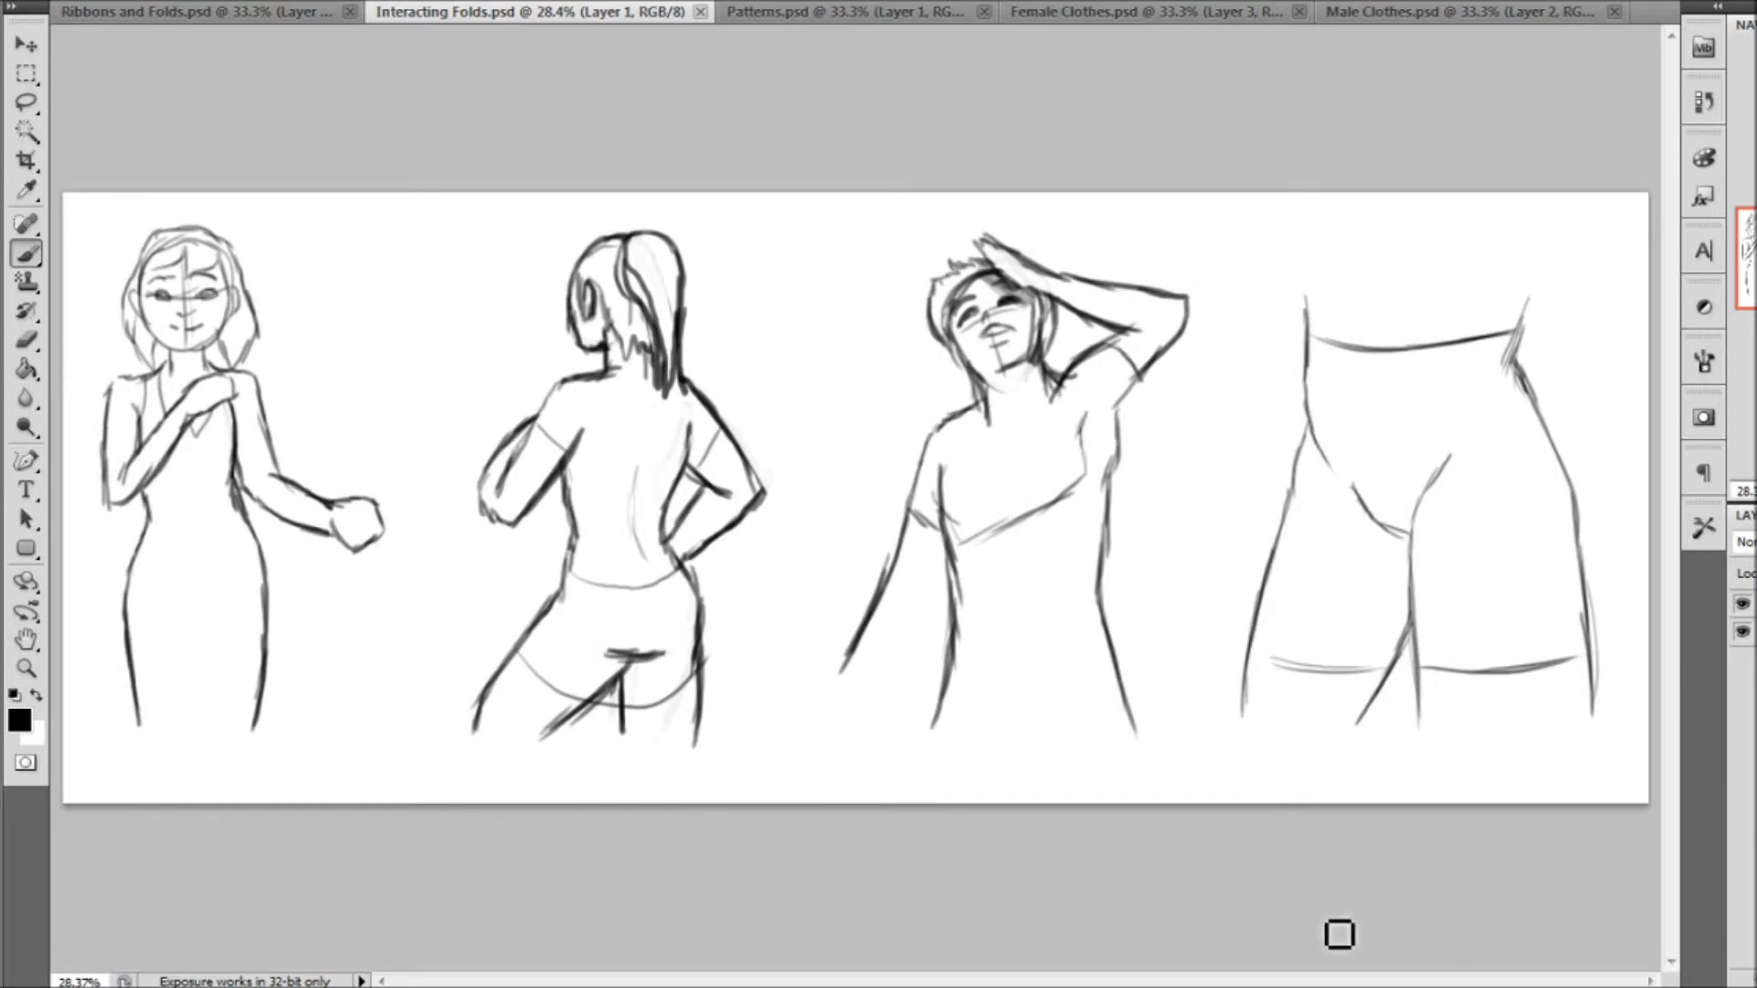
{"action": "left_click", "coordinate": [26, 668]}
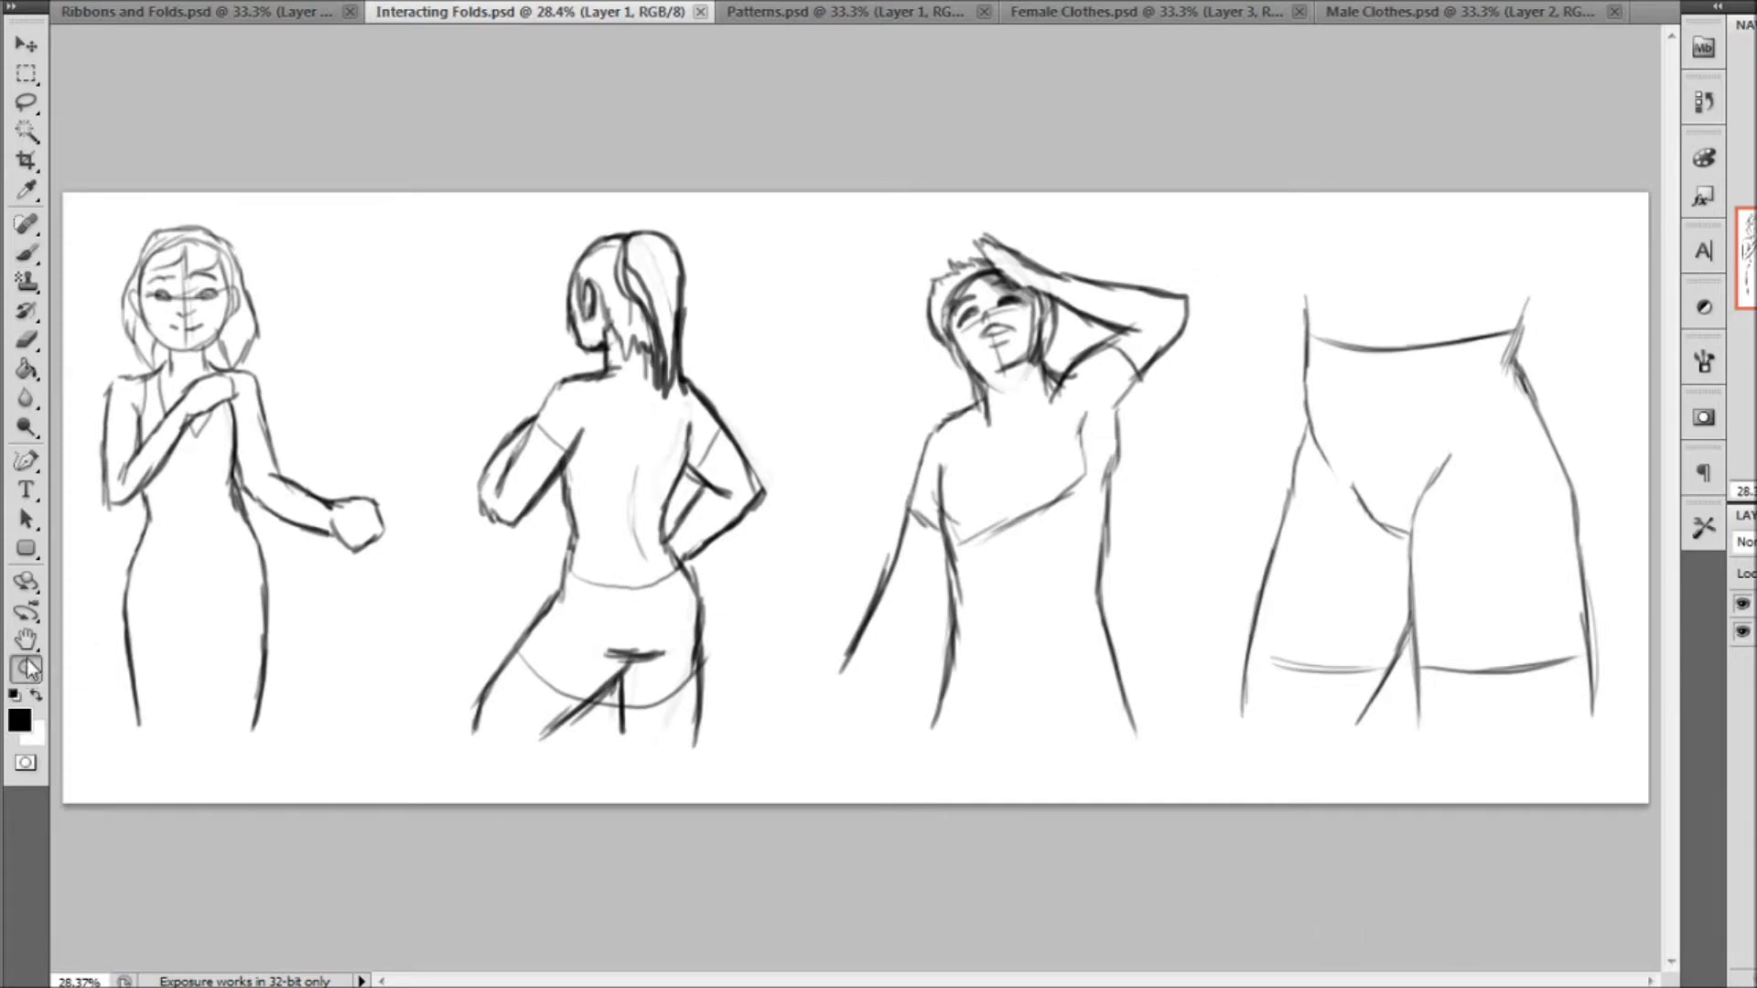
{"action": "left_click_drag", "start_coordinate": [485, 828], "coordinate": [485, 828]}
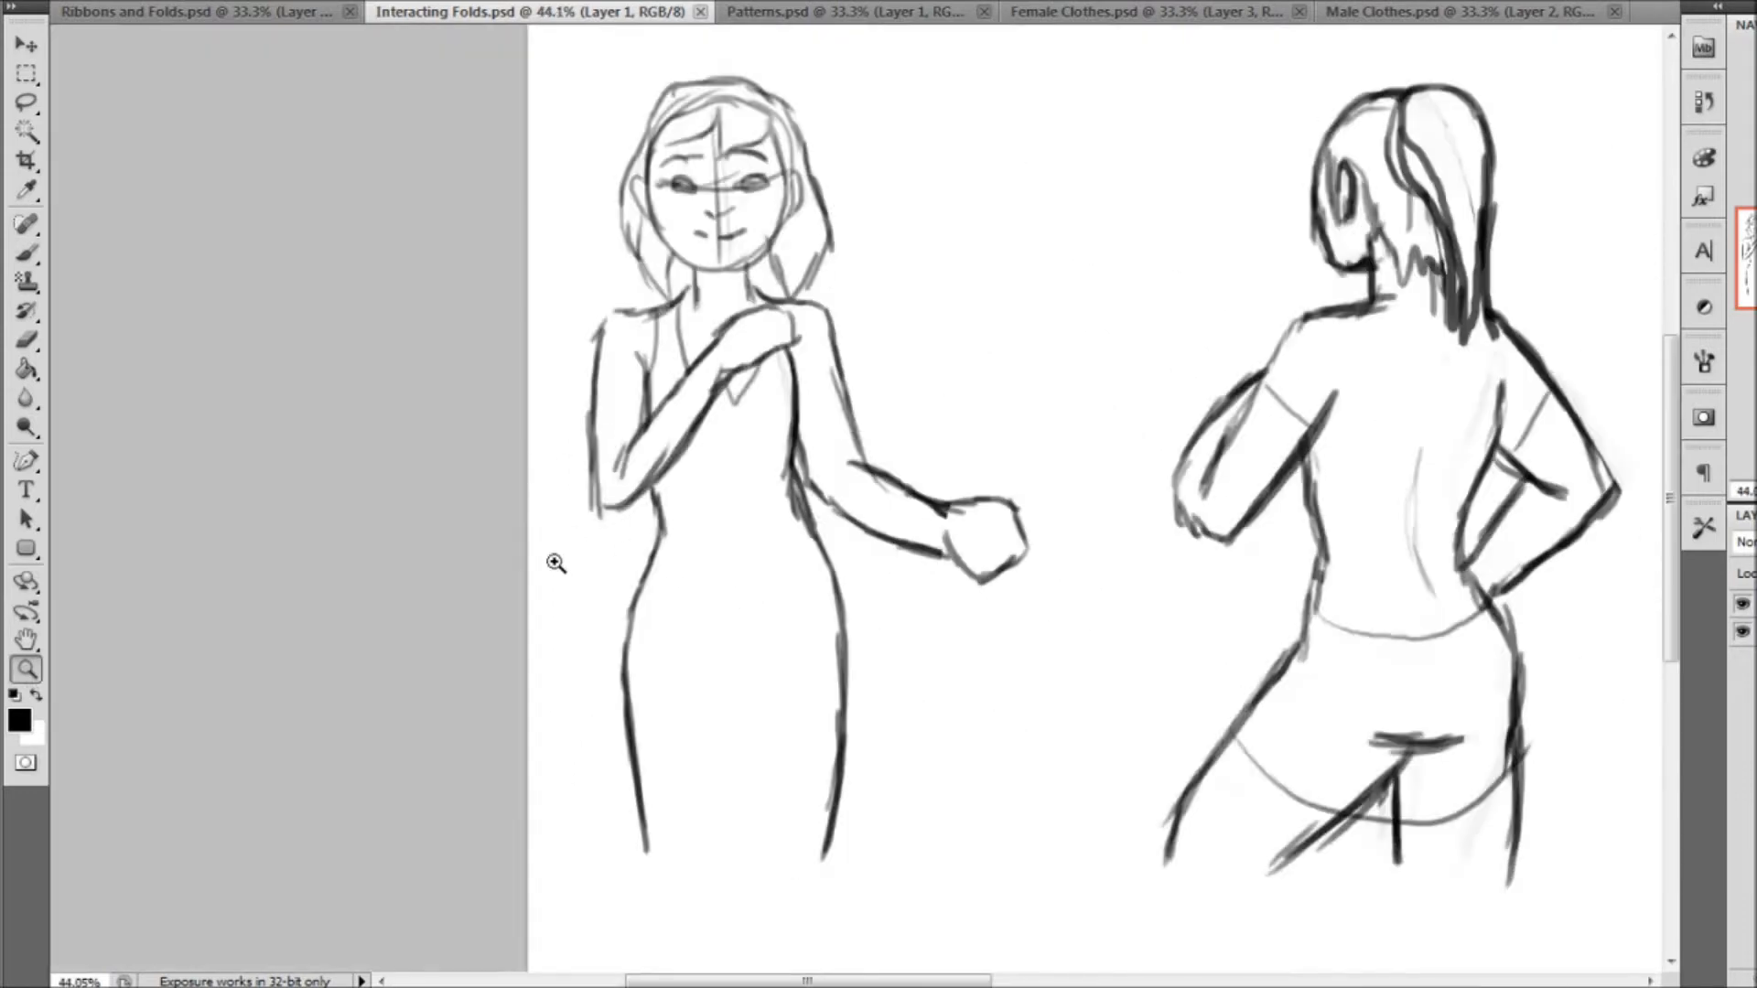
{"action": "left_click", "coordinate": [26, 256]}
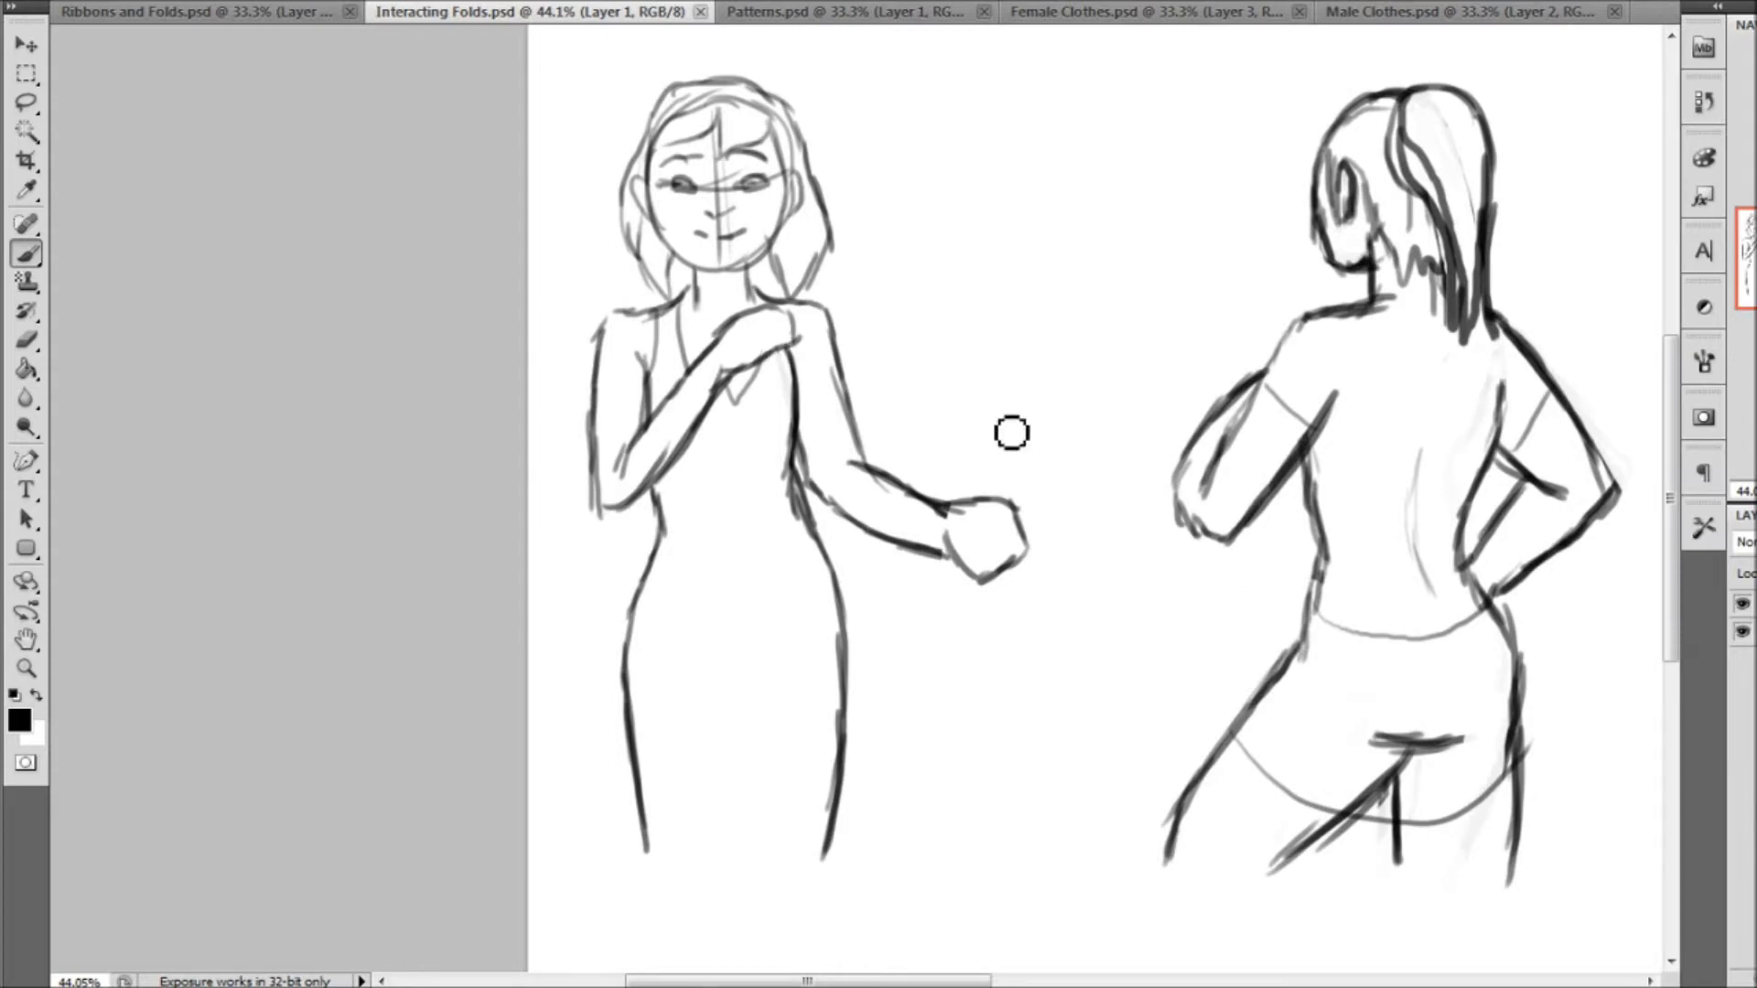
Draw a narrow, round-cornered triangle in the blank space between the first two figures
{"action": "mouse_move", "coordinate": [963, 94]}
{"action": "left_mouse_down"}
{"action": "mouse_move", "coordinate": [934, 318]}
{"action": "mouse_move", "coordinate": [967, 339]}
{"action": "mouse_move", "coordinate": [1026, 337]}
{"action": "mouse_move", "coordinate": [983, 96]}
{"action": "left_mouse_up"}
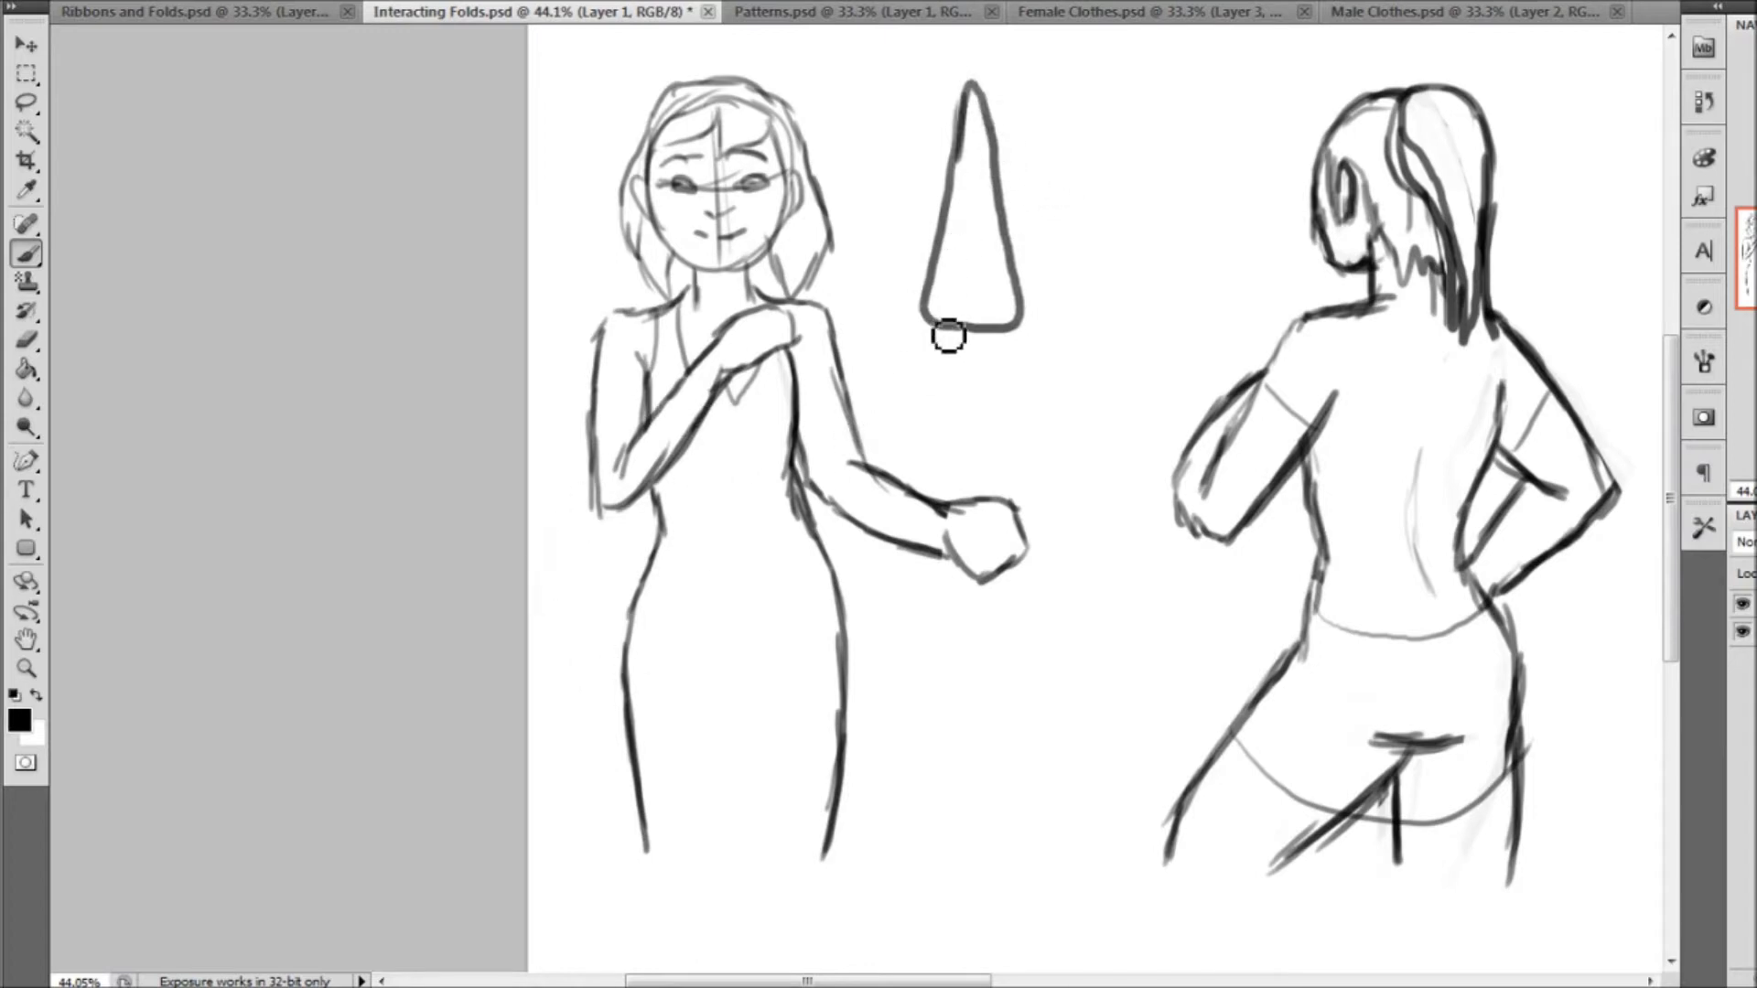
Draw the first figure's outer skirt edge from waist to hem, and sketch a light hem line sweeping up to her outstretched hand
{"action": "mouse_move", "coordinate": [807, 981]}
{"action": "left_mouse_down"}
{"action": "mouse_move", "coordinate": [916, 980]}
{"action": "mouse_move", "coordinate": [805, 981]}
{"action": "left_mouse_up"}
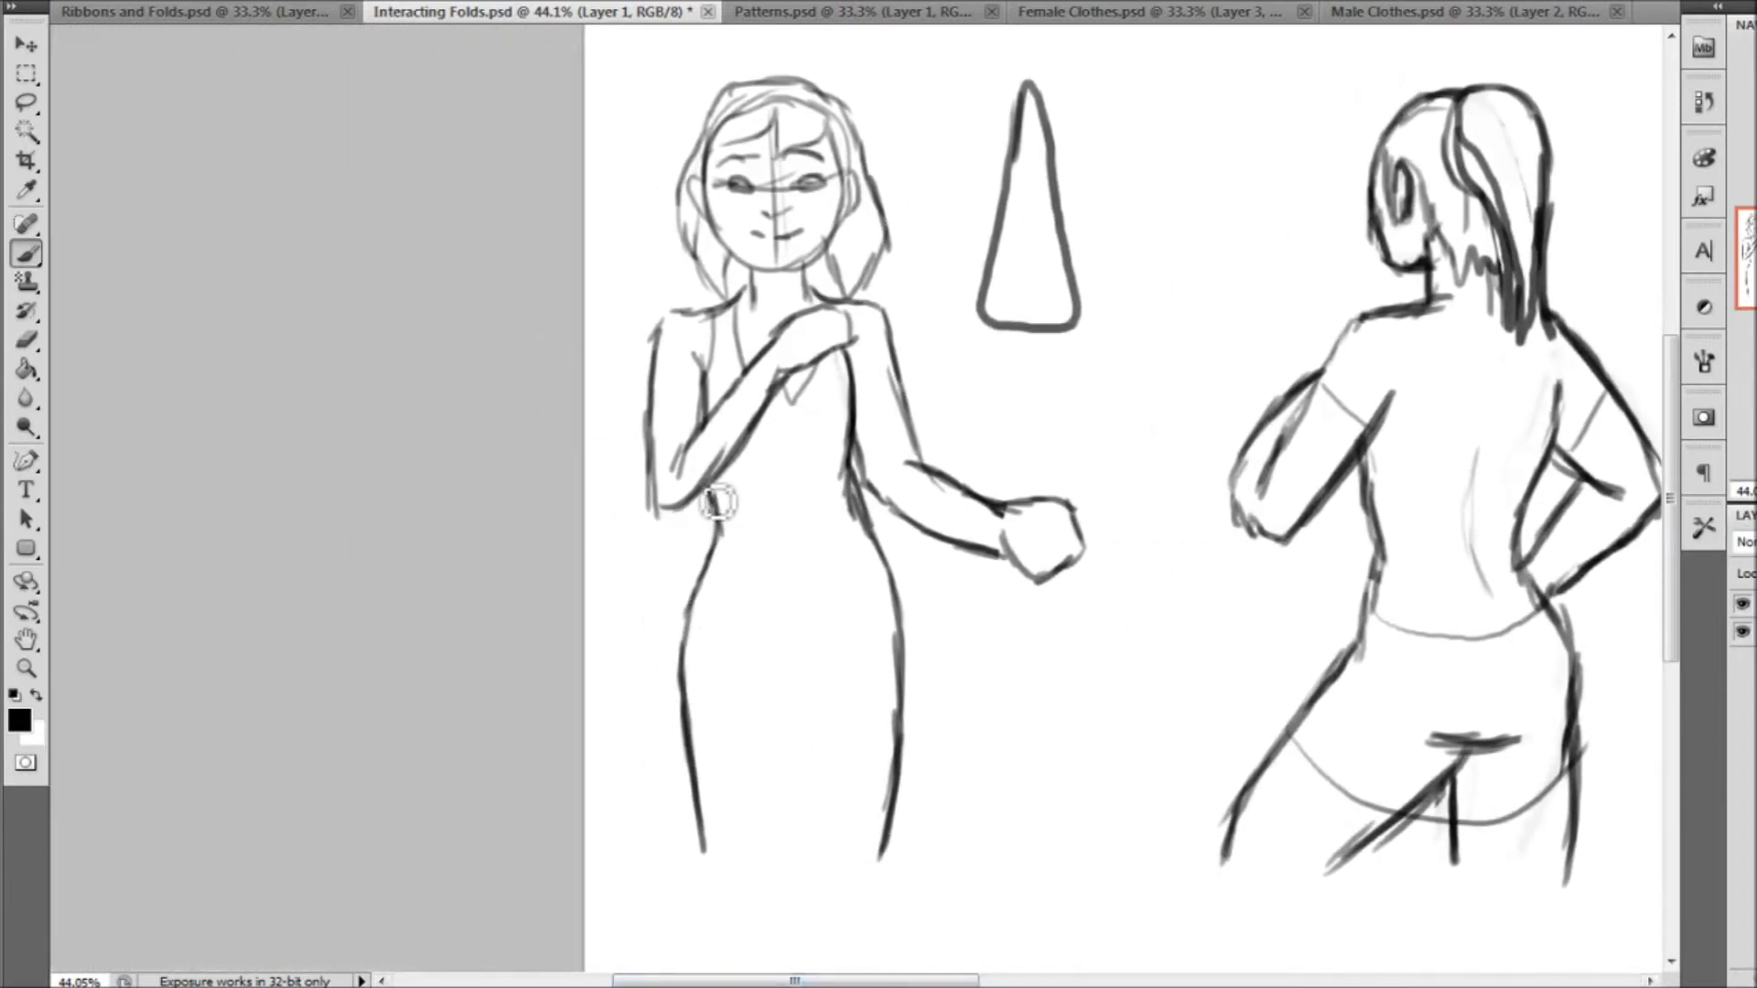
{"action": "left_click_drag", "start_coordinate": [713, 512], "coordinate": [677, 884]}
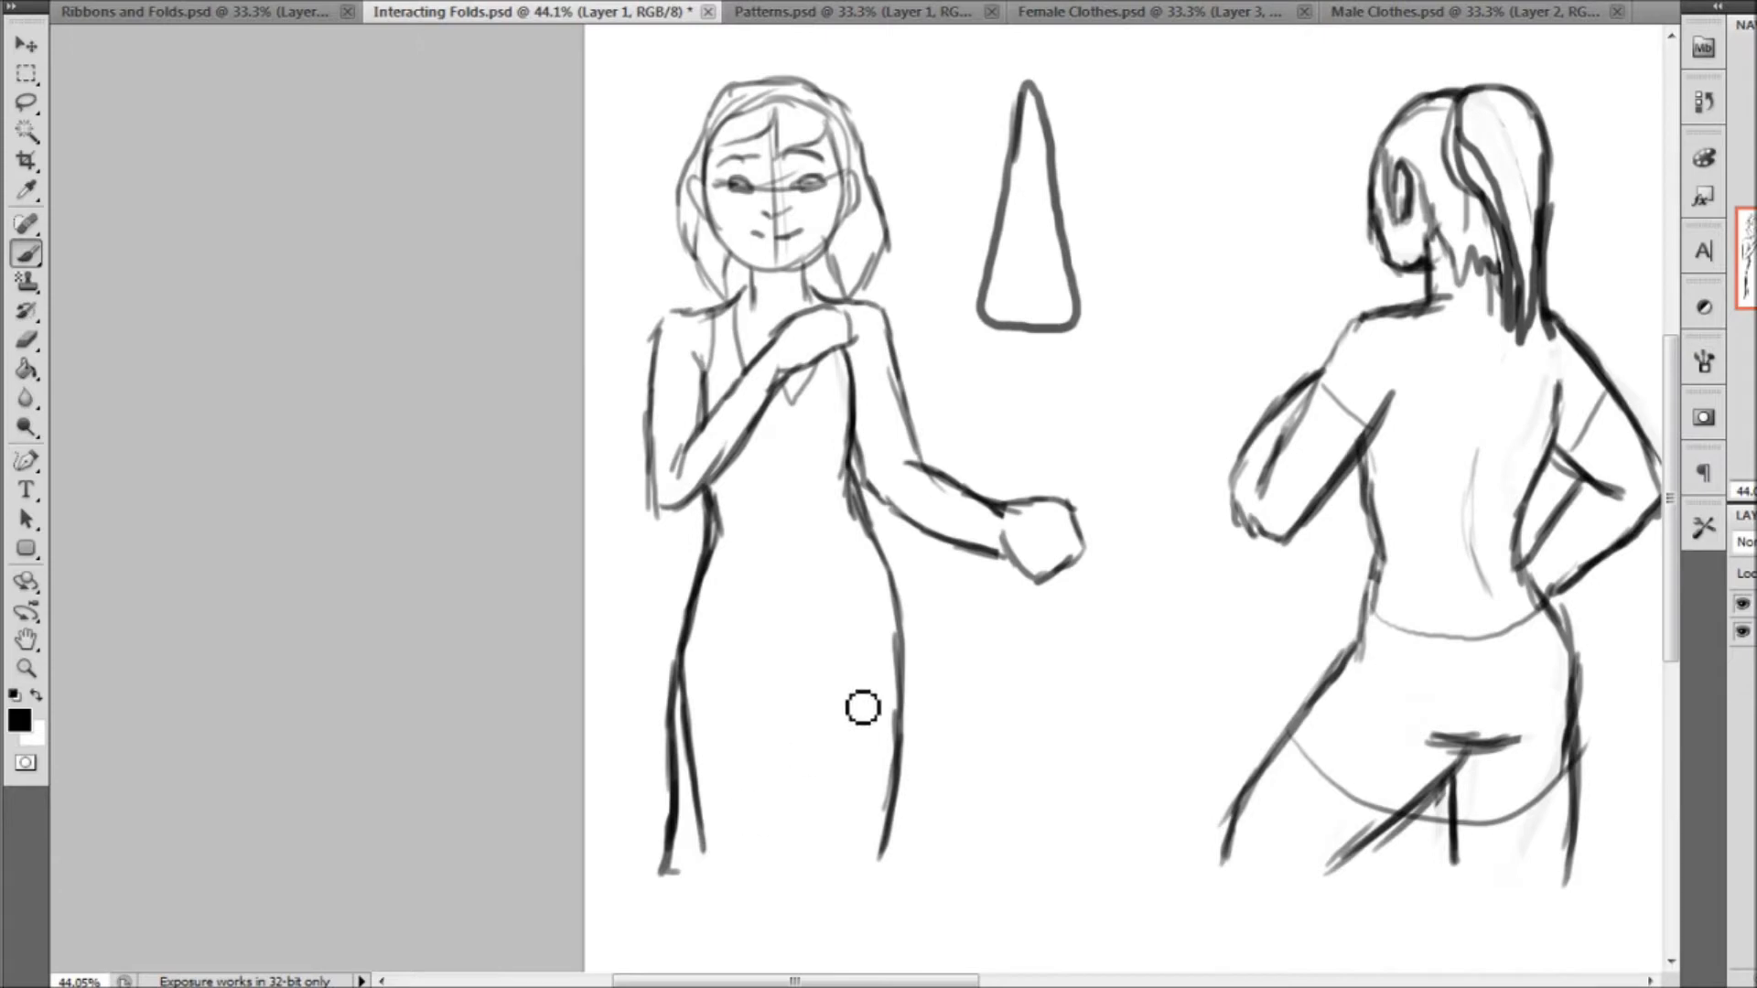
{"action": "mouse_move", "coordinate": [702, 859]}
{"action": "left_mouse_down"}
{"action": "mouse_move", "coordinate": [853, 847]}
{"action": "mouse_move", "coordinate": [945, 738]}
{"action": "mouse_move", "coordinate": [1027, 573]}
{"action": "mouse_move", "coordinate": [1015, 564]}
{"action": "left_mouse_up"}
{"action": "left_click_drag", "start_coordinate": [983, 640], "coordinate": [900, 772]}
{"action": "left_click_drag", "start_coordinate": [773, 875], "coordinate": [745, 878]}
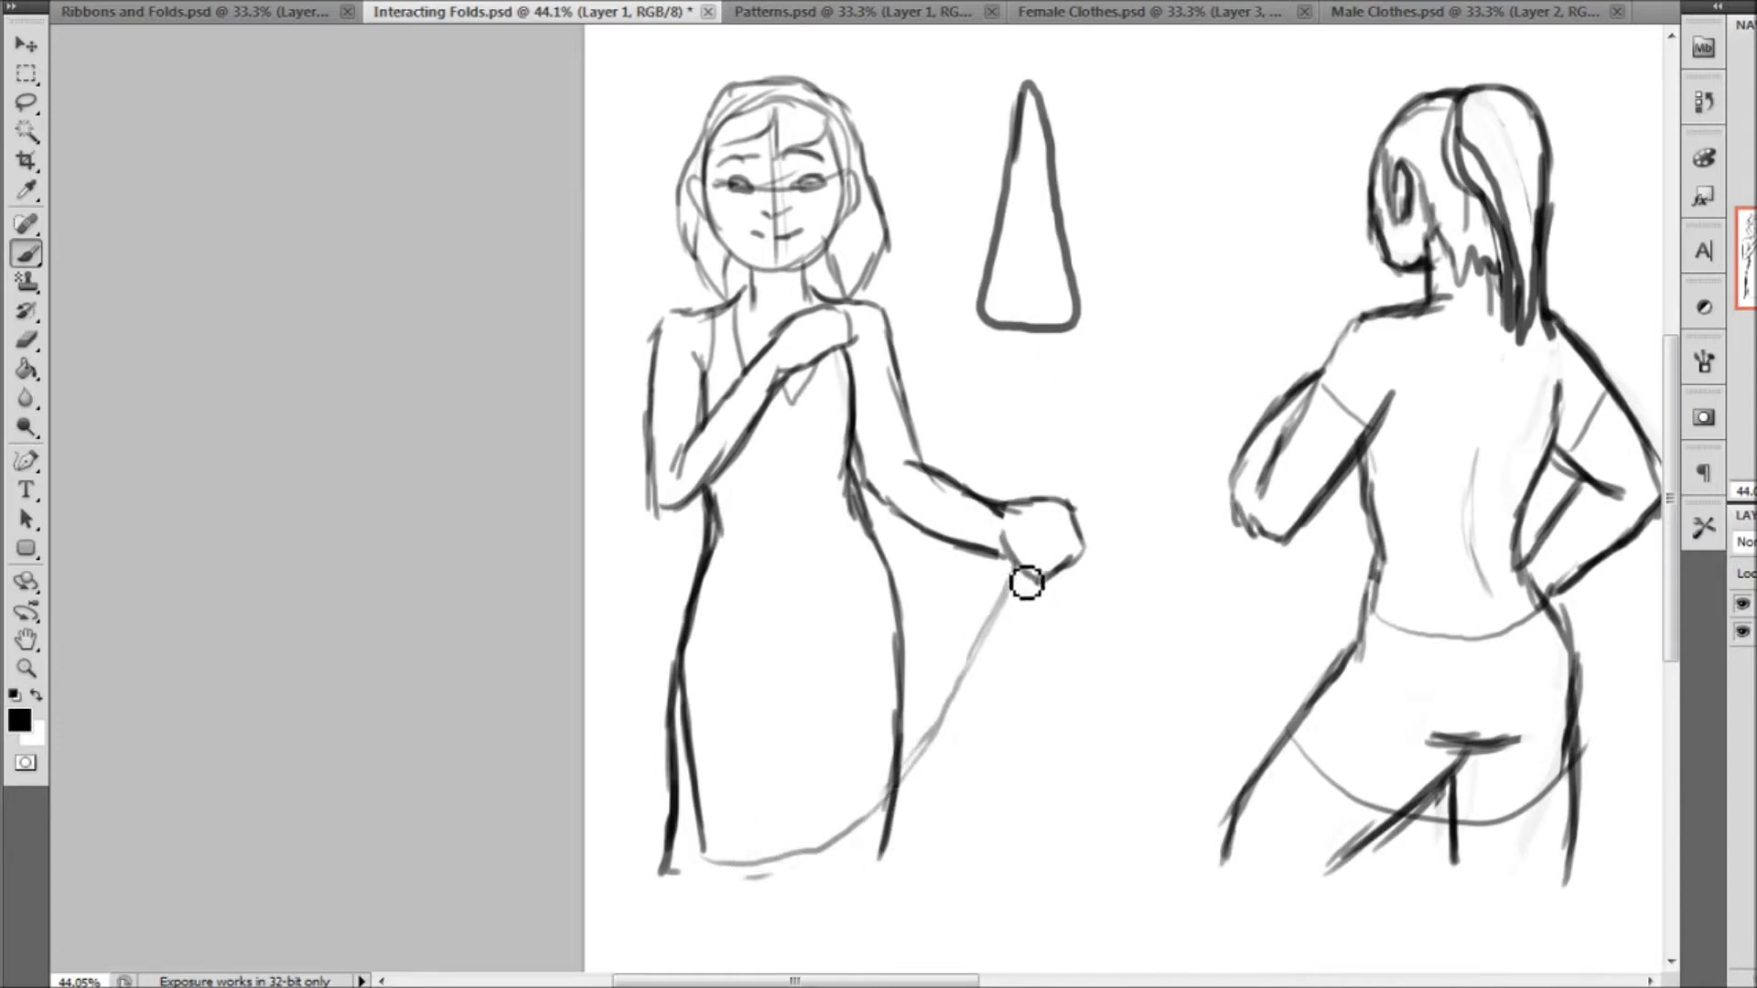
Draw the gathered cloth hanging from the outstretched hand as overlapping narrow cone-shaped folds with curved bottom edges
{"action": "left_click_drag", "start_coordinate": [1017, 561], "coordinate": [1030, 580]}
{"action": "mouse_move", "coordinate": [1015, 563]}
{"action": "left_mouse_down"}
{"action": "mouse_move", "coordinate": [989, 753]}
{"action": "mouse_move", "coordinate": [1055, 760]}
{"action": "mouse_move", "coordinate": [1043, 616]}
{"action": "mouse_move", "coordinate": [1051, 680]}
{"action": "left_mouse_up"}
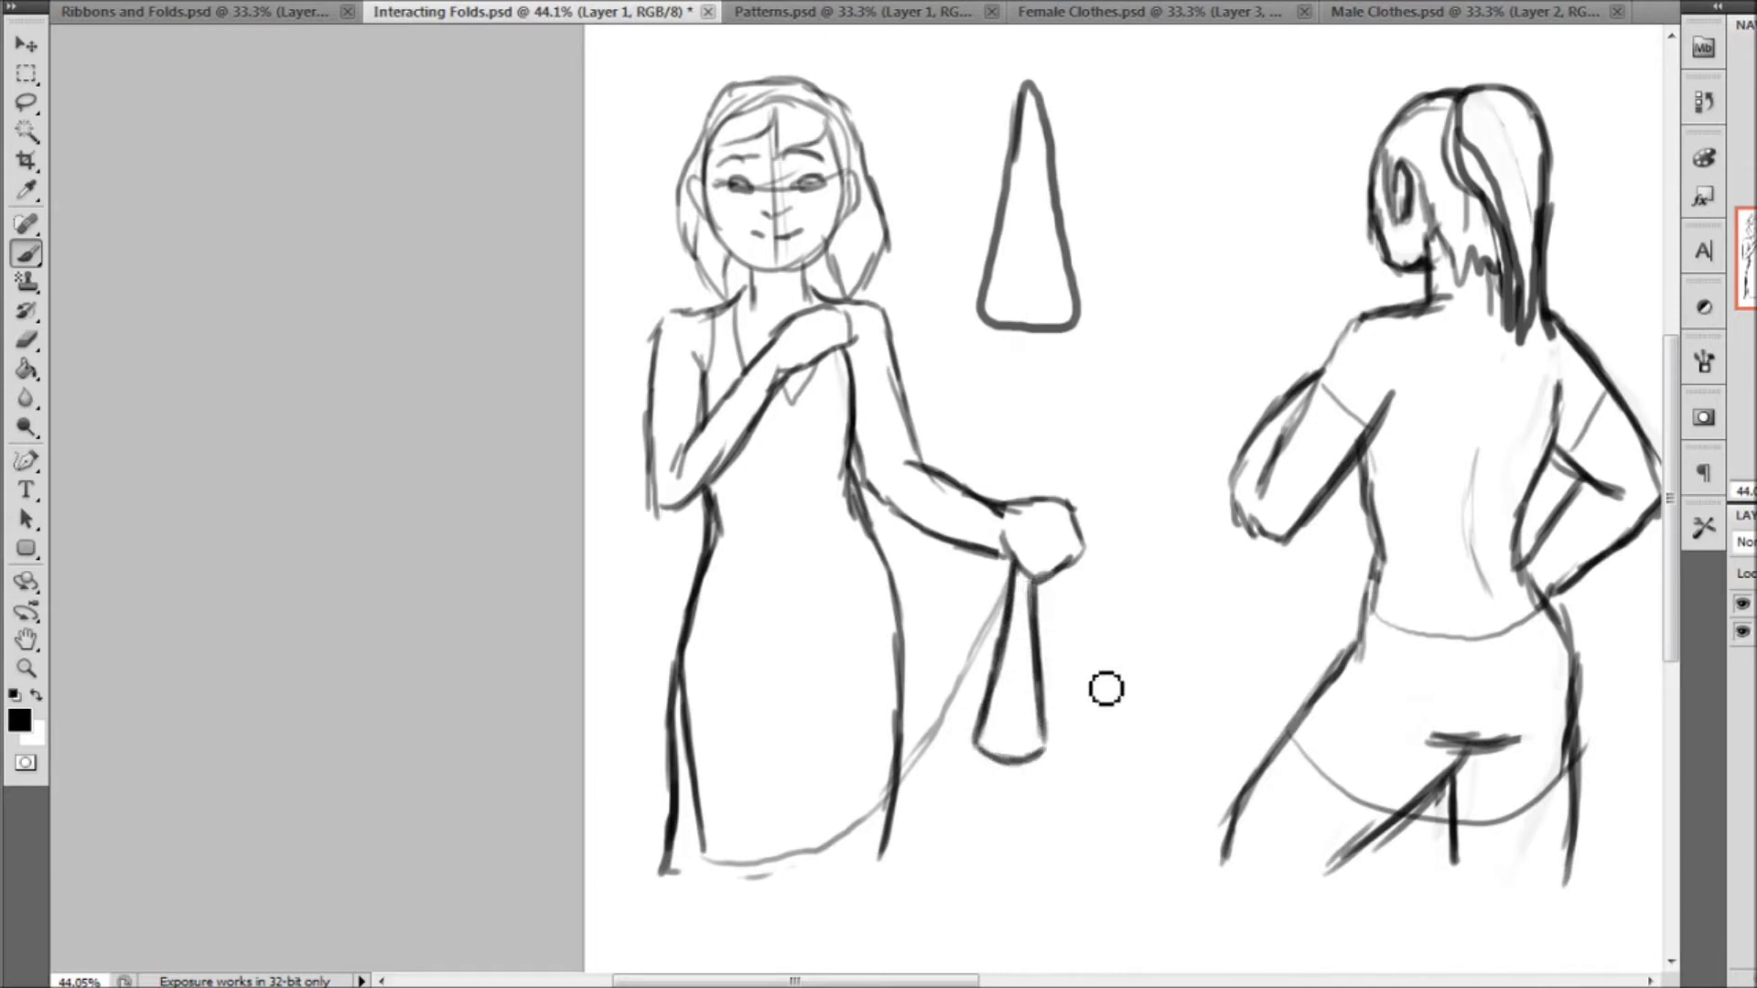
{"action": "mouse_move", "coordinate": [1063, 580]}
{"action": "left_mouse_down"}
{"action": "mouse_move", "coordinate": [1100, 783]}
{"action": "mouse_move", "coordinate": [1020, 783]}
{"action": "mouse_move", "coordinate": [1090, 779]}
{"action": "left_mouse_up"}
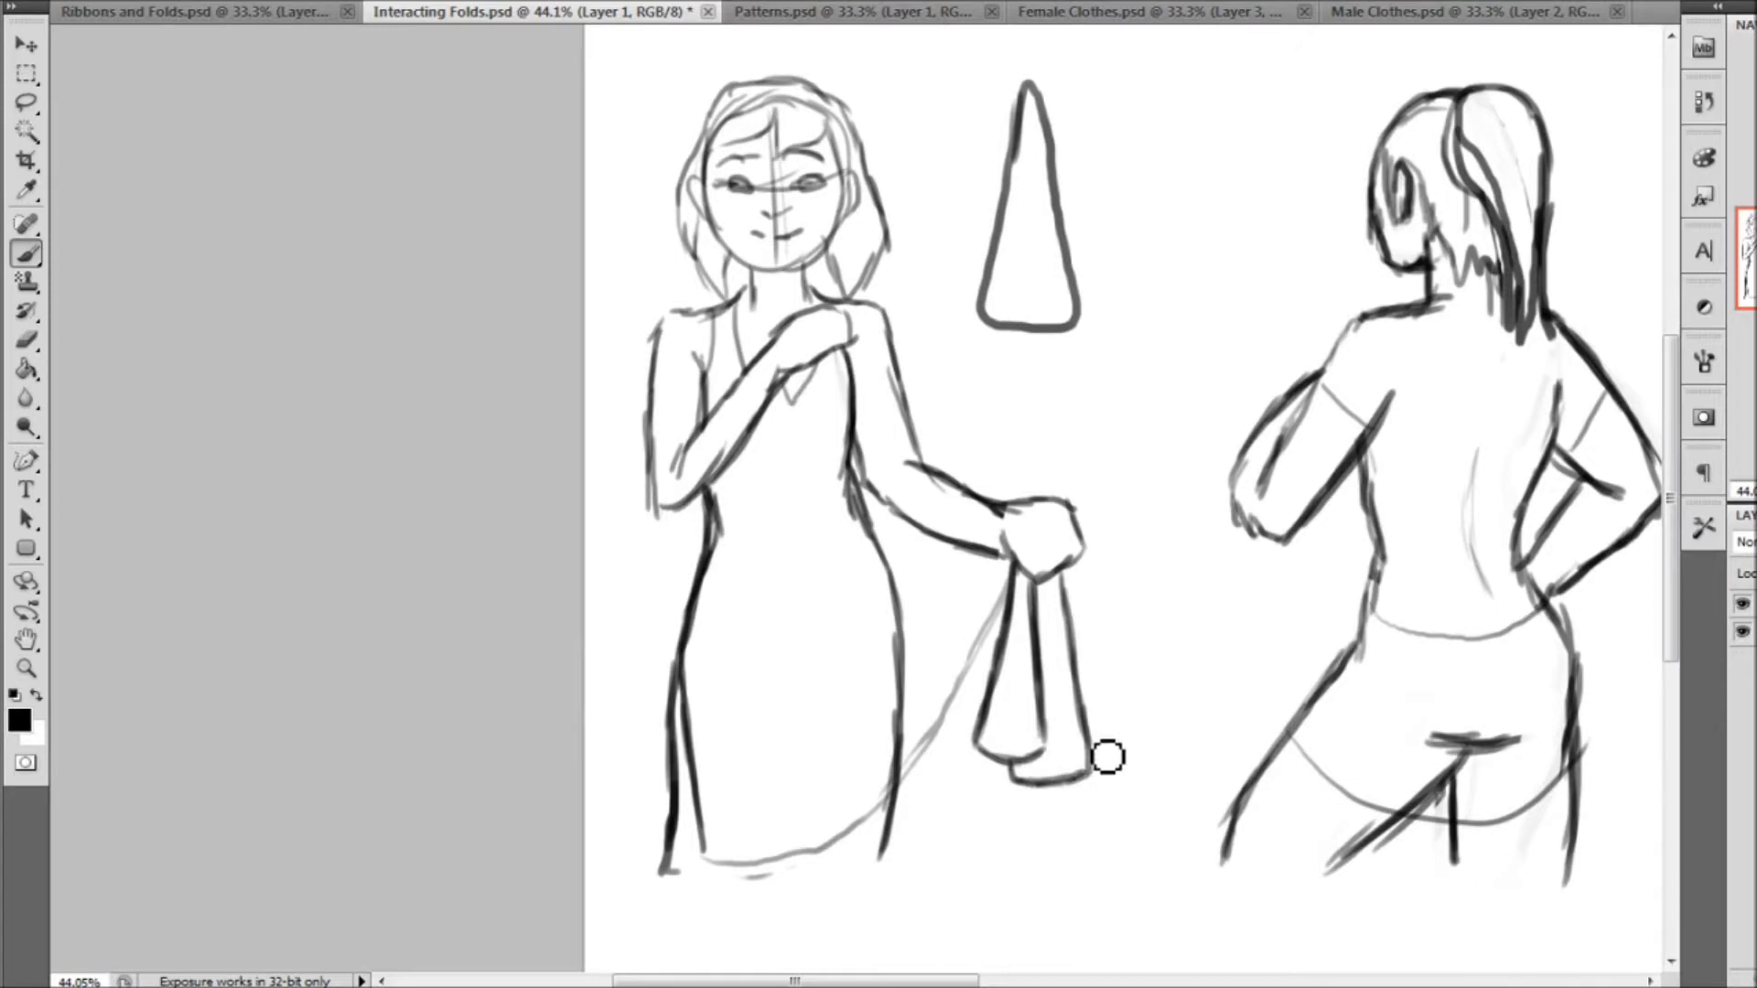
{"action": "mouse_move", "coordinate": [1101, 753]}
{"action": "left_mouse_down"}
{"action": "mouse_move", "coordinate": [1126, 737]}
{"action": "mouse_move", "coordinate": [1110, 751]}
{"action": "mouse_move", "coordinate": [1091, 735]}
{"action": "mouse_move", "coordinate": [1125, 730]}
{"action": "left_mouse_up"}
{"action": "left_click_drag", "start_coordinate": [1093, 623], "coordinate": [1113, 677]}
{"action": "left_click_drag", "start_coordinate": [1071, 563], "coordinate": [1100, 639]}
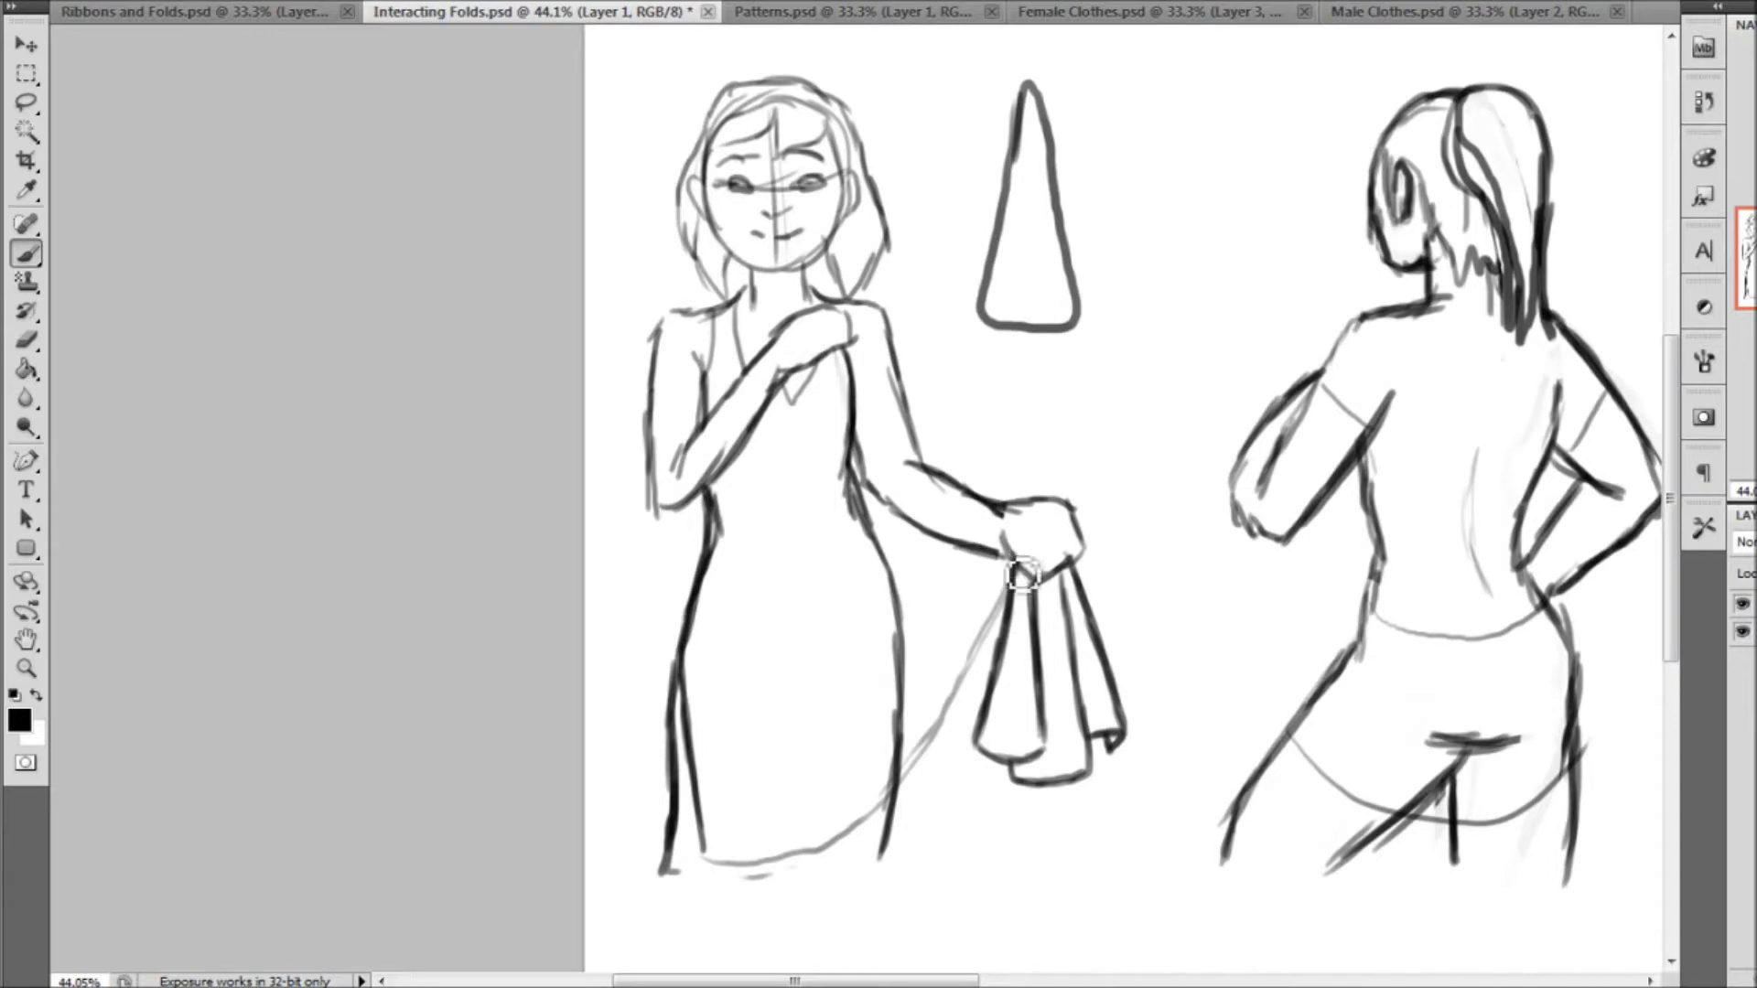
Draw curved tension folds sagging from the gripping hand to the hip, and darken the dress outline along the waist
{"action": "left_click_drag", "start_coordinate": [1016, 562], "coordinate": [806, 560]}
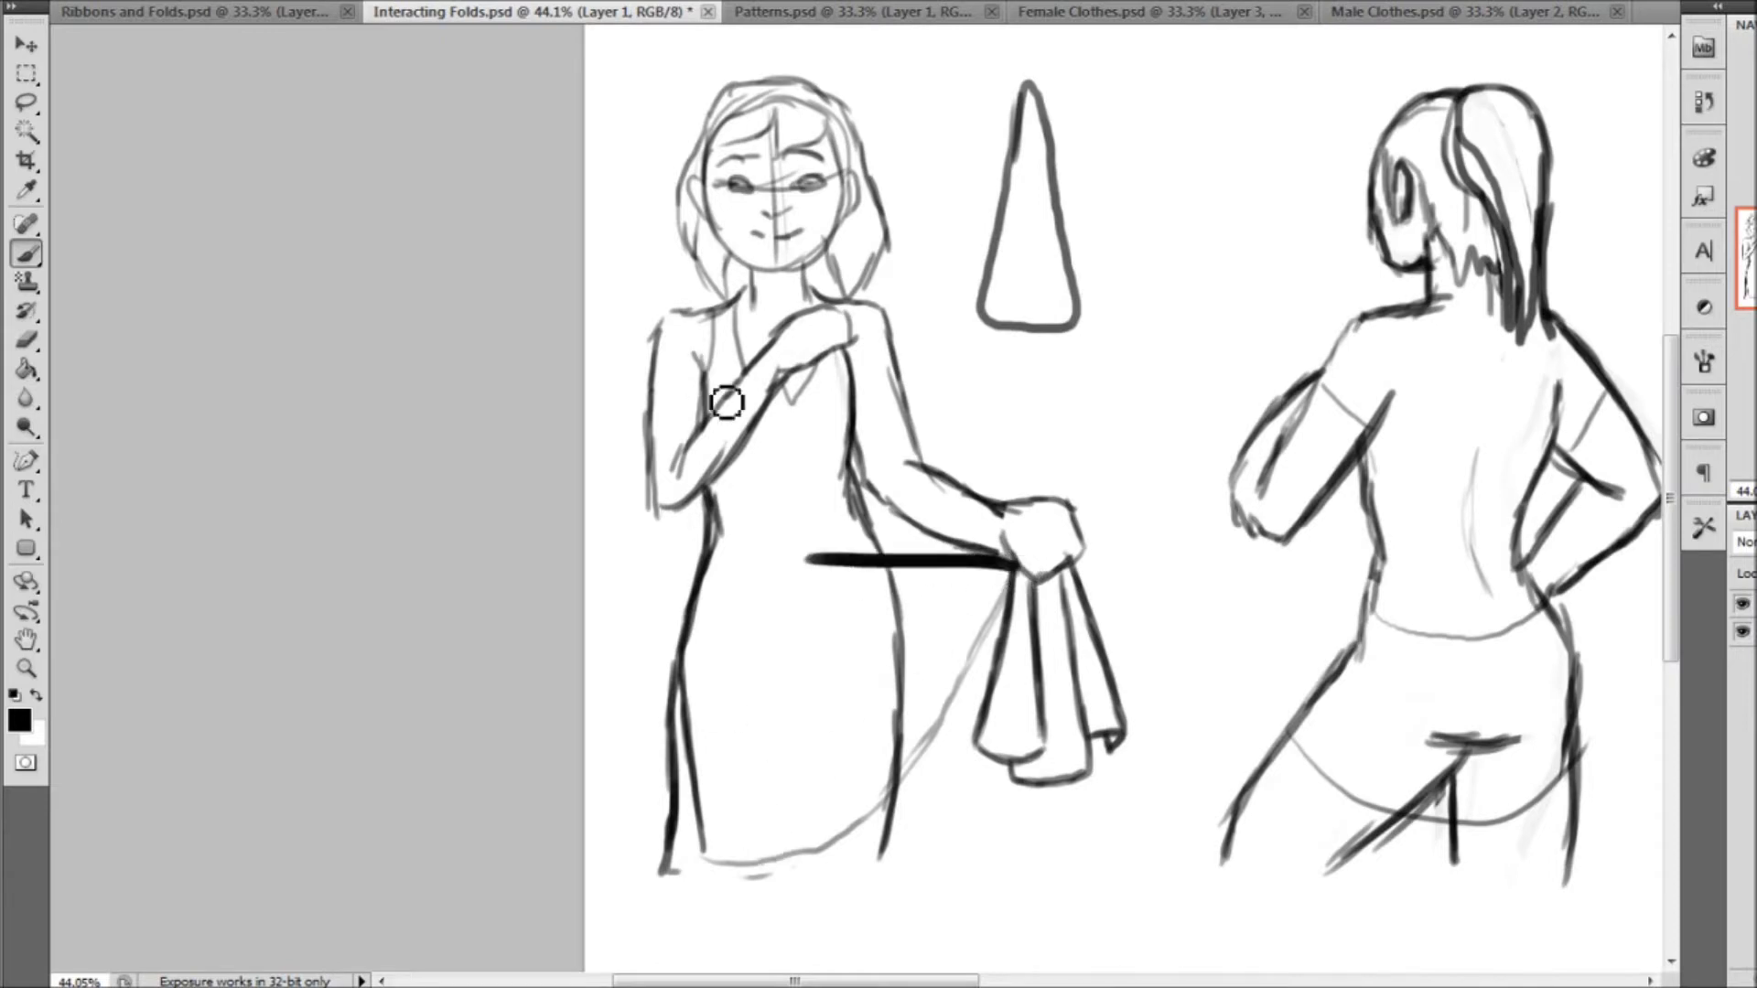
{"action": "key", "text": "ctrl+z"}
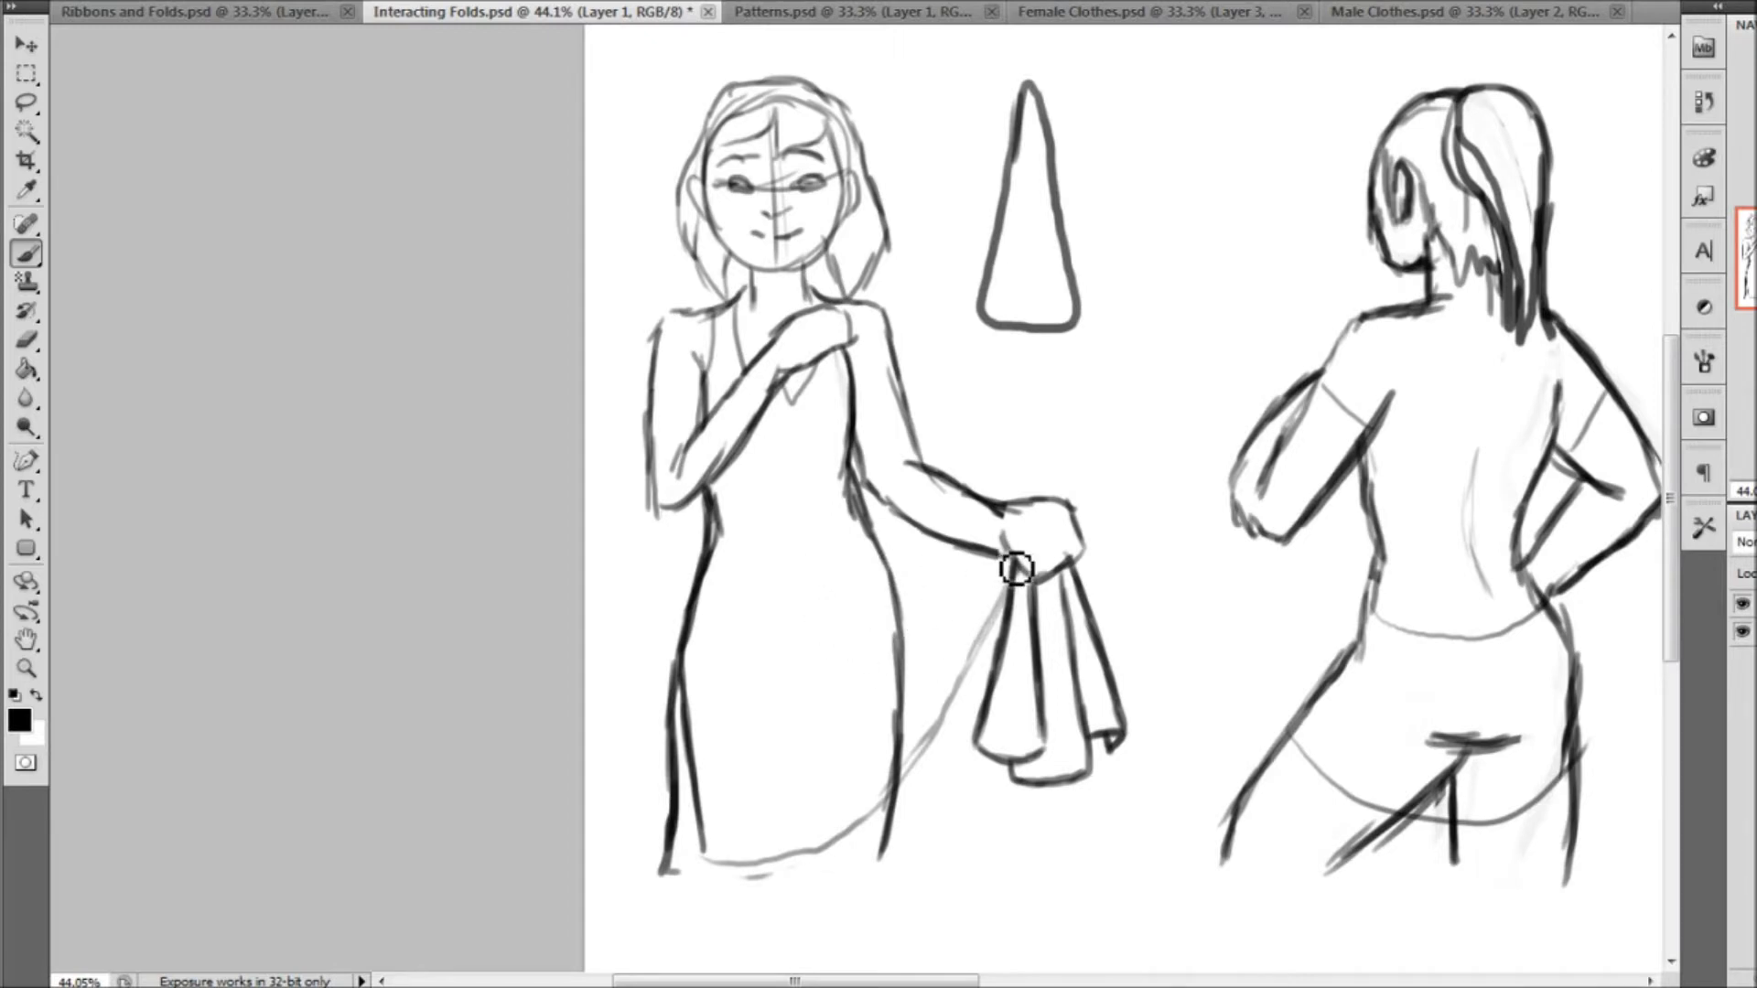
{"action": "mouse_move", "coordinate": [978, 619]}
{"action": "left_mouse_down"}
{"action": "mouse_move", "coordinate": [902, 667]}
{"action": "mouse_move", "coordinate": [862, 626]}
{"action": "left_mouse_up"}
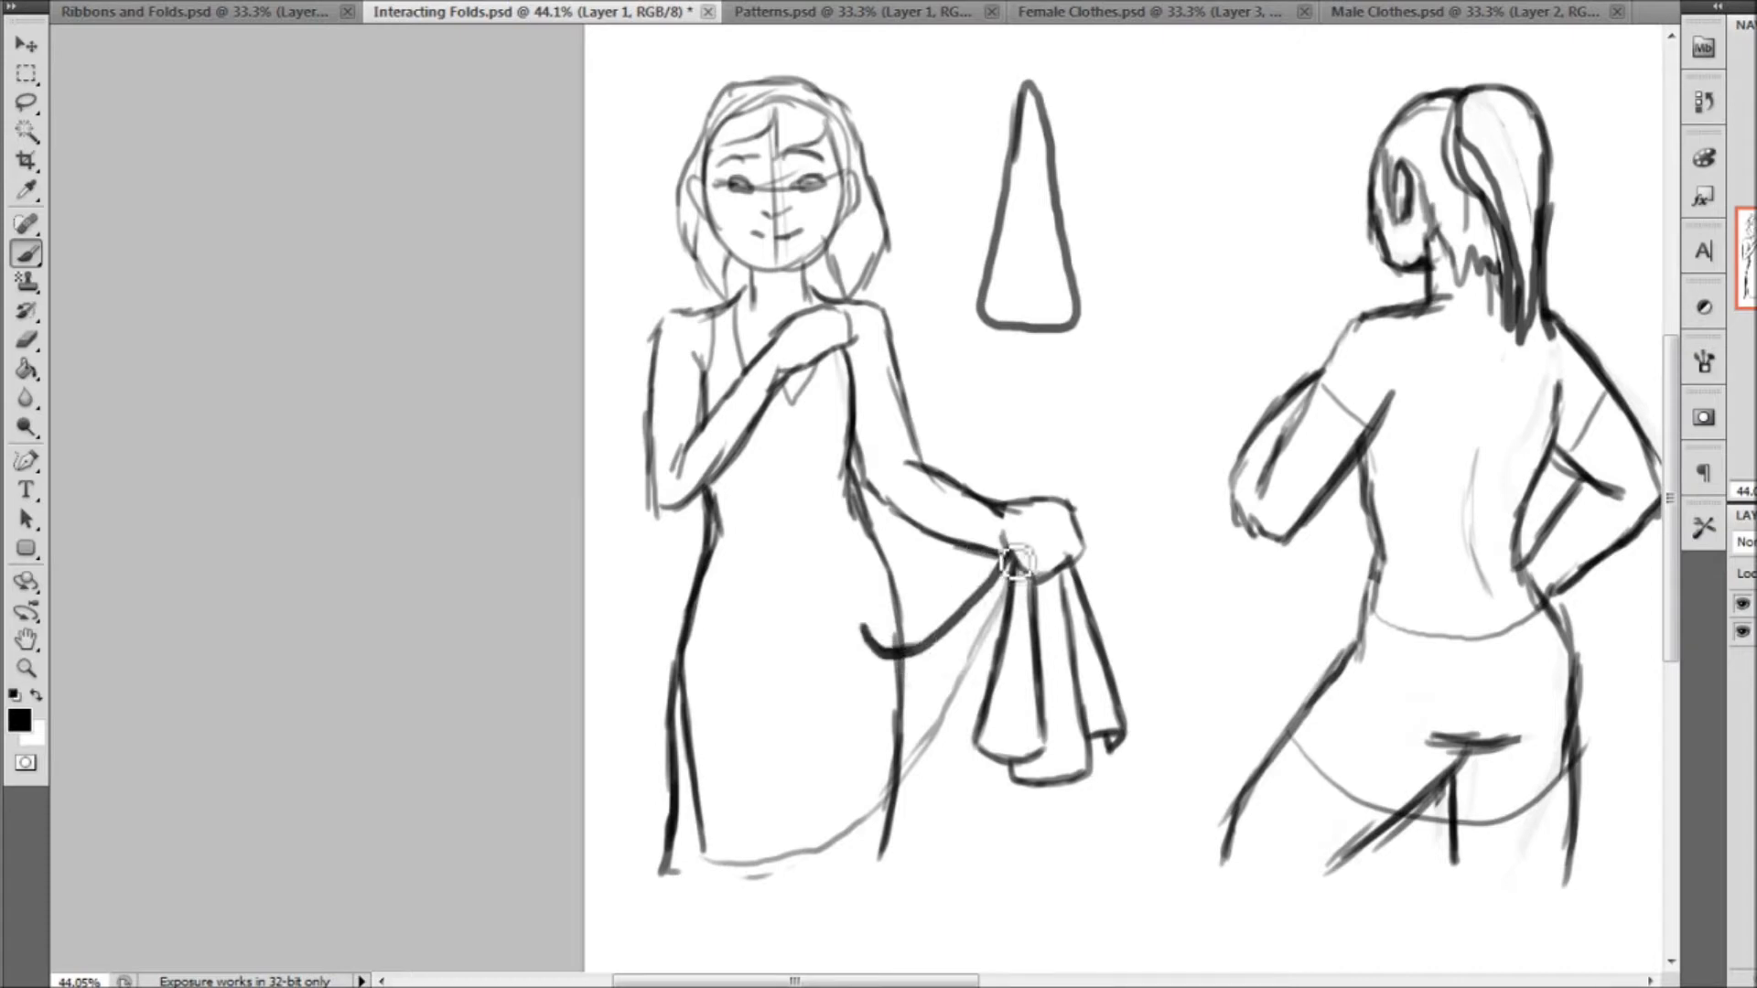
{"action": "mouse_move", "coordinate": [986, 586]}
{"action": "left_mouse_down"}
{"action": "mouse_move", "coordinate": [920, 609]}
{"action": "mouse_move", "coordinate": [888, 580]}
{"action": "mouse_move", "coordinate": [920, 604]}
{"action": "mouse_move", "coordinate": [1002, 563]}
{"action": "left_mouse_up"}
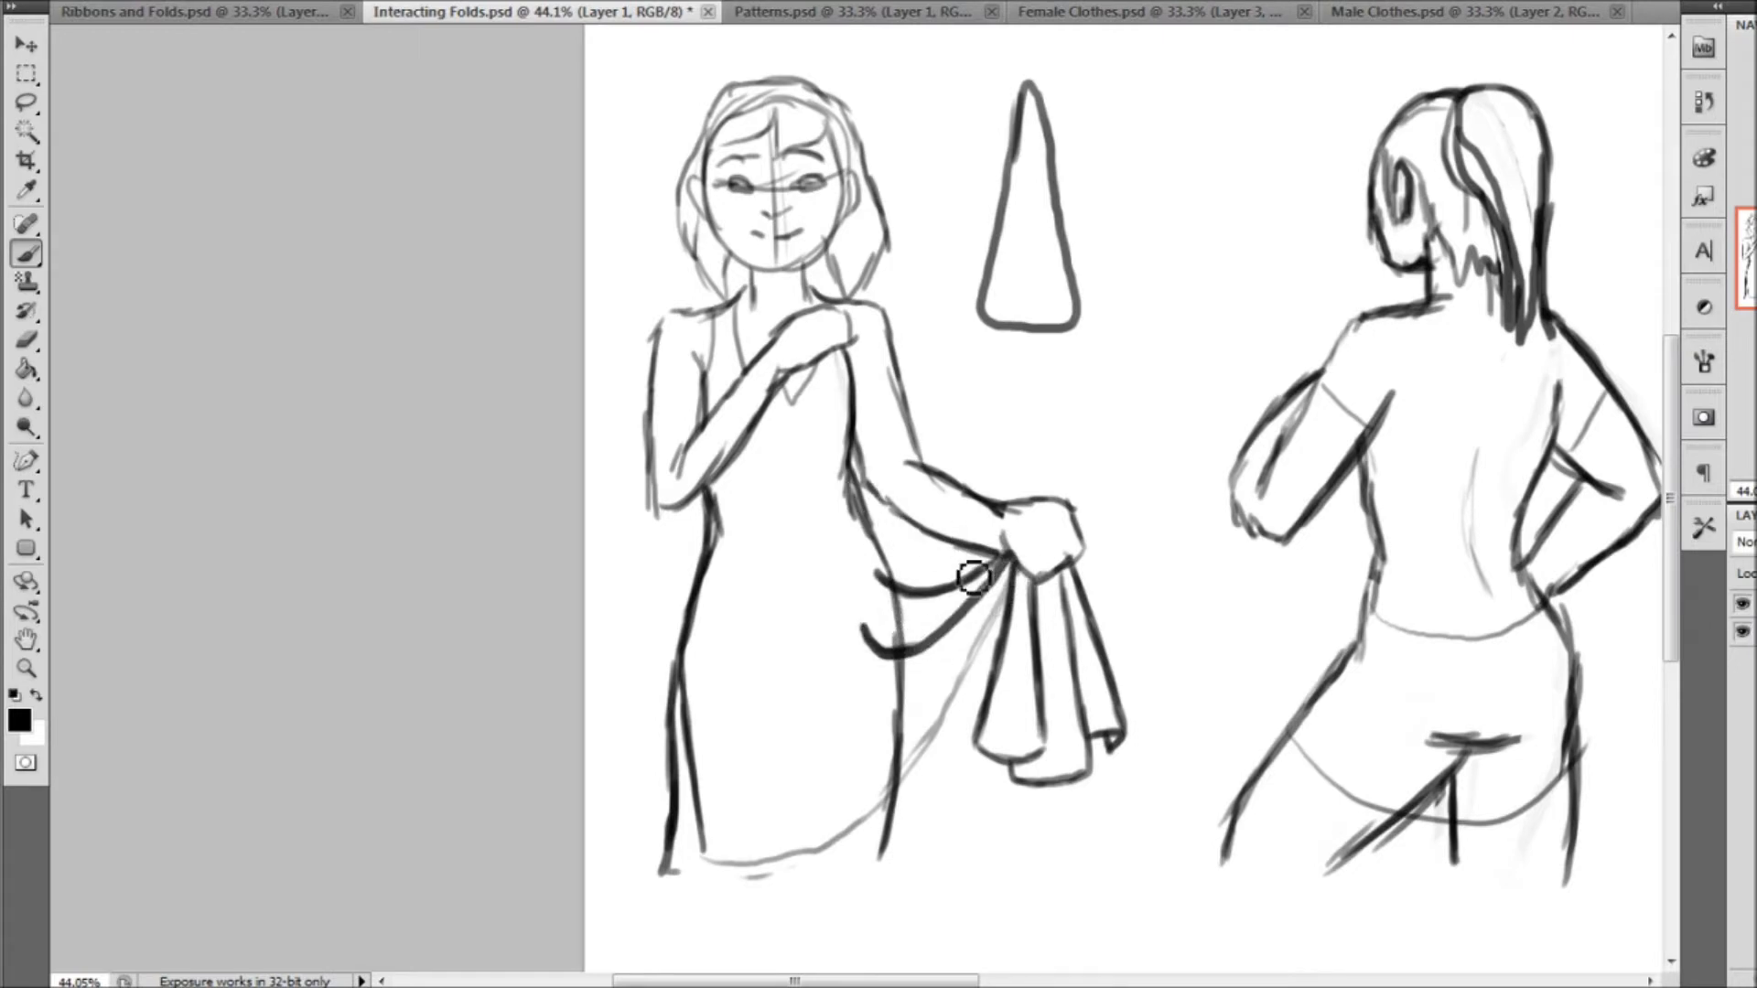
{"action": "mouse_move", "coordinate": [988, 586]}
{"action": "left_mouse_down"}
{"action": "mouse_move", "coordinate": [935, 591]}
{"action": "mouse_move", "coordinate": [889, 565]}
{"action": "left_mouse_up"}
{"action": "left_click_drag", "start_coordinate": [843, 464], "coordinate": [895, 526]}
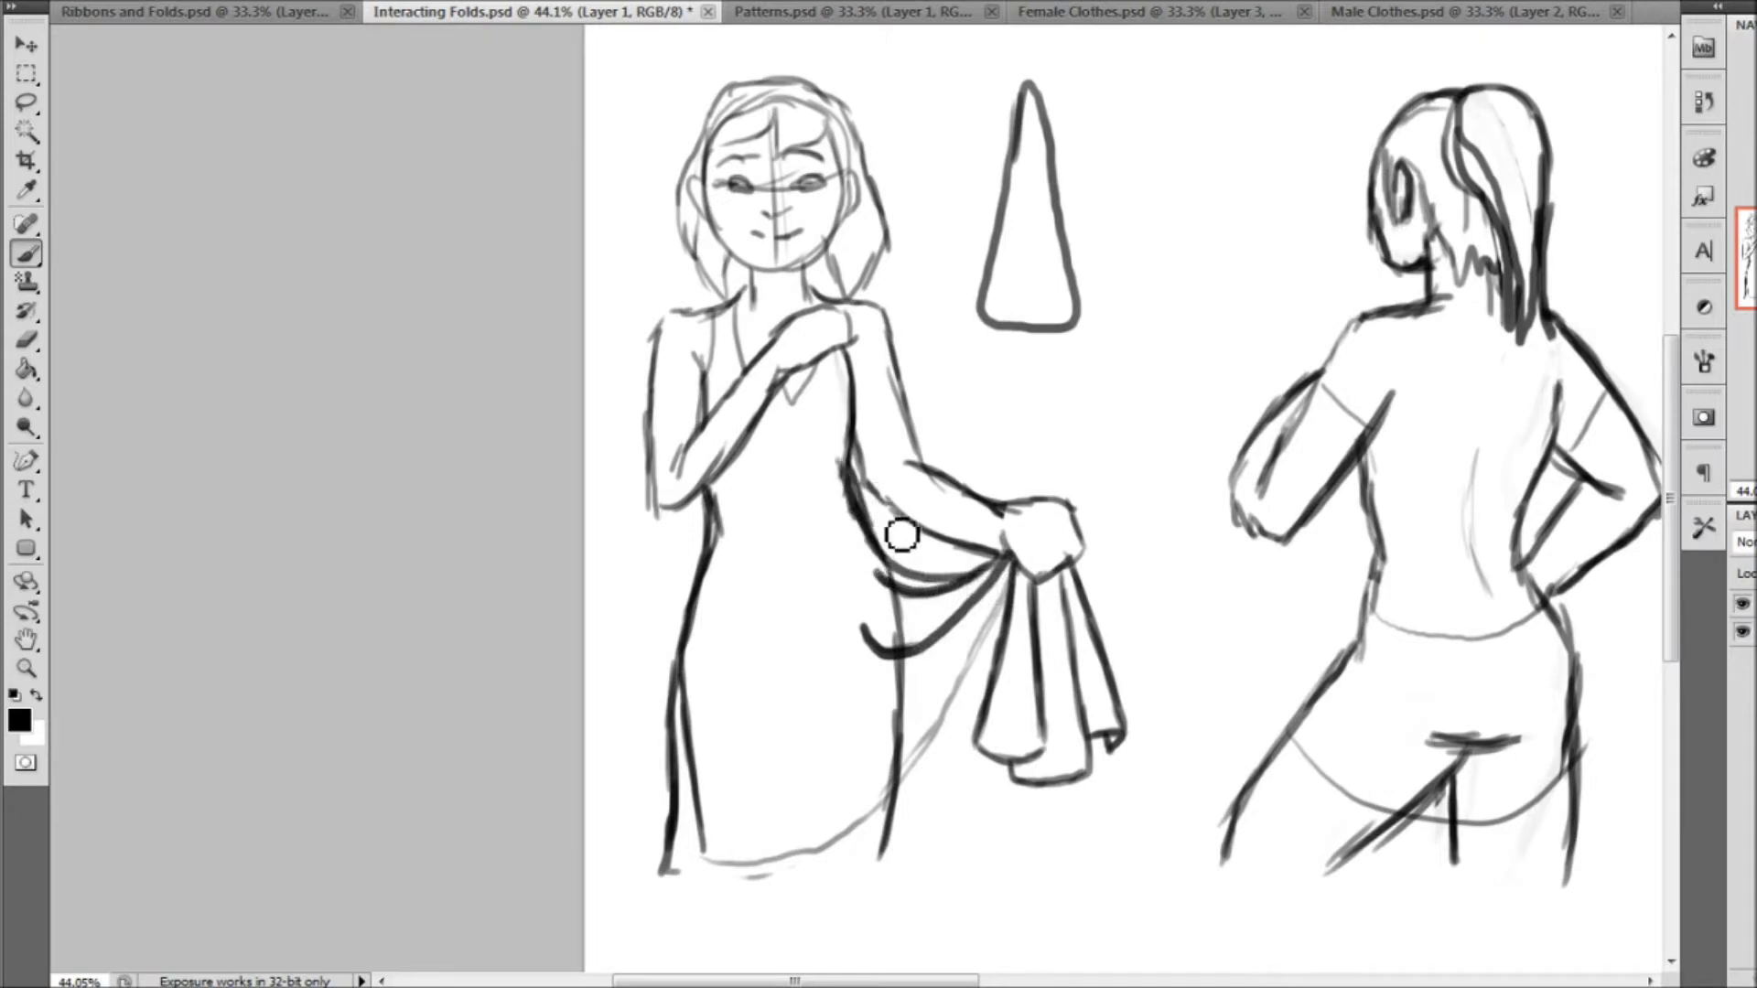
Draw the lifted dress hem with a turned-over curl below the hand, and add long fold lines running down the skirt
{"action": "mouse_move", "coordinate": [1006, 669]}
{"action": "left_mouse_down"}
{"action": "mouse_move", "coordinate": [940, 767]}
{"action": "mouse_move", "coordinate": [957, 795]}
{"action": "mouse_move", "coordinate": [945, 818]}
{"action": "mouse_move", "coordinate": [860, 878]}
{"action": "mouse_move", "coordinate": [768, 881]}
{"action": "left_mouse_up"}
{"action": "key", "text": "ctrl+z"}
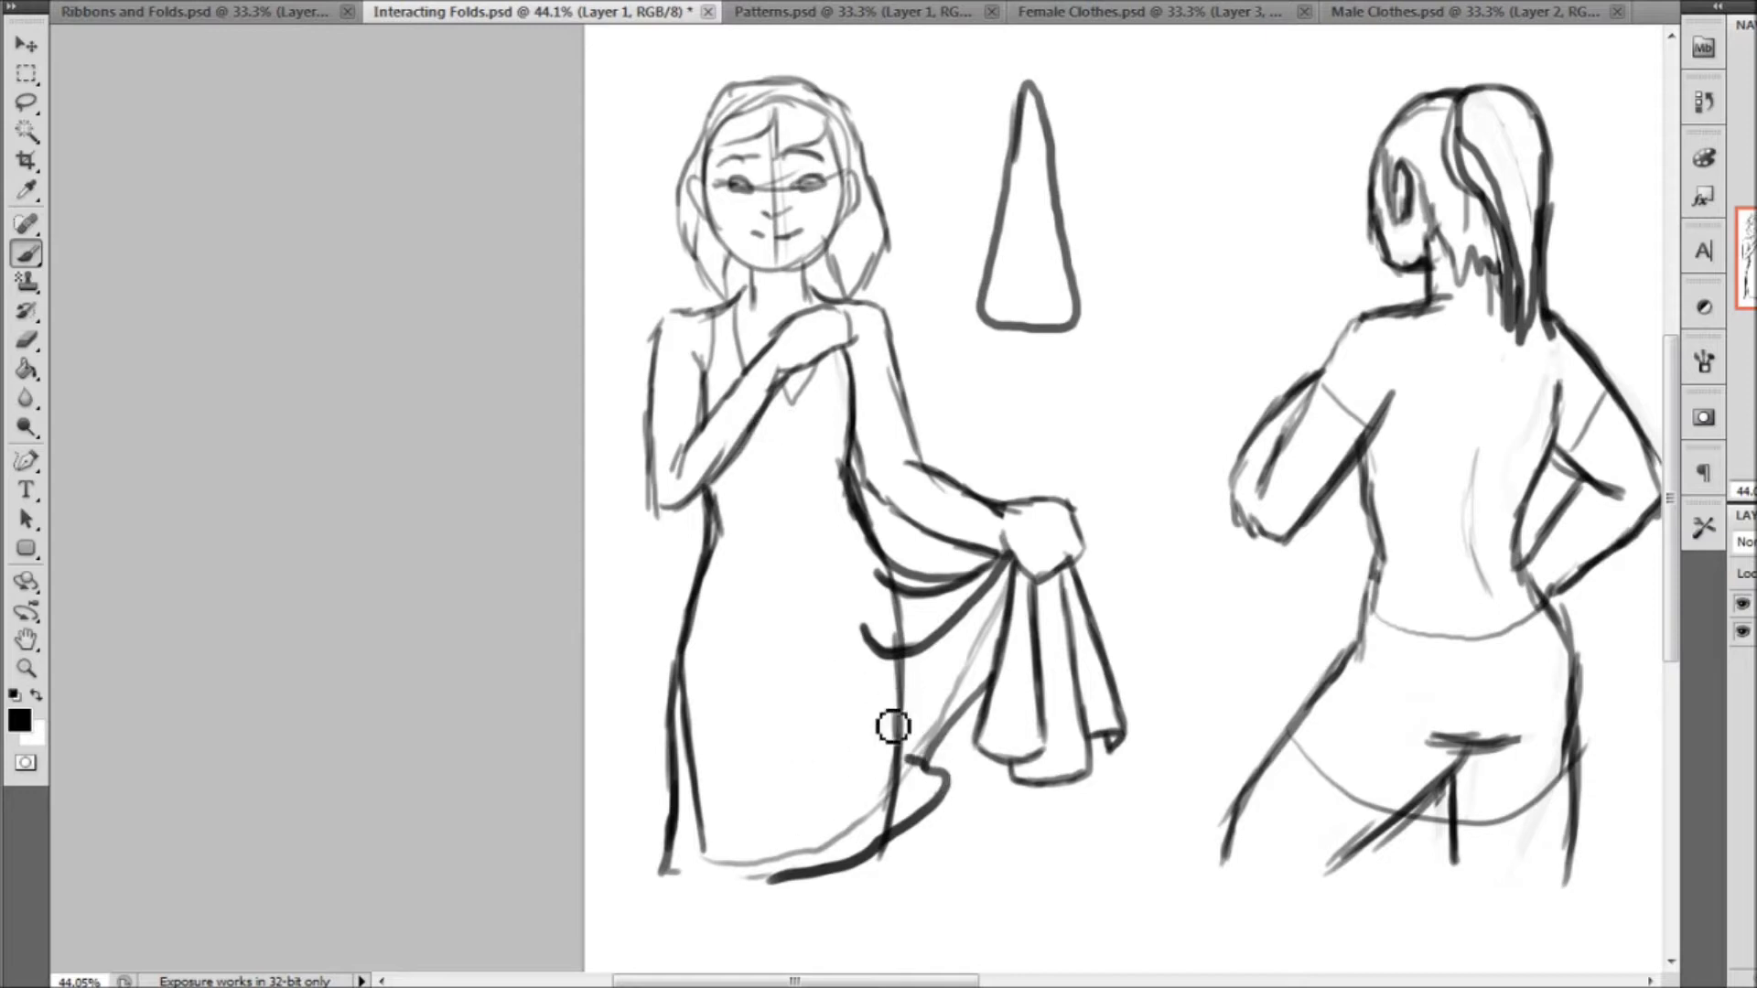
{"action": "left_click", "coordinate": [302, 12]}
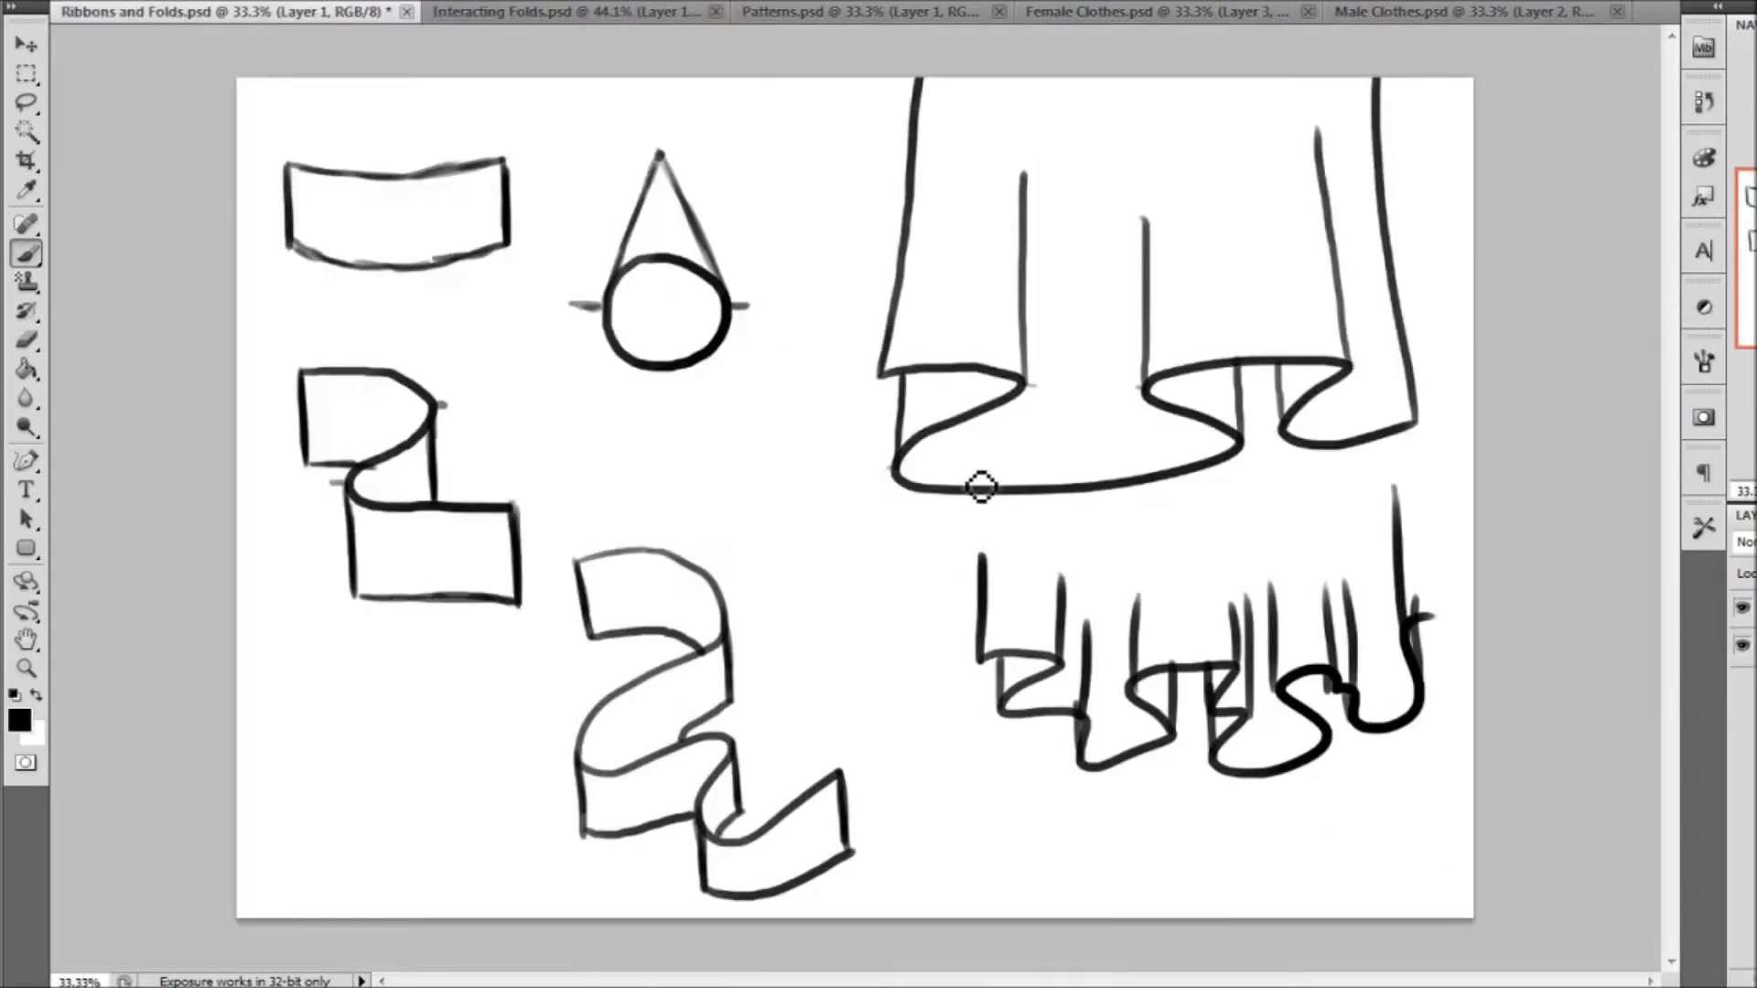
{"action": "left_click", "coordinate": [561, 12]}
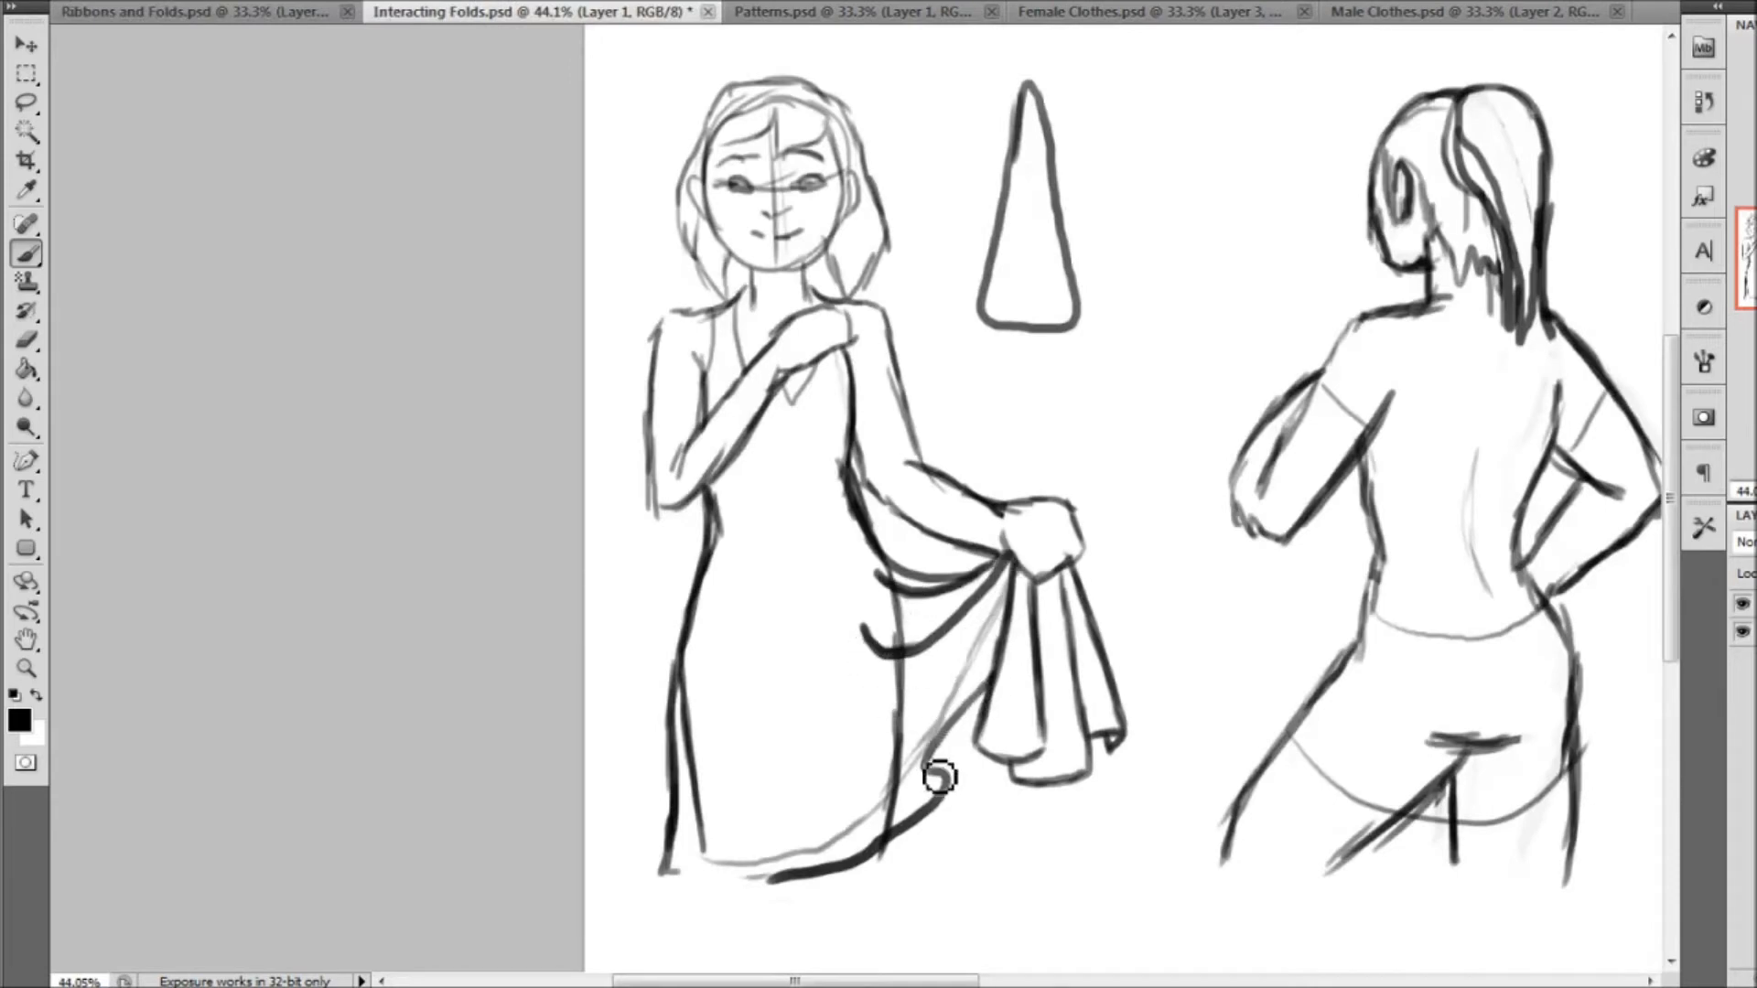
{"action": "left_click_drag", "start_coordinate": [842, 664], "coordinate": [955, 787]}
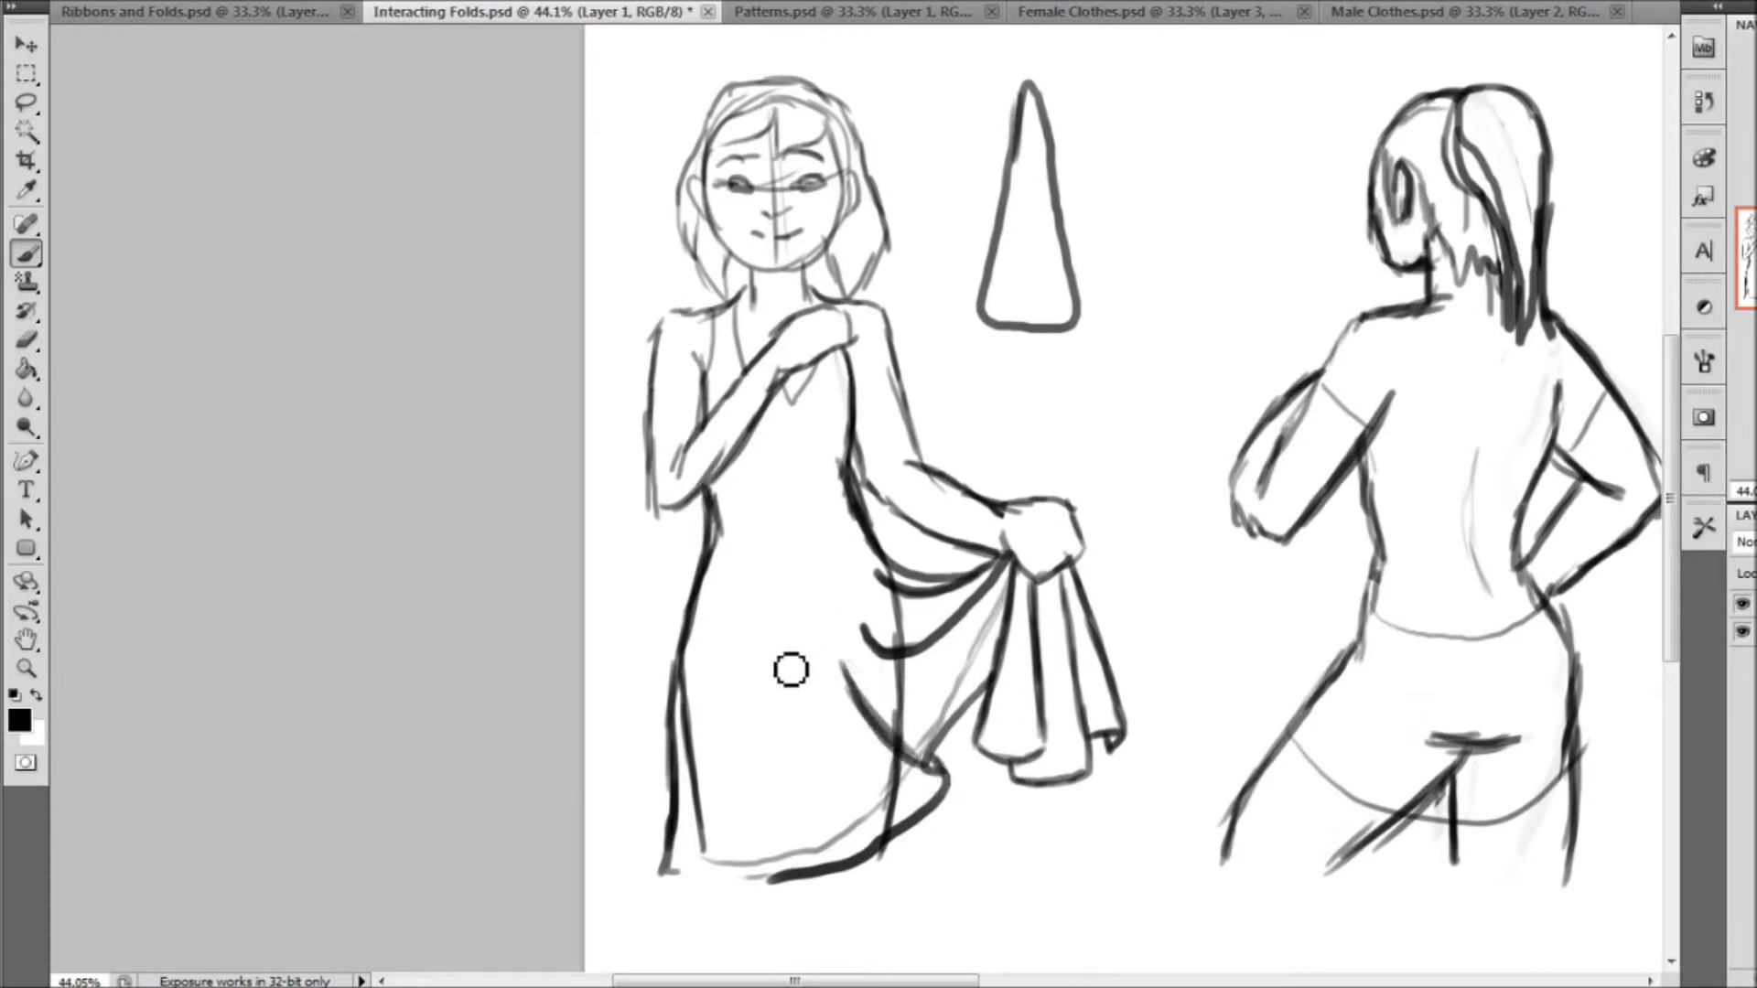
{"action": "left_click_drag", "start_coordinate": [752, 661], "coordinate": [808, 842]}
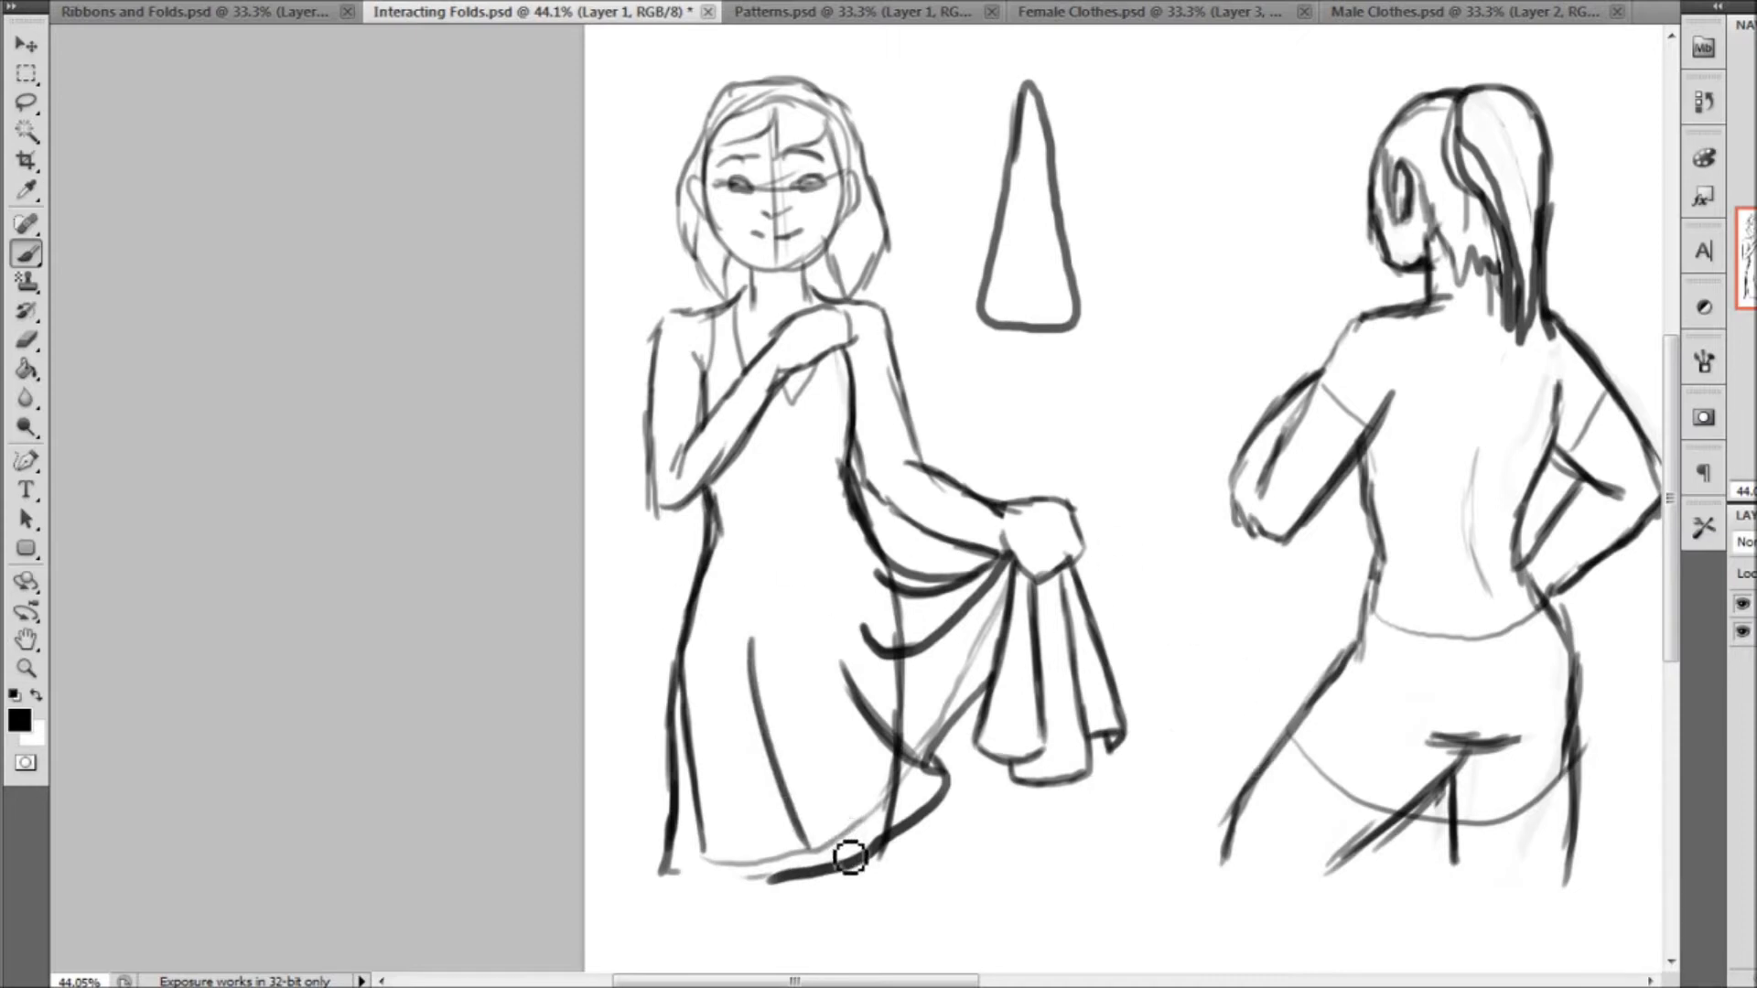
{"action": "left_click_drag", "start_coordinate": [954, 981], "coordinate": [997, 982]}
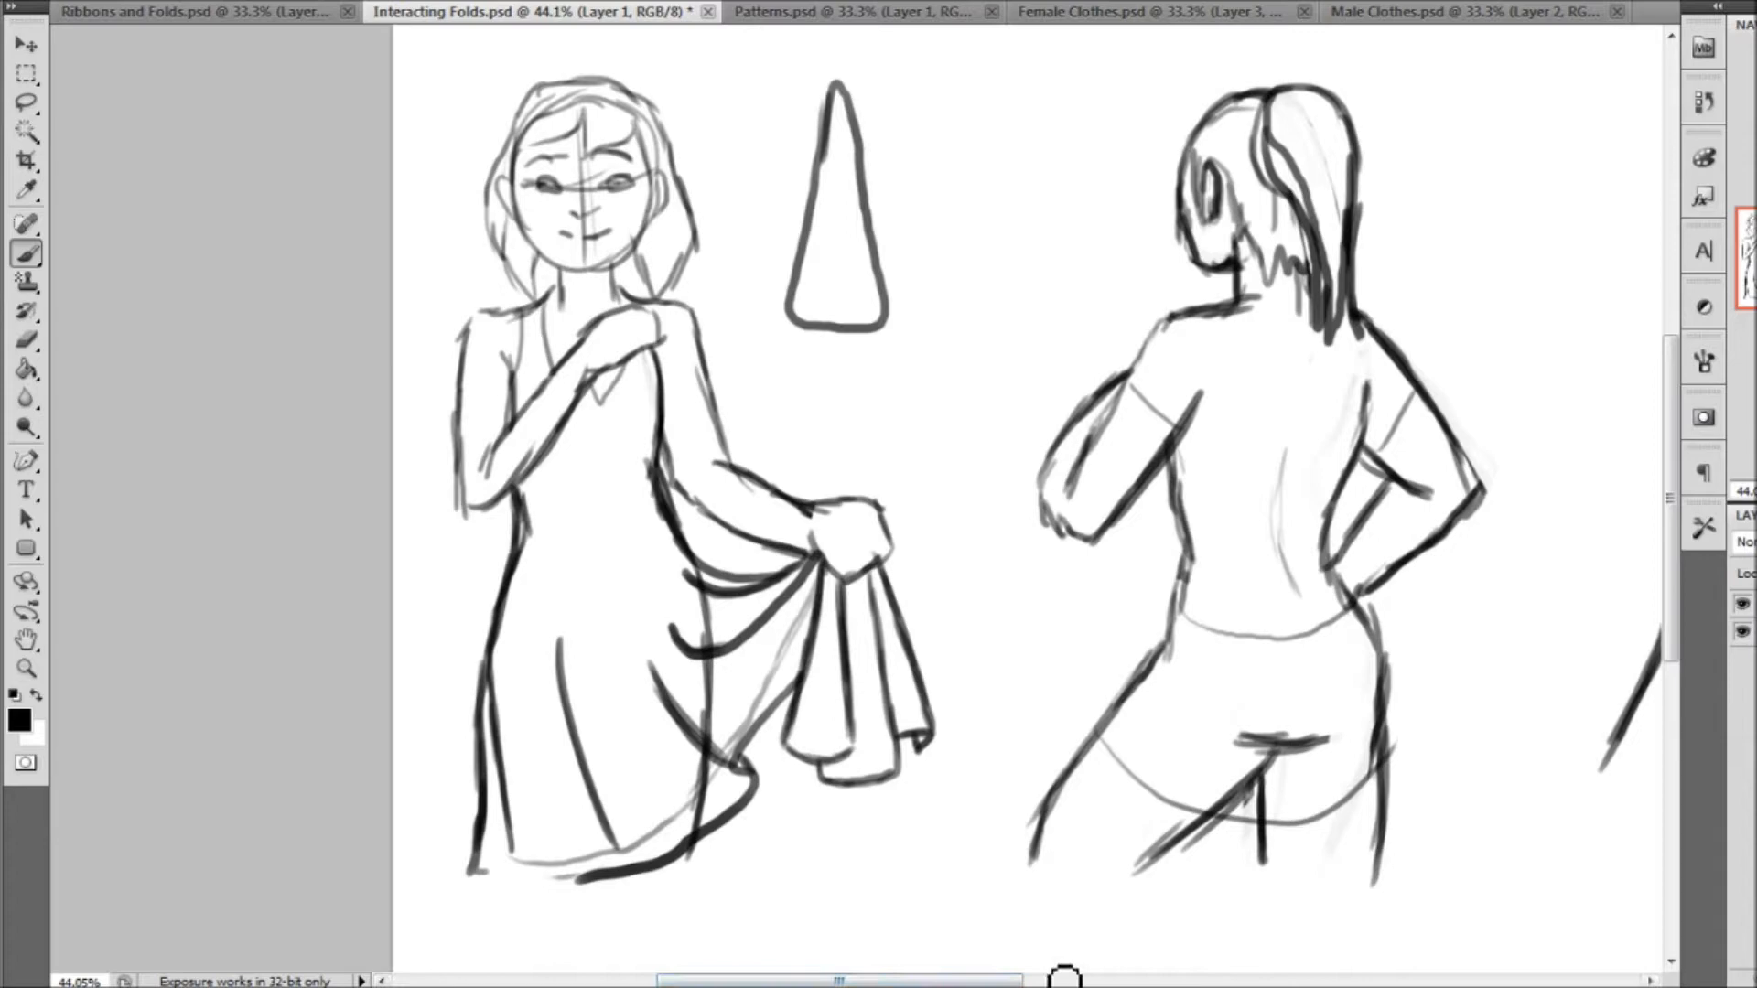
{"action": "left_click_drag", "start_coordinate": [943, 979], "coordinate": [1037, 979]}
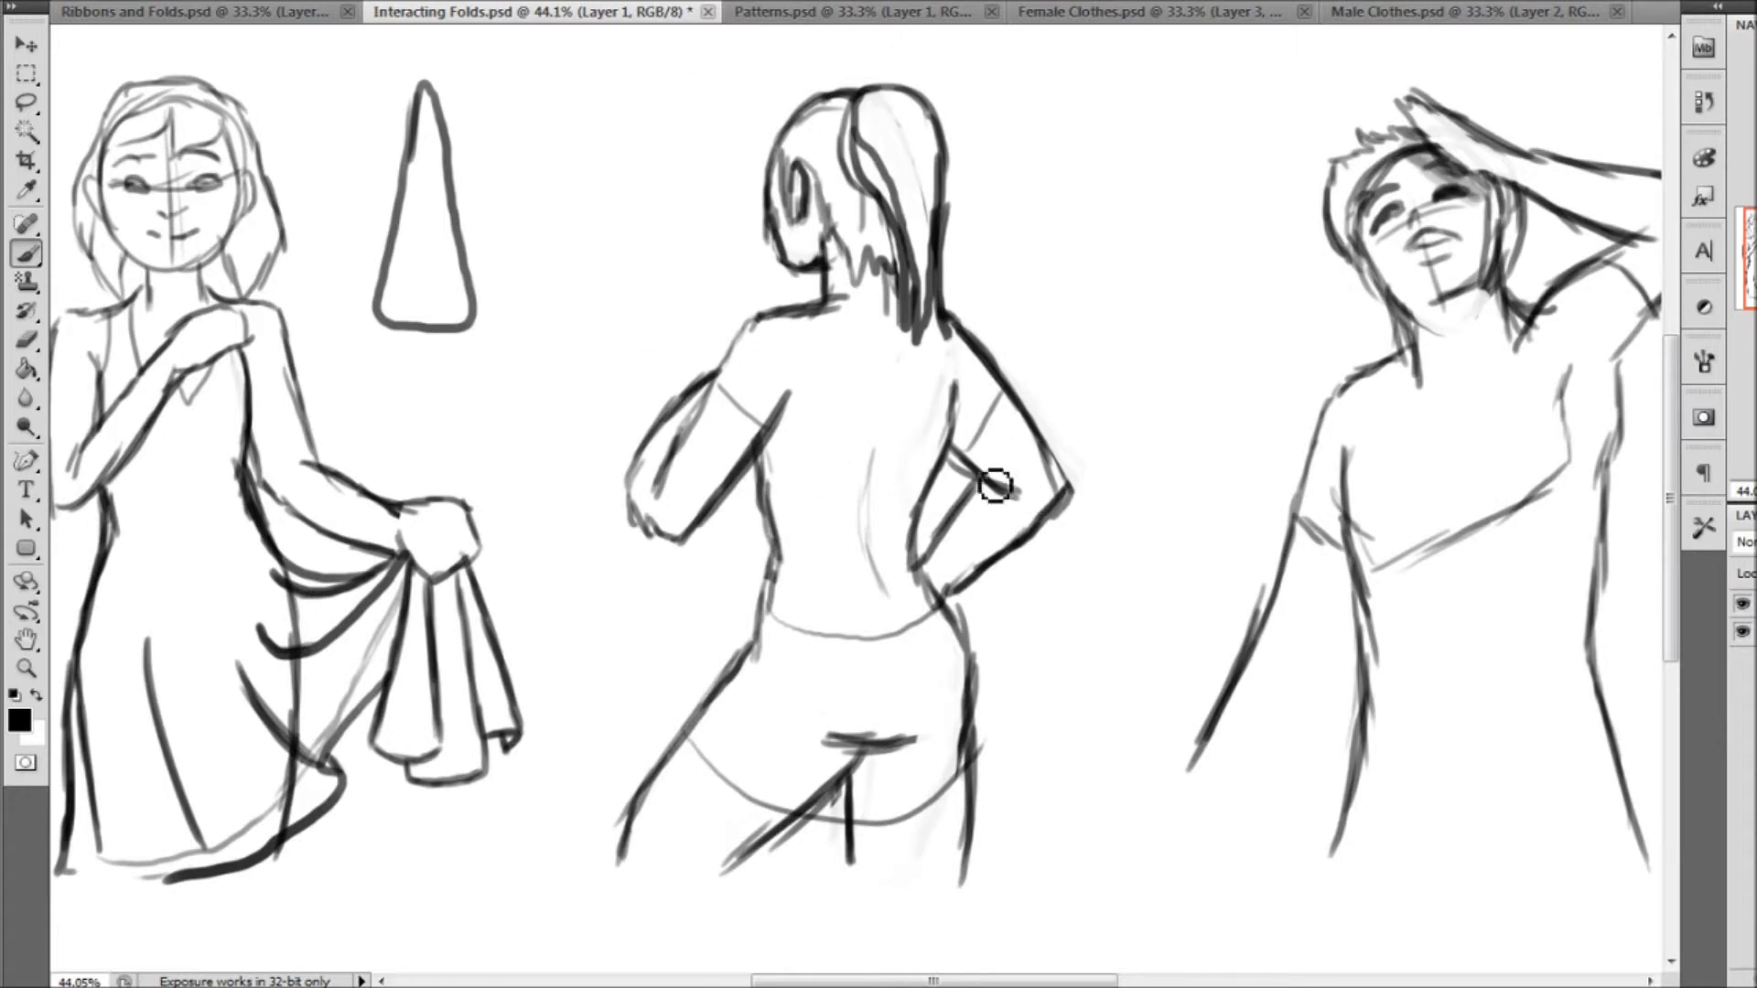
{"action": "left_click_drag", "start_coordinate": [716, 383], "coordinate": [771, 436]}
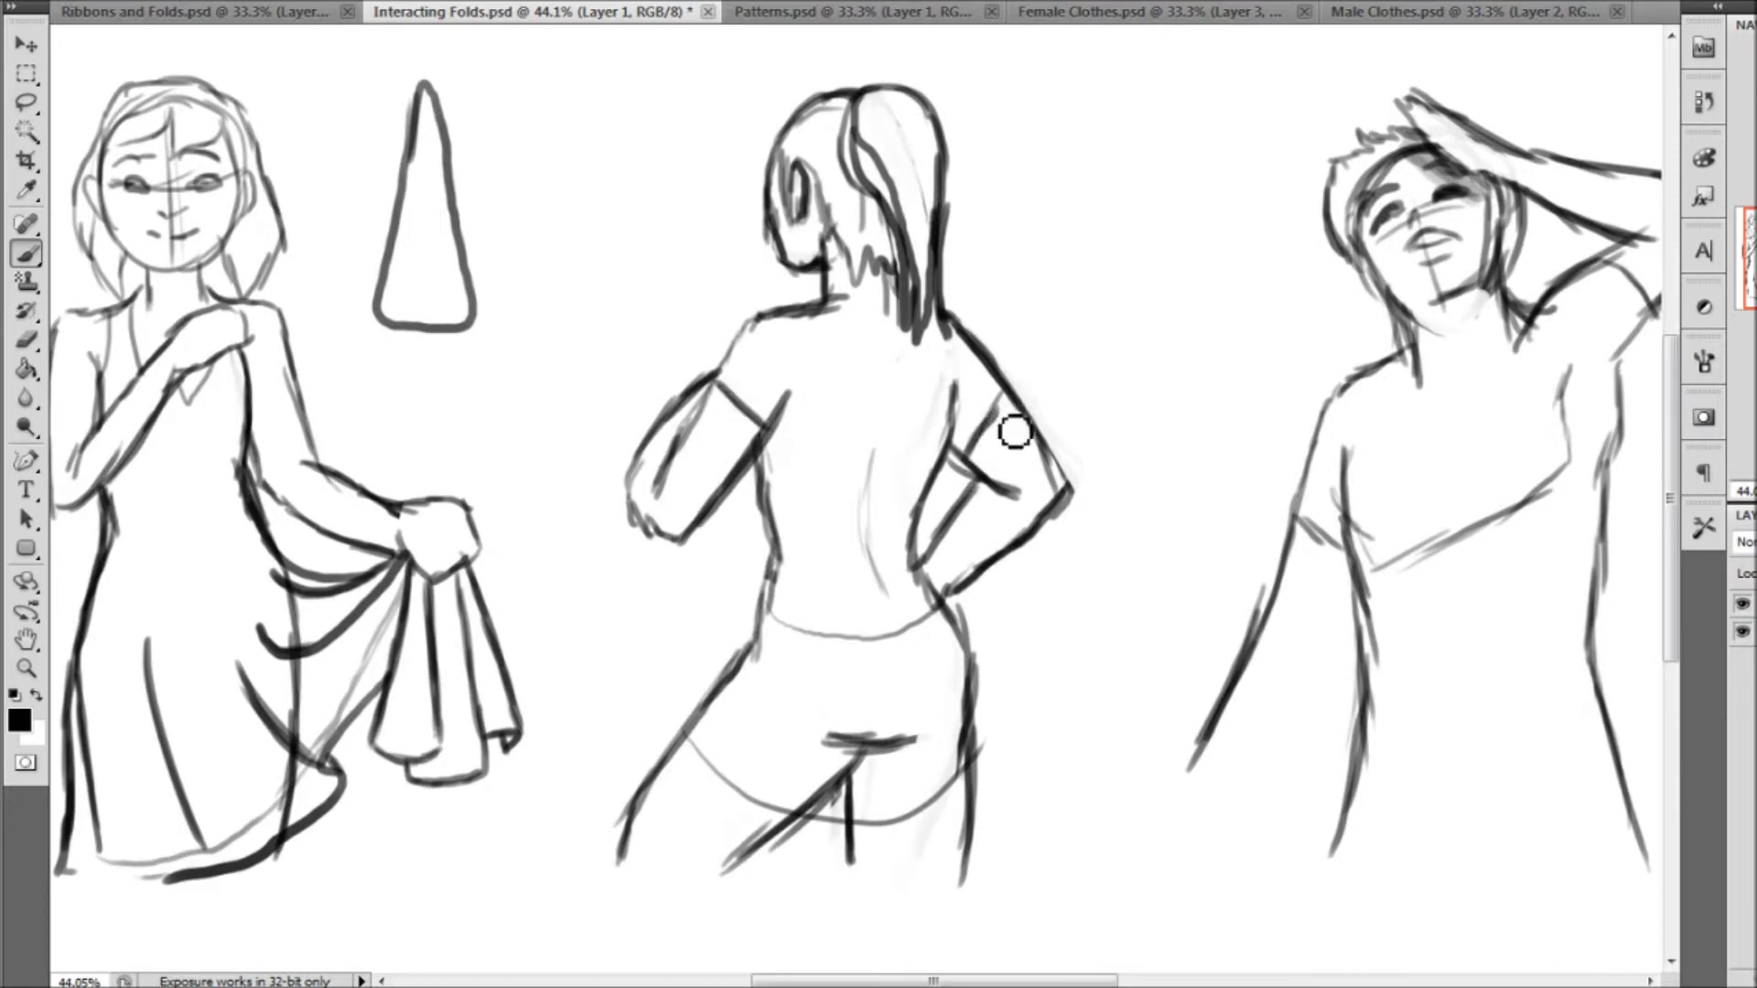
{"action": "left_click_drag", "start_coordinate": [769, 614], "coordinate": [923, 623]}
{"action": "mouse_move", "coordinate": [686, 732]}
{"action": "left_mouse_down"}
{"action": "mouse_move", "coordinate": [780, 820]}
{"action": "mouse_move", "coordinate": [879, 839]}
{"action": "mouse_move", "coordinate": [955, 800]}
{"action": "mouse_move", "coordinate": [981, 743]}
{"action": "left_mouse_up"}
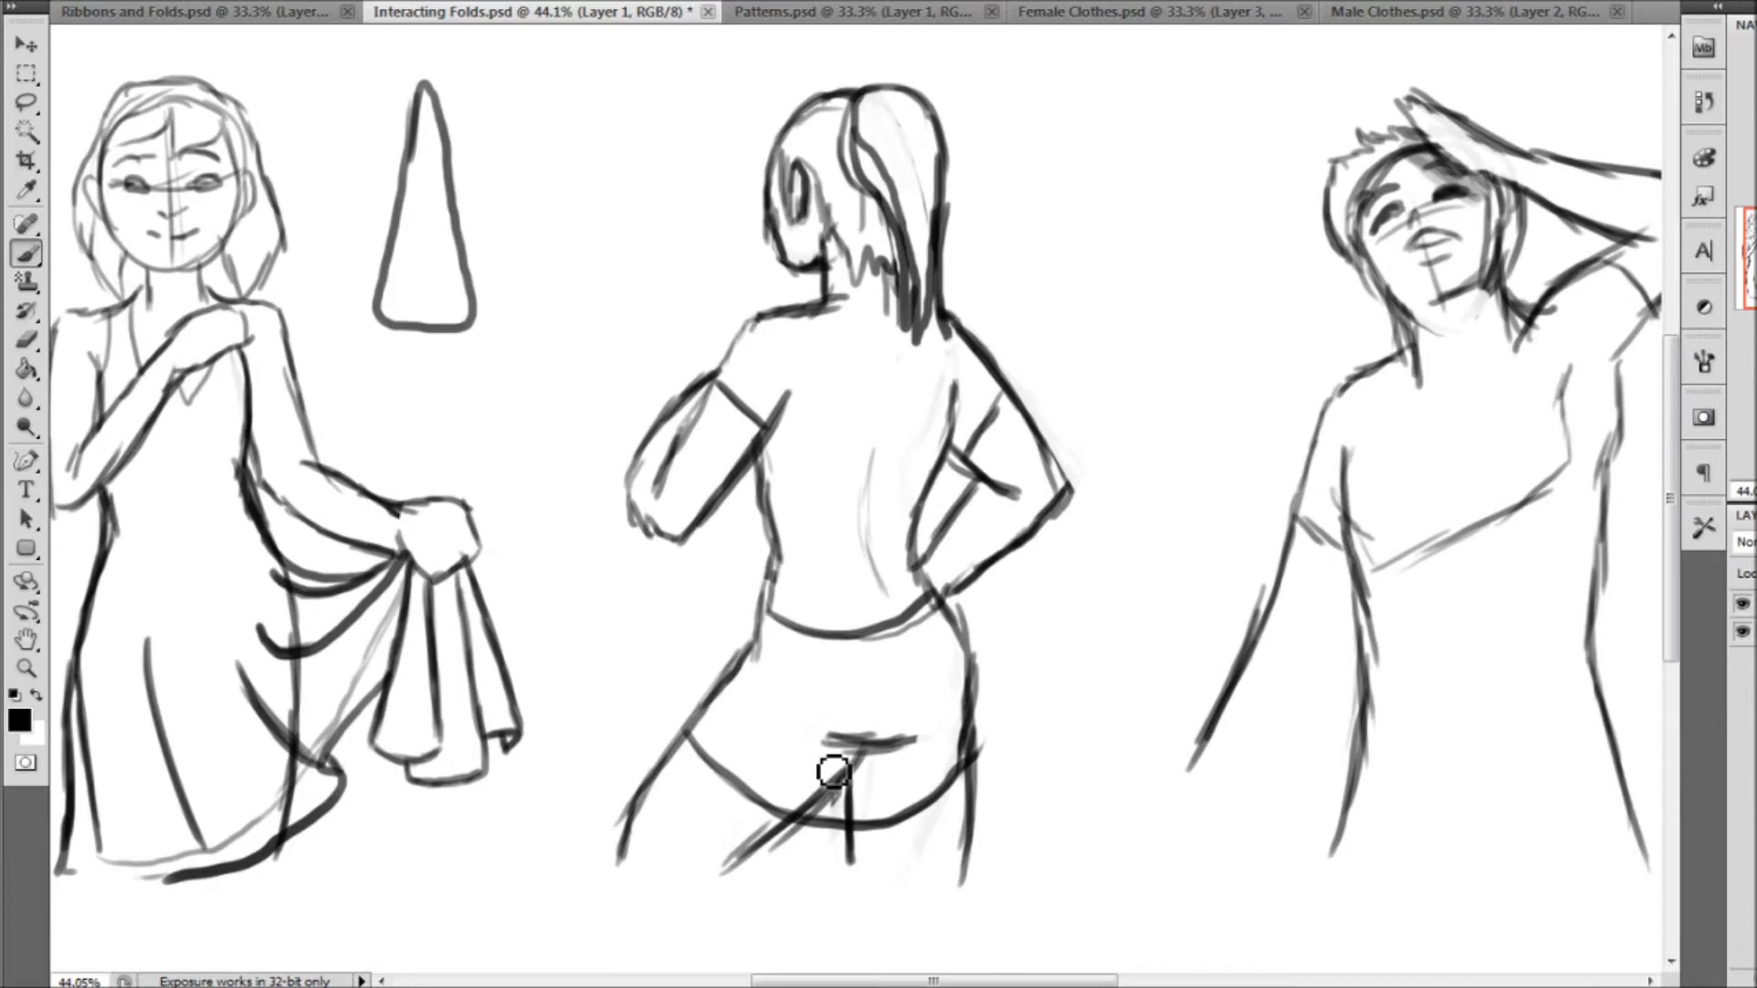
{"action": "key", "text": "ctrl+alt+z"}
{"action": "key", "text": "ctrl+alt+z"}
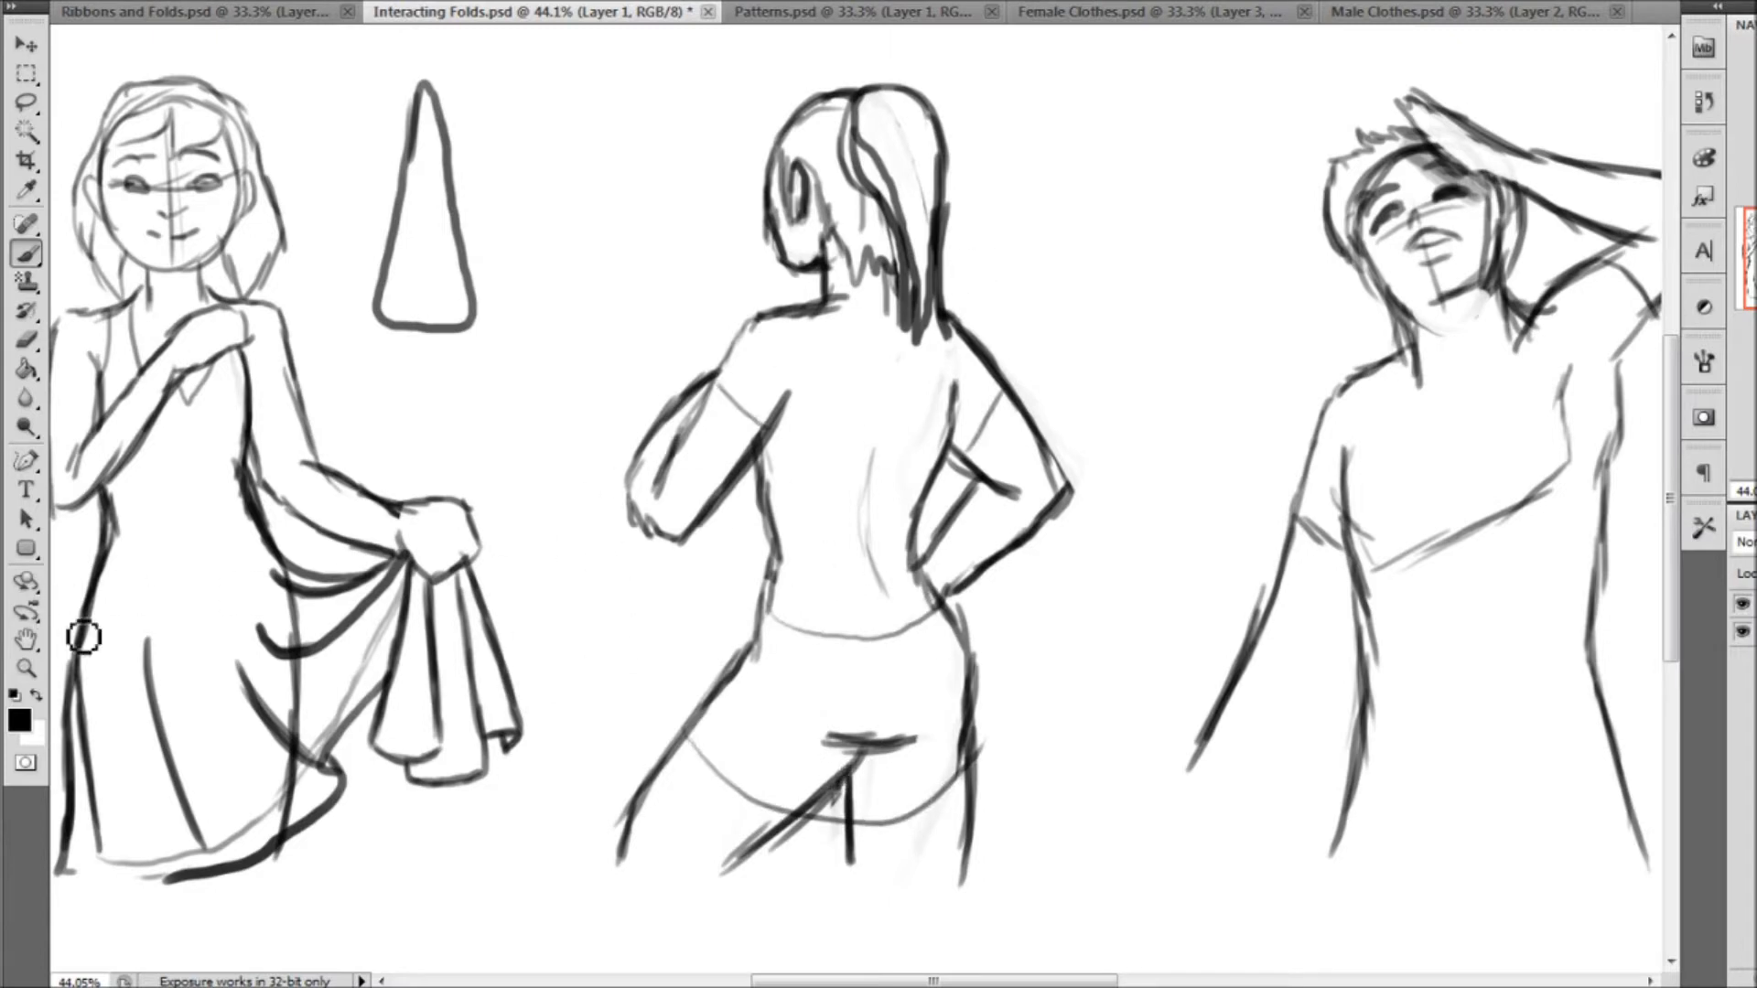
Draw a bold sleeve opening around the back-view figure's left upper arm, and outline the shoulder from the sleeve to the neck
{"action": "left_click_drag", "start_coordinate": [537, 196], "coordinate": [1158, 659]}
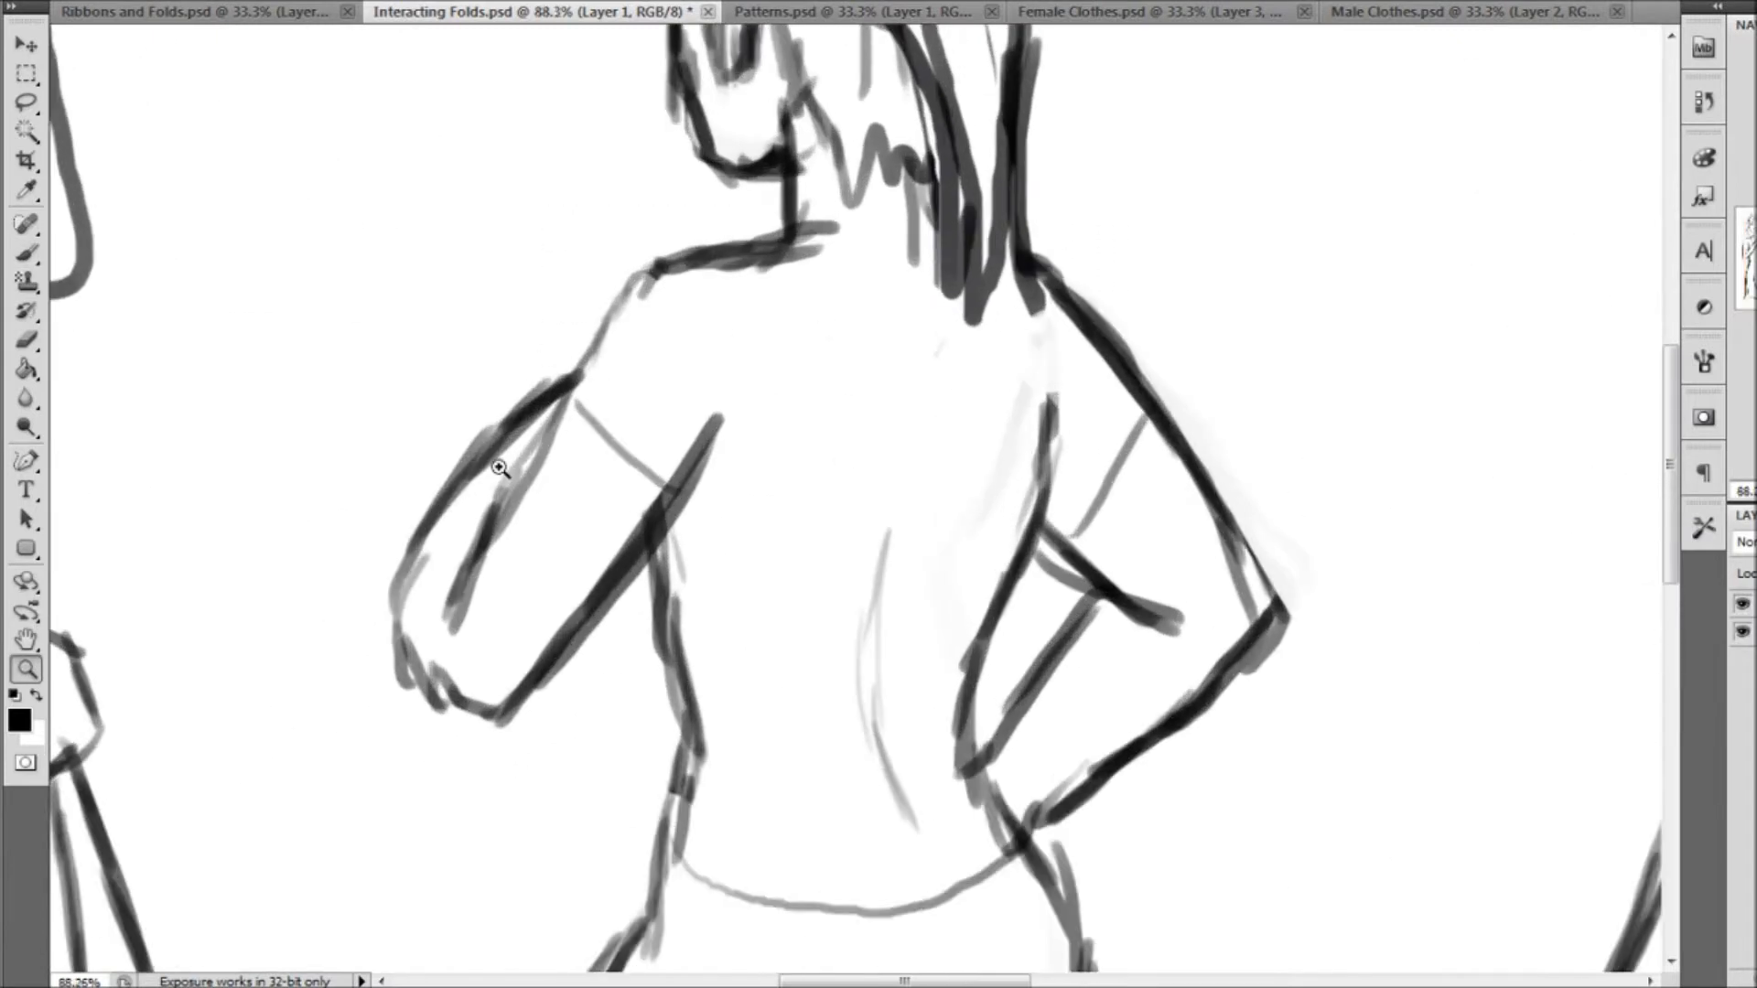
{"action": "left_click", "coordinate": [35, 257]}
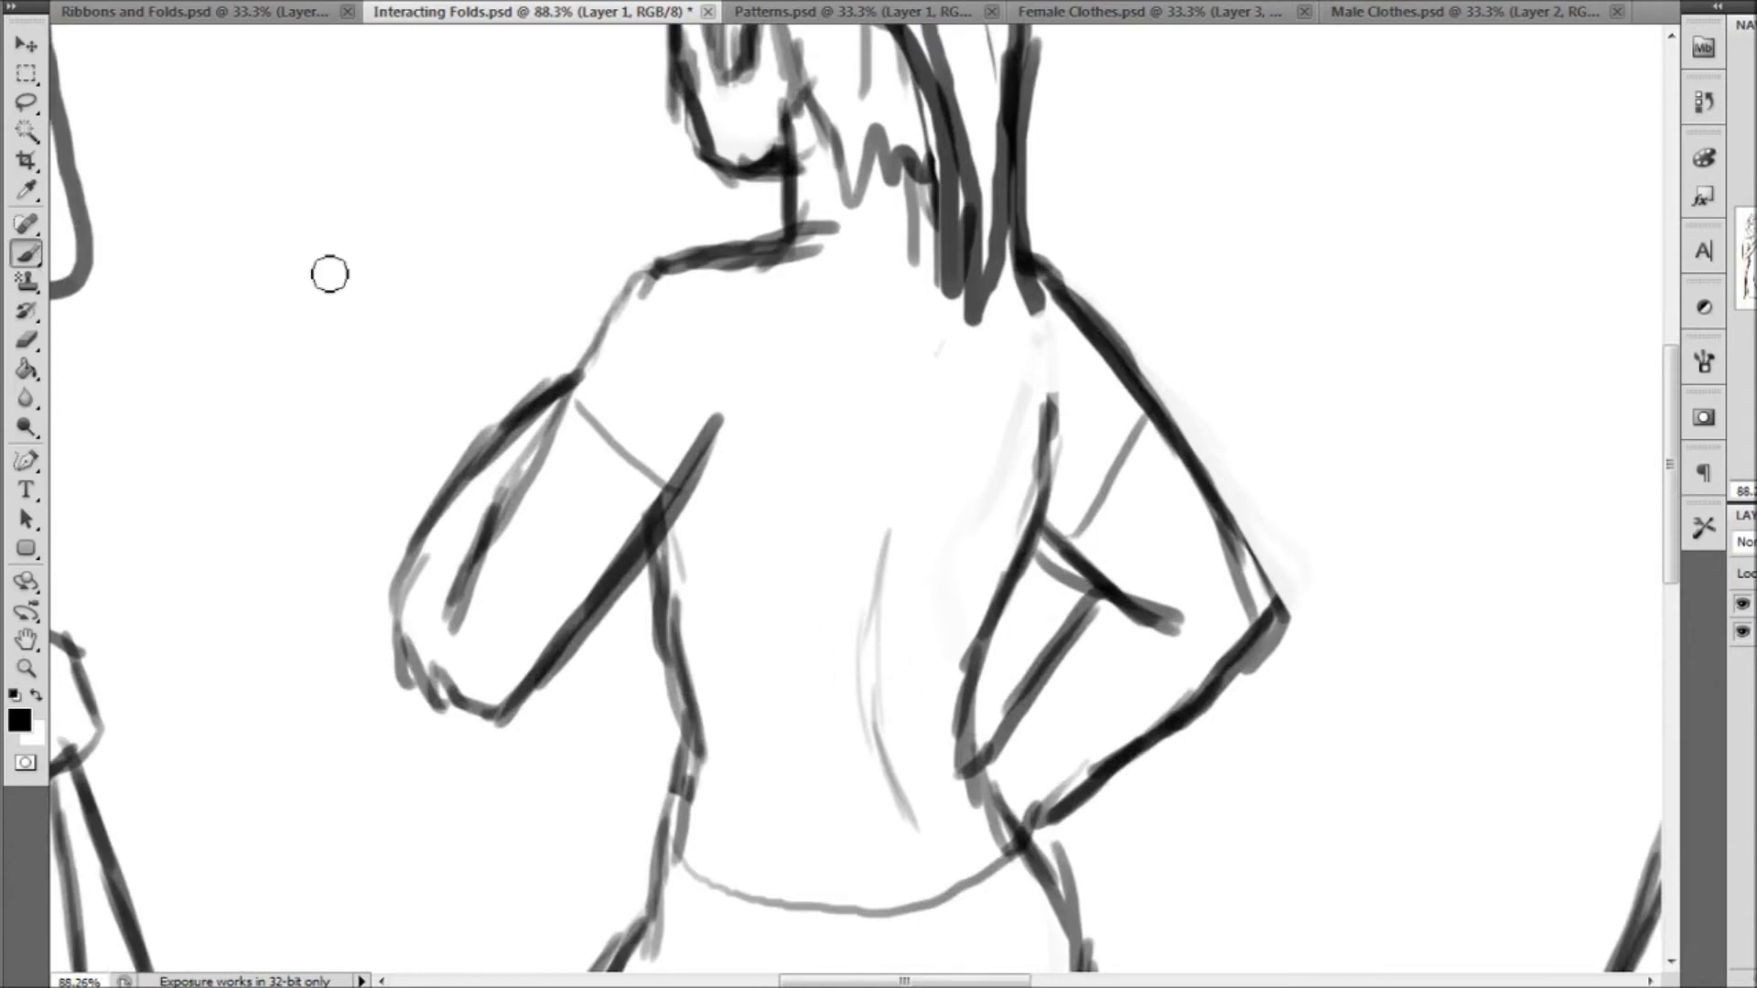
{"action": "right_click", "coordinate": [67, 48]}
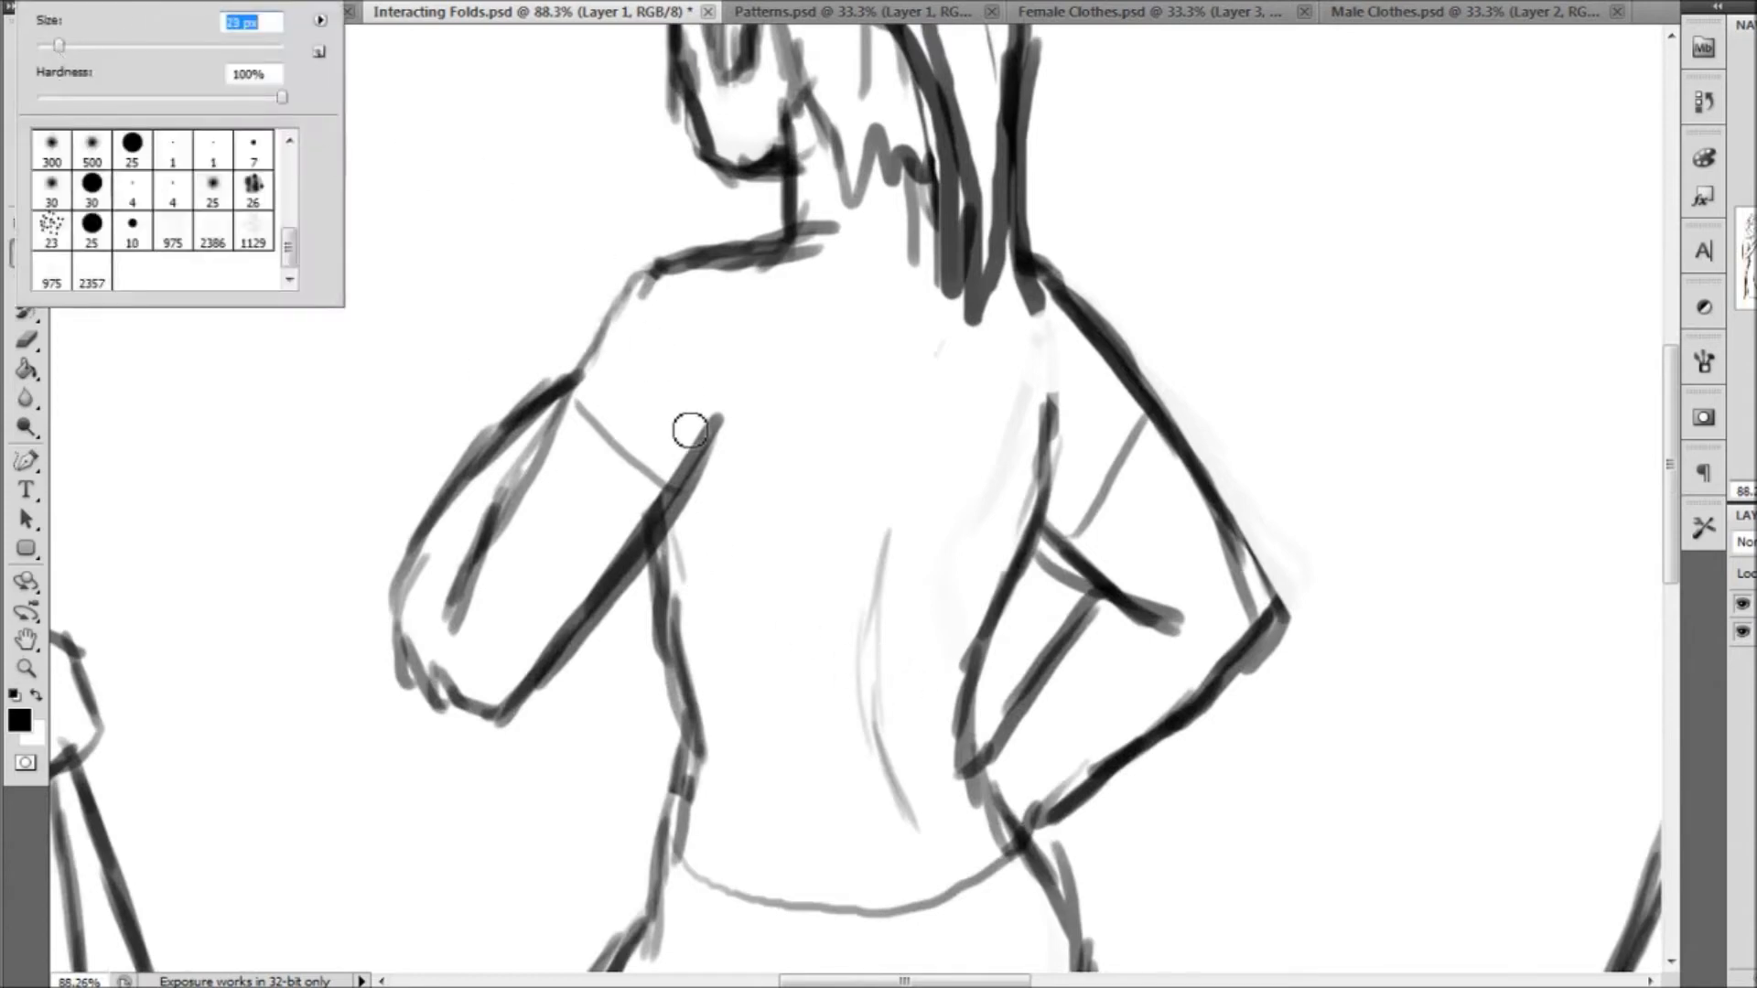
{"action": "left_click", "coordinate": [414, 13]}
{"action": "left_click", "coordinate": [322, 13]}
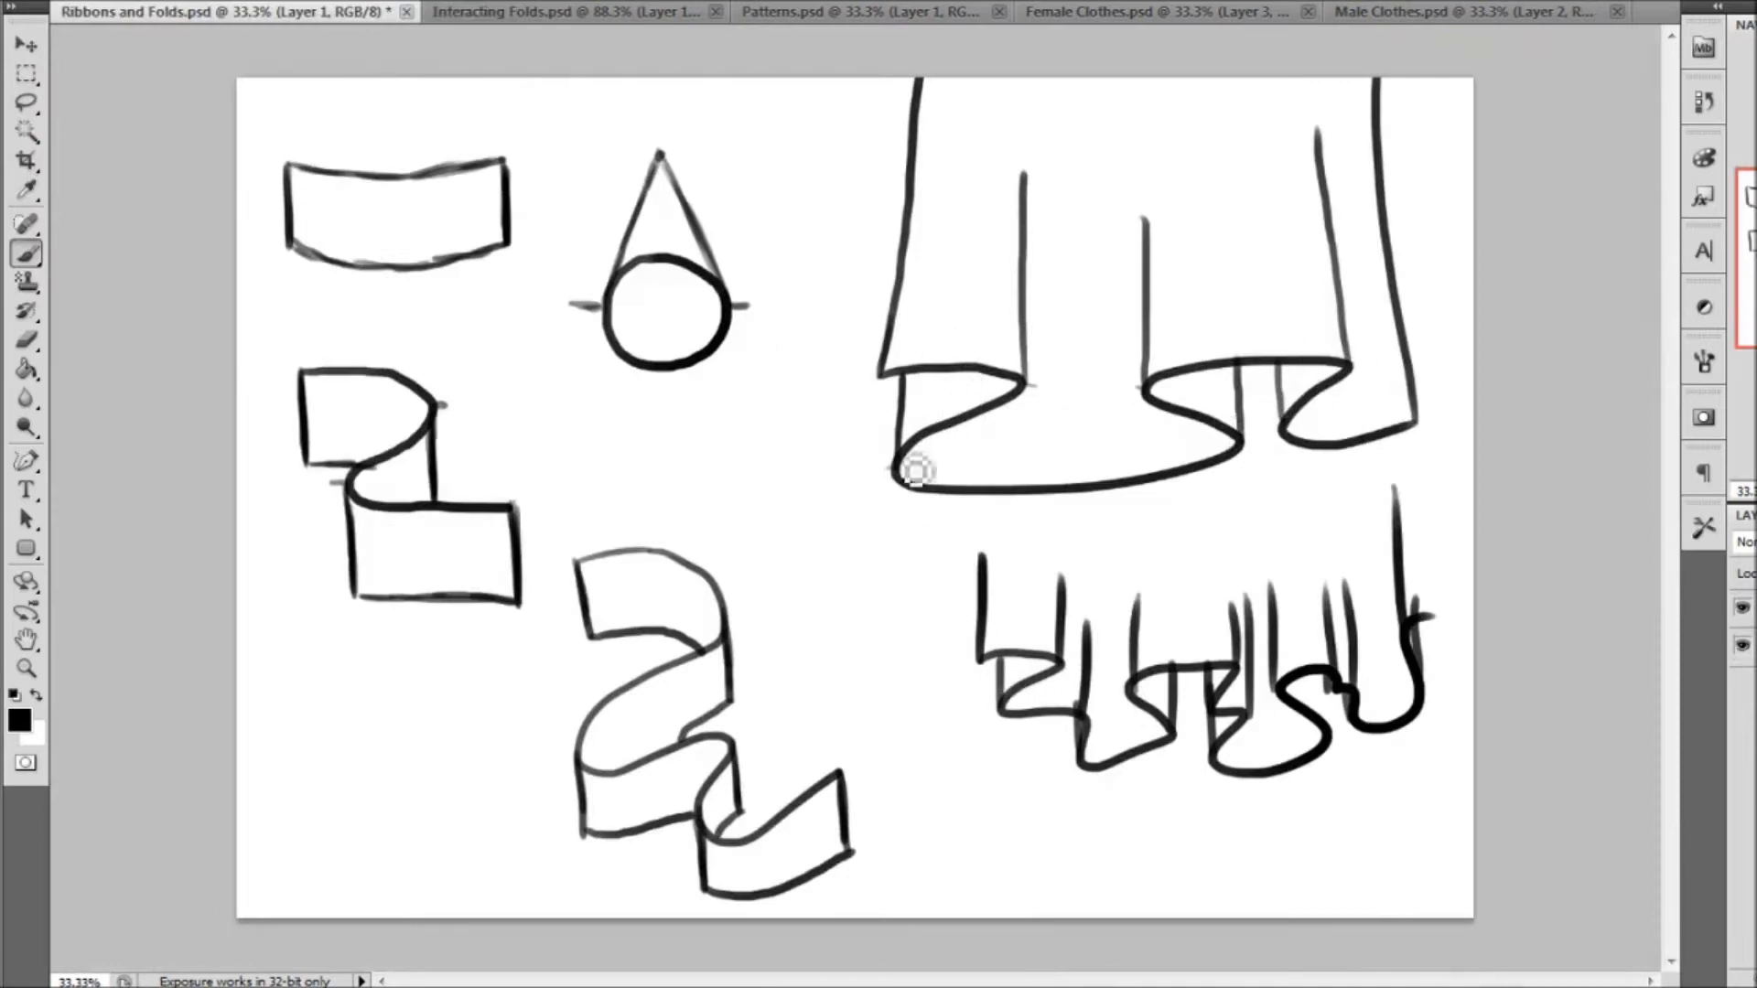
{"action": "left_click", "coordinate": [623, 12]}
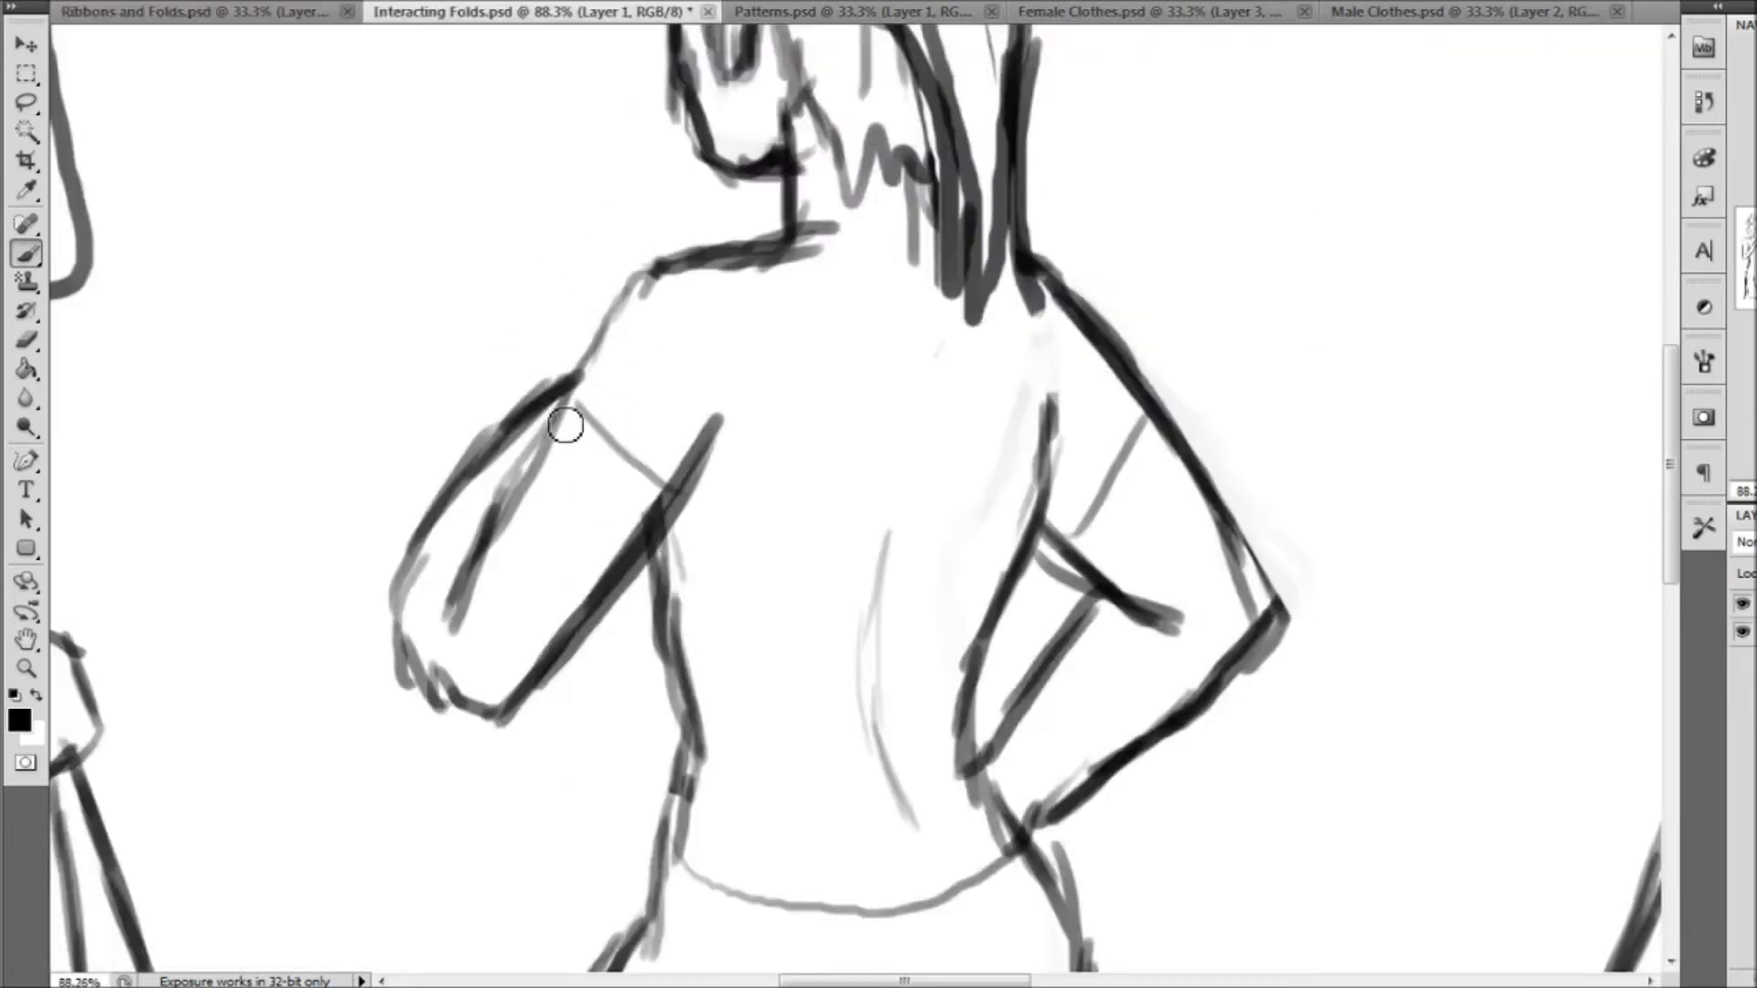
{"action": "mouse_move", "coordinate": [572, 398]}
{"action": "left_mouse_down"}
{"action": "mouse_move", "coordinate": [692, 501]}
{"action": "mouse_move", "coordinate": [718, 422]}
{"action": "left_mouse_up"}
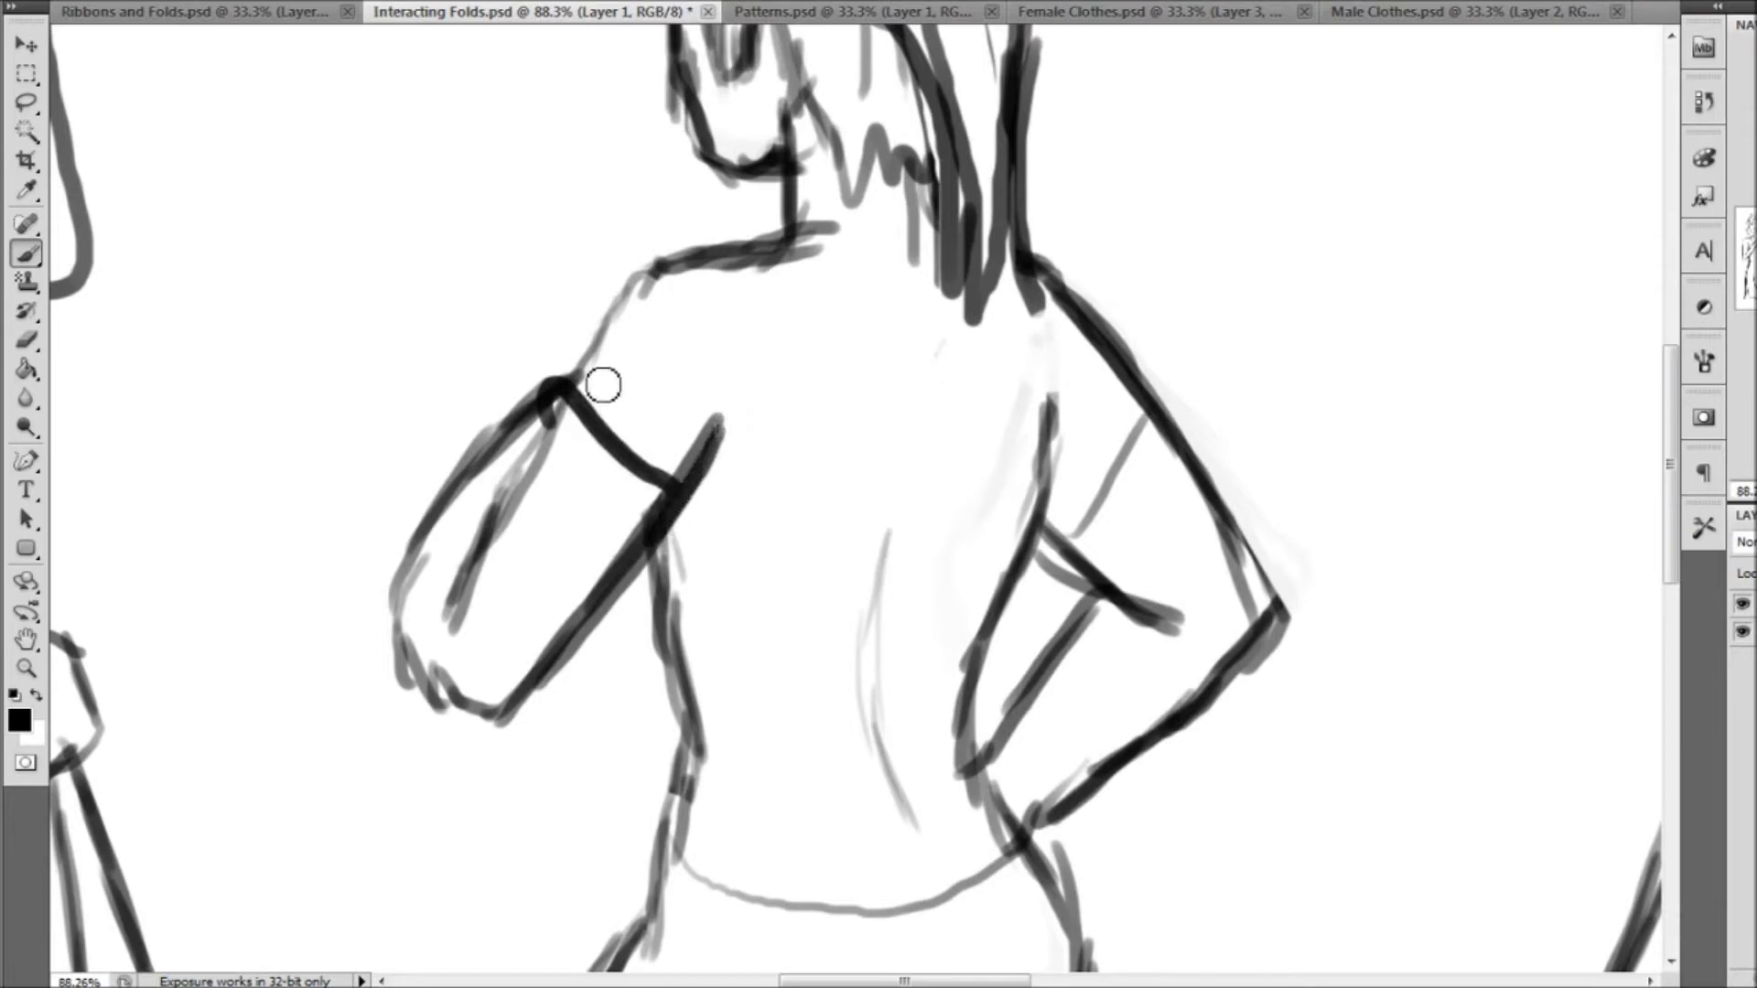
{"action": "mouse_move", "coordinate": [552, 399]}
{"action": "left_mouse_down"}
{"action": "mouse_move", "coordinate": [663, 276]}
{"action": "mouse_move", "coordinate": [826, 237]}
{"action": "left_mouse_up"}
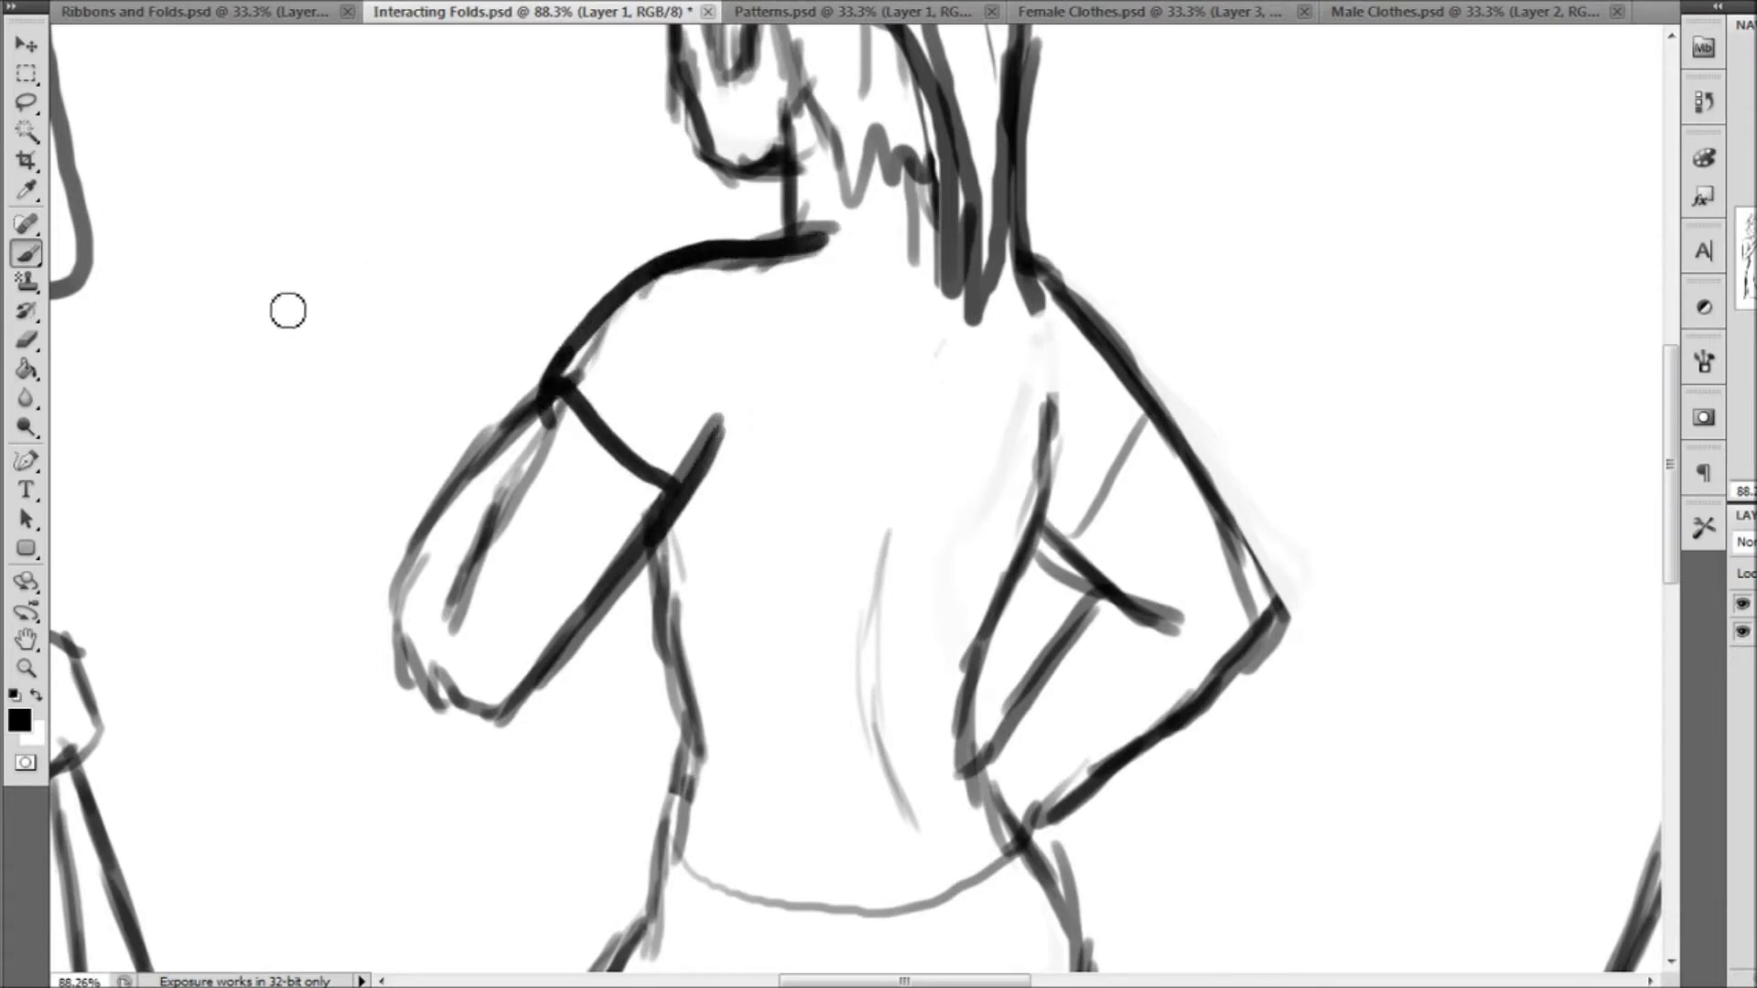
{"action": "left_click_drag", "start_coordinate": [569, 404], "coordinate": [478, 581]}
Erase the old sketch lines beneath the new shoulder outline and inside the sleeve opening with a 21 px eraser
{"action": "left_click", "coordinate": [25, 340]}
{"action": "left_click", "coordinate": [103, 2]}
{"action": "left_click_drag", "start_coordinate": [81, 45], "coordinate": [62, 45]}
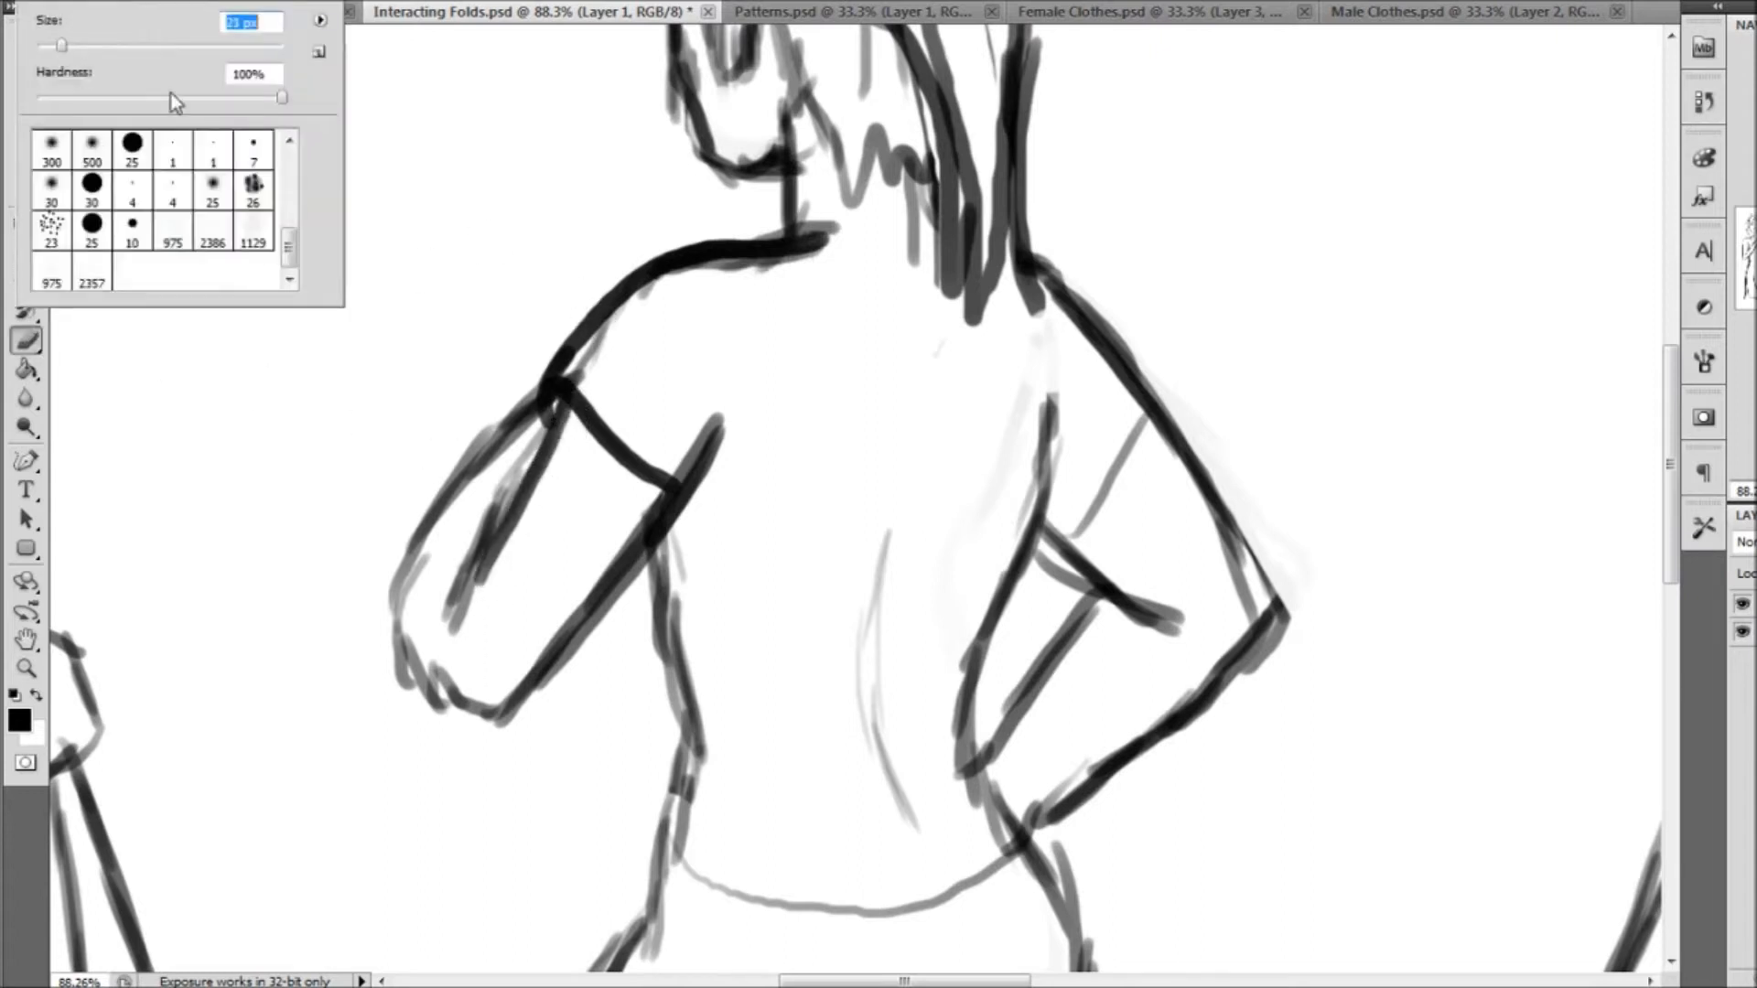
{"action": "mouse_move", "coordinate": [595, 378]}
{"action": "left_mouse_down"}
{"action": "mouse_move", "coordinate": [580, 381]}
{"action": "mouse_move", "coordinate": [628, 325]}
{"action": "mouse_move", "coordinate": [698, 283]}
{"action": "mouse_move", "coordinate": [798, 275]}
{"action": "left_mouse_up"}
{"action": "left_click", "coordinate": [103, 4]}
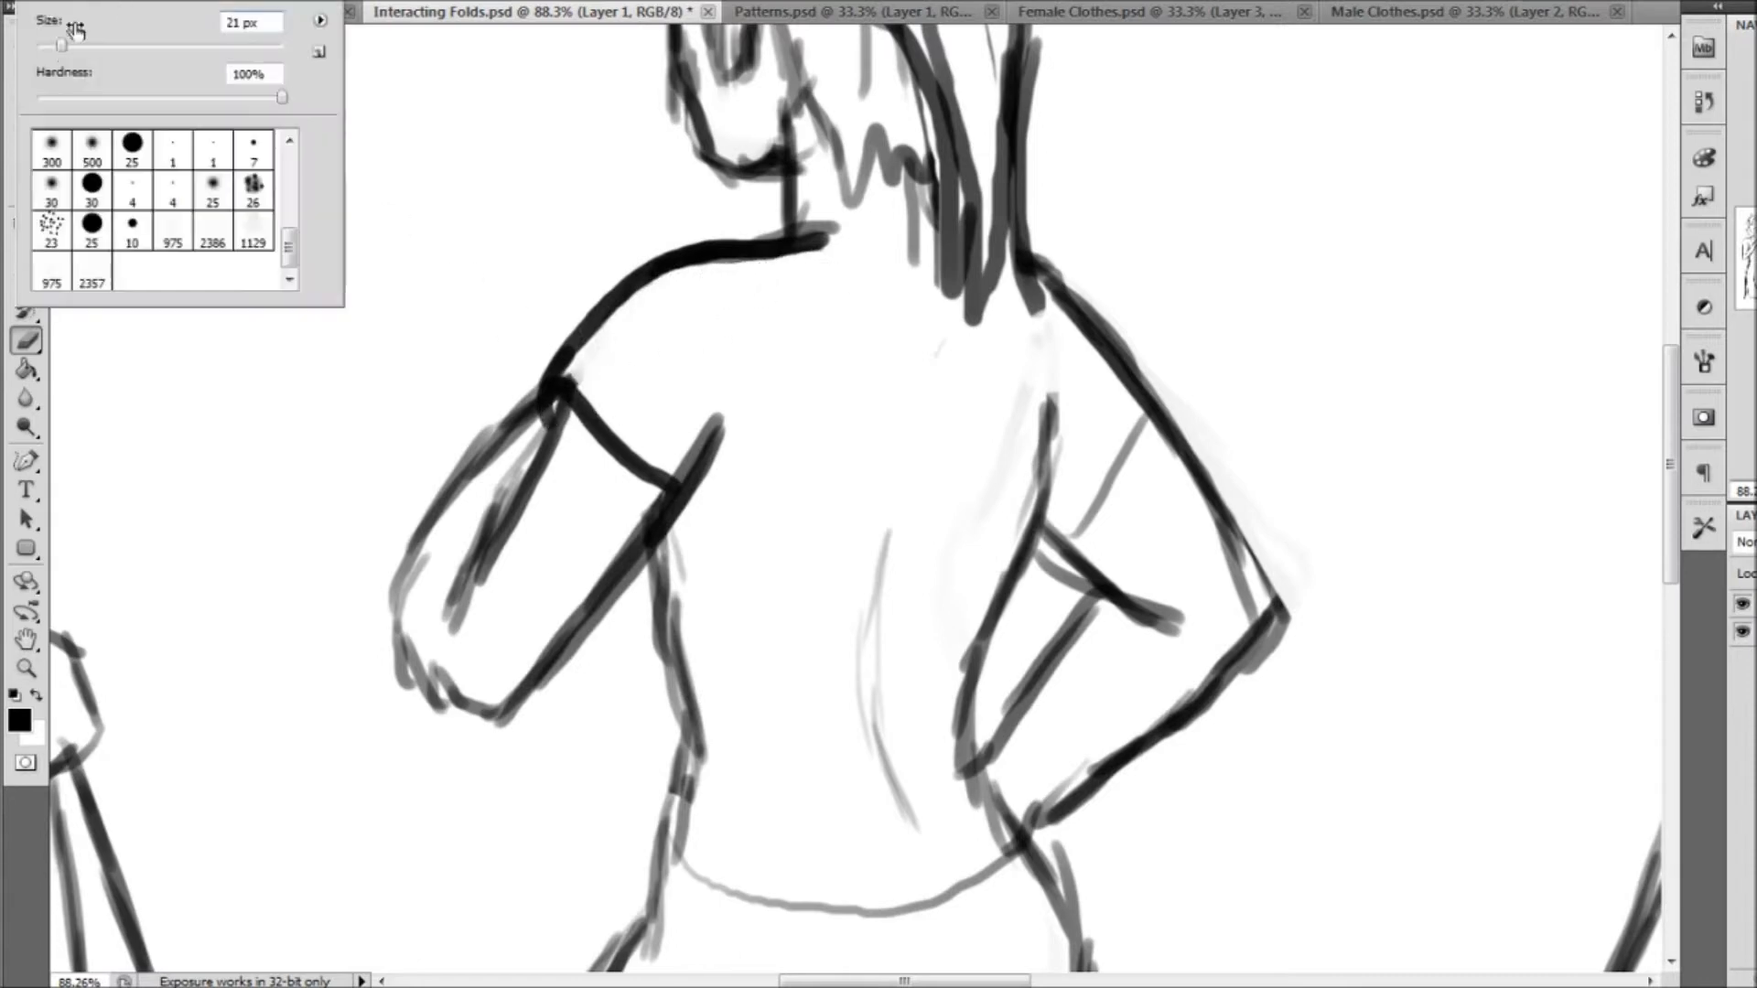
{"action": "key", "text": "Return"}
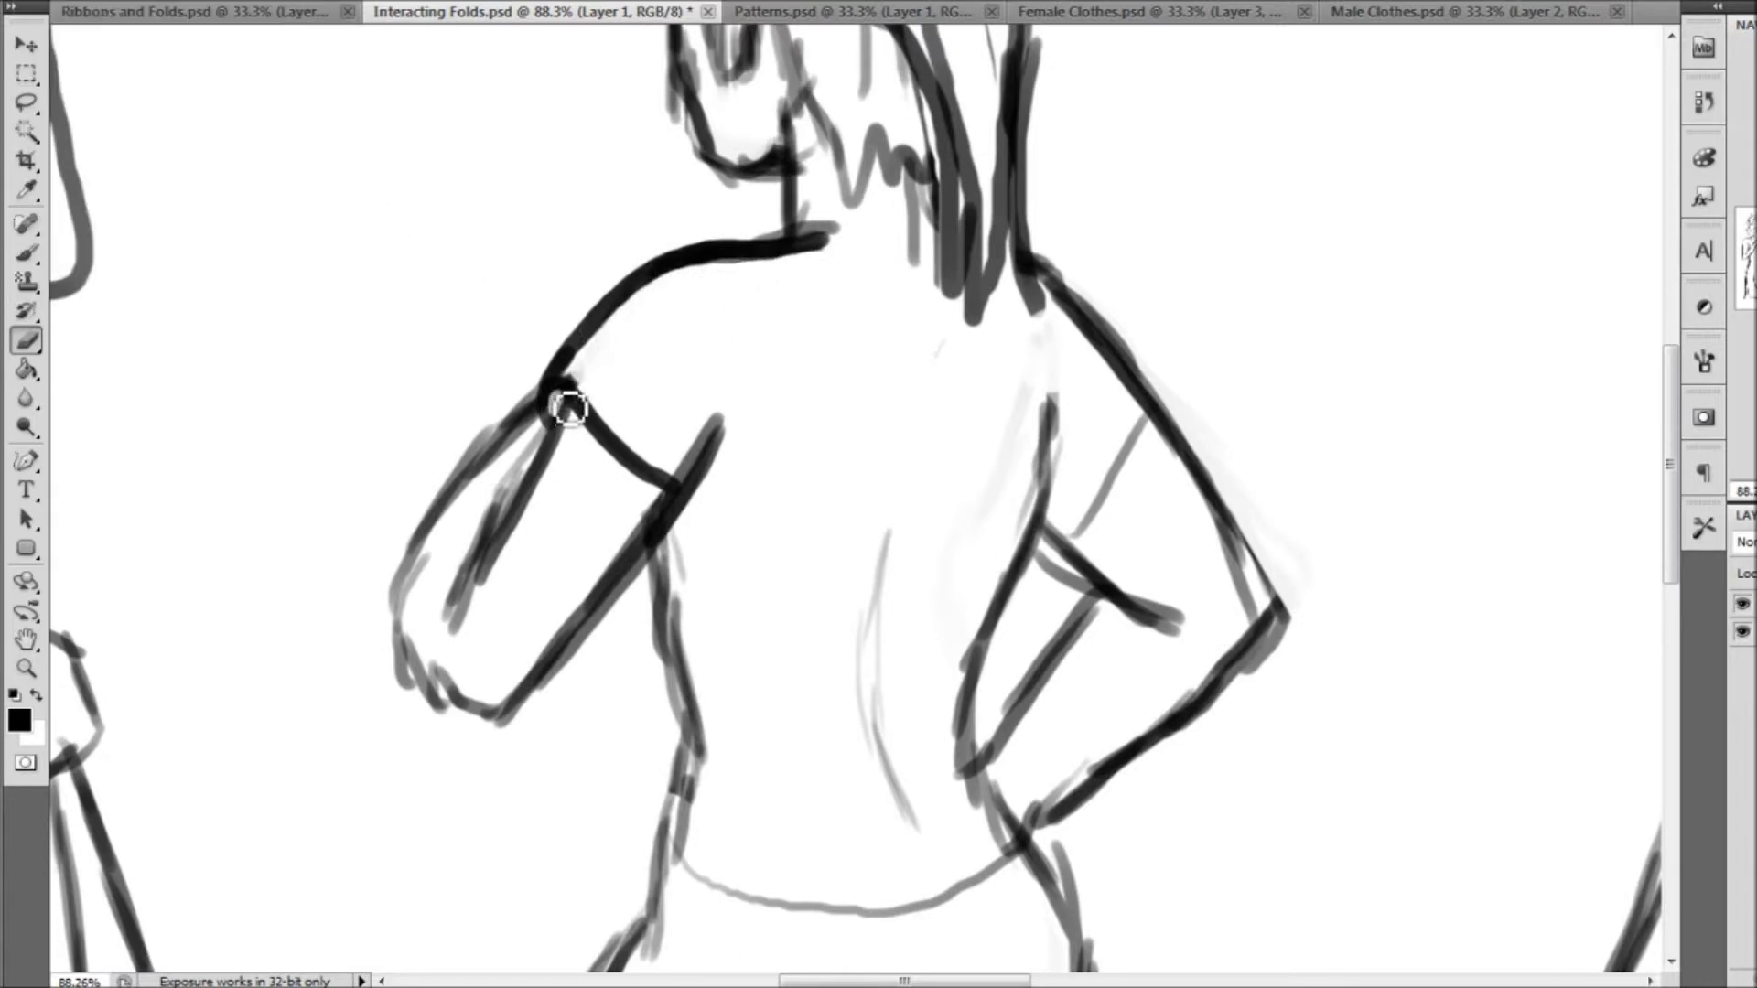
{"action": "mouse_move", "coordinate": [589, 367]}
{"action": "left_mouse_down"}
{"action": "mouse_move", "coordinate": [589, 393]}
{"action": "mouse_move", "coordinate": [604, 346]}
{"action": "mouse_move", "coordinate": [643, 314]}
{"action": "left_mouse_up"}
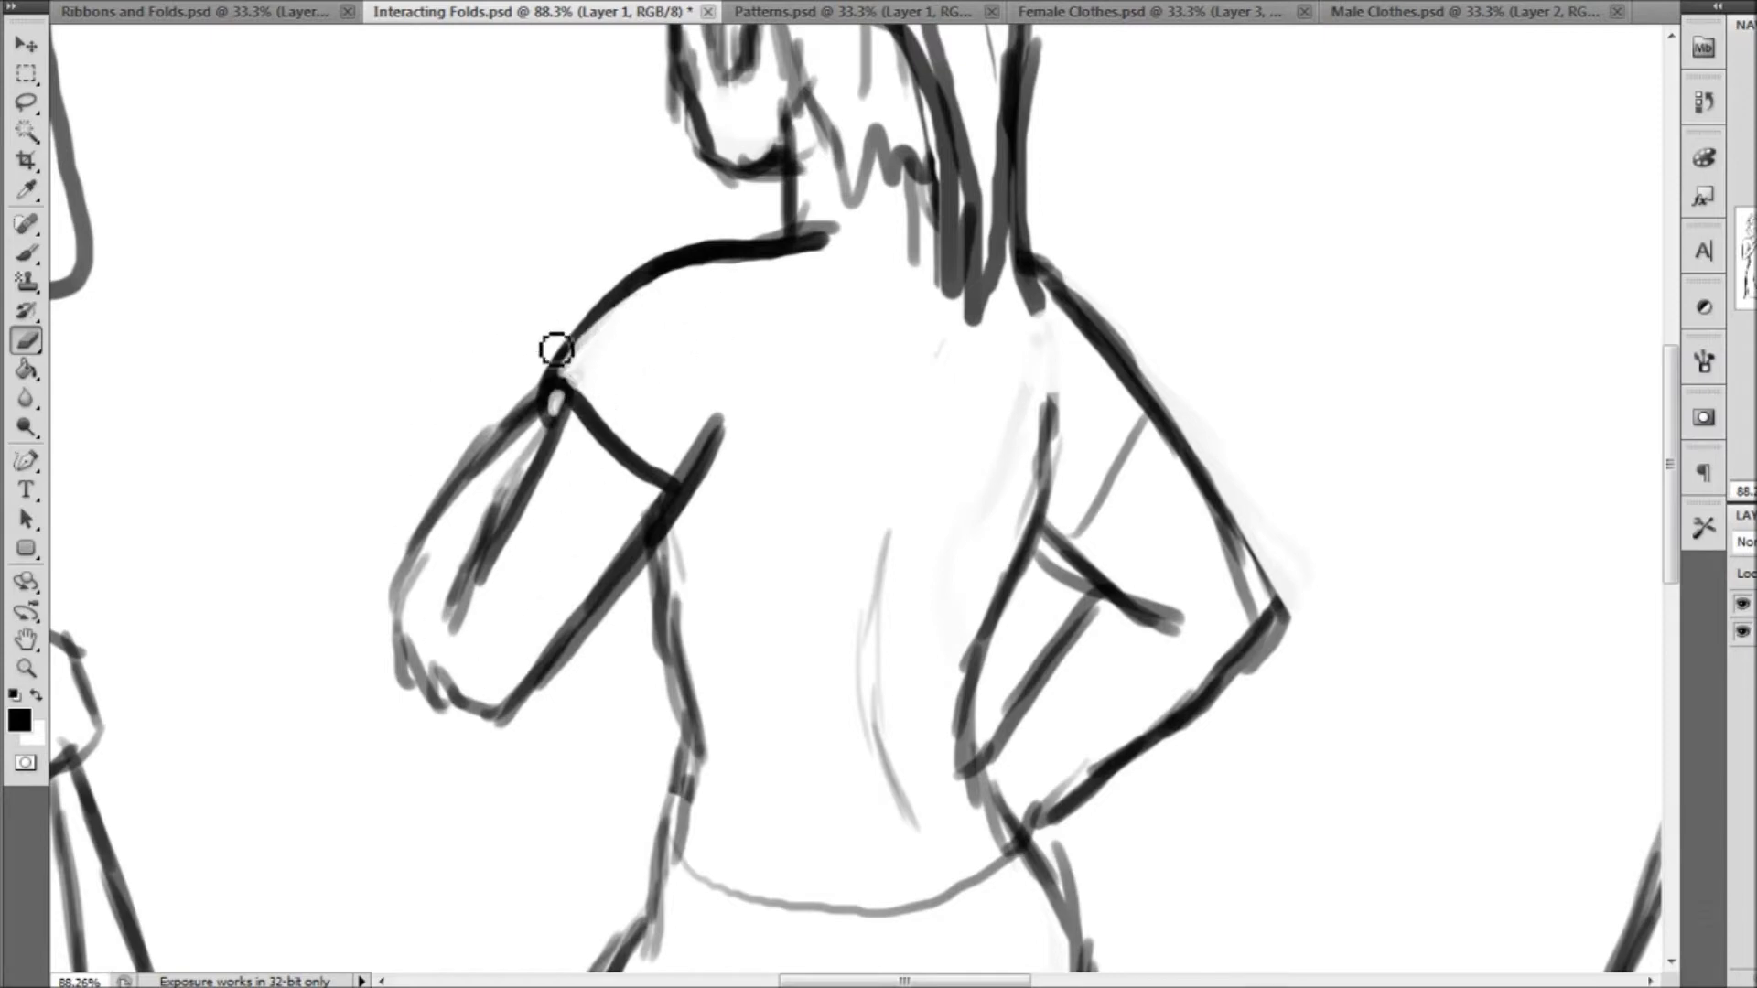
Draw the back-view figure's right sleeve opening with a curled edge and its shoulder outline, and erase the old sketch lines beneath
{"action": "left_click", "coordinate": [26, 255]}
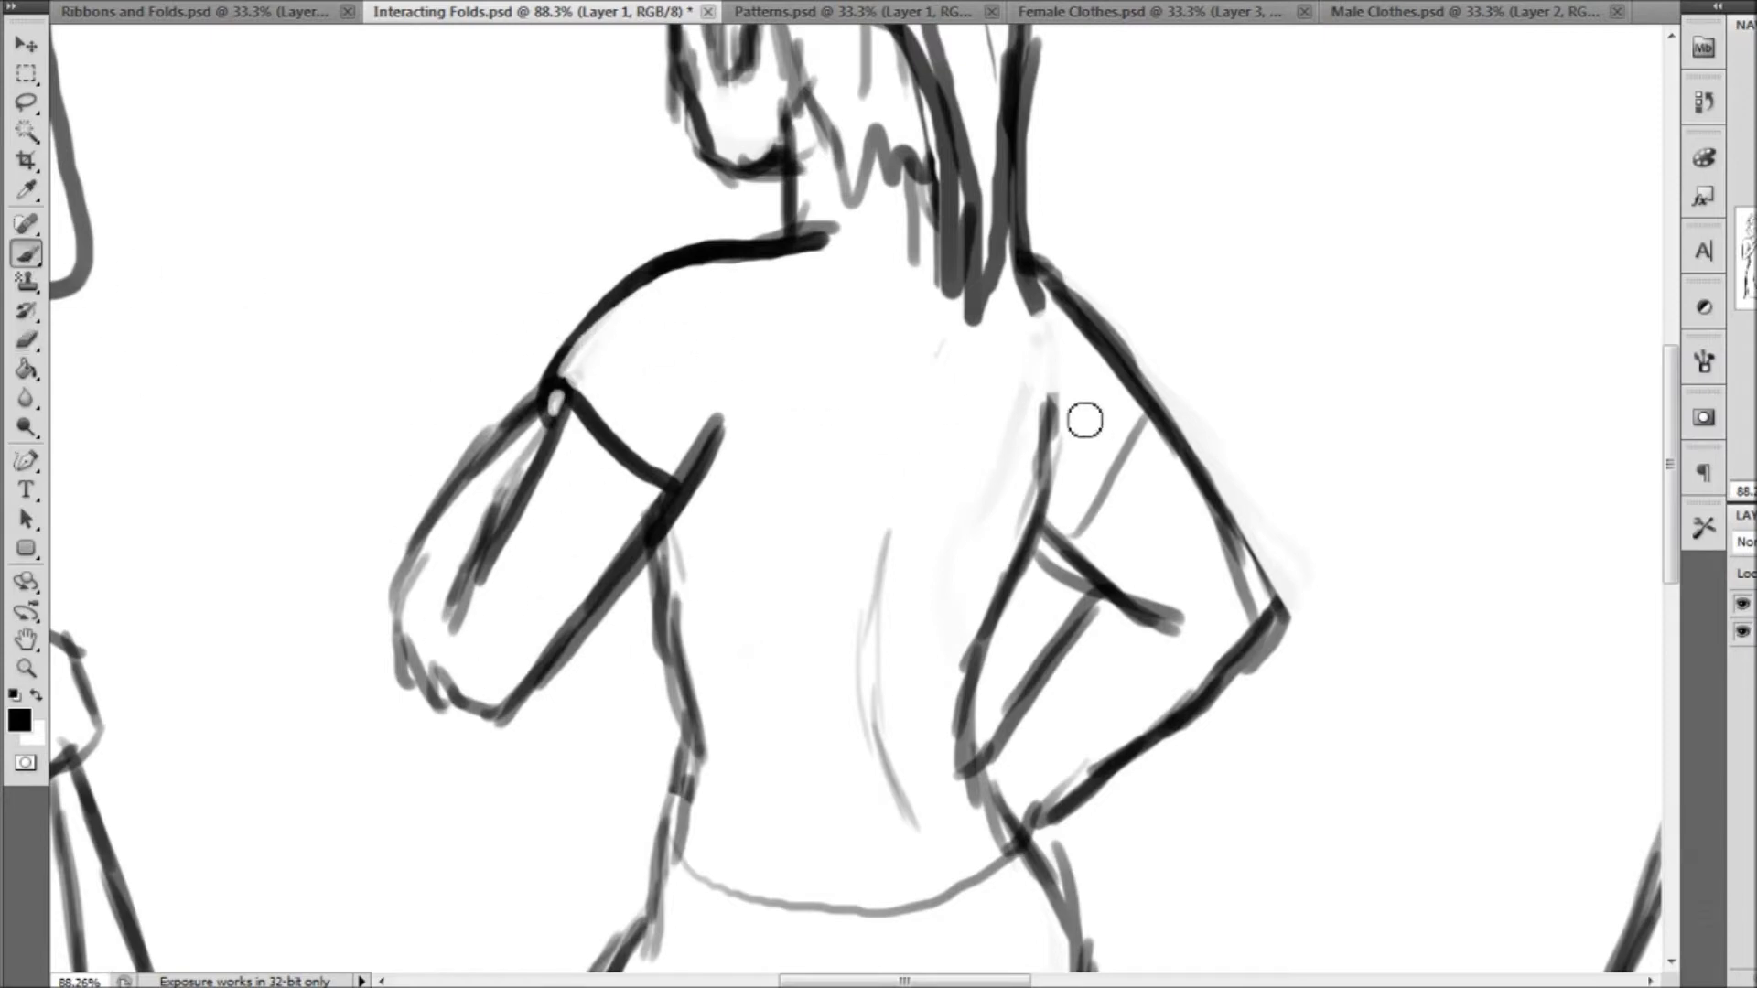
{"action": "right_click", "coordinate": [119, 27]}
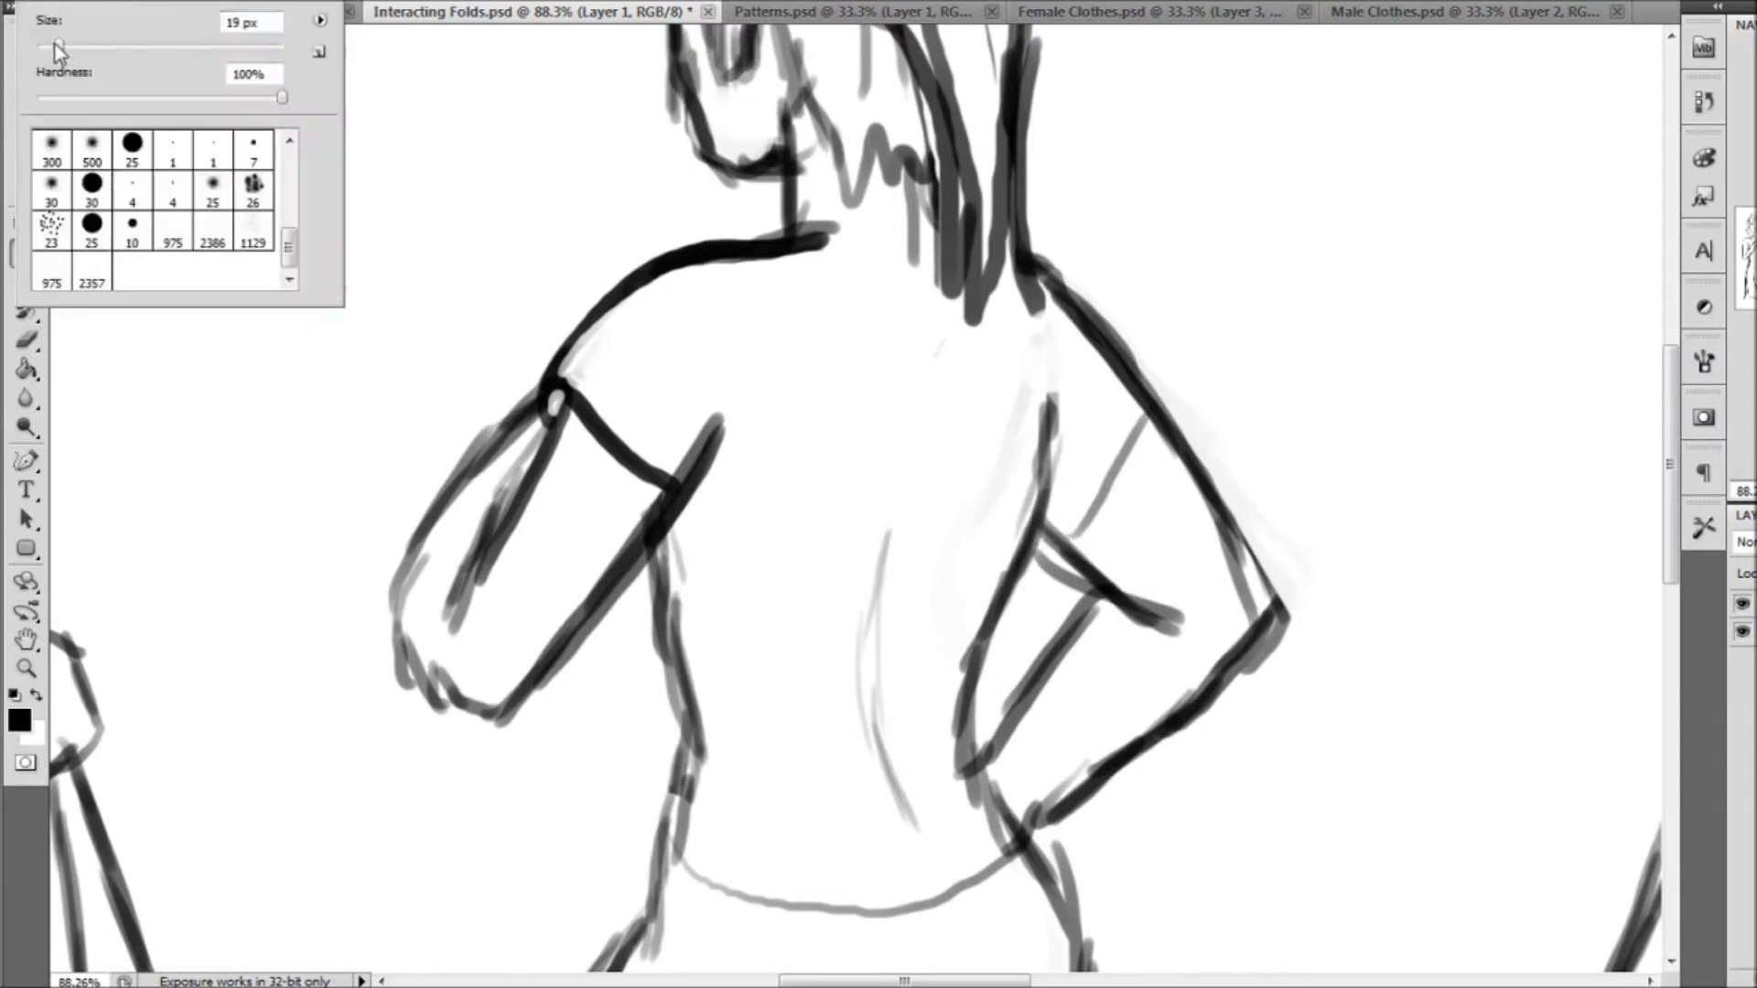
{"action": "left_click", "coordinate": [1066, 541]}
{"action": "left_click_drag", "start_coordinate": [1071, 549], "coordinate": [1172, 403]}
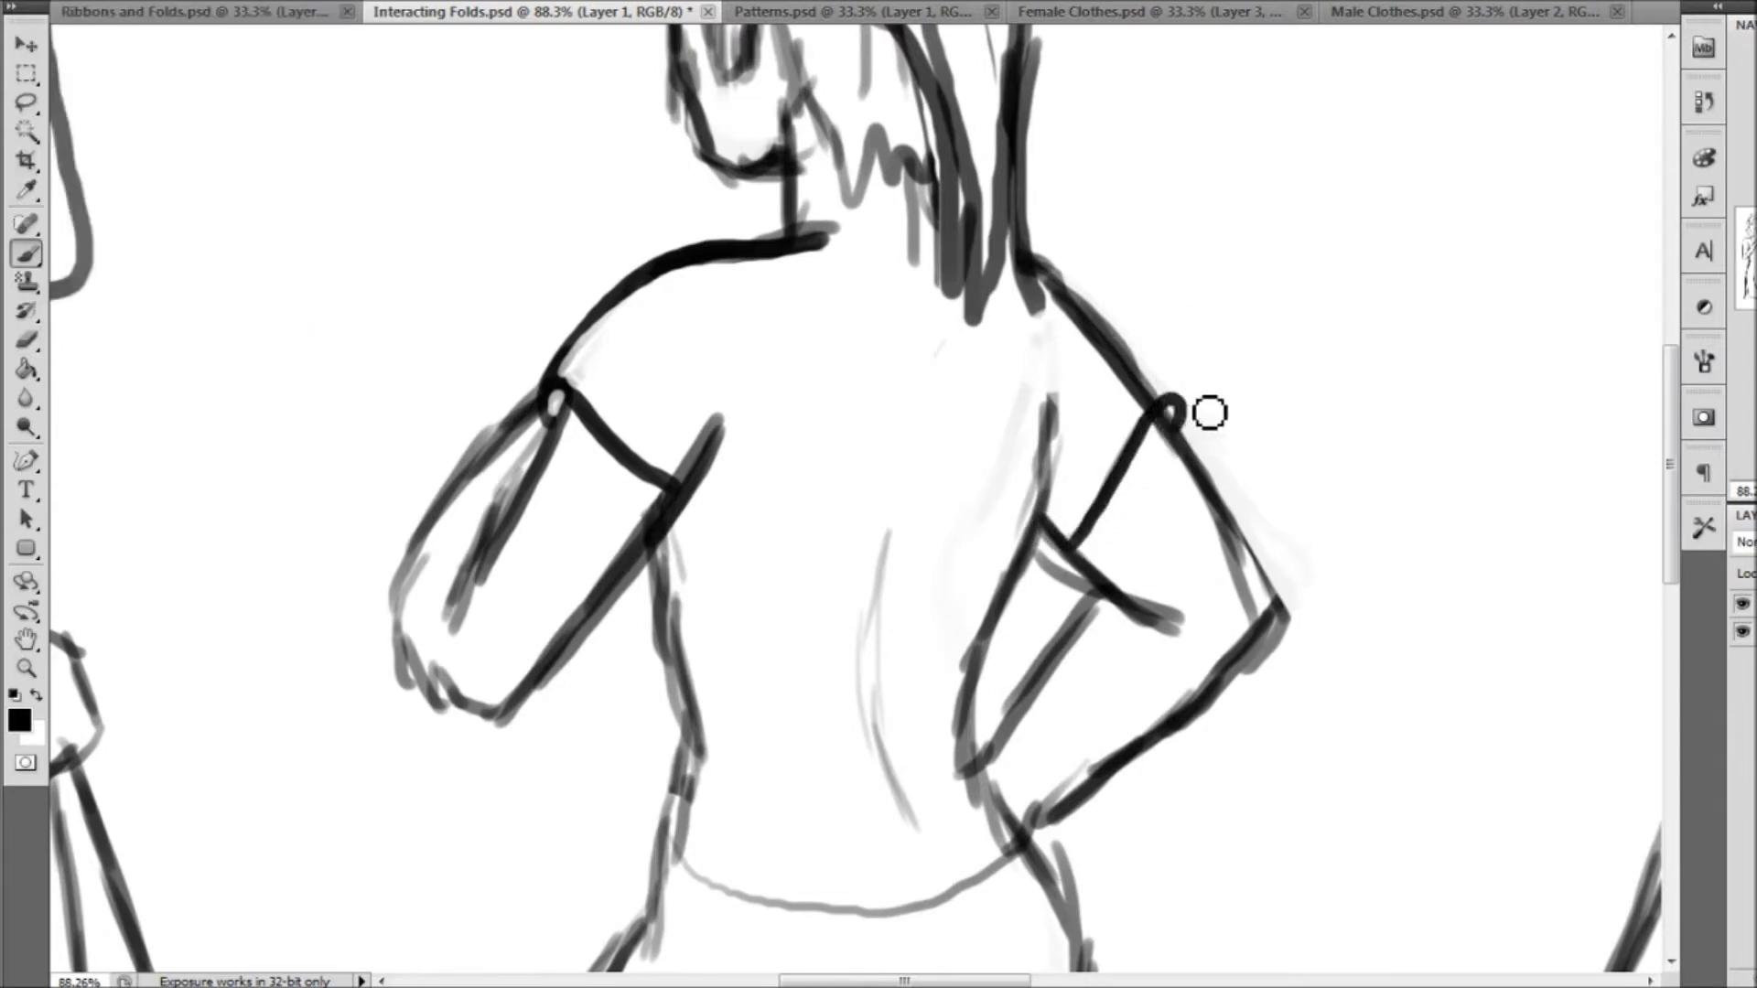
{"action": "left_click_drag", "start_coordinate": [1074, 304], "coordinate": [1187, 402]}
{"action": "left_click", "coordinate": [27, 340]}
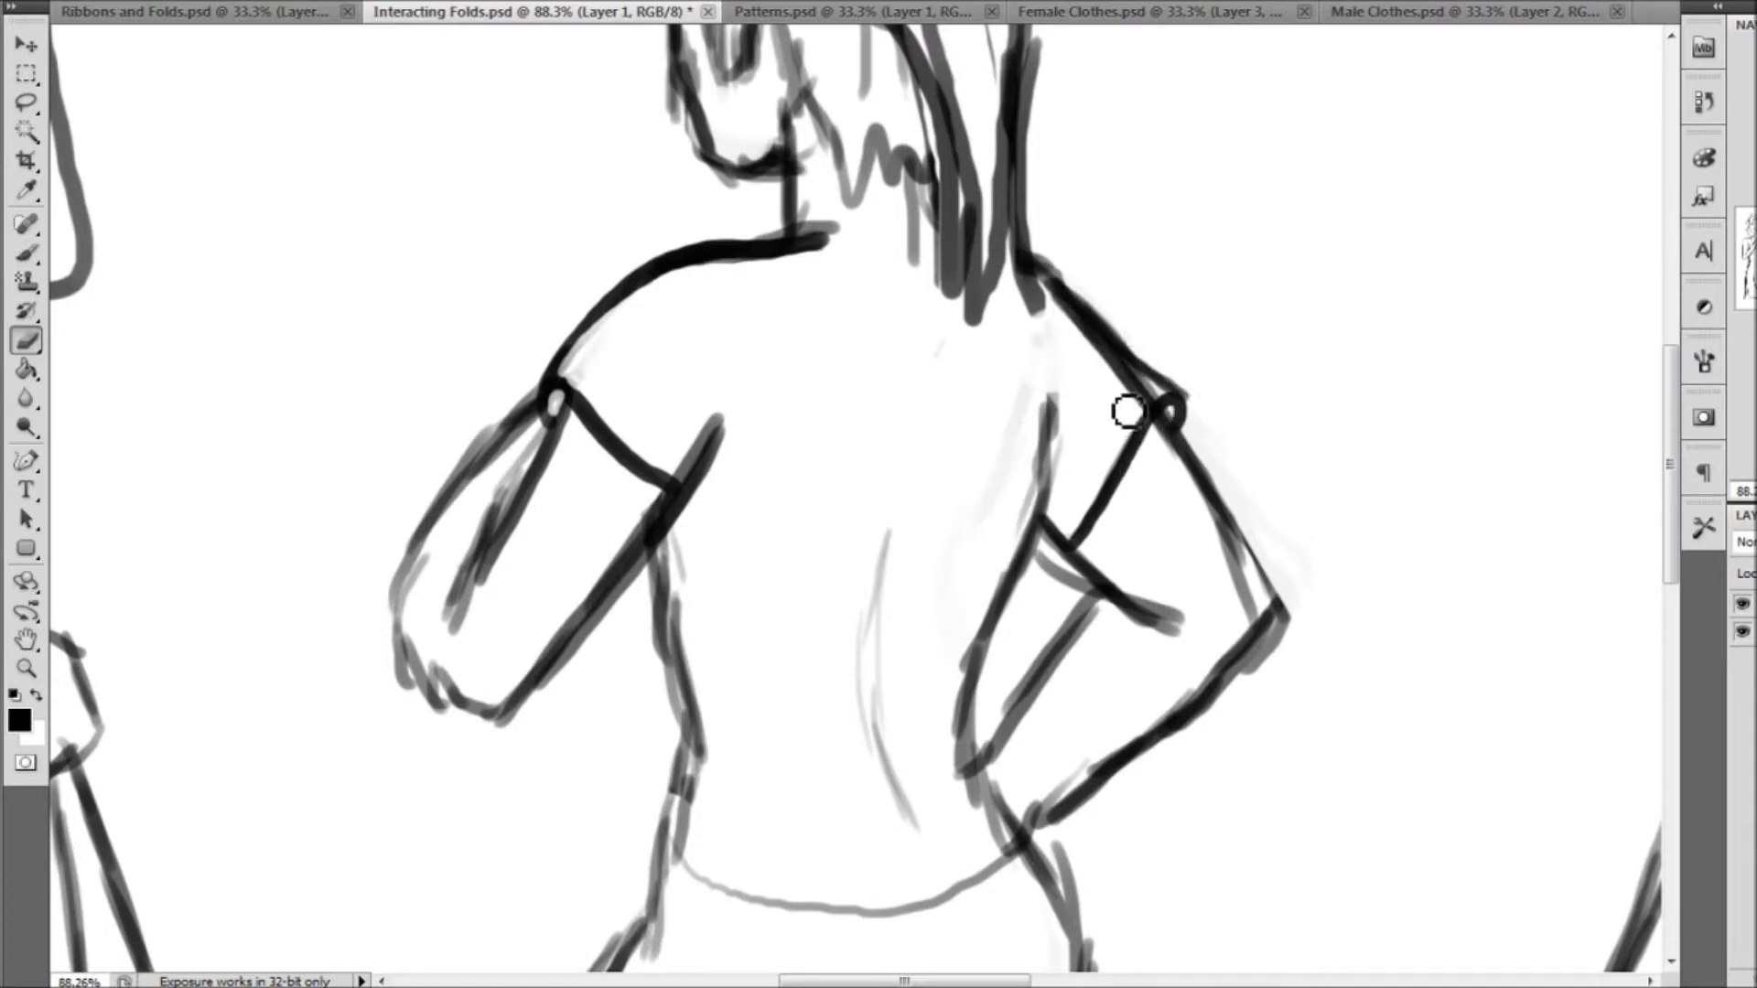
{"action": "mouse_move", "coordinate": [1160, 403]}
{"action": "left_mouse_down"}
{"action": "mouse_move", "coordinate": [1068, 326]}
{"action": "mouse_move", "coordinate": [1105, 356]}
{"action": "left_mouse_up"}
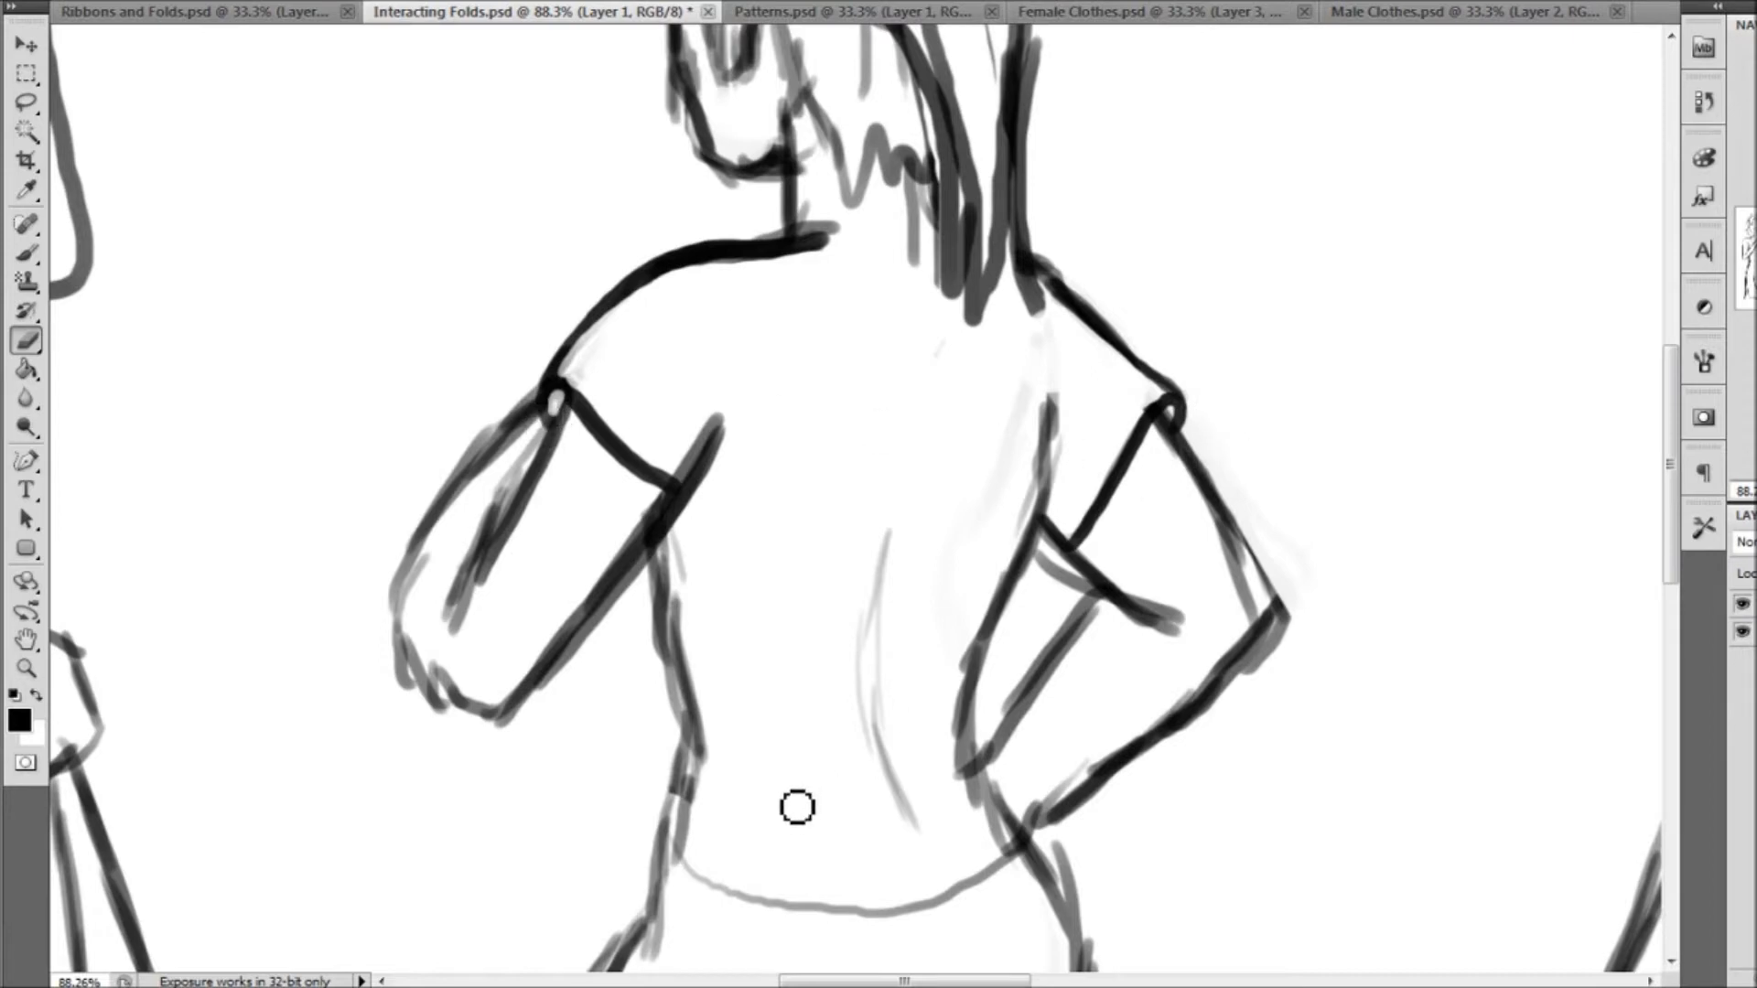
Outline the back-view shirt's sides and curved bottom hem with a curled corner, and erase the old sketch lines around the waist
{"action": "left_click", "coordinate": [27, 254]}
{"action": "left_click_drag", "start_coordinate": [1194, 361], "coordinate": [1148, 196]}
{"action": "mouse_move", "coordinate": [631, 689]}
{"action": "left_mouse_down"}
{"action": "mouse_move", "coordinate": [604, 674]}
{"action": "mouse_move", "coordinate": [609, 704]}
{"action": "mouse_move", "coordinate": [640, 561]}
{"action": "mouse_move", "coordinate": [628, 447]}
{"action": "mouse_move", "coordinate": [637, 519]}
{"action": "left_mouse_up"}
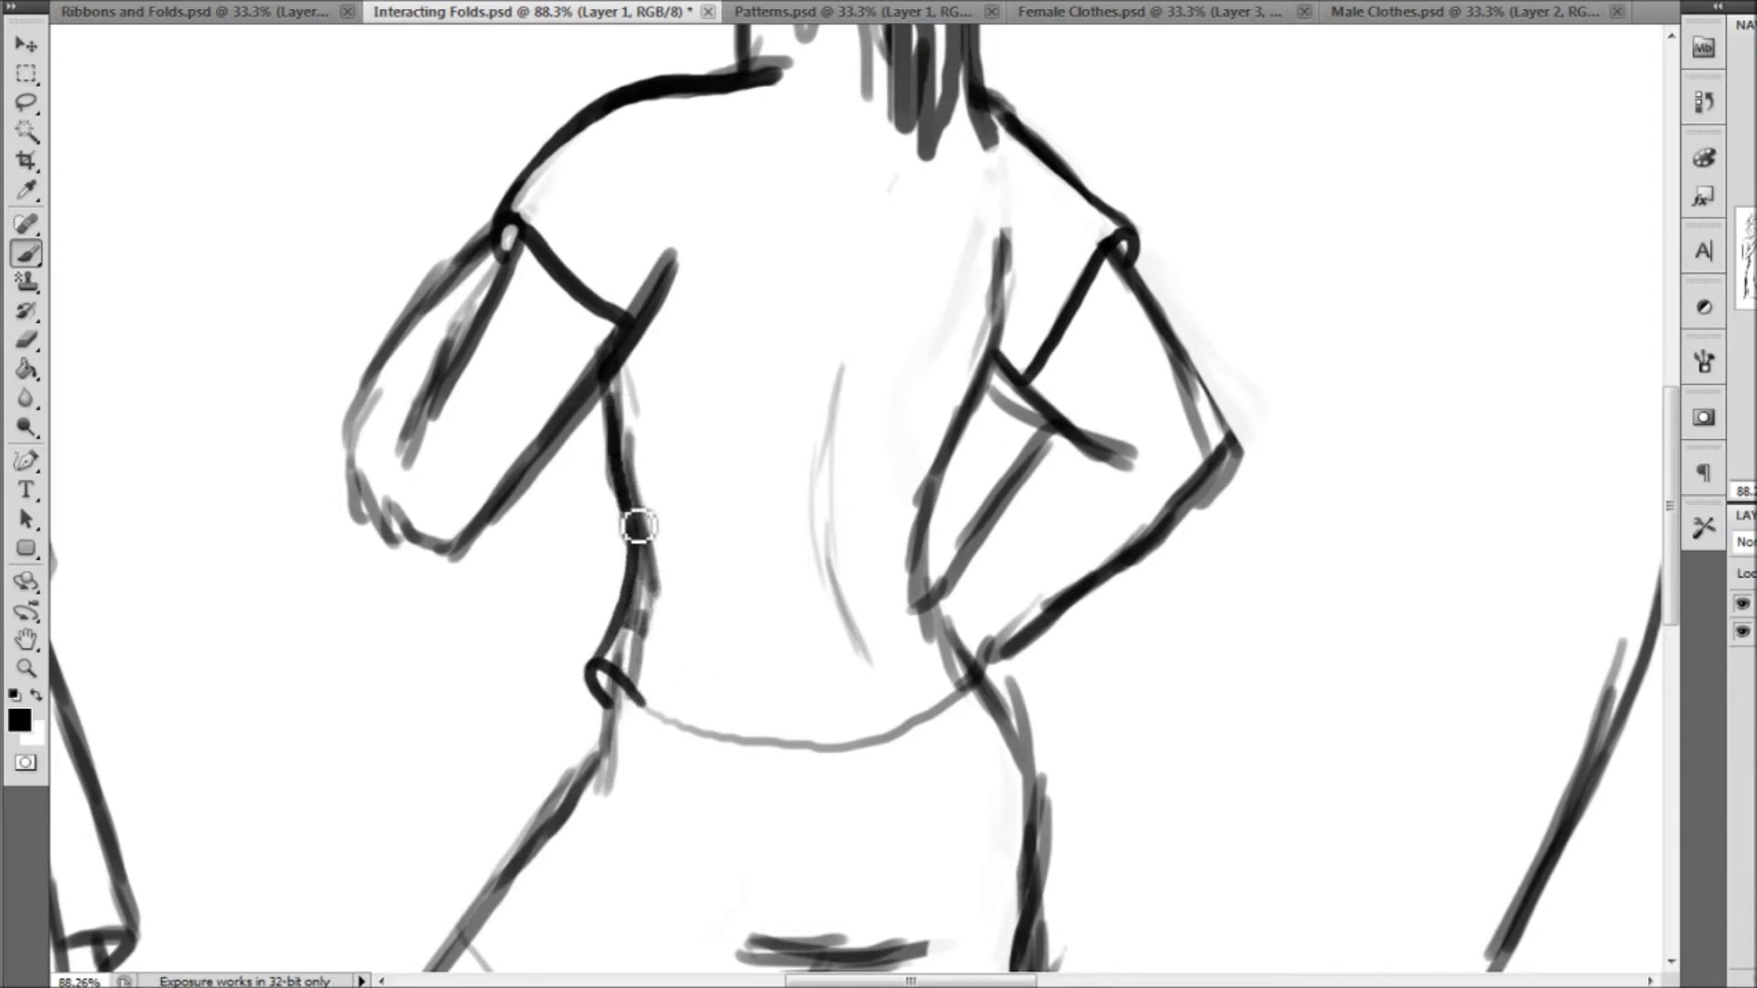
{"action": "mouse_move", "coordinate": [627, 693]}
{"action": "left_mouse_down"}
{"action": "mouse_move", "coordinate": [793, 745]}
{"action": "mouse_move", "coordinate": [905, 737]}
{"action": "mouse_move", "coordinate": [968, 698]}
{"action": "mouse_move", "coordinate": [935, 554]}
{"action": "mouse_move", "coordinate": [1007, 302]}
{"action": "mouse_move", "coordinate": [1000, 239]}
{"action": "left_mouse_up"}
{"action": "left_click", "coordinate": [25, 341]}
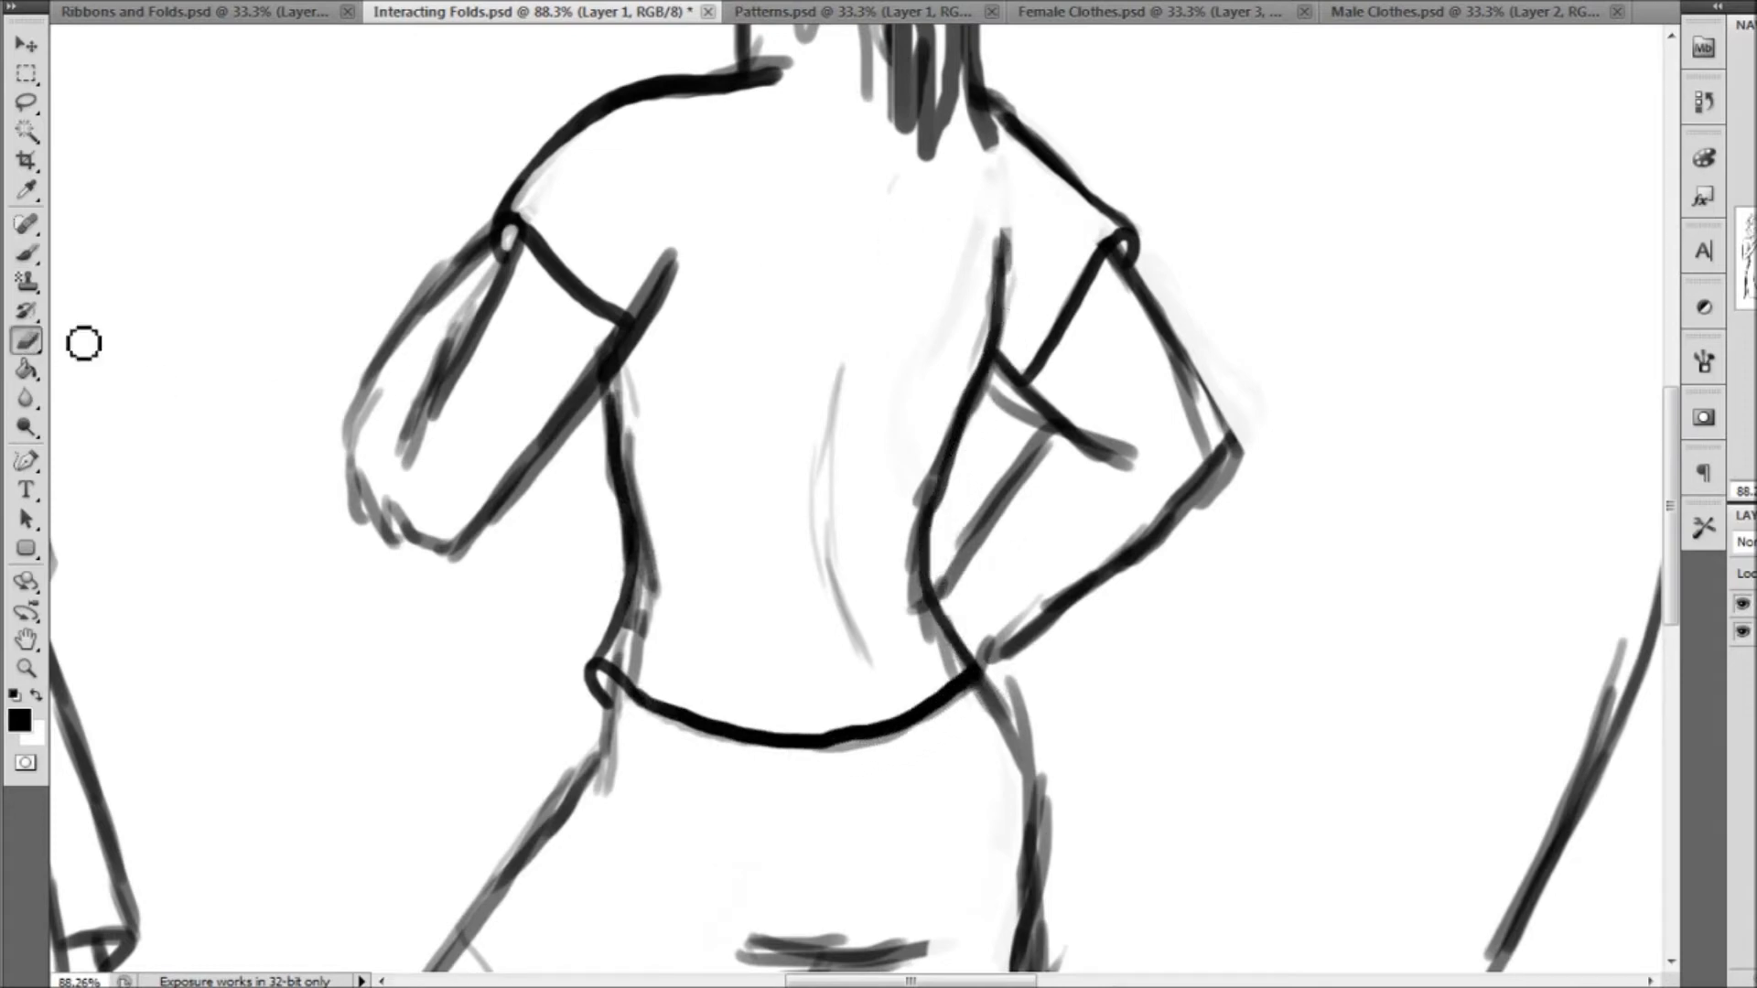
{"action": "mouse_move", "coordinate": [631, 665]}
{"action": "left_mouse_down"}
{"action": "mouse_move", "coordinate": [667, 623]}
{"action": "mouse_move", "coordinate": [636, 429]}
{"action": "mouse_move", "coordinate": [651, 420]}
{"action": "left_mouse_up"}
{"action": "mouse_move", "coordinate": [949, 647]}
{"action": "left_mouse_down"}
{"action": "mouse_move", "coordinate": [957, 683]}
{"action": "mouse_move", "coordinate": [911, 546]}
{"action": "mouse_move", "coordinate": [925, 604]}
{"action": "mouse_move", "coordinate": [925, 518]}
{"action": "mouse_move", "coordinate": [952, 672]}
{"action": "left_mouse_up"}
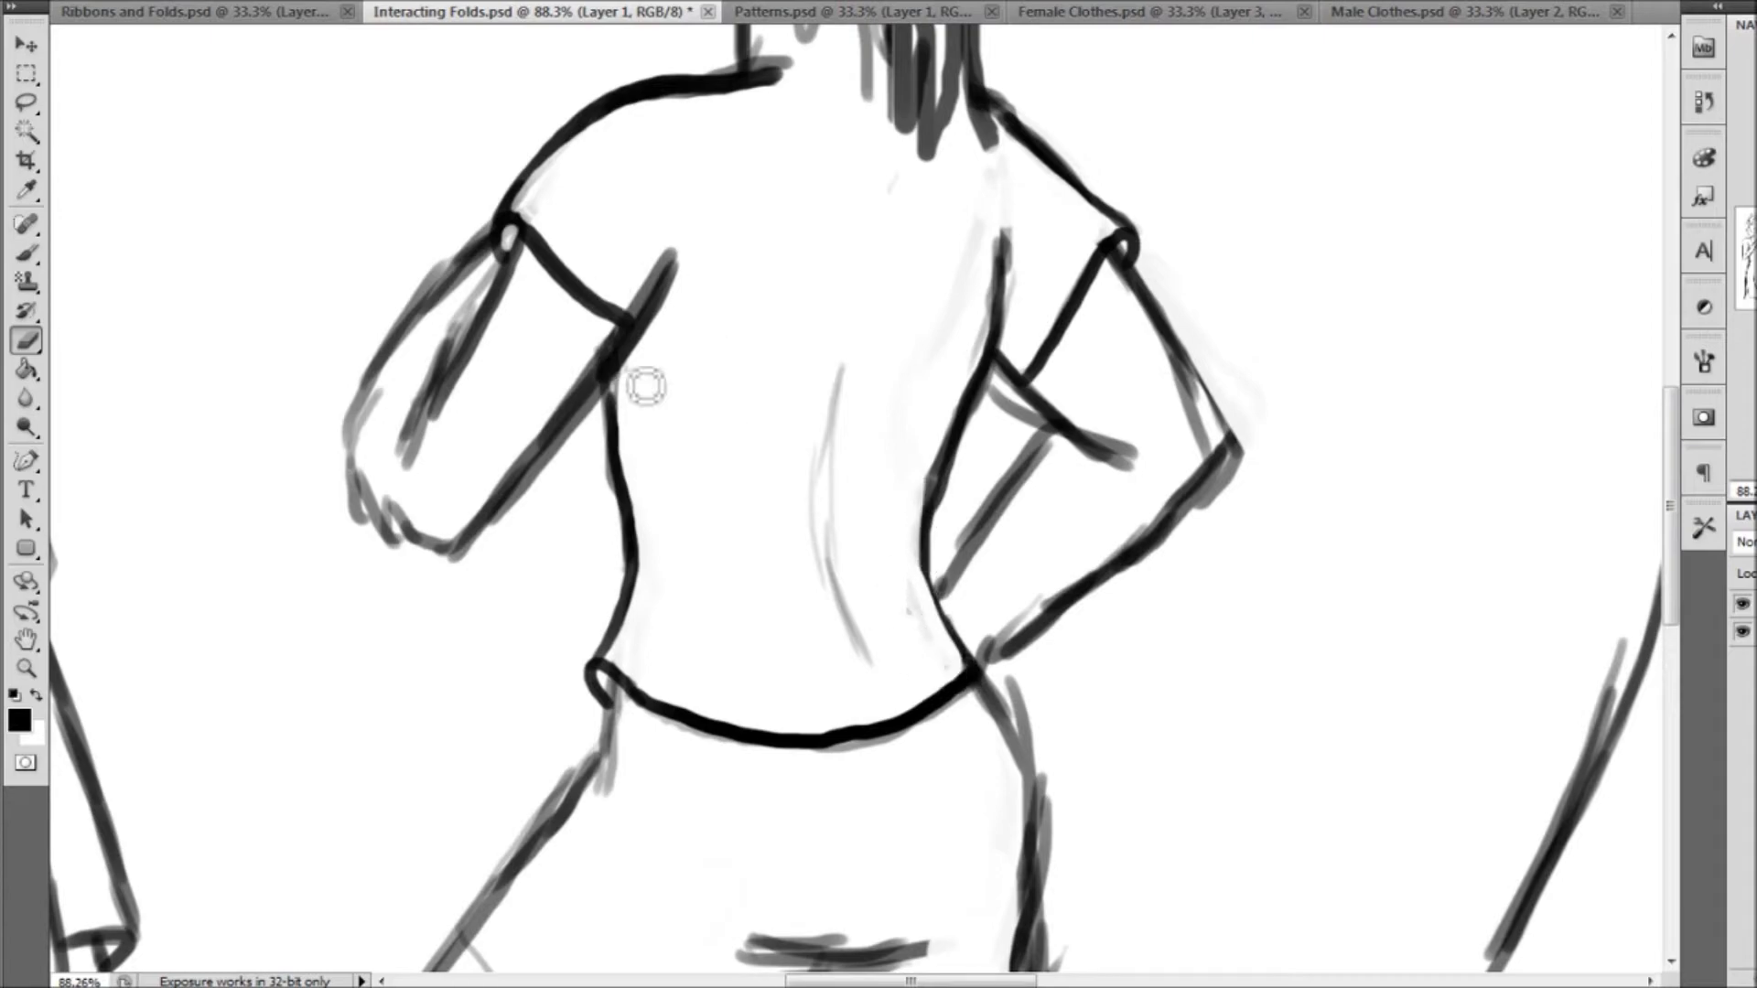
Draw short V-shaped folds at both armpits of the shirt, and sketch two small V marks beside the left shoulder
{"action": "left_click", "coordinate": [27, 258]}
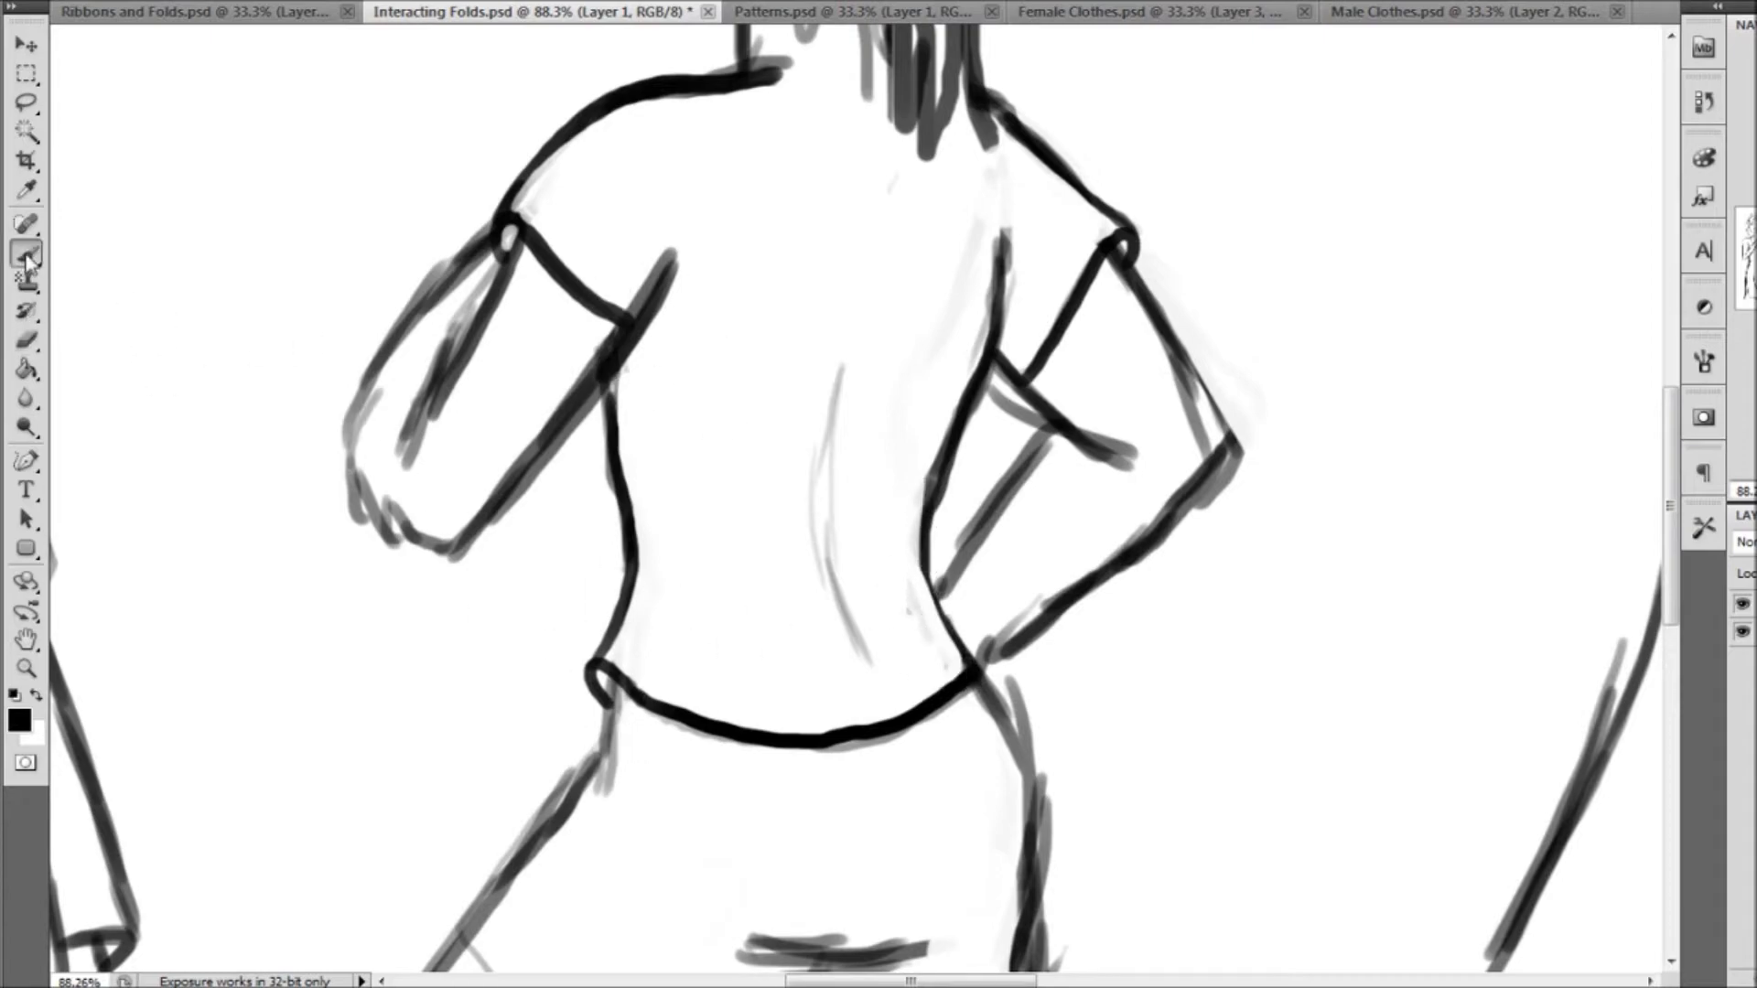
{"action": "mouse_move", "coordinate": [640, 458]}
{"action": "left_mouse_down"}
{"action": "mouse_move", "coordinate": [1227, 594]}
{"action": "mouse_move", "coordinate": [1469, 310]}
{"action": "mouse_move", "coordinate": [1423, 291]}
{"action": "mouse_move", "coordinate": [334, 550]}
{"action": "left_mouse_up"}
{"action": "left_click_drag", "start_coordinate": [1236, 255], "coordinate": [1638, 186]}
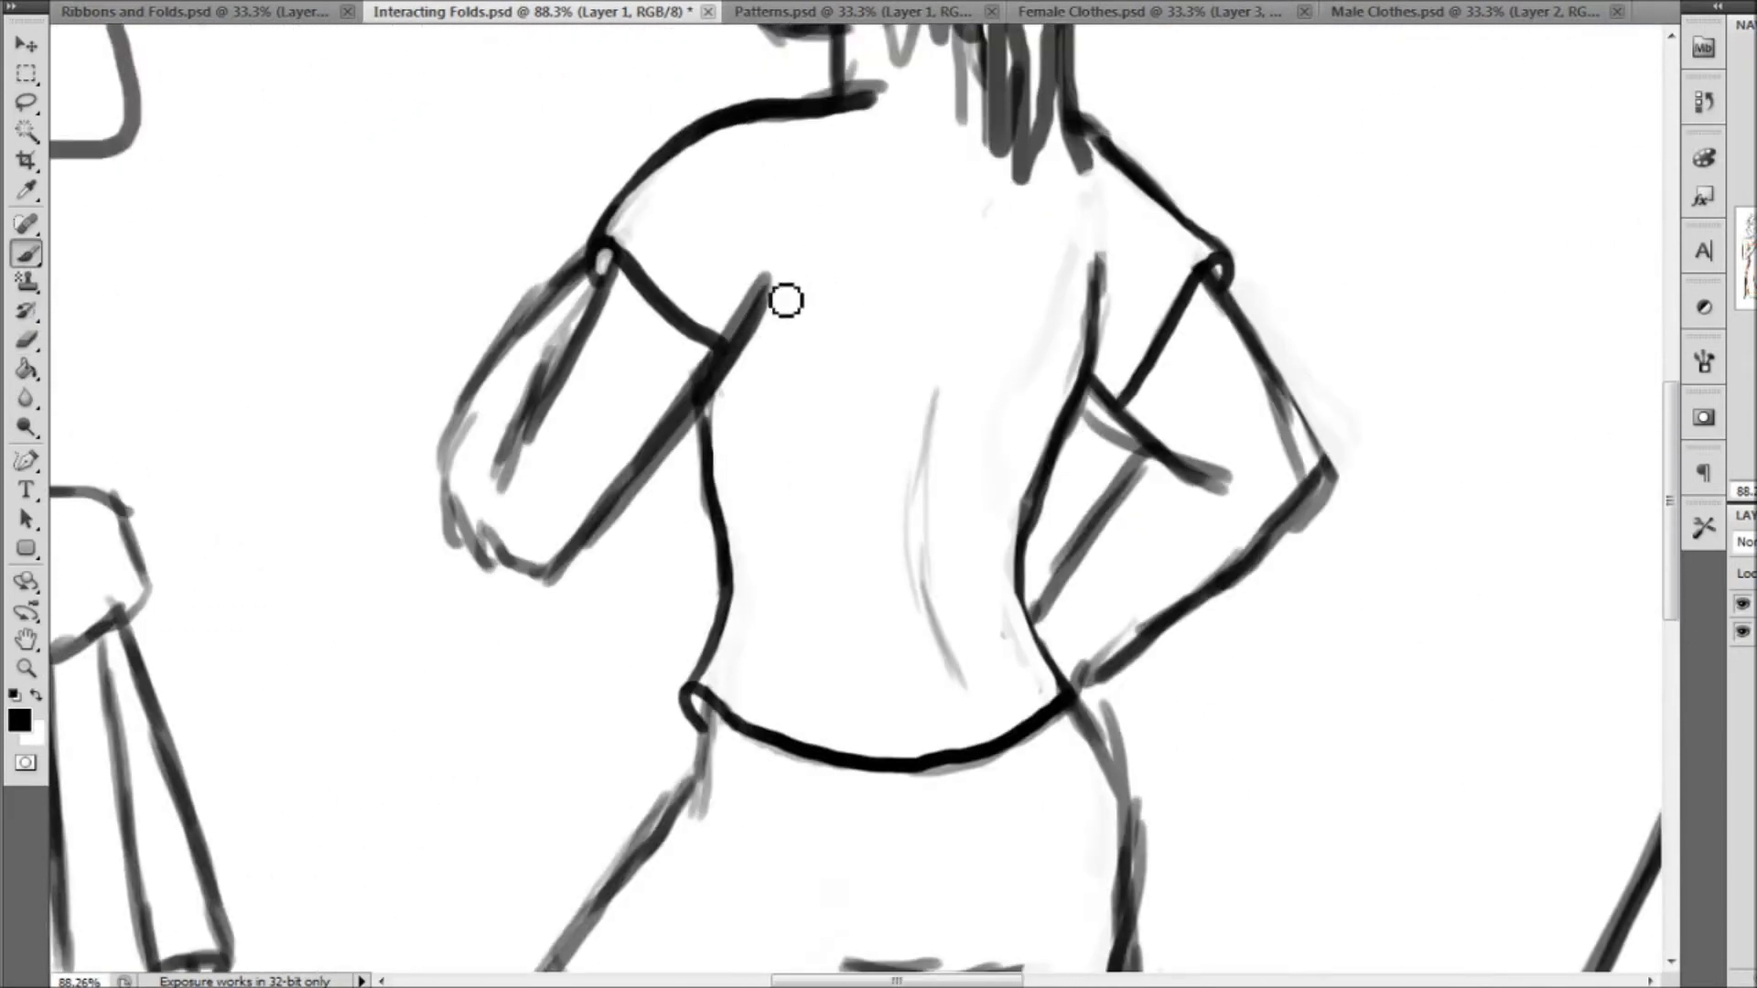
{"action": "mouse_move", "coordinate": [752, 318]}
{"action": "left_mouse_down"}
{"action": "mouse_move", "coordinate": [794, 254]}
{"action": "mouse_move", "coordinate": [816, 267]}
{"action": "mouse_move", "coordinate": [767, 311]}
{"action": "left_mouse_up"}
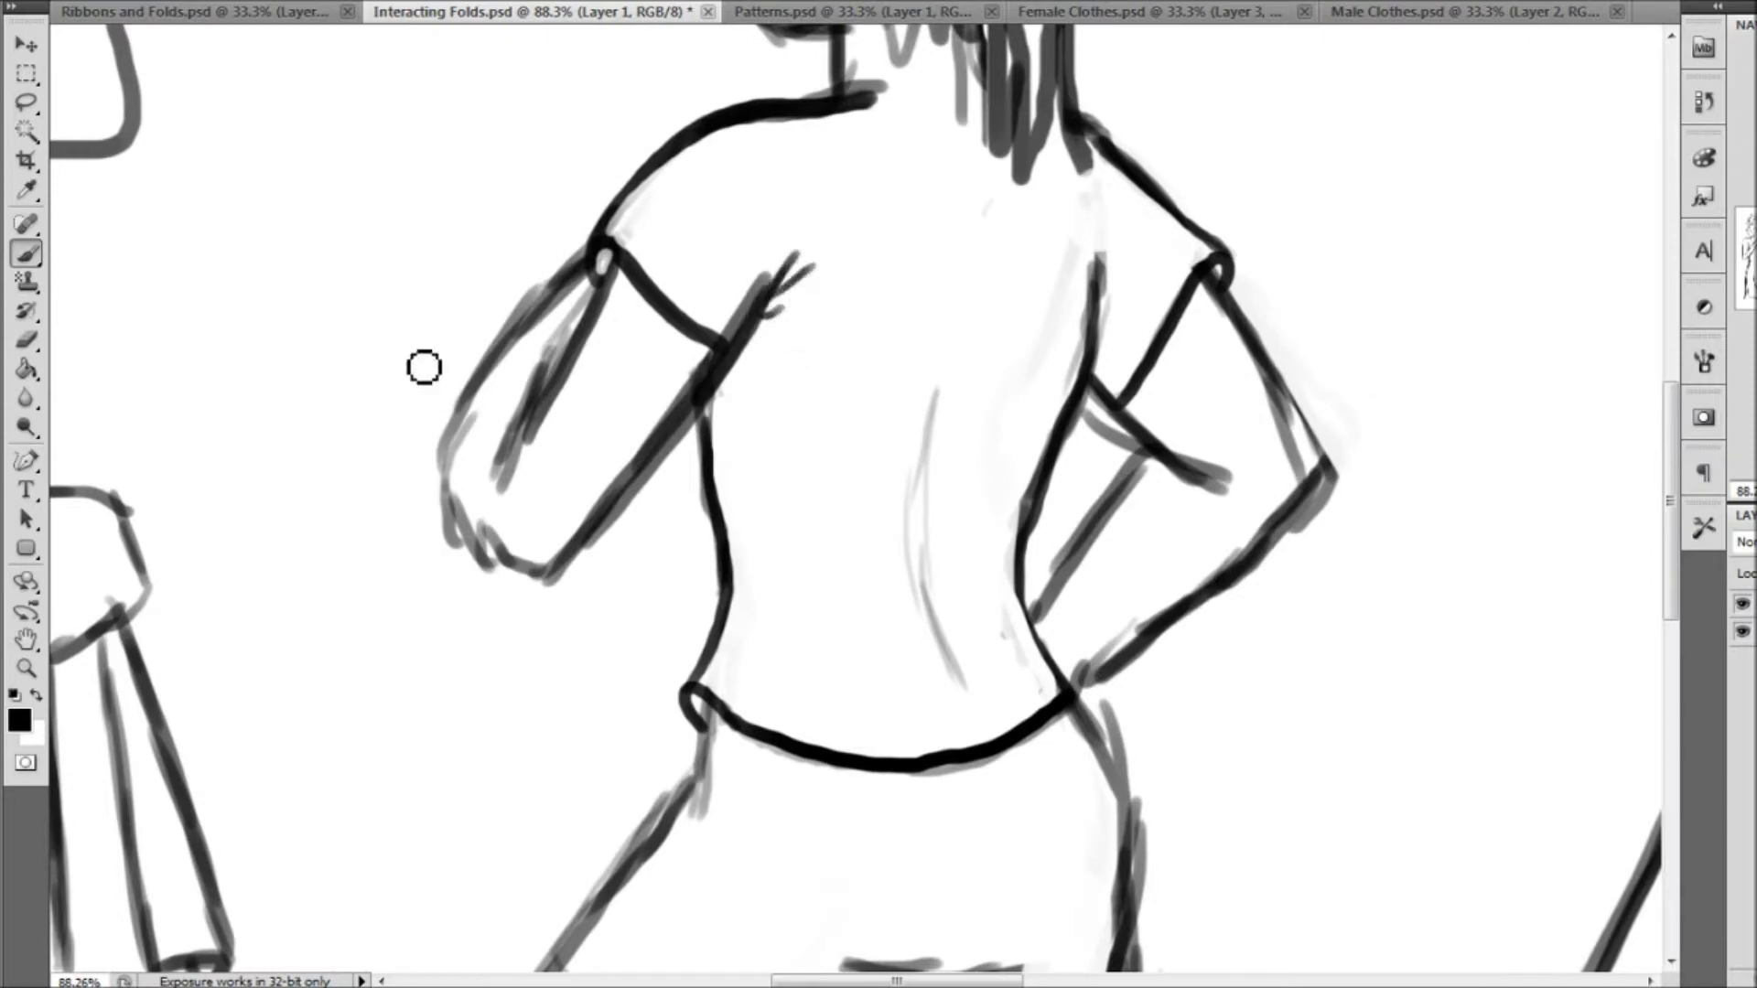
{"action": "mouse_move", "coordinate": [392, 192]}
{"action": "left_mouse_down"}
{"action": "mouse_move", "coordinate": [408, 220]}
{"action": "mouse_move", "coordinate": [429, 183]}
{"action": "mouse_move", "coordinate": [476, 190]}
{"action": "left_mouse_up"}
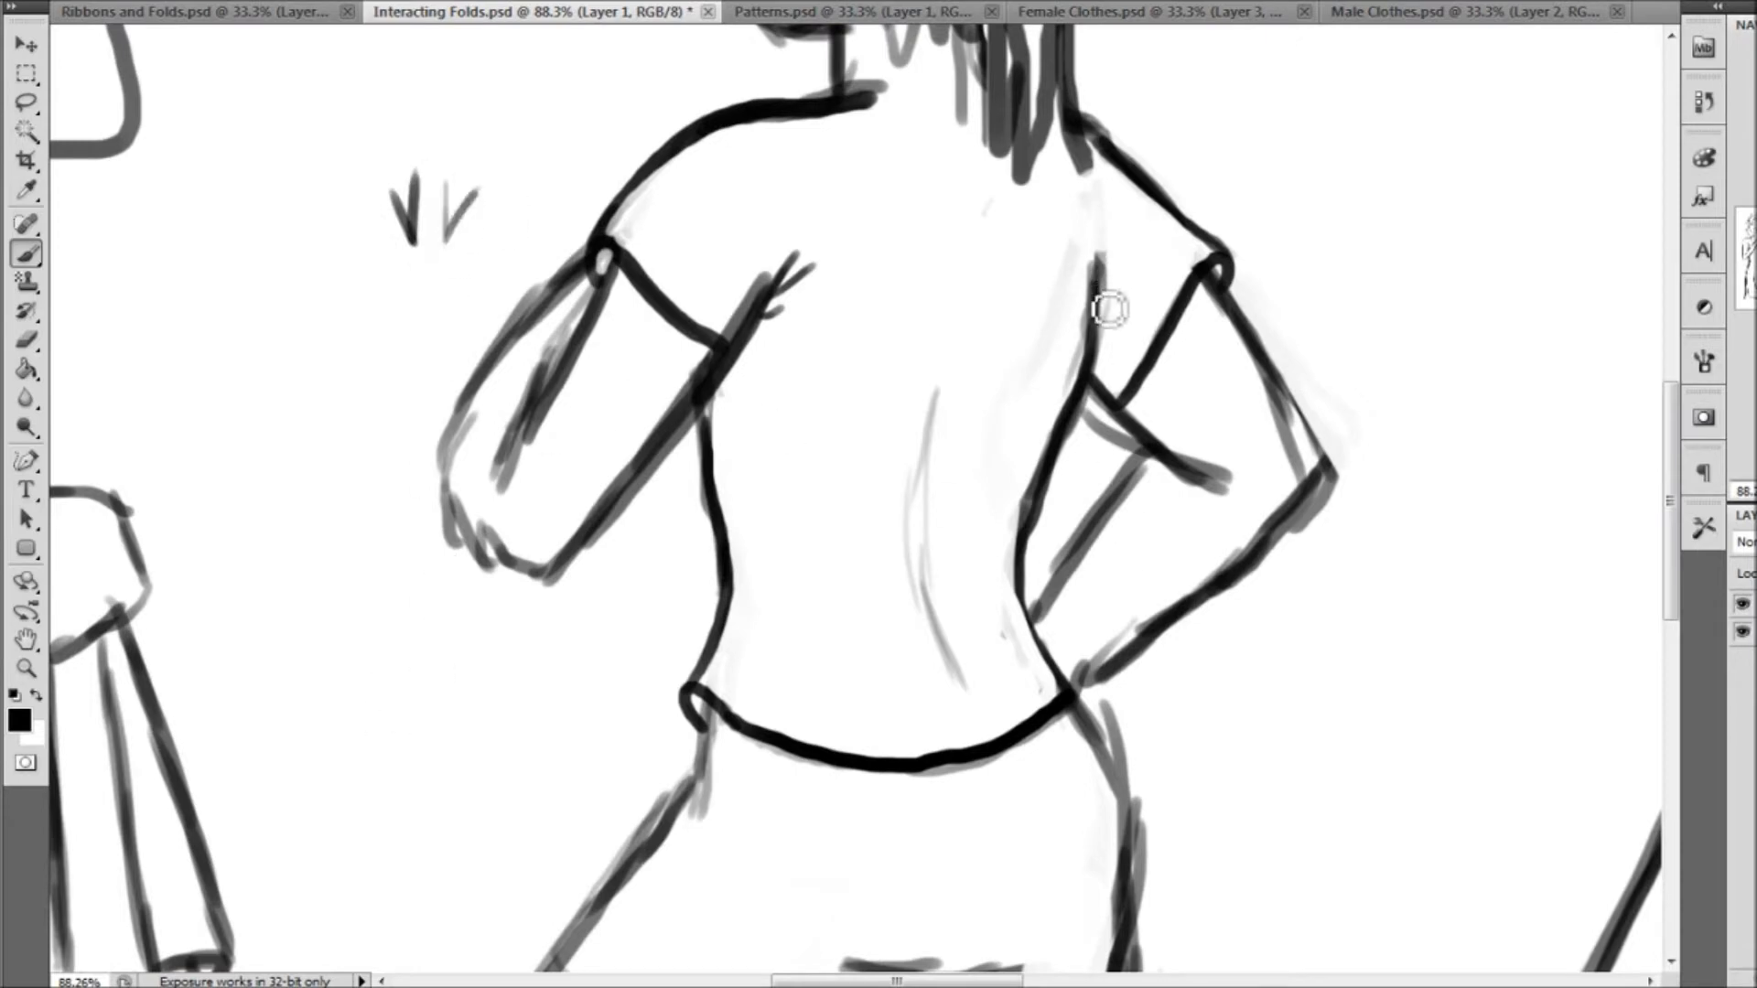
{"action": "left_click_drag", "start_coordinate": [1101, 229], "coordinate": [1102, 318]}
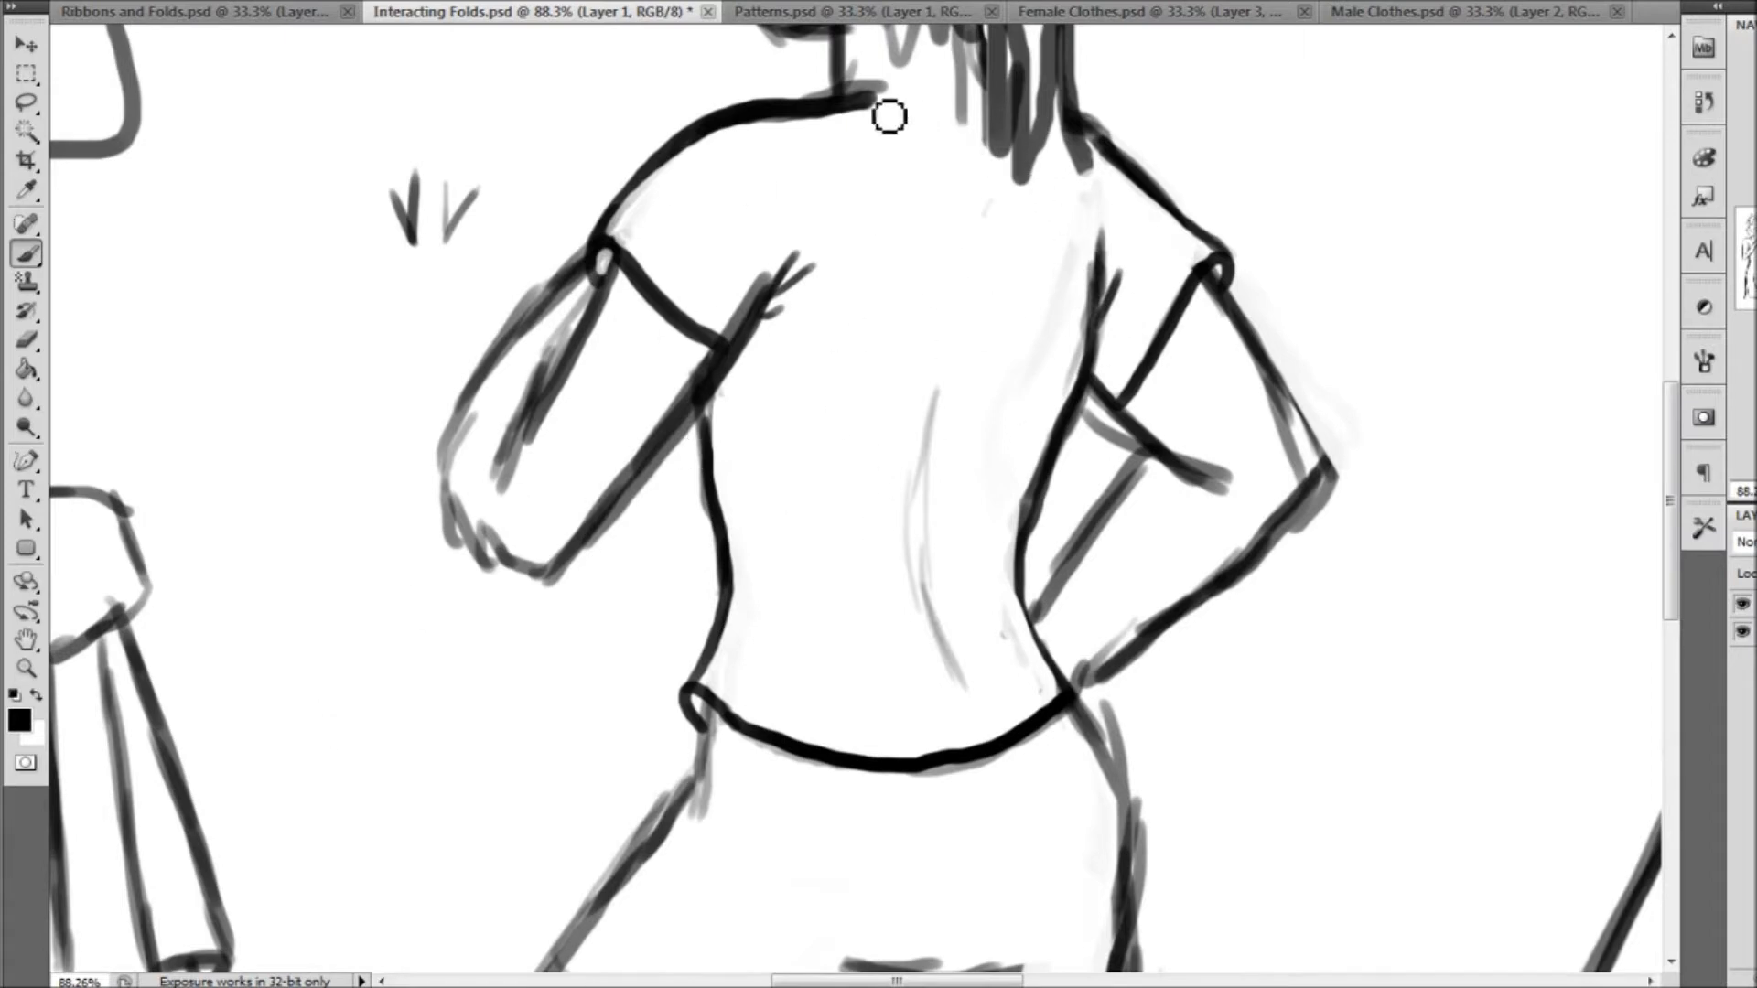
Draw the shirt's back neckline below the ponytail, and add short curved fold strokes between the shoulder blades
{"action": "mouse_move", "coordinate": [846, 90]}
{"action": "left_mouse_down"}
{"action": "mouse_move", "coordinate": [919, 105]}
{"action": "mouse_move", "coordinate": [992, 84]}
{"action": "left_mouse_up"}
{"action": "left_click_drag", "start_coordinate": [939, 370], "coordinate": [928, 444]}
{"action": "left_click_drag", "start_coordinate": [852, 358], "coordinate": [932, 270]}
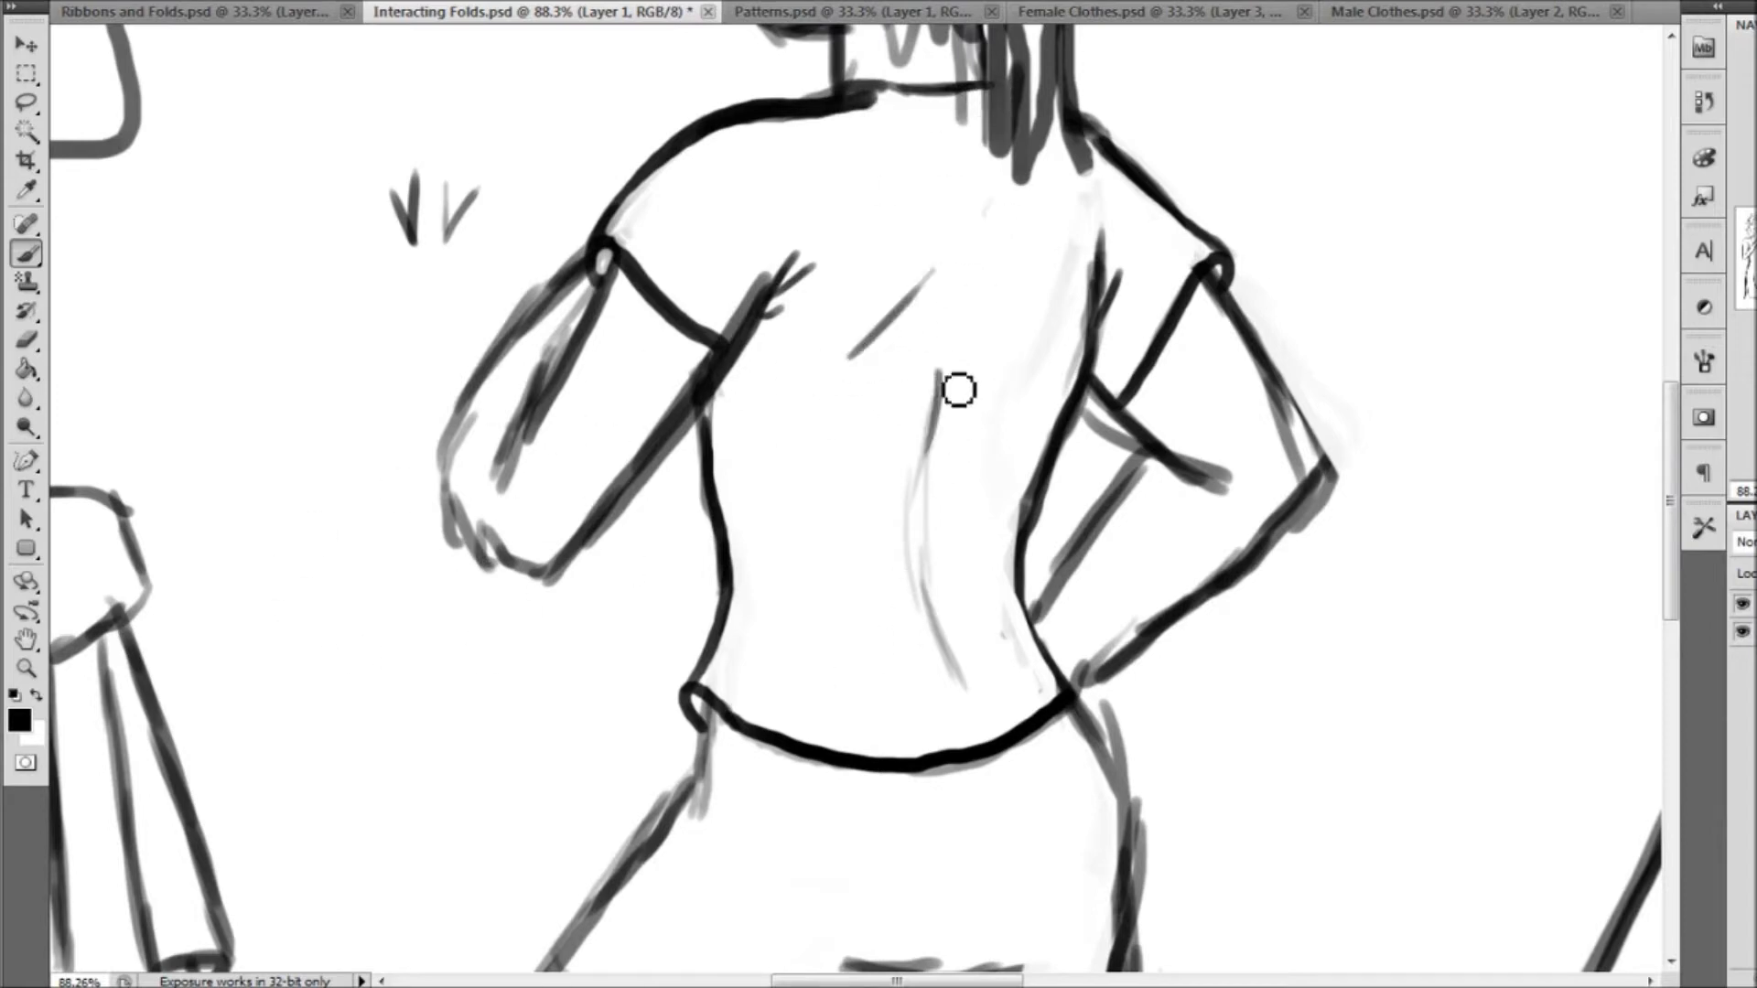
{"action": "key", "text": "ctrl+z"}
{"action": "mouse_move", "coordinate": [880, 399]}
{"action": "left_mouse_down"}
{"action": "mouse_move", "coordinate": [915, 309]}
{"action": "mouse_move", "coordinate": [997, 392]}
{"action": "left_mouse_up"}
Draw a bold curved skirt hem across the back-view figure's thighs, with a turned-over curl at its left end
{"action": "left_click", "coordinate": [26, 668]}
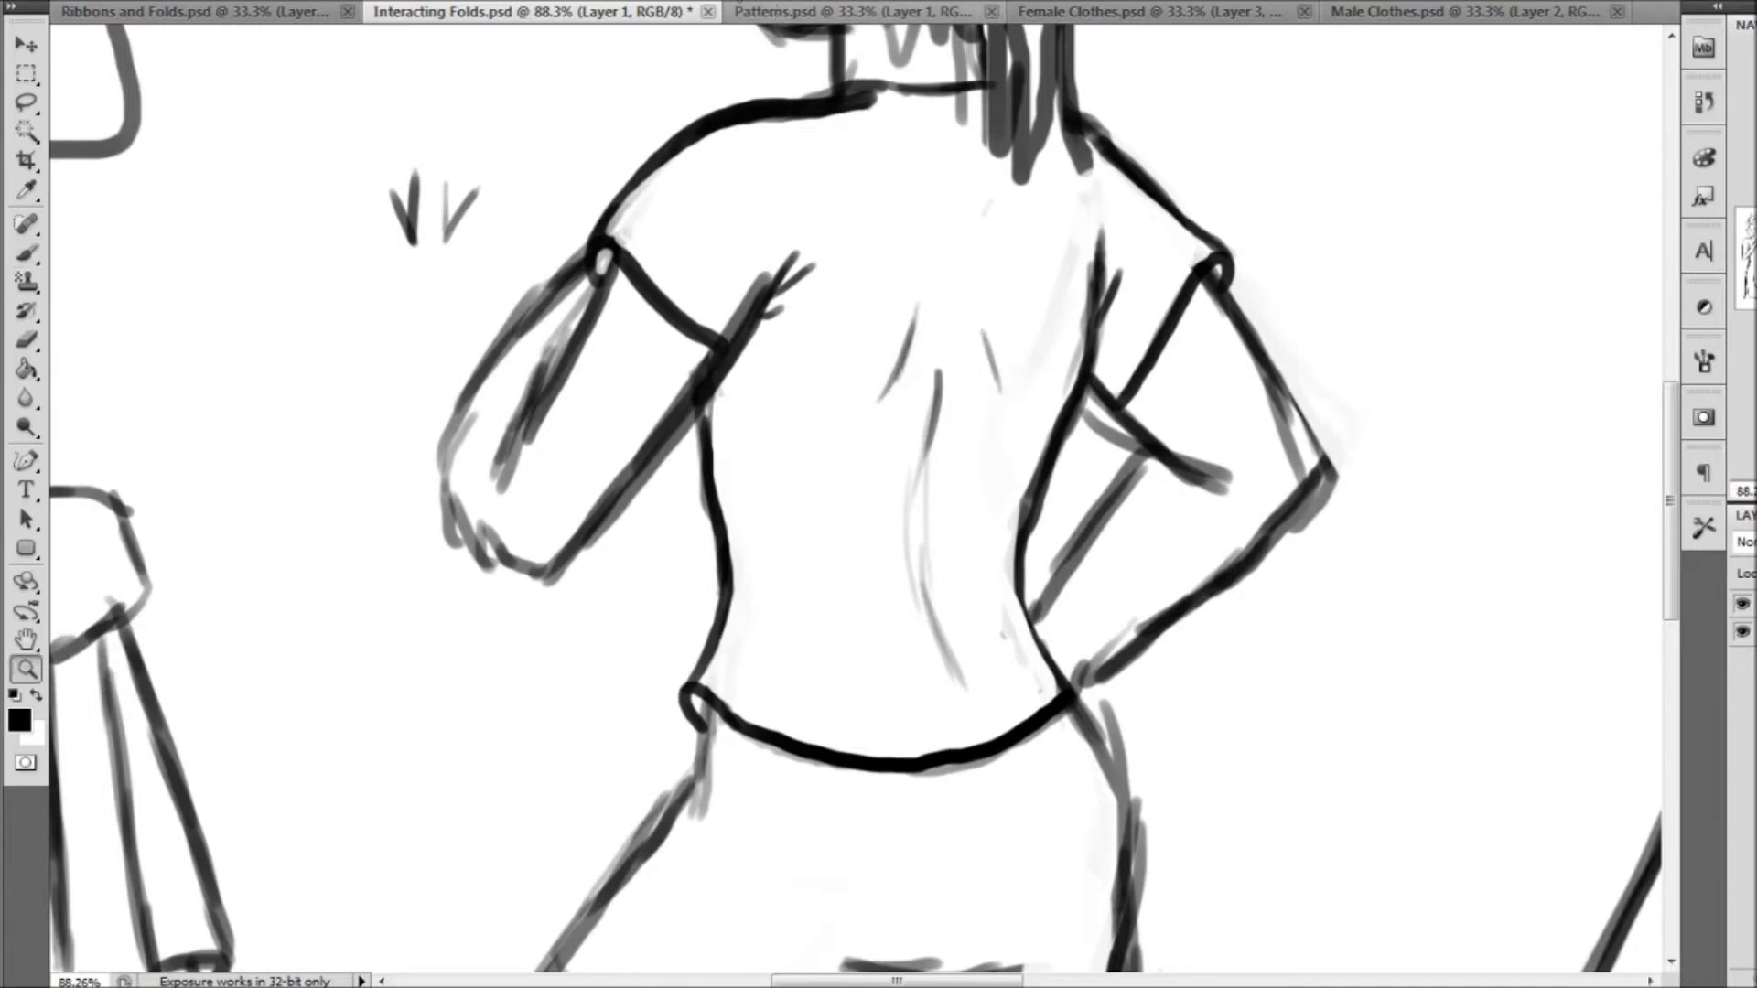
{"action": "key", "text": "ctrl+0"}
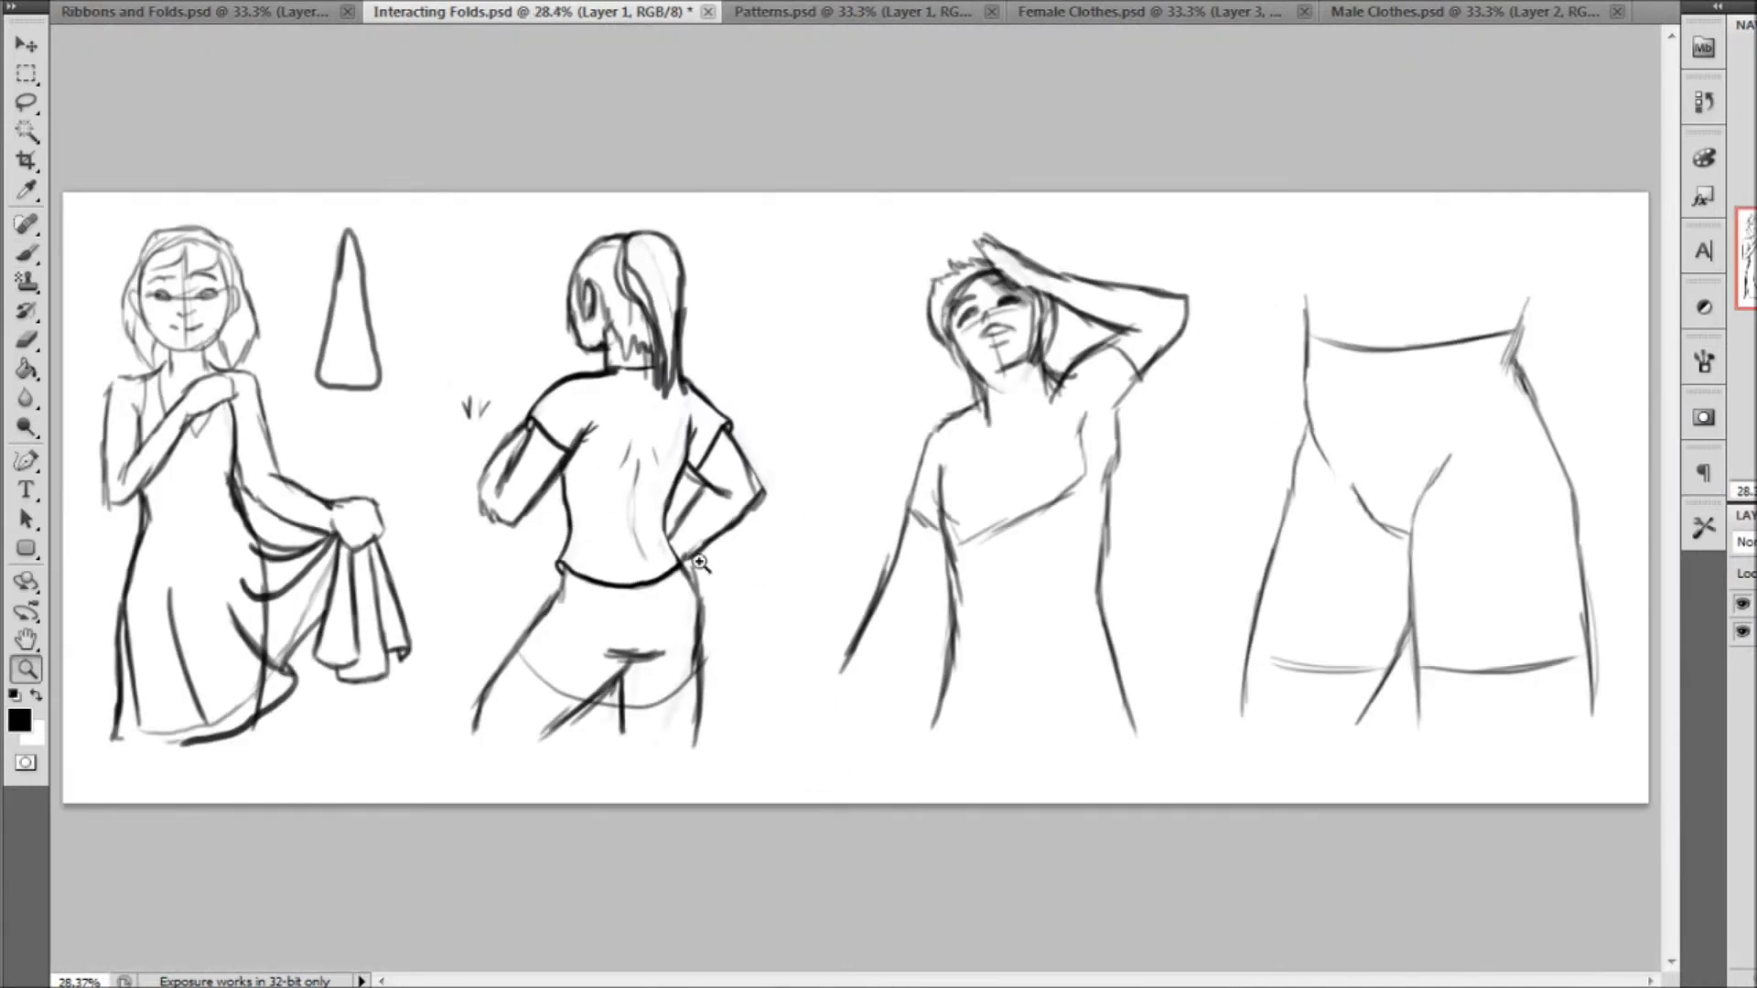
{"action": "left_click_drag", "start_coordinate": [832, 741], "coordinate": [828, 737]}
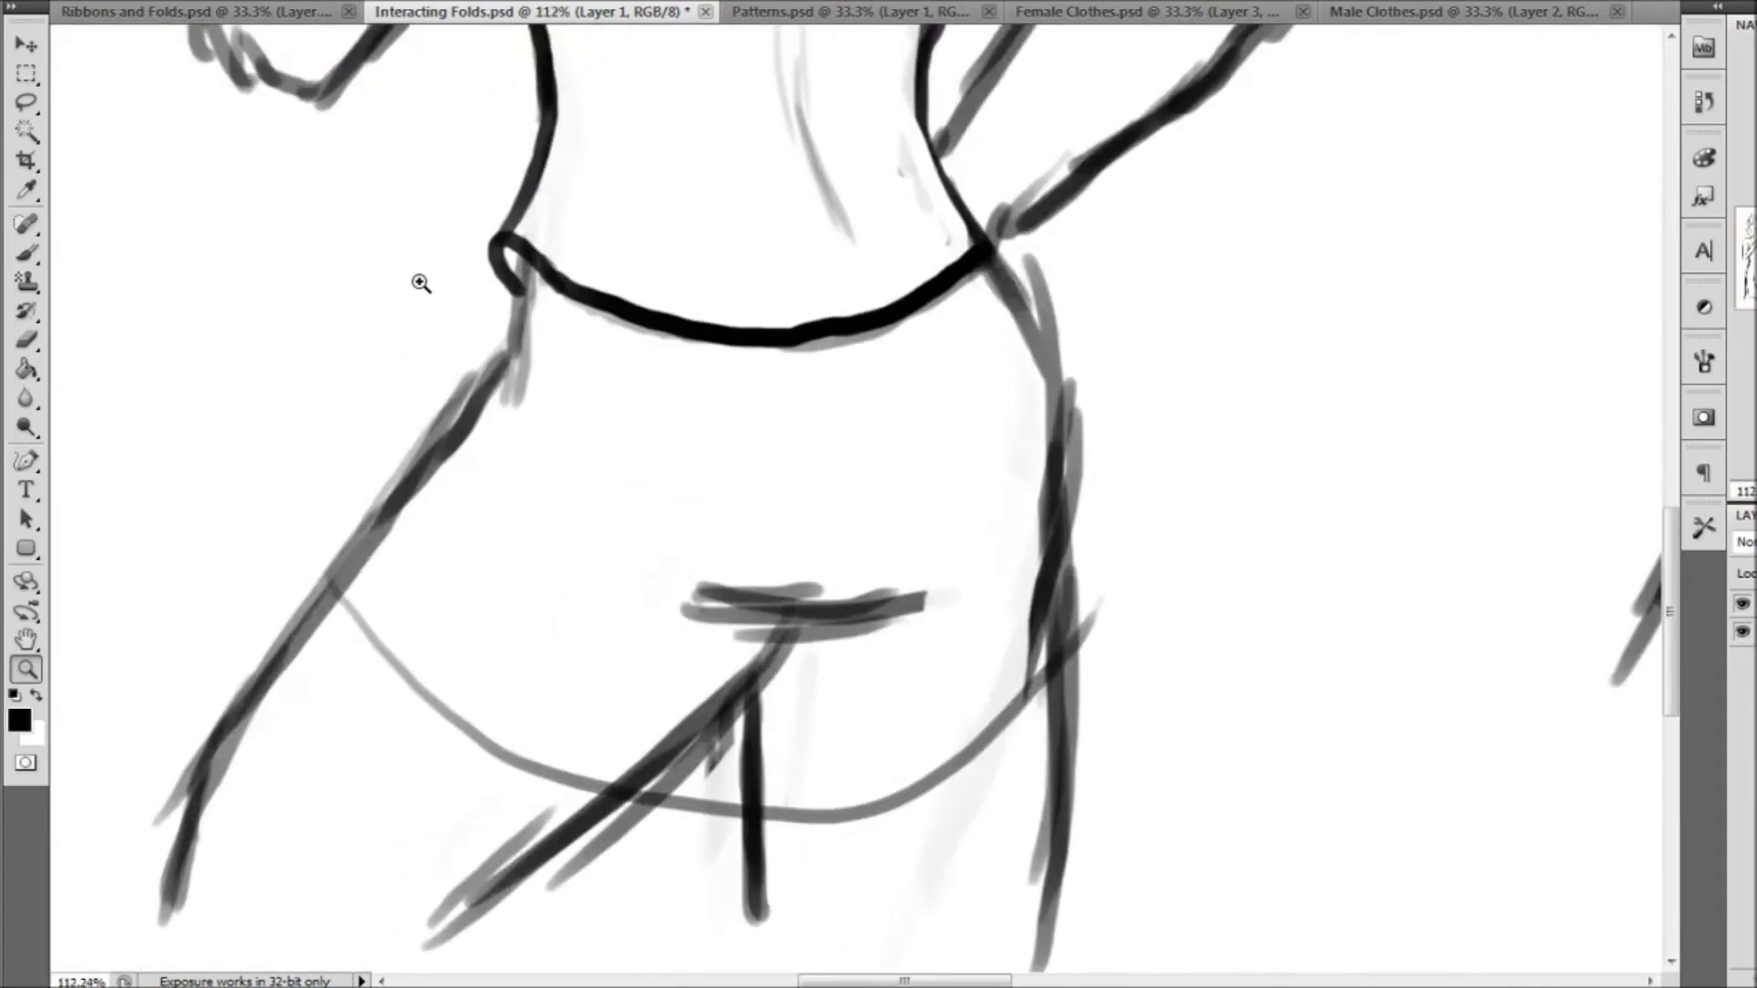
{"action": "left_click", "coordinate": [25, 262]}
{"action": "right_click", "coordinate": [80, 48]}
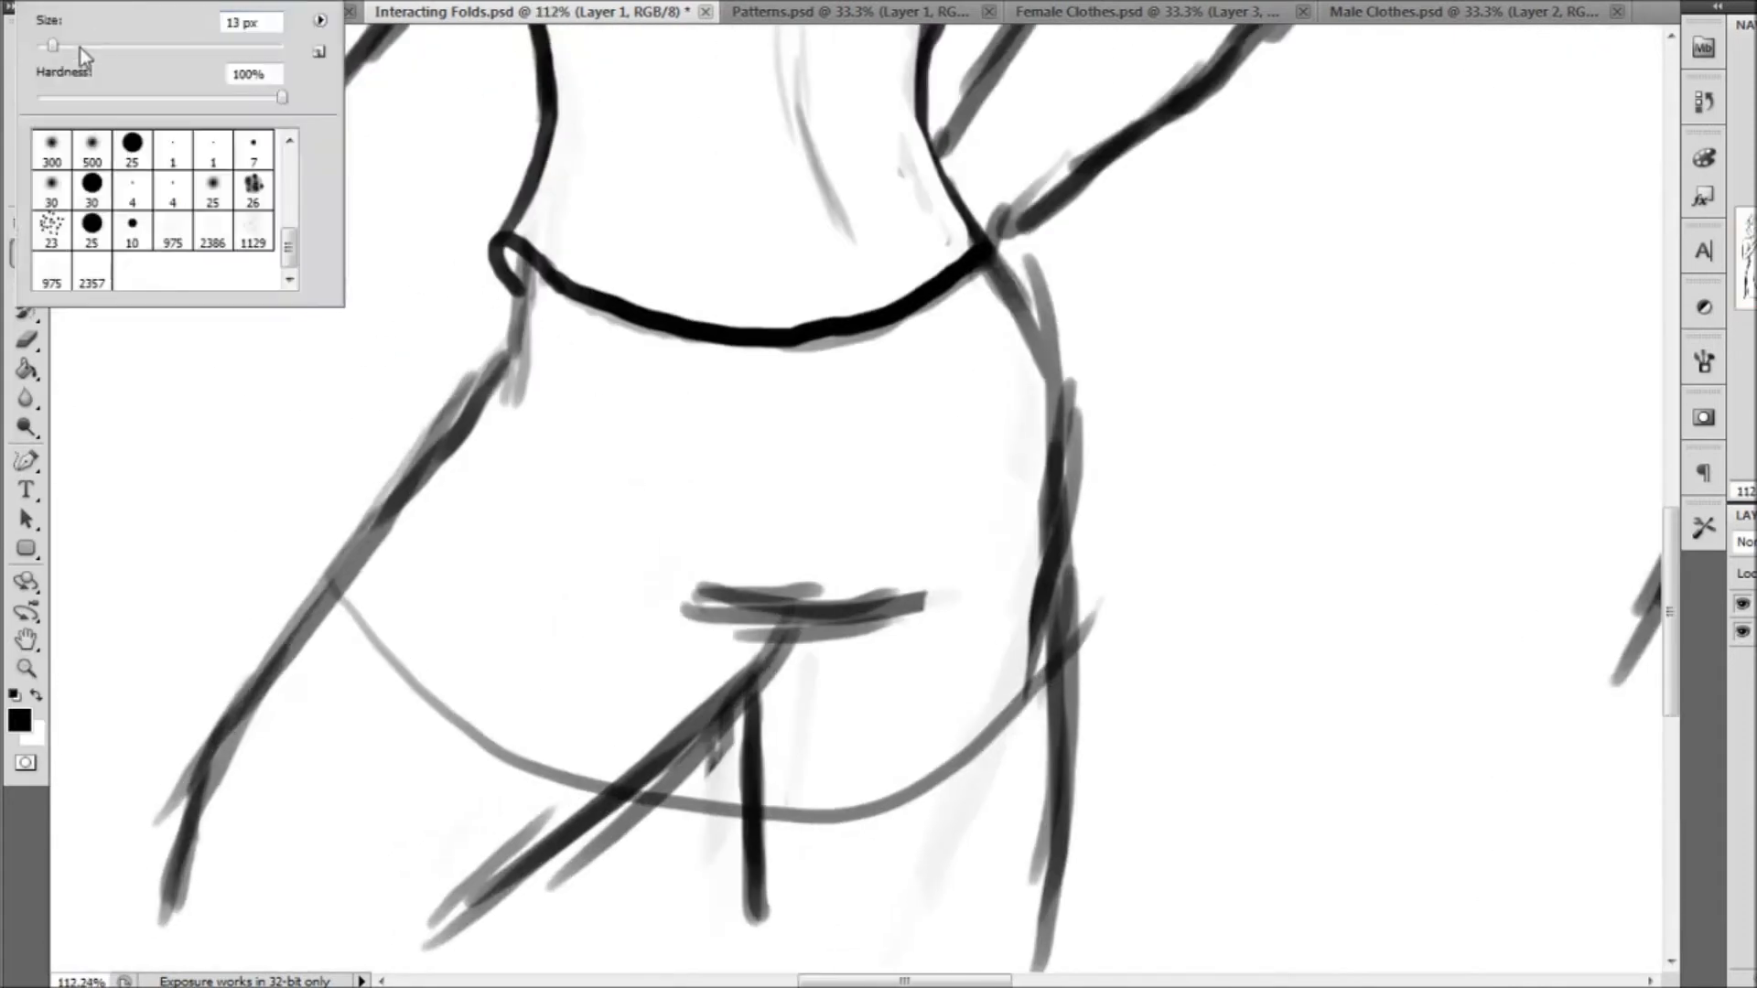
{"action": "left_click", "coordinate": [533, 266]}
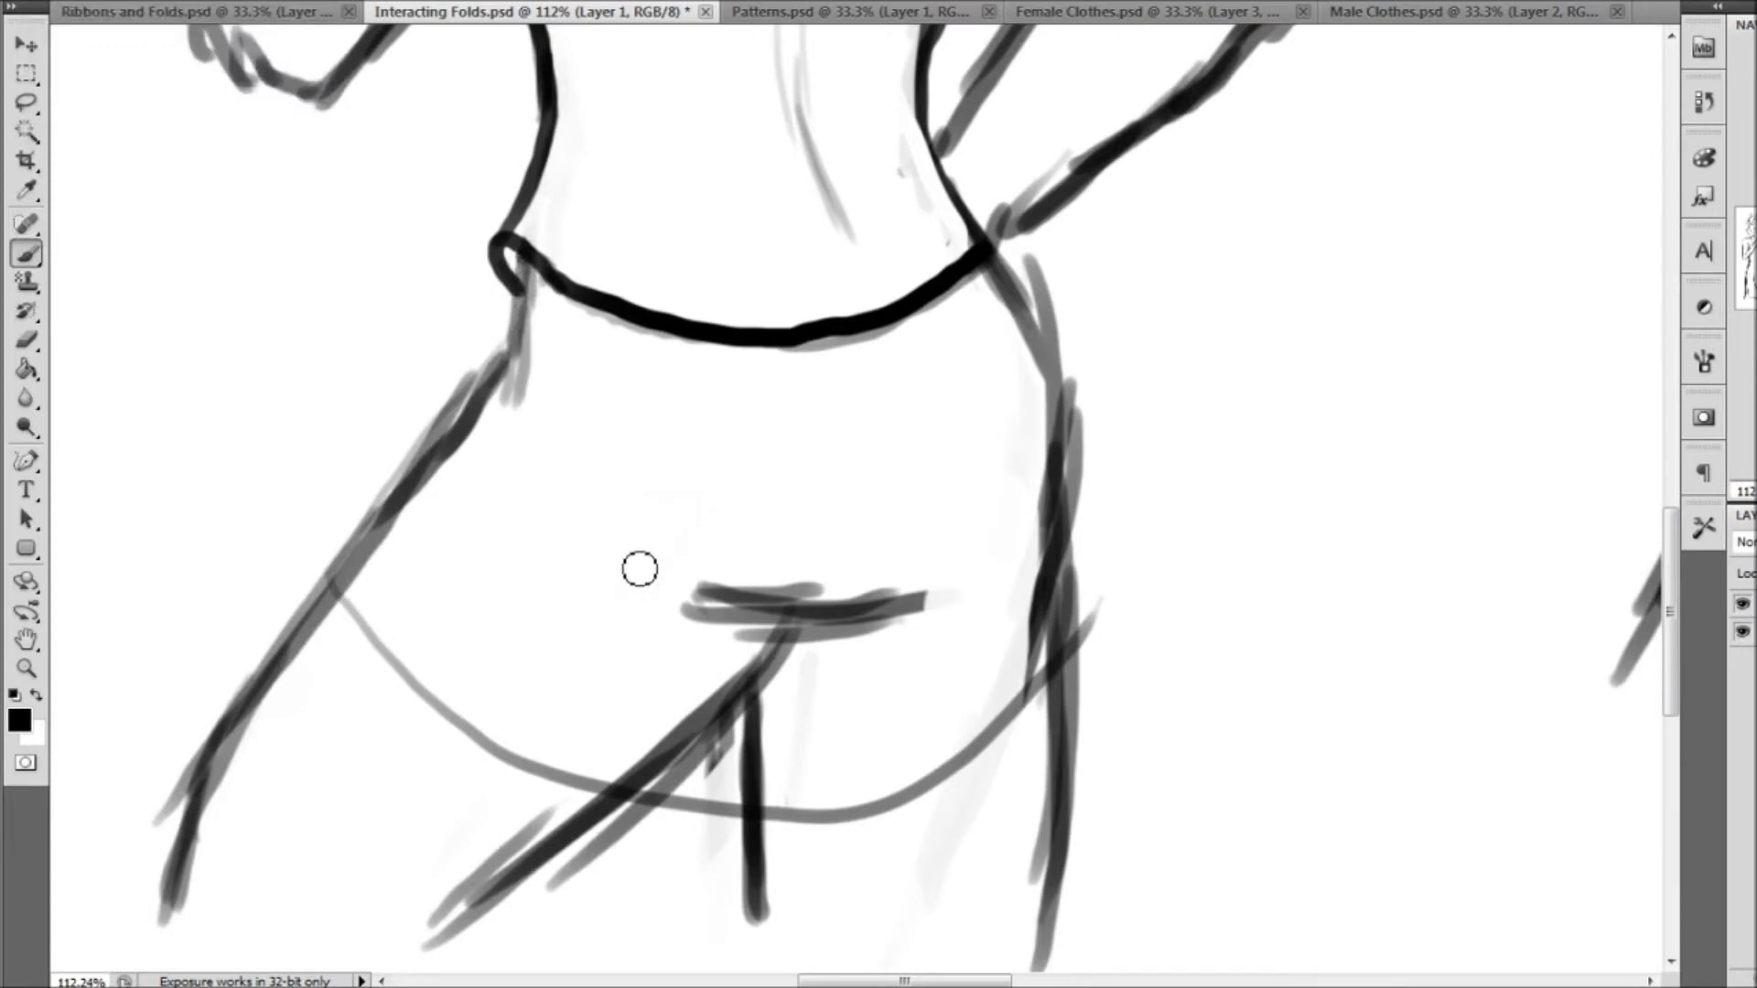
{"action": "mouse_move", "coordinate": [311, 605]}
{"action": "left_mouse_down"}
{"action": "mouse_move", "coordinate": [329, 559]}
{"action": "mouse_move", "coordinate": [463, 730]}
{"action": "mouse_move", "coordinate": [540, 782]}
{"action": "mouse_move", "coordinate": [635, 805]}
{"action": "mouse_move", "coordinate": [753, 817]}
{"action": "mouse_move", "coordinate": [898, 795]}
{"action": "mouse_move", "coordinate": [1089, 676]}
{"action": "left_mouse_up"}
{"action": "left_click_drag", "start_coordinate": [316, 567], "coordinate": [480, 384]}
{"action": "key", "text": "ctrl+z"}
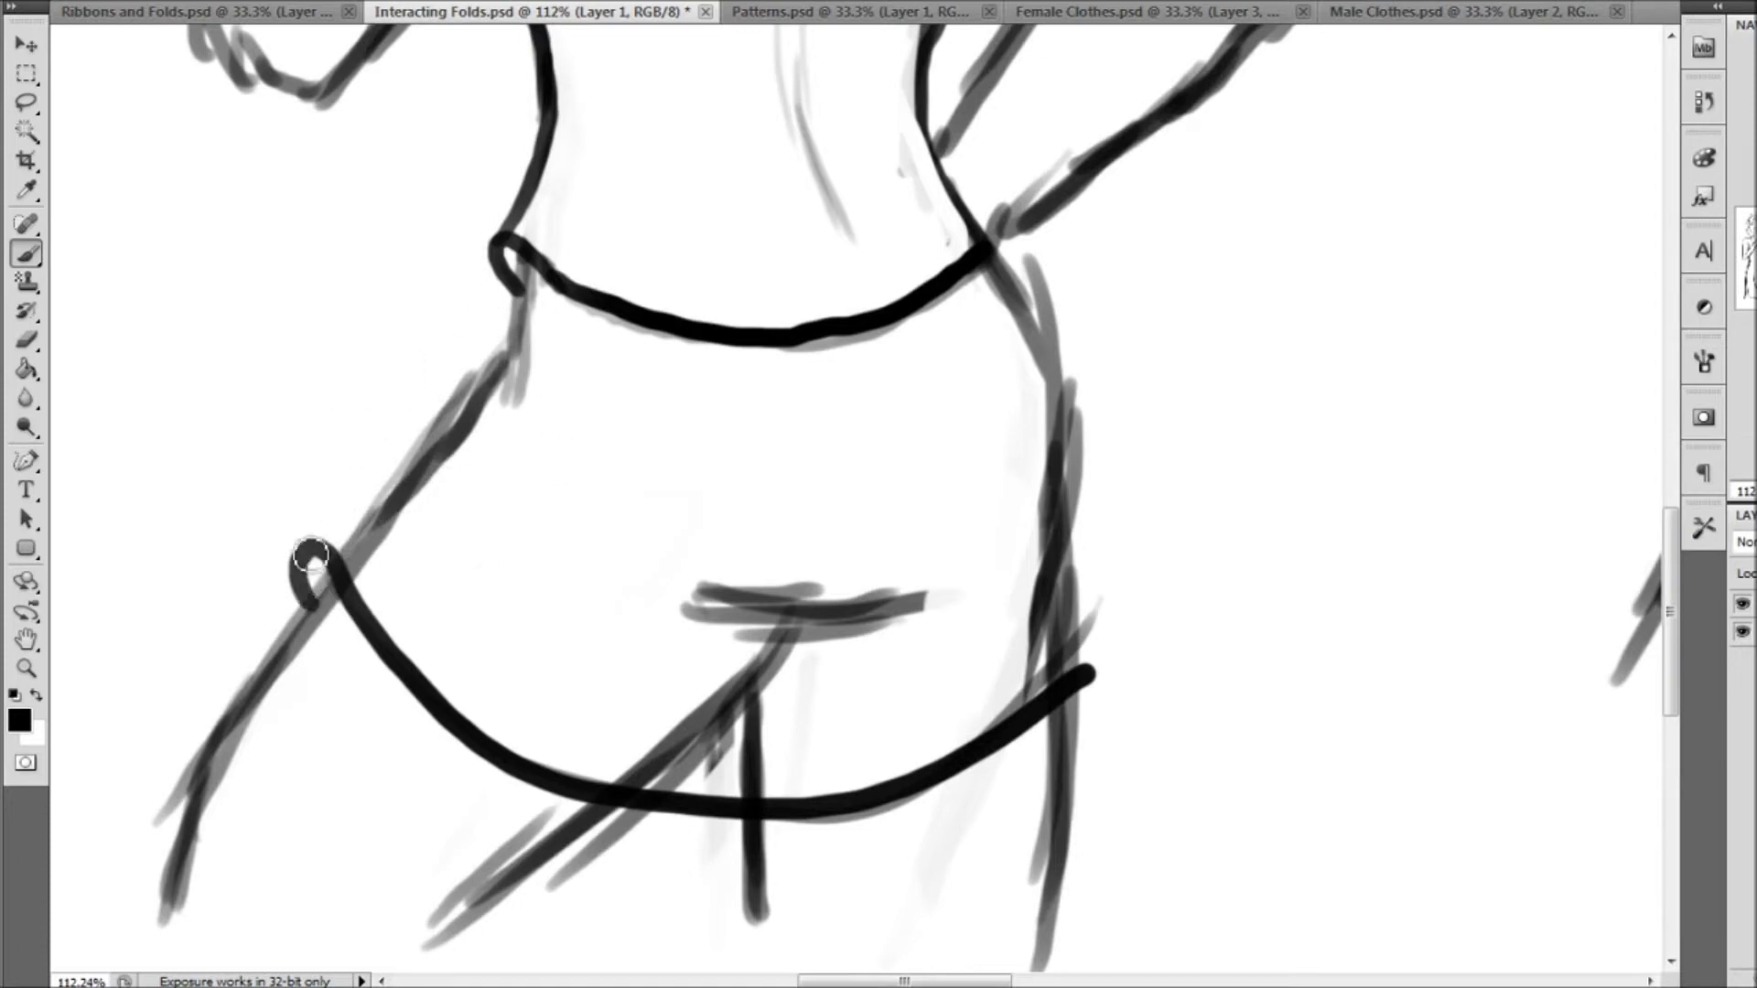
Outline both sides of the skirt from the shirt hem down to the skirt hem with a 10 px brush
{"action": "right_click", "coordinate": [58, 52]}
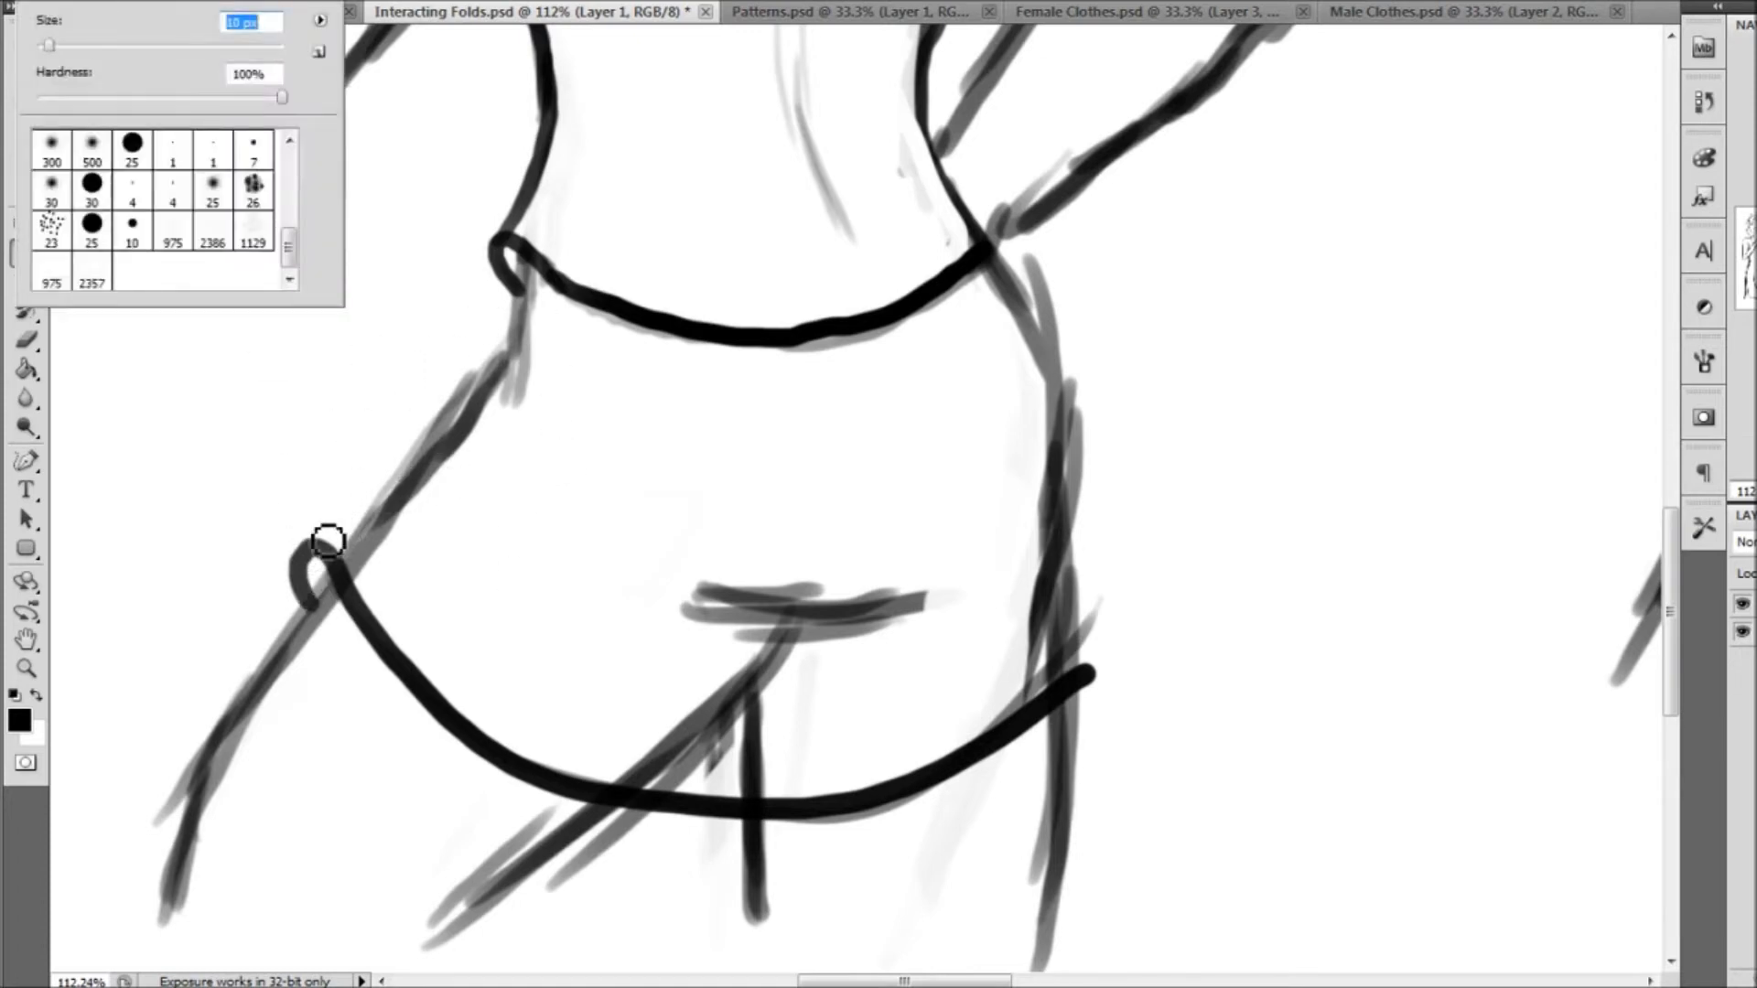
{"action": "left_click", "coordinate": [314, 577]}
{"action": "mouse_move", "coordinate": [310, 562]}
{"action": "left_mouse_down"}
{"action": "mouse_move", "coordinate": [443, 429]}
{"action": "mouse_move", "coordinate": [530, 274]}
{"action": "left_mouse_up"}
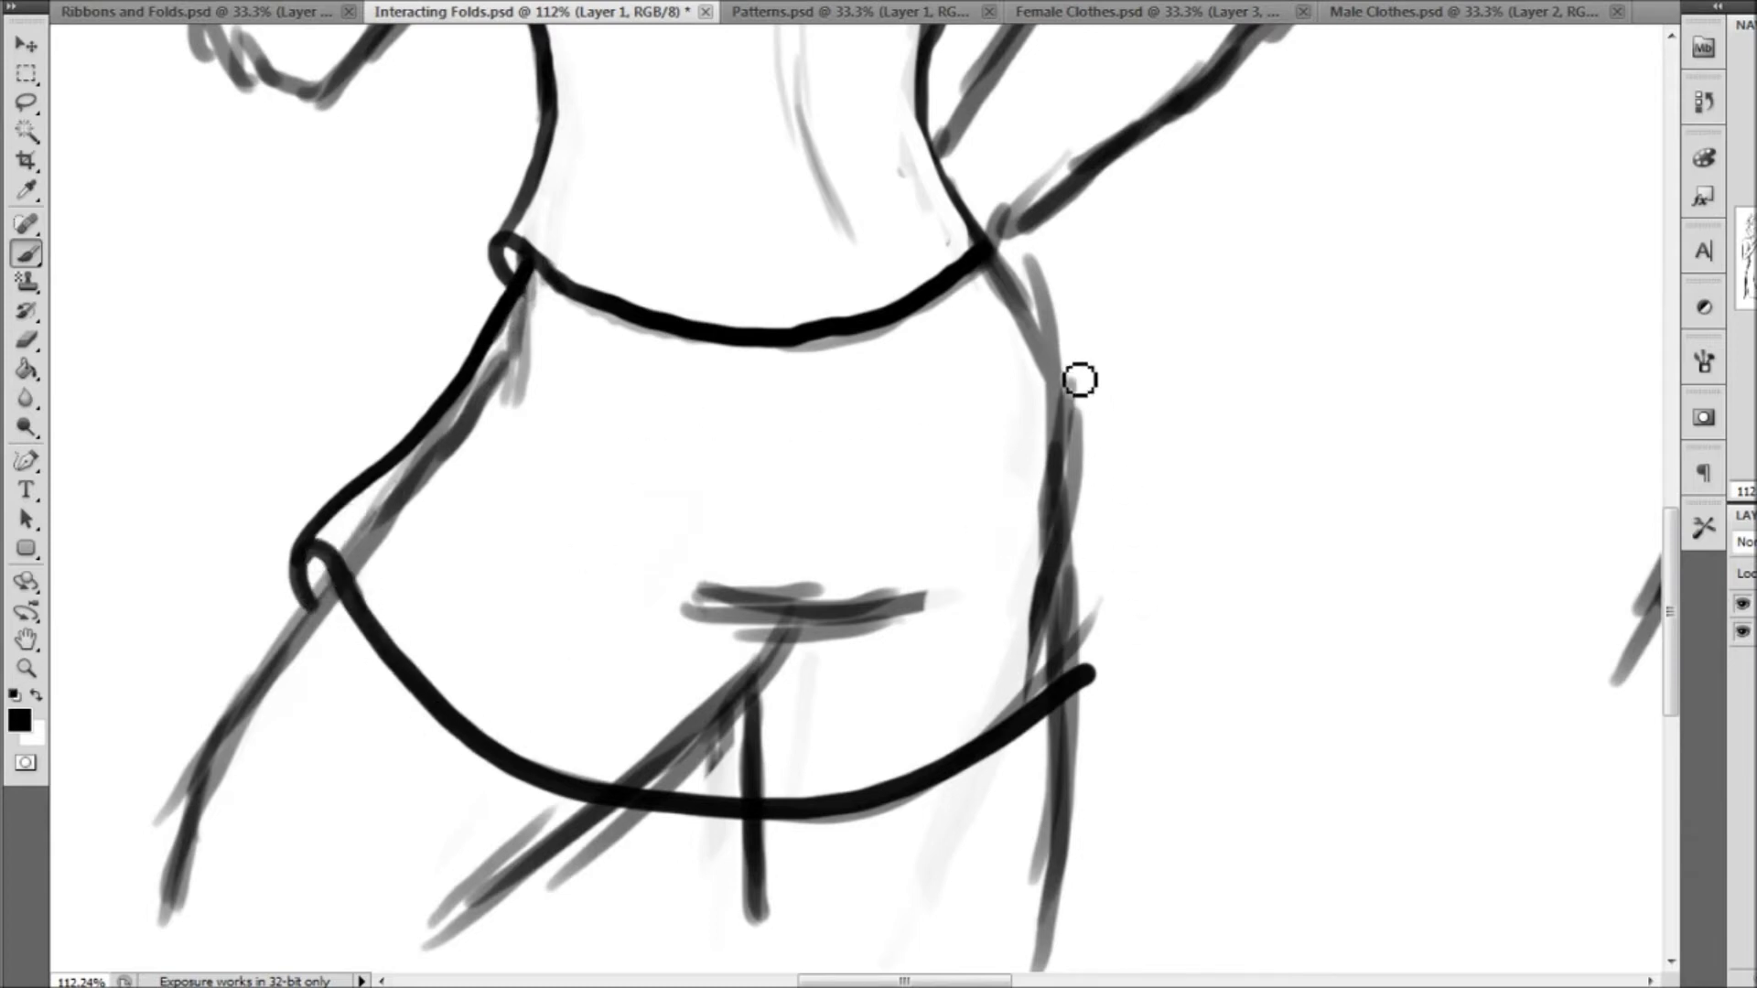
{"action": "mouse_move", "coordinate": [1000, 265]}
{"action": "left_mouse_down"}
{"action": "mouse_move", "coordinate": [1090, 433]}
{"action": "mouse_move", "coordinate": [1101, 679]}
{"action": "left_mouse_up"}
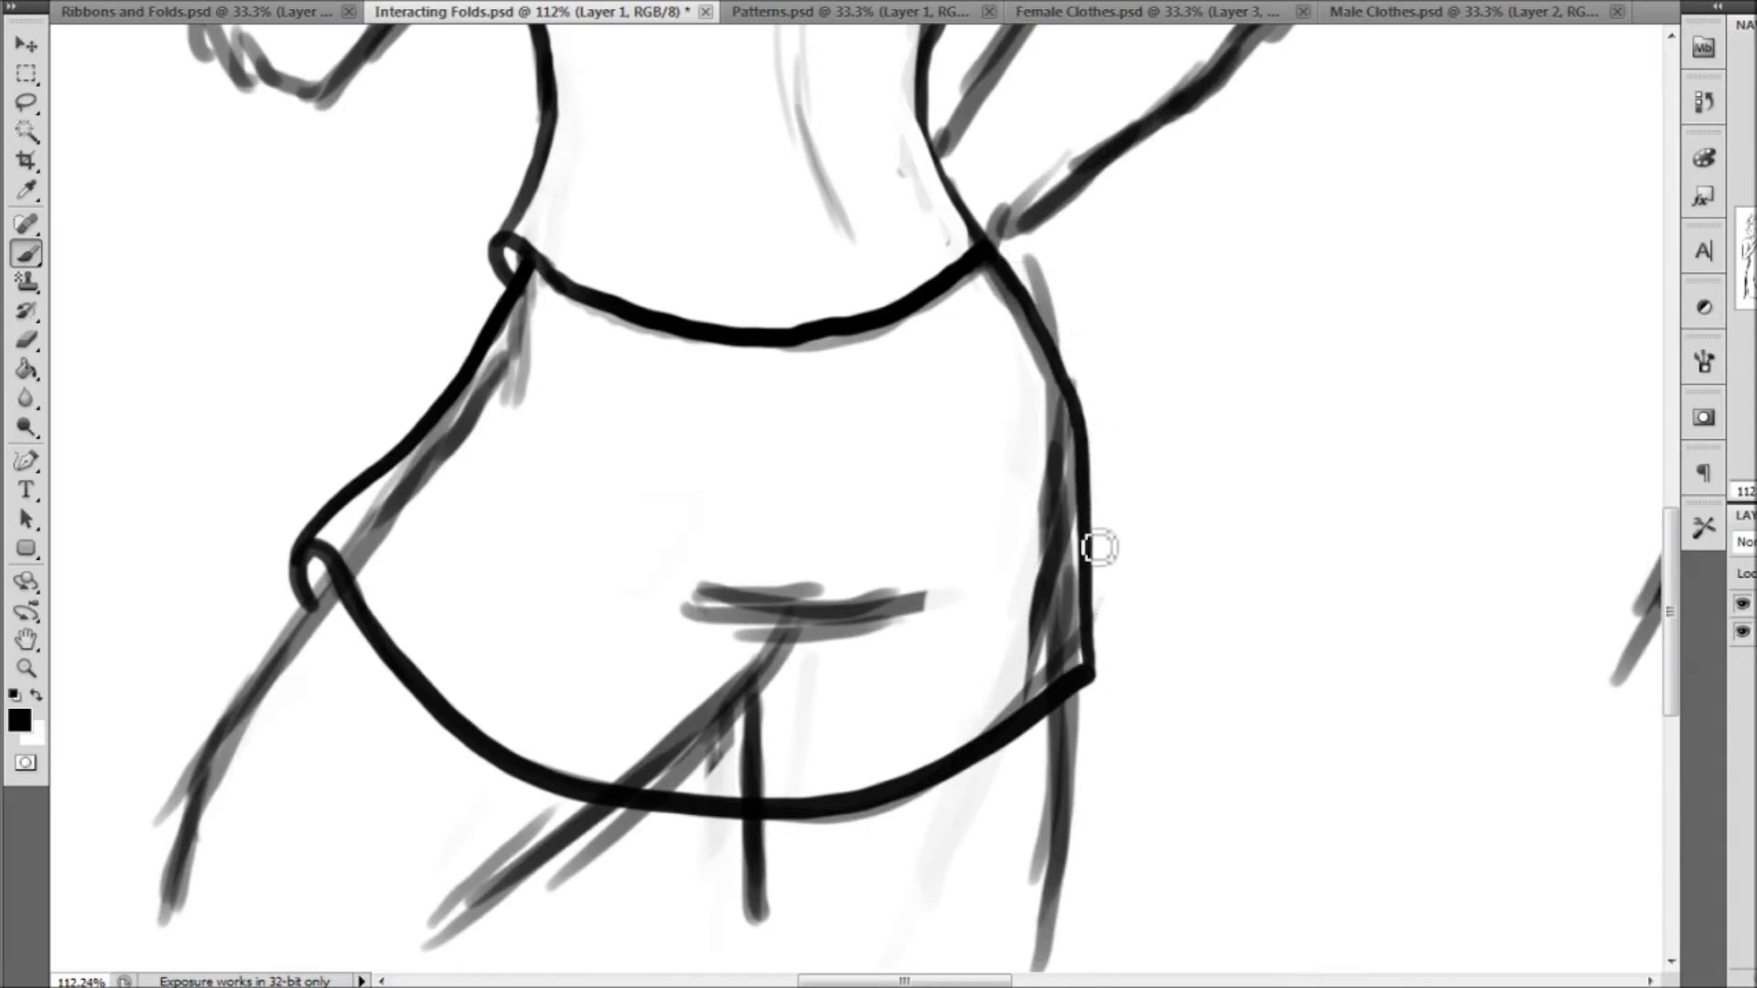
Erase the old hip, buttock and leg sketch lines inside the skirt and along its outer edges
{"action": "left_click", "coordinate": [27, 341]}
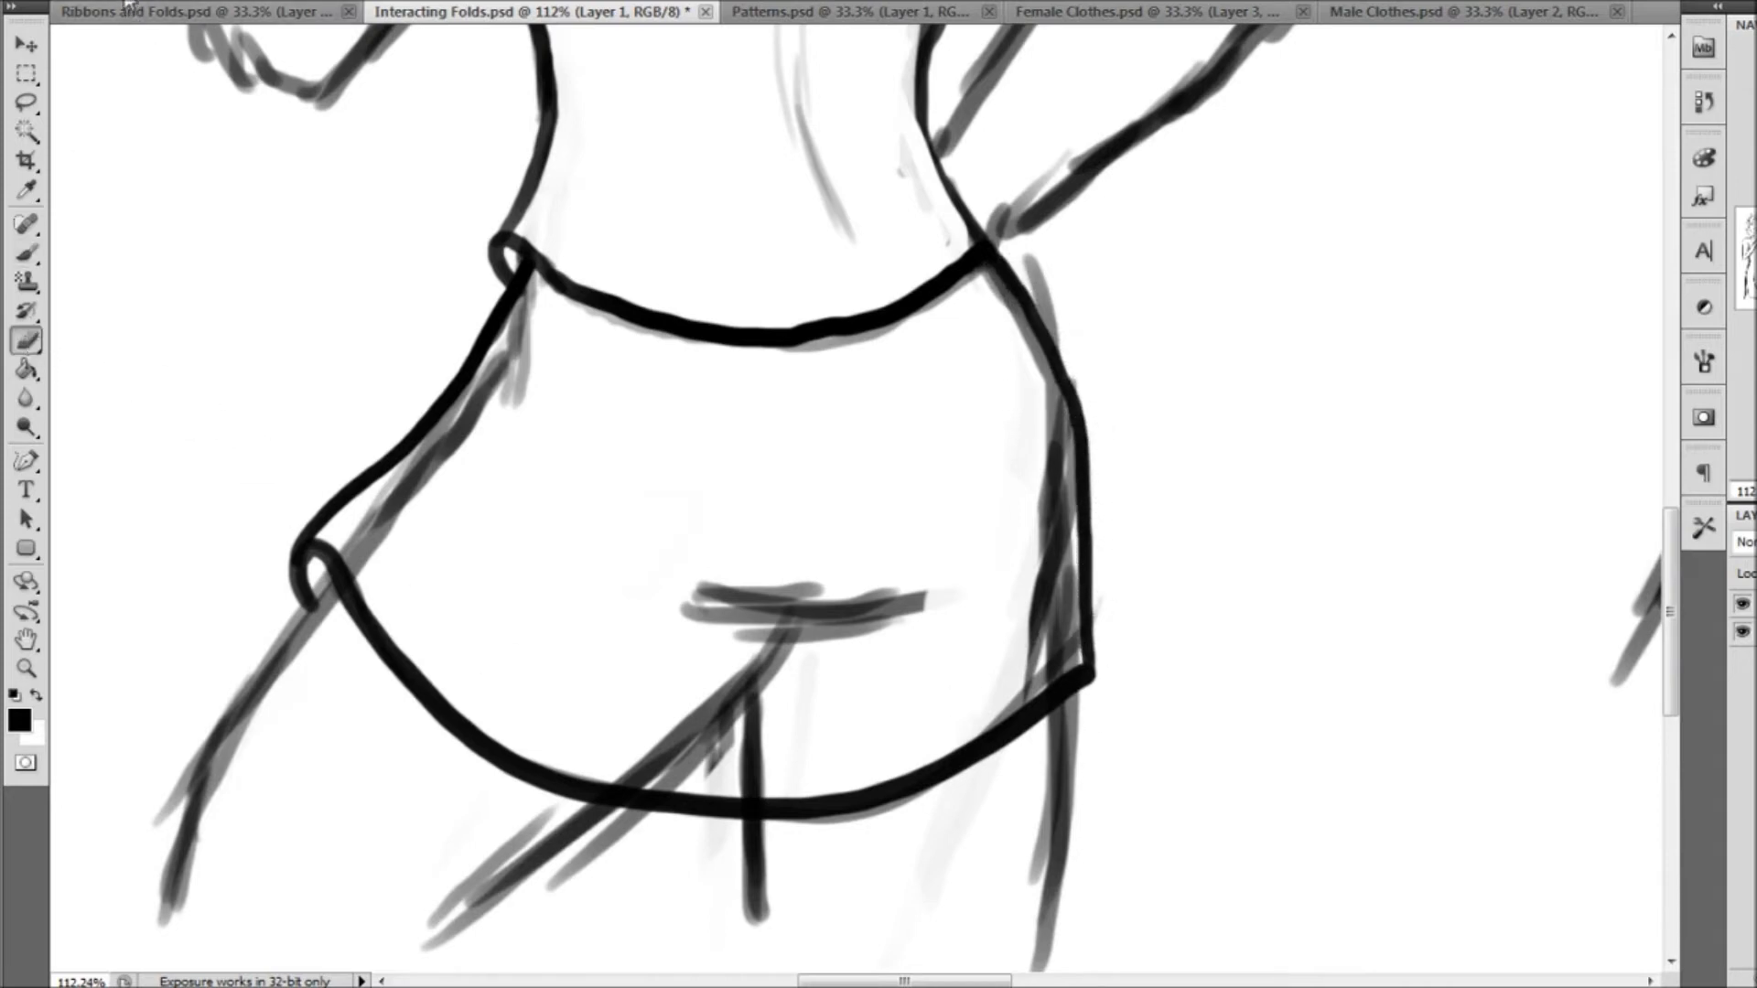
{"action": "right_click", "coordinate": [65, 37]}
{"action": "mouse_move", "coordinate": [535, 284]}
{"action": "left_mouse_down"}
{"action": "mouse_move", "coordinate": [478, 417]}
{"action": "mouse_move", "coordinate": [520, 336]}
{"action": "mouse_move", "coordinate": [360, 553]}
{"action": "mouse_move", "coordinate": [529, 383]}
{"action": "left_mouse_up"}
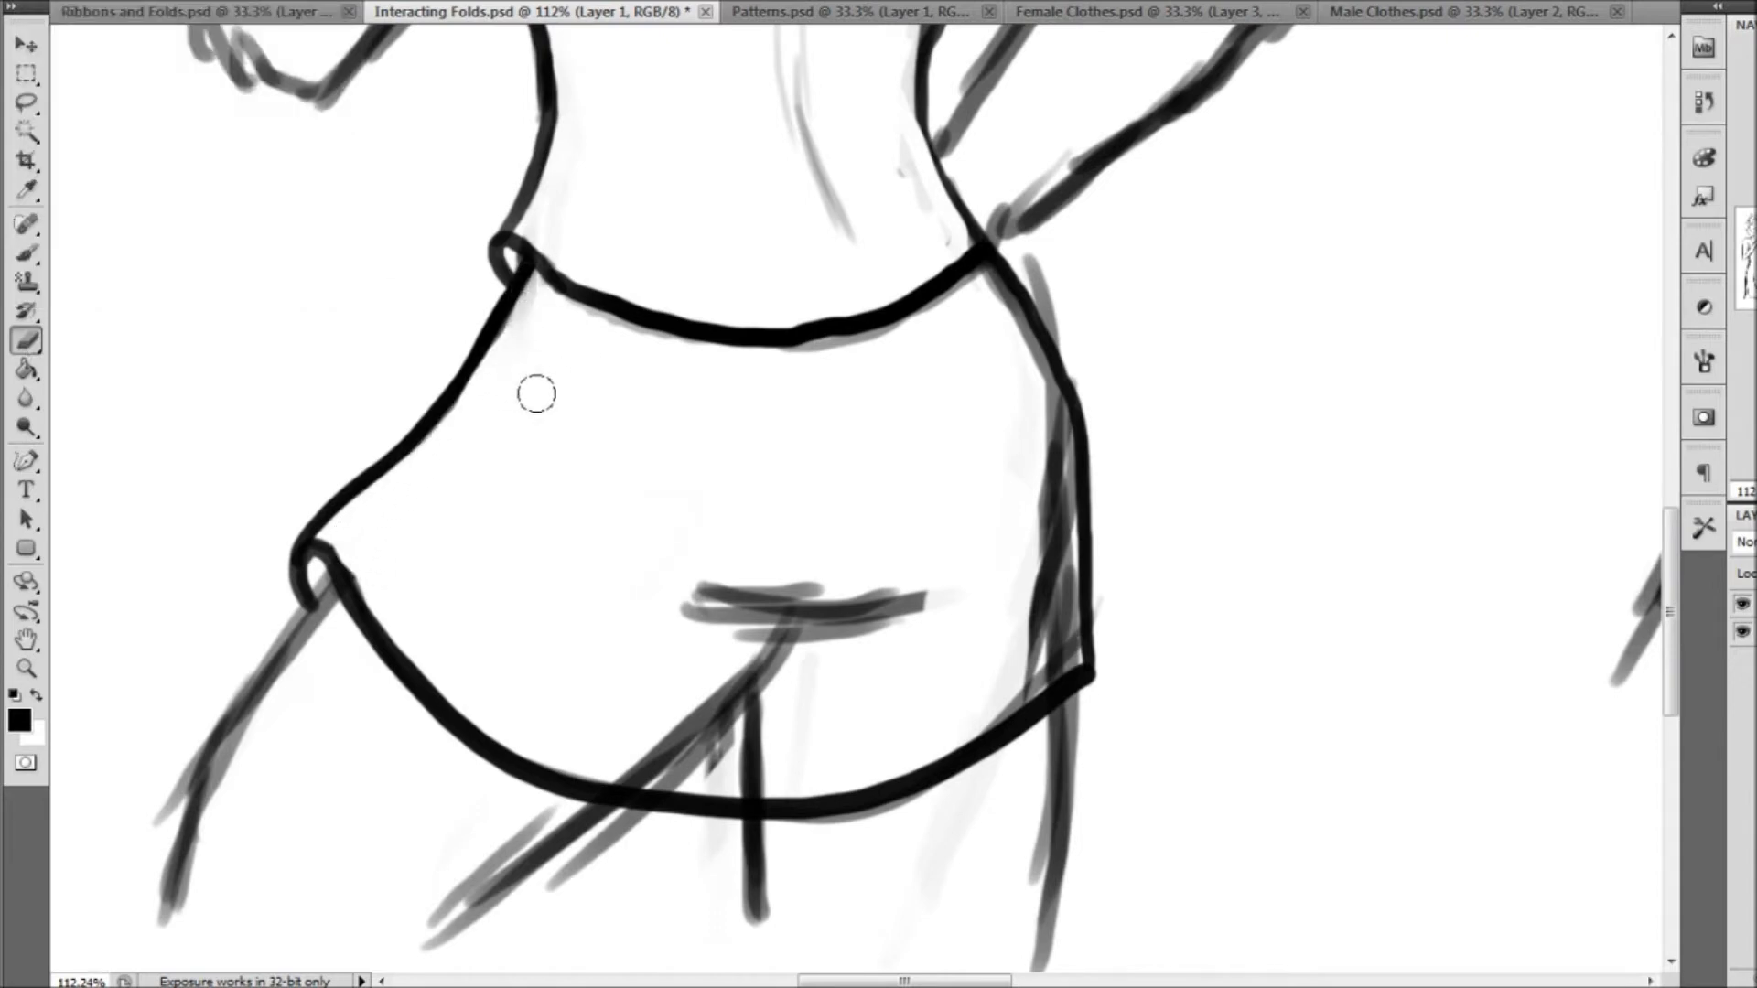
{"action": "mouse_move", "coordinate": [621, 752]}
{"action": "left_mouse_down"}
{"action": "mouse_move", "coordinate": [743, 771]}
{"action": "mouse_move", "coordinate": [721, 743]}
{"action": "mouse_move", "coordinate": [806, 683]}
{"action": "mouse_move", "coordinate": [690, 661]}
{"action": "mouse_move", "coordinate": [803, 605]}
{"action": "mouse_move", "coordinate": [745, 636]}
{"action": "mouse_move", "coordinate": [996, 649]}
{"action": "mouse_move", "coordinate": [981, 697]}
{"action": "mouse_move", "coordinate": [1046, 653]}
{"action": "mouse_move", "coordinate": [1054, 442]}
{"action": "mouse_move", "coordinate": [966, 309]}
{"action": "left_mouse_up"}
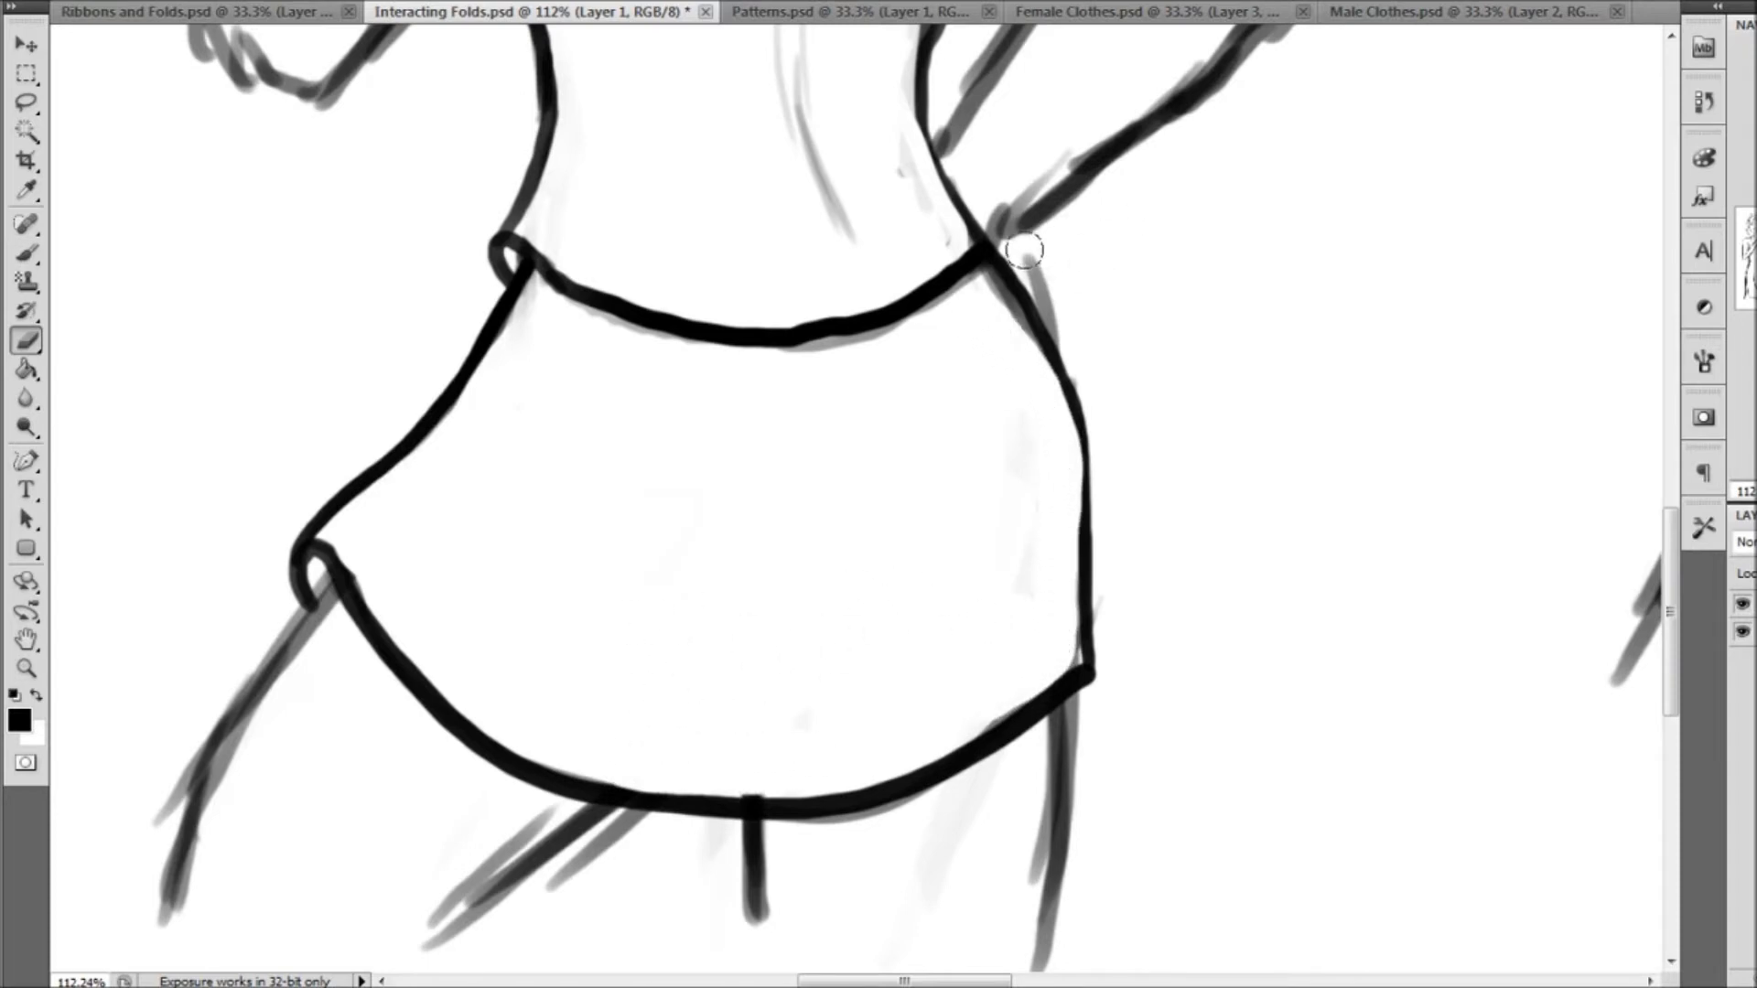
{"action": "left_click_drag", "start_coordinate": [1027, 250], "coordinate": [1085, 348]}
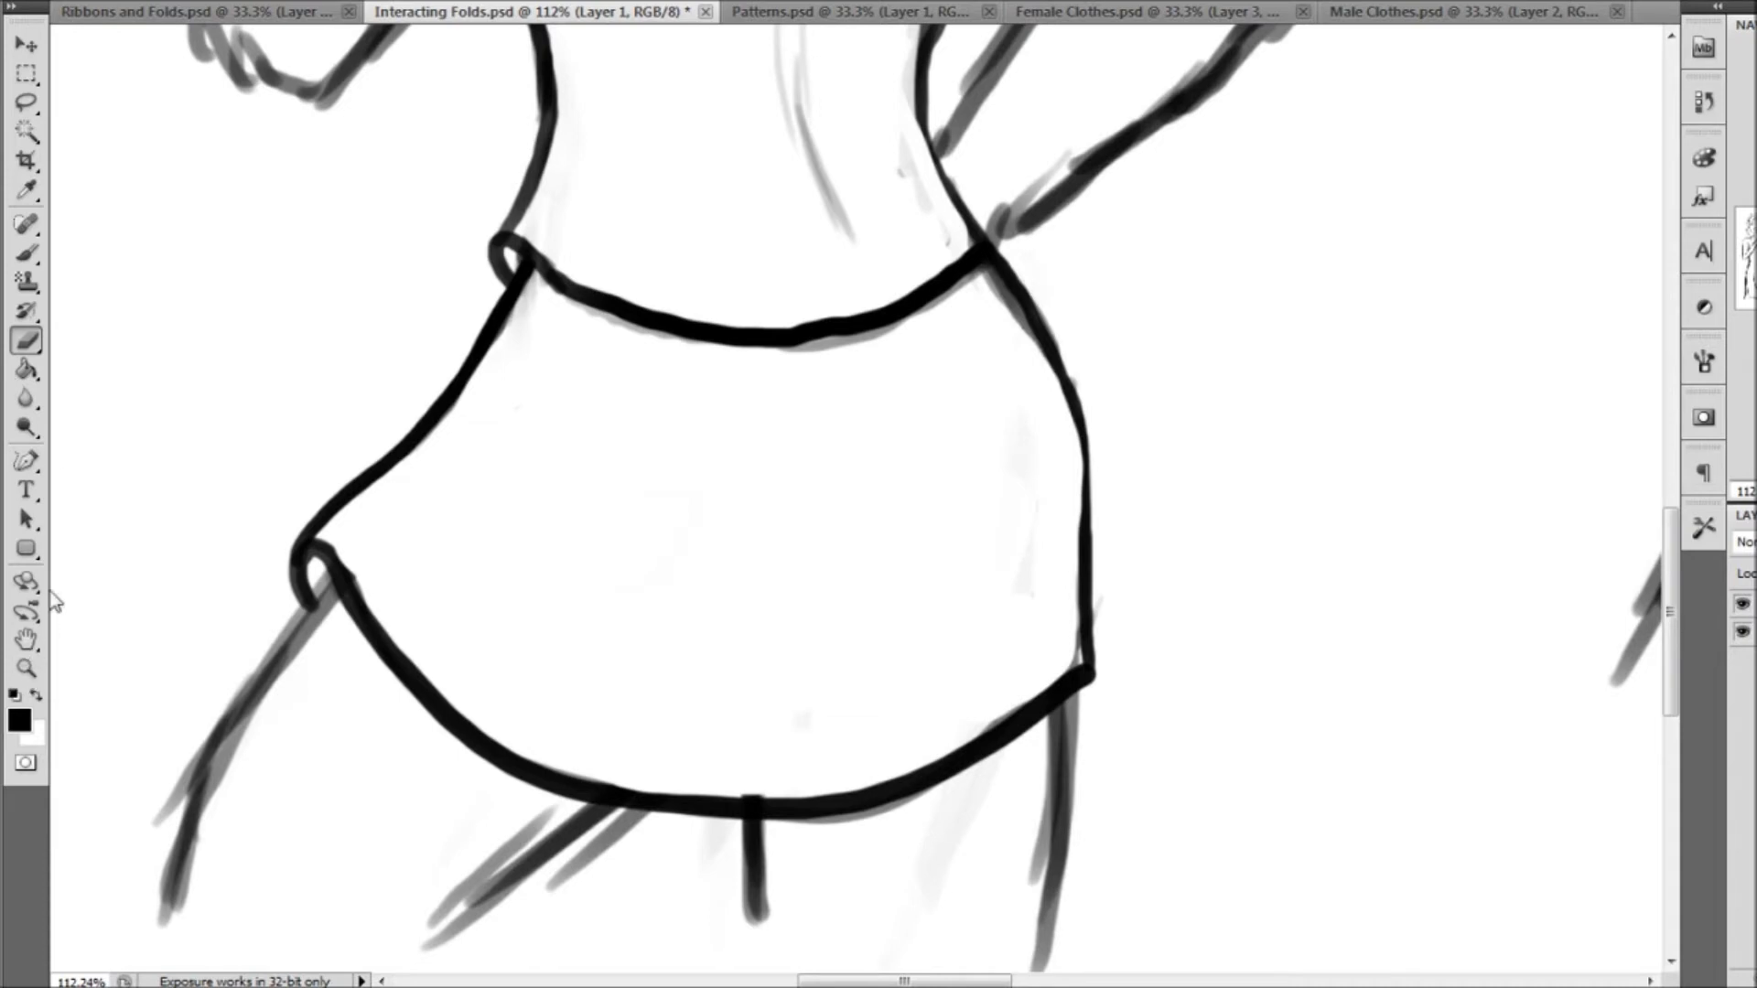
Draw two short curved fold lines in the middle of the skirt
{"action": "left_click", "coordinate": [27, 254]}
{"action": "mouse_move", "coordinate": [740, 729]}
{"action": "left_mouse_down"}
{"action": "mouse_move", "coordinate": [817, 643]}
{"action": "mouse_move", "coordinate": [839, 539]}
{"action": "left_mouse_up"}
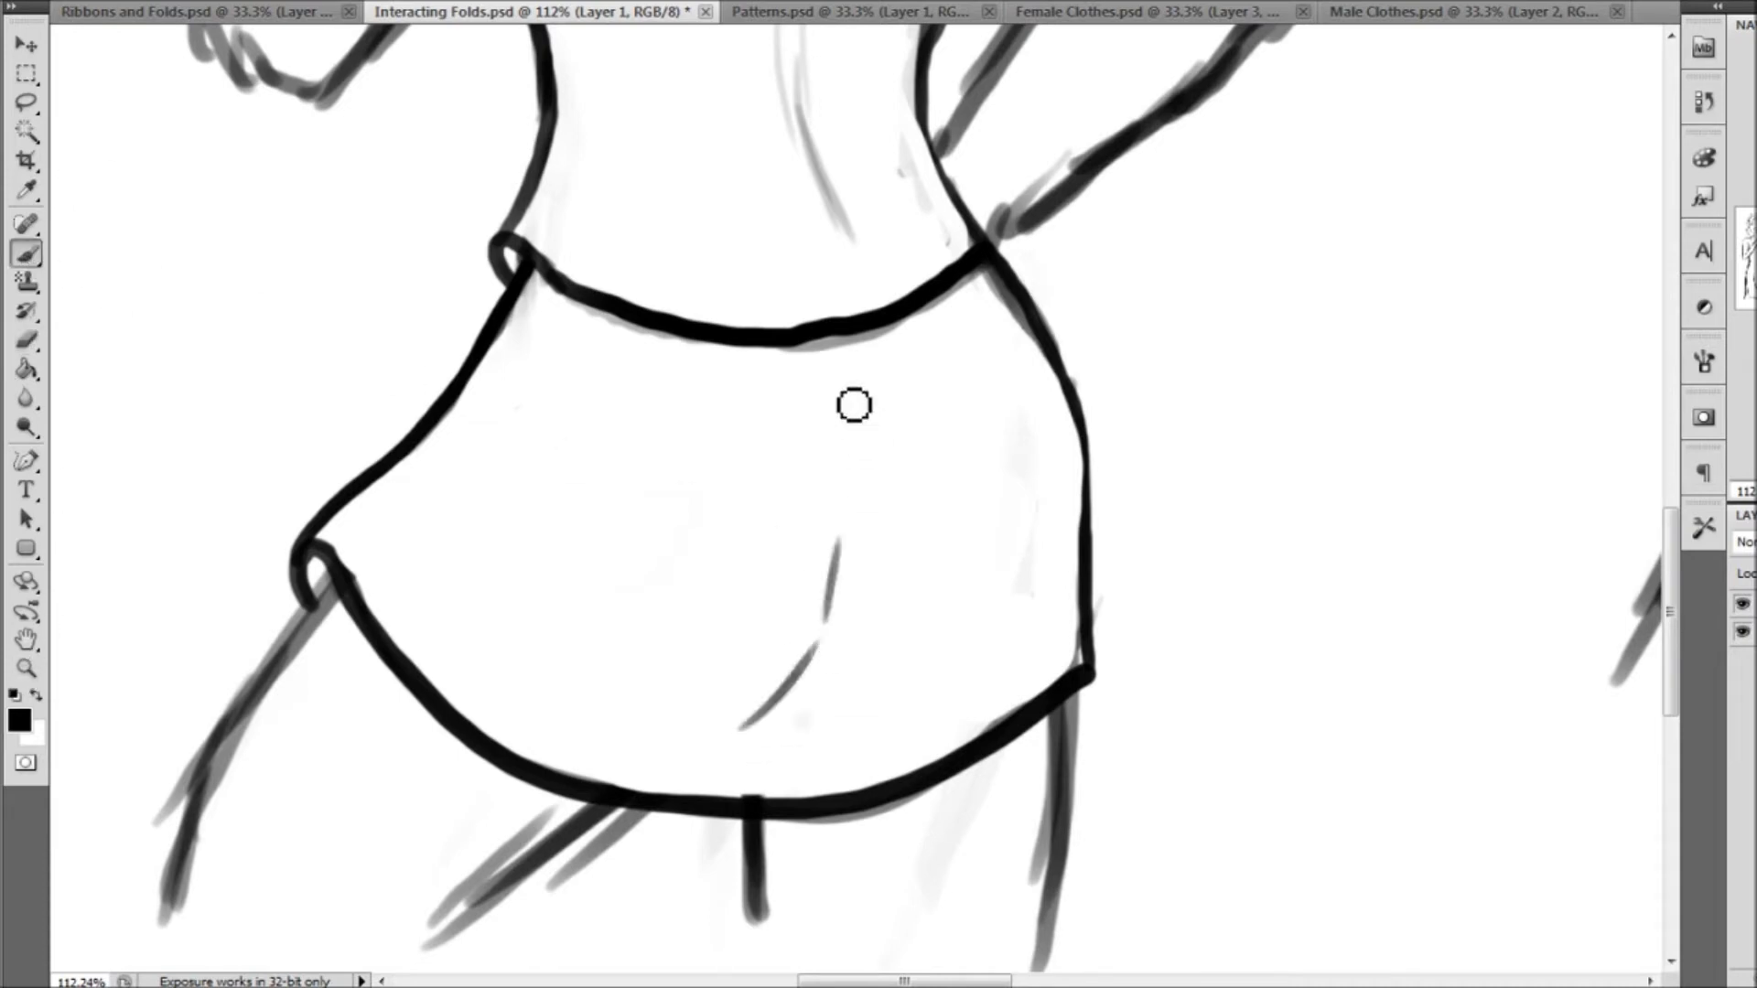
{"action": "left_click", "coordinate": [26, 668]}
{"action": "key", "text": "ctrl+0"}
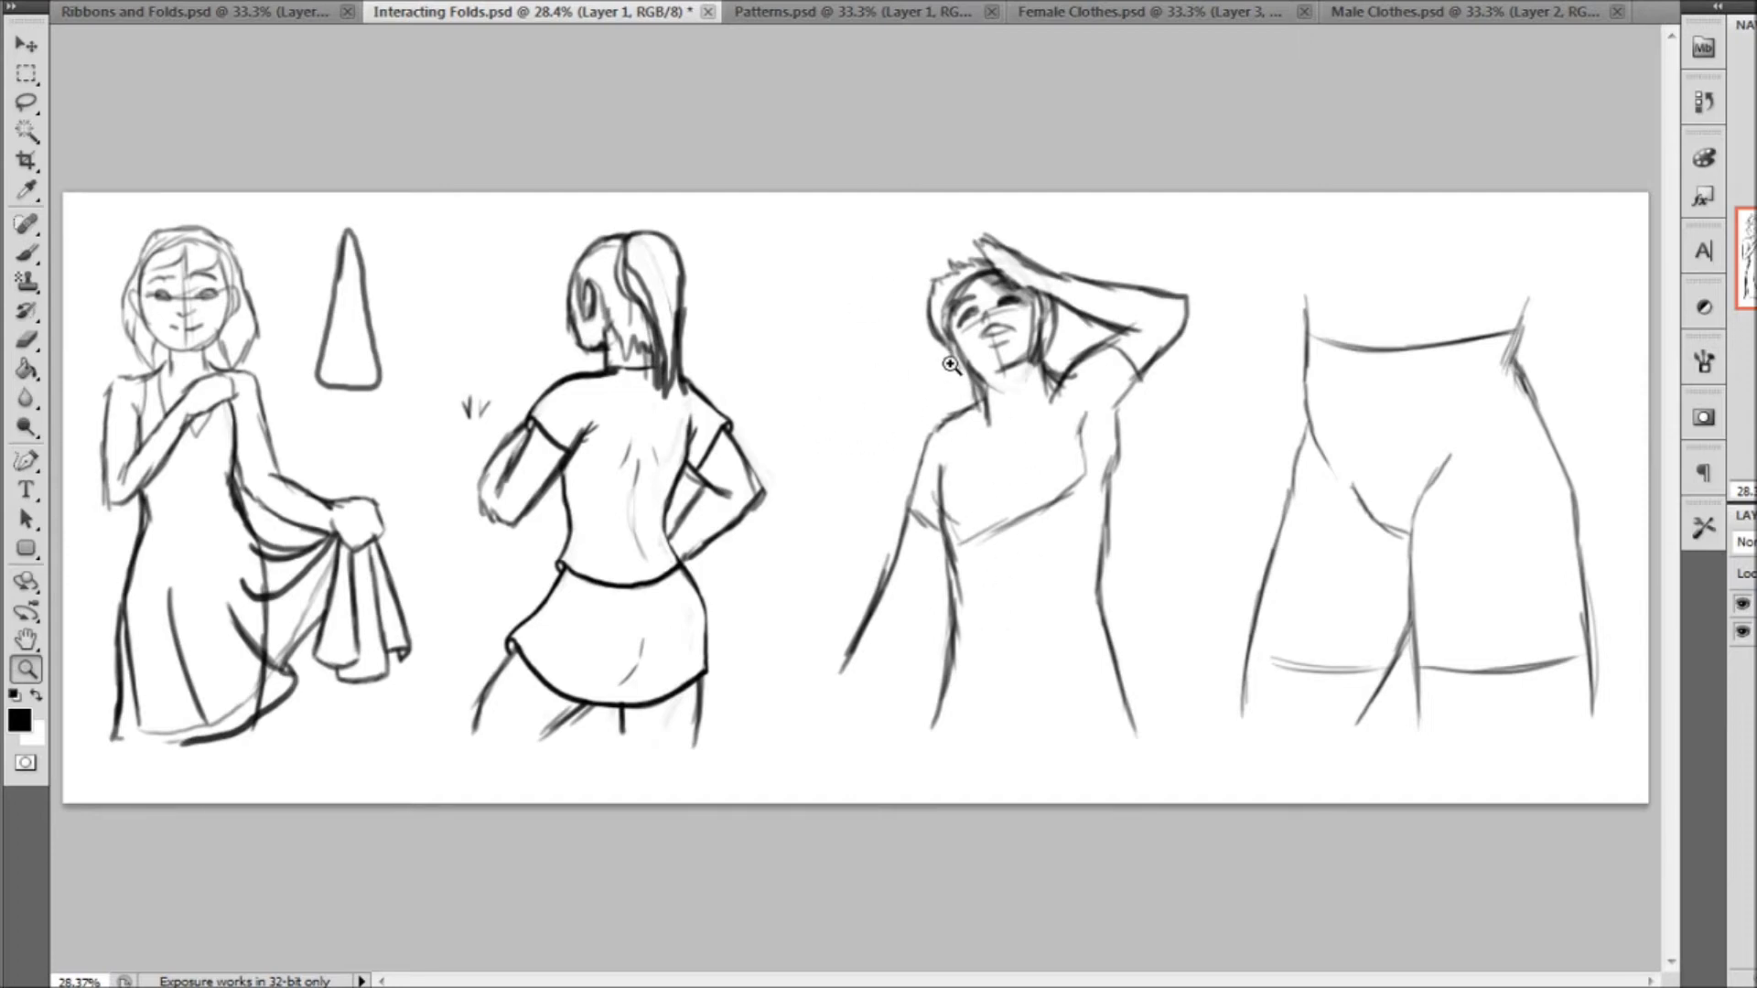
Draw a loose, wavy shirt hem wrapping around the raised-arm male figure's waist with a 12 px brush
{"action": "left_click_drag", "start_coordinate": [1405, 843], "coordinate": [1405, 843]}
{"action": "left_click", "coordinate": [27, 253]}
{"action": "right_click", "coordinate": [183, 51]}
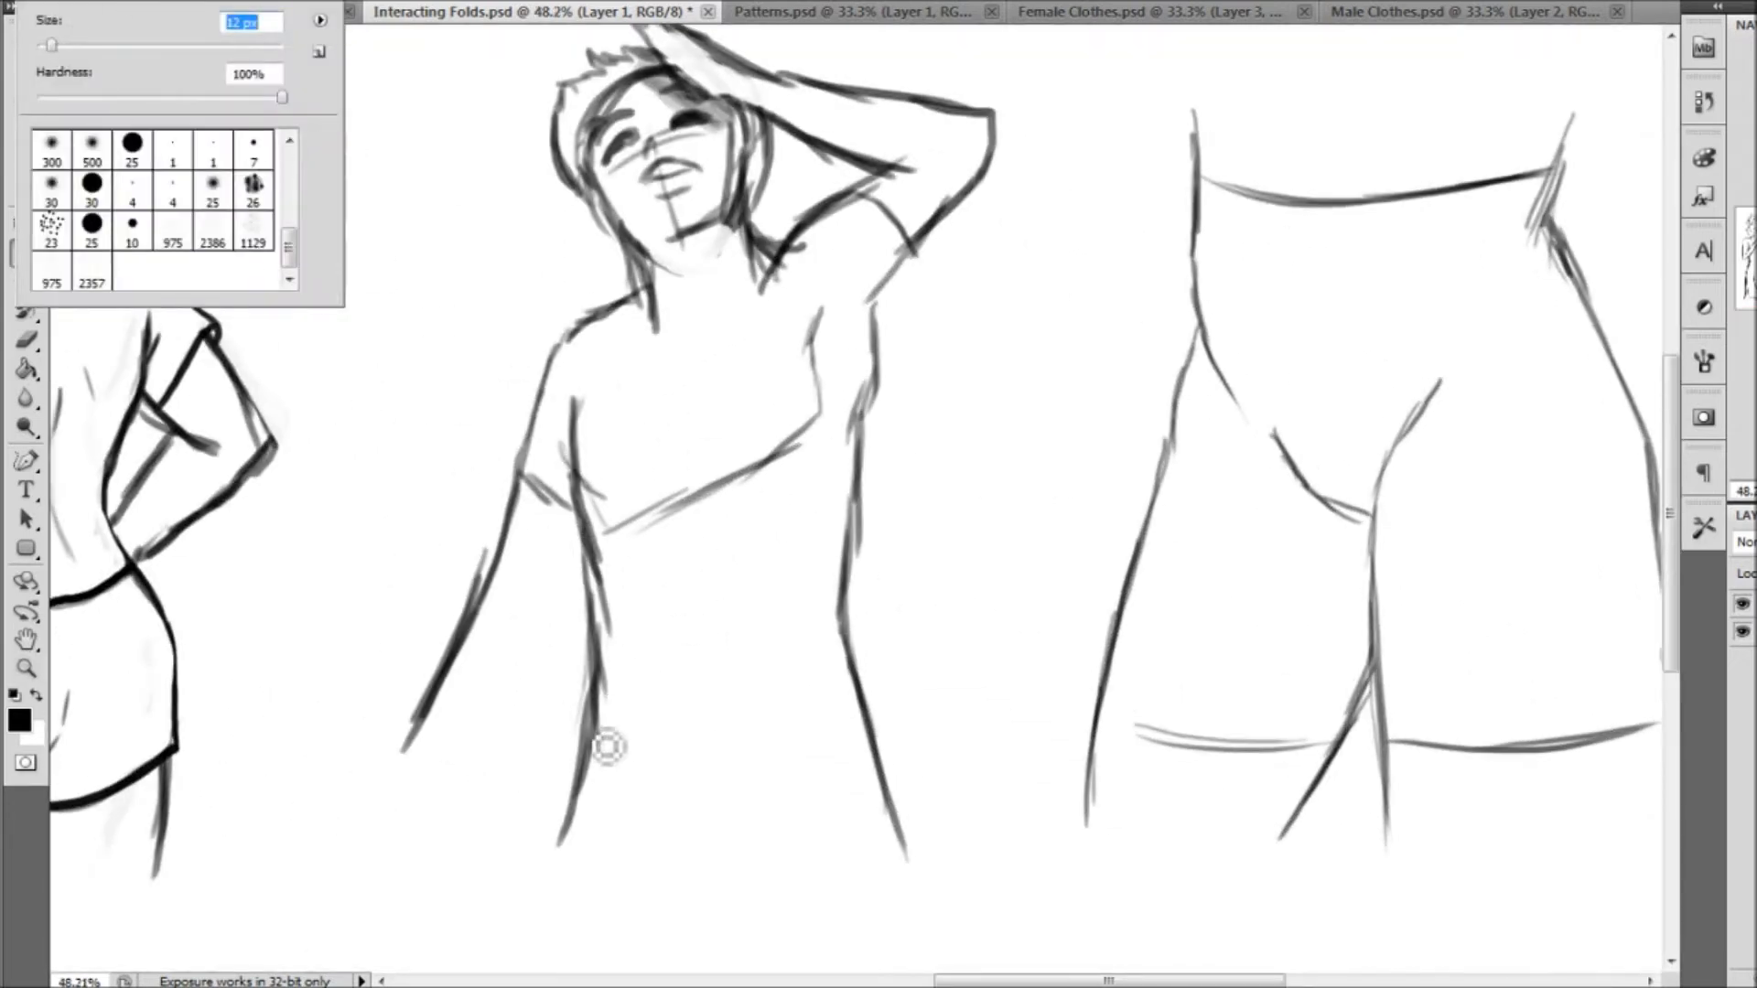
{"action": "left_click", "coordinate": [593, 768]}
{"action": "mouse_move", "coordinate": [582, 754]}
{"action": "left_mouse_down"}
{"action": "mouse_move", "coordinate": [540, 729]}
{"action": "mouse_move", "coordinate": [583, 711]}
{"action": "mouse_move", "coordinate": [764, 721]}
{"action": "mouse_move", "coordinate": [914, 680]}
{"action": "mouse_move", "coordinate": [930, 710]}
{"action": "mouse_move", "coordinate": [866, 737]}
{"action": "left_mouse_up"}
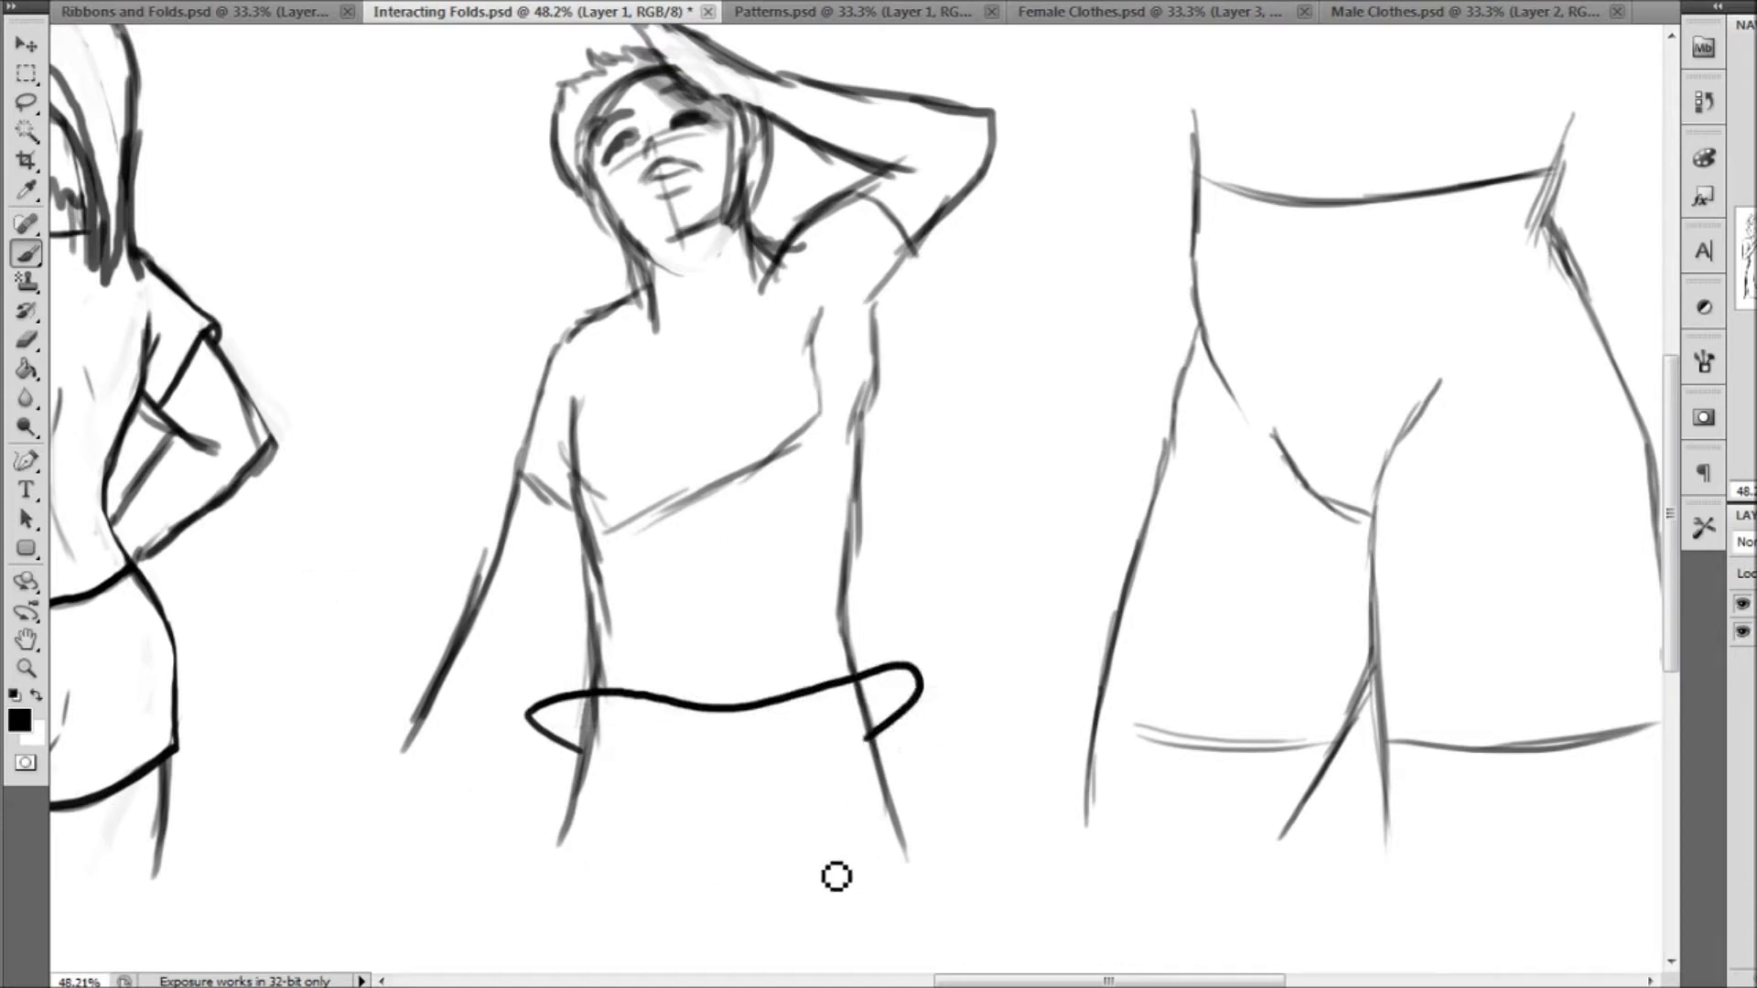
Try to outline the left side of the male figure's loose shirt between the hem and the armpit
{"action": "left_click", "coordinate": [31, 671]}
{"action": "left_click_drag", "start_coordinate": [351, 202], "coordinate": [1154, 869]}
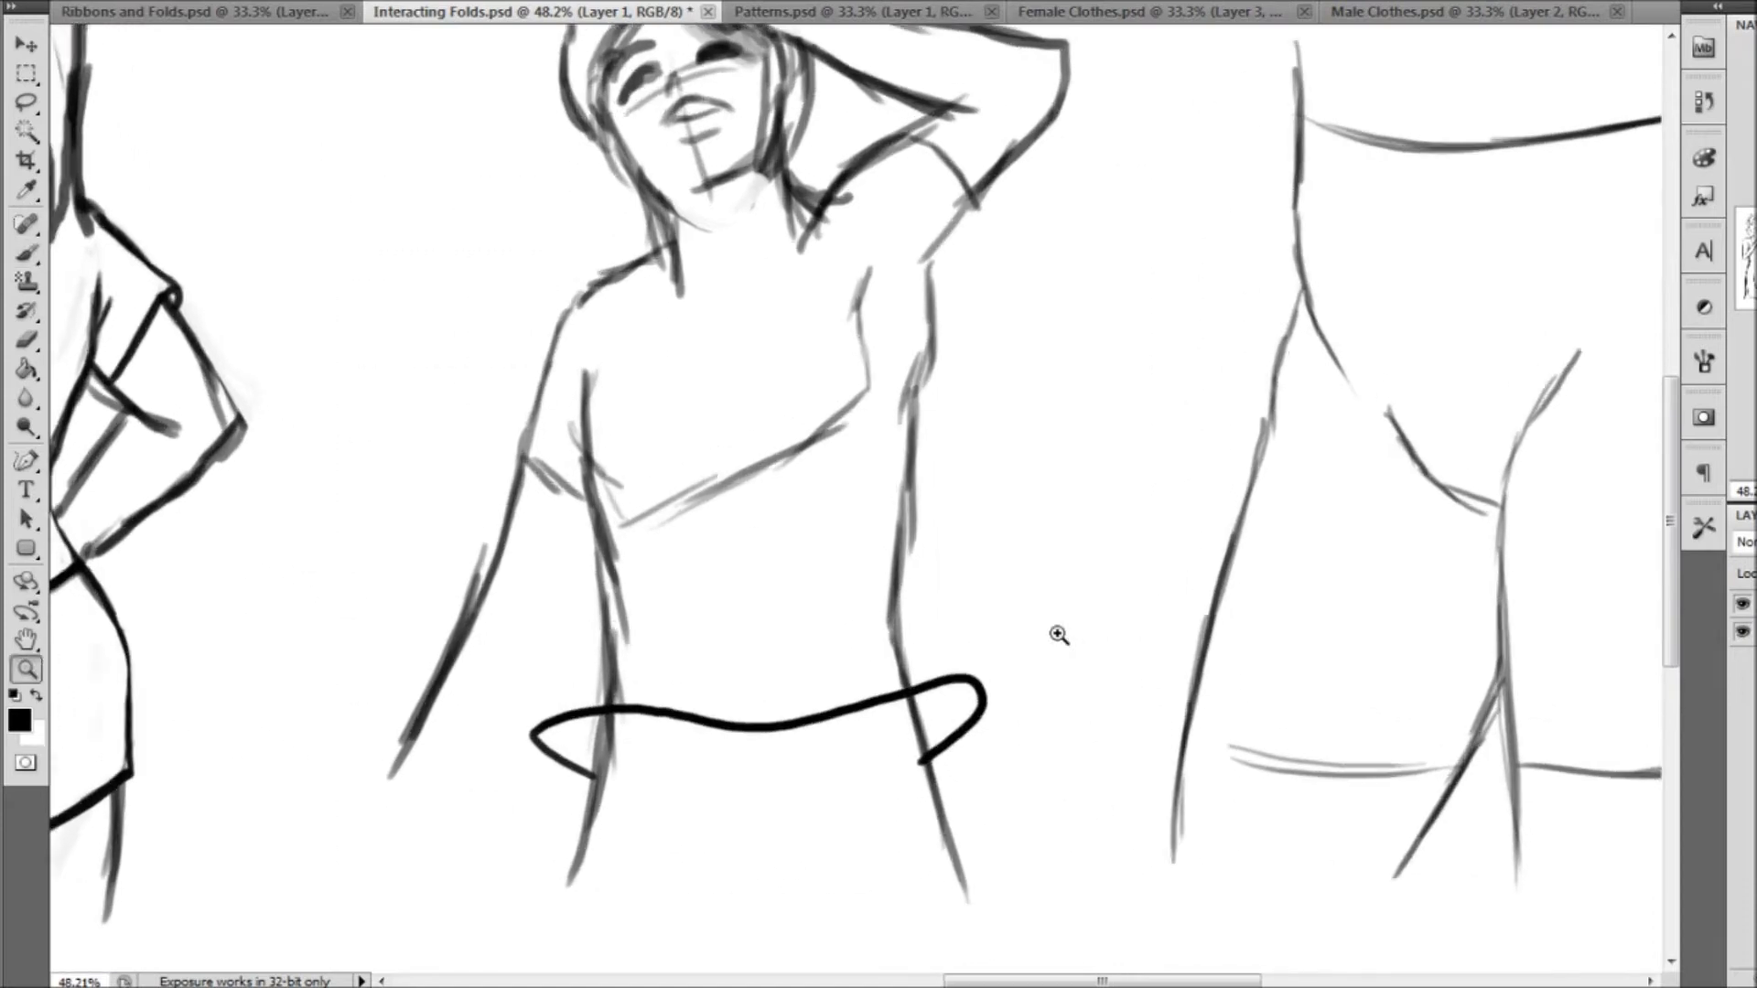
{"action": "left_click", "coordinate": [27, 253]}
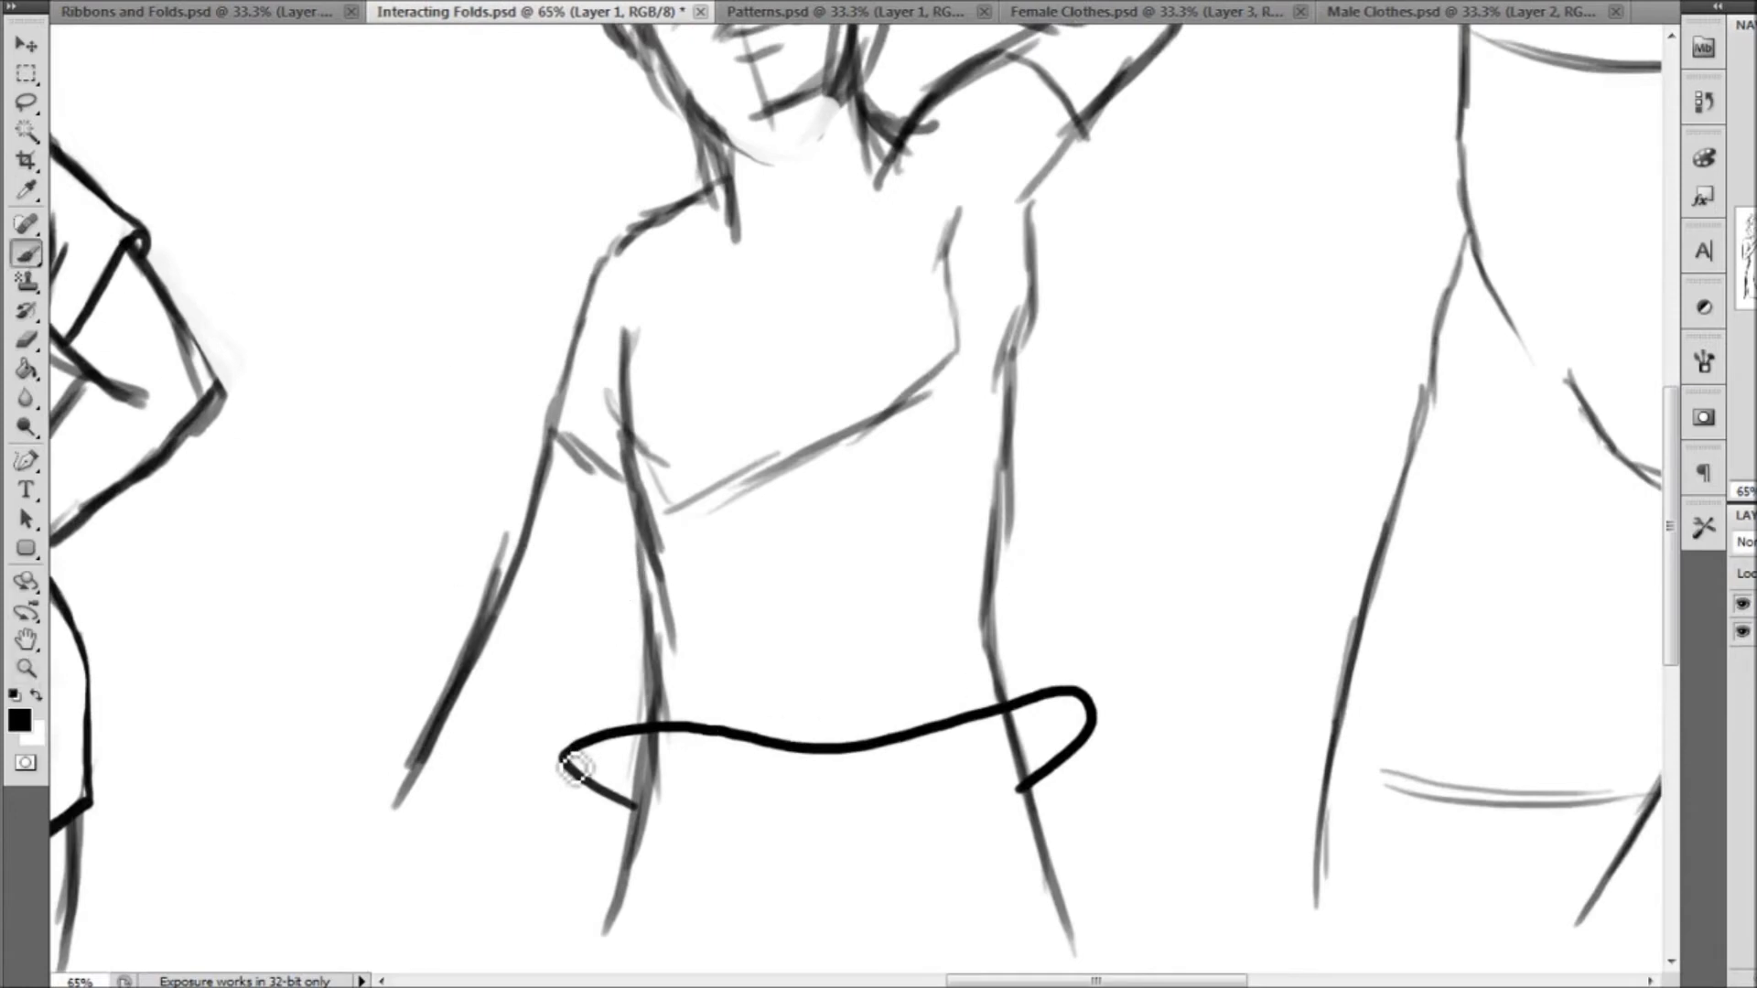
{"action": "mouse_move", "coordinate": [565, 754]}
{"action": "left_mouse_down"}
{"action": "mouse_move", "coordinate": [624, 540]}
{"action": "mouse_move", "coordinate": [625, 422]}
{"action": "left_mouse_up"}
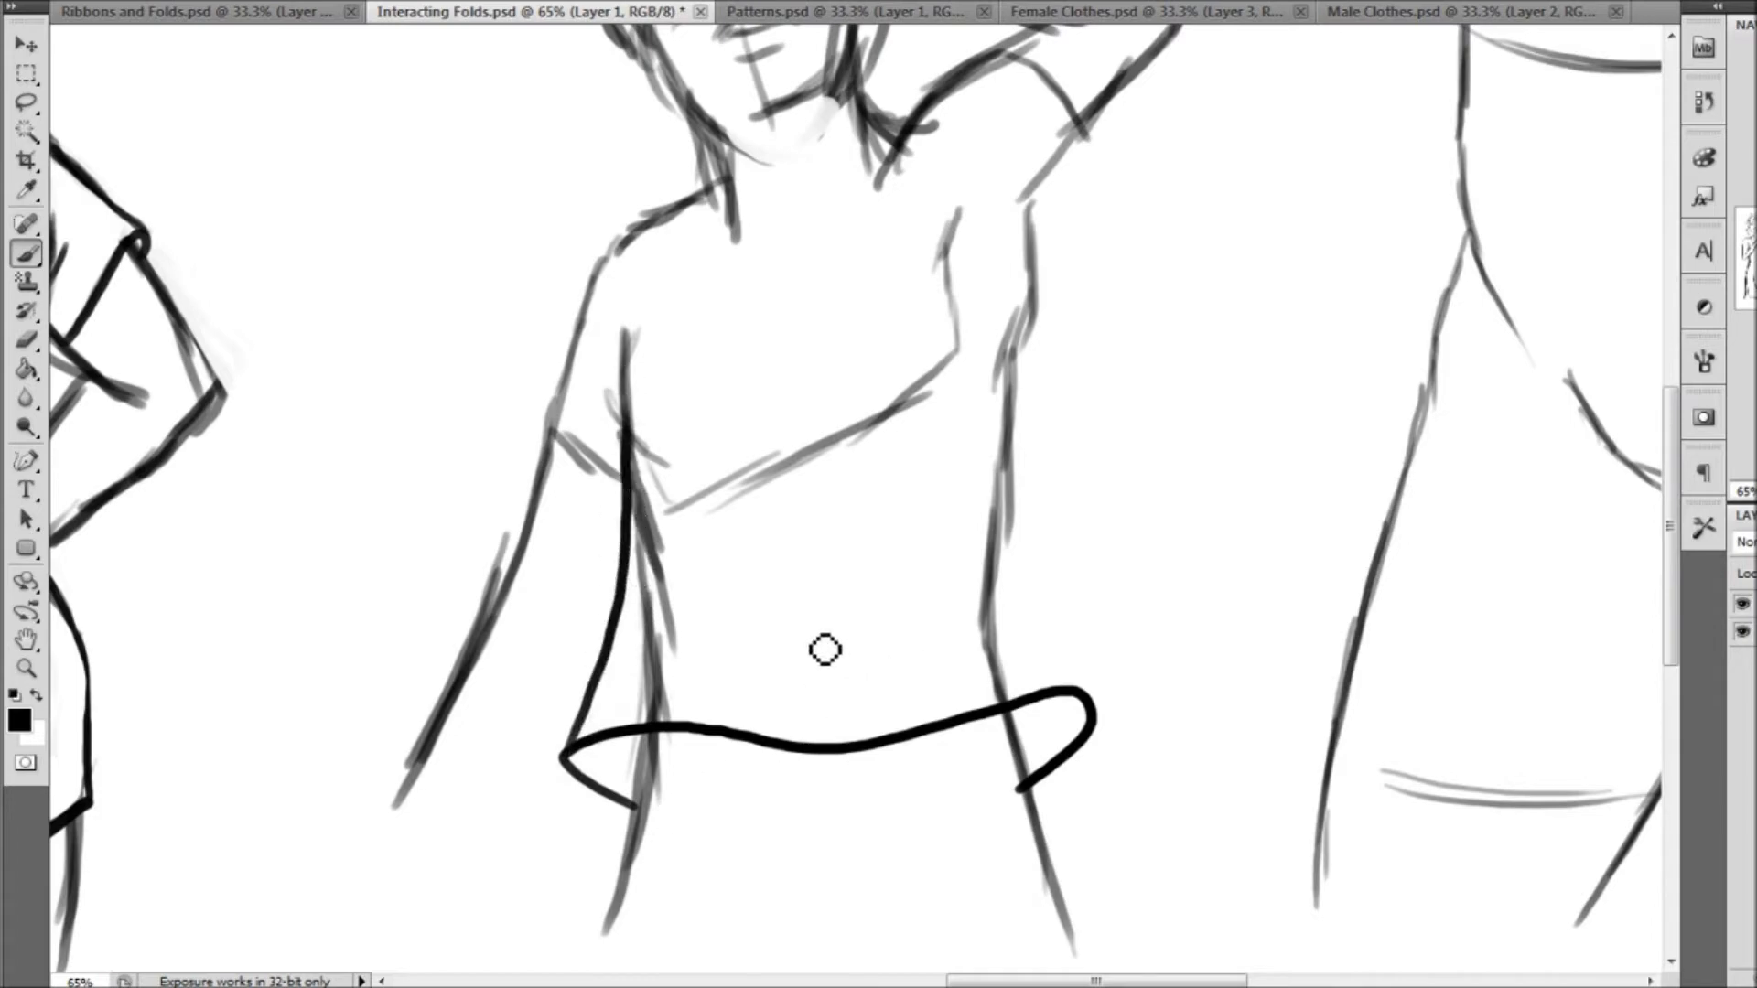
{"action": "key", "text": "ctrl+z"}
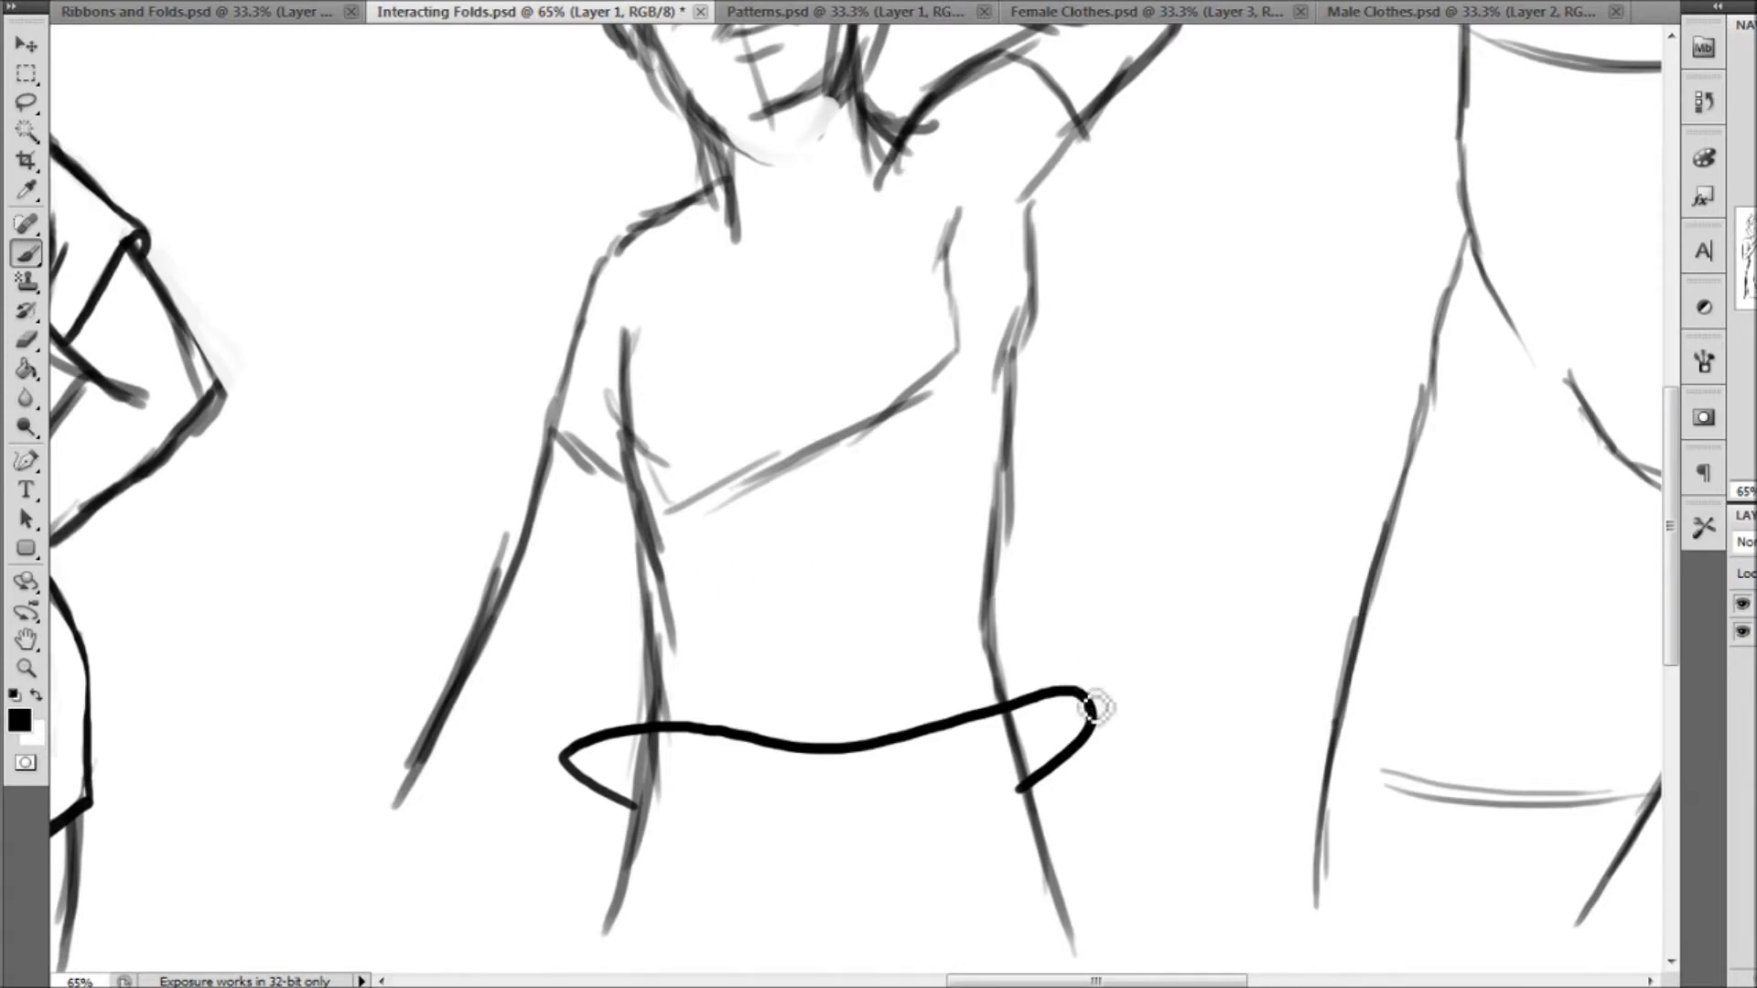
Draw flaring fold lines rising inward from both corners of the loose shirt's wavy hem on the raised-arm male figure
{"action": "left_click_drag", "start_coordinate": [1079, 688], "coordinate": [972, 541]}
{"action": "mouse_move", "coordinate": [1017, 604]}
{"action": "left_mouse_down"}
{"action": "mouse_move", "coordinate": [946, 498]}
{"action": "mouse_move", "coordinate": [931, 445]}
{"action": "left_mouse_up"}
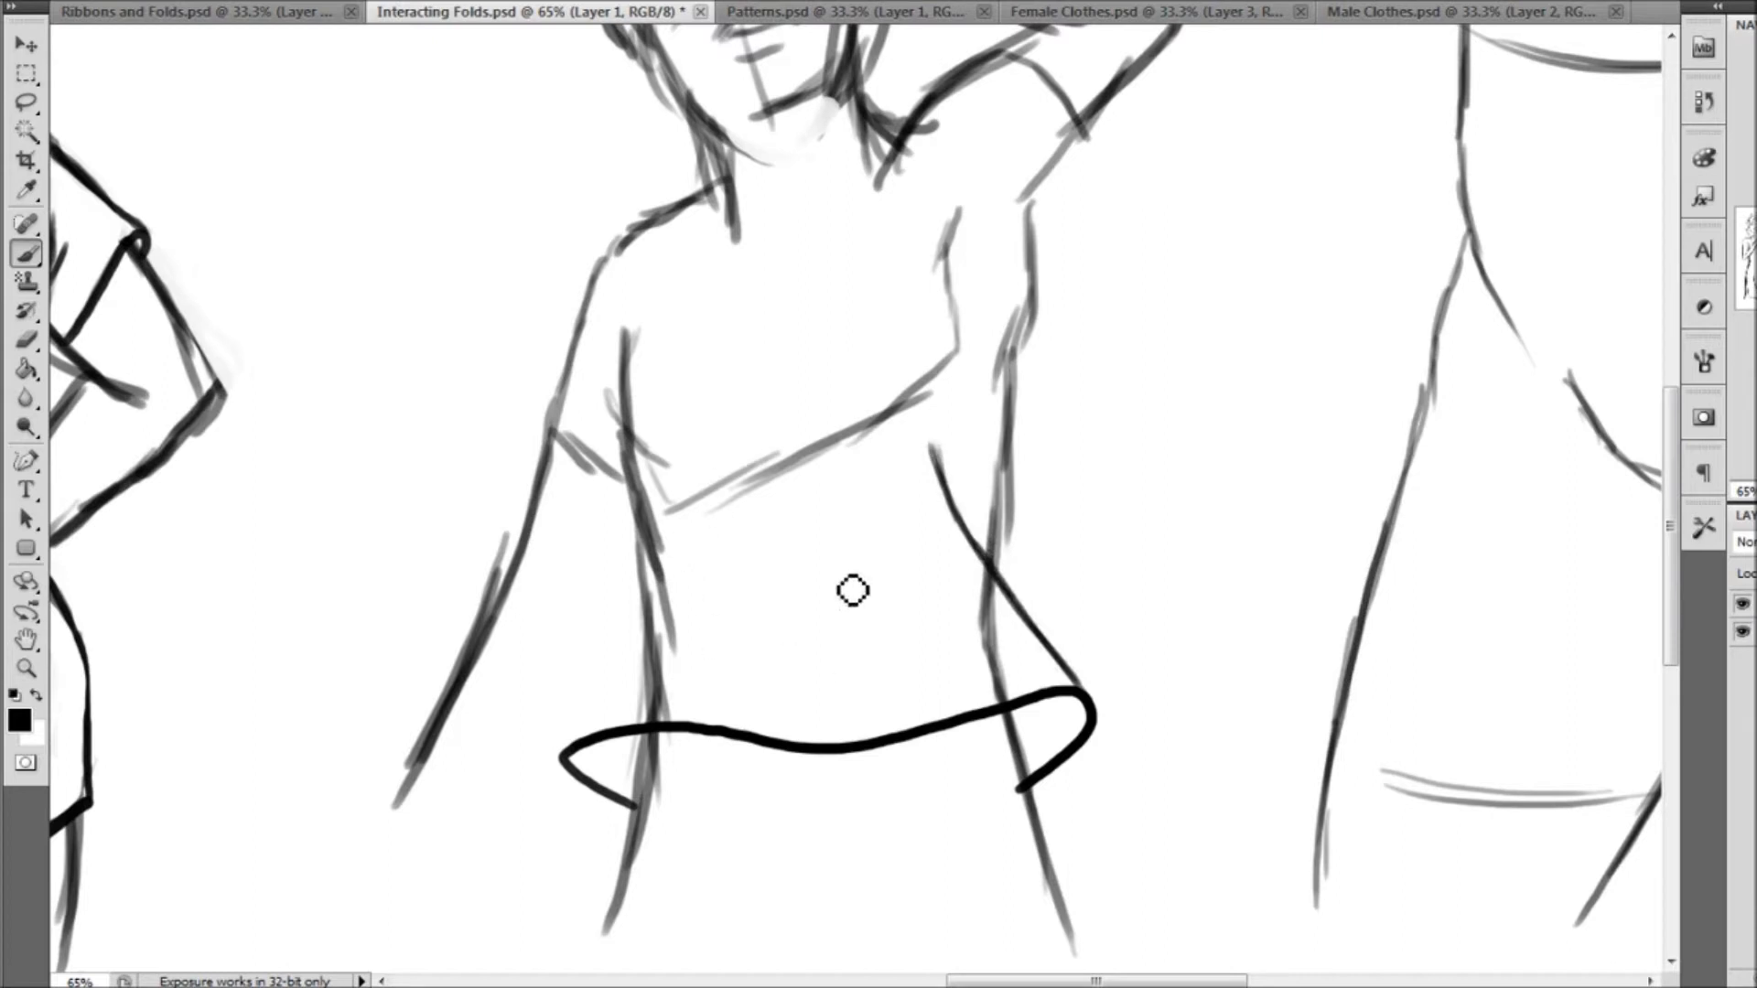
{"action": "left_click_drag", "start_coordinate": [572, 767], "coordinate": [676, 635]}
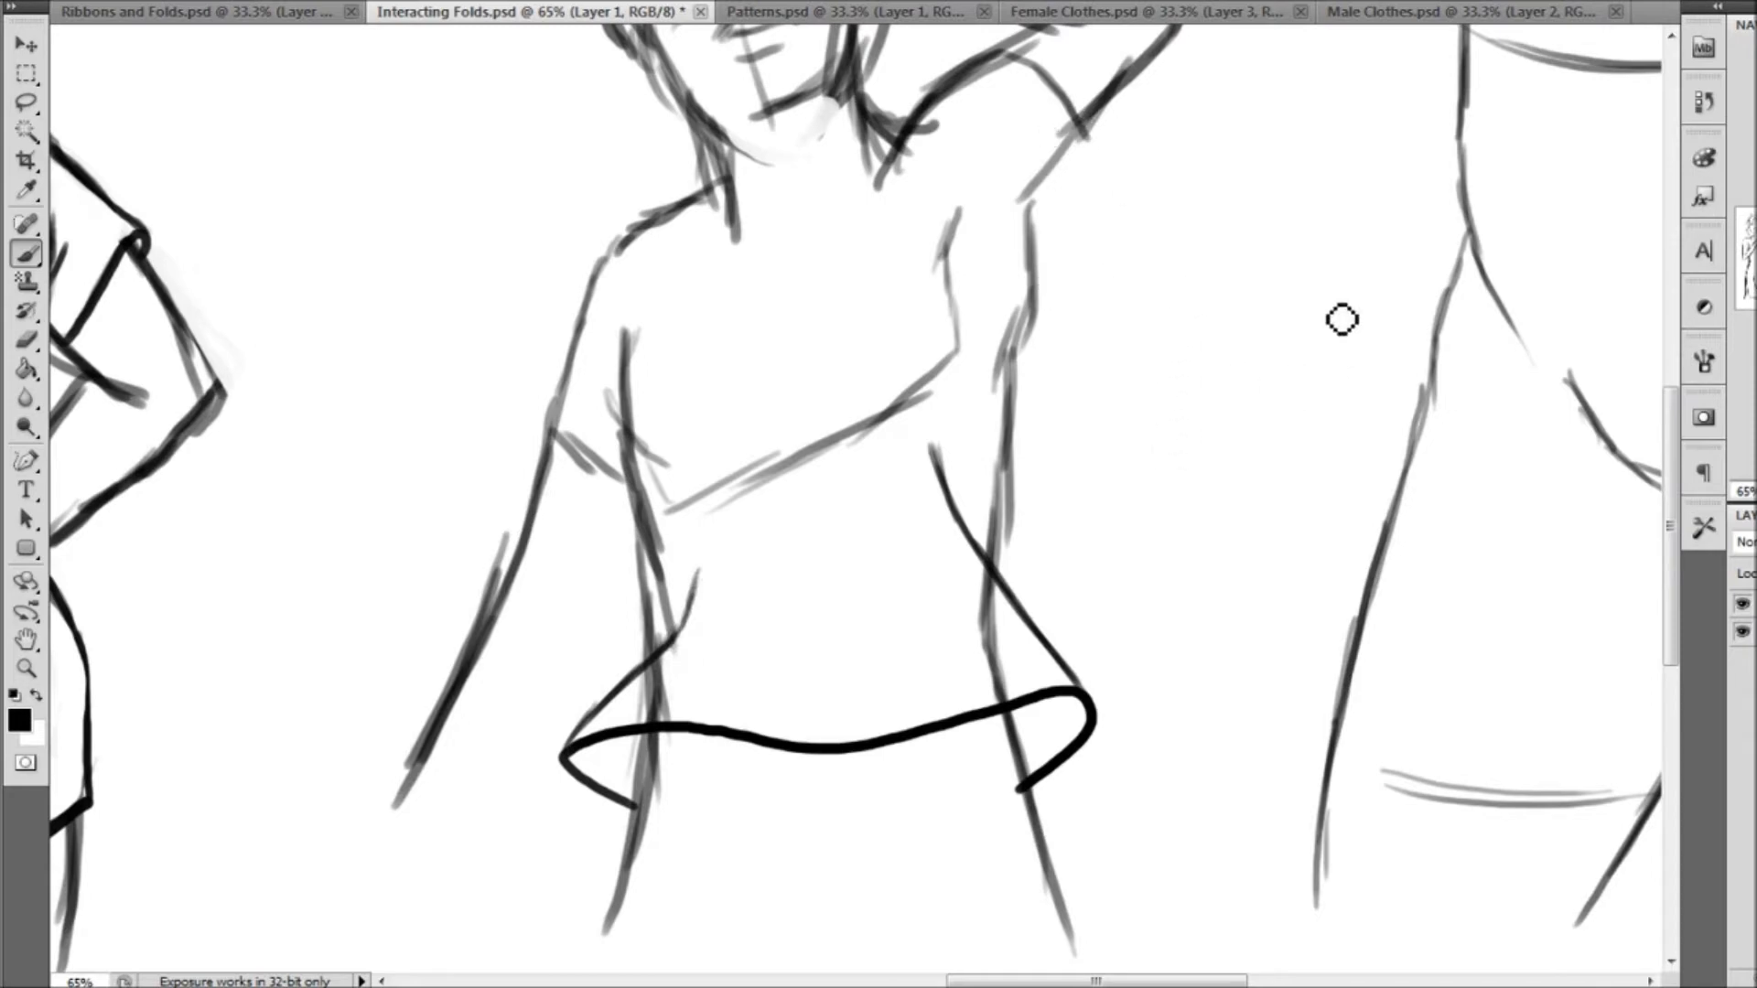
Draw two sample fold marks in the empty space beside the male figure, one angular and one curved
{"action": "mouse_move", "coordinate": [1195, 210]}
{"action": "left_mouse_down"}
{"action": "mouse_move", "coordinate": [1201, 315]}
{"action": "mouse_move", "coordinate": [1151, 388]}
{"action": "left_mouse_up"}
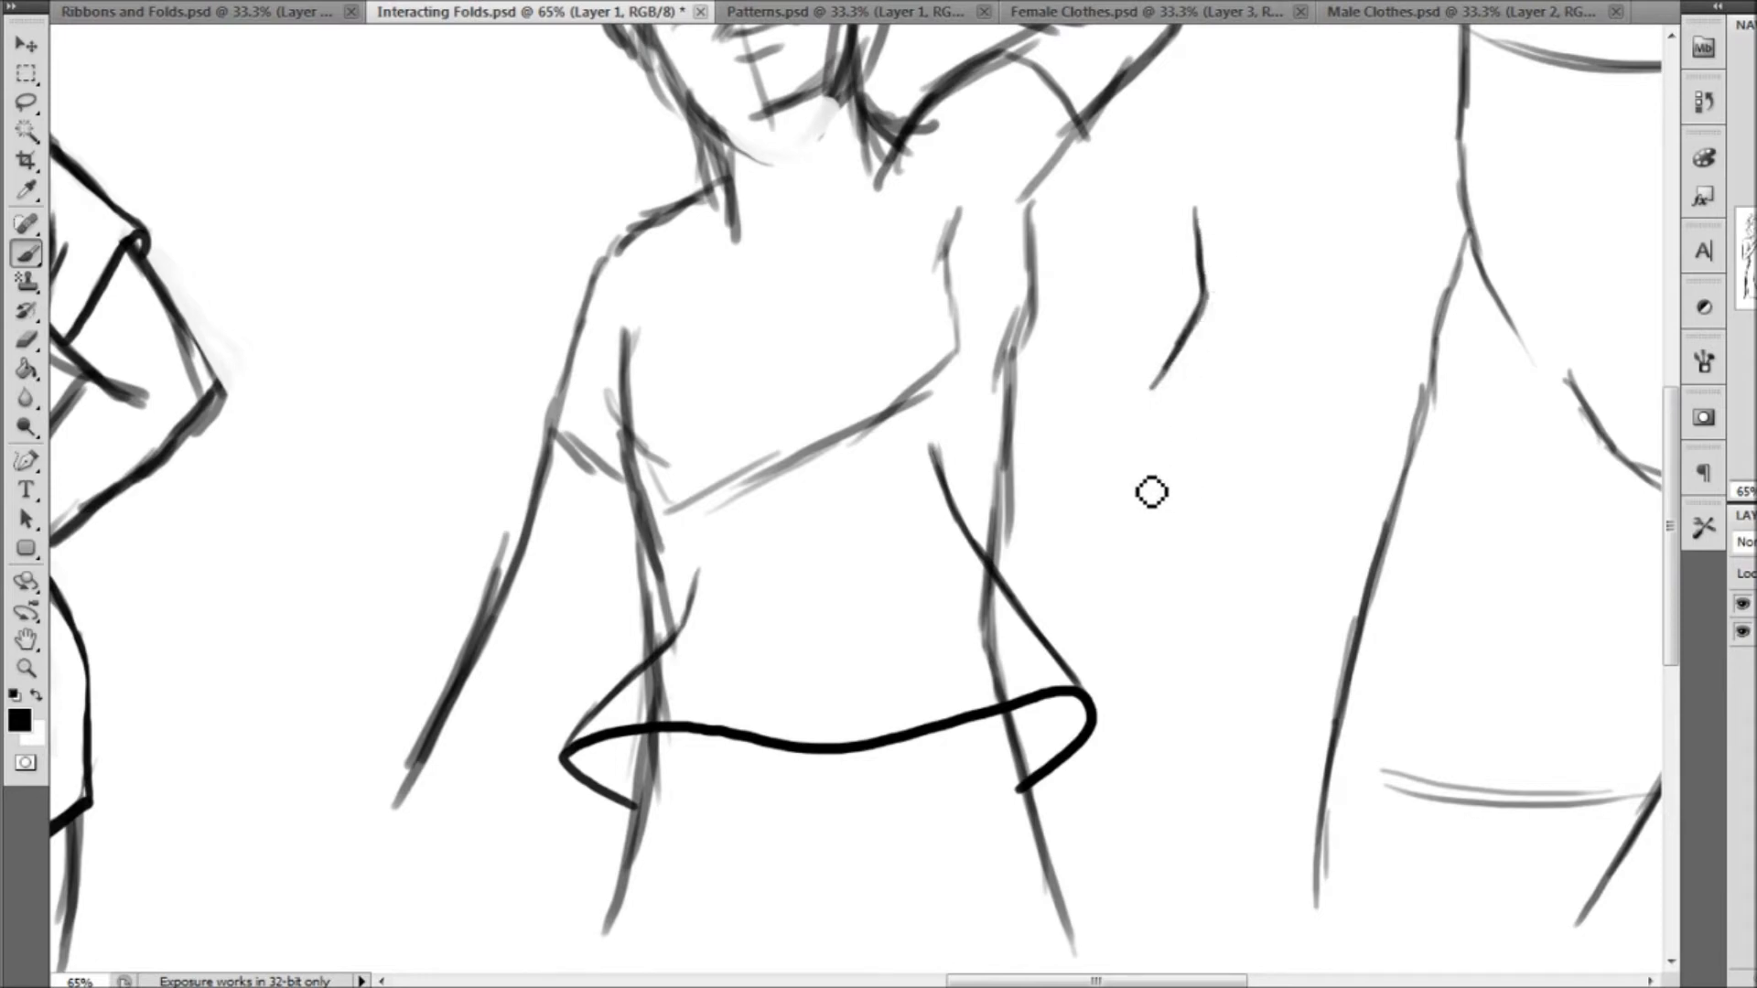
{"action": "mouse_move", "coordinate": [1231, 329]}
{"action": "left_mouse_down"}
{"action": "mouse_move", "coordinate": [1214, 458]}
{"action": "mouse_move", "coordinate": [1146, 478]}
{"action": "left_mouse_up"}
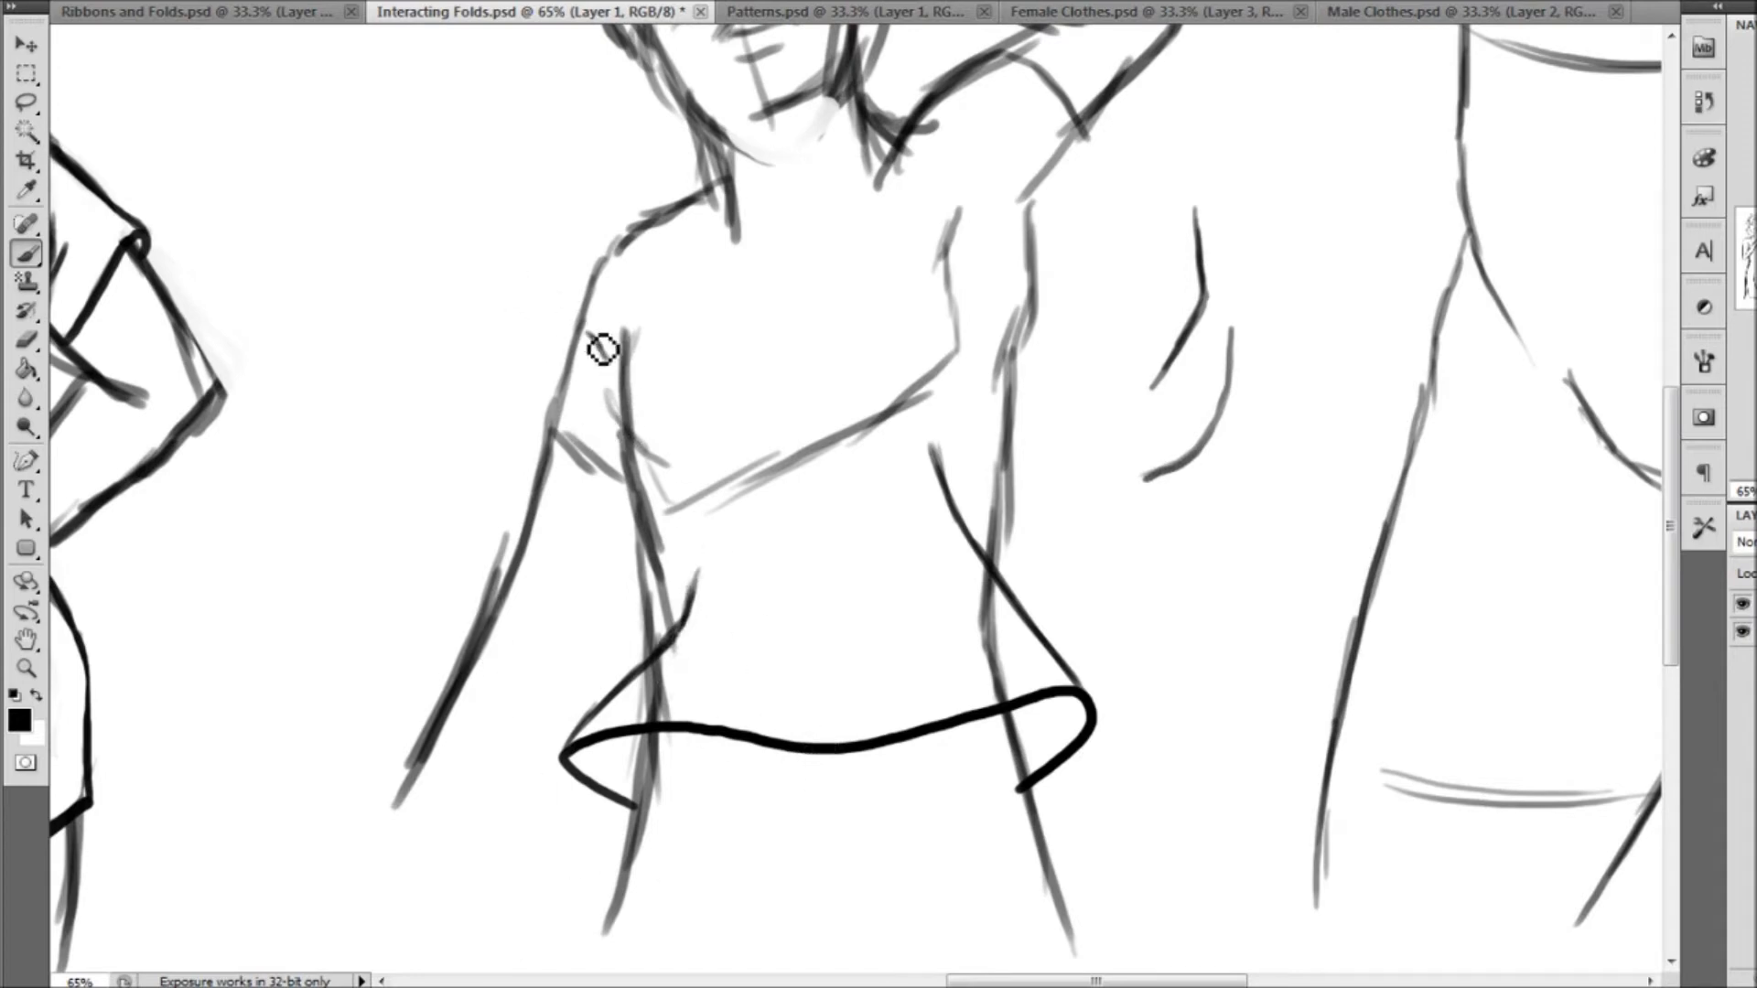
Draw a short armpit fold at the lowered arm and outline that side of the loose shirt down to the hem
{"action": "mouse_move", "coordinate": [1756, 262]}
{"action": "left_mouse_down"}
{"action": "mouse_move", "coordinate": [1739, 261]}
{"action": "mouse_move", "coordinate": [1756, 262]}
{"action": "left_mouse_up"}
{"action": "mouse_move", "coordinate": [904, 333]}
{"action": "left_mouse_down"}
{"action": "mouse_move", "coordinate": [951, 360]}
{"action": "mouse_move", "coordinate": [937, 301]}
{"action": "left_mouse_up"}
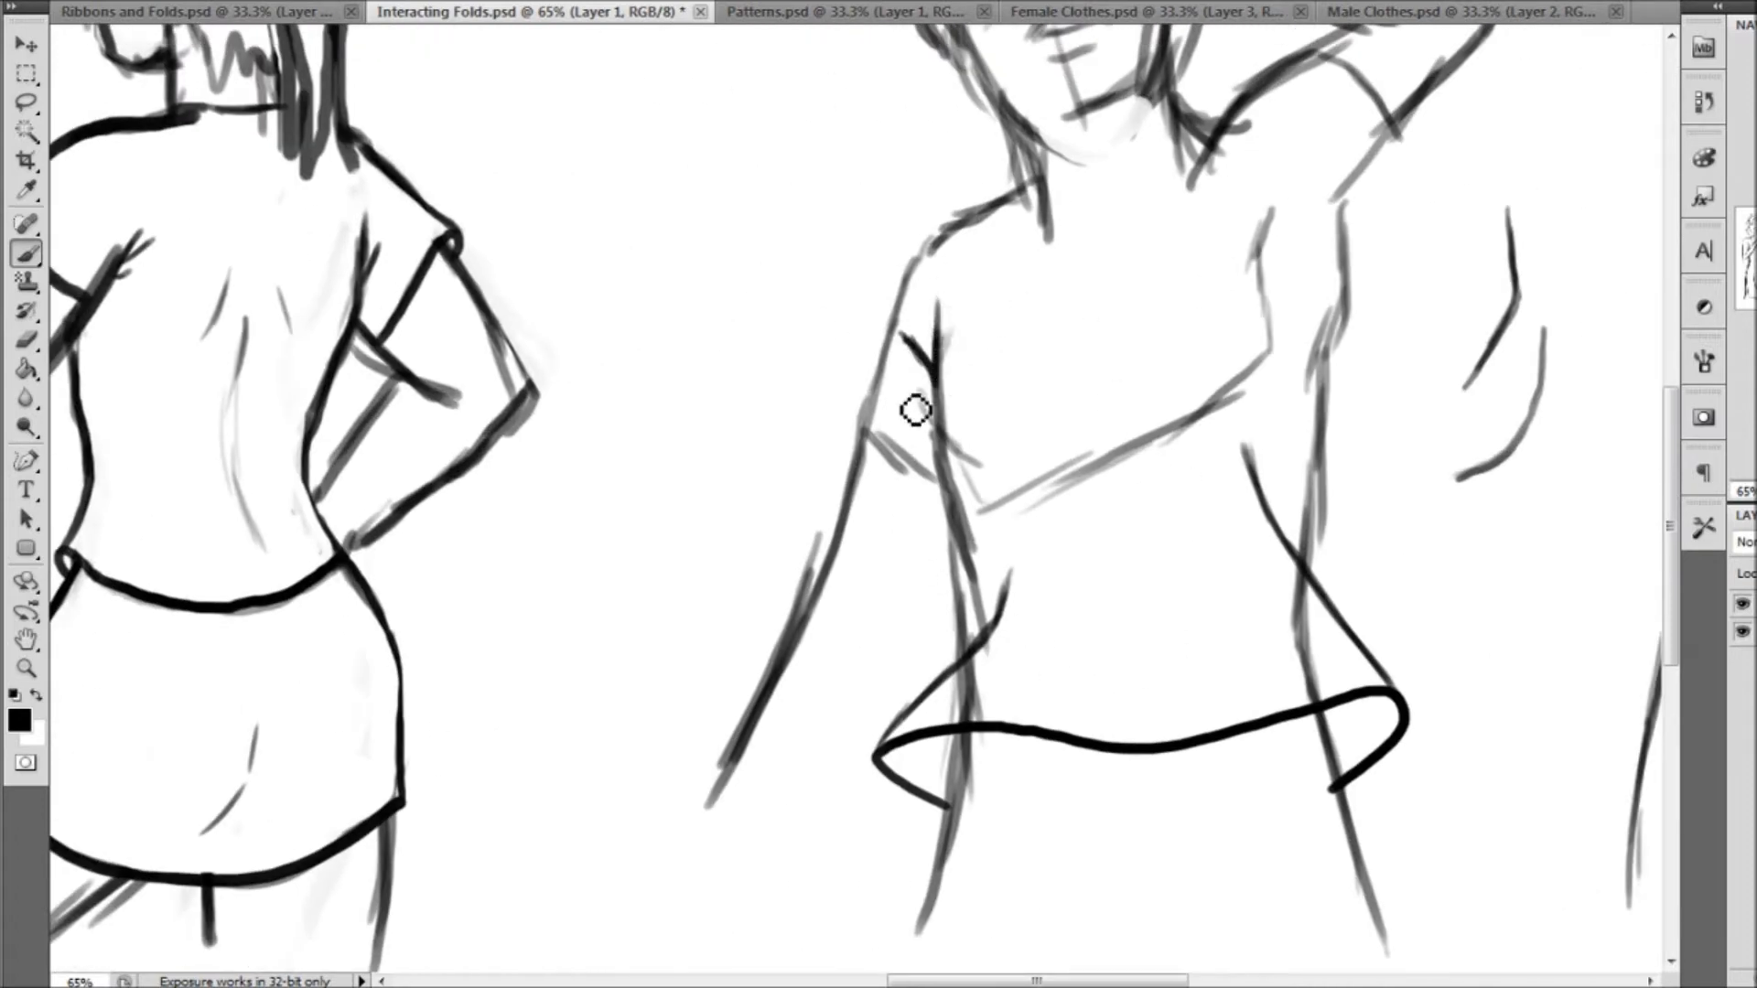
{"action": "mouse_move", "coordinate": [933, 391]}
{"action": "left_mouse_down"}
{"action": "mouse_move", "coordinate": [926, 453]}
{"action": "mouse_move", "coordinate": [953, 558]}
{"action": "mouse_move", "coordinate": [914, 706]}
{"action": "left_mouse_up"}
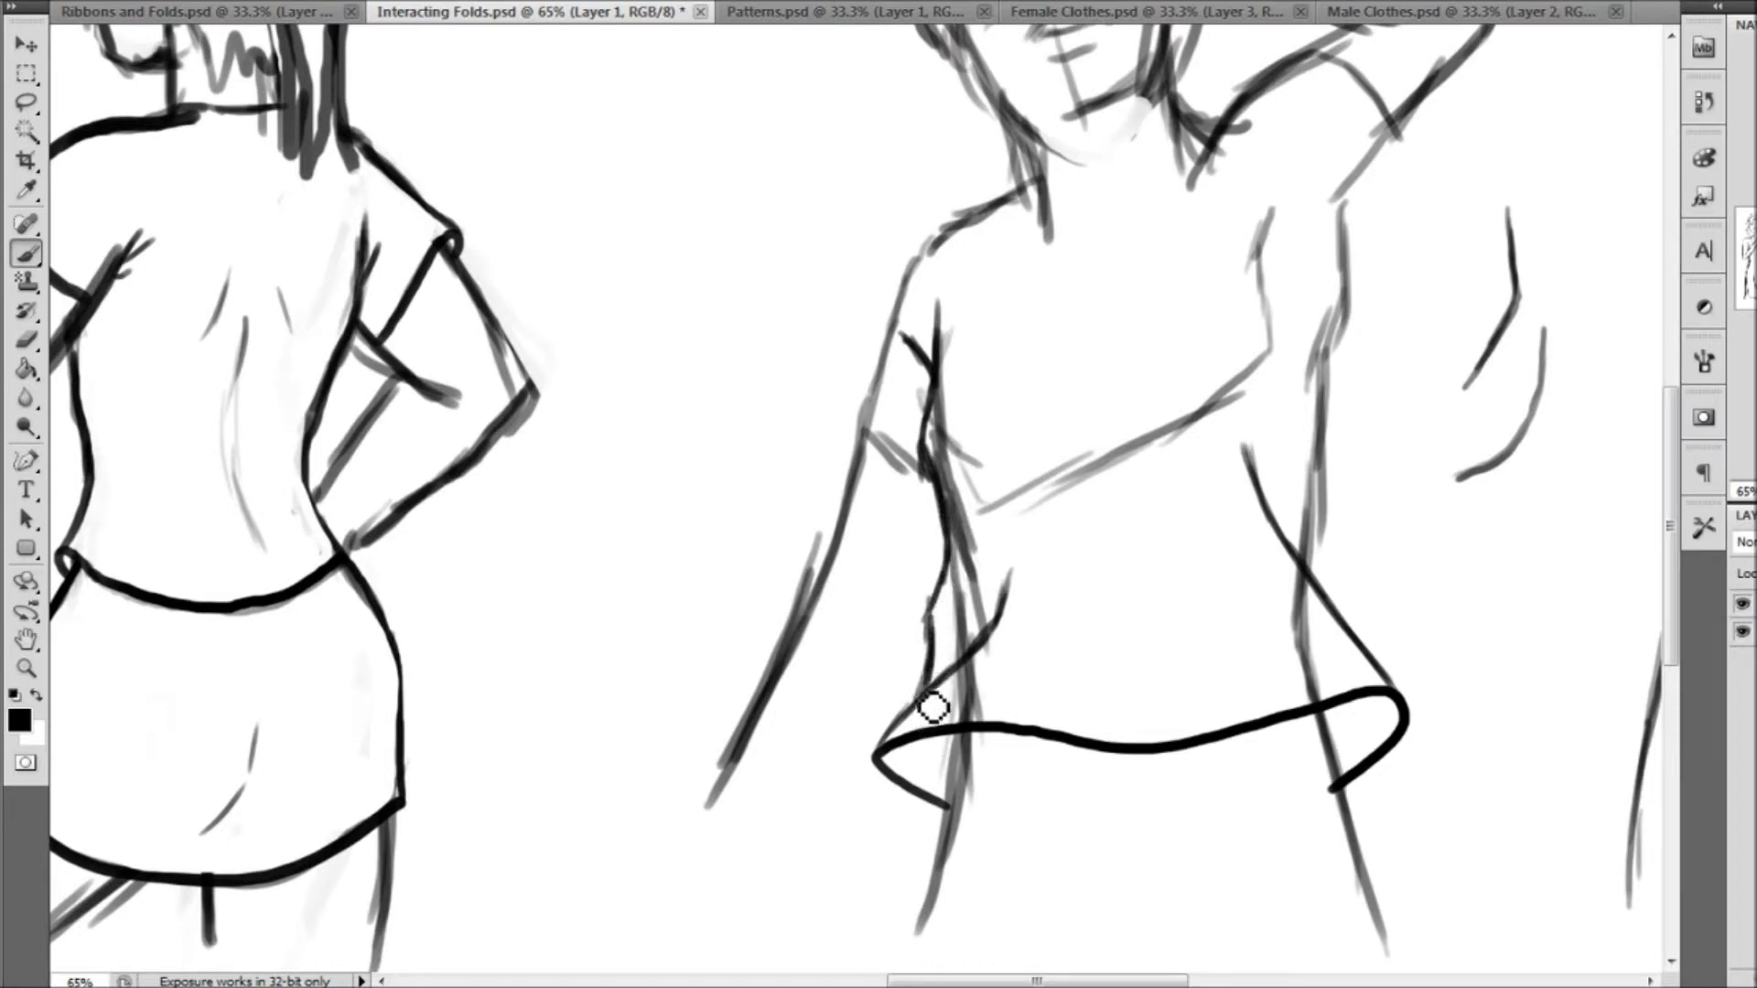
Erase the old torso sketch lines inside the new shirt edge on the lowered-arm side, from armpit to hem
{"action": "left_click", "coordinate": [27, 340]}
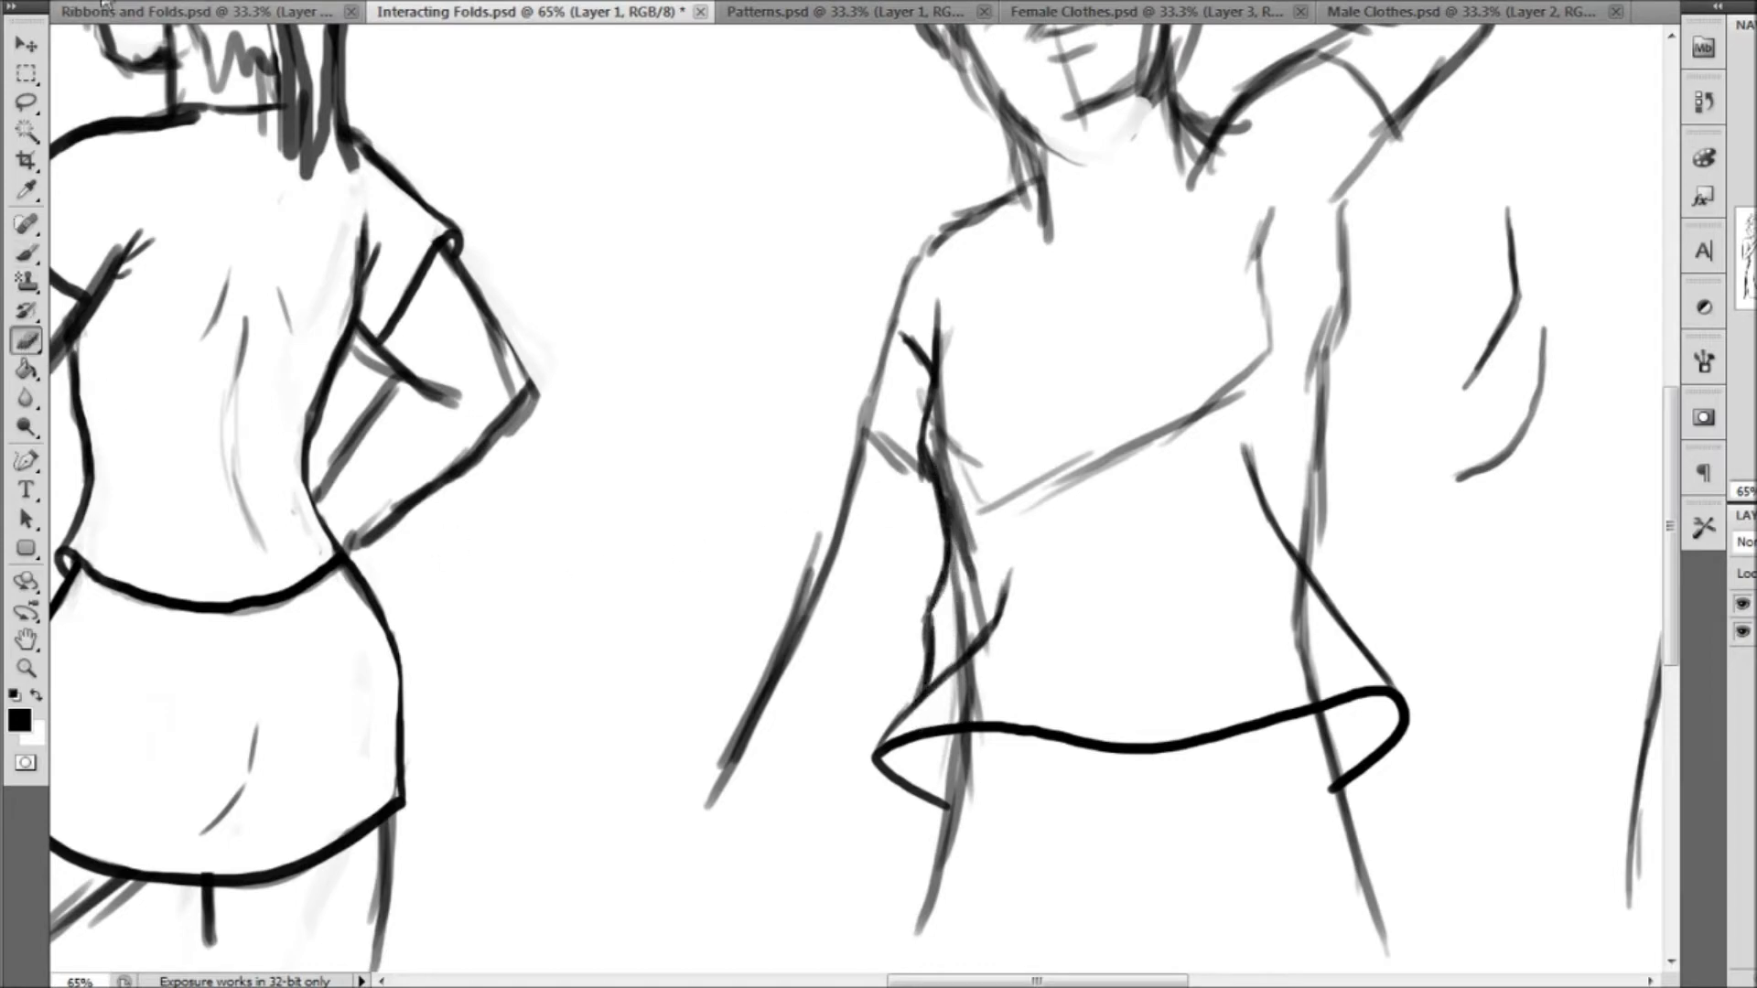
{"action": "left_click", "coordinate": [90, 1]}
{"action": "mouse_move", "coordinate": [965, 342]}
{"action": "left_mouse_down"}
{"action": "mouse_move", "coordinate": [949, 445]}
{"action": "mouse_move", "coordinate": [976, 521]}
{"action": "mouse_move", "coordinate": [972, 586]}
{"action": "left_mouse_up"}
{"action": "mouse_move", "coordinate": [969, 477]}
{"action": "left_mouse_down"}
{"action": "mouse_move", "coordinate": [961, 628]}
{"action": "mouse_move", "coordinate": [988, 579]}
{"action": "left_mouse_up"}
{"action": "mouse_move", "coordinate": [996, 662]}
{"action": "left_mouse_down"}
{"action": "mouse_move", "coordinate": [966, 709]}
{"action": "mouse_move", "coordinate": [1003, 706]}
{"action": "left_mouse_up"}
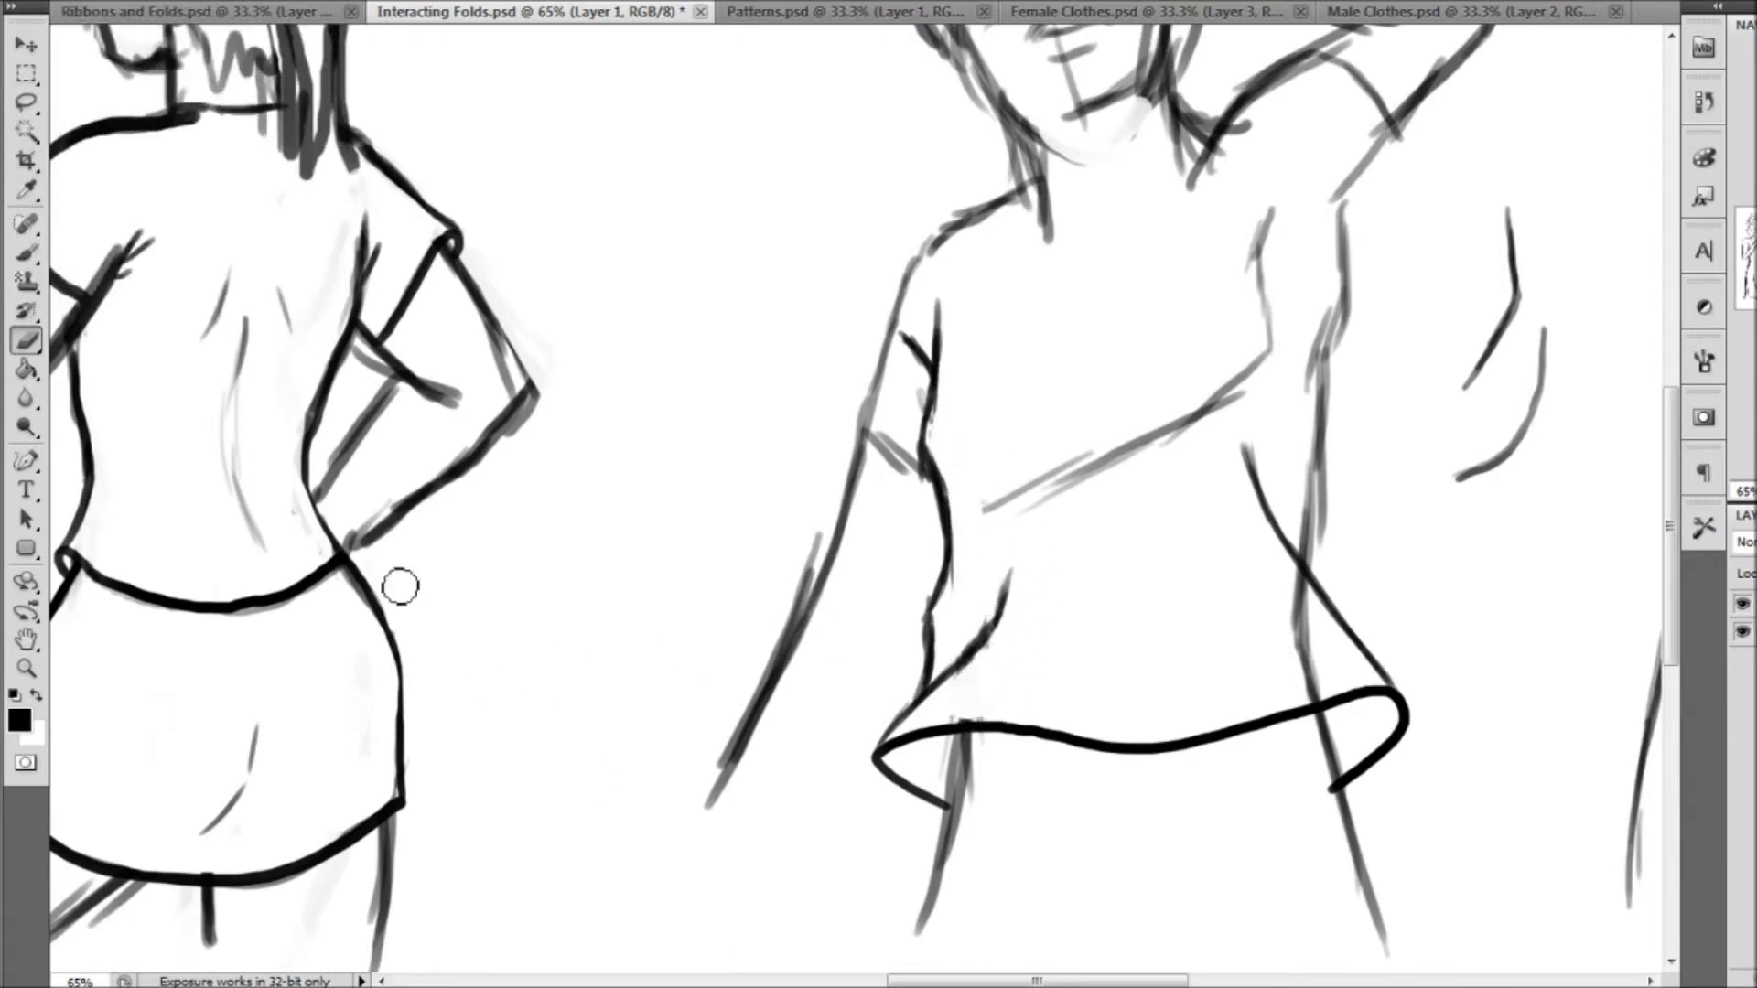
Draw a forked, Y-shaped sample fold below the two fold marks beside the male figure
{"action": "left_click", "coordinate": [26, 254]}
{"action": "left_click_drag", "start_coordinate": [1460, 346], "coordinate": [1199, 433]}
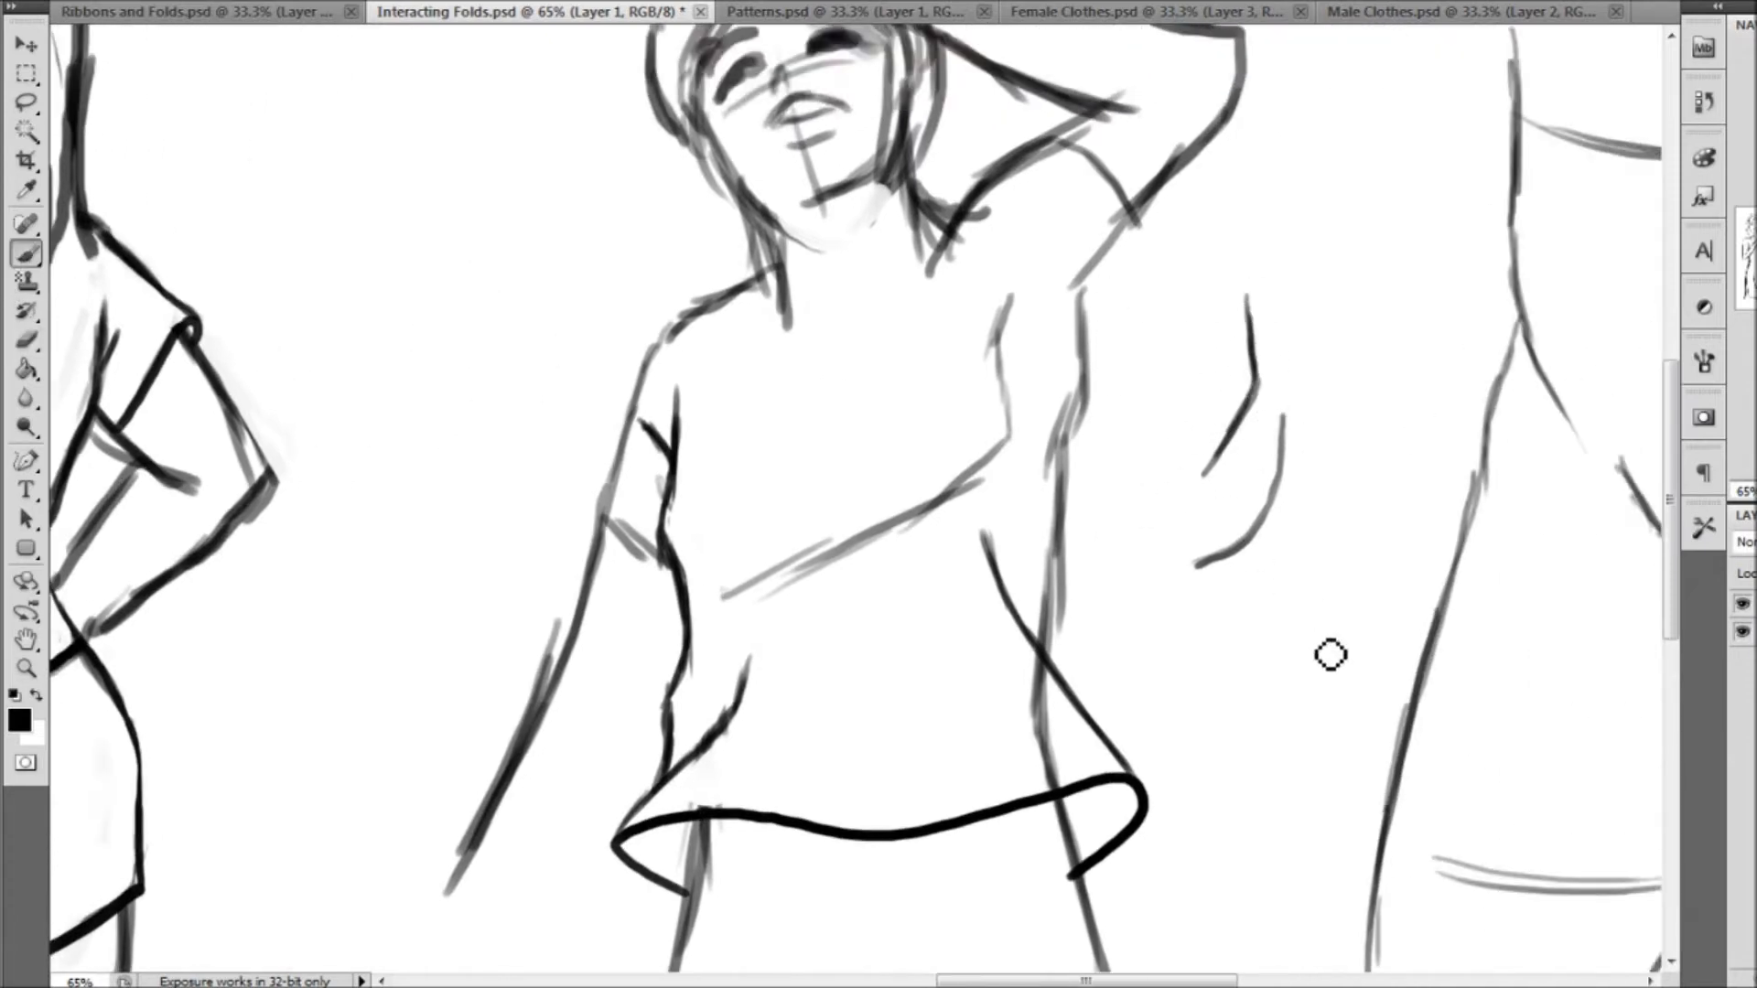
{"action": "mouse_move", "coordinate": [1286, 578]}
{"action": "left_mouse_down"}
{"action": "mouse_move", "coordinate": [1244, 624]}
{"action": "mouse_move", "coordinate": [1235, 680]}
{"action": "left_mouse_up"}
{"action": "mouse_move", "coordinate": [1294, 619]}
{"action": "left_mouse_down"}
{"action": "mouse_move", "coordinate": [1219, 730]}
{"action": "mouse_move", "coordinate": [1219, 760]}
{"action": "mouse_move", "coordinate": [1293, 564]}
{"action": "left_mouse_up"}
{"action": "left_click_drag", "start_coordinate": [1236, 693], "coordinate": [1305, 590]}
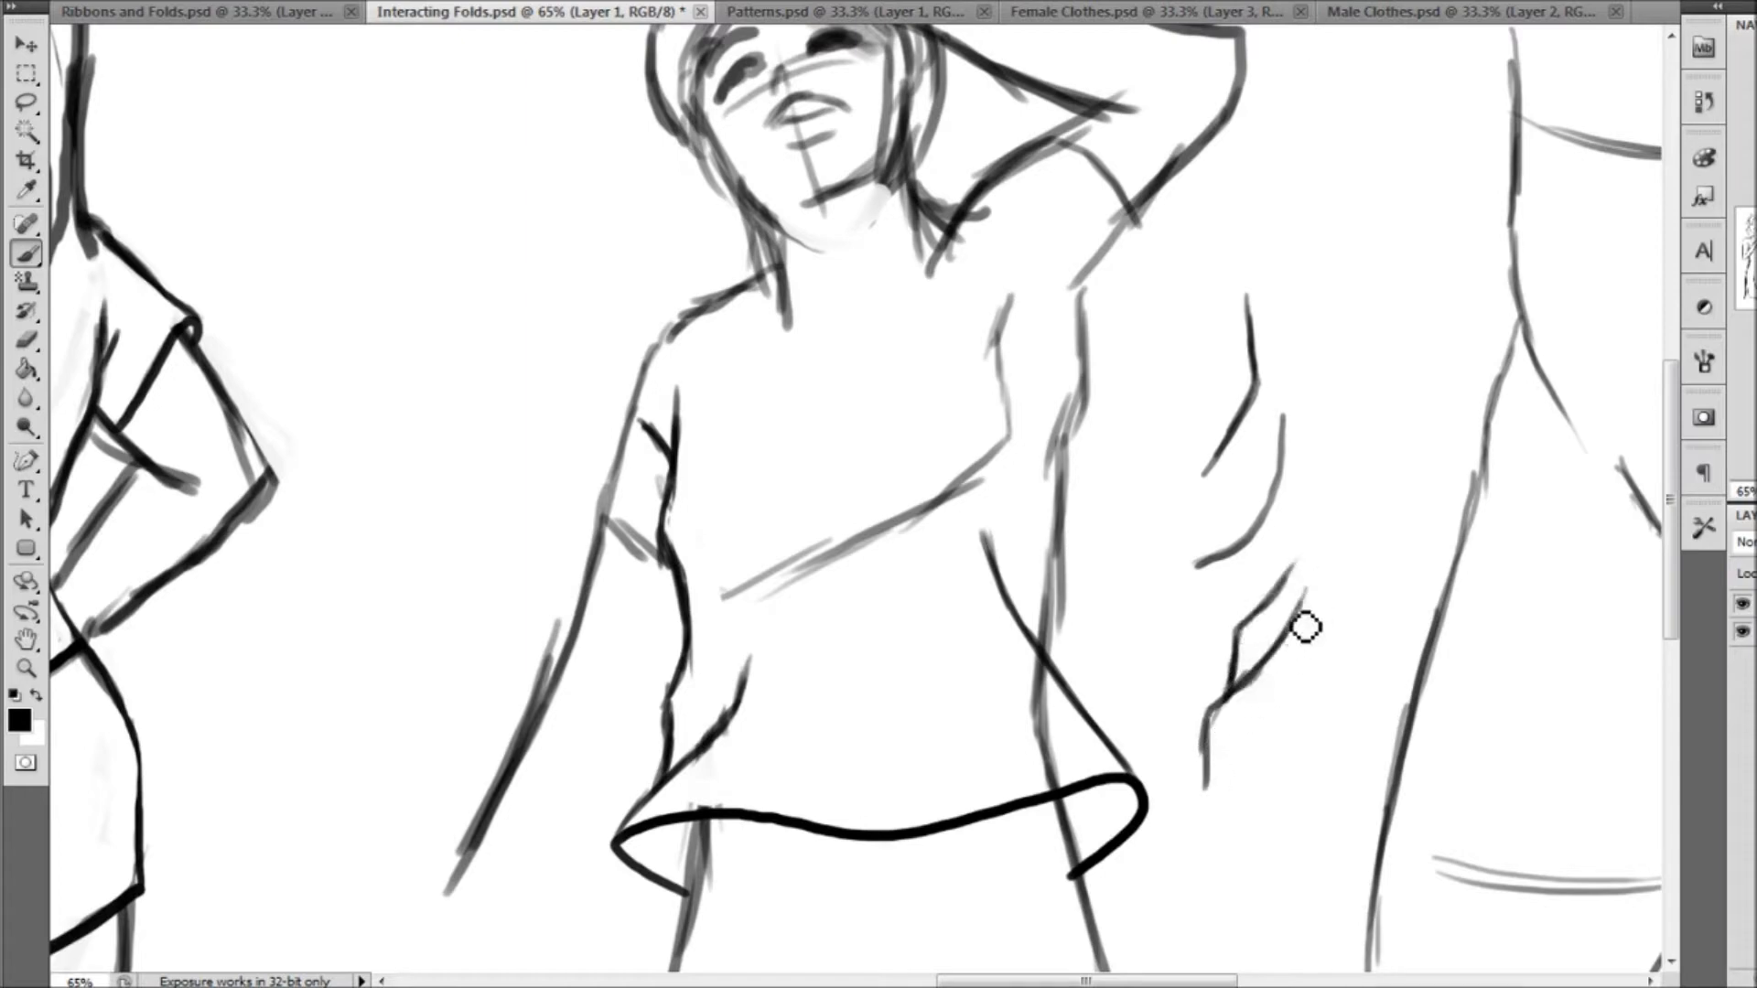
{"action": "mouse_move", "coordinate": [1224, 690]}
{"action": "left_mouse_down"}
{"action": "mouse_move", "coordinate": [1251, 635]}
{"action": "mouse_move", "coordinate": [1210, 791]}
{"action": "left_mouse_up"}
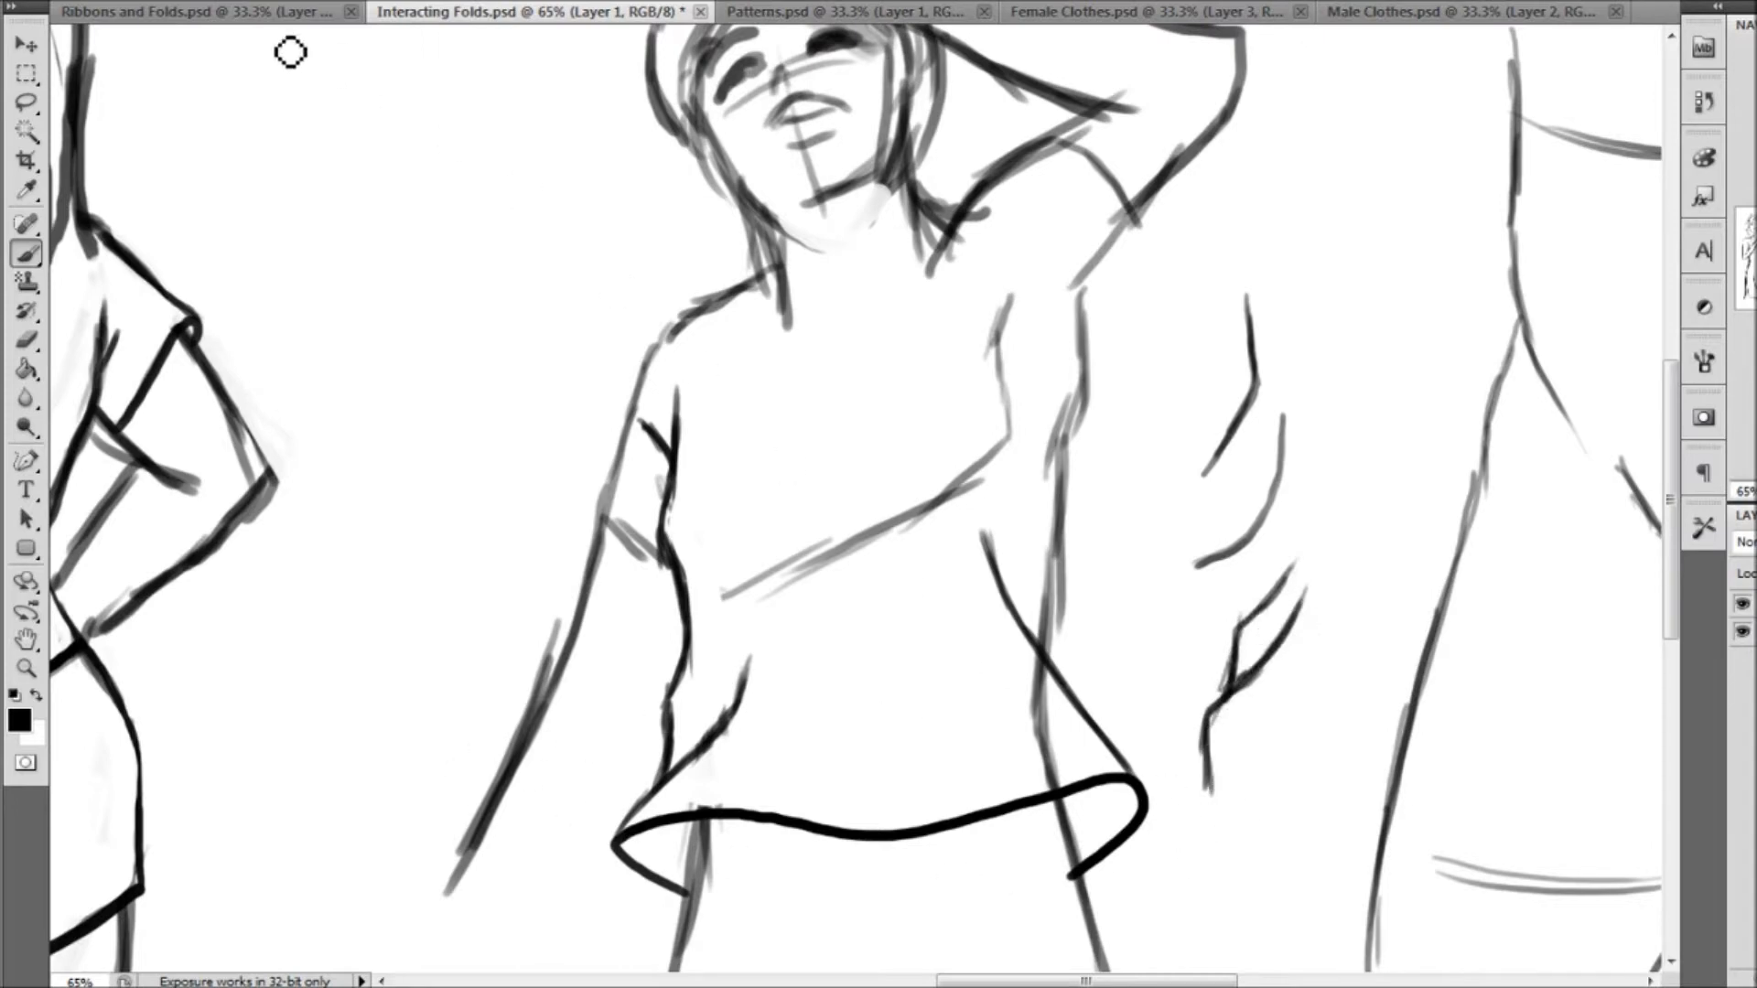
View the cone and ribbon fold diagrams in Ribbons and Folds.psd, and return to Interacting Folds.psd
{"action": "left_click", "coordinate": [285, 11]}
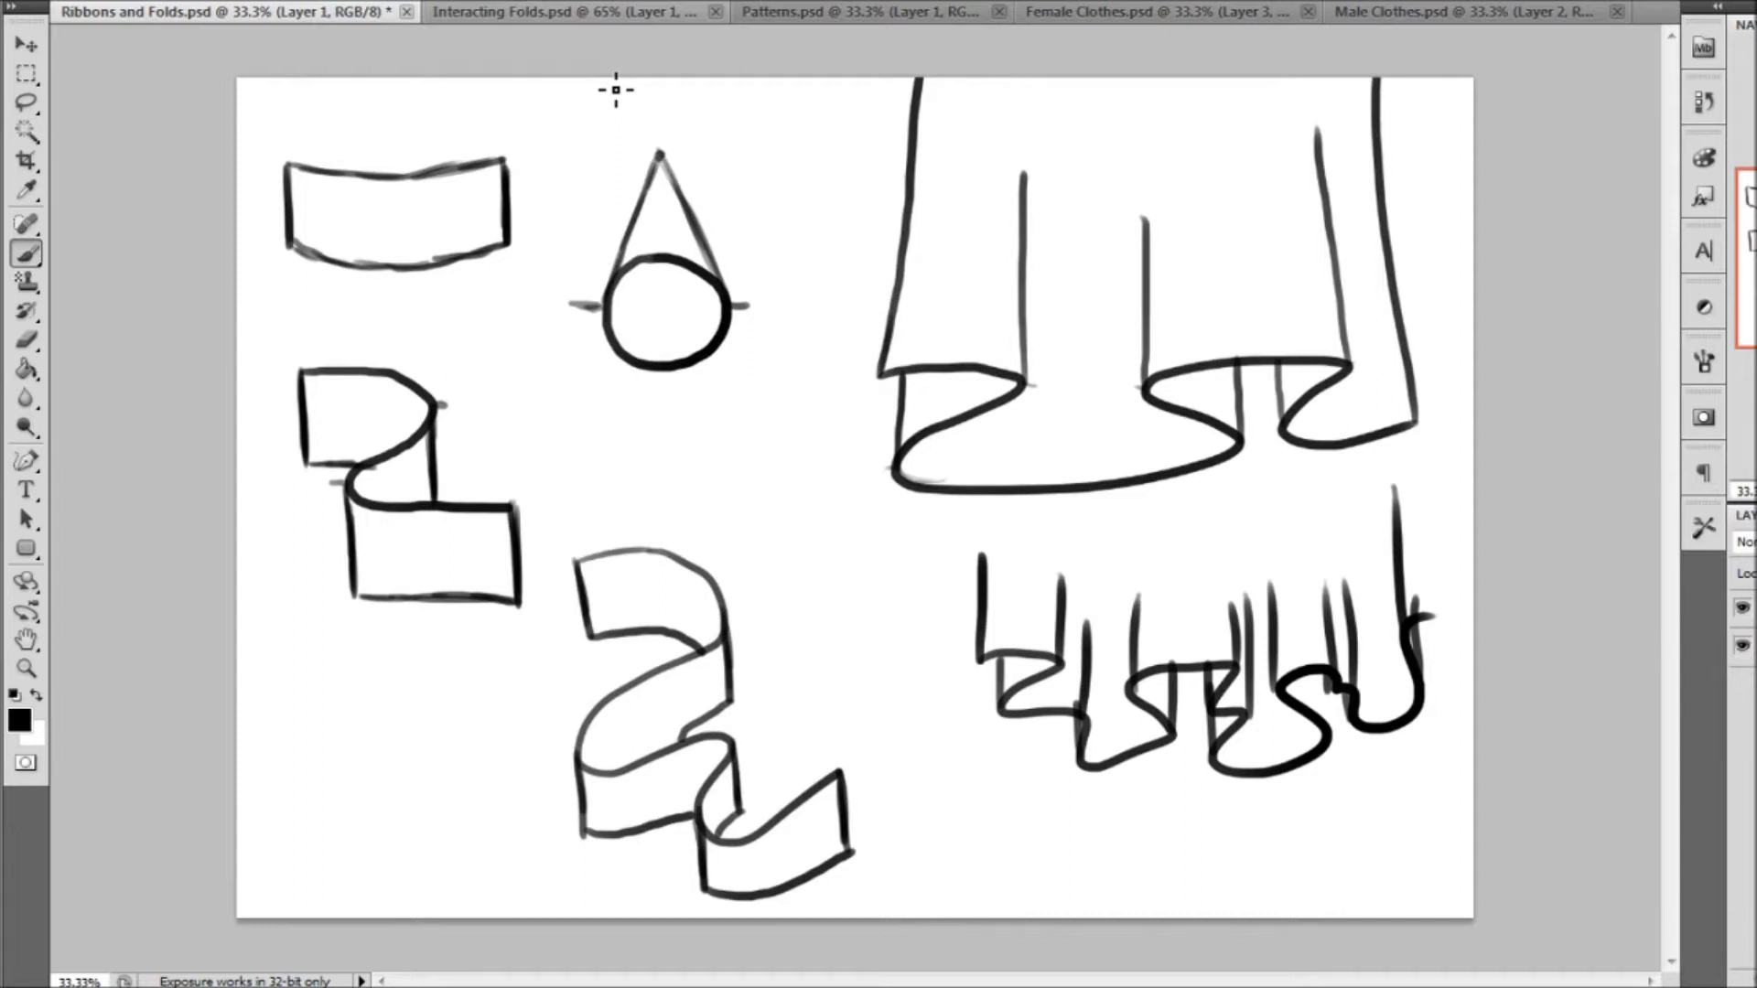
{"action": "left_click", "coordinate": [602, 15]}
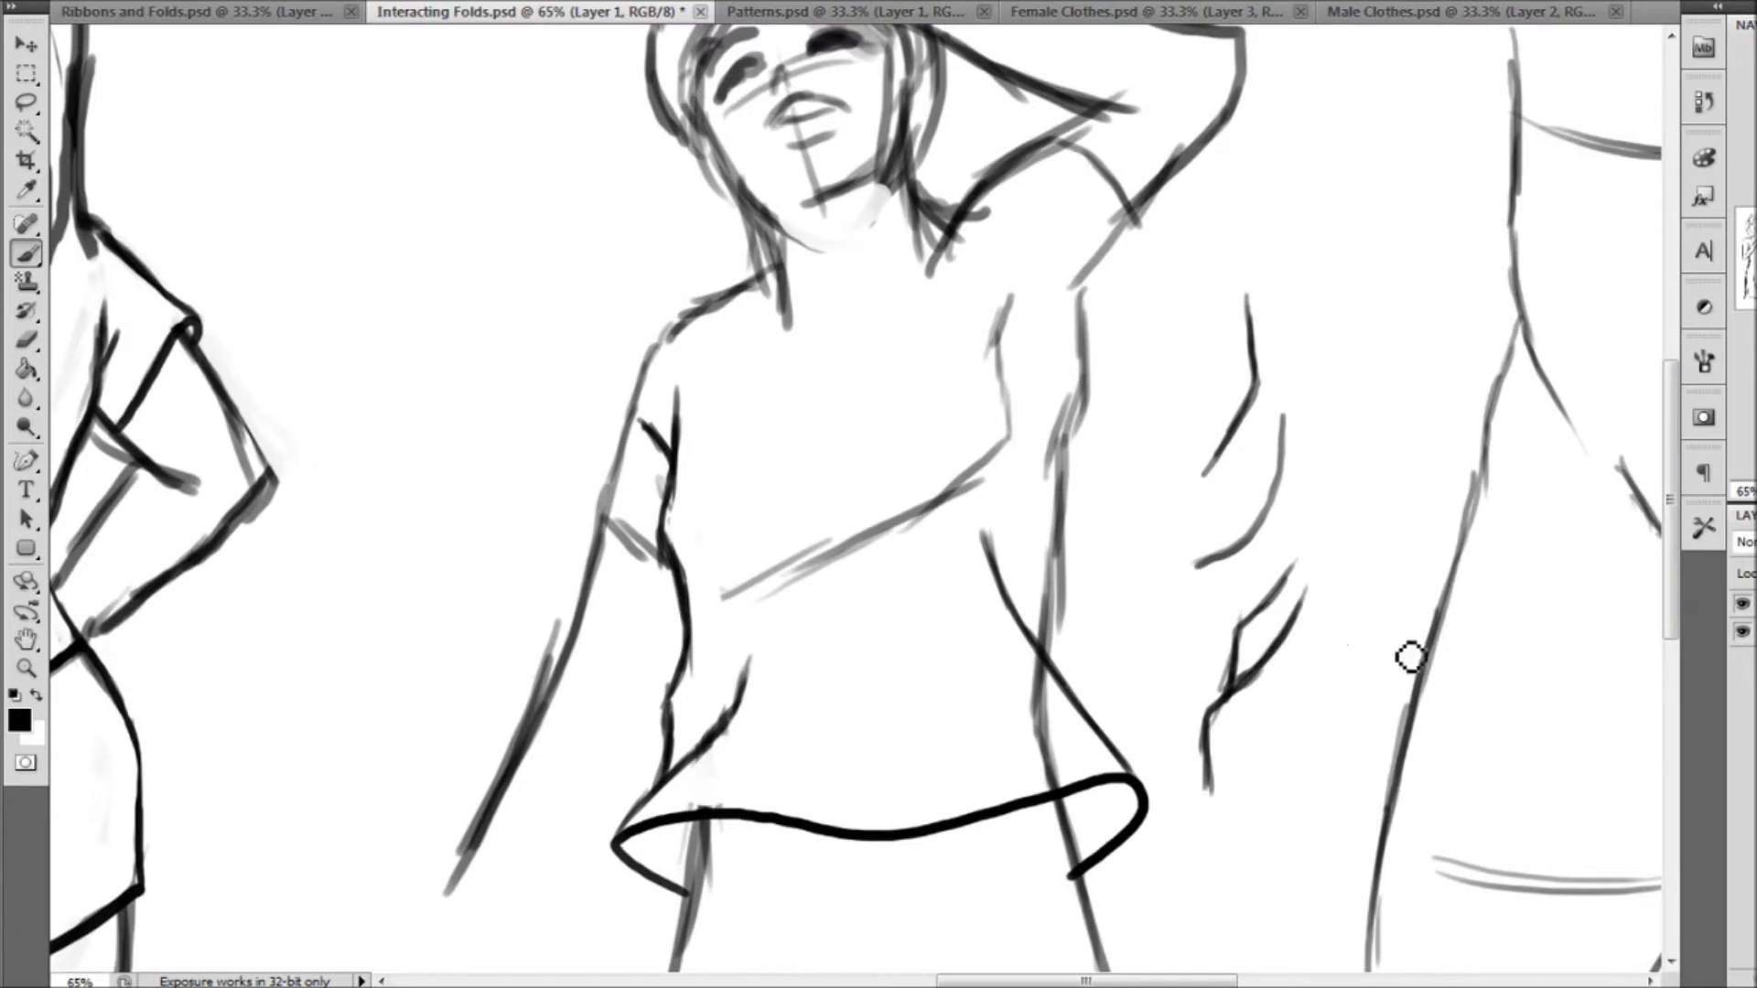
Outline the shirt's raised-arm side with overlapping folds up to the armpit, and draw the underside and opening of the raised sleeve
{"action": "left_click_drag", "start_coordinate": [1081, 698], "coordinate": [1088, 616]}
{"action": "left_click_drag", "start_coordinate": [1013, 395], "coordinate": [1086, 639]}
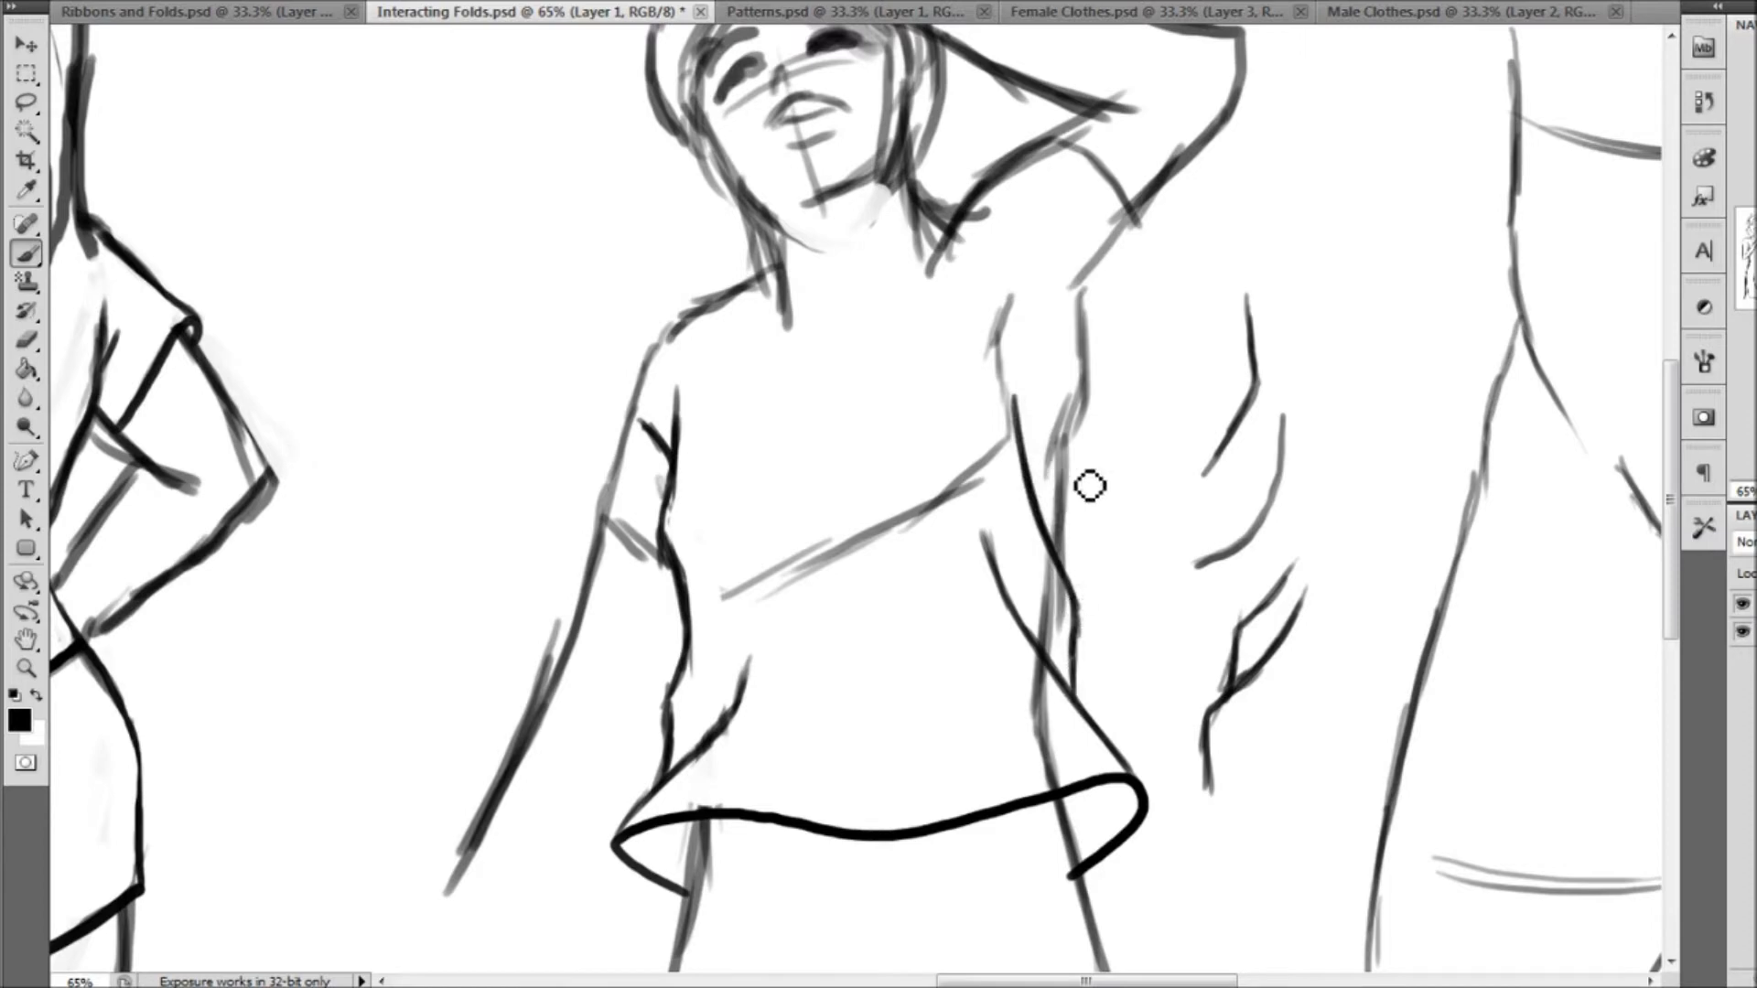
{"action": "mouse_move", "coordinate": [1062, 558]}
{"action": "left_mouse_down"}
{"action": "mouse_move", "coordinate": [1101, 365]}
{"action": "mouse_move", "coordinate": [1089, 286]}
{"action": "left_mouse_up"}
{"action": "mouse_move", "coordinate": [1118, 190]}
{"action": "left_mouse_down"}
{"action": "mouse_move", "coordinate": [1154, 264]}
{"action": "mouse_move", "coordinate": [1034, 377]}
{"action": "left_mouse_up"}
Erase the old arm and torso sketch lines around the raised sleeve's underside and inside the shirt's raised-arm side
{"action": "left_click", "coordinate": [35, 338]}
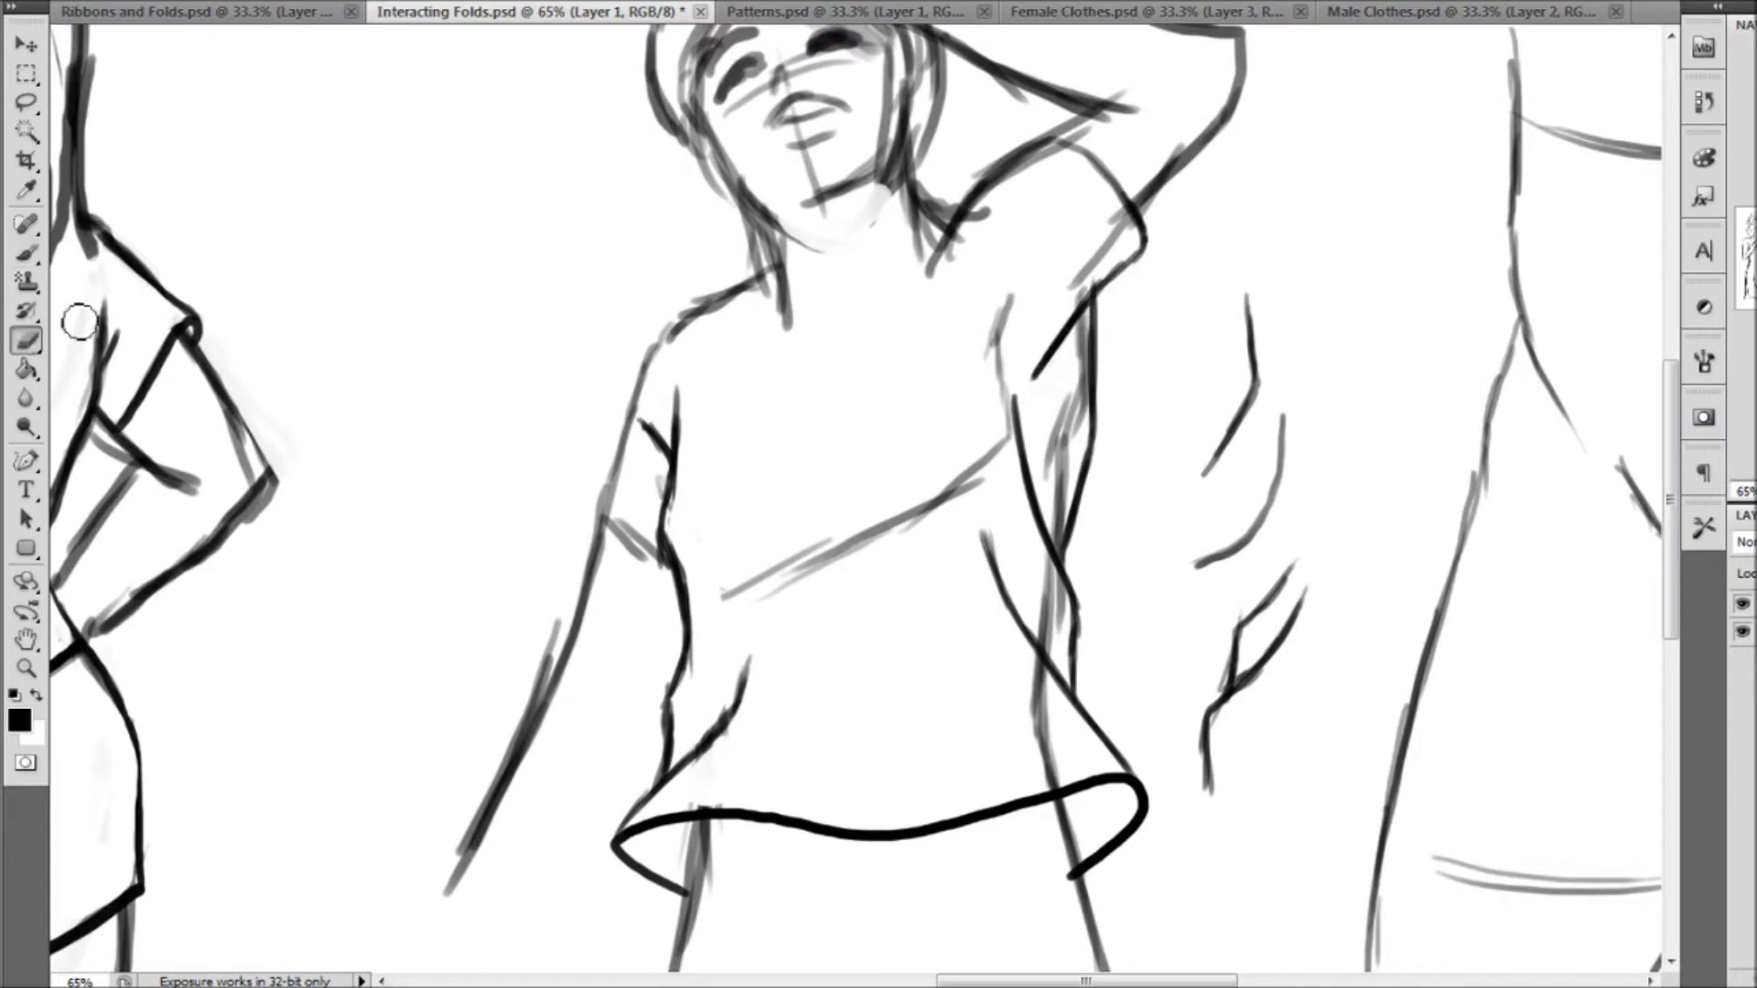
{"action": "left_click_drag", "start_coordinate": [1123, 231], "coordinate": [1105, 249]}
{"action": "left_click_drag", "start_coordinate": [1090, 329], "coordinate": [1056, 496]}
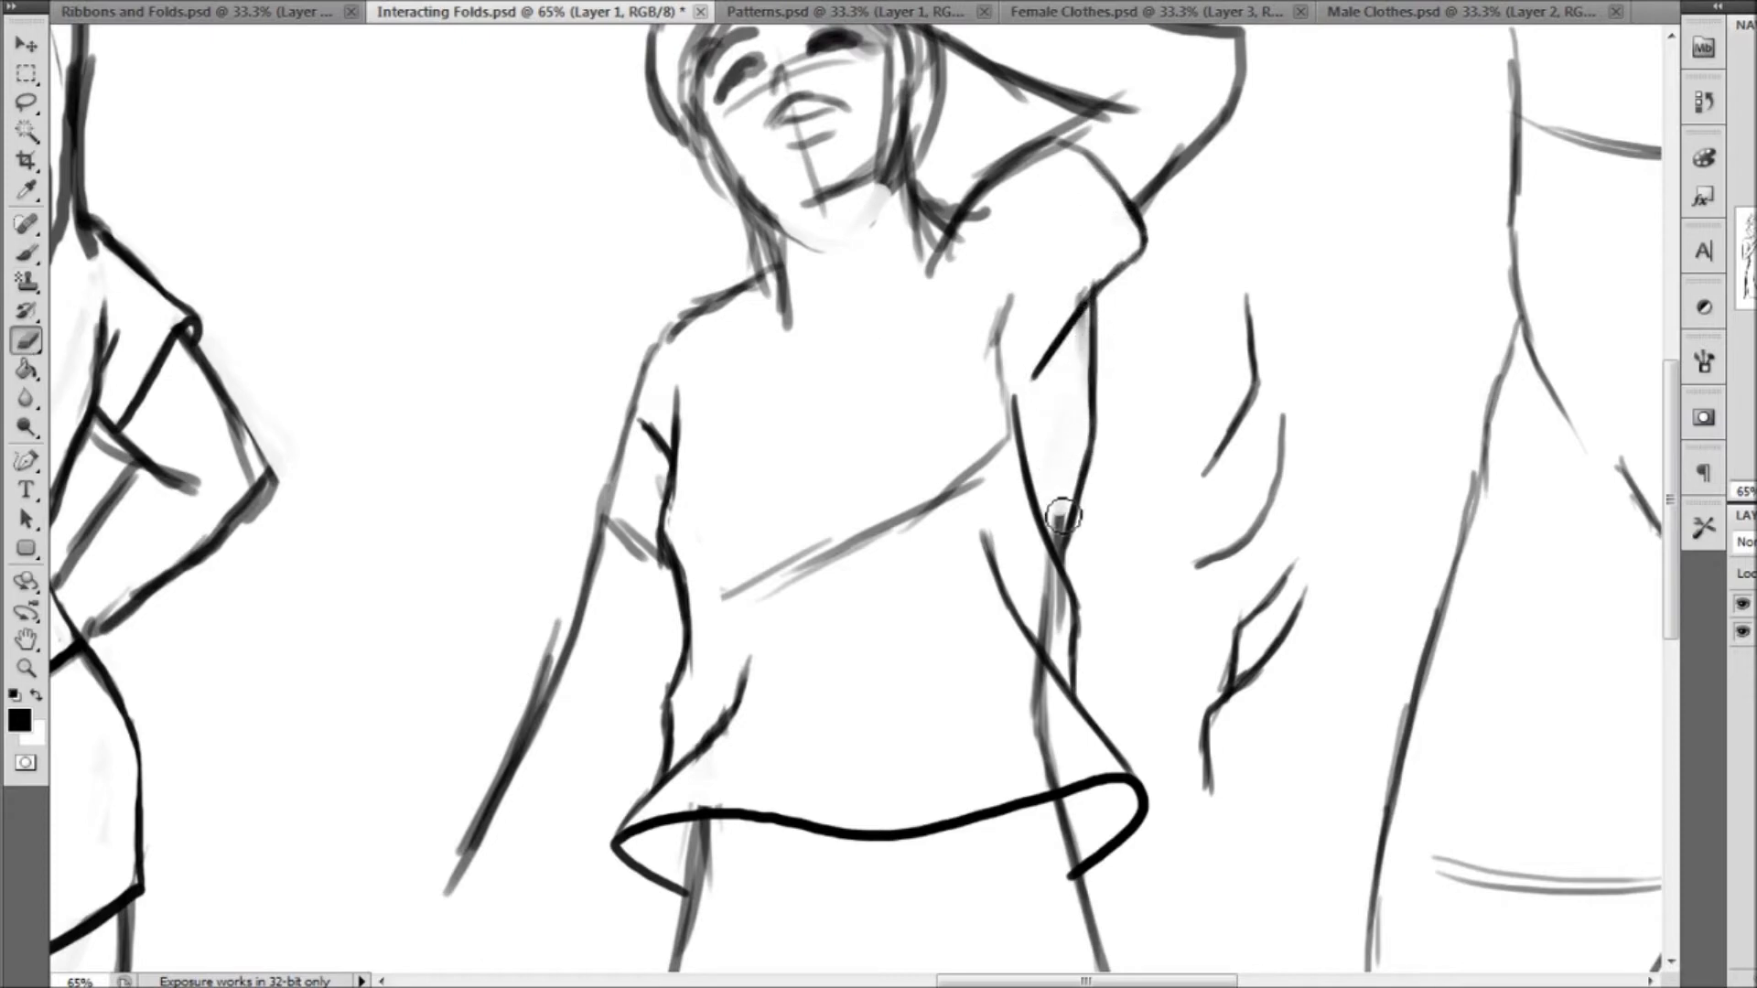
{"action": "left_click_drag", "start_coordinate": [1040, 564], "coordinate": [1051, 626]}
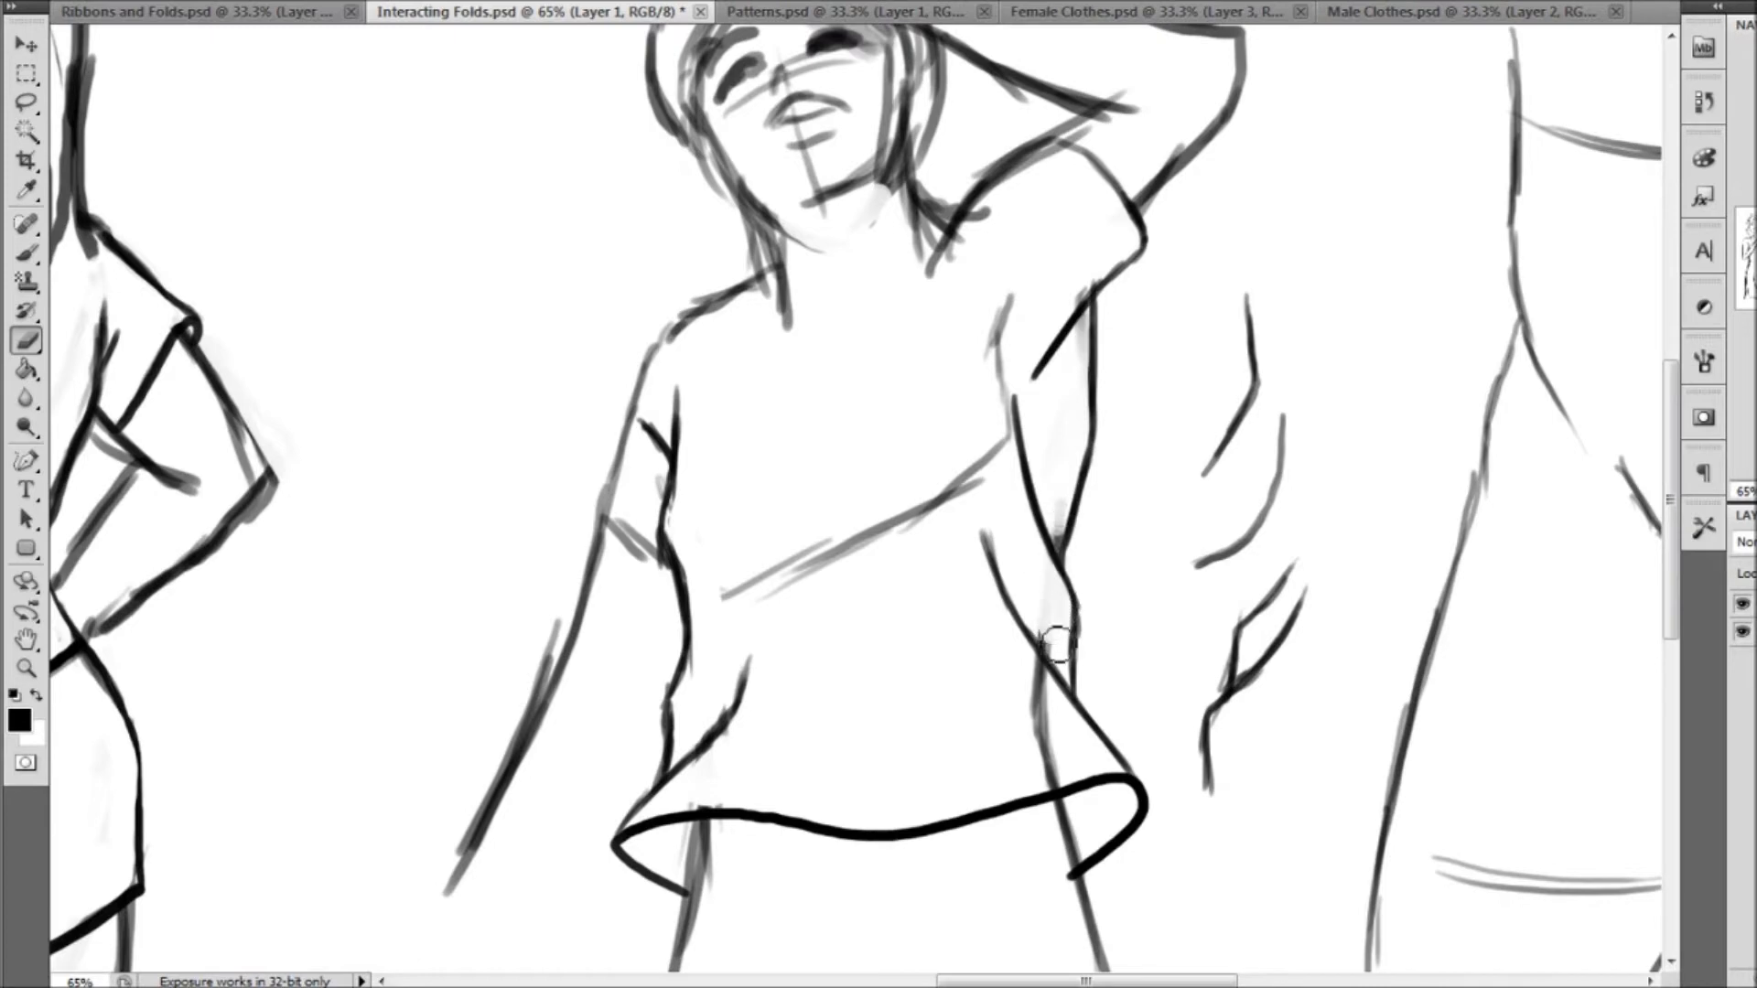
{"action": "left_click_drag", "start_coordinate": [1049, 700], "coordinate": [1050, 771]}
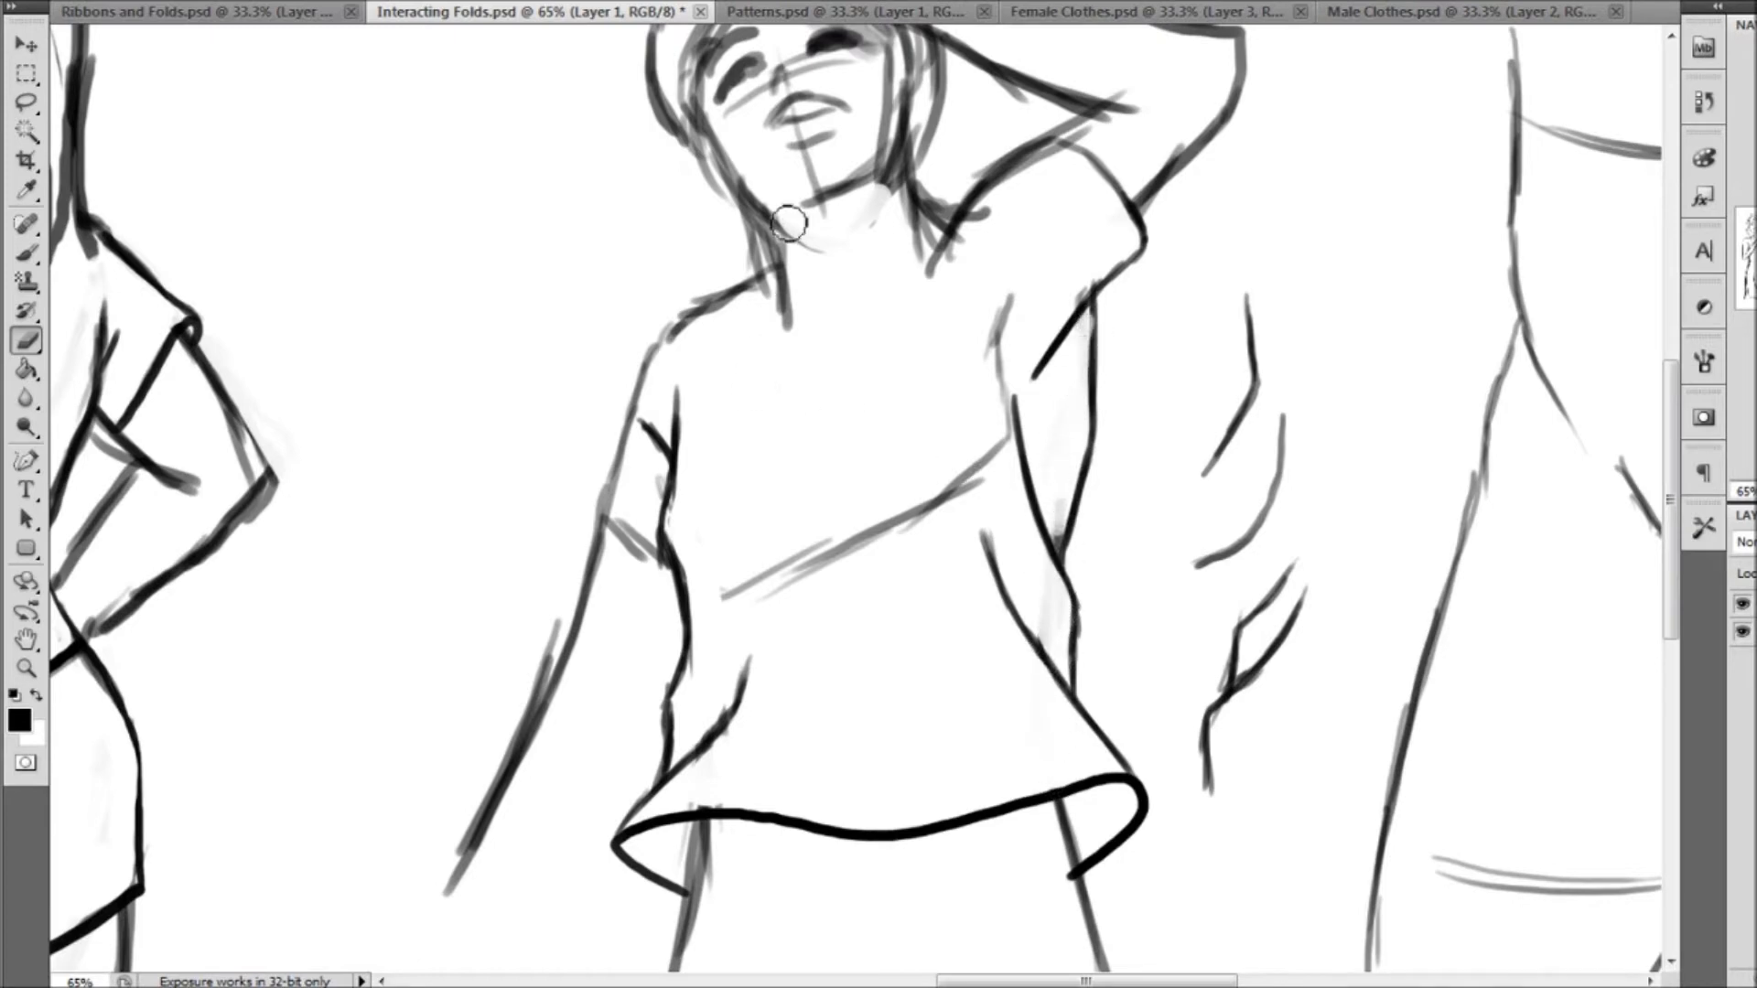
Draw the shirt's shoulders and open collar, and outline the short sleeve on the lowered arm
{"action": "left_click", "coordinate": [28, 256]}
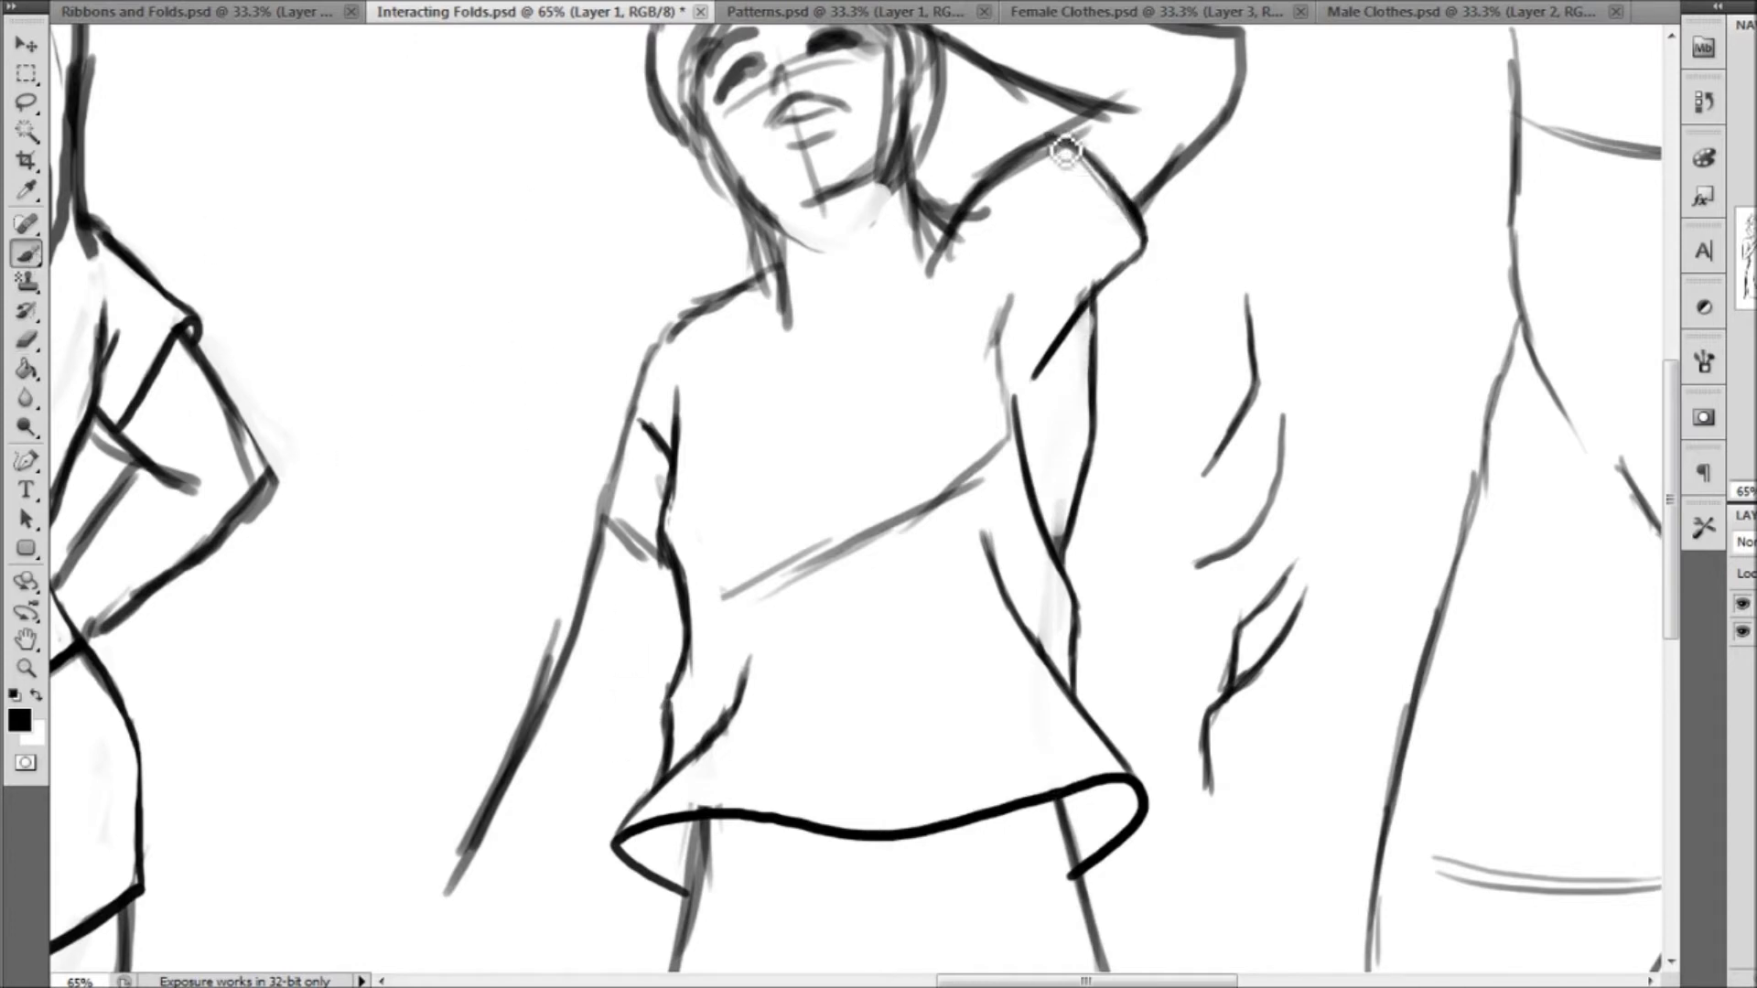
{"action": "mouse_move", "coordinate": [1052, 140]}
{"action": "left_mouse_down"}
{"action": "mouse_move", "coordinate": [947, 215]}
{"action": "mouse_move", "coordinate": [933, 265]}
{"action": "mouse_move", "coordinate": [829, 375]}
{"action": "left_mouse_up"}
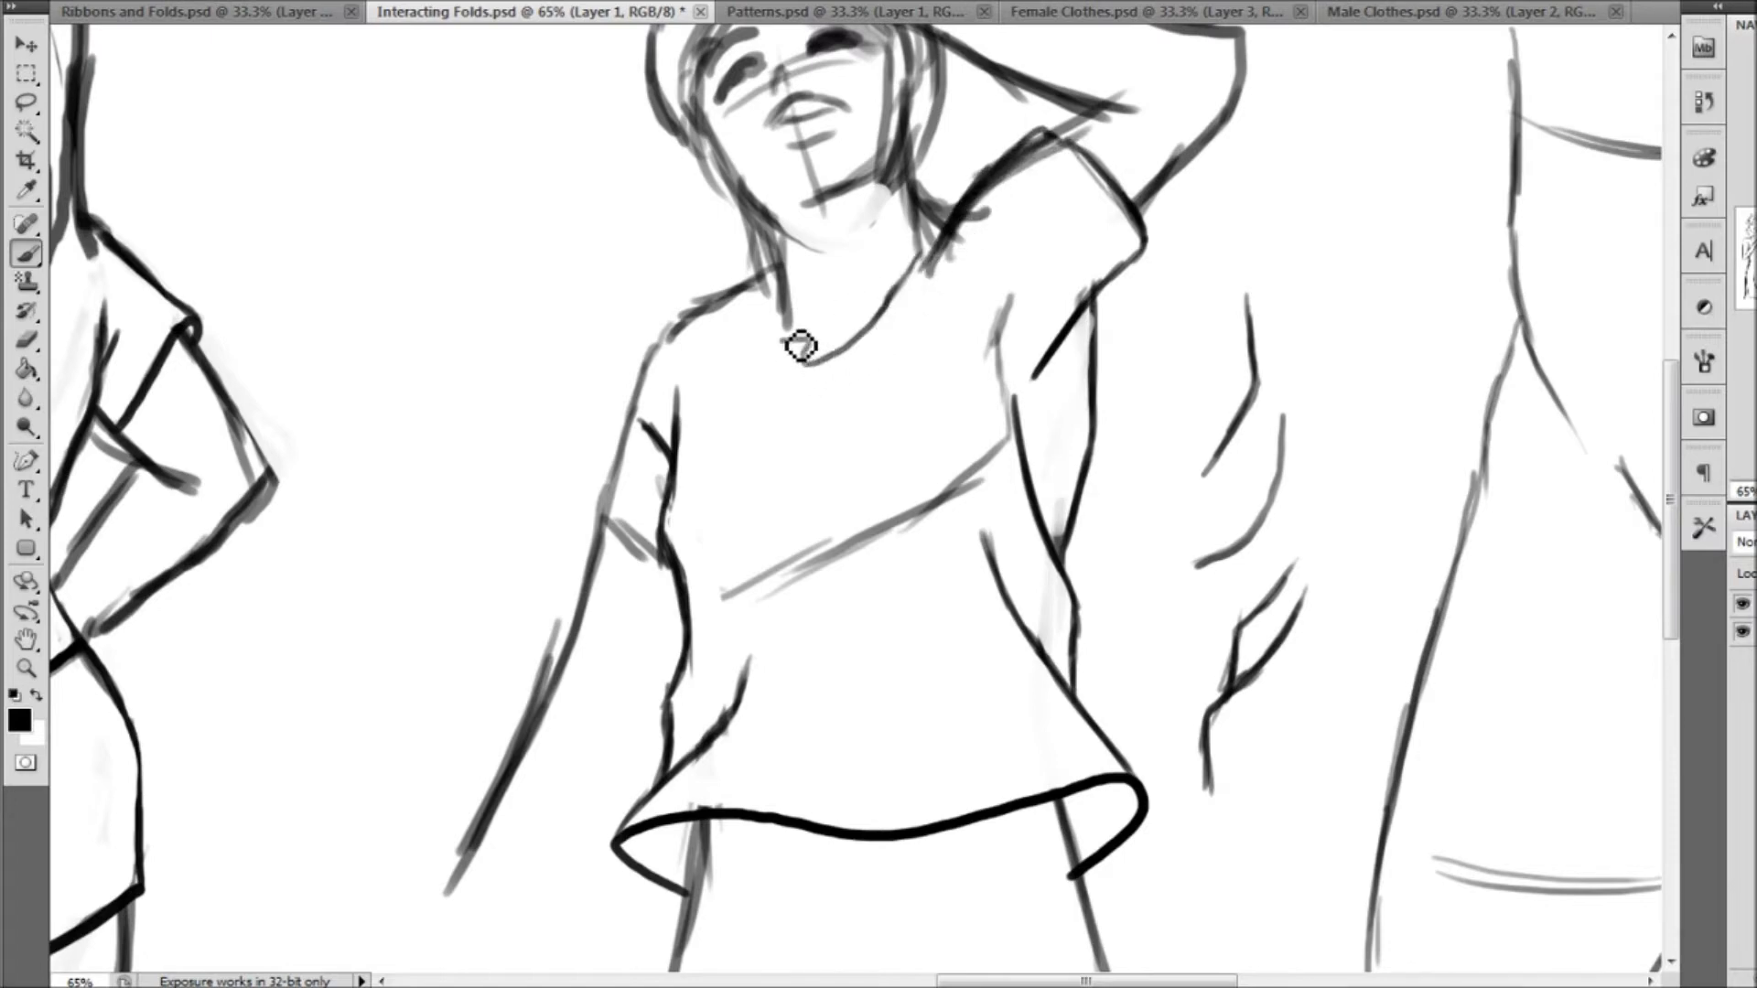
{"action": "mouse_move", "coordinate": [775, 276]}
{"action": "left_mouse_down"}
{"action": "mouse_move", "coordinate": [766, 338]}
{"action": "mouse_move", "coordinate": [820, 348]}
{"action": "mouse_move", "coordinate": [870, 442]}
{"action": "mouse_move", "coordinate": [767, 336]}
{"action": "mouse_move", "coordinate": [777, 372]}
{"action": "mouse_move", "coordinate": [821, 352]}
{"action": "left_mouse_up"}
{"action": "mouse_move", "coordinate": [775, 265]}
{"action": "left_mouse_down"}
{"action": "mouse_move", "coordinate": [683, 330]}
{"action": "mouse_move", "coordinate": [622, 441]}
{"action": "left_mouse_up"}
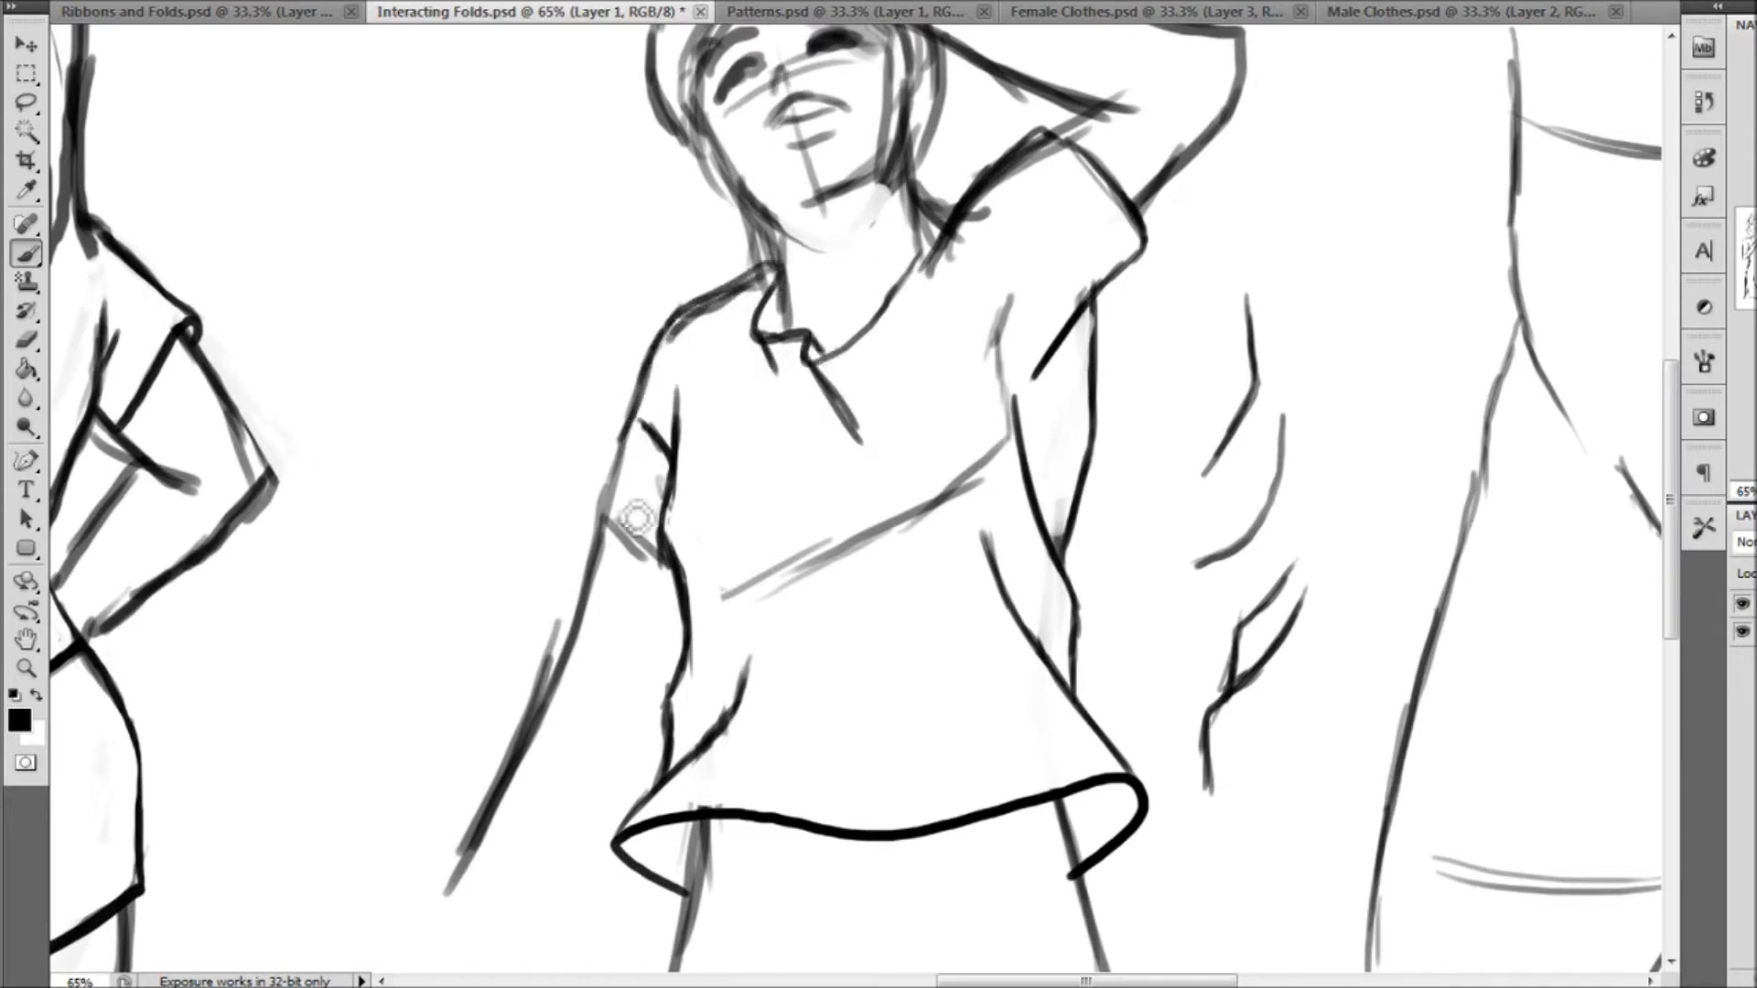
{"action": "mouse_move", "coordinate": [663, 556]}
{"action": "left_mouse_down"}
{"action": "mouse_move", "coordinate": [615, 526]}
{"action": "mouse_move", "coordinate": [608, 553]}
{"action": "mouse_move", "coordinate": [632, 400]}
{"action": "left_mouse_up"}
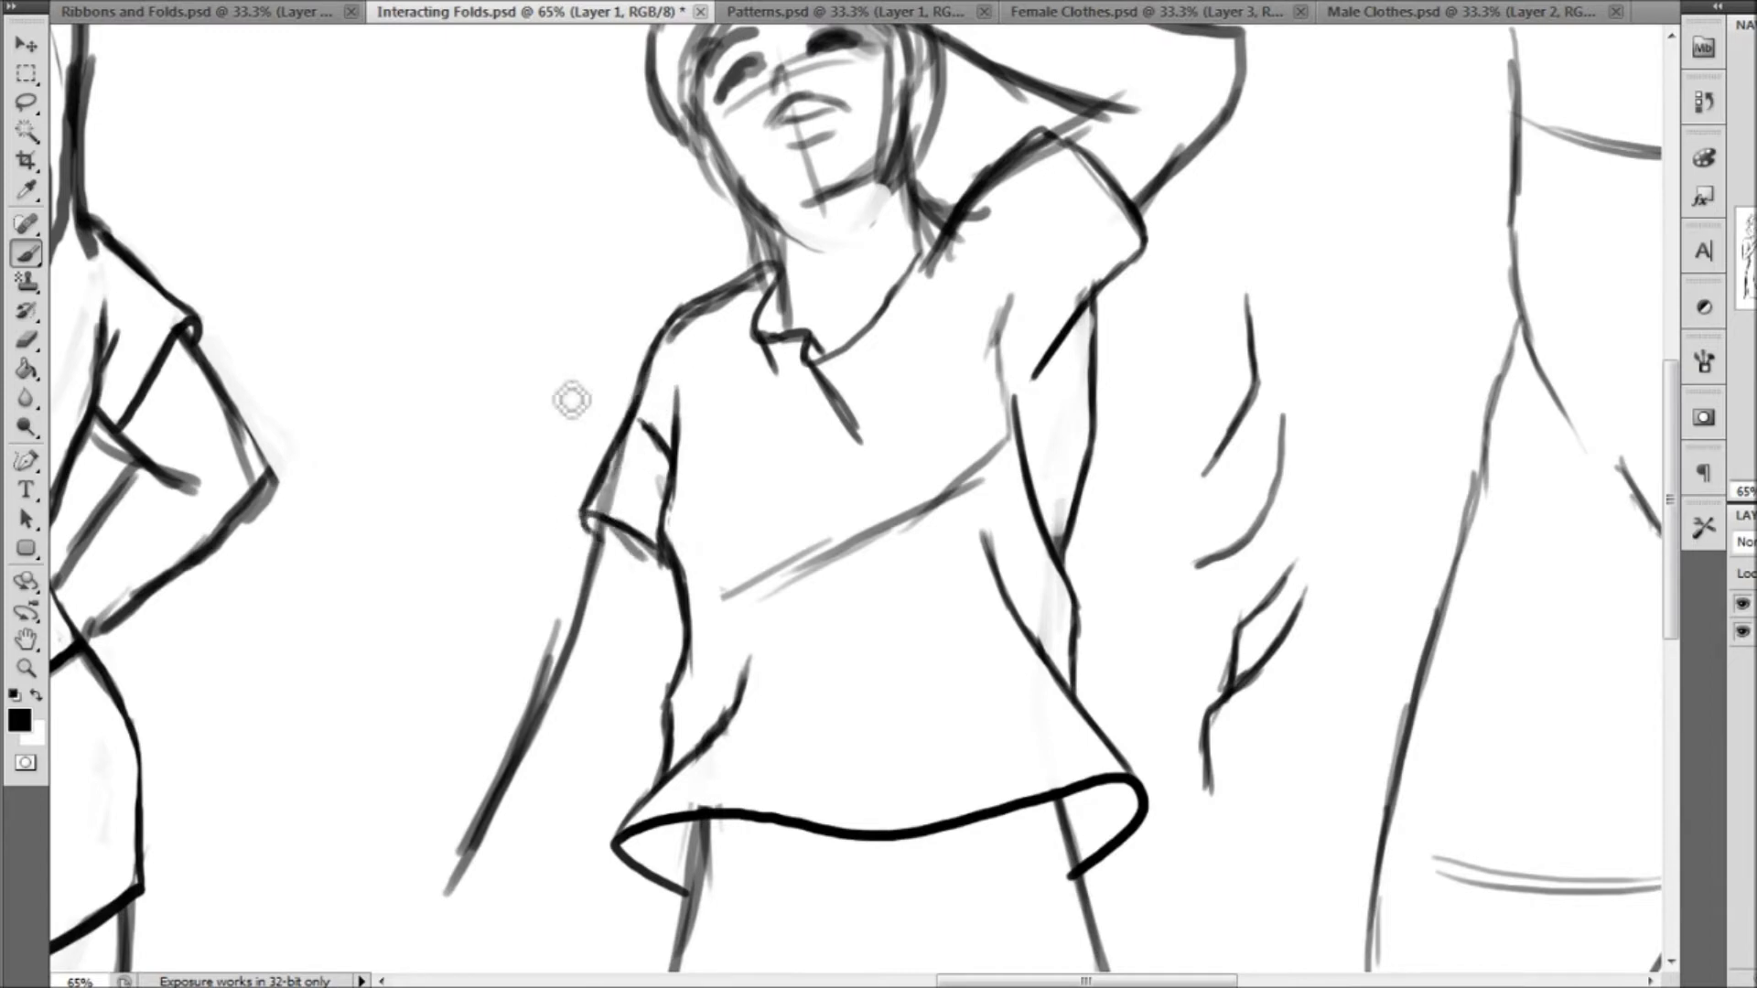
Erase the leftover sketch lines along the lowered arm's sleeve, its shoulder and the raised-arm side of the neck
{"action": "left_click", "coordinate": [27, 342]}
{"action": "left_click_drag", "start_coordinate": [638, 444], "coordinate": [613, 508]}
{"action": "left_click_drag", "start_coordinate": [770, 285], "coordinate": [682, 347]}
{"action": "left_click_drag", "start_coordinate": [1000, 211], "coordinate": [943, 281]}
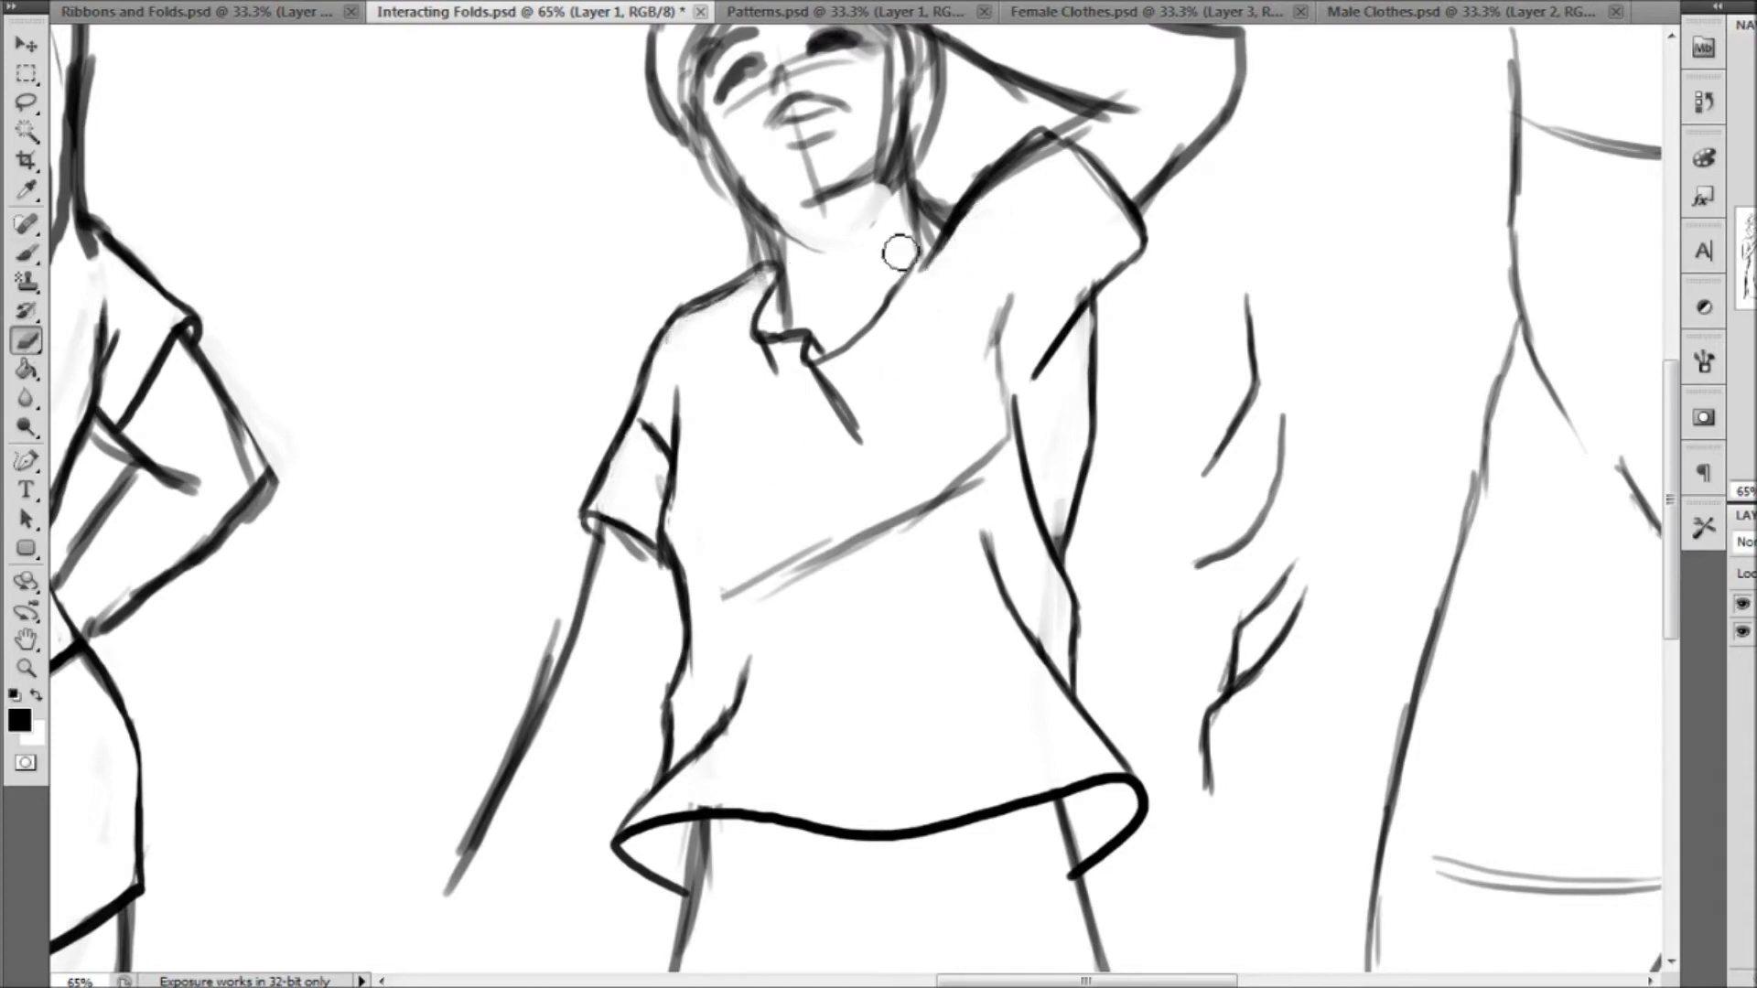
Draw the shorts' waistband and right outer edge on the pelvis figure, with pinched waist folds and a turned hem corner
{"action": "left_click", "coordinate": [27, 669]}
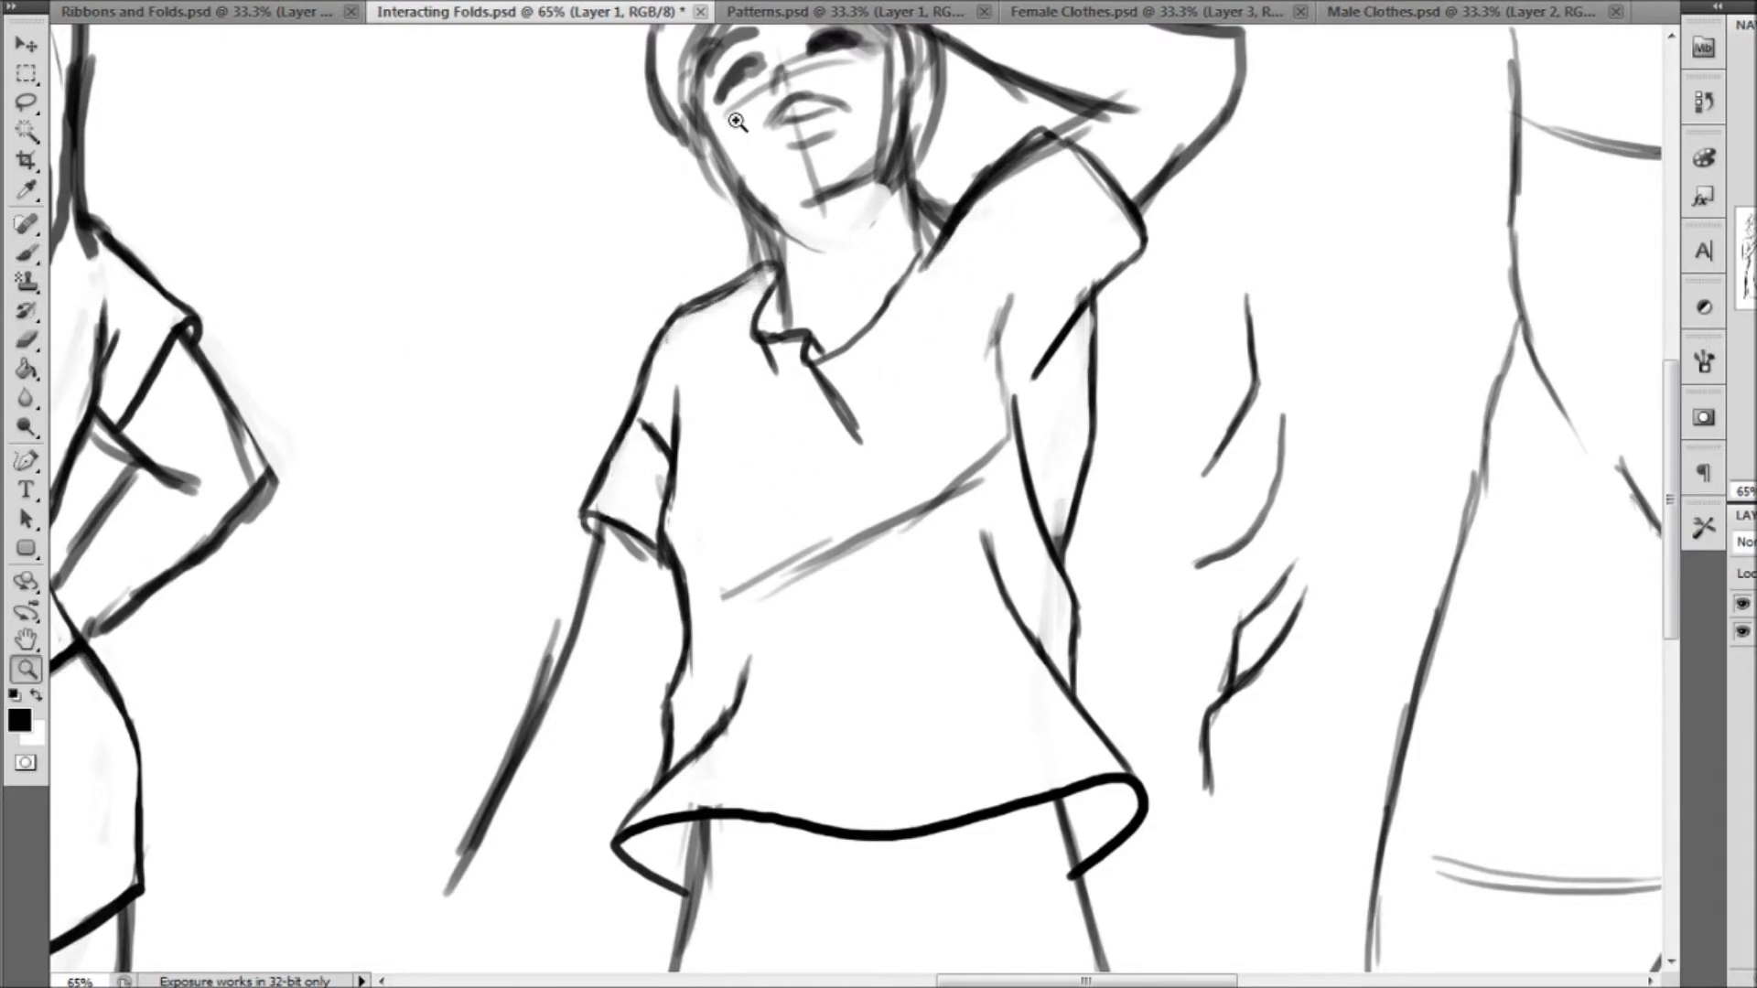
{"action": "left_click", "coordinate": [701, 2]}
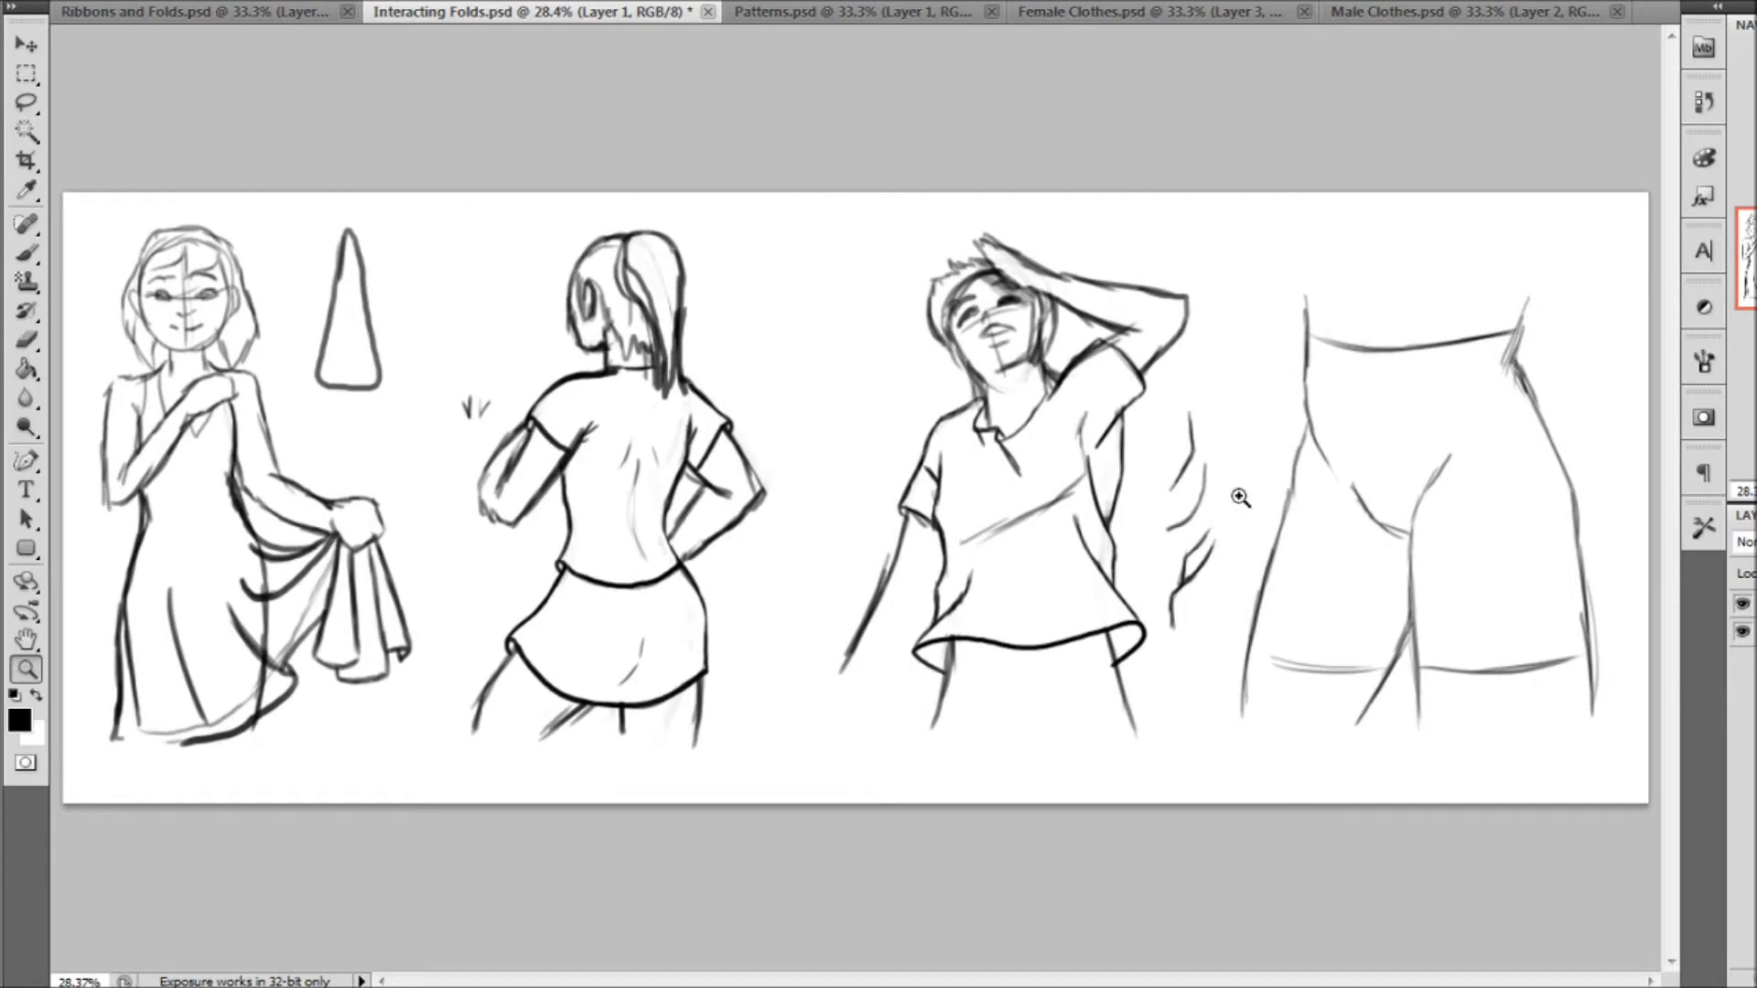
{"action": "left_click", "coordinate": [1414, 495]}
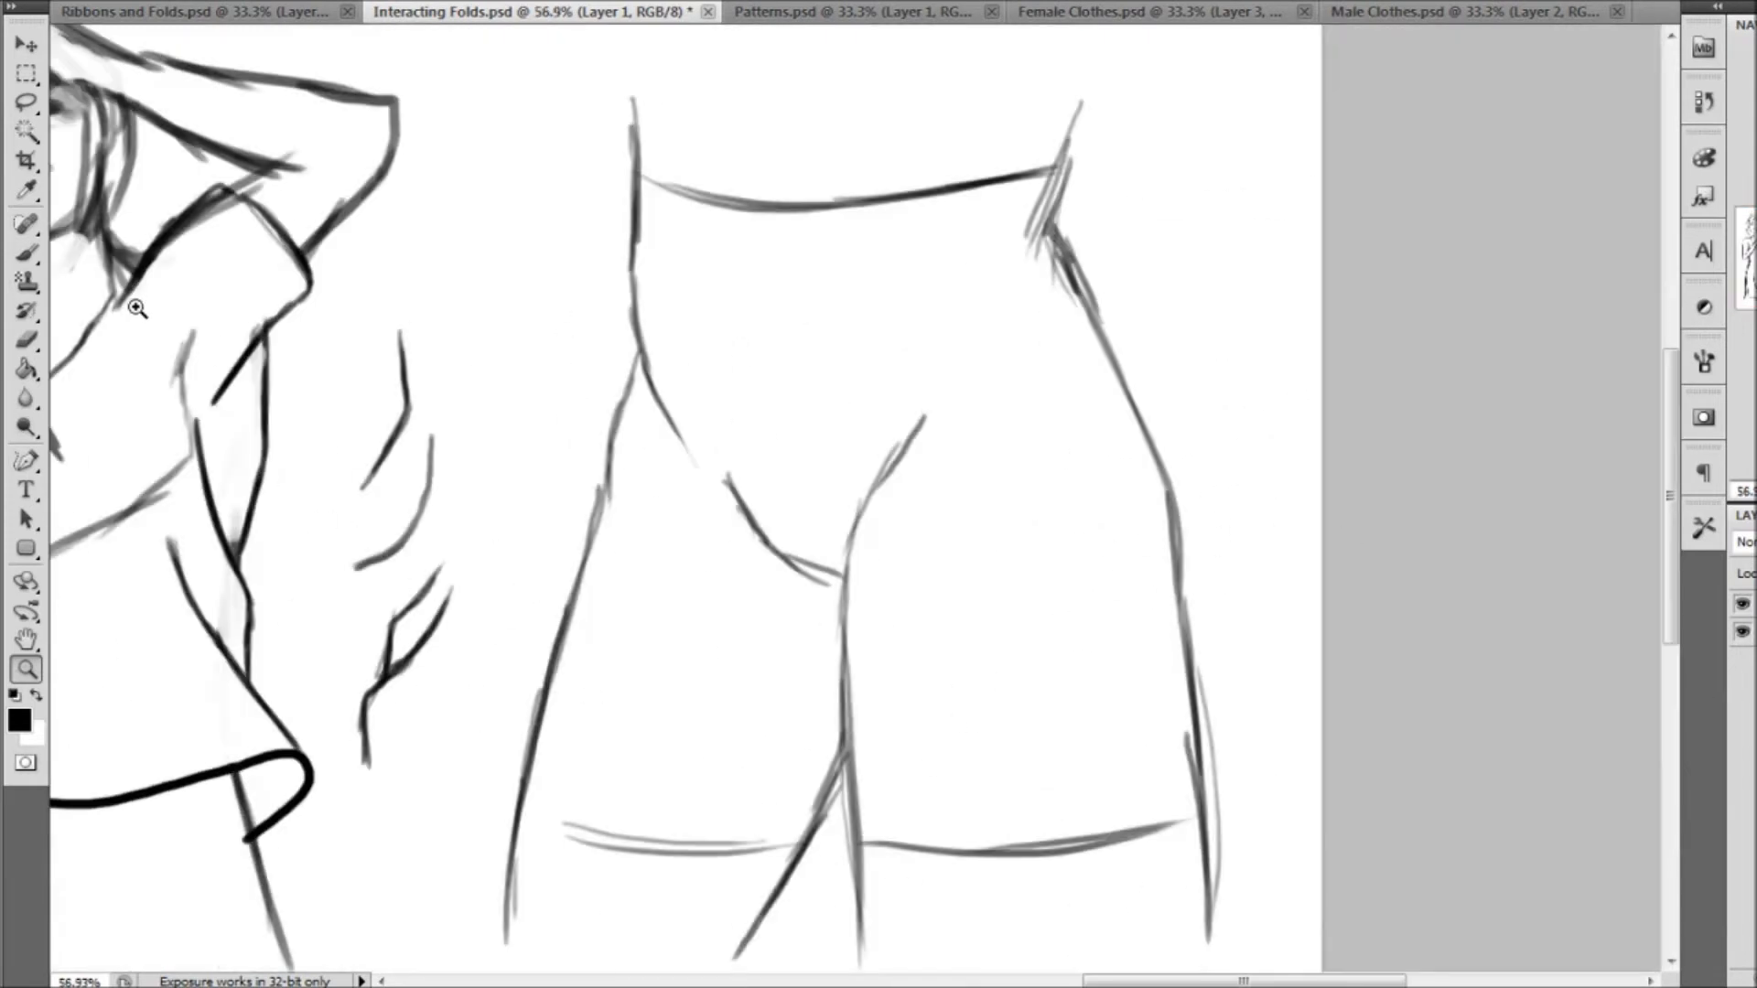
{"action": "left_click", "coordinate": [25, 256]}
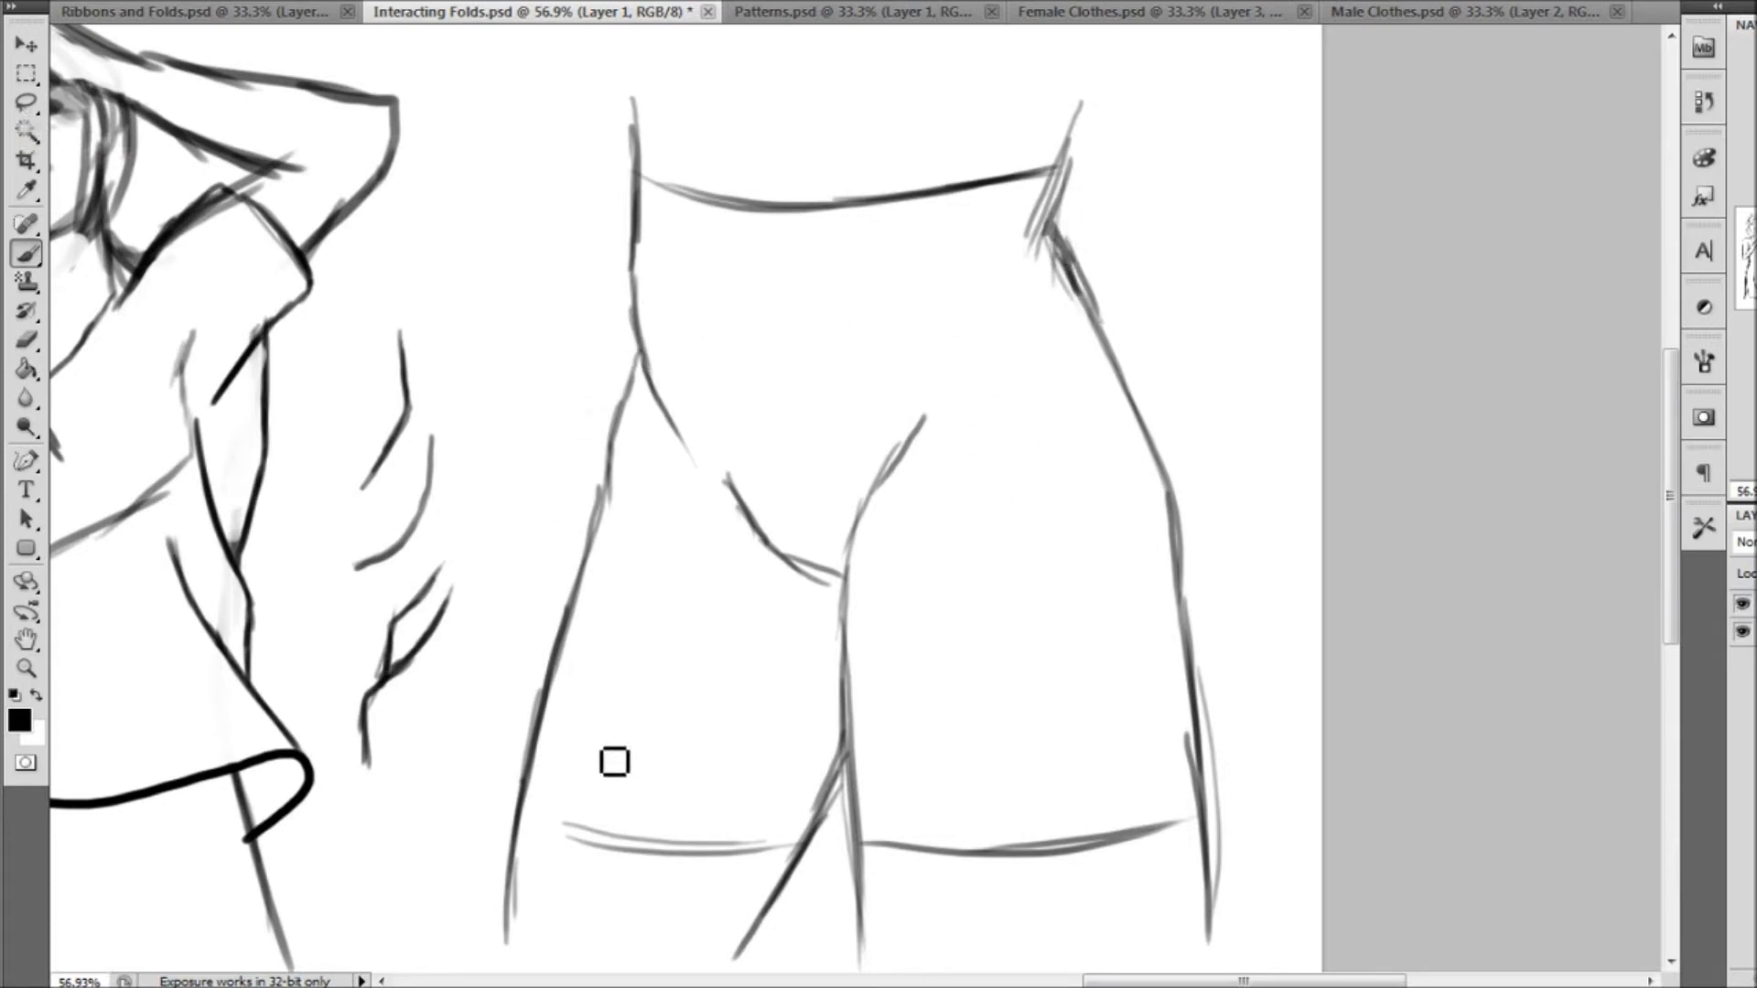
{"action": "mouse_move", "coordinate": [638, 177]}
{"action": "left_mouse_down"}
{"action": "mouse_move", "coordinate": [755, 221]}
{"action": "mouse_move", "coordinate": [1067, 181]}
{"action": "left_mouse_up"}
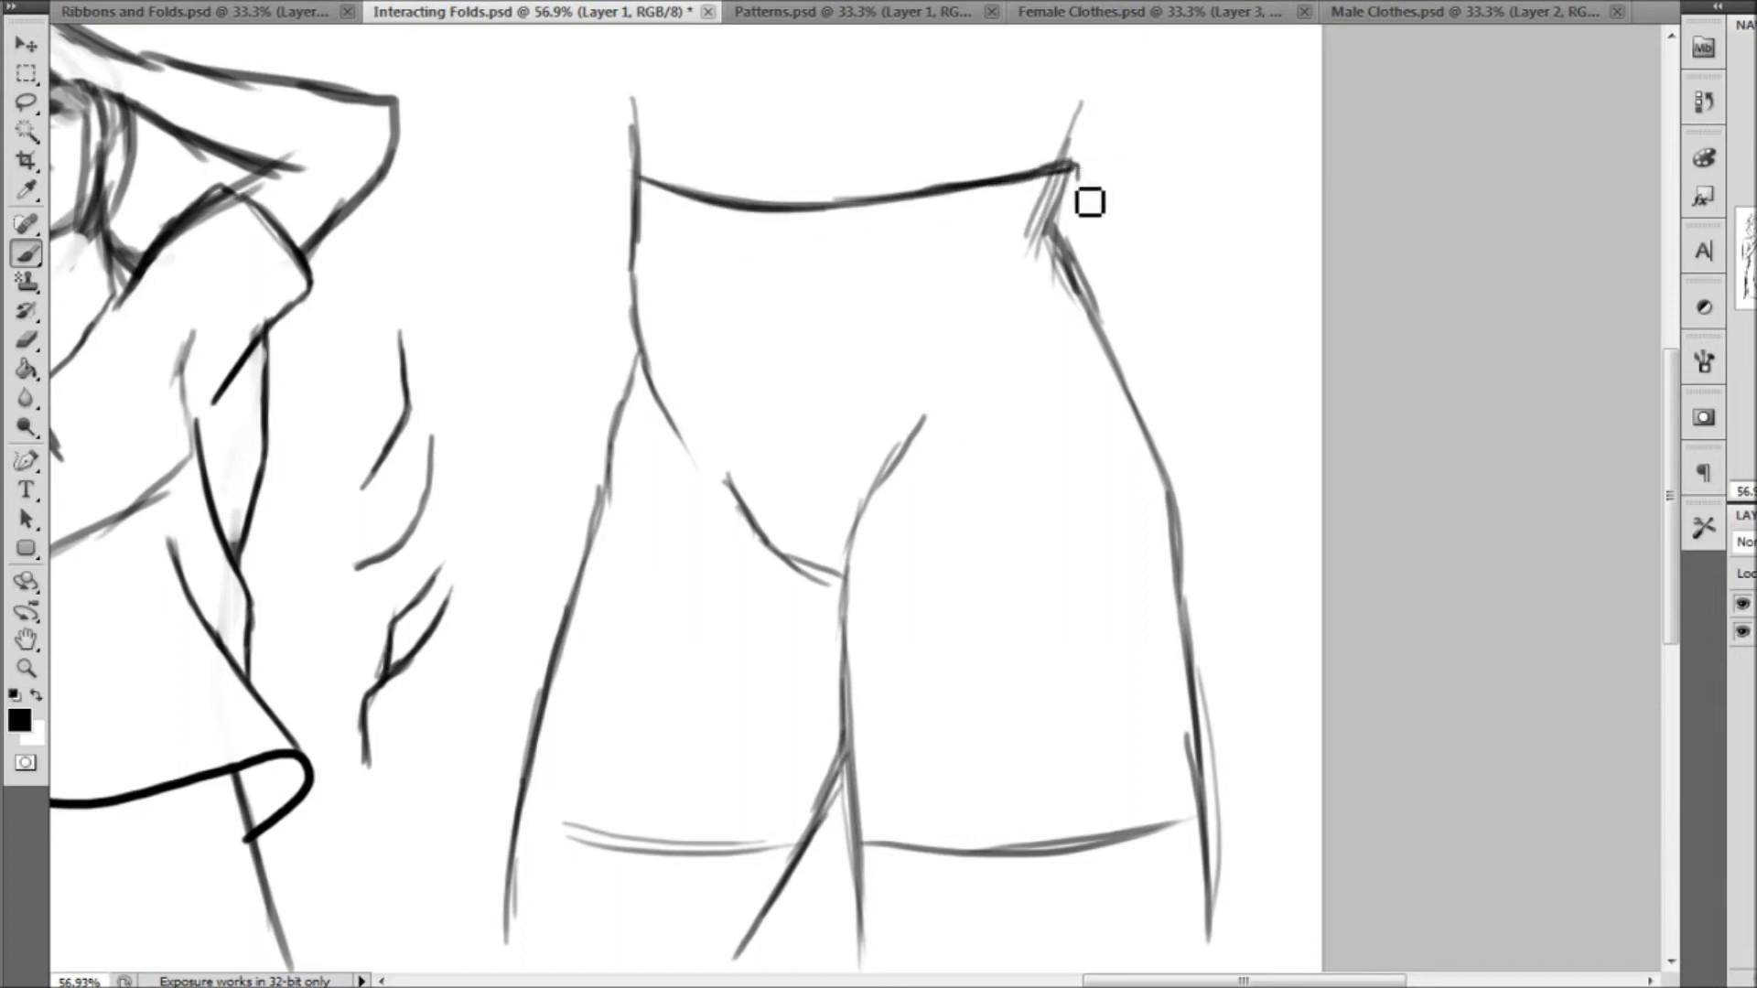
{"action": "mouse_move", "coordinate": [1090, 226]}
{"action": "left_mouse_down"}
{"action": "mouse_move", "coordinate": [1073, 278]}
{"action": "mouse_move", "coordinate": [1103, 274]}
{"action": "mouse_move", "coordinate": [1101, 306]}
{"action": "mouse_move", "coordinate": [1152, 388]}
{"action": "left_mouse_up"}
{"action": "left_click_drag", "start_coordinate": [1109, 314], "coordinate": [1185, 471]}
{"action": "mouse_move", "coordinate": [1158, 410]}
{"action": "left_mouse_down"}
{"action": "mouse_move", "coordinate": [1204, 518]}
{"action": "mouse_move", "coordinate": [1226, 761]}
{"action": "left_mouse_up"}
{"action": "mouse_move", "coordinate": [1129, 834]}
{"action": "left_mouse_down"}
{"action": "mouse_move", "coordinate": [1218, 809]}
{"action": "mouse_move", "coordinate": [1238, 827]}
{"action": "mouse_move", "coordinate": [1211, 850]}
{"action": "left_mouse_up"}
{"action": "left_click_drag", "start_coordinate": [1235, 771], "coordinate": [1223, 816]}
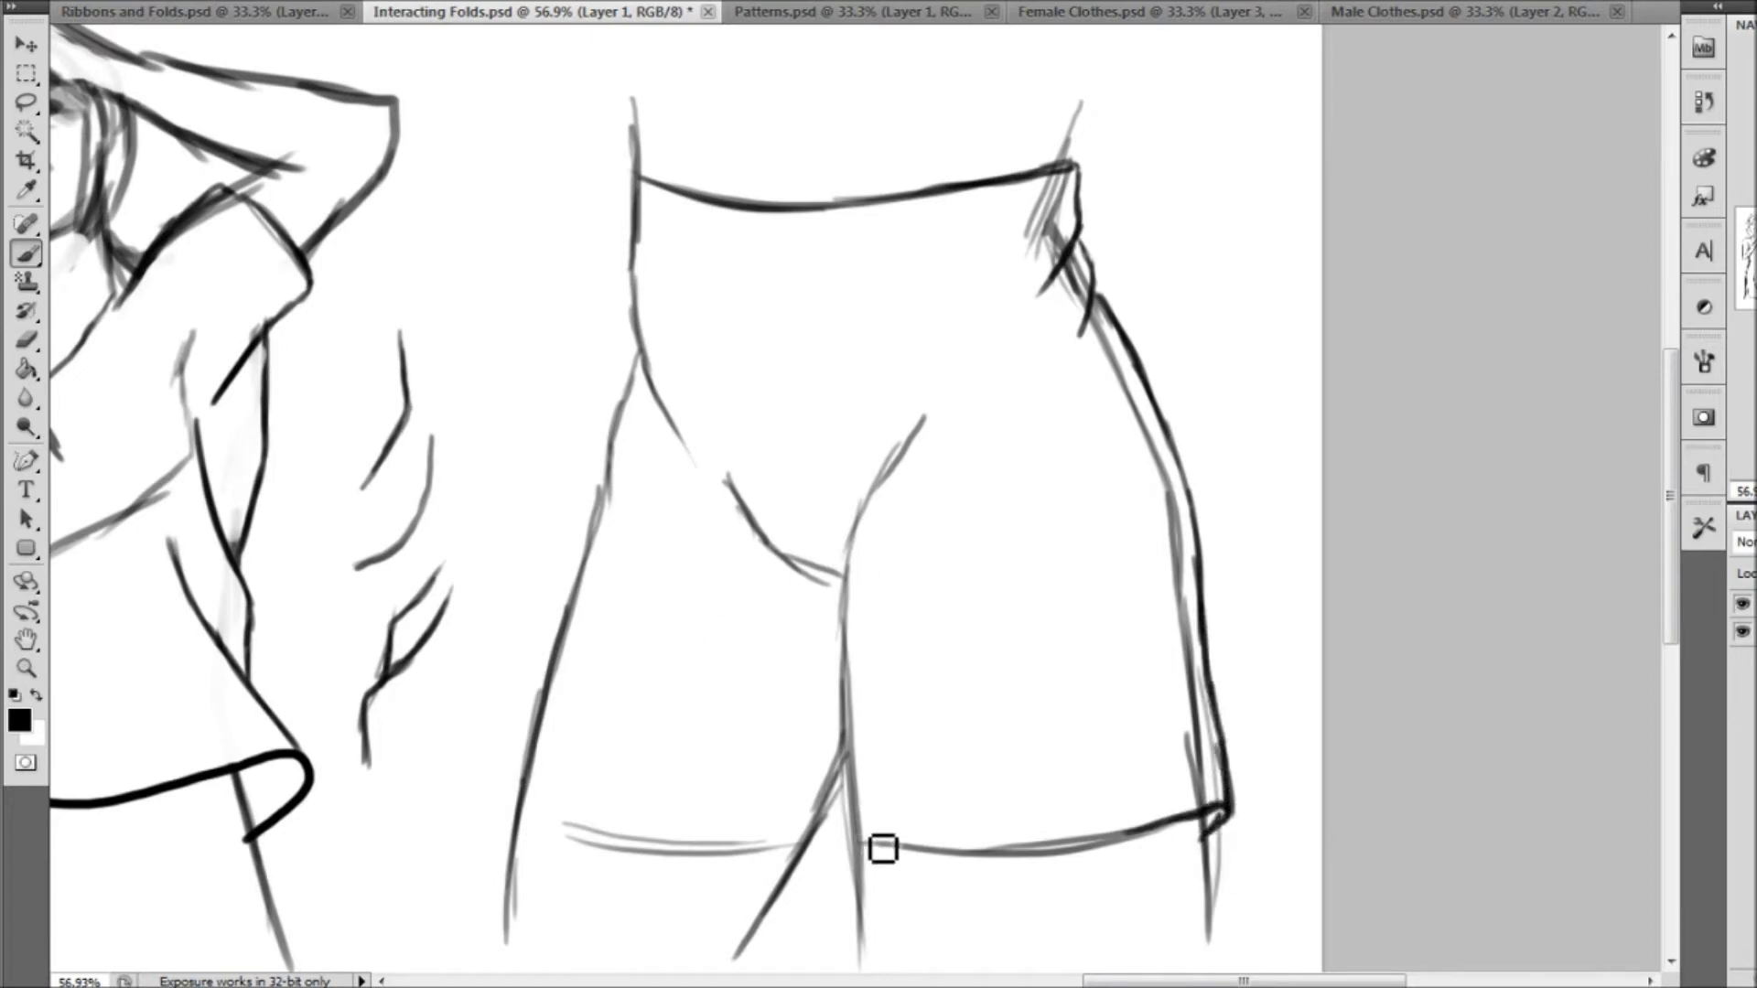
Draw the right leg's inseam on the shorts, branching into two folds that rise from the crotch toward the hip
{"action": "mouse_move", "coordinate": [870, 857]}
{"action": "left_mouse_down"}
{"action": "mouse_move", "coordinate": [880, 816]}
{"action": "mouse_move", "coordinate": [876, 854]}
{"action": "mouse_move", "coordinate": [855, 852]}
{"action": "mouse_move", "coordinate": [860, 816]}
{"action": "mouse_move", "coordinate": [856, 859]}
{"action": "mouse_move", "coordinate": [864, 555]}
{"action": "mouse_move", "coordinate": [943, 398]}
{"action": "left_mouse_up"}
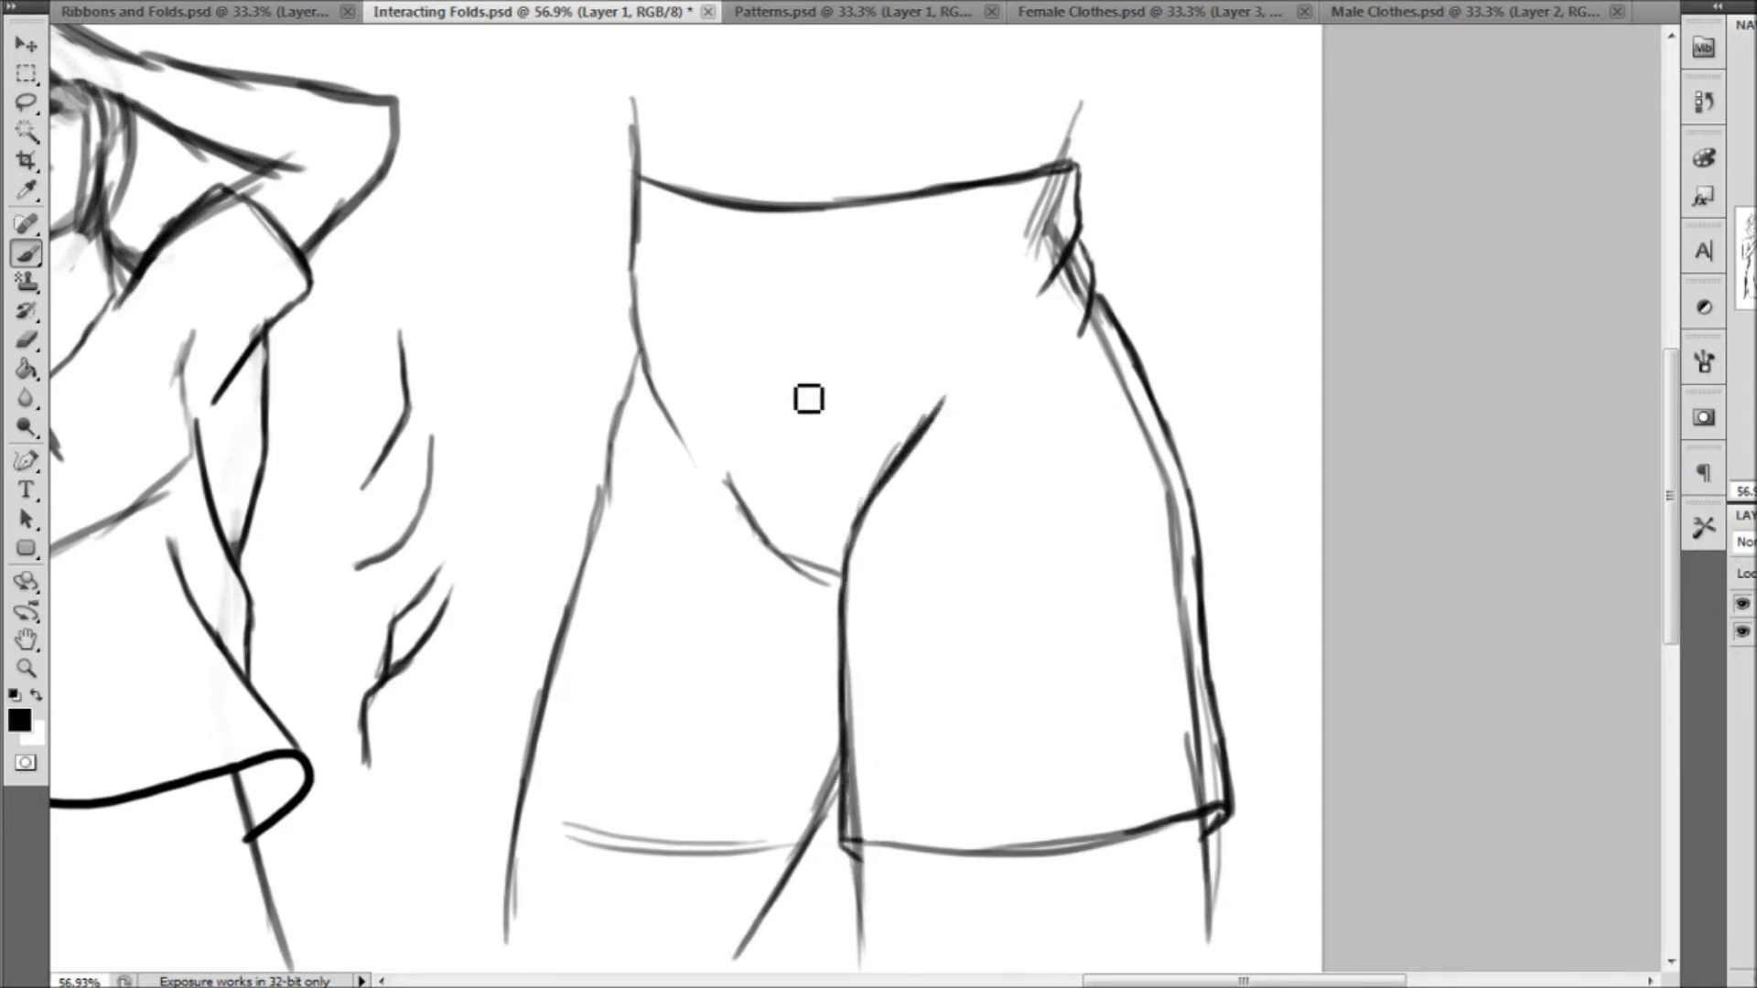
{"action": "left_click_drag", "start_coordinate": [867, 496], "coordinate": [936, 369]}
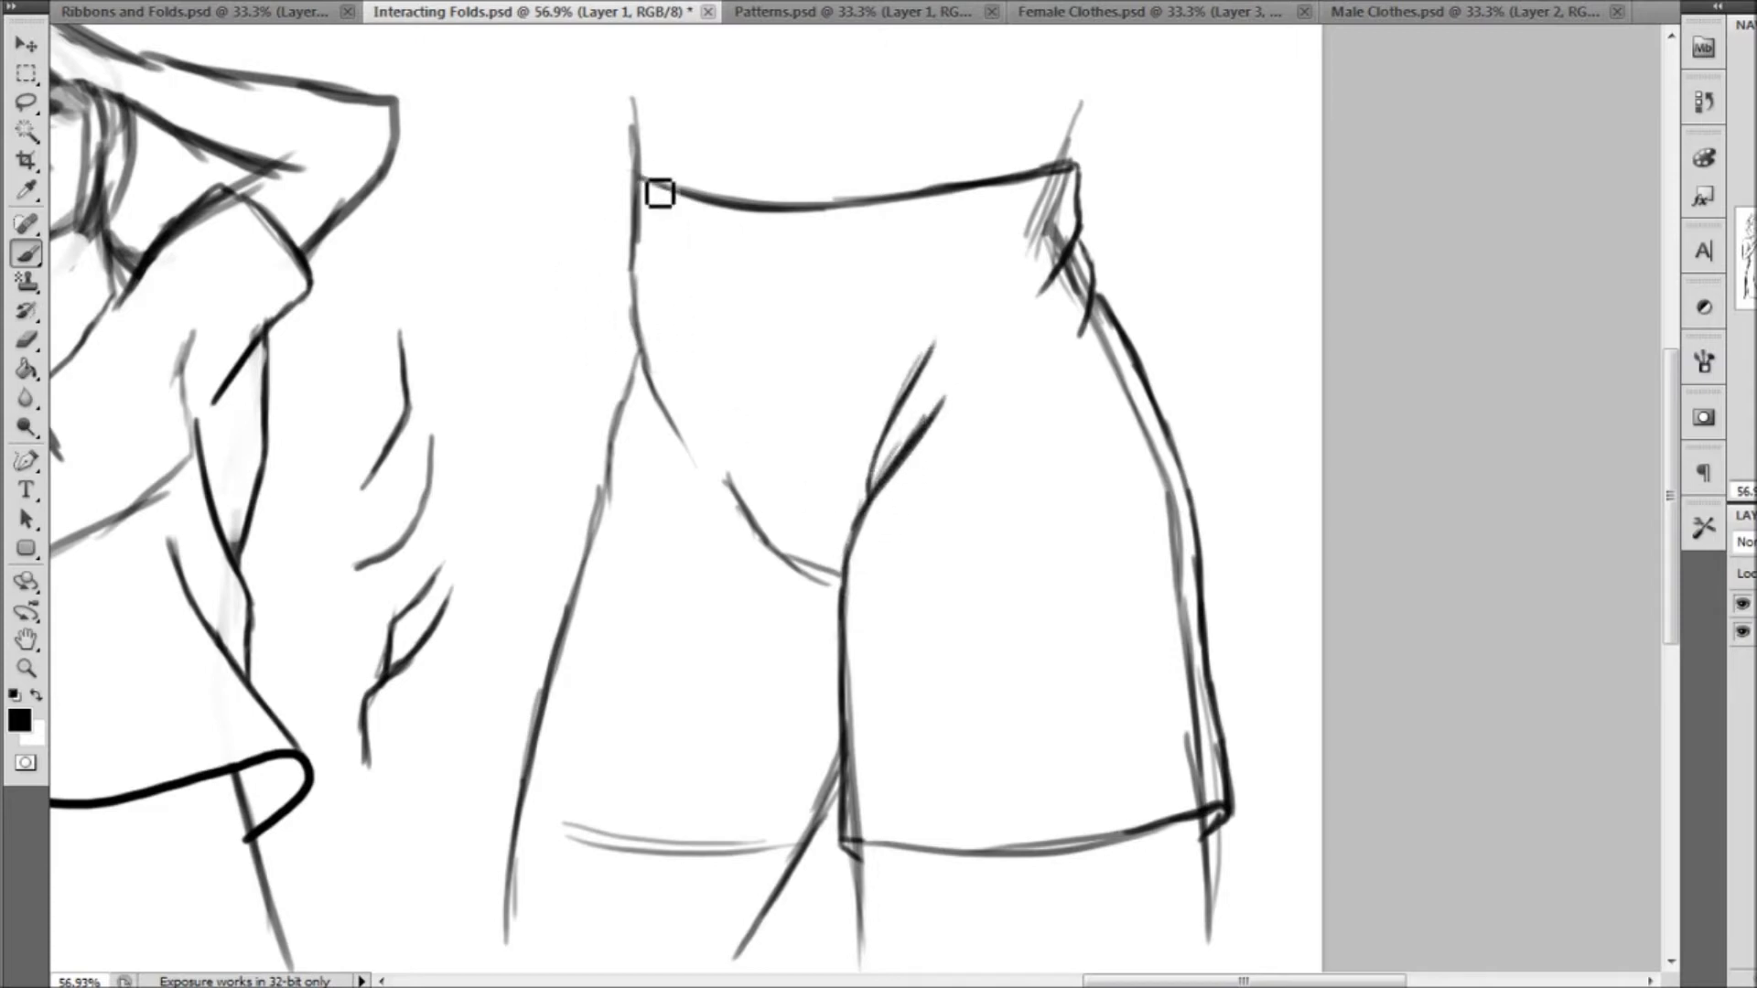
Outline the shorts' left side with hip folds, draw the left leg's hem, and darken the curved crotch line
{"action": "mouse_move", "coordinate": [644, 195]}
{"action": "left_mouse_down"}
{"action": "mouse_move", "coordinate": [639, 333]}
{"action": "mouse_move", "coordinate": [690, 448]}
{"action": "left_mouse_up"}
{"action": "mouse_move", "coordinate": [633, 353]}
{"action": "left_mouse_down"}
{"action": "mouse_move", "coordinate": [635, 427]}
{"action": "mouse_move", "coordinate": [680, 465]}
{"action": "left_mouse_up"}
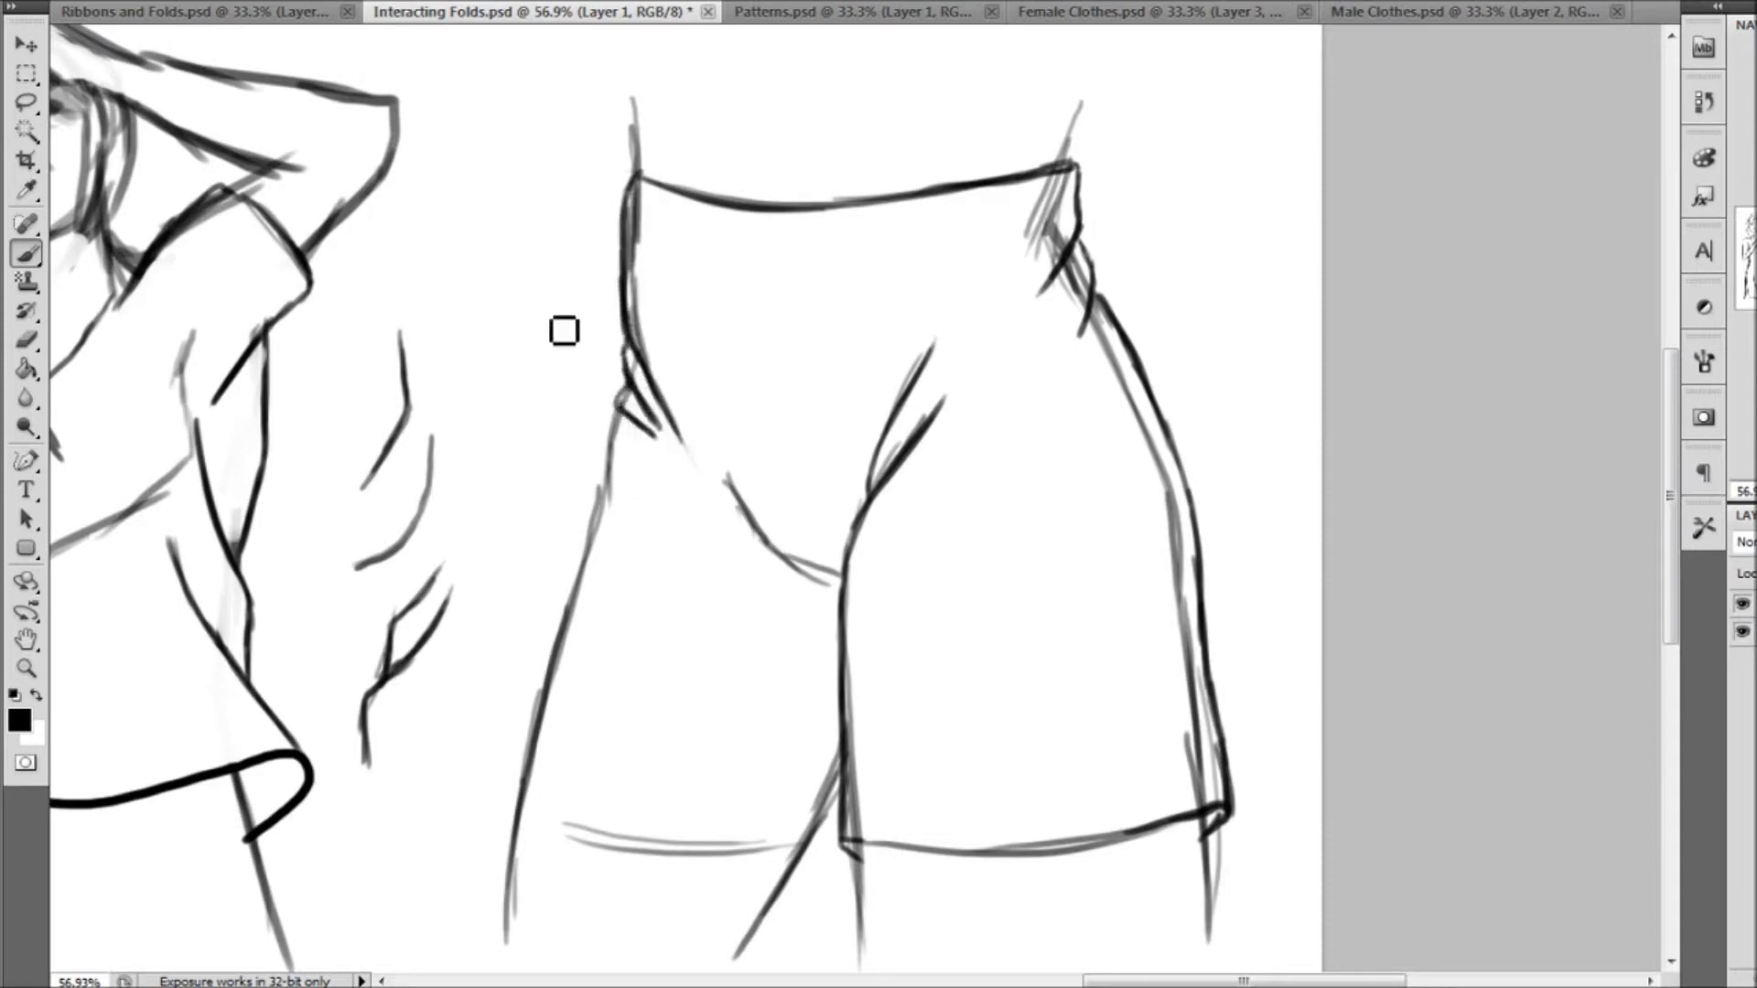
{"action": "mouse_move", "coordinate": [616, 403]}
{"action": "left_mouse_down"}
{"action": "mouse_move", "coordinate": [529, 741]}
{"action": "mouse_move", "coordinate": [529, 821]}
{"action": "mouse_move", "coordinate": [744, 873]}
{"action": "mouse_move", "coordinate": [683, 875]}
{"action": "mouse_move", "coordinate": [823, 865]}
{"action": "mouse_move", "coordinate": [853, 830]}
{"action": "mouse_move", "coordinate": [827, 870]}
{"action": "left_mouse_up"}
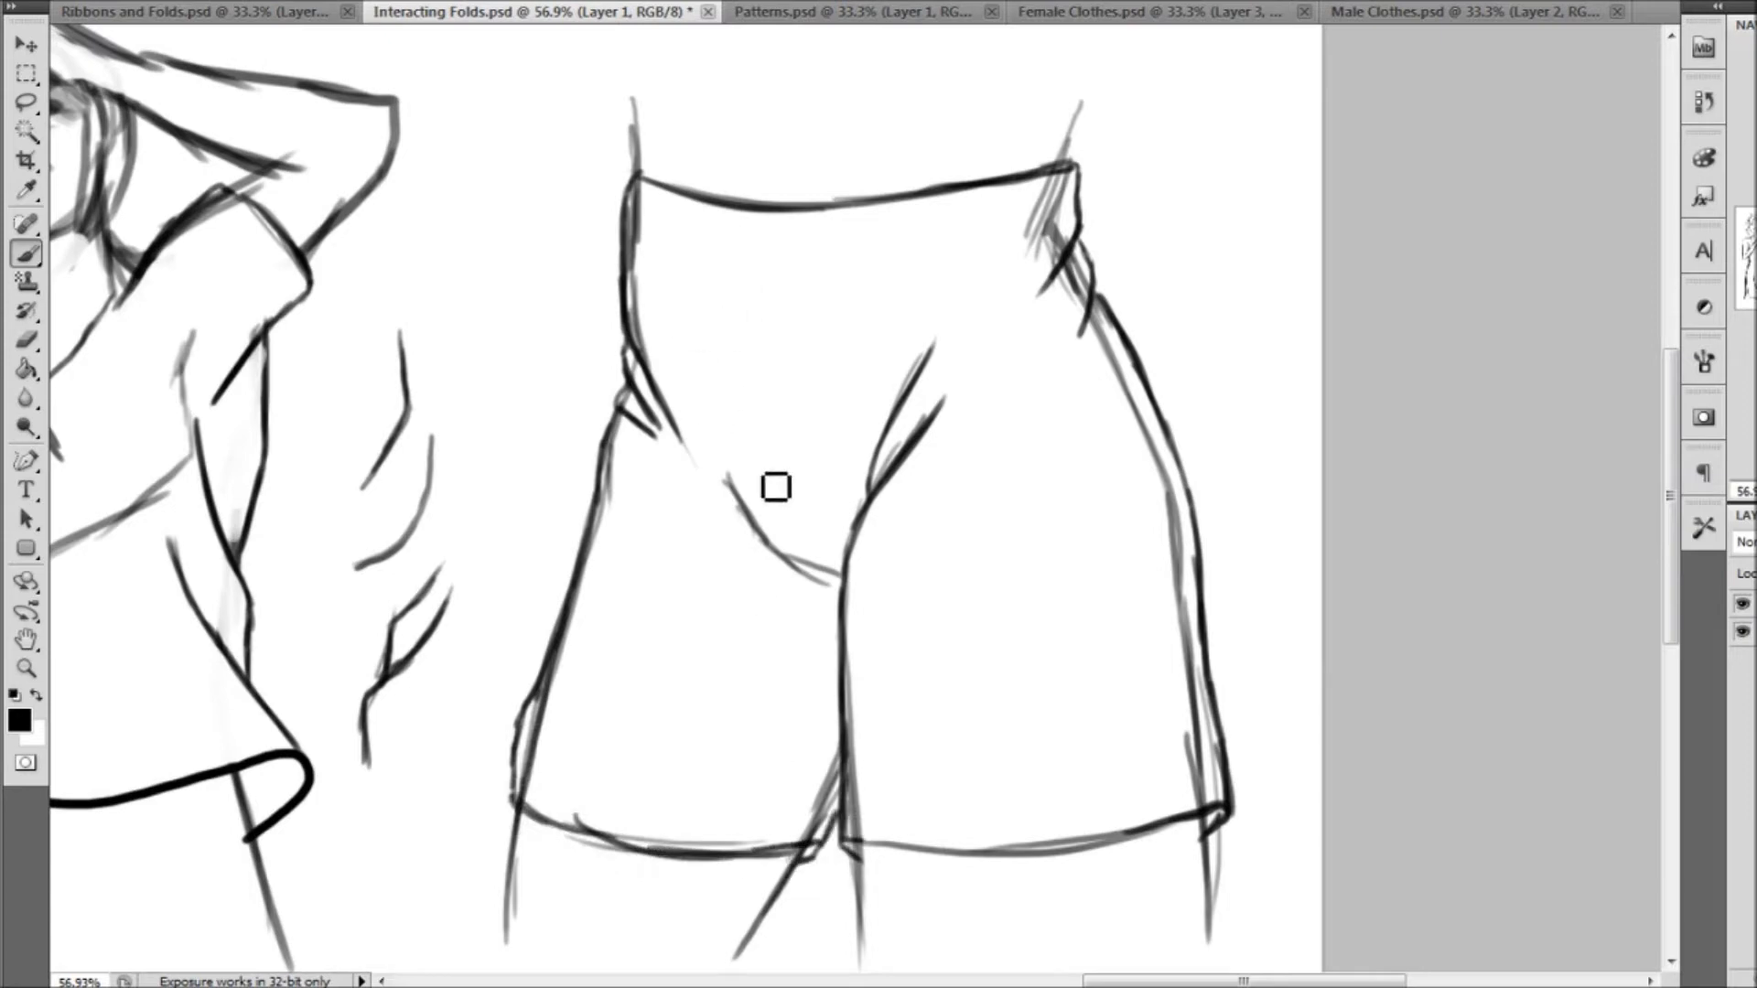
{"action": "mouse_move", "coordinate": [743, 500]}
{"action": "left_mouse_down"}
{"action": "mouse_move", "coordinate": [777, 552]}
{"action": "mouse_move", "coordinate": [844, 586]}
{"action": "left_mouse_up"}
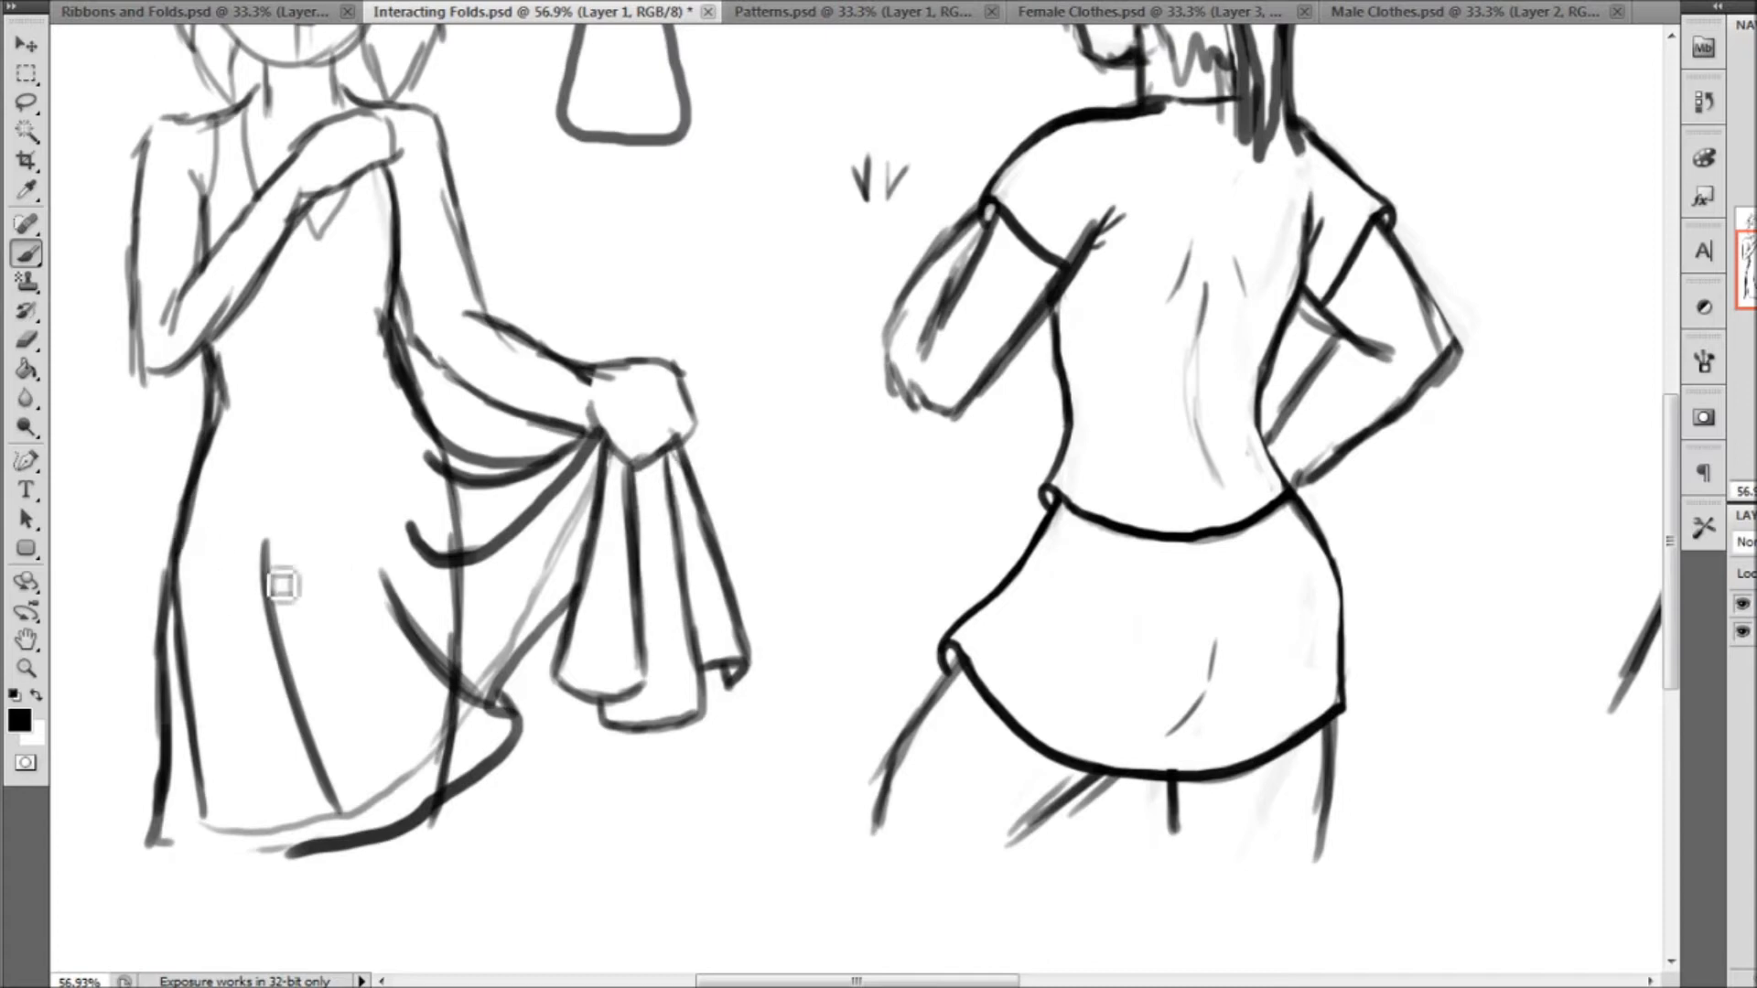
{"action": "left_click_drag", "start_coordinate": [1746, 270], "coordinate": [1756, 256]}
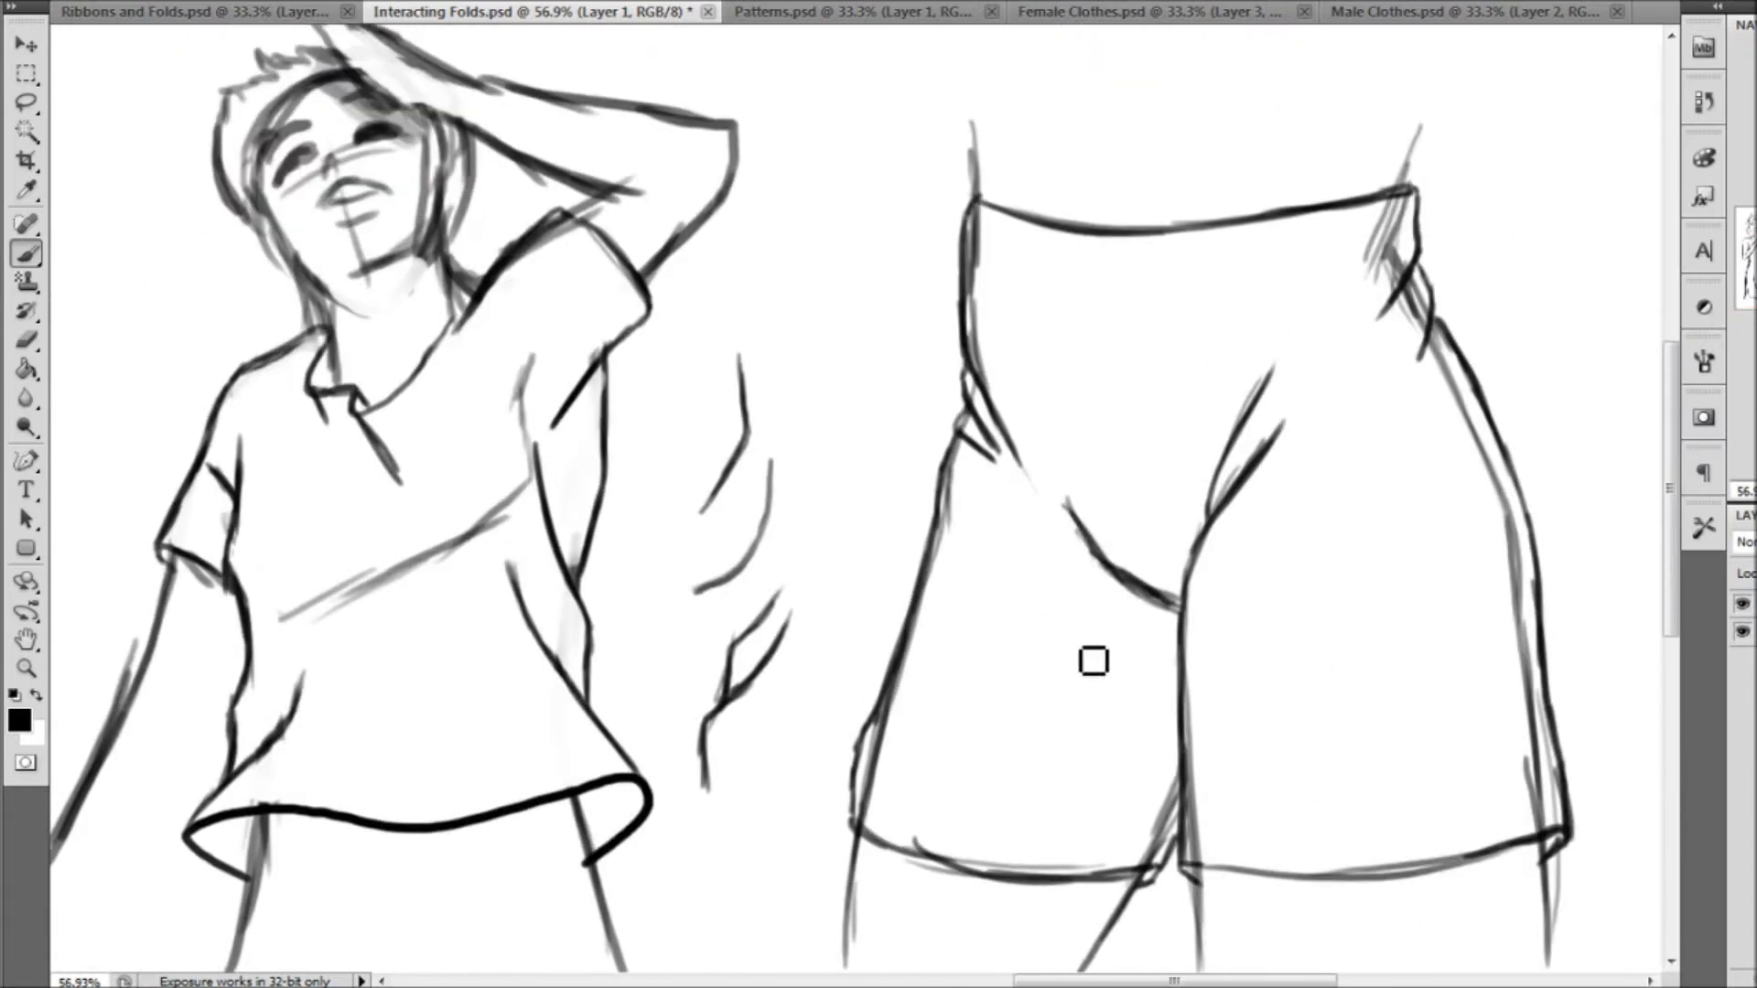
Draw short tension folds radiating down from the crotch onto both legs of the shorts
{"action": "left_click_drag", "start_coordinate": [1178, 639], "coordinate": [1107, 728]}
{"action": "left_click_drag", "start_coordinate": [1177, 646], "coordinate": [1145, 725]}
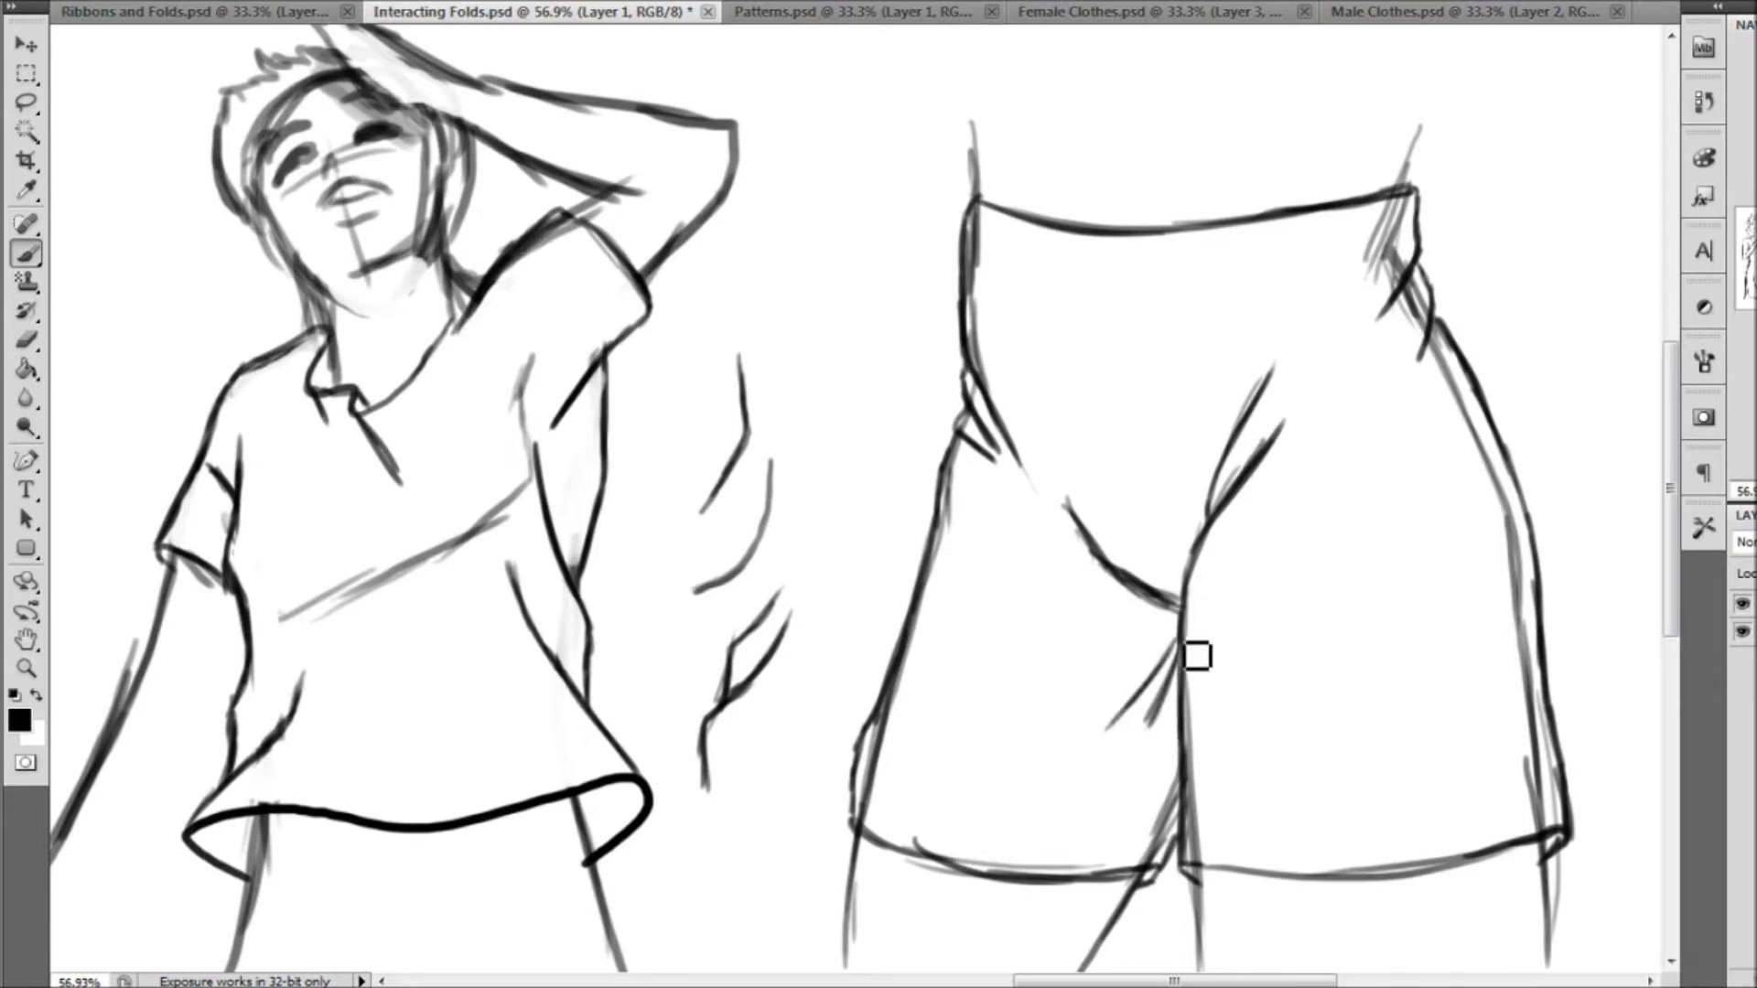
{"action": "left_click_drag", "start_coordinate": [1188, 643], "coordinate": [1222, 730]}
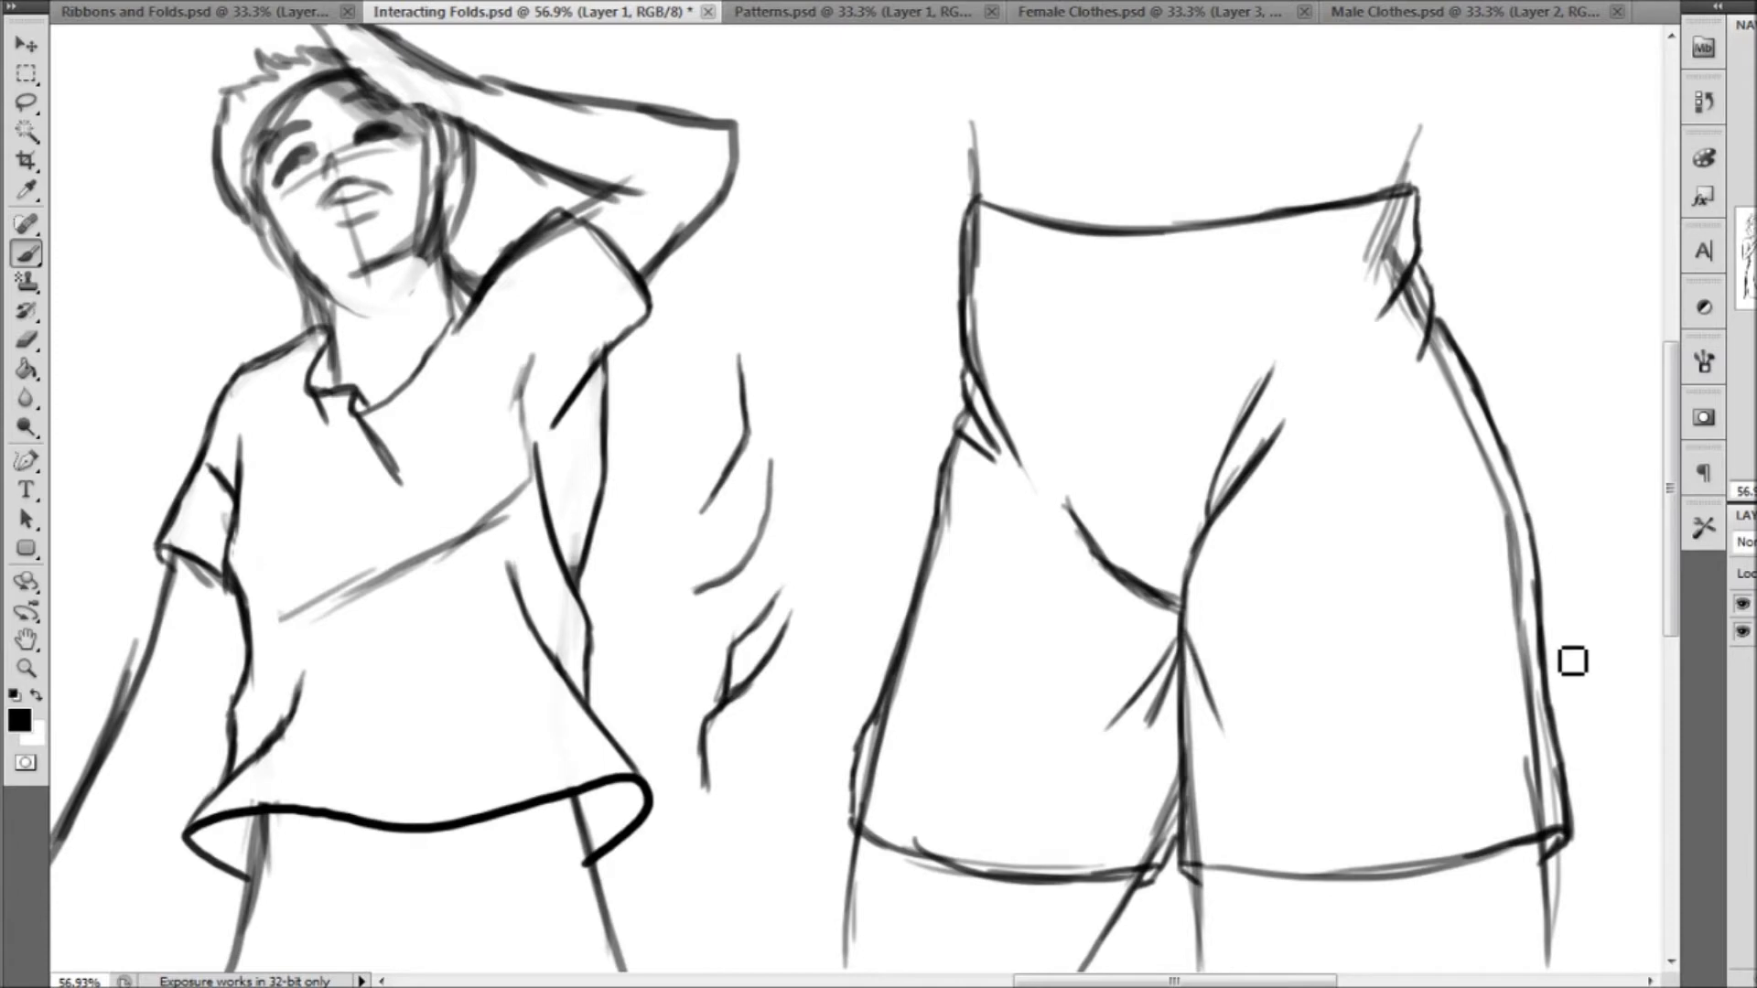
{"action": "left_click", "coordinate": [26, 669]}
{"action": "key", "text": "ctrl+0"}
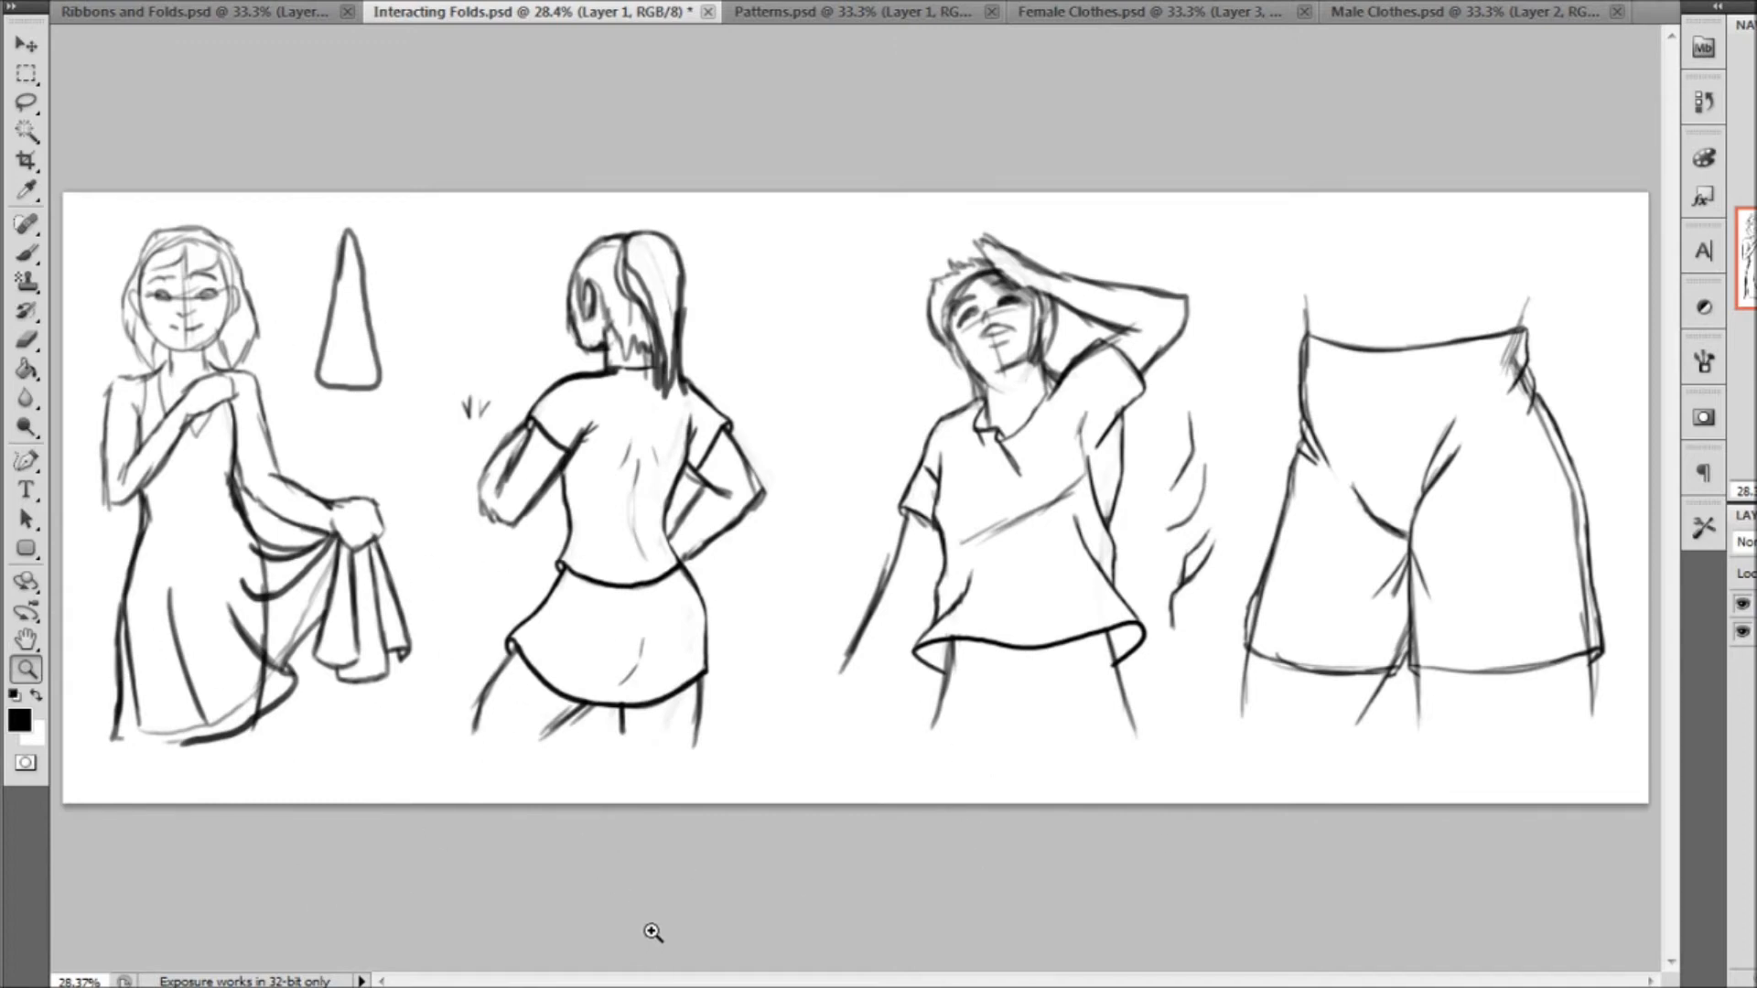
Switch to the Patterns document and extend the strapless dress into a flared skirt with a wavy, overlapping hem
{"action": "left_click", "coordinate": [821, 13]}
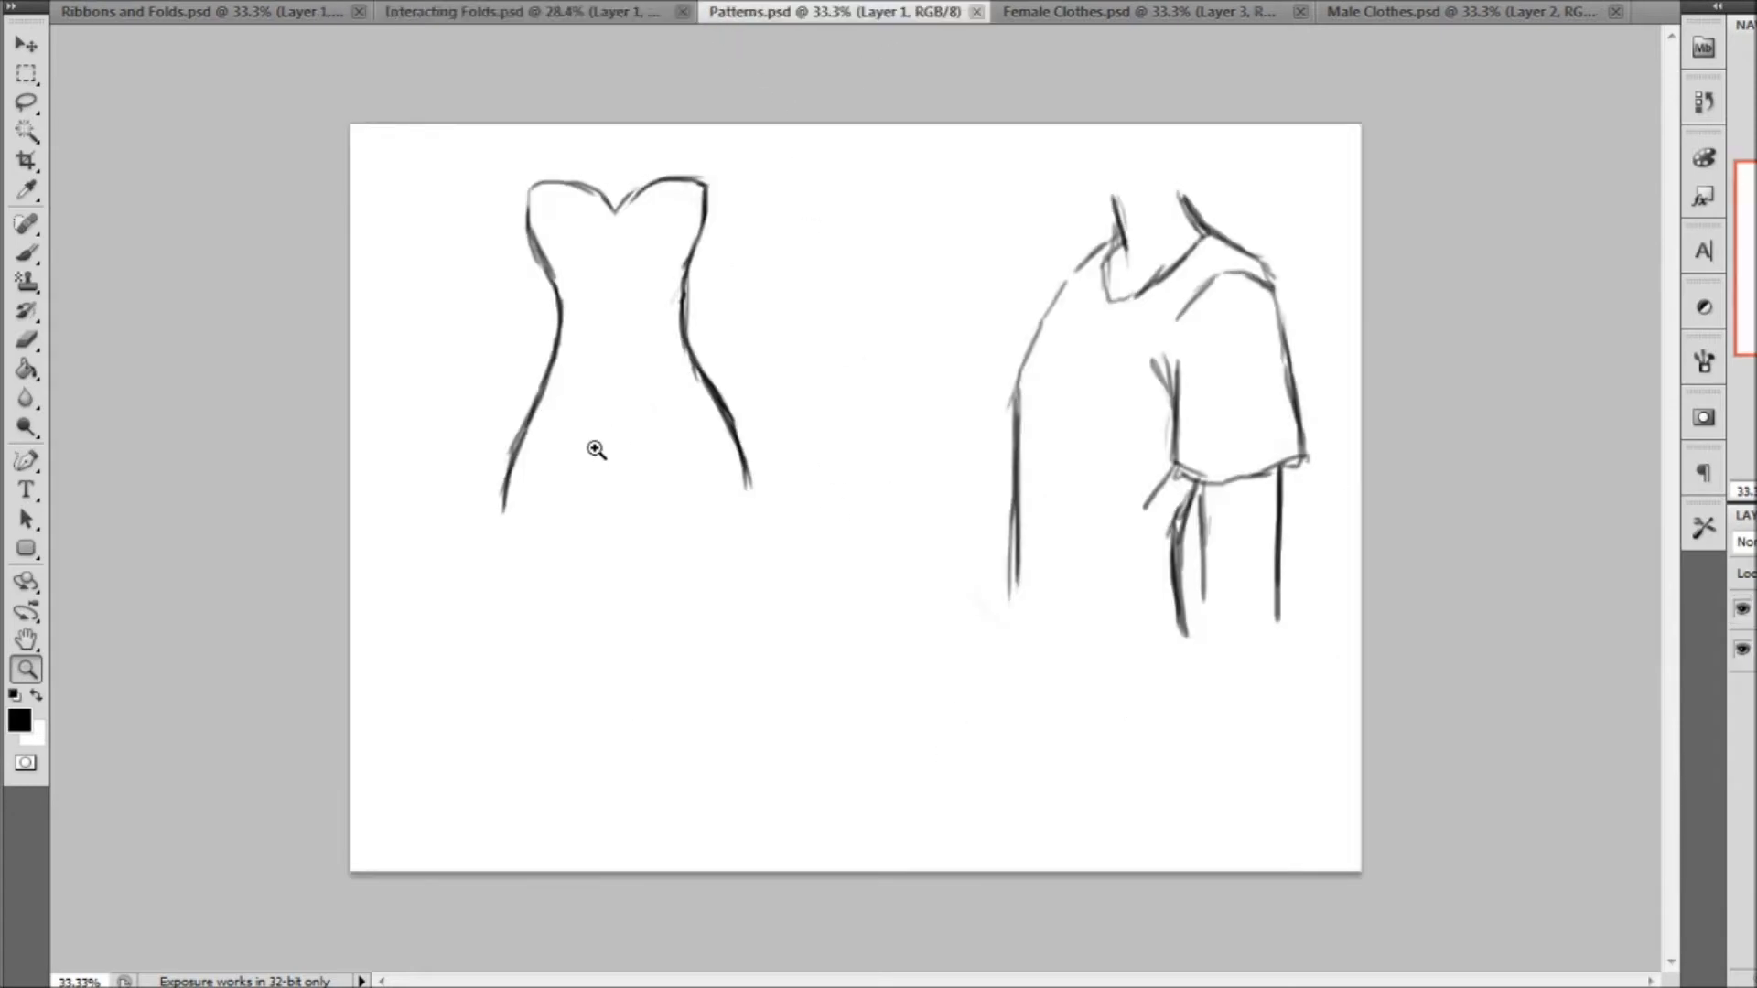
{"action": "left_click", "coordinate": [27, 252]}
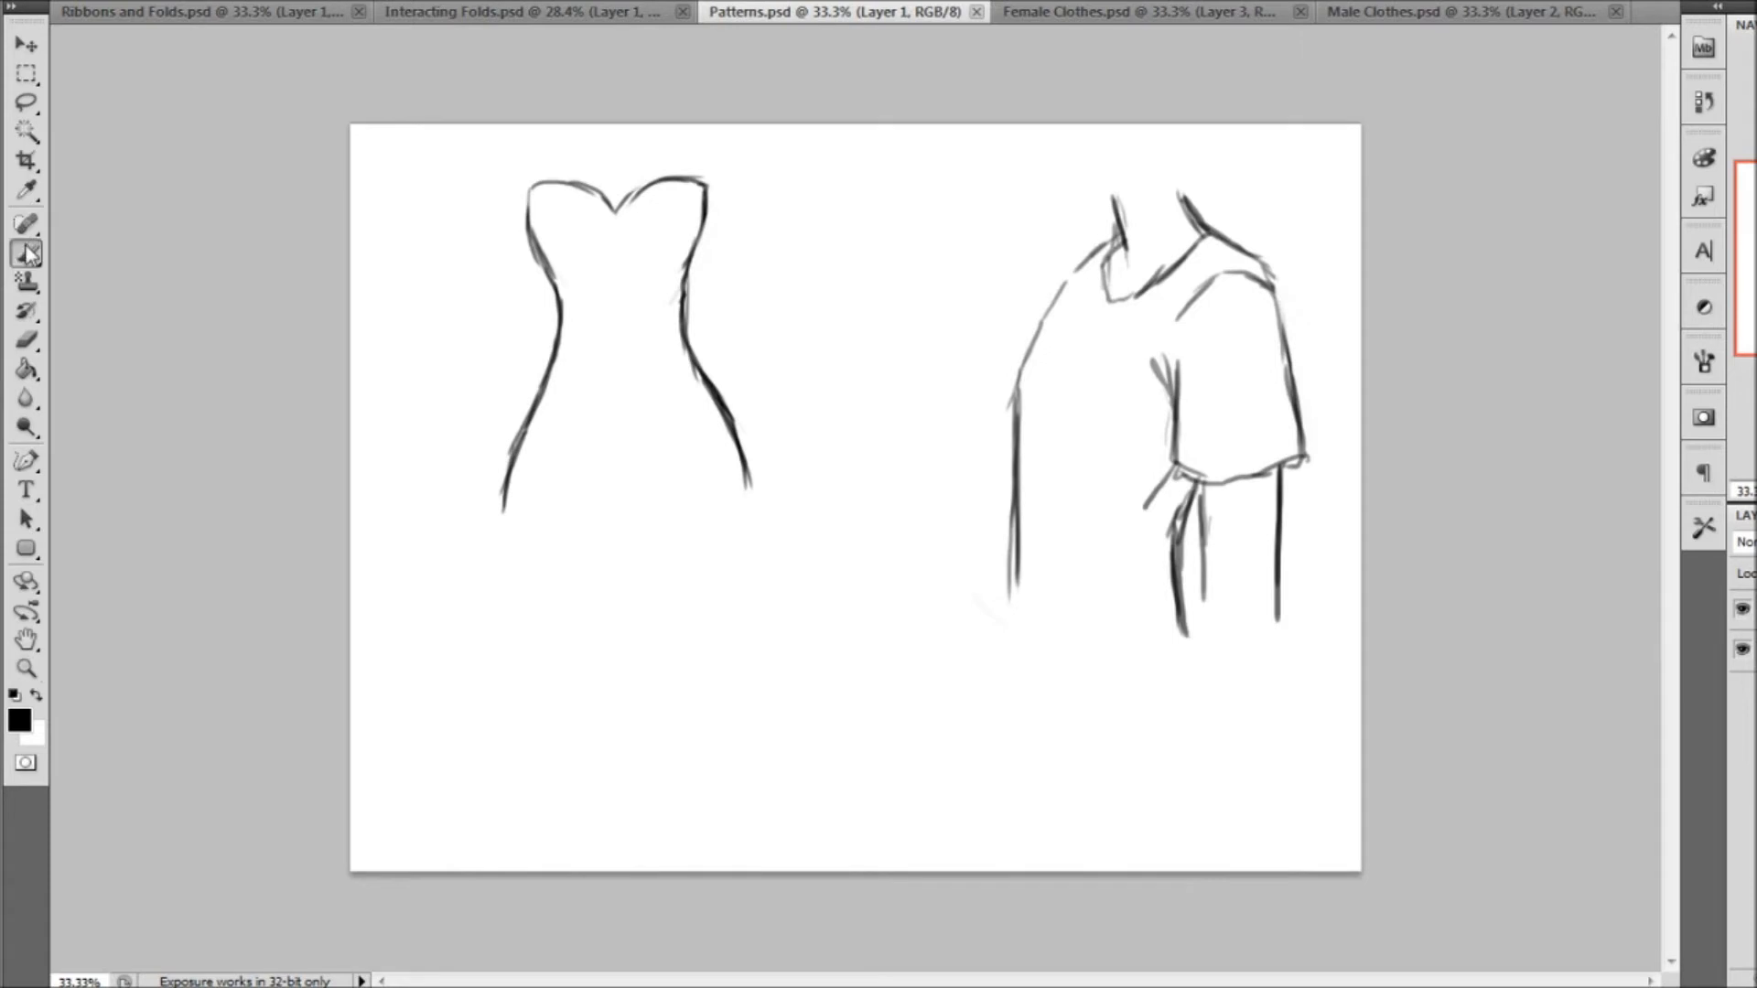
{"action": "right_click", "coordinate": [57, 44]}
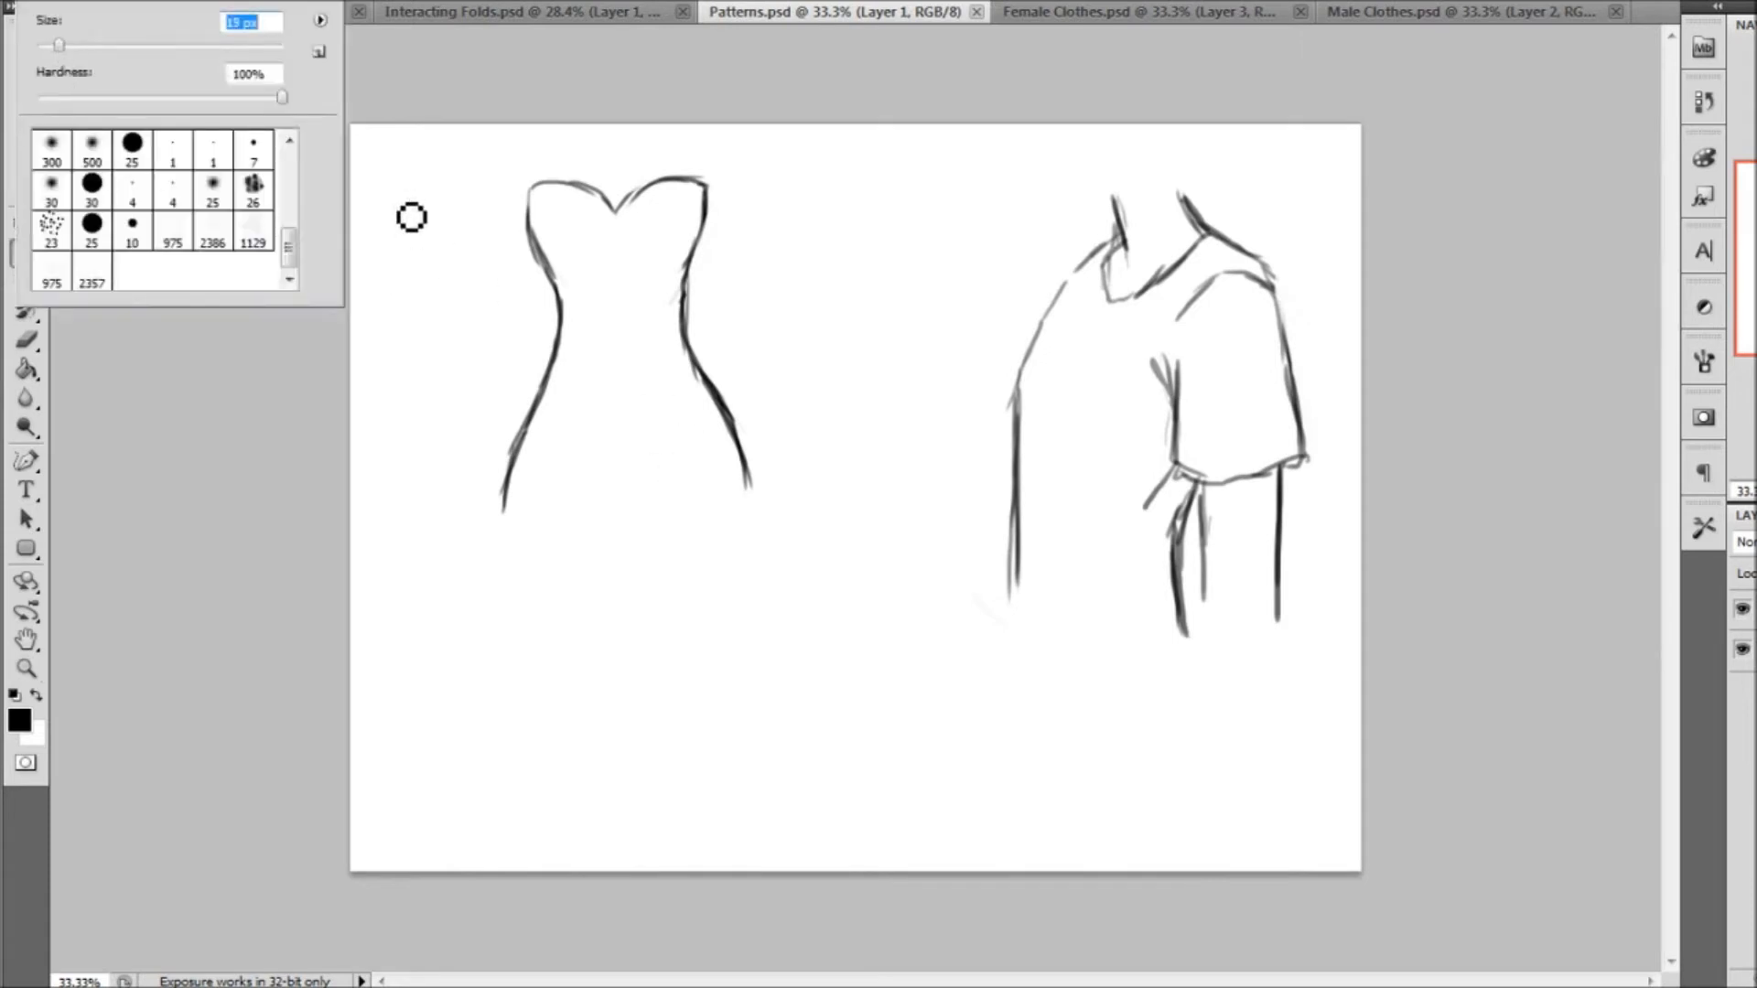
{"action": "left_click", "coordinate": [529, 496]}
{"action": "mouse_move", "coordinate": [508, 487]}
{"action": "left_mouse_down"}
{"action": "mouse_move", "coordinate": [500, 596]}
{"action": "mouse_move", "coordinate": [404, 711]}
{"action": "mouse_move", "coordinate": [545, 703]}
{"action": "mouse_move", "coordinate": [454, 778]}
{"action": "mouse_move", "coordinate": [738, 782]}
{"action": "mouse_move", "coordinate": [567, 703]}
{"action": "mouse_move", "coordinate": [785, 687]}
{"action": "mouse_move", "coordinate": [713, 730]}
{"action": "mouse_move", "coordinate": [791, 742]}
{"action": "mouse_move", "coordinate": [848, 686]}
{"action": "mouse_move", "coordinate": [922, 667]}
{"action": "mouse_move", "coordinate": [857, 756]}
{"action": "mouse_move", "coordinate": [970, 707]}
{"action": "mouse_move", "coordinate": [914, 628]}
{"action": "left_mouse_up"}
{"action": "mouse_move", "coordinate": [768, 479]}
{"action": "left_mouse_down"}
{"action": "mouse_move", "coordinate": [914, 646]}
{"action": "mouse_move", "coordinate": [757, 468]}
{"action": "left_mouse_up"}
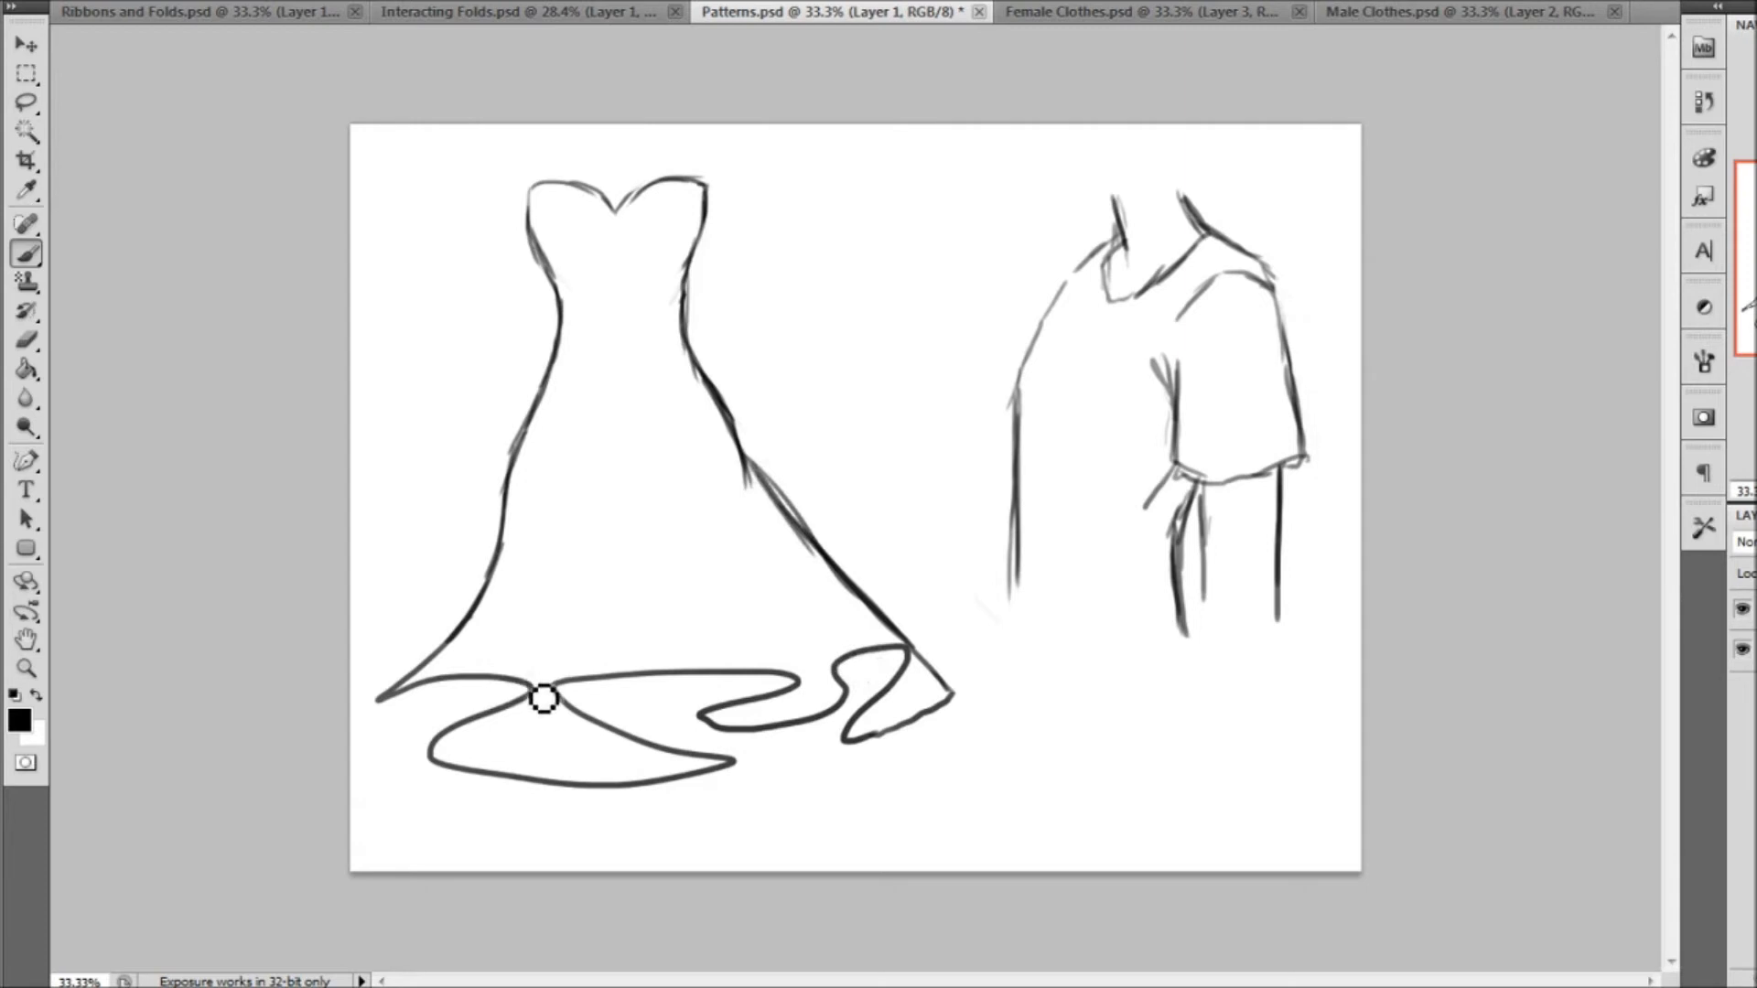
Draw fold lines rising from the skirt's hem curves, plus short lines closing the back parts of the hem folds
{"action": "left_click_drag", "start_coordinate": [532, 684], "coordinate": [578, 499]}
{"action": "mouse_move", "coordinate": [435, 743]}
{"action": "left_mouse_down"}
{"action": "mouse_move", "coordinate": [465, 677]}
{"action": "mouse_move", "coordinate": [393, 717]}
{"action": "mouse_move", "coordinate": [410, 737]}
{"action": "left_mouse_up"}
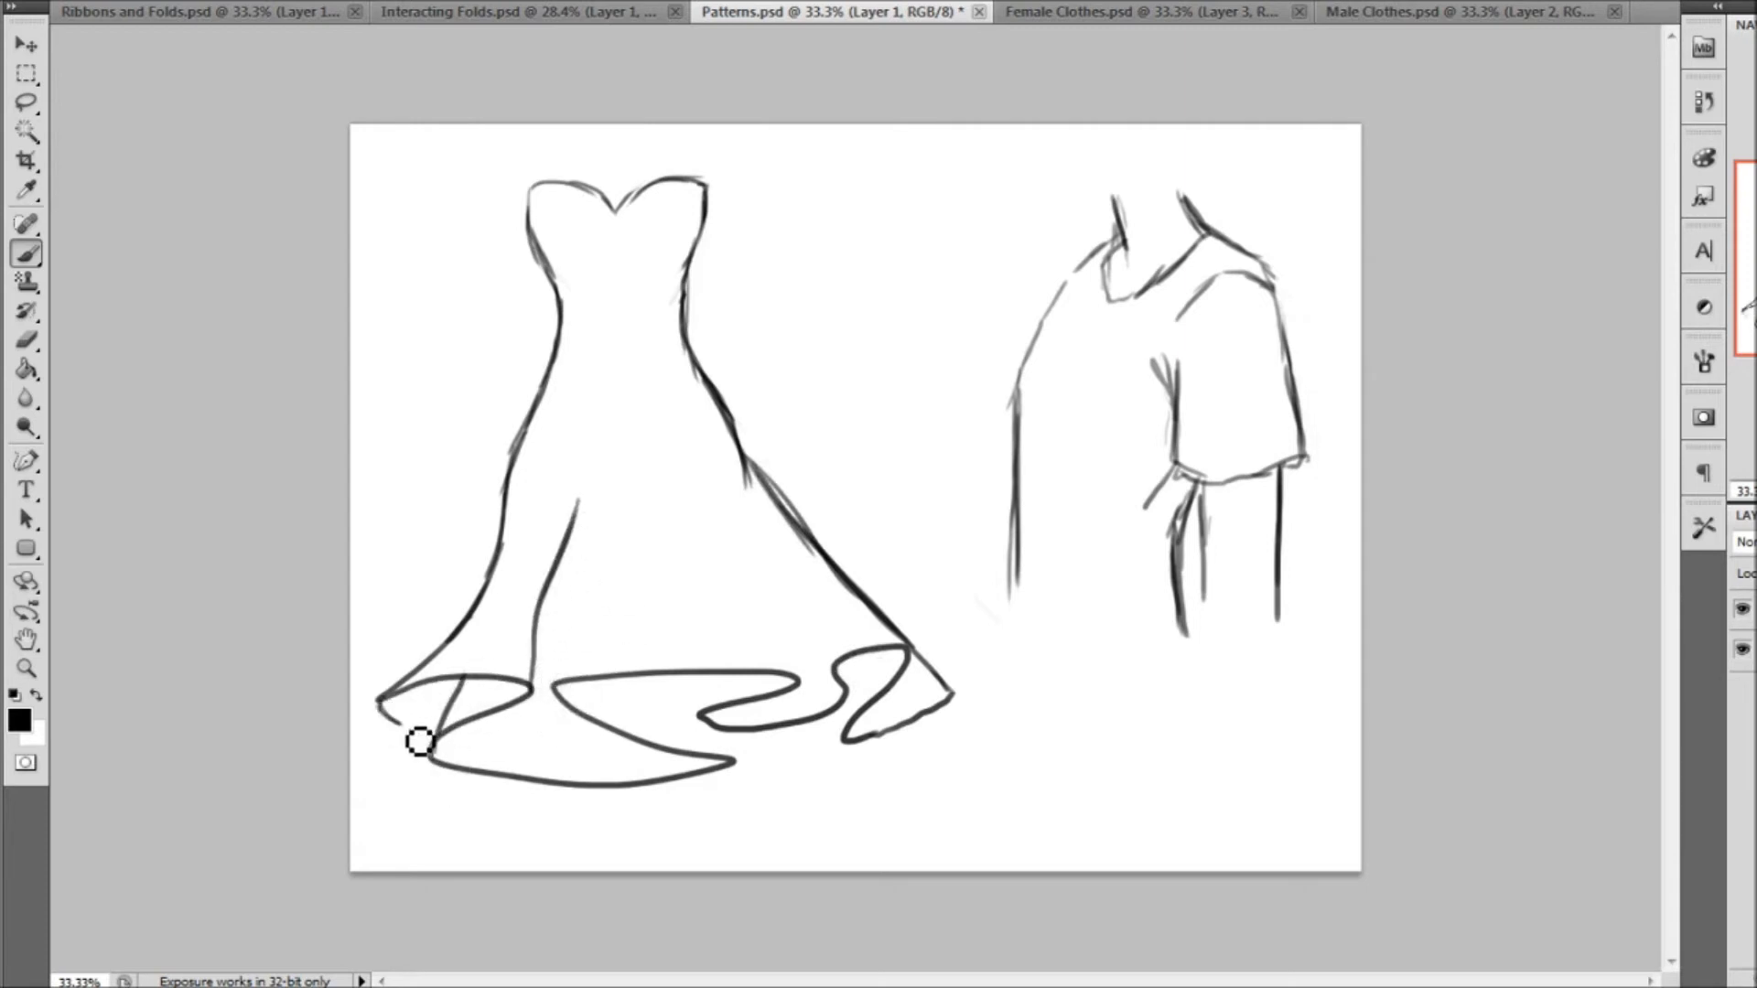
{"action": "left_click_drag", "start_coordinate": [435, 678], "coordinate": [409, 725]}
{"action": "mouse_move", "coordinate": [555, 684]}
{"action": "left_mouse_down"}
{"action": "mouse_move", "coordinate": [588, 615]}
{"action": "mouse_move", "coordinate": [593, 531]}
{"action": "left_mouse_up"}
{"action": "mouse_move", "coordinate": [796, 679]}
{"action": "left_mouse_down"}
{"action": "mouse_move", "coordinate": [697, 521]}
{"action": "mouse_move", "coordinate": [772, 561]}
{"action": "mouse_move", "coordinate": [746, 526]}
{"action": "left_mouse_up"}
{"action": "left_click_drag", "start_coordinate": [910, 645], "coordinate": [814, 546]}
{"action": "left_click_drag", "start_coordinate": [844, 738], "coordinate": [839, 661]}
{"action": "left_click_drag", "start_coordinate": [698, 714], "coordinate": [699, 677]}
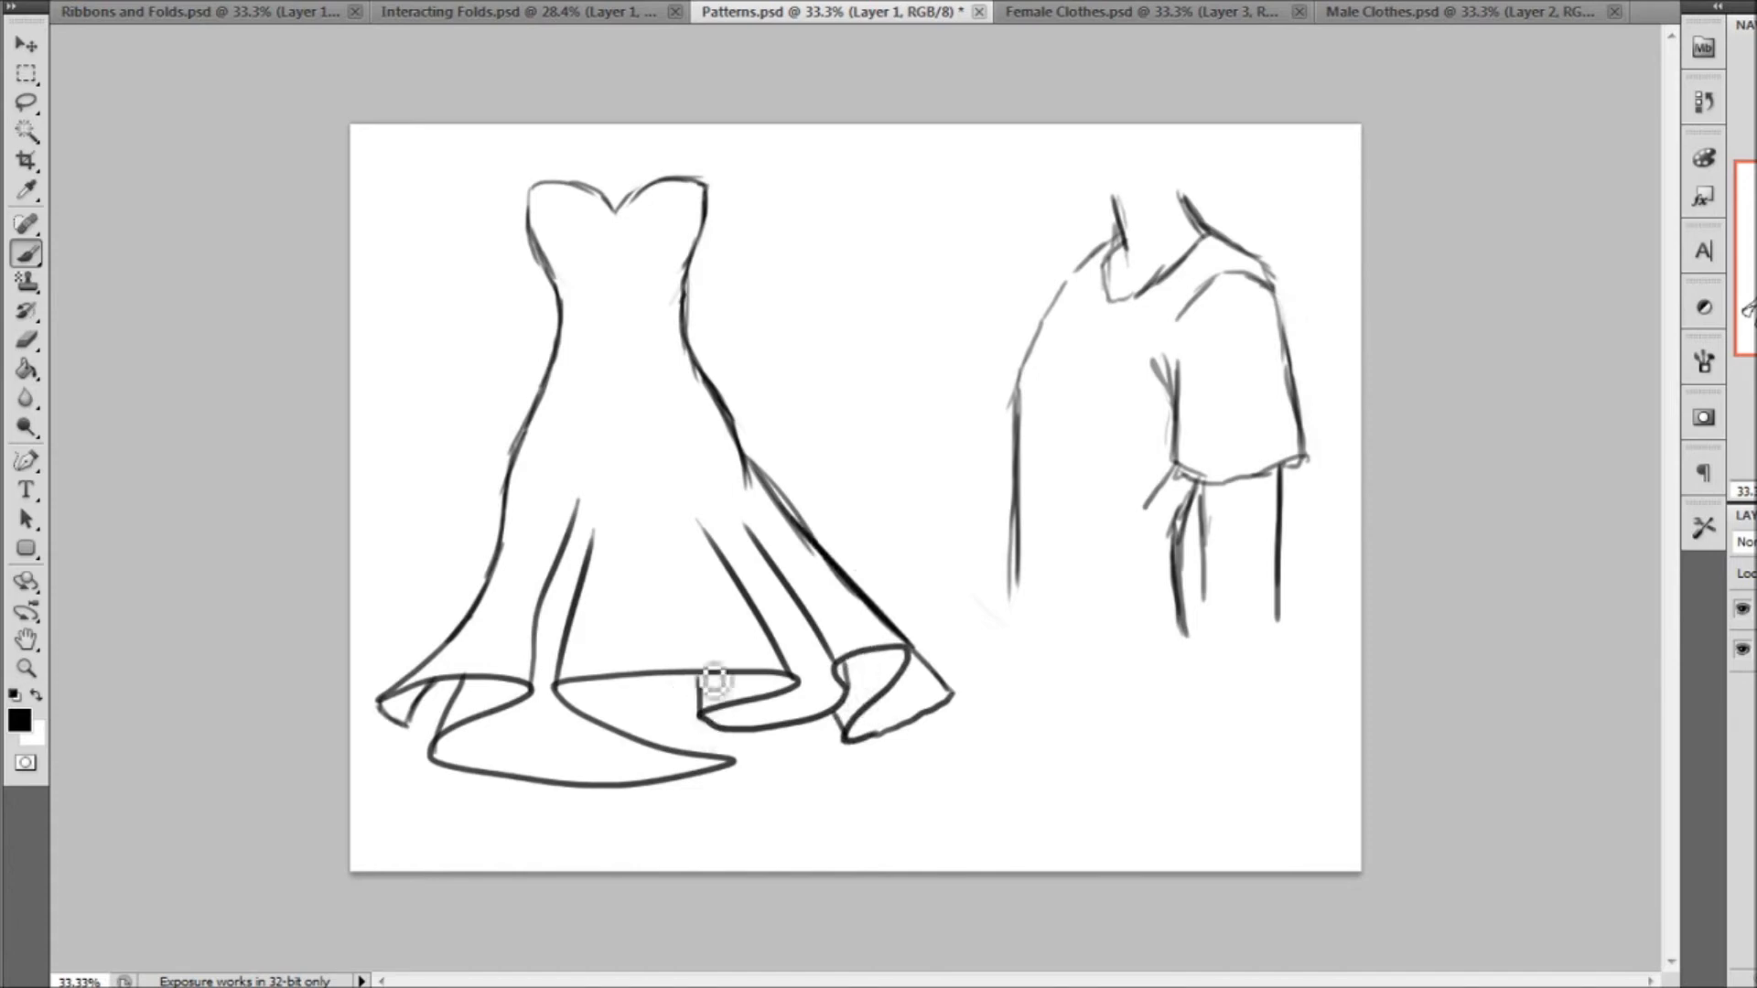
{"action": "left_click_drag", "start_coordinate": [734, 763], "coordinate": [731, 725]}
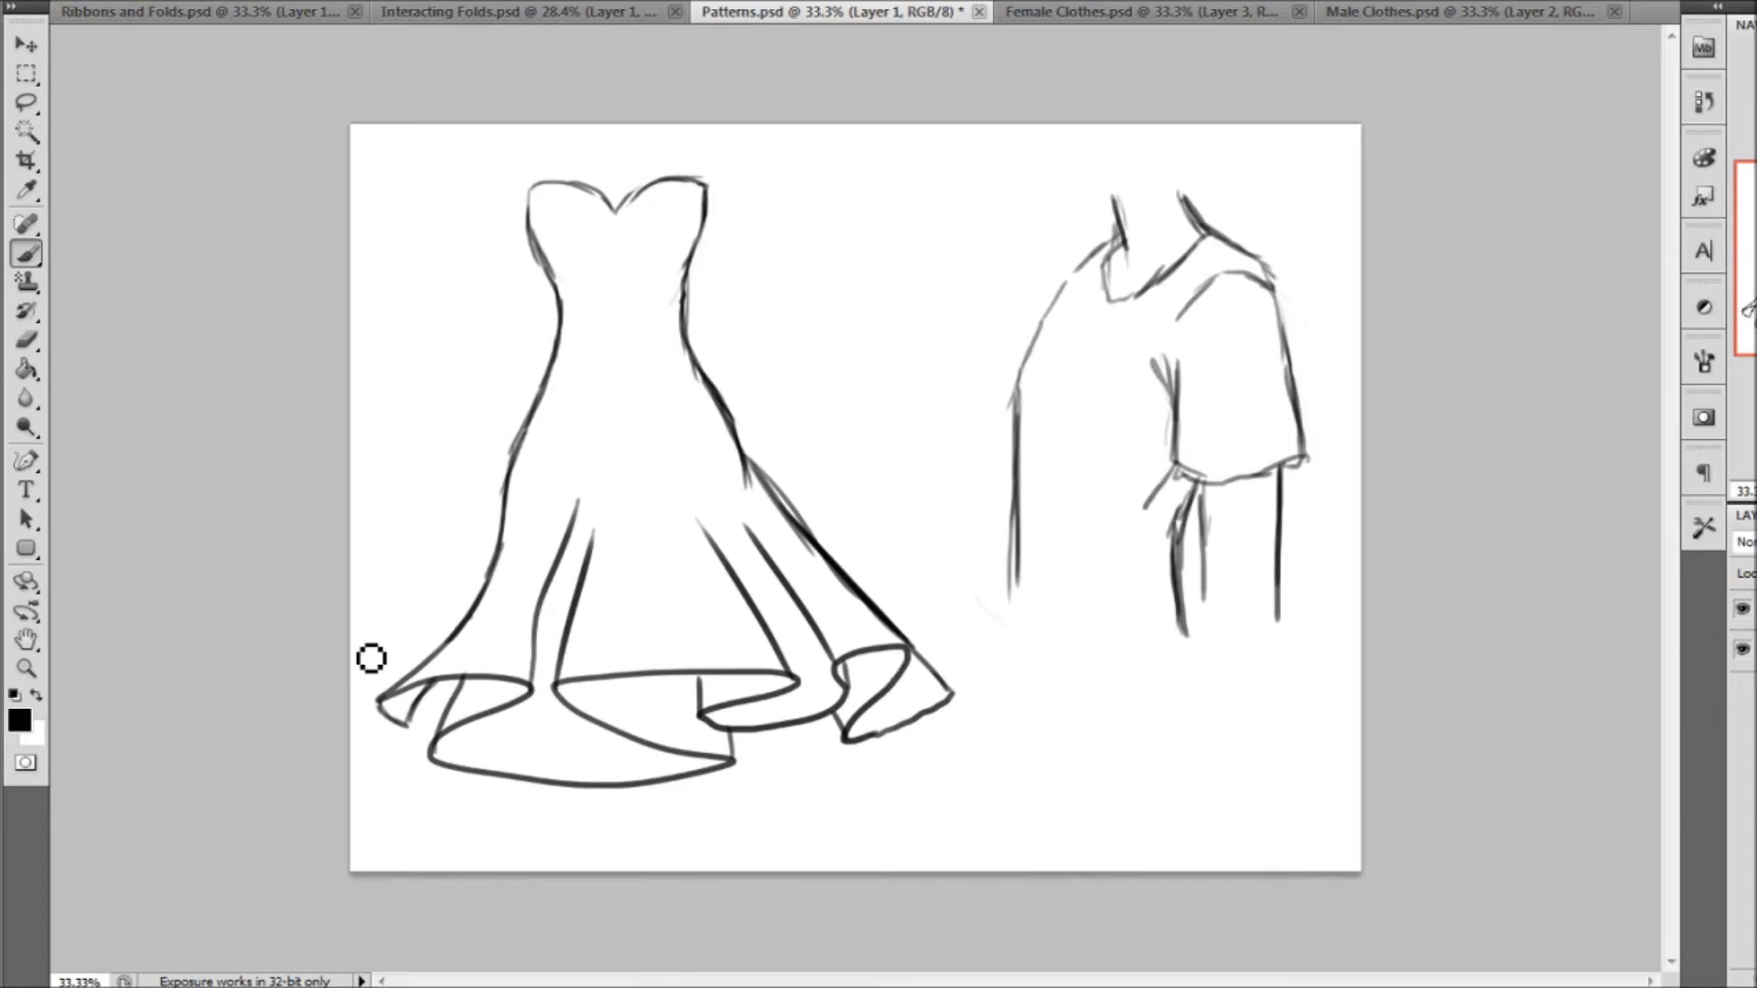
On a new layer, shade the dress's bodice and hips using a soft round brush at 156 px and 0% hardness
{"action": "left_click", "coordinate": [26, 669]}
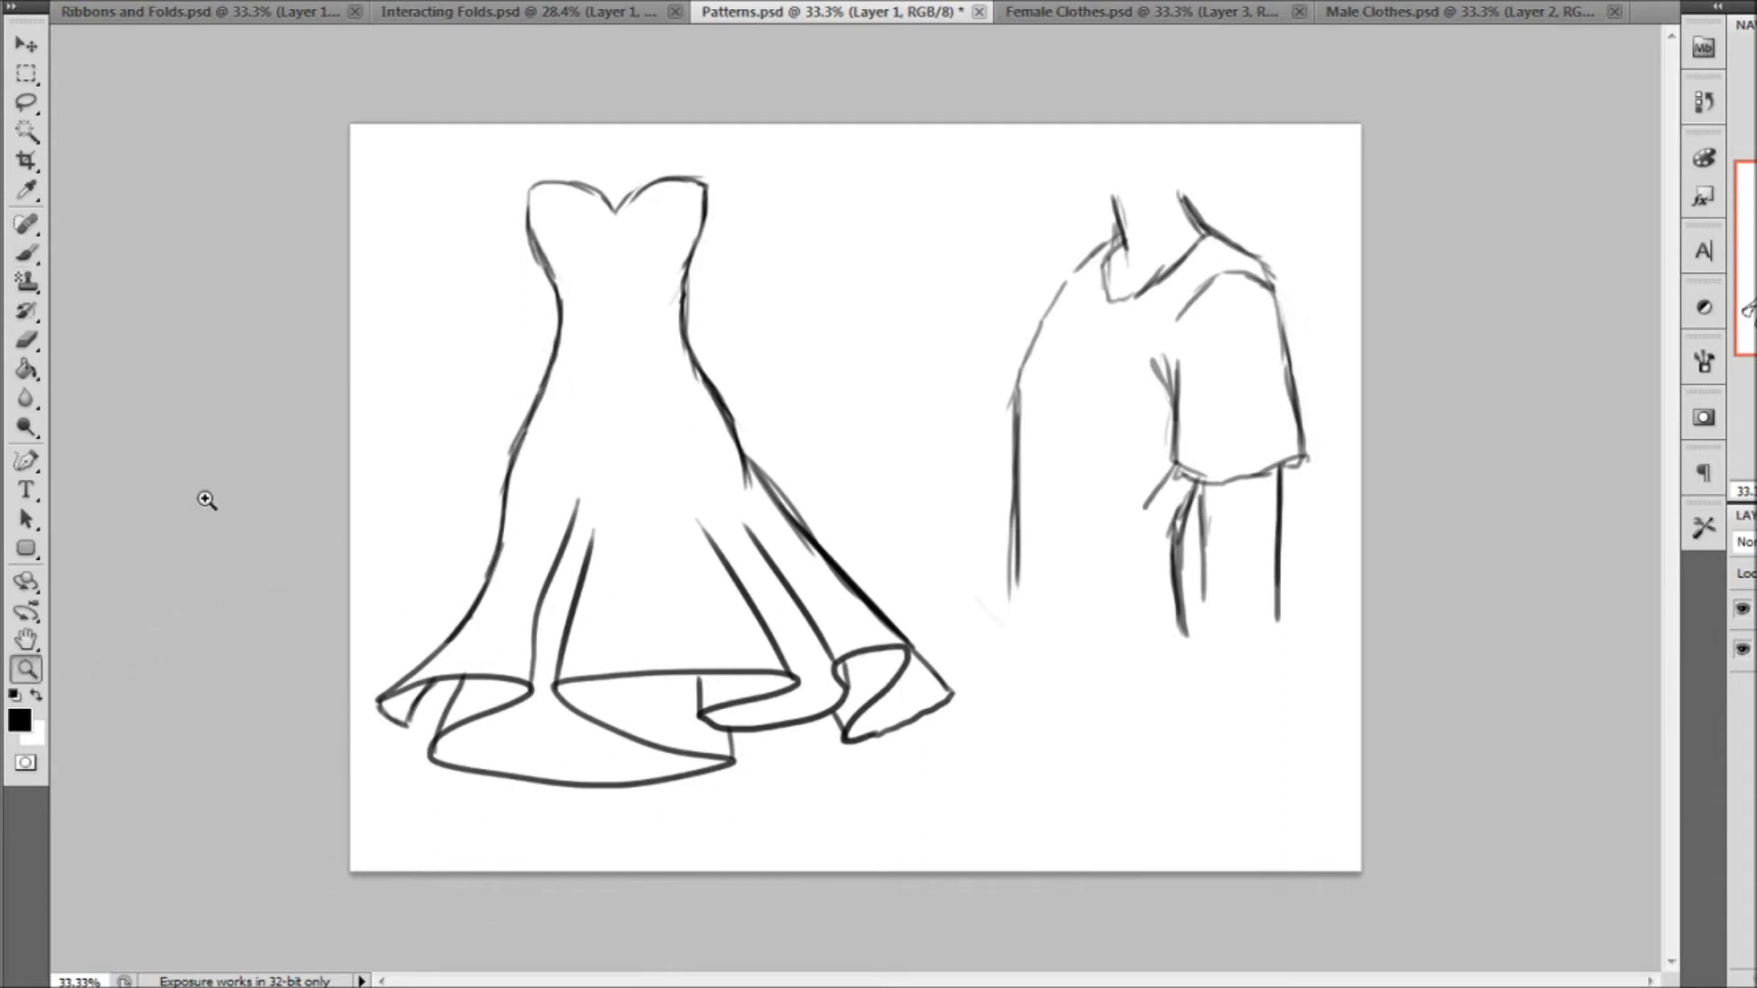
{"action": "left_click_drag", "start_coordinate": [892, 532], "coordinate": [892, 532]}
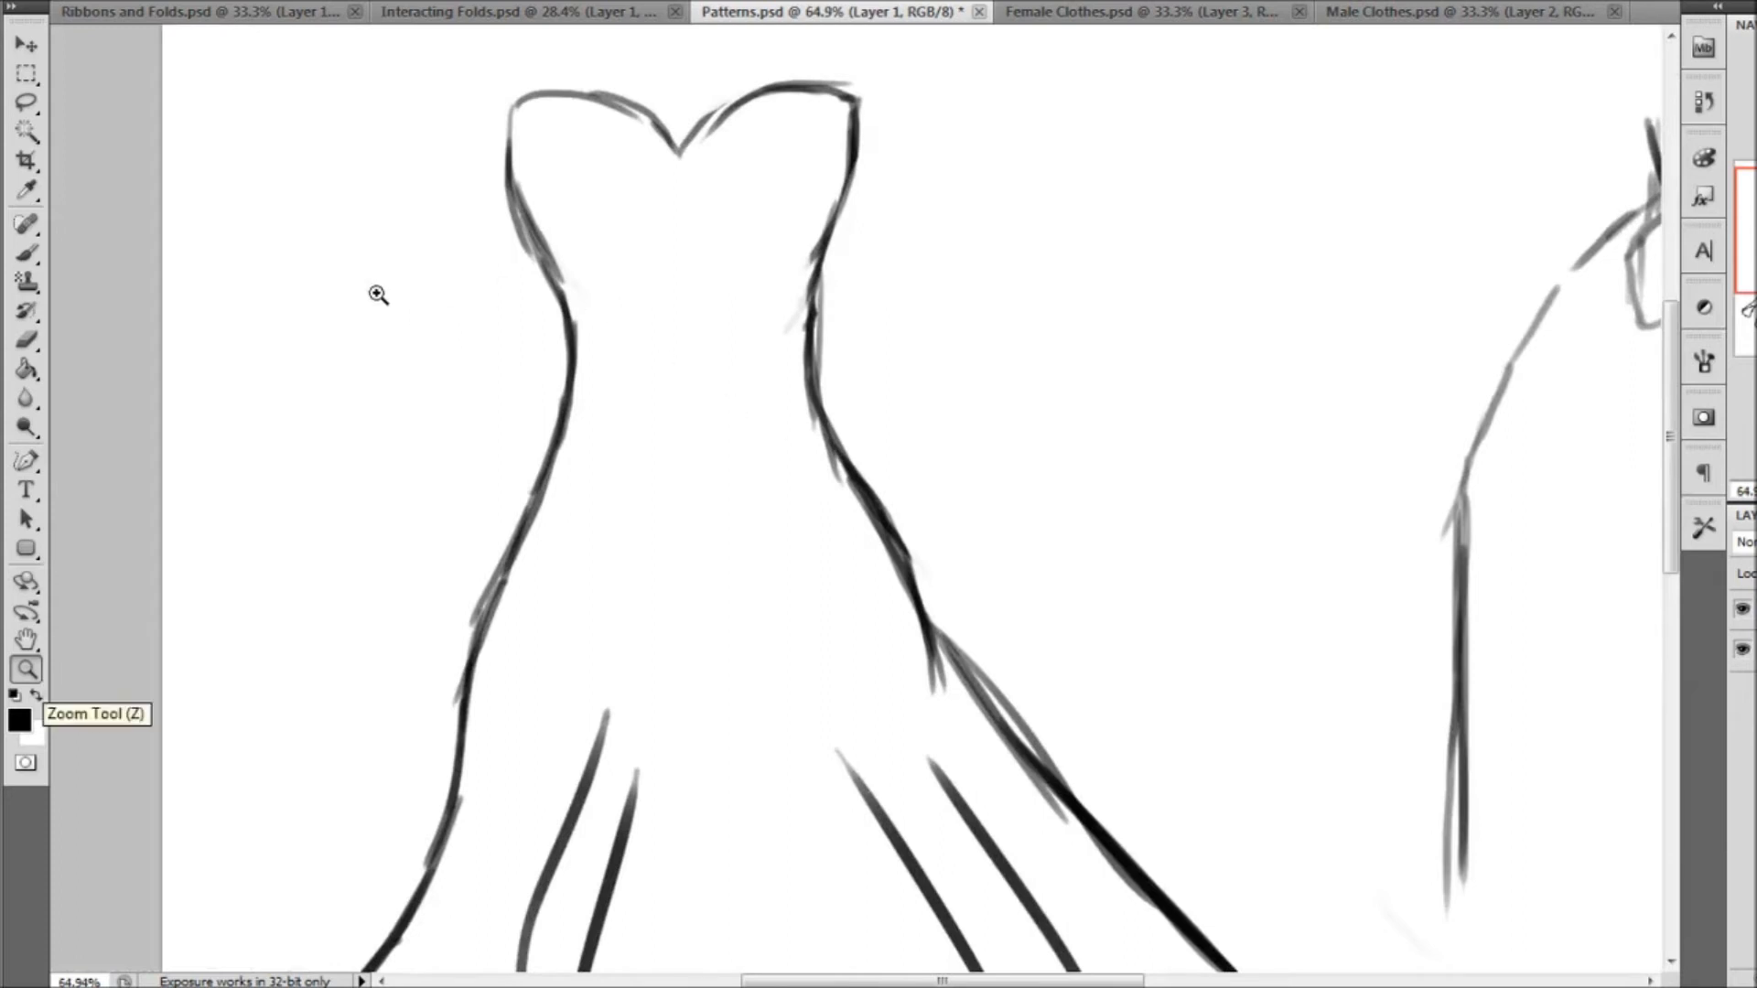
{"action": "left_click", "coordinate": [27, 254]}
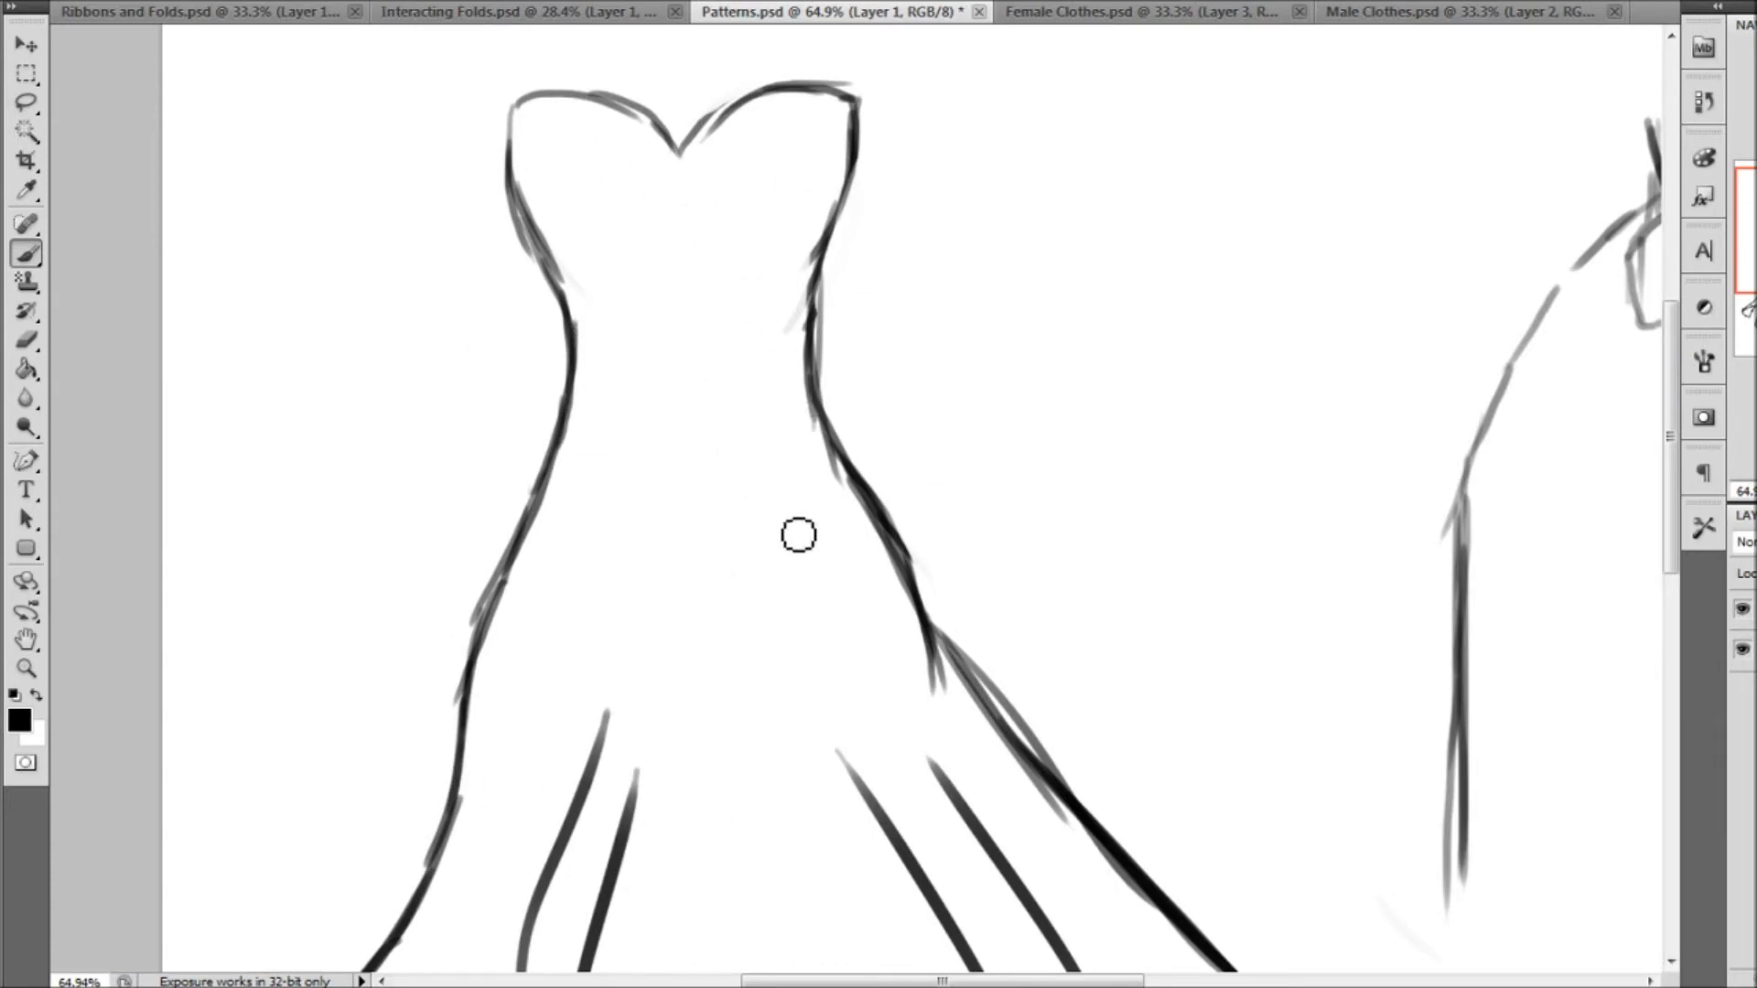
{"action": "left_click", "coordinate": [1754, 650]}
{"action": "left_click", "coordinate": [1754, 977]}
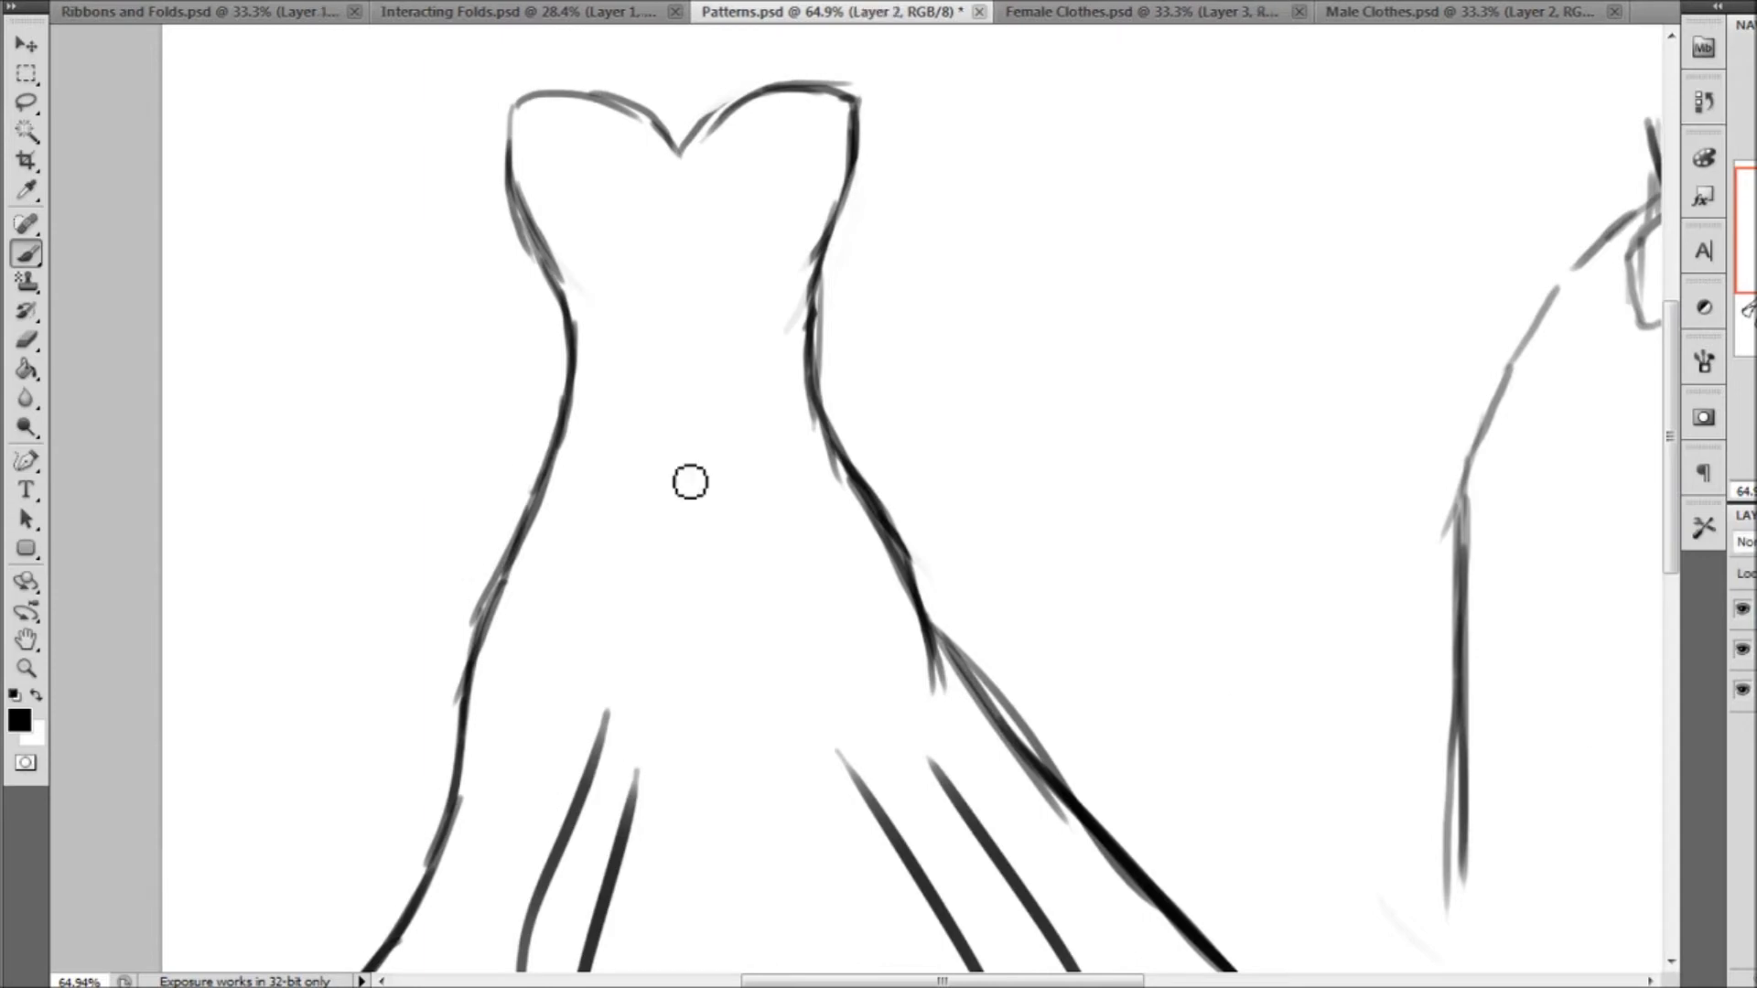
{"action": "left_click", "coordinate": [128, 2]}
{"action": "left_click", "coordinate": [60, 176]}
{"action": "left_click_drag", "start_coordinate": [89, 46], "coordinate": [193, 45]}
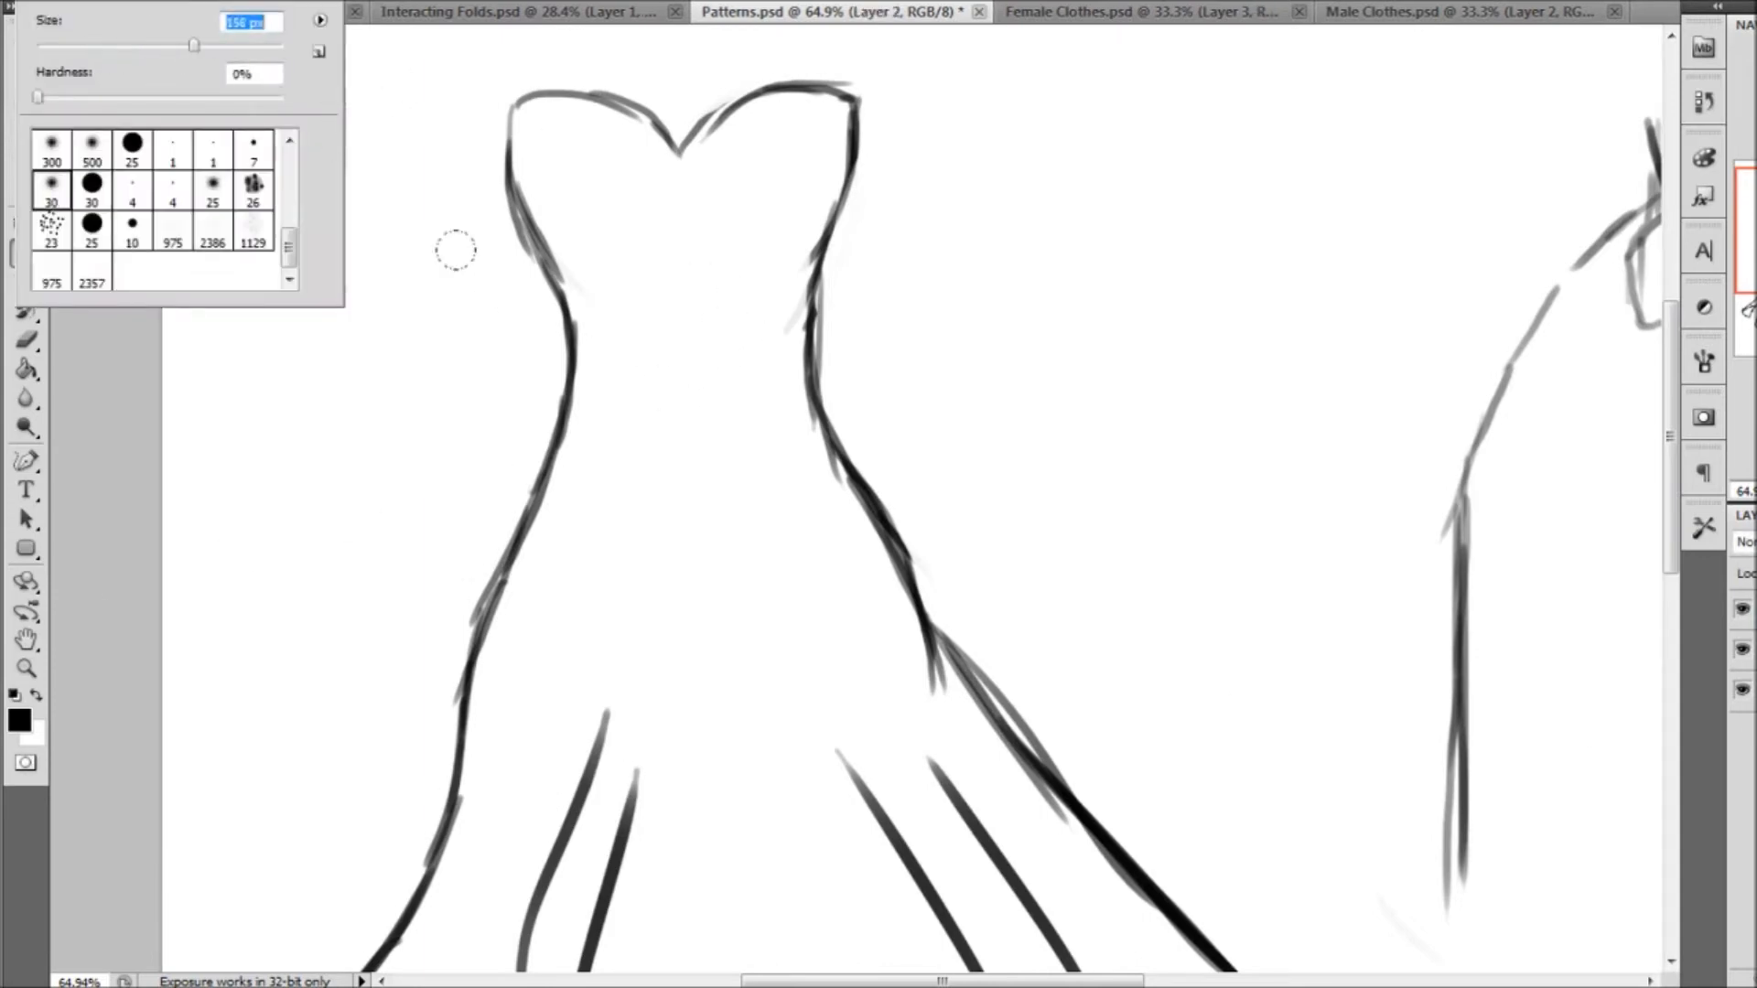
{"action": "mouse_move", "coordinate": [774, 368]}
{"action": "left_mouse_down"}
{"action": "mouse_move", "coordinate": [842, 506]}
{"action": "mouse_move", "coordinate": [860, 607]}
{"action": "mouse_move", "coordinate": [852, 635]}
{"action": "mouse_move", "coordinate": [753, 692]}
{"action": "mouse_move", "coordinate": [543, 670]}
{"action": "mouse_move", "coordinate": [505, 541]}
{"action": "mouse_move", "coordinate": [641, 687]}
{"action": "mouse_move", "coordinate": [513, 508]}
{"action": "mouse_move", "coordinate": [496, 534]}
{"action": "mouse_move", "coordinate": [533, 446]}
{"action": "mouse_move", "coordinate": [521, 479]}
{"action": "mouse_move", "coordinate": [526, 263]}
{"action": "mouse_move", "coordinate": [514, 491]}
{"action": "mouse_move", "coordinate": [519, 258]}
{"action": "mouse_move", "coordinate": [479, 141]}
{"action": "mouse_move", "coordinate": [478, 188]}
{"action": "mouse_move", "coordinate": [626, 266]}
{"action": "mouse_move", "coordinate": [644, 139]}
{"action": "mouse_move", "coordinate": [644, 254]}
{"action": "mouse_move", "coordinate": [706, 234]}
{"action": "mouse_move", "coordinate": [694, 261]}
{"action": "mouse_move", "coordinate": [760, 327]}
{"action": "mouse_move", "coordinate": [790, 407]}
{"action": "mouse_move", "coordinate": [644, 286]}
{"action": "mouse_move", "coordinate": [542, 474]}
{"action": "mouse_move", "coordinate": [538, 588]}
{"action": "mouse_move", "coordinate": [695, 675]}
{"action": "mouse_move", "coordinate": [783, 477]}
{"action": "mouse_move", "coordinate": [592, 356]}
{"action": "mouse_move", "coordinate": [612, 642]}
{"action": "mouse_move", "coordinate": [673, 615]}
{"action": "mouse_move", "coordinate": [546, 396]}
{"action": "left_mouse_up"}
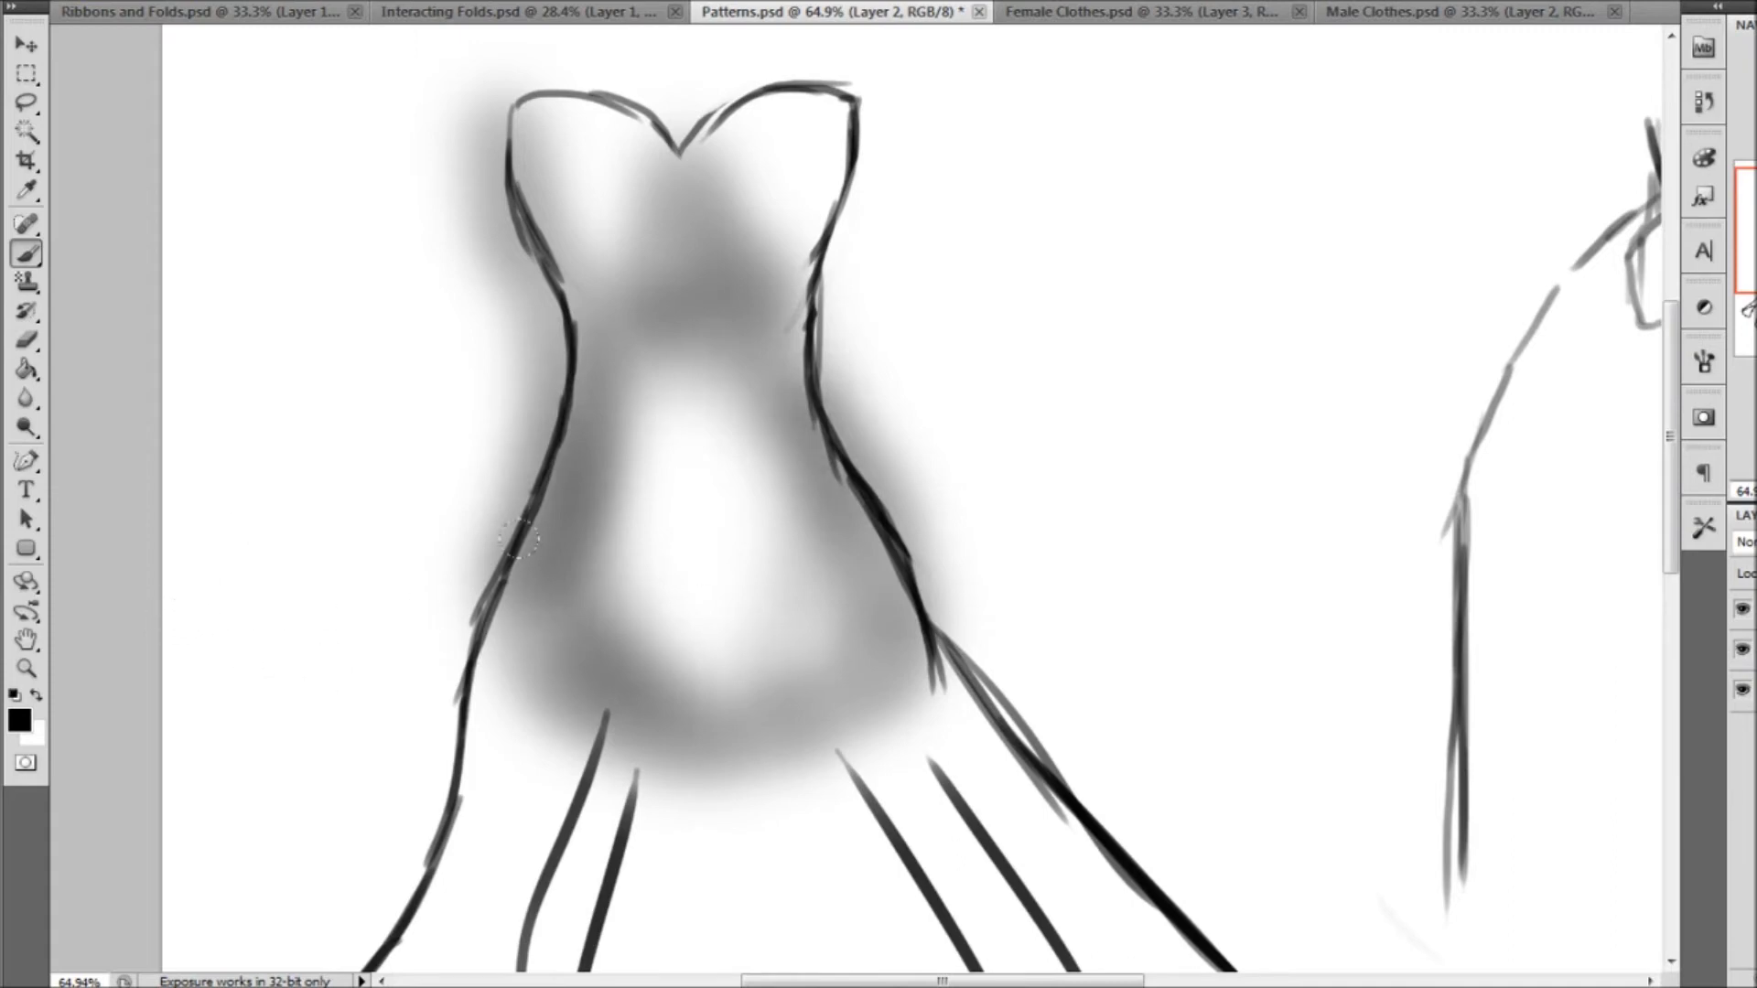
Hide the shading layer and draw five staggered circles beside the dress on Layer 1 with a hard 10 px brush
{"action": "left_click", "coordinate": [1742, 650]}
{"action": "left_click", "coordinate": [57, 2]}
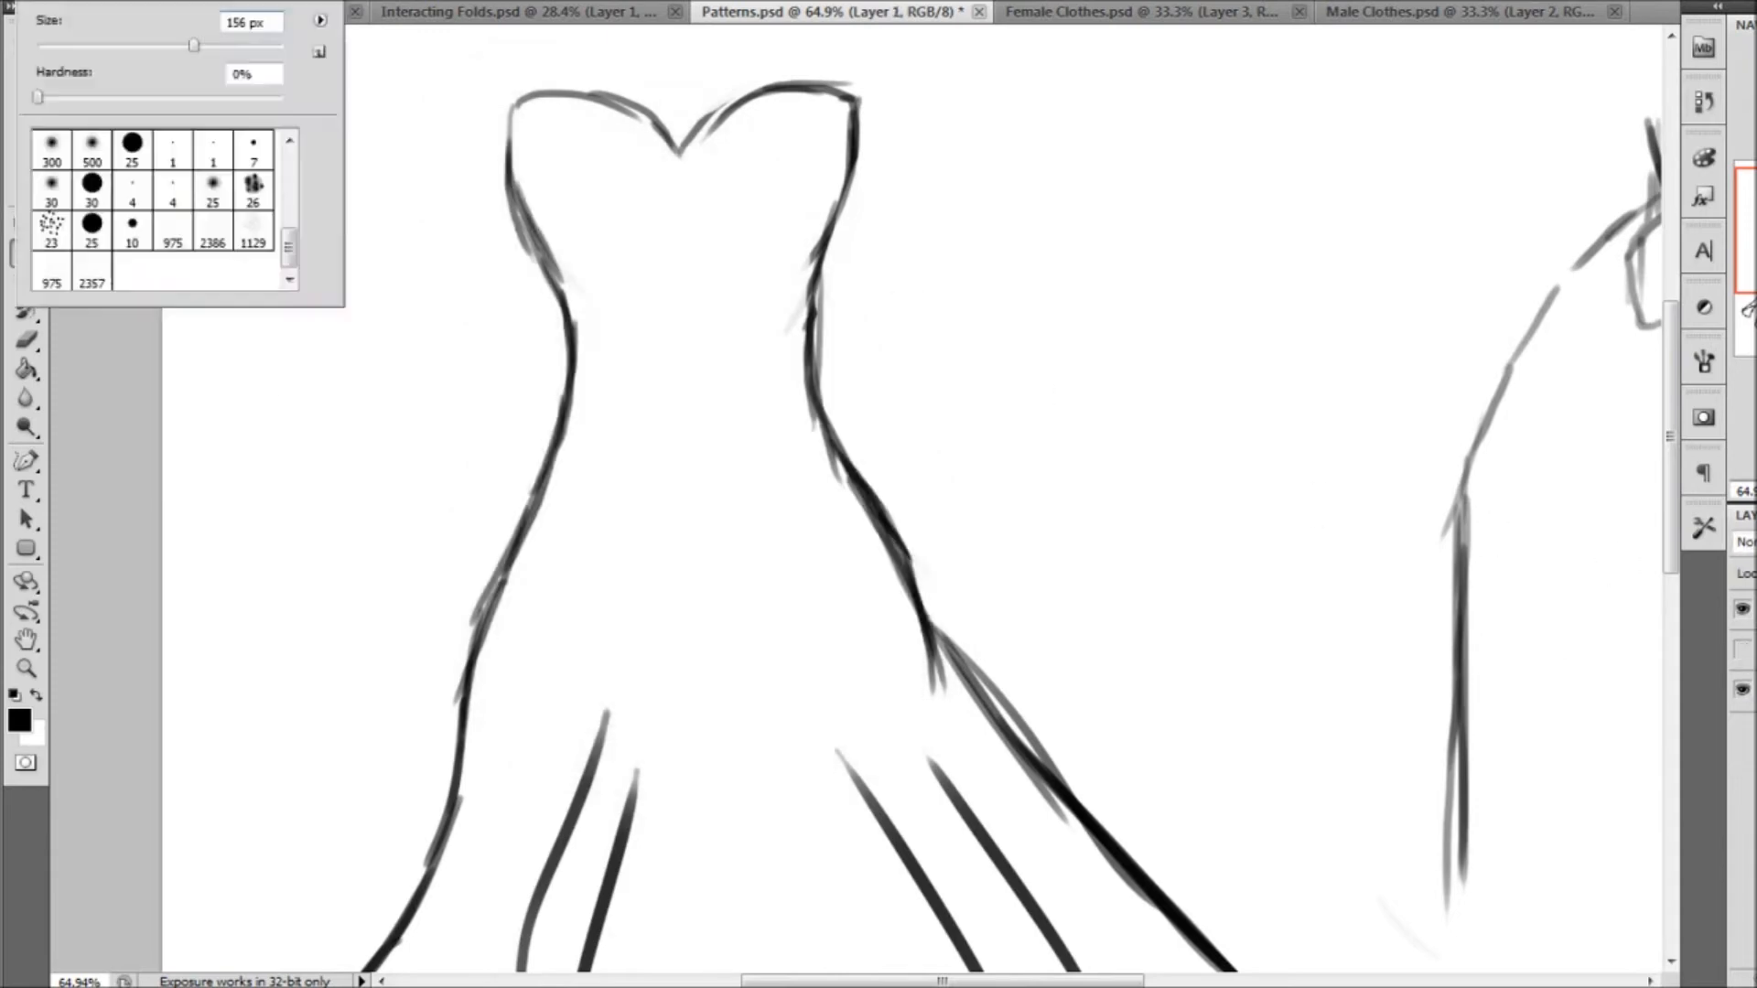
{"action": "left_click", "coordinate": [80, 189]}
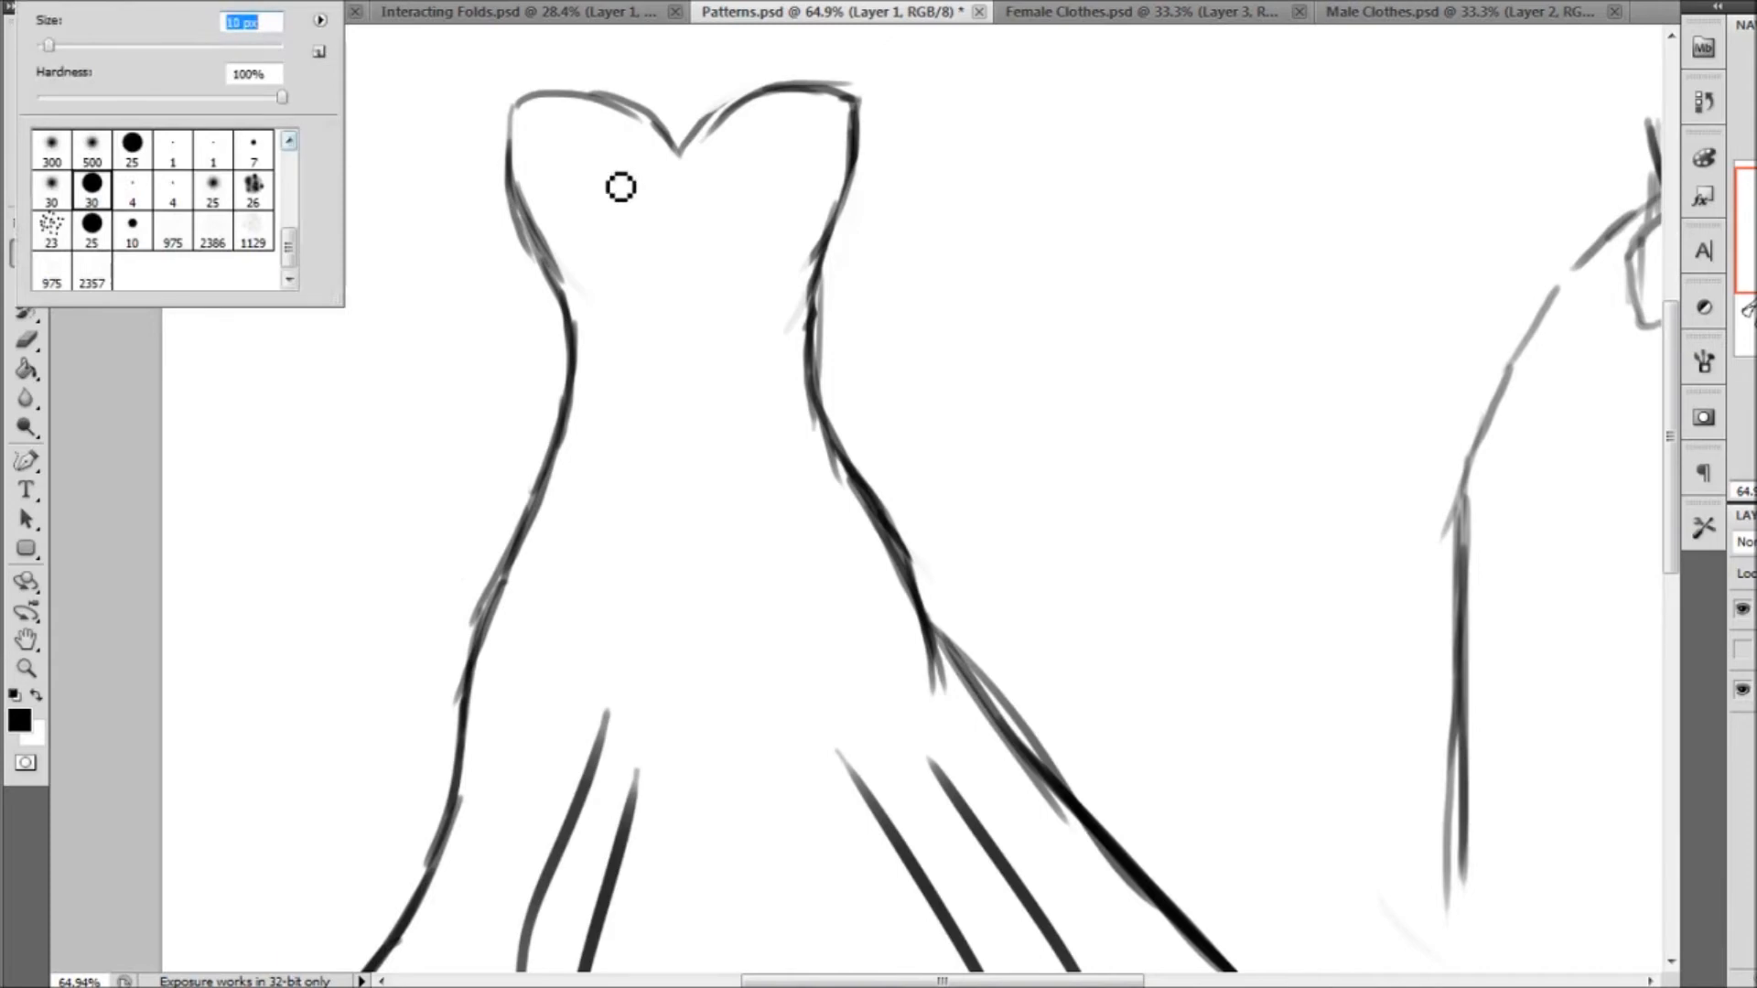
{"action": "mouse_move", "coordinate": [1006, 143]}
{"action": "left_mouse_down"}
{"action": "mouse_move", "coordinate": [943, 211]}
{"action": "mouse_move", "coordinate": [1006, 147]}
{"action": "left_mouse_up"}
{"action": "mouse_move", "coordinate": [1124, 144]}
{"action": "left_mouse_down"}
{"action": "mouse_move", "coordinate": [1109, 157]}
{"action": "mouse_move", "coordinate": [1121, 143]}
{"action": "left_mouse_up"}
{"action": "left_click_drag", "start_coordinate": [1252, 144], "coordinate": [1256, 153]}
{"action": "left_click_drag", "start_coordinate": [1079, 274], "coordinate": [1066, 252]}
{"action": "left_click_drag", "start_coordinate": [1182, 249], "coordinate": [1199, 247]}
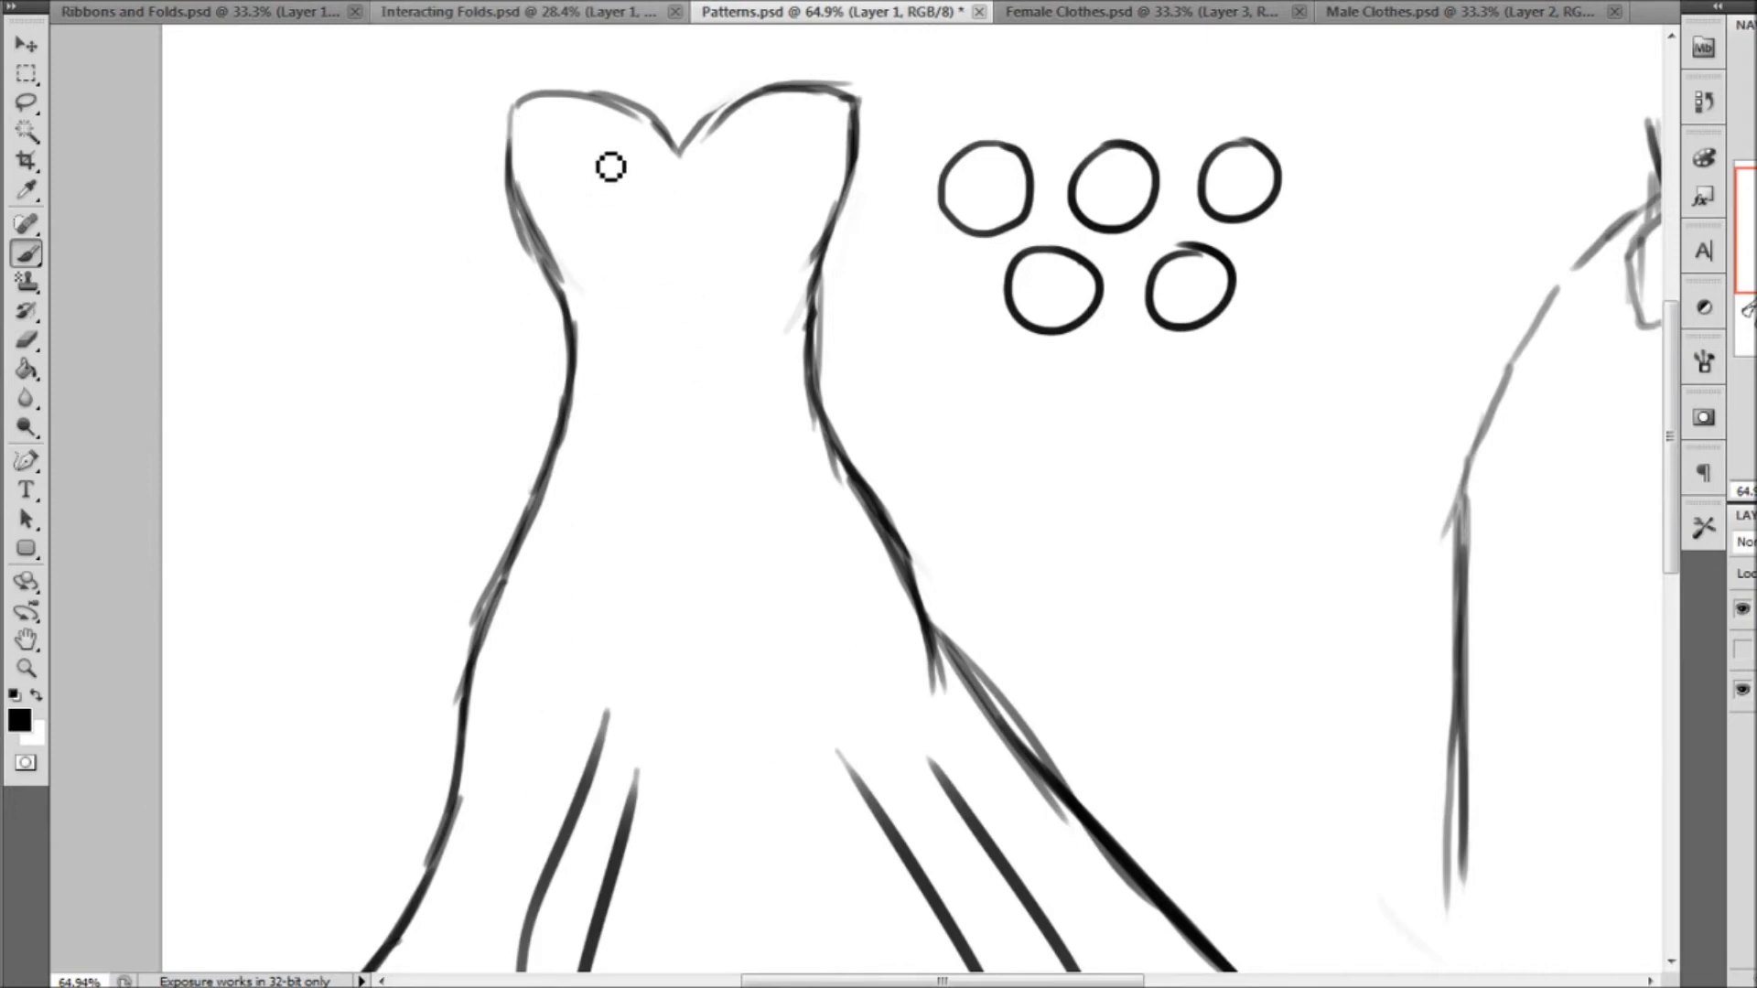
Try to fill the dress's bodice with whole polka dots of varying sizes that stay inside the outline
{"action": "left_click_drag", "start_coordinate": [572, 129], "coordinate": [567, 123]}
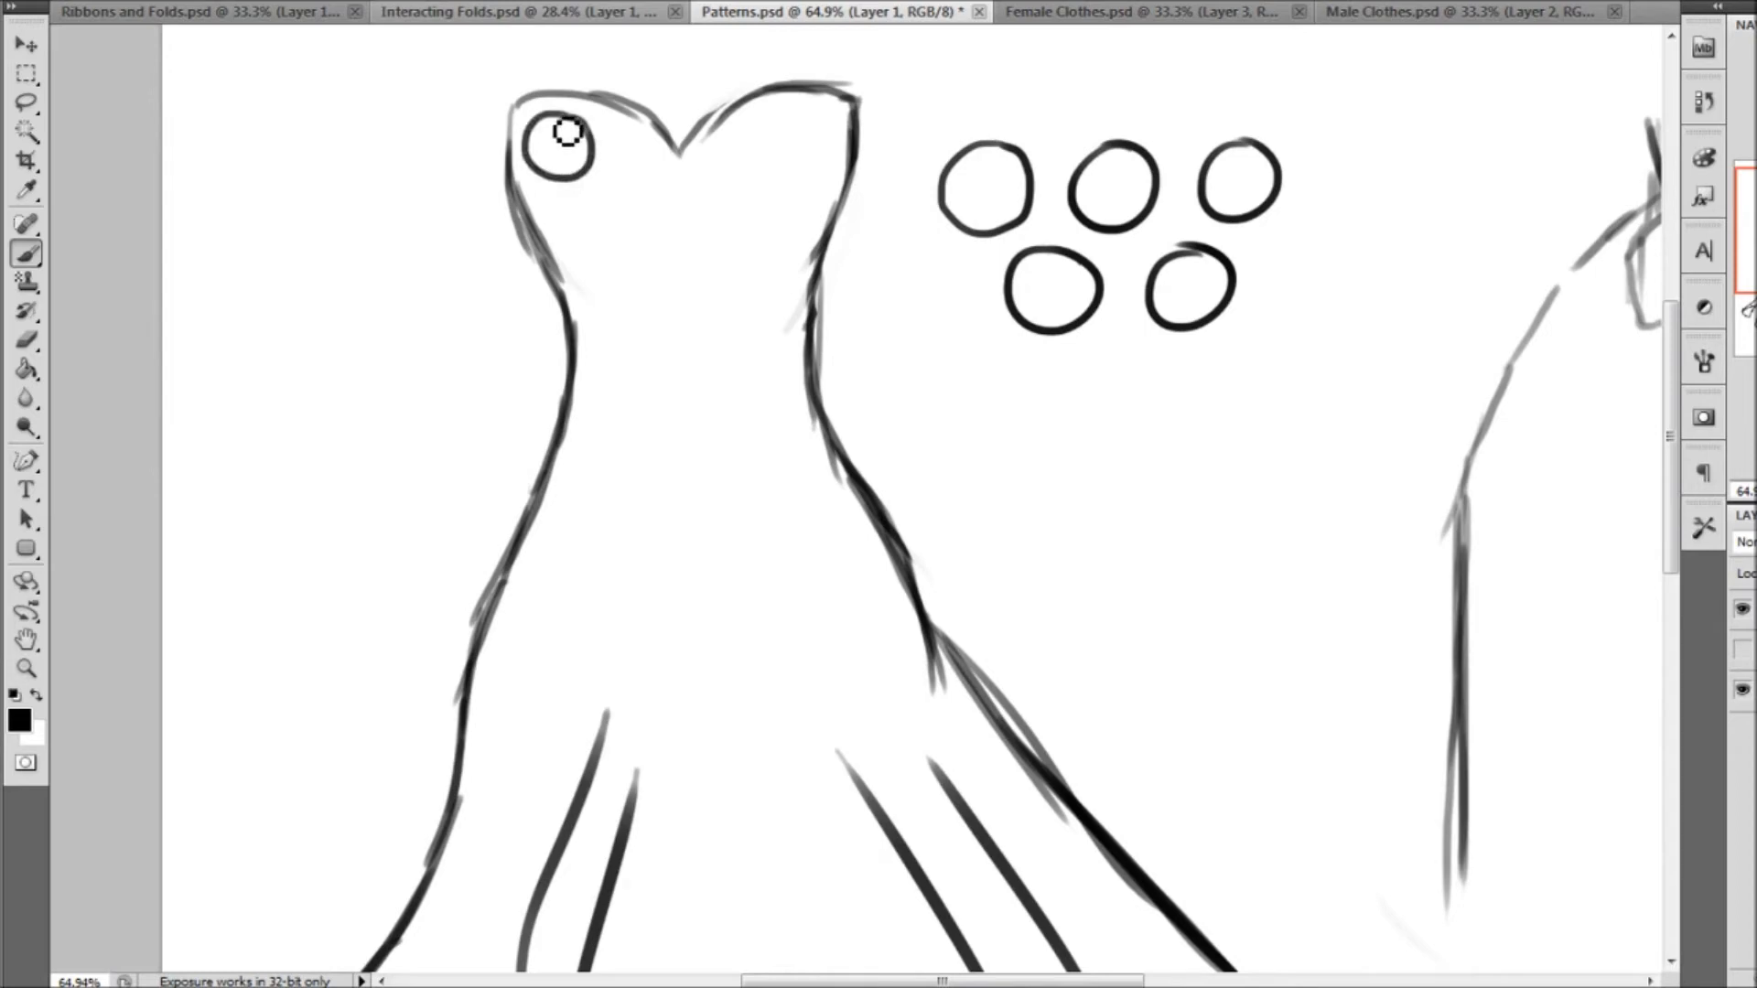
{"action": "left_click_drag", "start_coordinate": [667, 184], "coordinate": [667, 177]}
{"action": "mouse_move", "coordinate": [747, 132]}
{"action": "left_mouse_down"}
{"action": "mouse_move", "coordinate": [785, 181]}
{"action": "mouse_move", "coordinate": [824, 175]}
{"action": "mouse_move", "coordinate": [832, 112]}
{"action": "left_mouse_up"}
{"action": "mouse_move", "coordinate": [580, 211]}
{"action": "left_mouse_down"}
{"action": "mouse_move", "coordinate": [595, 253]}
{"action": "mouse_move", "coordinate": [581, 203]}
{"action": "left_mouse_up"}
{"action": "mouse_move", "coordinate": [696, 230]}
{"action": "left_mouse_down"}
{"action": "mouse_move", "coordinate": [773, 254]}
{"action": "mouse_move", "coordinate": [819, 194]}
{"action": "left_mouse_up"}
{"action": "mouse_move", "coordinate": [657, 267]}
{"action": "left_mouse_down"}
{"action": "mouse_move", "coordinate": [607, 334]}
{"action": "mouse_move", "coordinate": [661, 272]}
{"action": "left_mouse_up"}
{"action": "mouse_move", "coordinate": [750, 335]}
{"action": "left_mouse_down"}
{"action": "mouse_move", "coordinate": [686, 360]}
{"action": "mouse_move", "coordinate": [806, 298]}
{"action": "mouse_move", "coordinate": [794, 279]}
{"action": "left_mouse_up"}
{"action": "left_click_drag", "start_coordinate": [646, 380], "coordinate": [652, 366]}
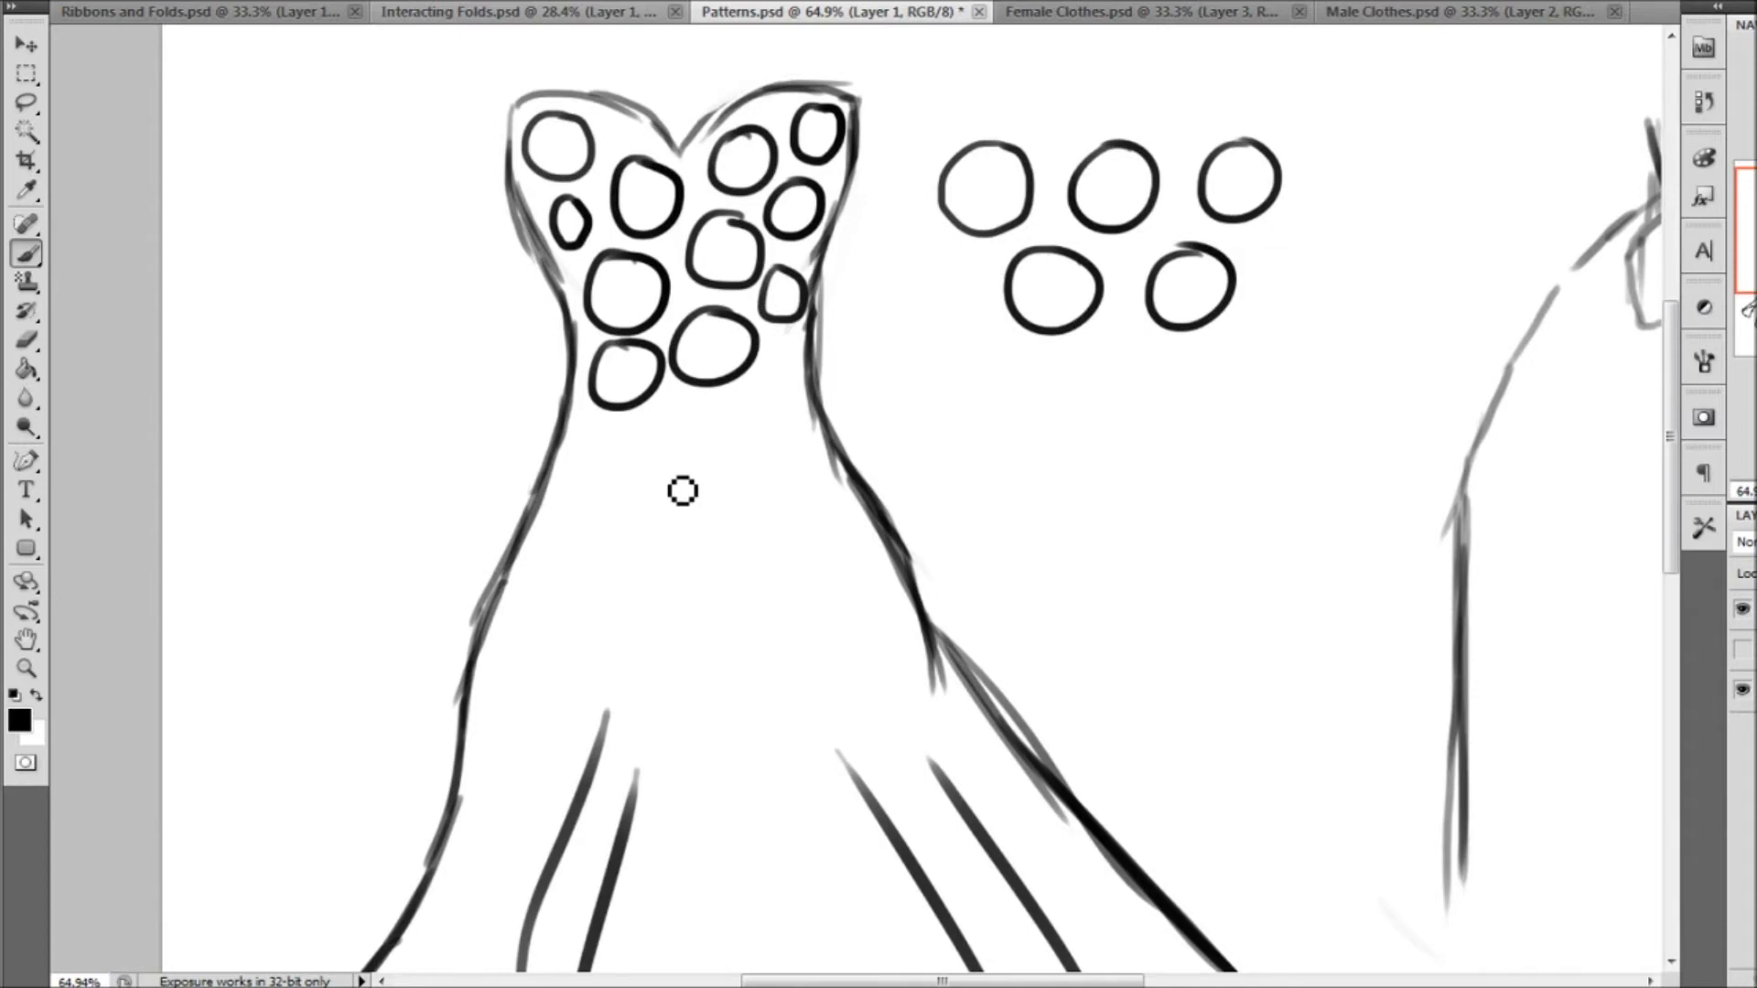
Undo all the polka dots drawn on the bodice
{"action": "key", "text": "ctrl+alt+z"}
{"action": "key", "text": "ctrl+alt+z"}
{"action": "key", "text": "ctrl+alt+z"}
{"action": "key", "text": "ctrl+alt+z"}
{"action": "key", "text": "ctrl+alt+z"}
{"action": "key", "text": "ctrl+alt+z"}
{"action": "key", "text": "ctrl+alt+z"}
{"action": "key", "text": "ctrl+alt+z"}
{"action": "key", "text": "ctrl+alt+z"}
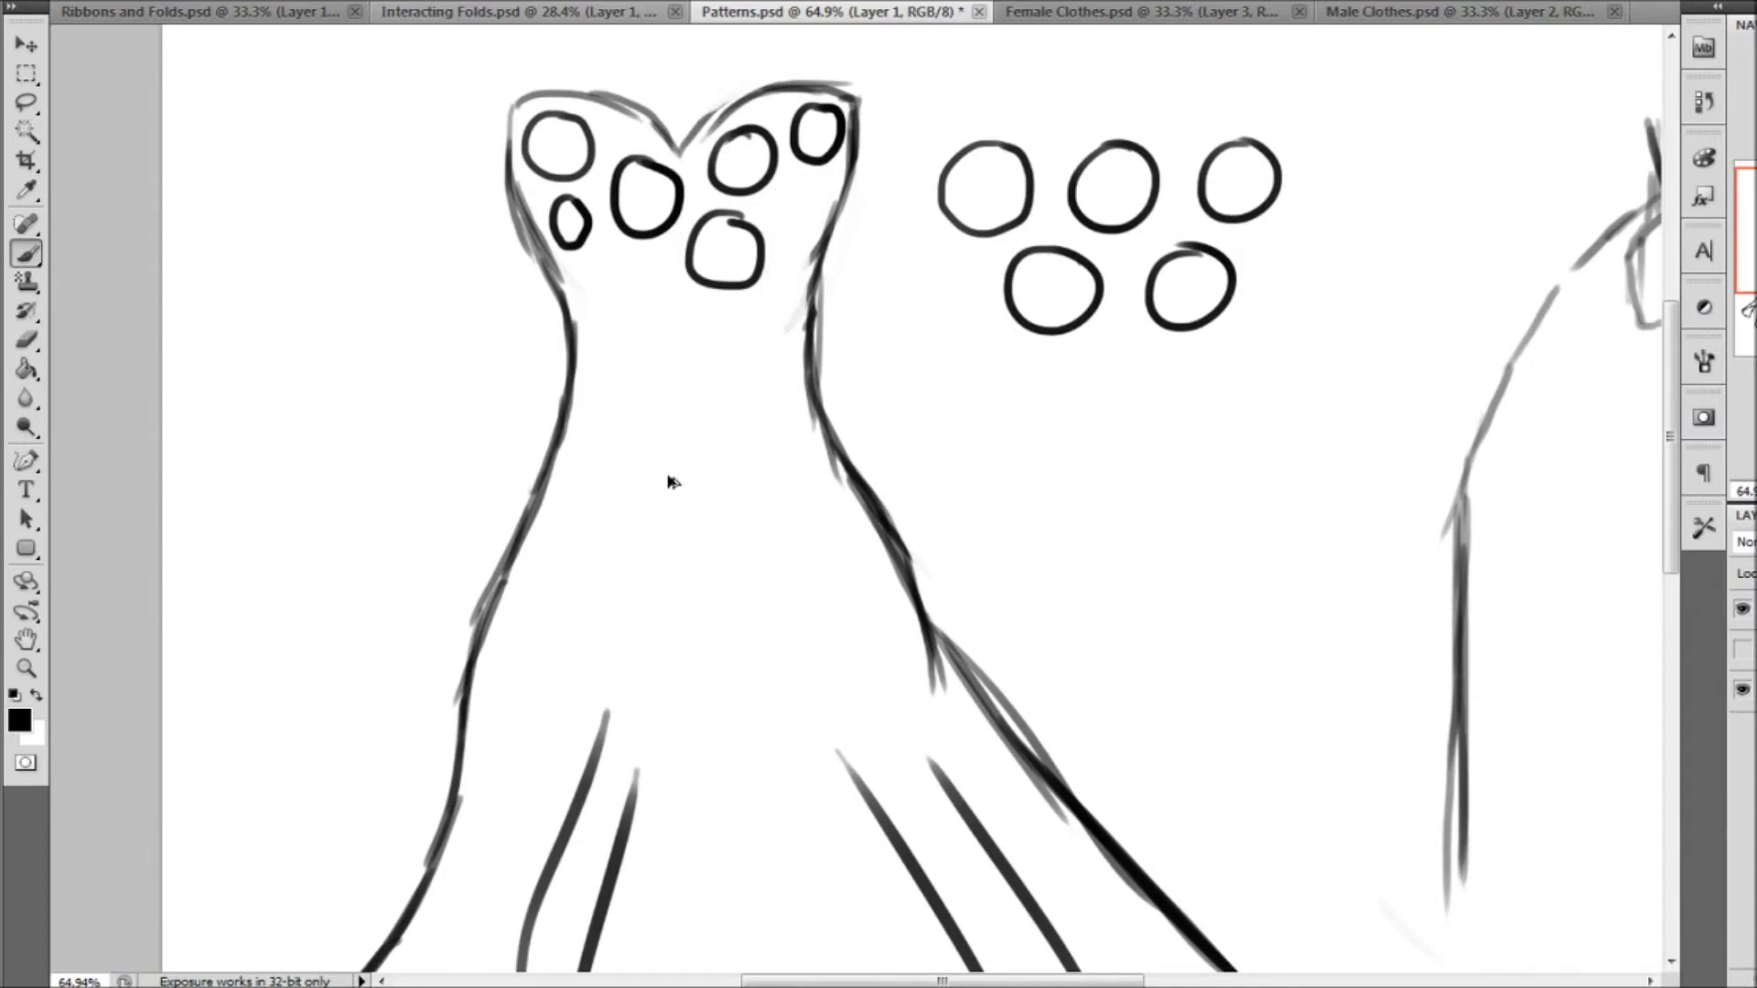
{"action": "key", "text": "ctrl+alt+z"}
{"action": "key", "text": "ctrl+alt+z"}
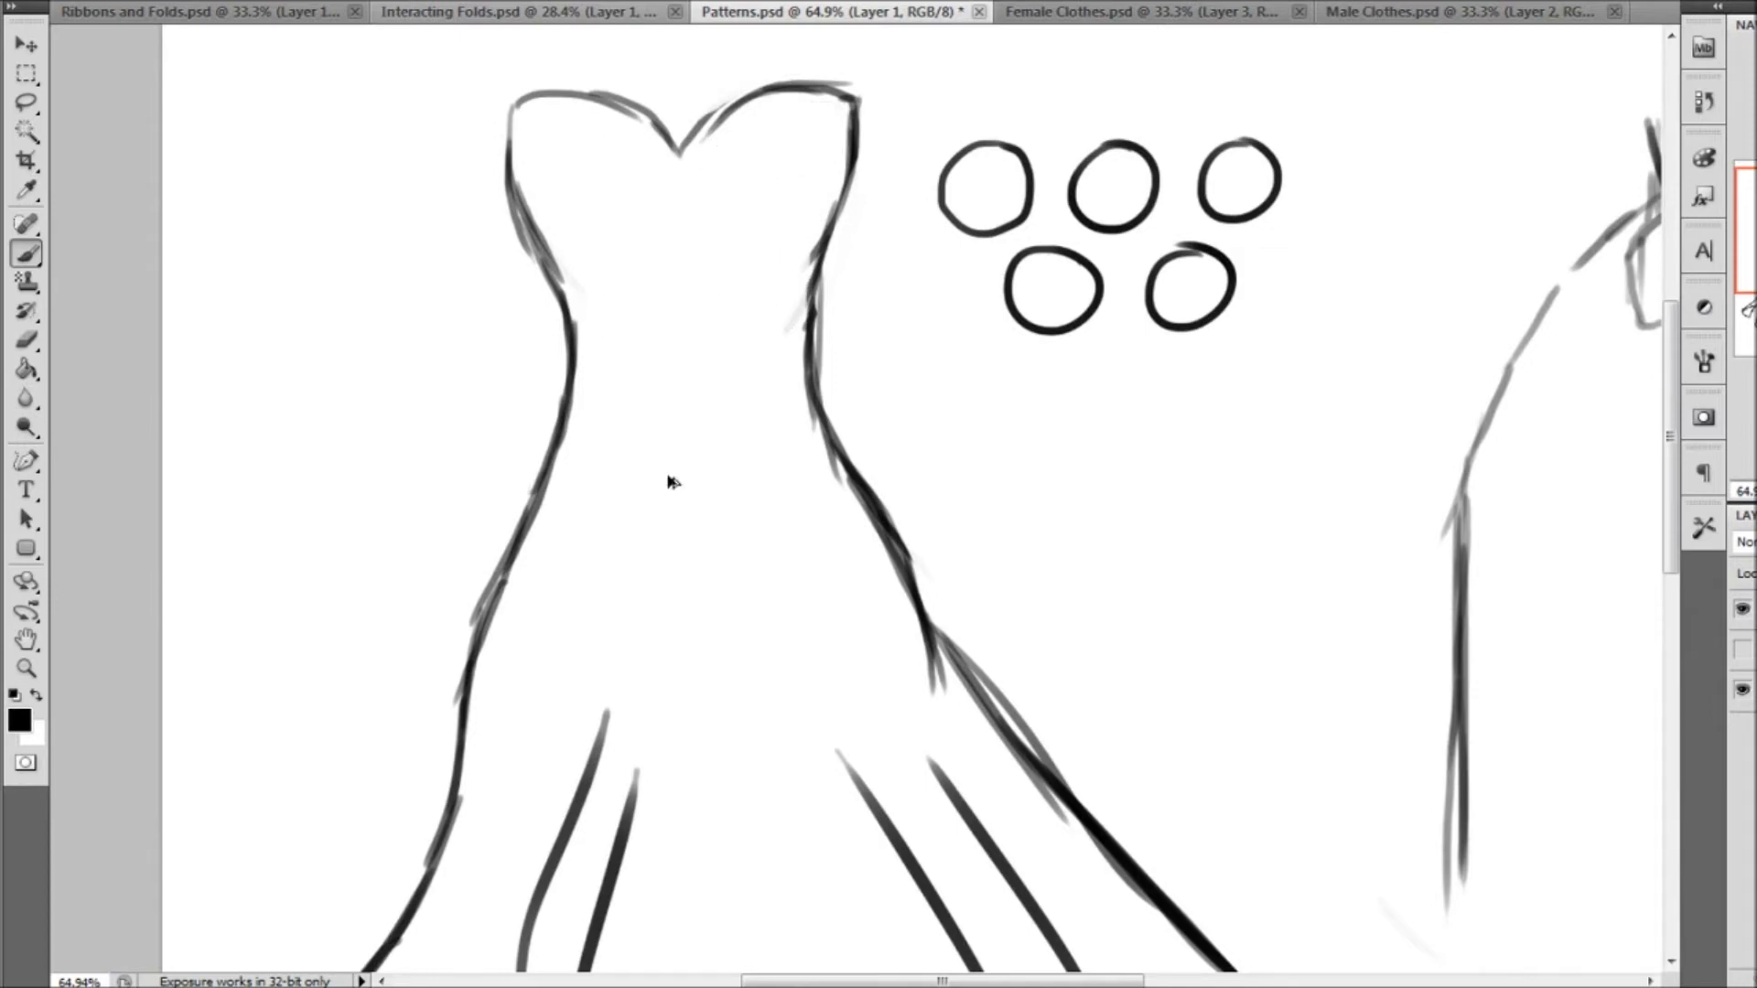
Add a third row of three circles to the polka dot sample beside the dress
{"action": "mouse_move", "coordinate": [988, 343]}
{"action": "left_mouse_down"}
{"action": "mouse_move", "coordinate": [1007, 439]}
{"action": "mouse_move", "coordinate": [992, 345]}
{"action": "left_mouse_up"}
{"action": "left_click_drag", "start_coordinate": [1133, 341], "coordinate": [1144, 340]}
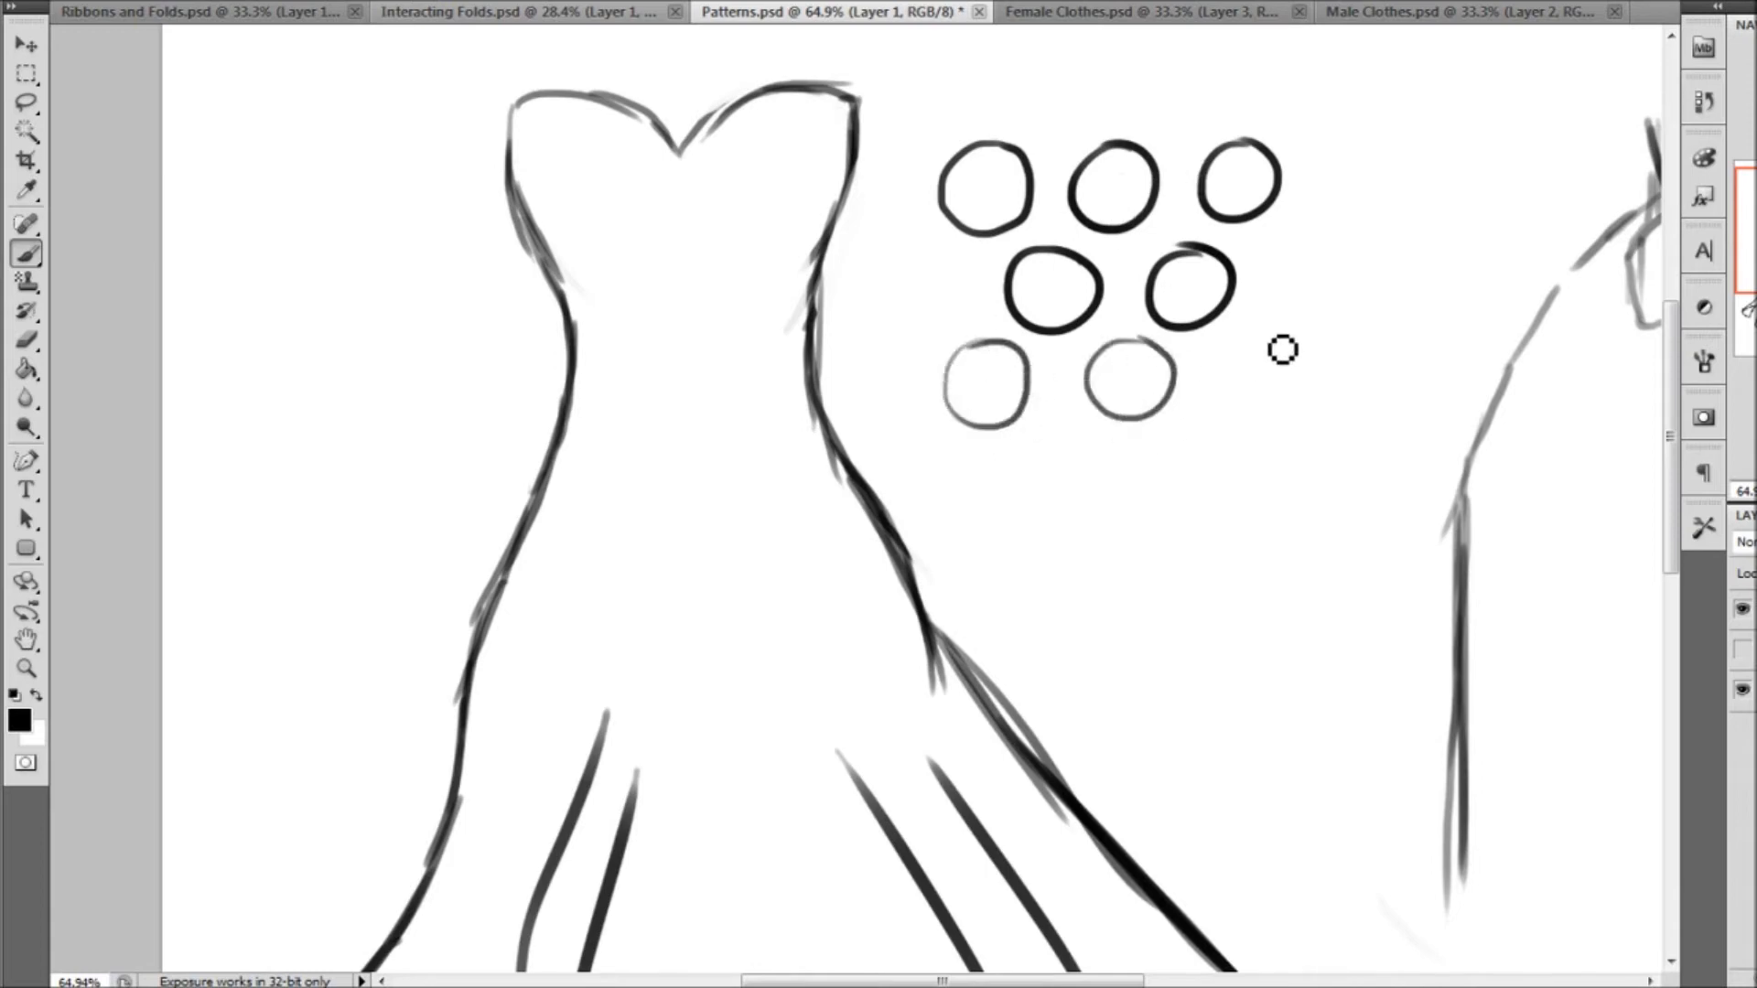
{"action": "left_click_drag", "start_coordinate": [1289, 349], "coordinate": [1283, 336]}
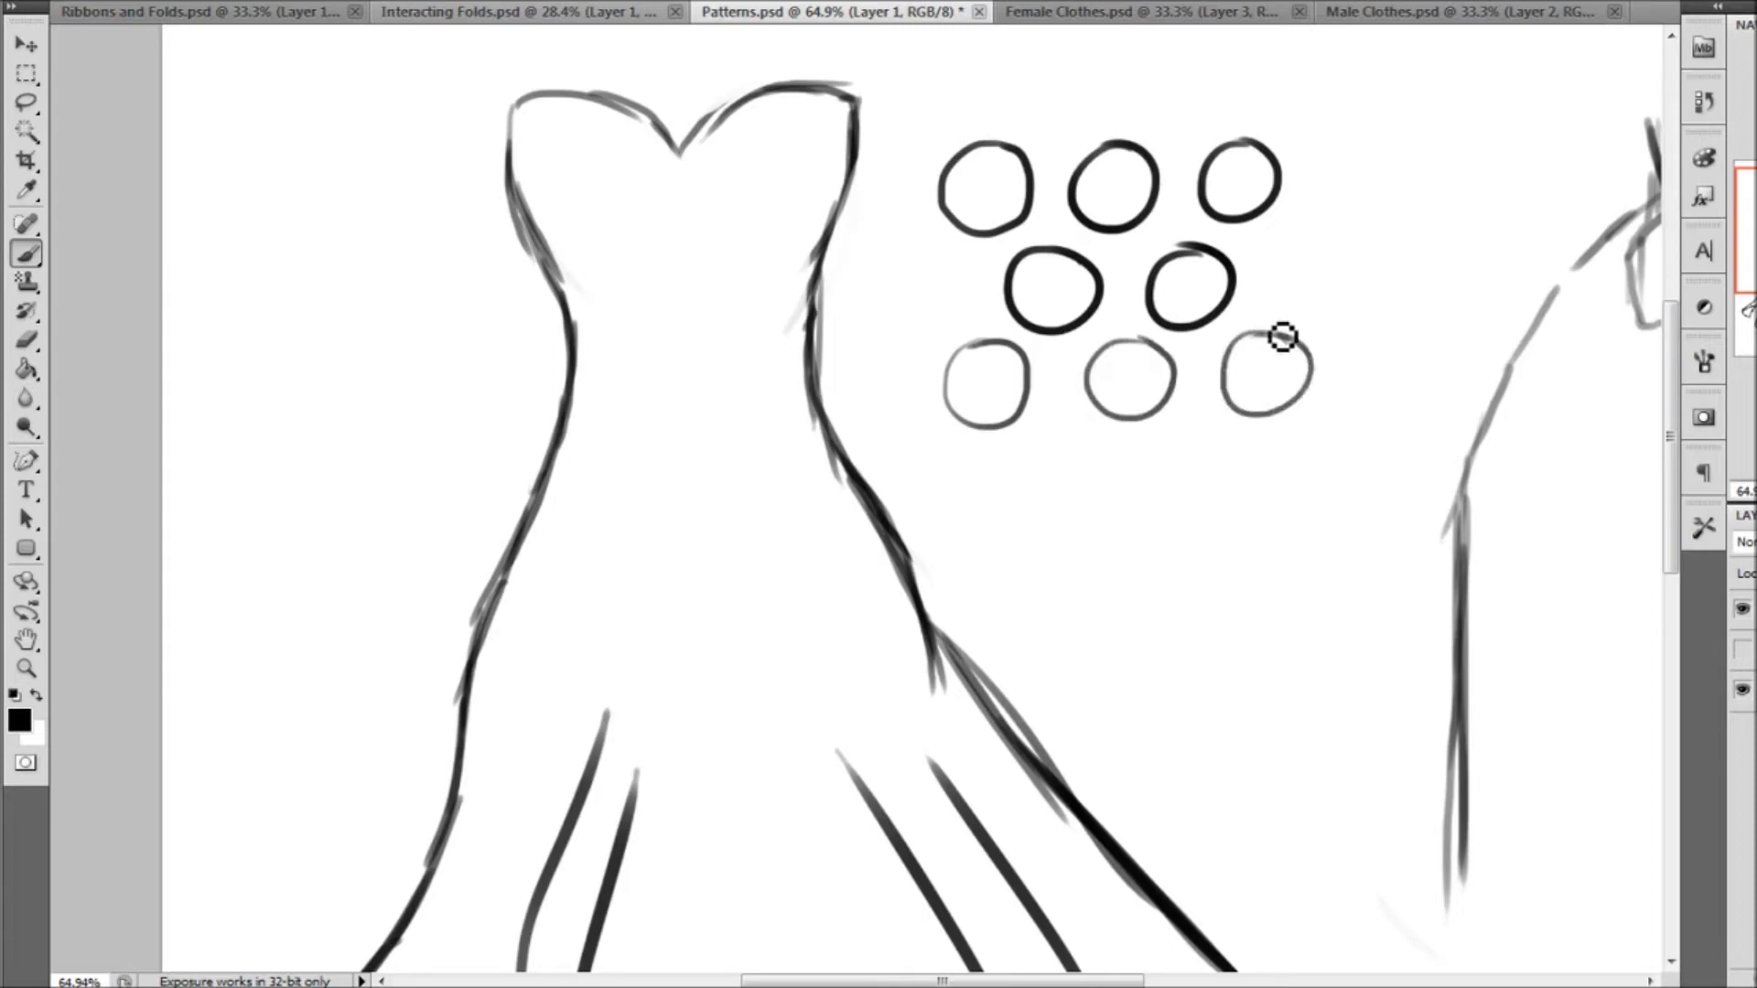
Draw evenly sized, staggered polka dots on the upper bodice, cutting them off at the side outline and neckline
{"action": "mouse_move", "coordinate": [514, 129]}
{"action": "left_mouse_down"}
{"action": "mouse_move", "coordinate": [557, 152]}
{"action": "mouse_move", "coordinate": [554, 192]}
{"action": "mouse_move", "coordinate": [529, 211]}
{"action": "left_mouse_up"}
{"action": "mouse_move", "coordinate": [661, 146]}
{"action": "left_mouse_down"}
{"action": "mouse_move", "coordinate": [631, 171]}
{"action": "mouse_move", "coordinate": [630, 214]}
{"action": "mouse_move", "coordinate": [671, 229]}
{"action": "mouse_move", "coordinate": [704, 182]}
{"action": "mouse_move", "coordinate": [655, 151]}
{"action": "left_mouse_up"}
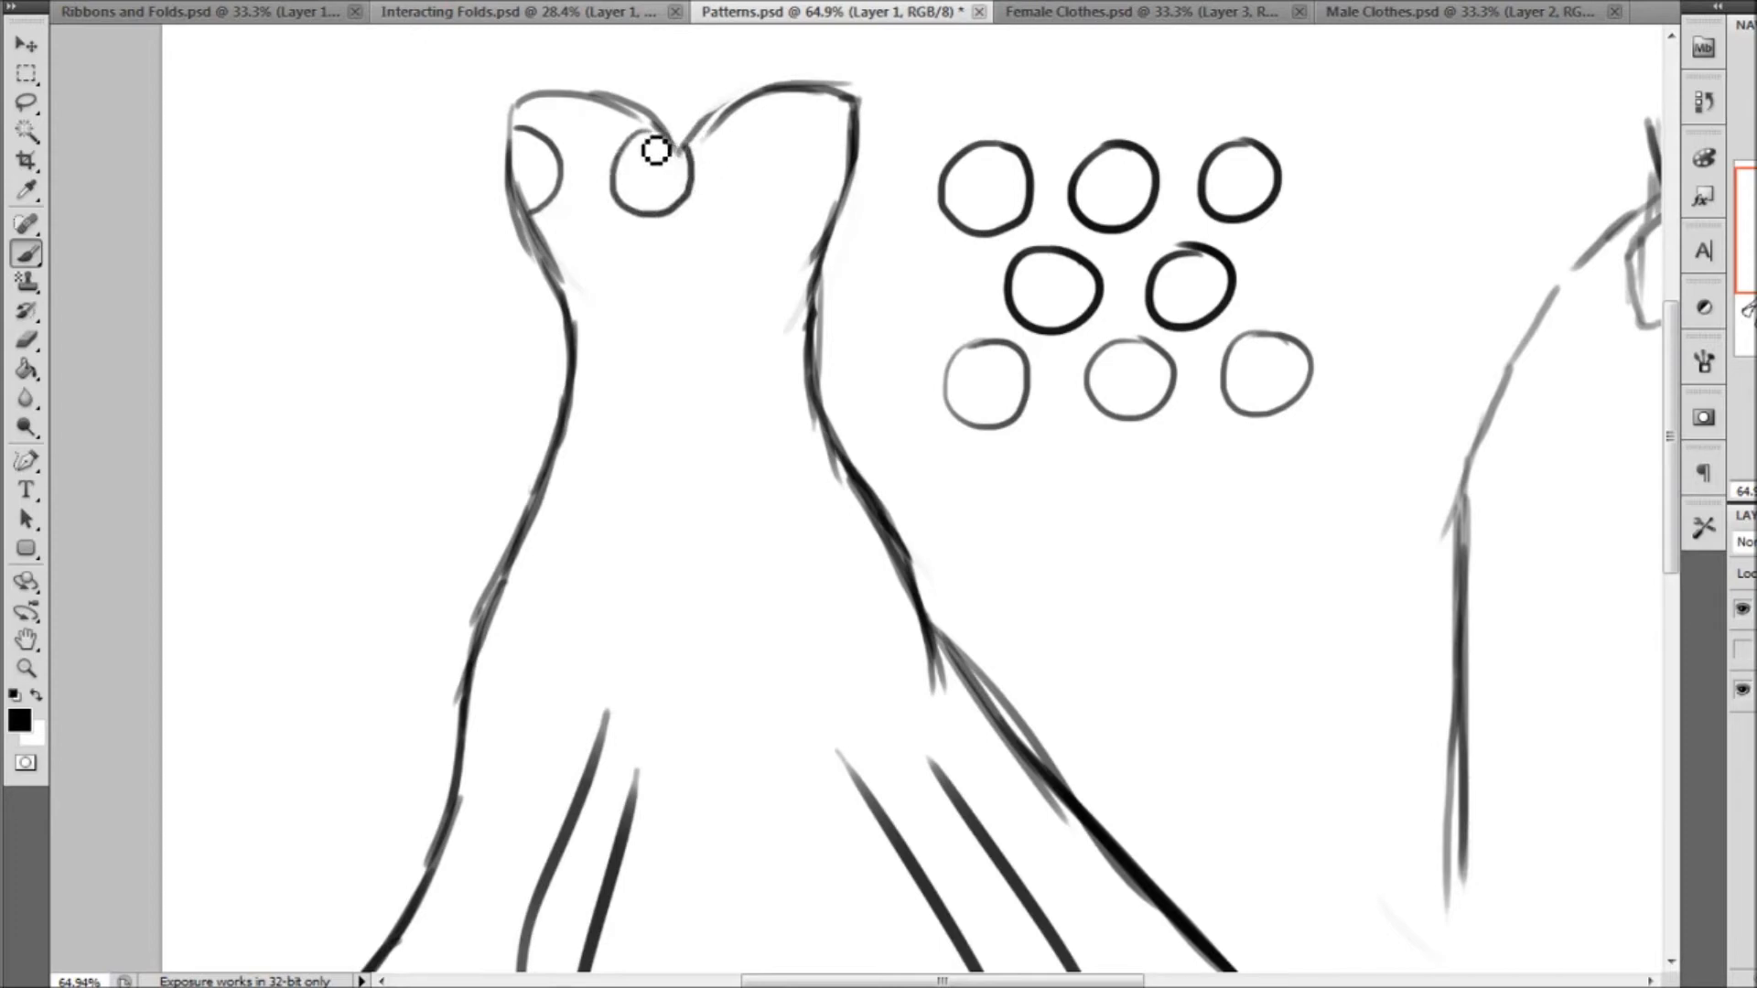
{"action": "mouse_move", "coordinate": [803, 151]}
{"action": "left_mouse_down"}
{"action": "mouse_move", "coordinate": [770, 216]}
{"action": "mouse_move", "coordinate": [810, 220]}
{"action": "mouse_move", "coordinate": [801, 140]}
{"action": "left_mouse_up"}
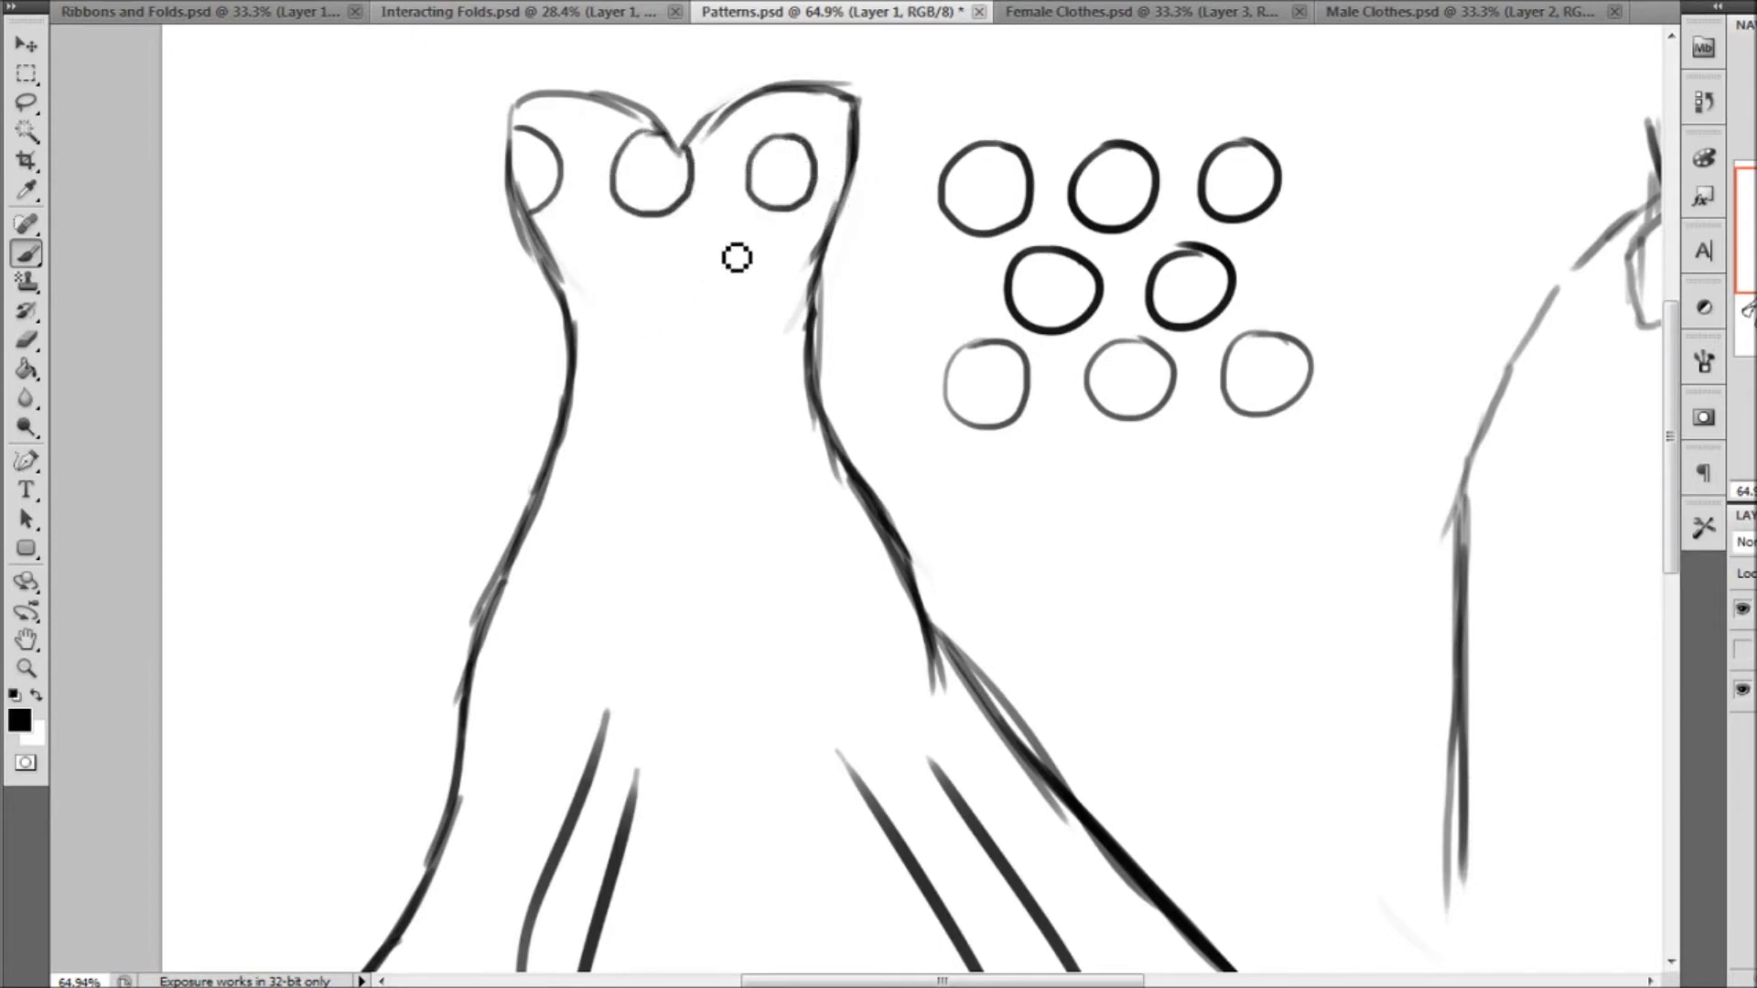
{"action": "mouse_move", "coordinate": [735, 228]}
{"action": "left_mouse_down"}
{"action": "mouse_move", "coordinate": [723, 317]}
{"action": "mouse_move", "coordinate": [766, 310]}
{"action": "mouse_move", "coordinate": [776, 267]}
{"action": "mouse_move", "coordinate": [739, 223]}
{"action": "left_mouse_up"}
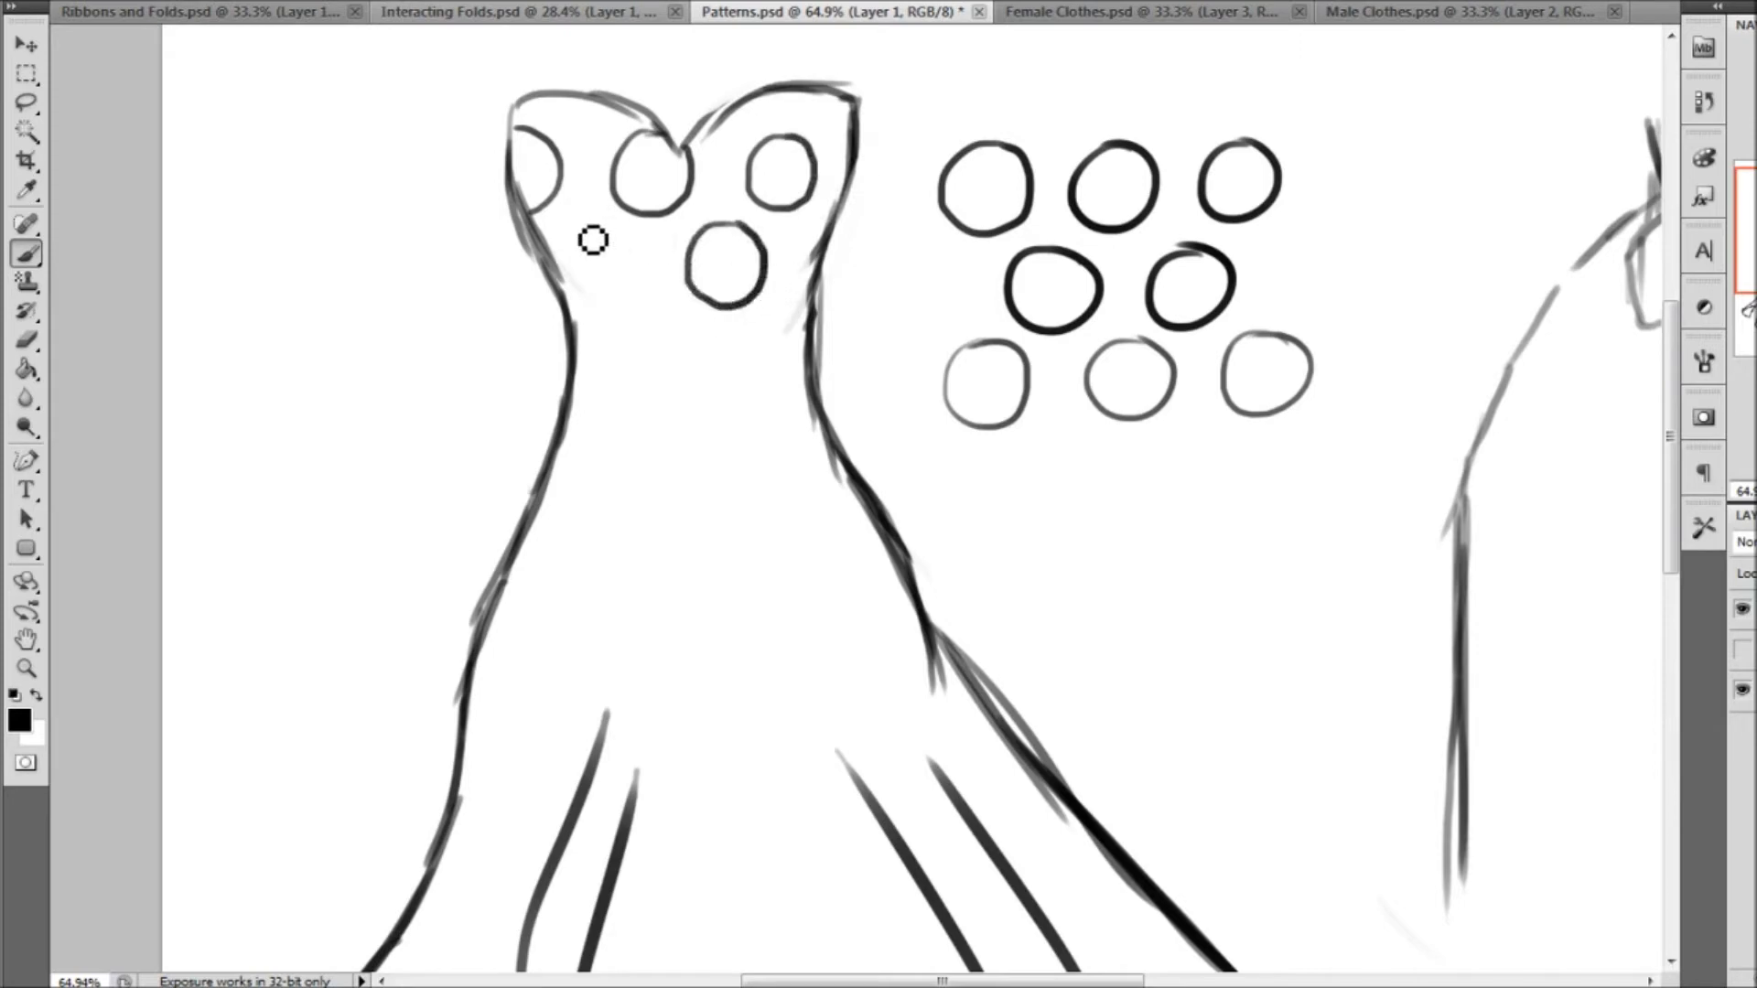
{"action": "mouse_move", "coordinate": [567, 259]}
{"action": "left_mouse_down"}
{"action": "mouse_move", "coordinate": [596, 241]}
{"action": "mouse_move", "coordinate": [624, 276]}
{"action": "mouse_move", "coordinate": [602, 309]}
{"action": "left_mouse_up"}
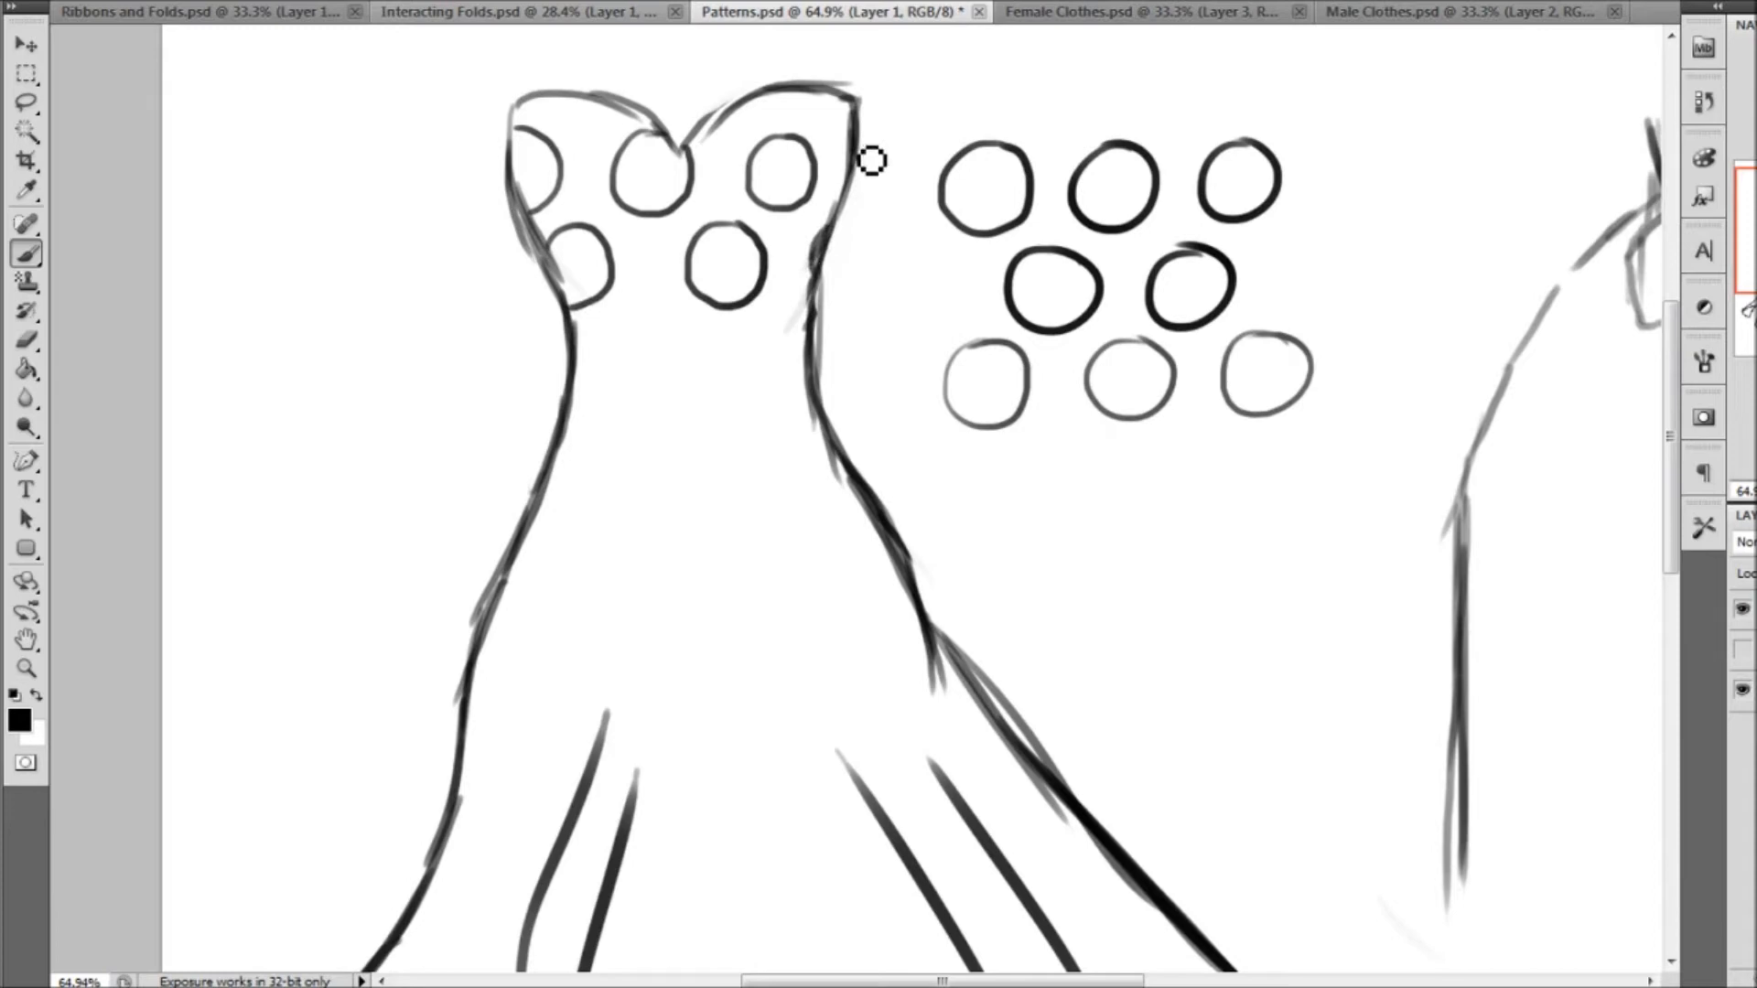
{"action": "mouse_move", "coordinate": [706, 122]}
{"action": "left_mouse_down"}
{"action": "mouse_move", "coordinate": [736, 144]}
{"action": "mouse_move", "coordinate": [773, 113]}
{"action": "mouse_move", "coordinate": [852, 144]}
{"action": "left_mouse_up"}
{"action": "mouse_move", "coordinate": [557, 113]}
{"action": "left_mouse_down"}
{"action": "mouse_move", "coordinate": [584, 125]}
{"action": "mouse_move", "coordinate": [611, 103]}
{"action": "left_mouse_up"}
Continue the staggered polka dots down the waist and hips, cropping the ones that meet the dress's outline
{"action": "left_click_drag", "start_coordinate": [1750, 230], "coordinate": [1750, 254]}
{"action": "mouse_move", "coordinate": [554, 140]}
{"action": "left_mouse_down"}
{"action": "mouse_move", "coordinate": [520, 209]}
{"action": "mouse_move", "coordinate": [560, 244]}
{"action": "mouse_move", "coordinate": [602, 208]}
{"action": "mouse_move", "coordinate": [591, 165]}
{"action": "mouse_move", "coordinate": [557, 147]}
{"action": "left_mouse_up"}
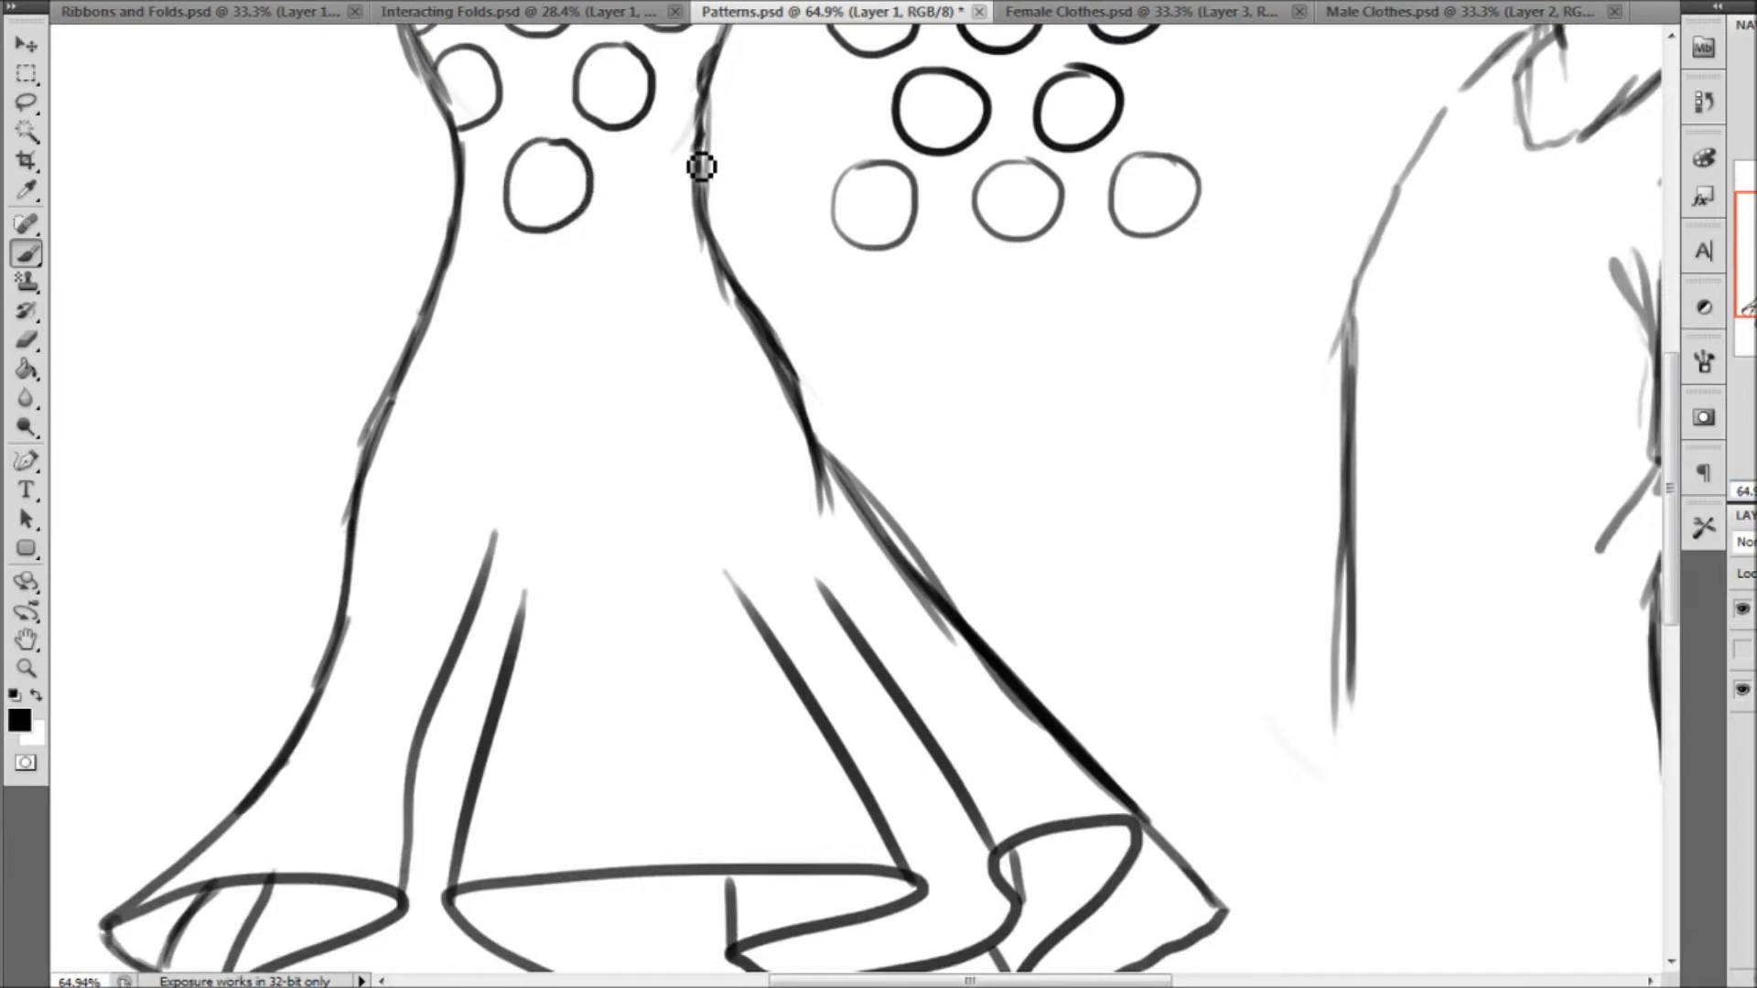
{"action": "mouse_move", "coordinate": [692, 136]}
{"action": "left_mouse_down"}
{"action": "mouse_move", "coordinate": [663, 216]}
{"action": "mouse_move", "coordinate": [693, 213]}
{"action": "left_mouse_up"}
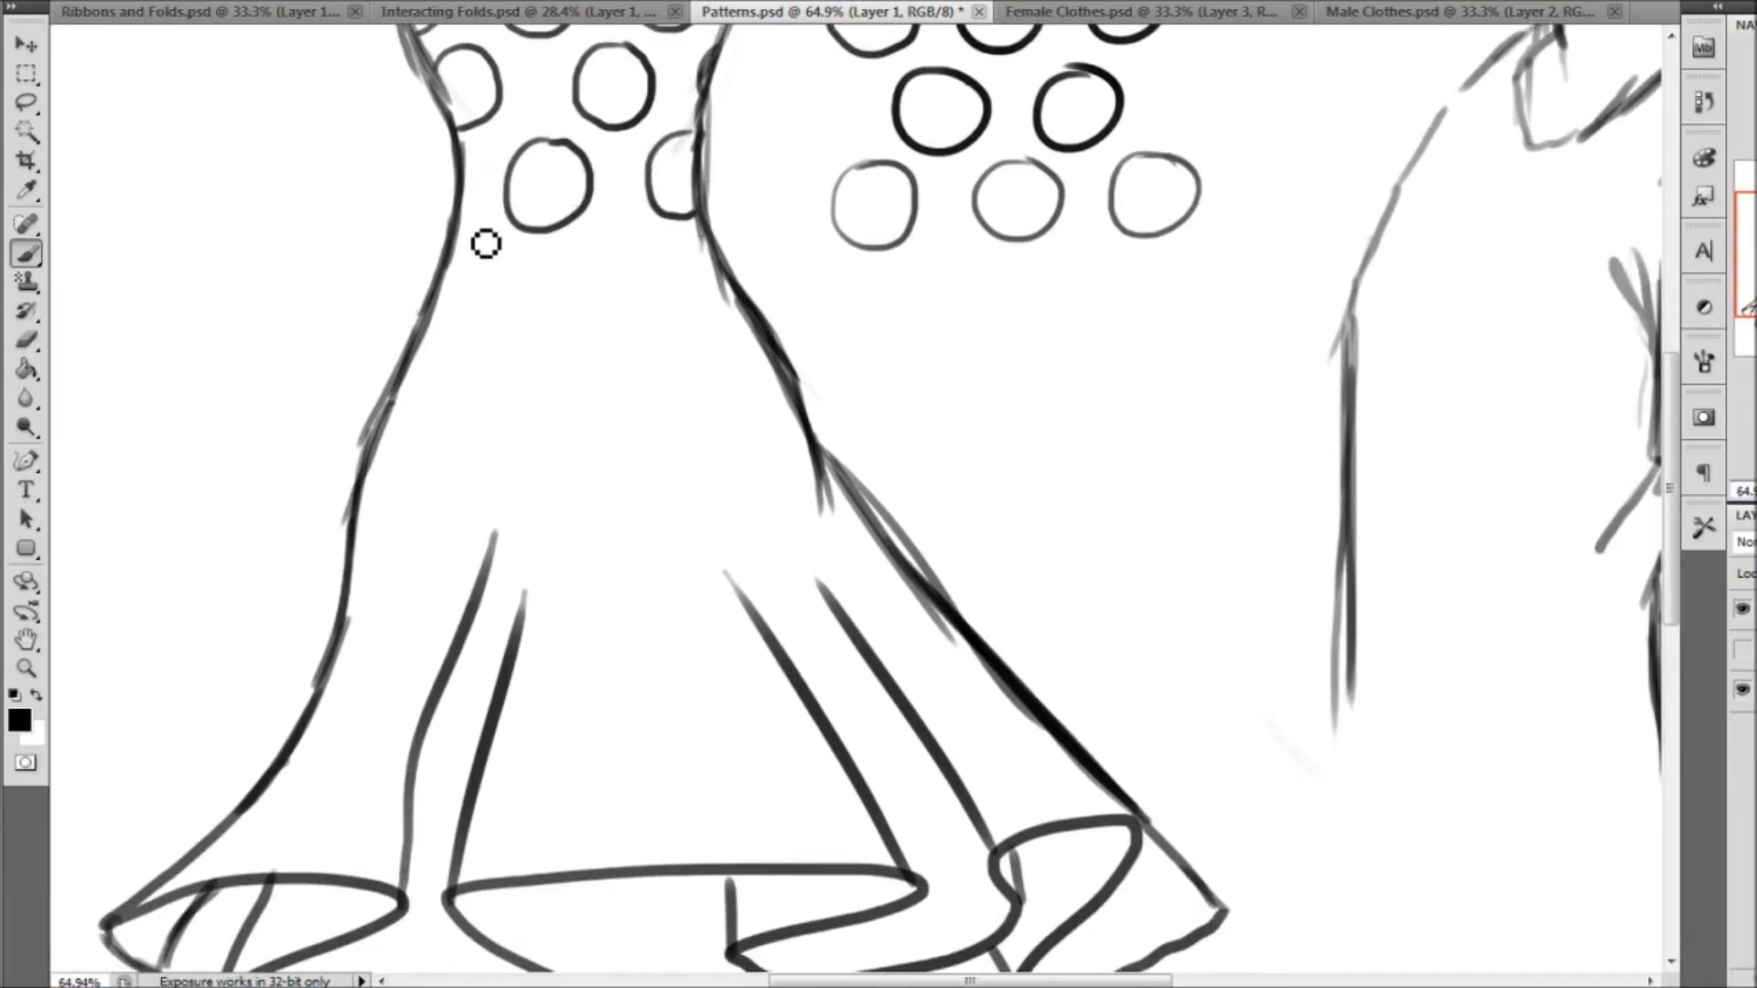
{"action": "mouse_move", "coordinate": [459, 240]}
{"action": "left_mouse_down"}
{"action": "mouse_move", "coordinate": [498, 256]}
{"action": "mouse_move", "coordinate": [503, 306]}
{"action": "mouse_move", "coordinate": [441, 306]}
{"action": "left_mouse_up"}
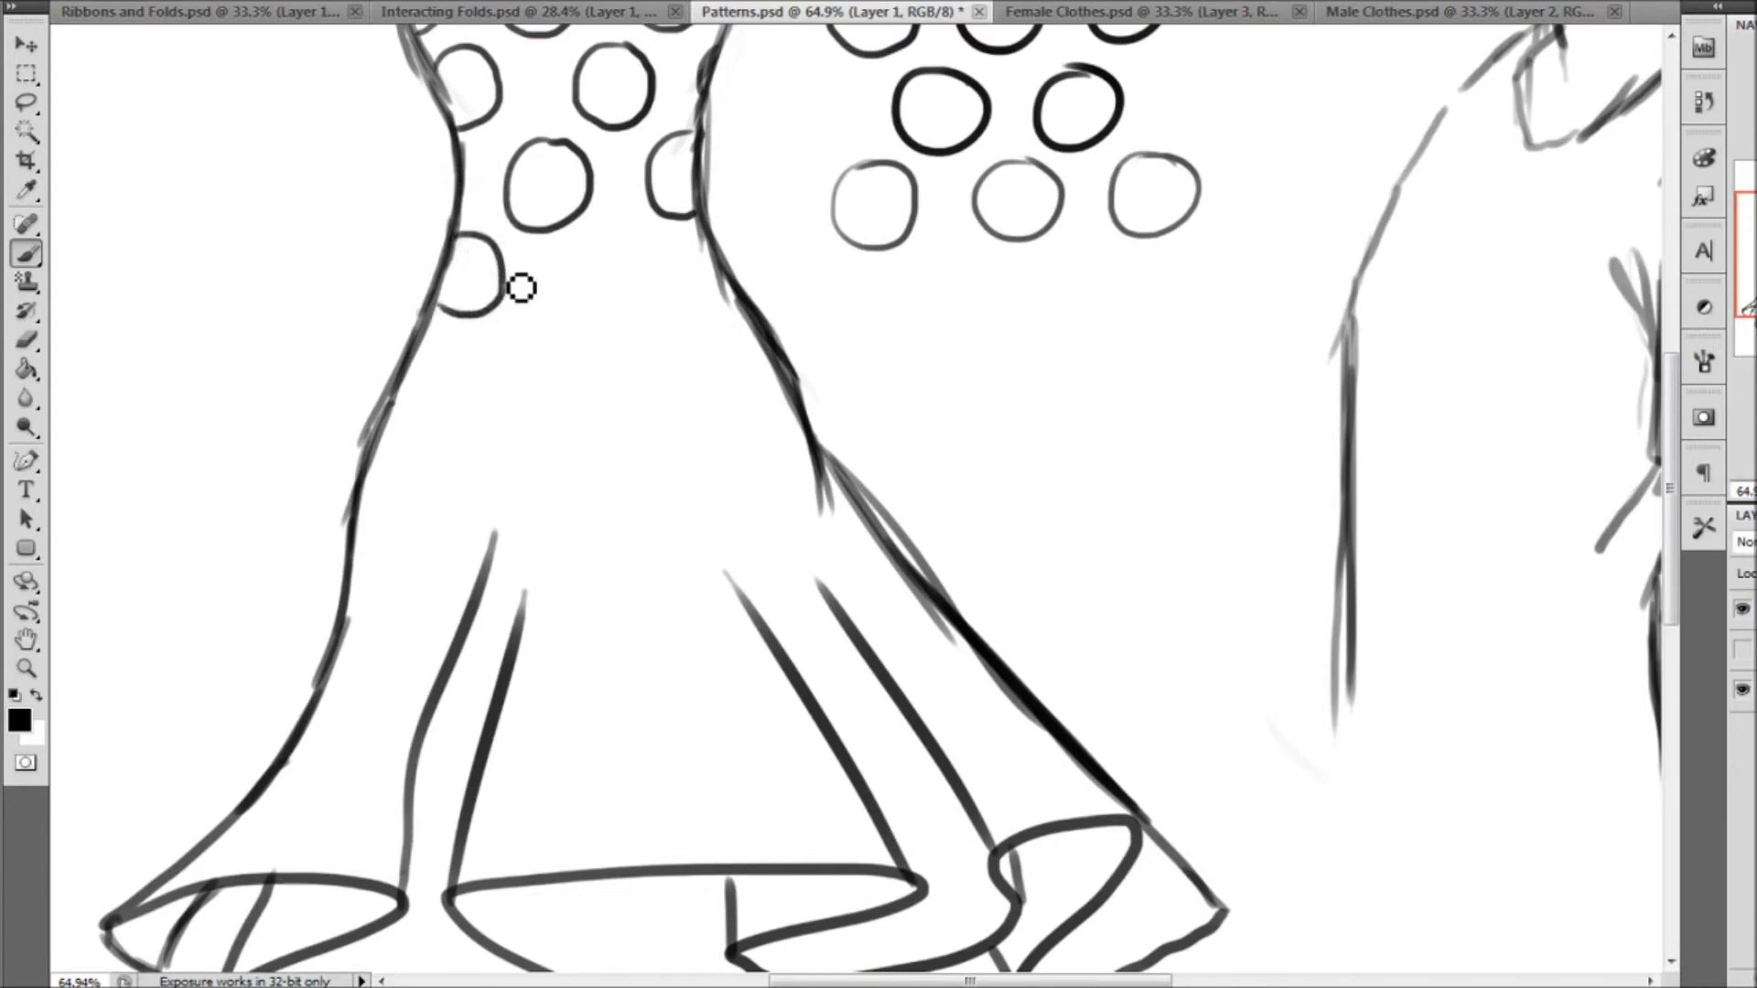
{"action": "mouse_move", "coordinate": [640, 243]}
{"action": "left_mouse_down"}
{"action": "mouse_move", "coordinate": [602, 312]}
{"action": "mouse_move", "coordinate": [673, 298]}
{"action": "mouse_move", "coordinate": [647, 243]}
{"action": "left_mouse_up"}
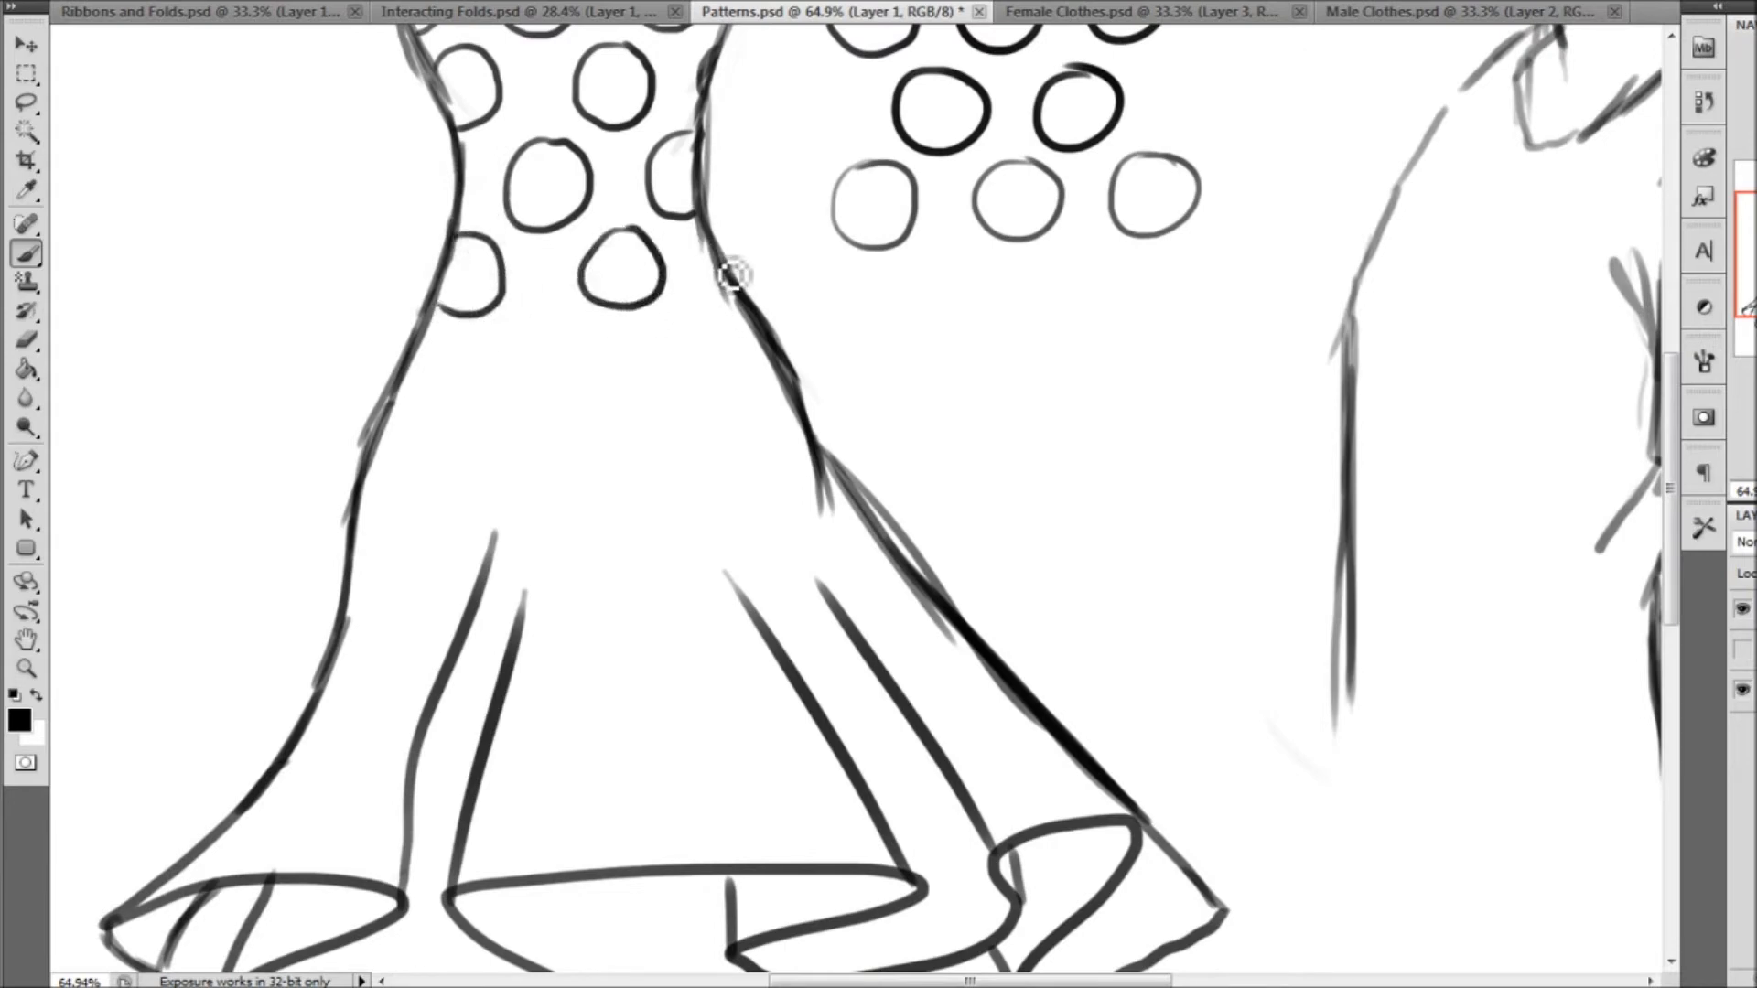
{"action": "mouse_move", "coordinate": [549, 319]}
{"action": "left_mouse_down"}
{"action": "mouse_move", "coordinate": [512, 363]}
{"action": "mouse_move", "coordinate": [555, 434]}
{"action": "mouse_move", "coordinate": [593, 367]}
{"action": "mouse_move", "coordinate": [547, 322]}
{"action": "left_mouse_up"}
{"action": "mouse_move", "coordinate": [439, 347]}
{"action": "left_mouse_down"}
{"action": "mouse_move", "coordinate": [439, 411]}
{"action": "mouse_move", "coordinate": [385, 409]}
{"action": "left_mouse_up"}
{"action": "left_click_drag", "start_coordinate": [714, 314], "coordinate": [693, 315]}
{"action": "left_click_drag", "start_coordinate": [746, 338], "coordinate": [712, 312]}
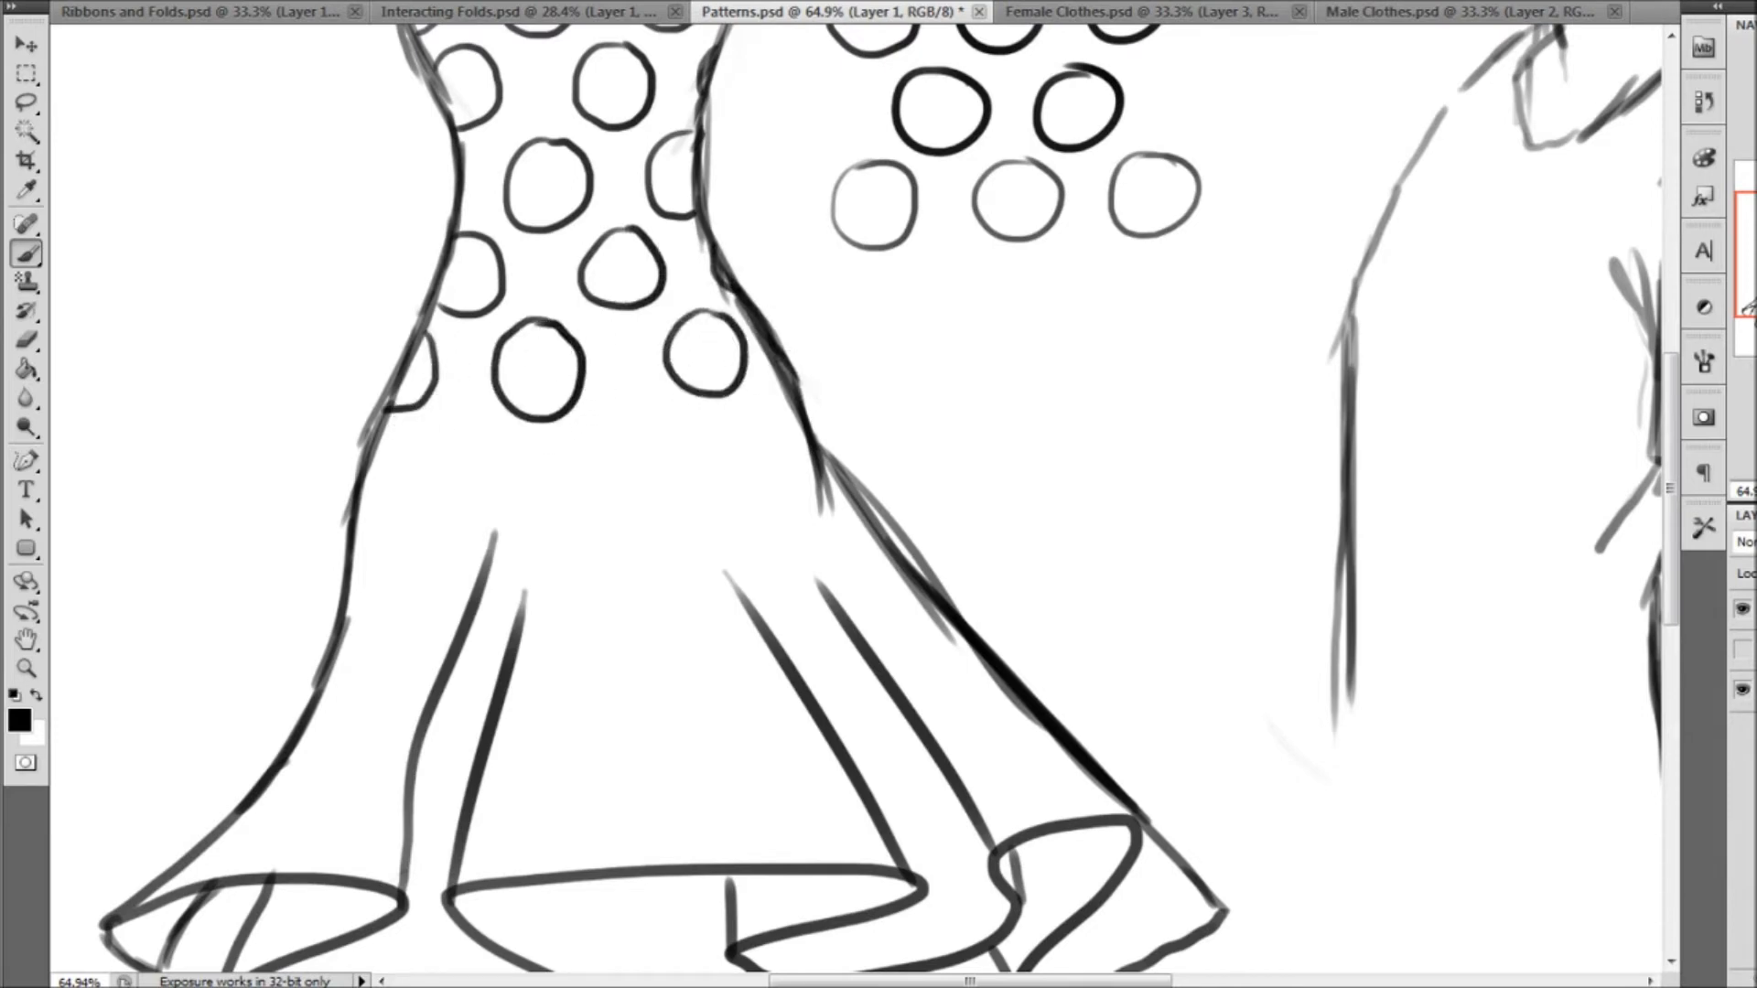
Draw a small piece of folded cloth with an S-curved hem and fold lines below the polka dot sample
{"action": "scroll", "coordinate": [695, 361], "scroll_direction": "up", "scroll_amount": 3}
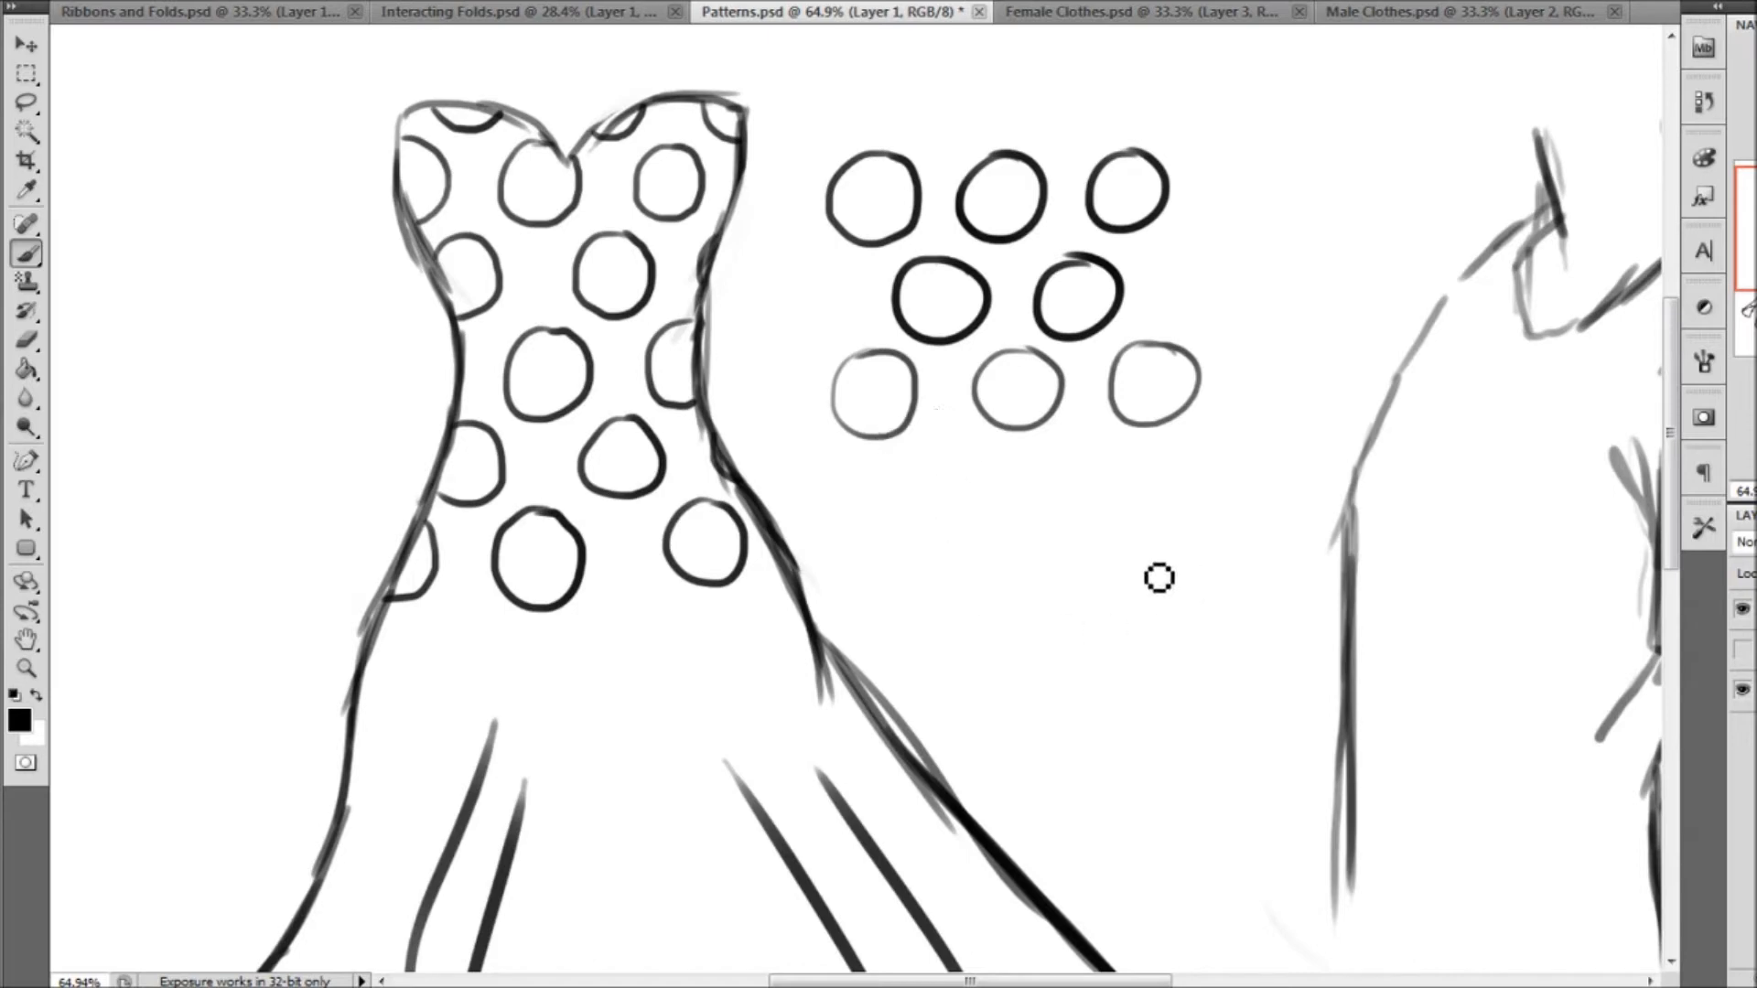
{"action": "mouse_move", "coordinate": [1007, 501]}
{"action": "left_mouse_down"}
{"action": "mouse_move", "coordinate": [972, 567]}
{"action": "mouse_move", "coordinate": [988, 674]}
{"action": "mouse_move", "coordinate": [1131, 711]}
{"action": "left_mouse_up"}
{"action": "mouse_move", "coordinate": [1023, 630]}
{"action": "left_mouse_down"}
{"action": "mouse_move", "coordinate": [1074, 580]}
{"action": "mouse_move", "coordinate": [1084, 528]}
{"action": "left_mouse_up"}
{"action": "left_click_drag", "start_coordinate": [975, 666], "coordinate": [1012, 617]}
{"action": "left_click_drag", "start_coordinate": [1128, 705], "coordinate": [1183, 531]}
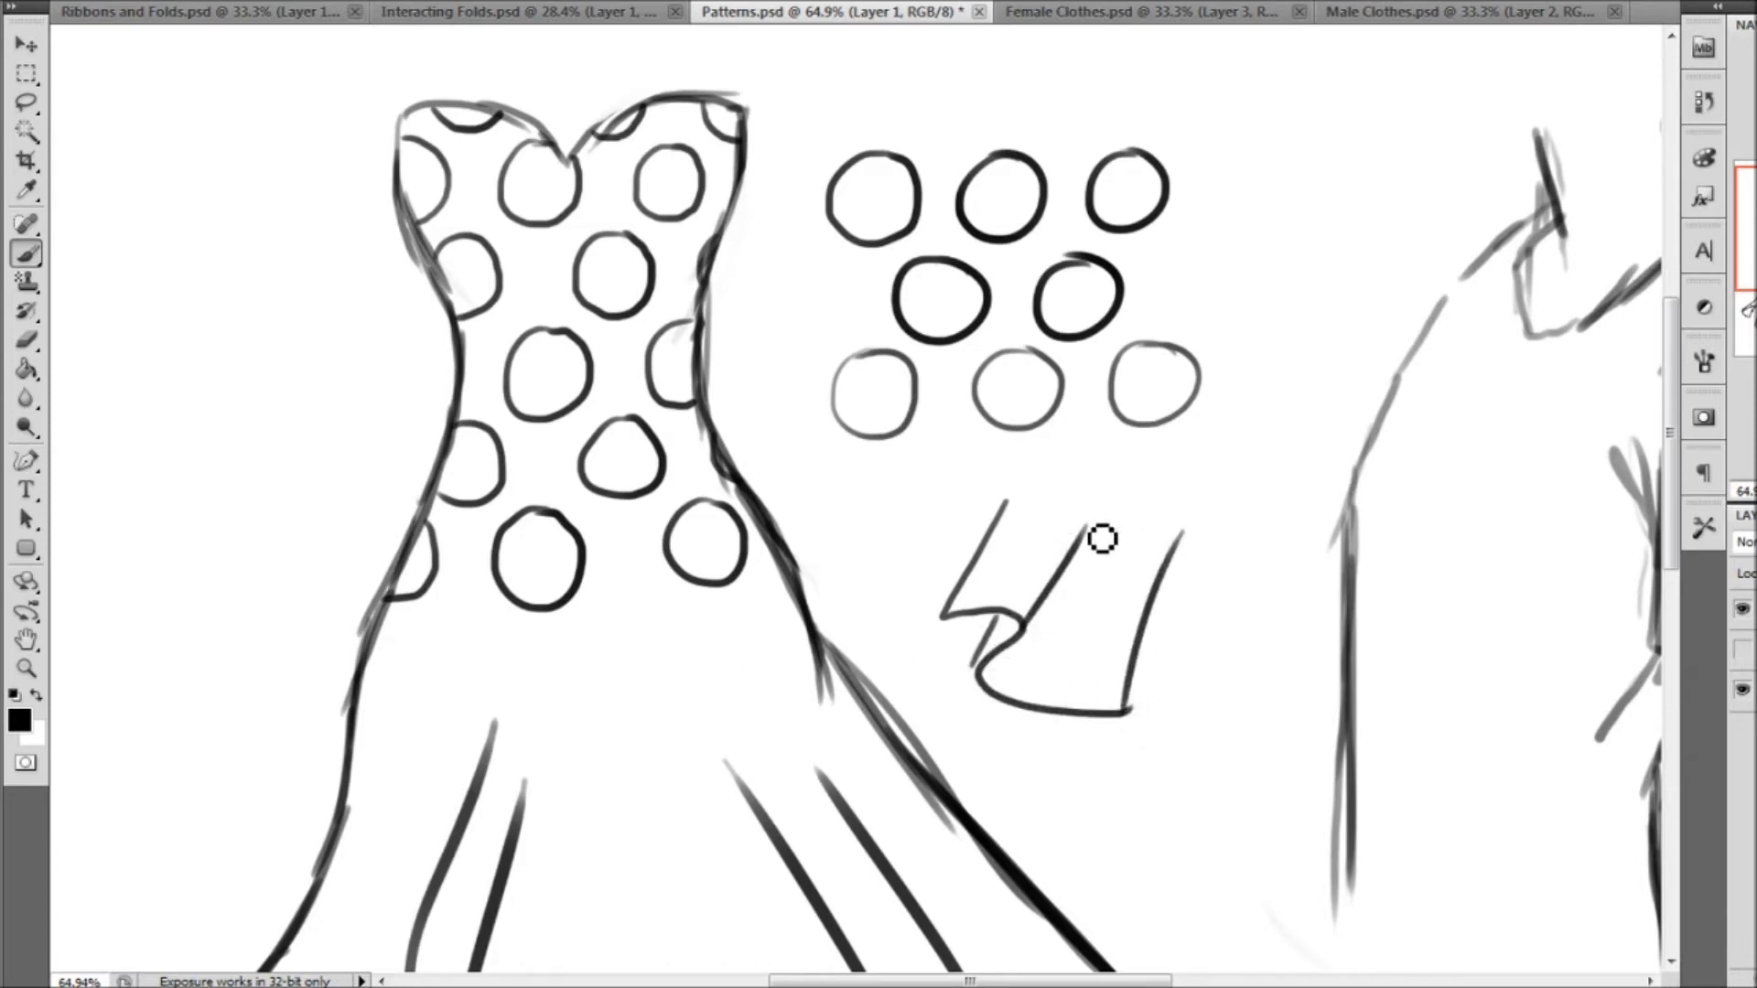
{"action": "mouse_move", "coordinate": [1063, 564]}
{"action": "left_mouse_down"}
{"action": "mouse_move", "coordinate": [1053, 590]}
{"action": "mouse_move", "coordinate": [1043, 549]}
{"action": "mouse_move", "coordinate": [1023, 585]}
{"action": "left_mouse_up"}
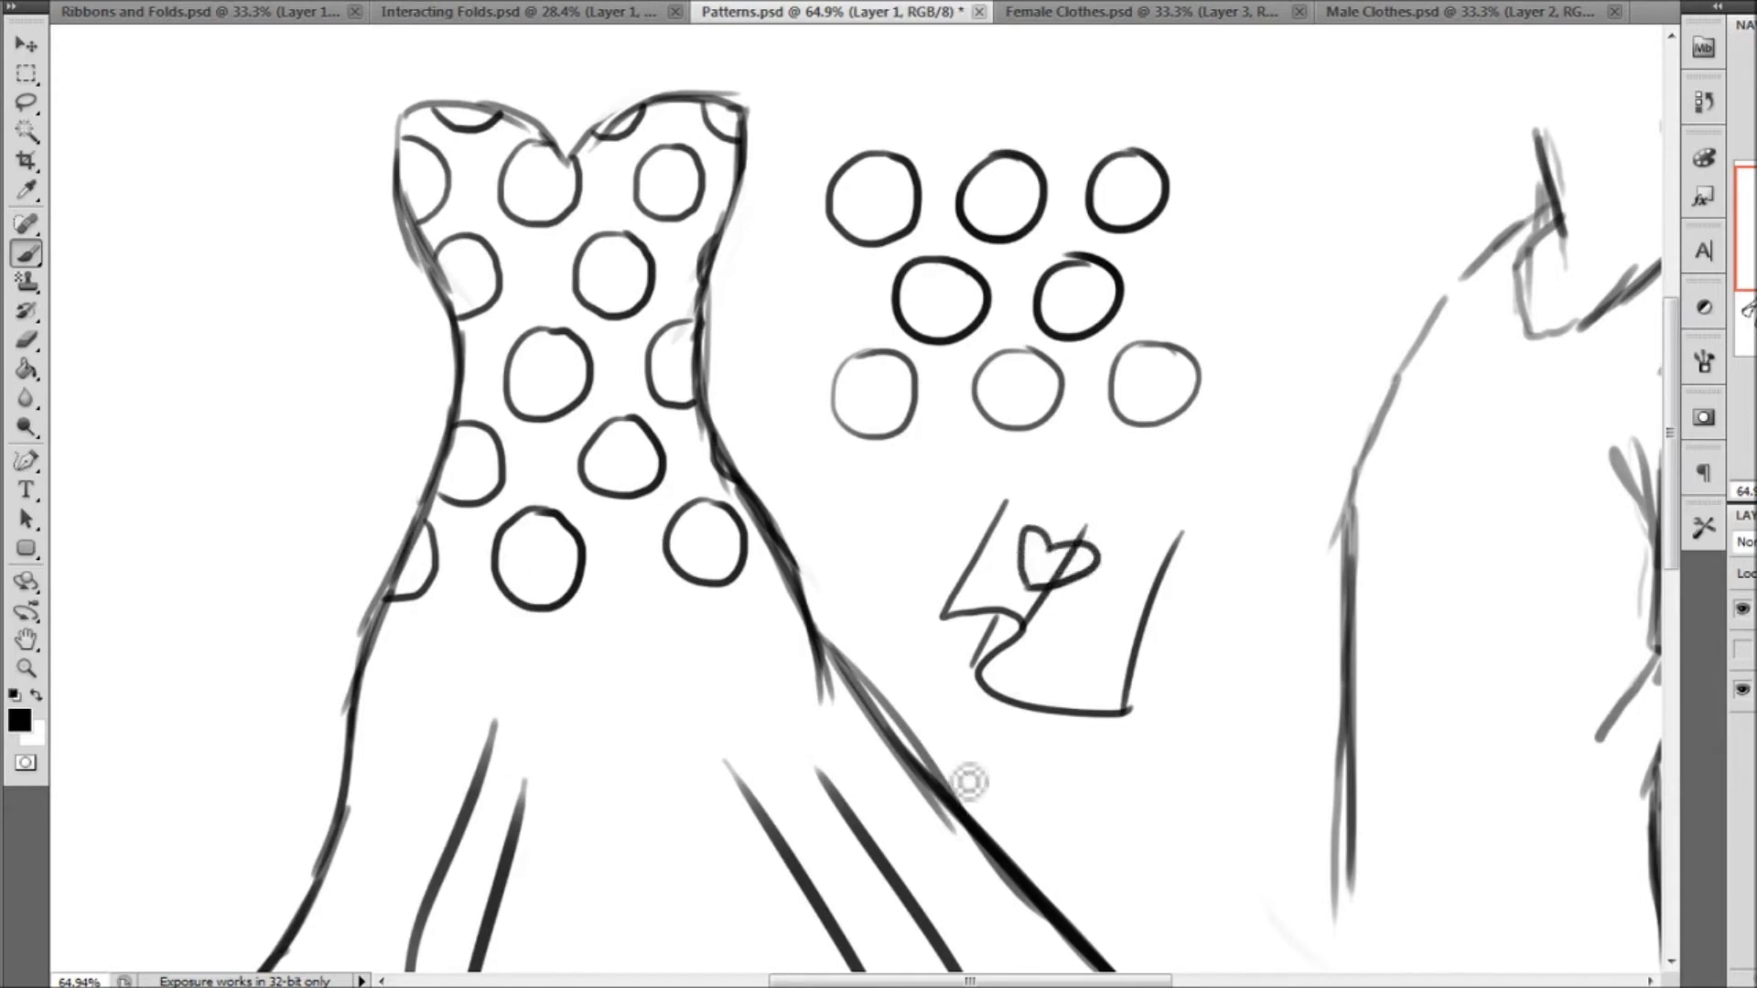
{"action": "key", "text": "ctrl+alt+z"}
{"action": "key", "text": "ctrl+alt+z"}
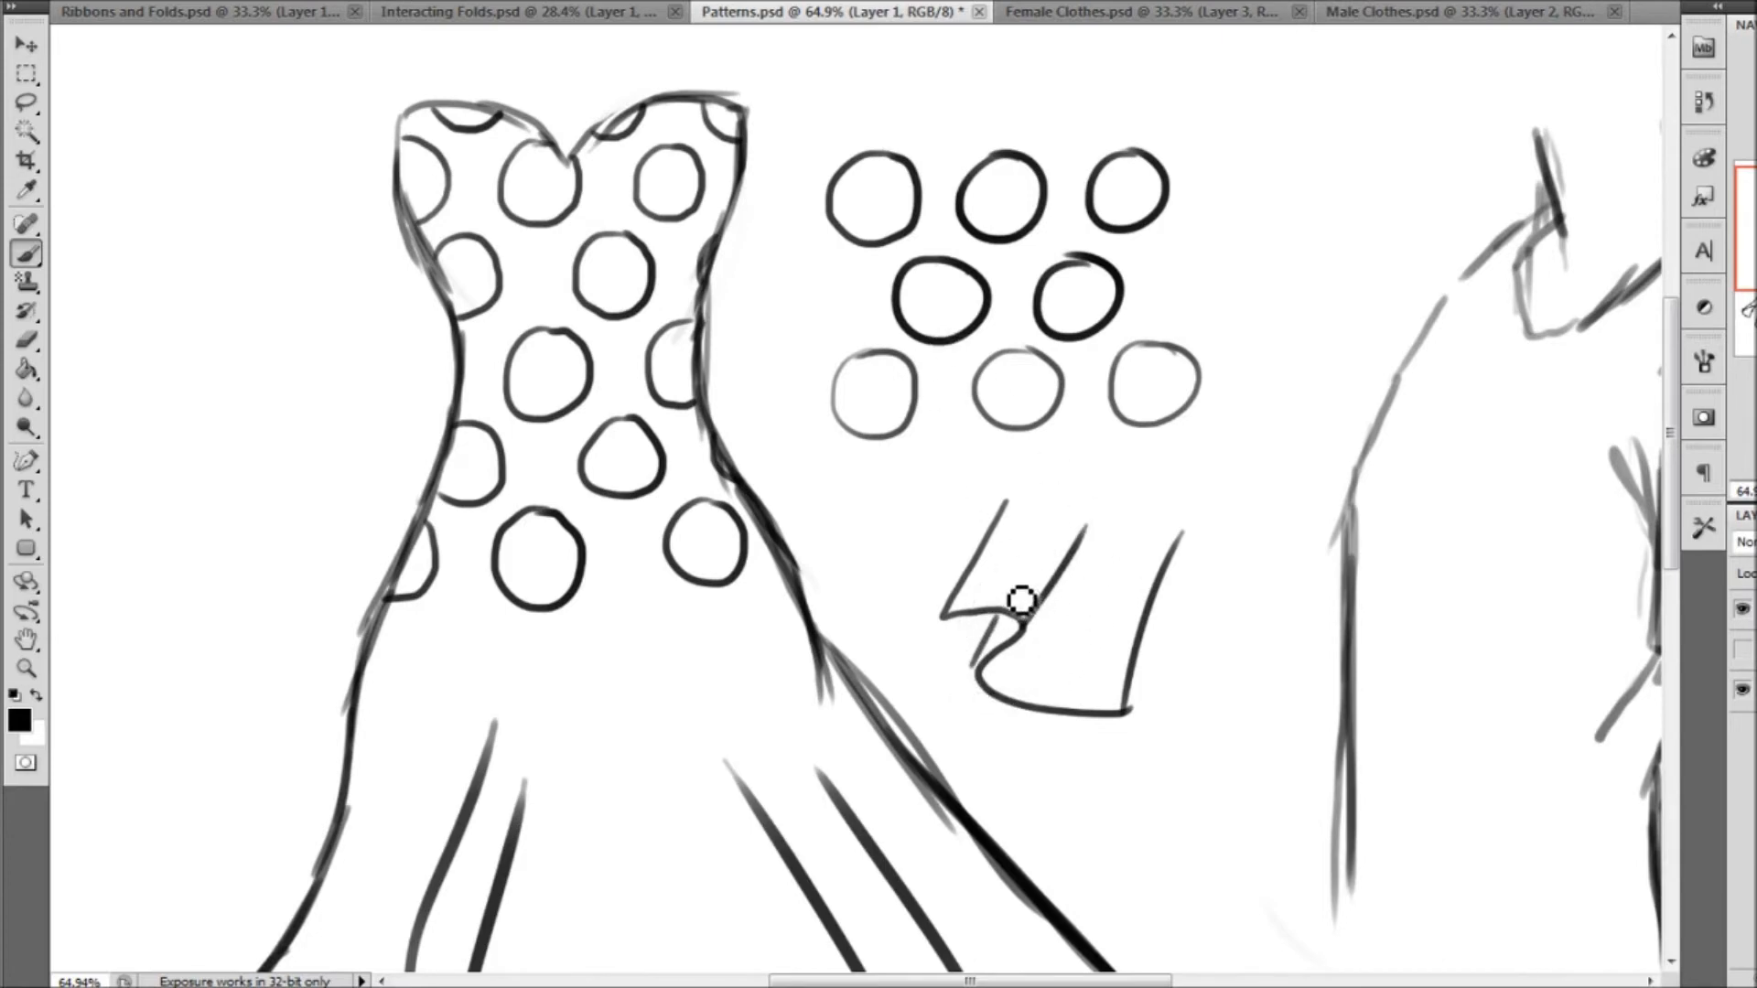
{"action": "mouse_move", "coordinate": [977, 590]}
{"action": "left_mouse_down"}
{"action": "mouse_move", "coordinate": [1053, 596]}
{"action": "mouse_move", "coordinate": [1067, 622]}
{"action": "mouse_move", "coordinate": [983, 657]}
{"action": "mouse_move", "coordinate": [986, 689]}
{"action": "mouse_move", "coordinate": [1059, 683]}
{"action": "left_mouse_up"}
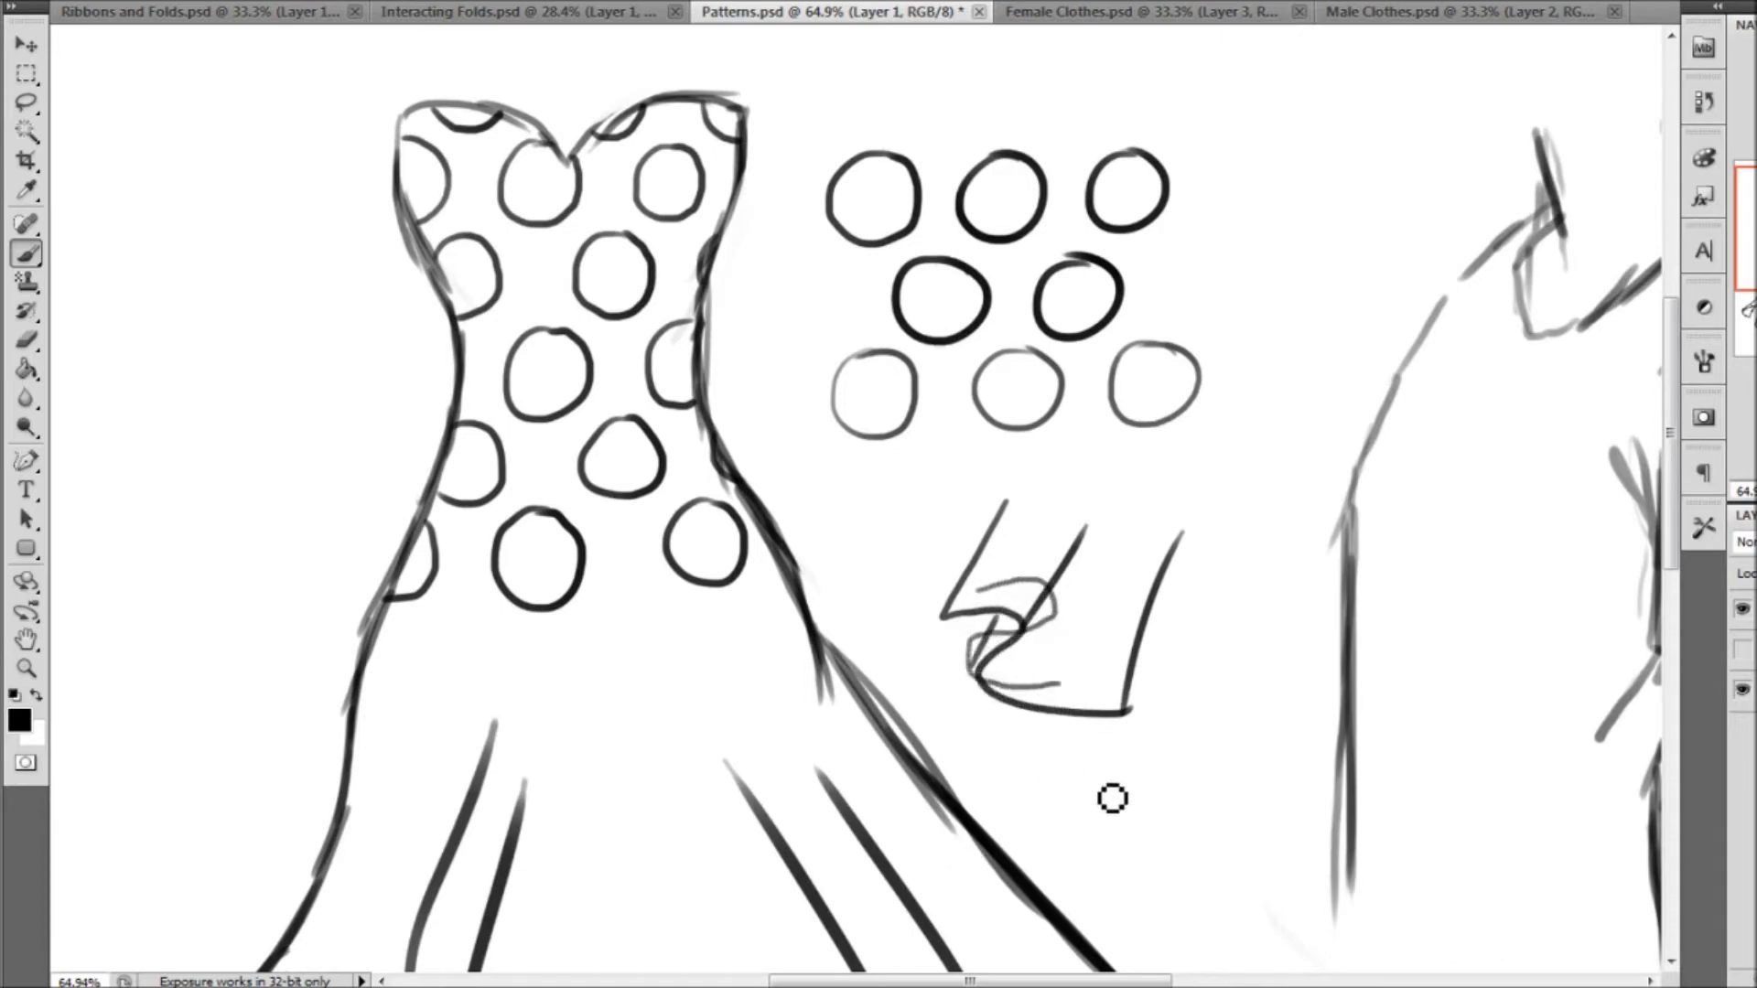
{"action": "key", "text": "ctrl+alt+z"}
{"action": "key", "text": "ctrl+alt+z"}
{"action": "key", "text": "ctrl+alt+z"}
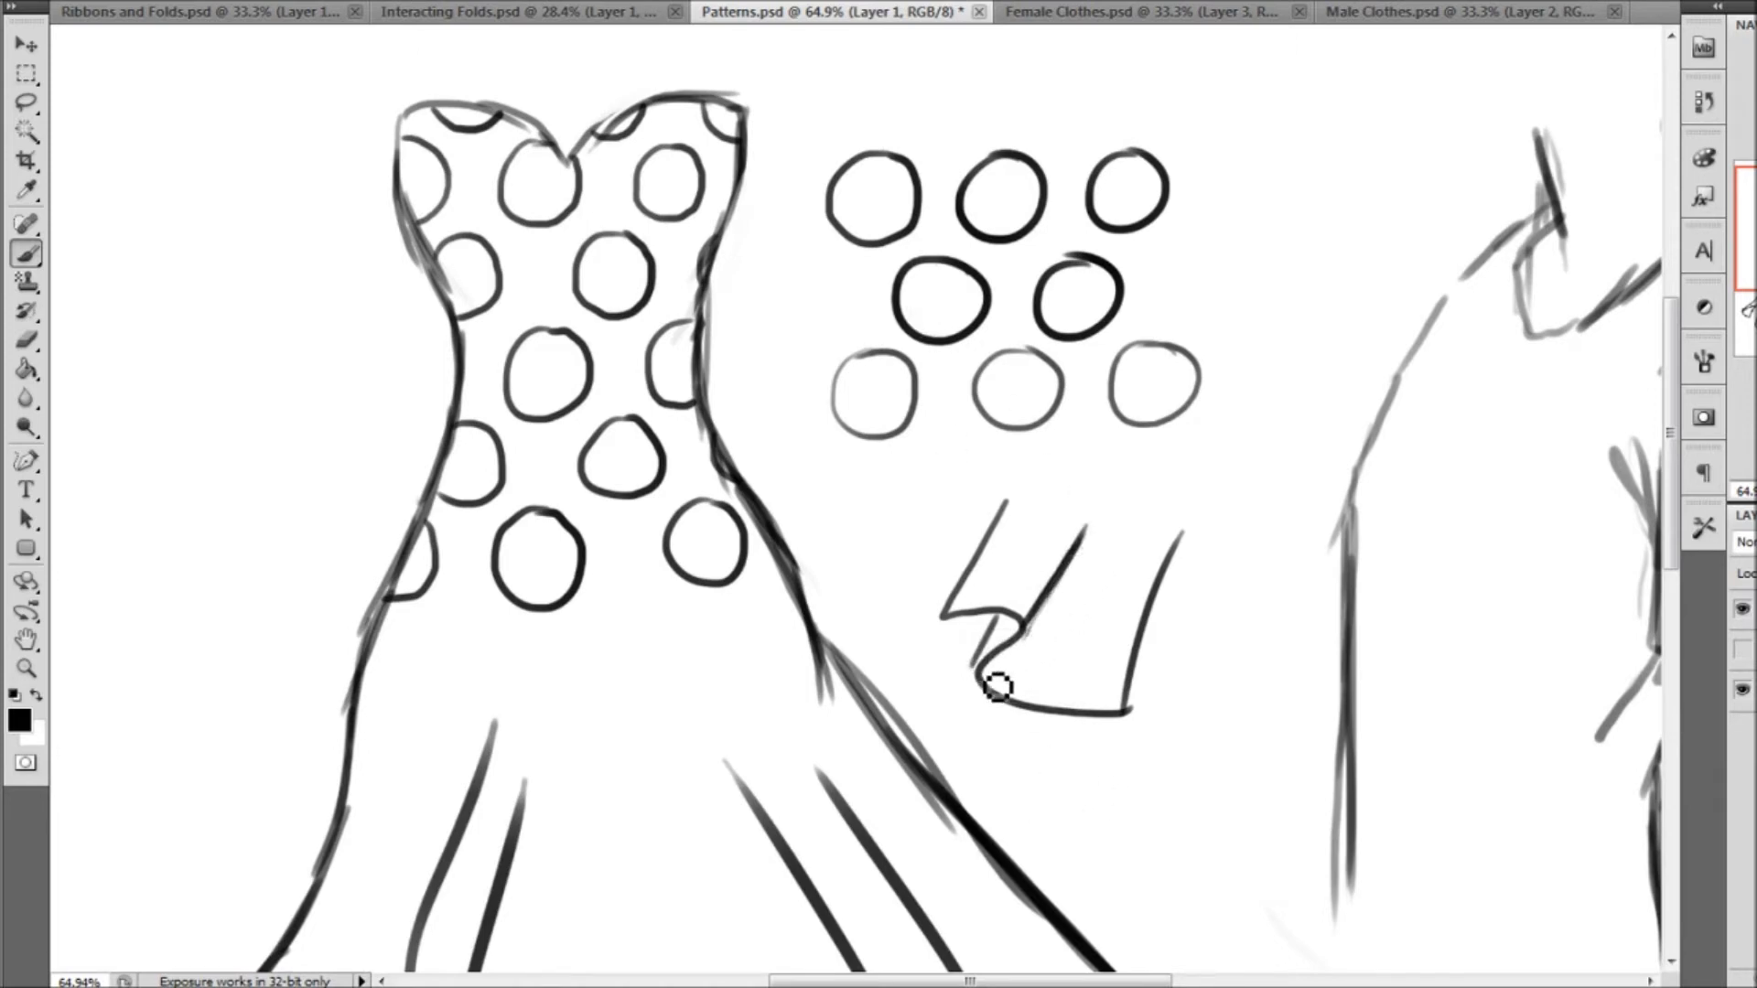
{"action": "mouse_move", "coordinate": [991, 686]}
{"action": "left_mouse_down"}
{"action": "mouse_move", "coordinate": [1073, 633]}
{"action": "mouse_move", "coordinate": [1090, 538]}
{"action": "left_mouse_up"}
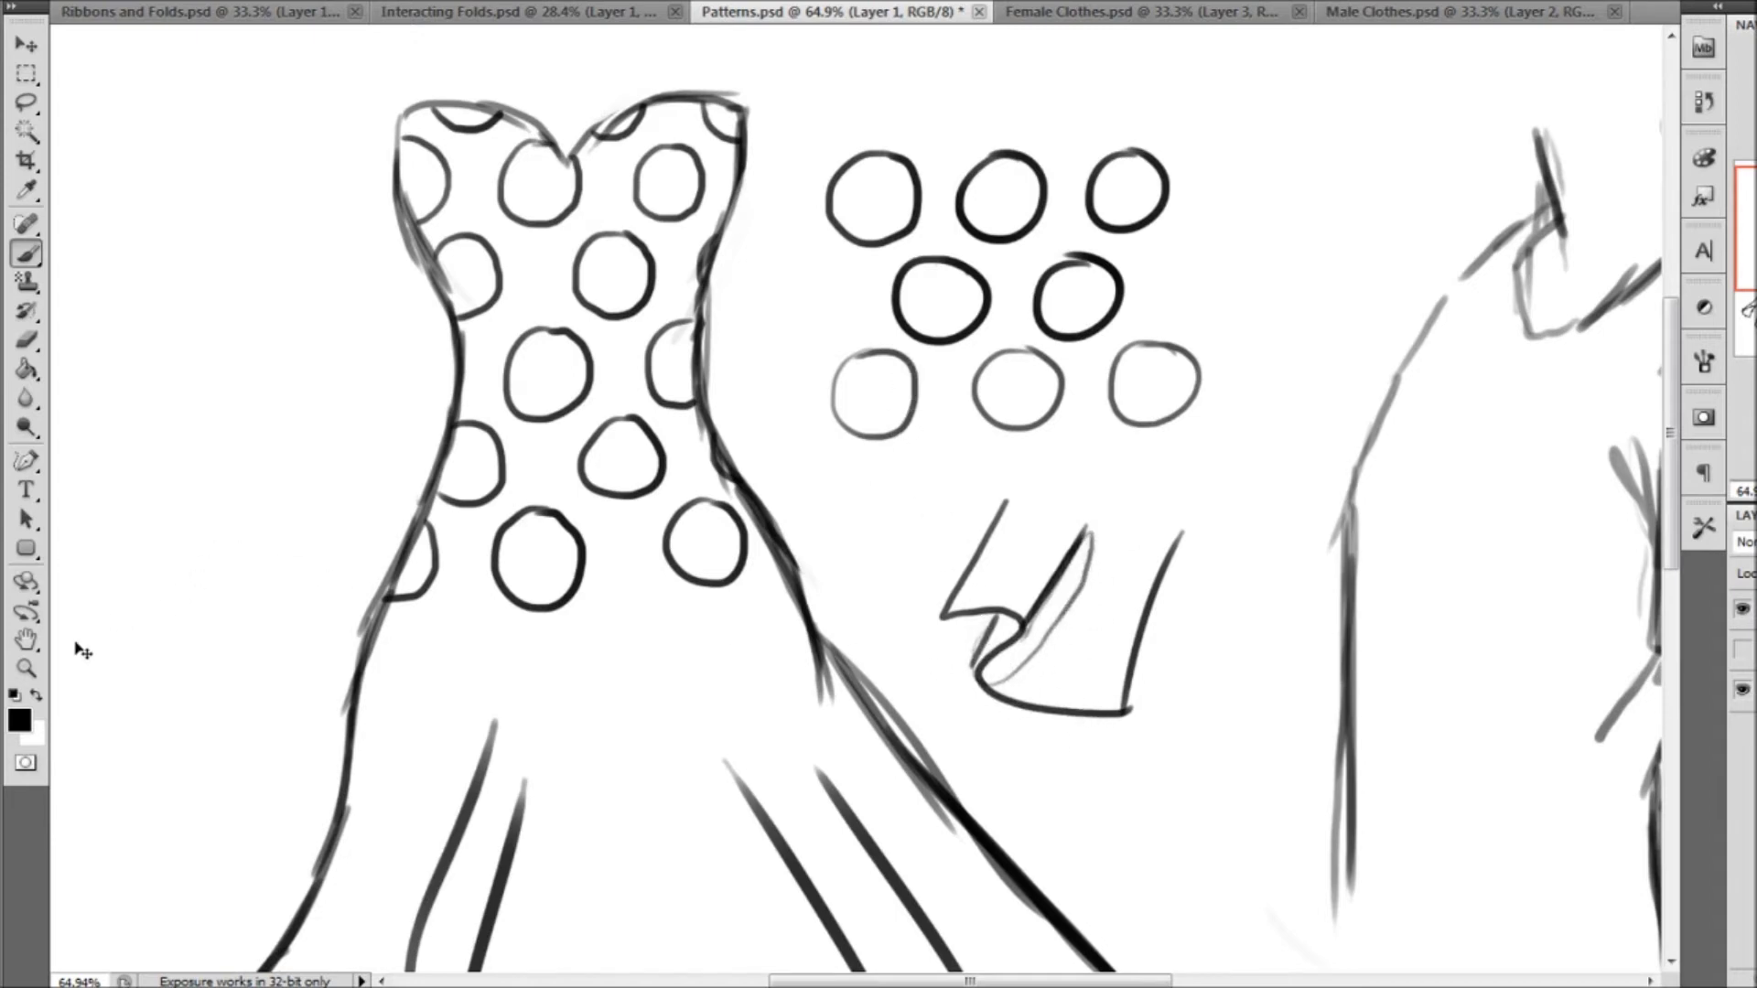
{"action": "key", "text": "ctrl+z"}
Draw a heart across the middle fold line of the small cloth piece, cutting it off and offsetting its far part at the fold
{"action": "key", "text": "z"}
{"action": "left_click_drag", "start_coordinate": [1013, 514], "coordinate": [1421, 914]}
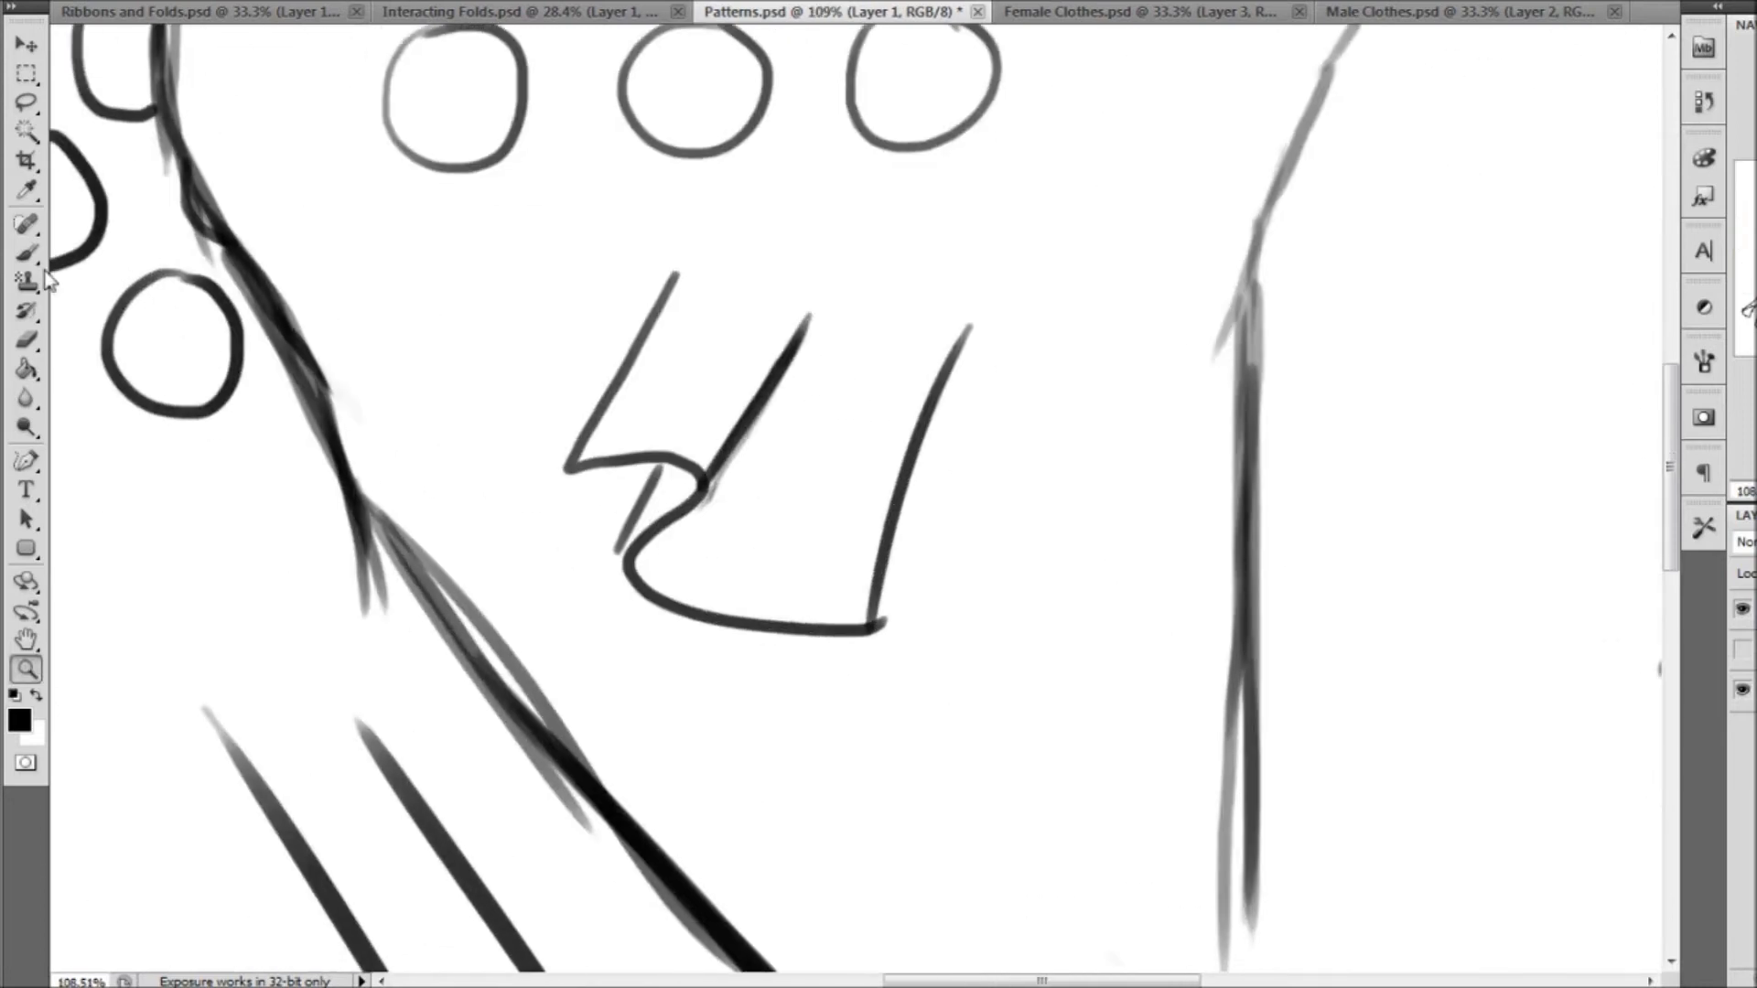
{"action": "key", "text": "b"}
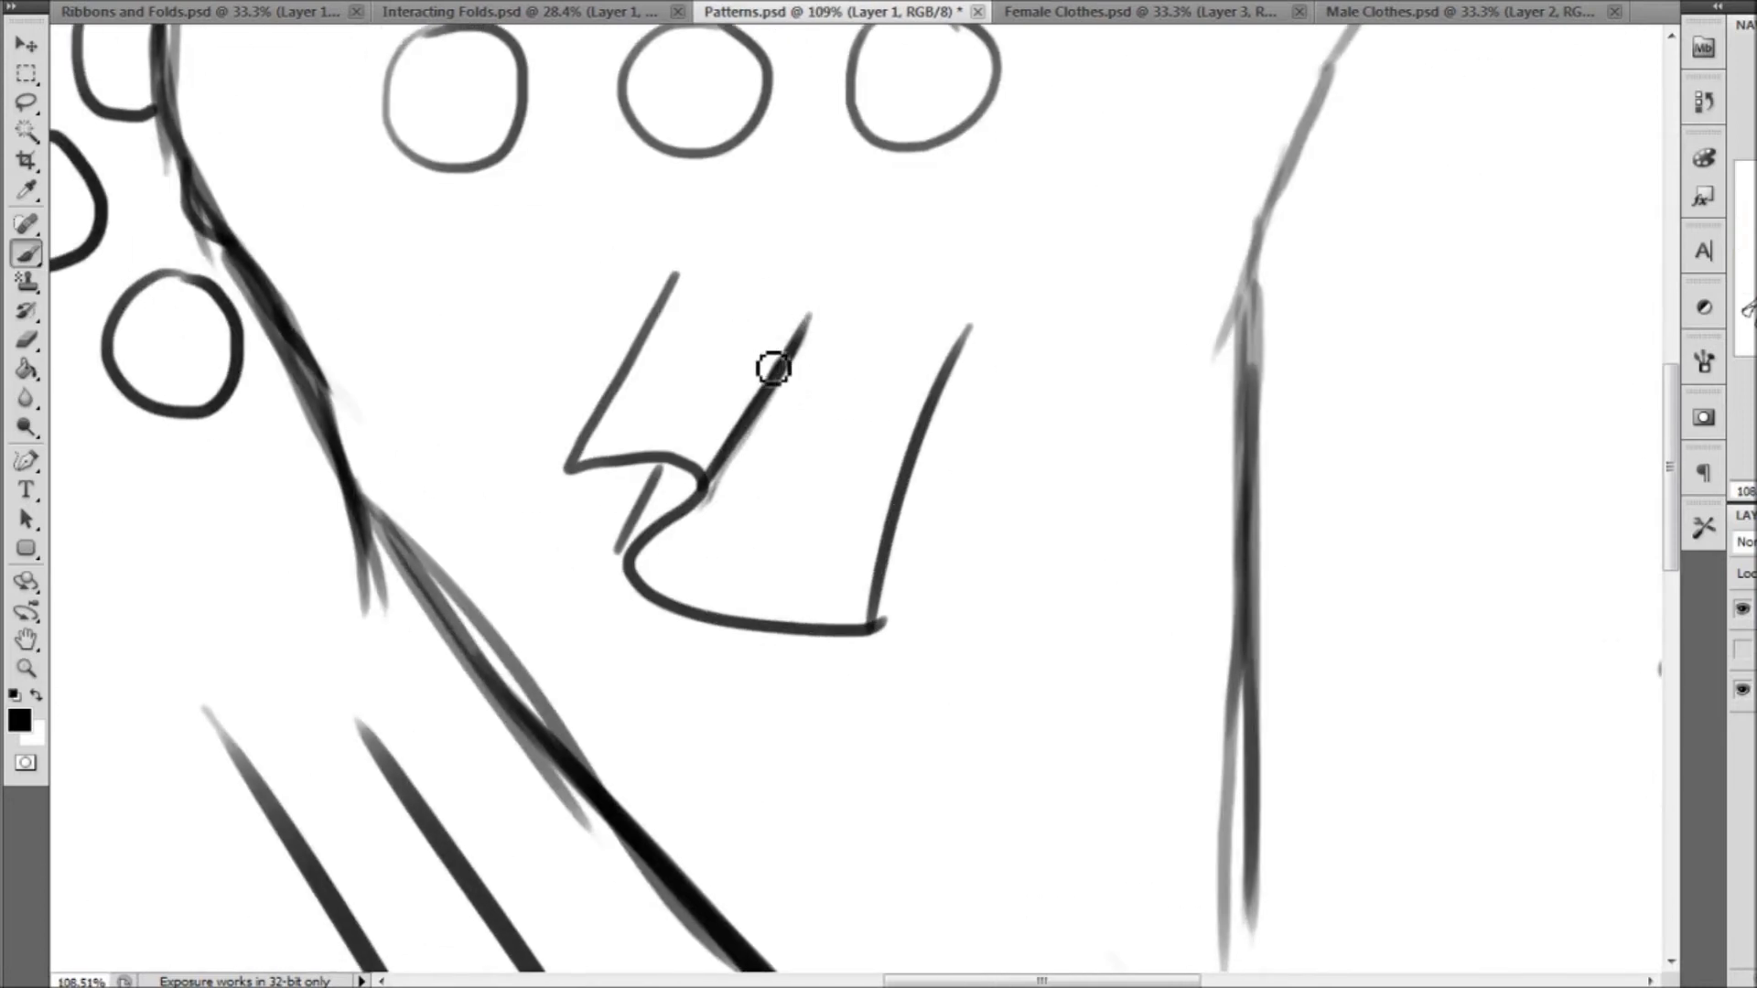
{"action": "mouse_move", "coordinate": [769, 352]}
{"action": "left_mouse_down"}
{"action": "mouse_move", "coordinate": [751, 306]}
{"action": "mouse_move", "coordinate": [697, 323]}
{"action": "mouse_move", "coordinate": [707, 480]}
{"action": "left_mouse_up"}
{"action": "left_click_drag", "start_coordinate": [764, 356], "coordinate": [796, 360]}
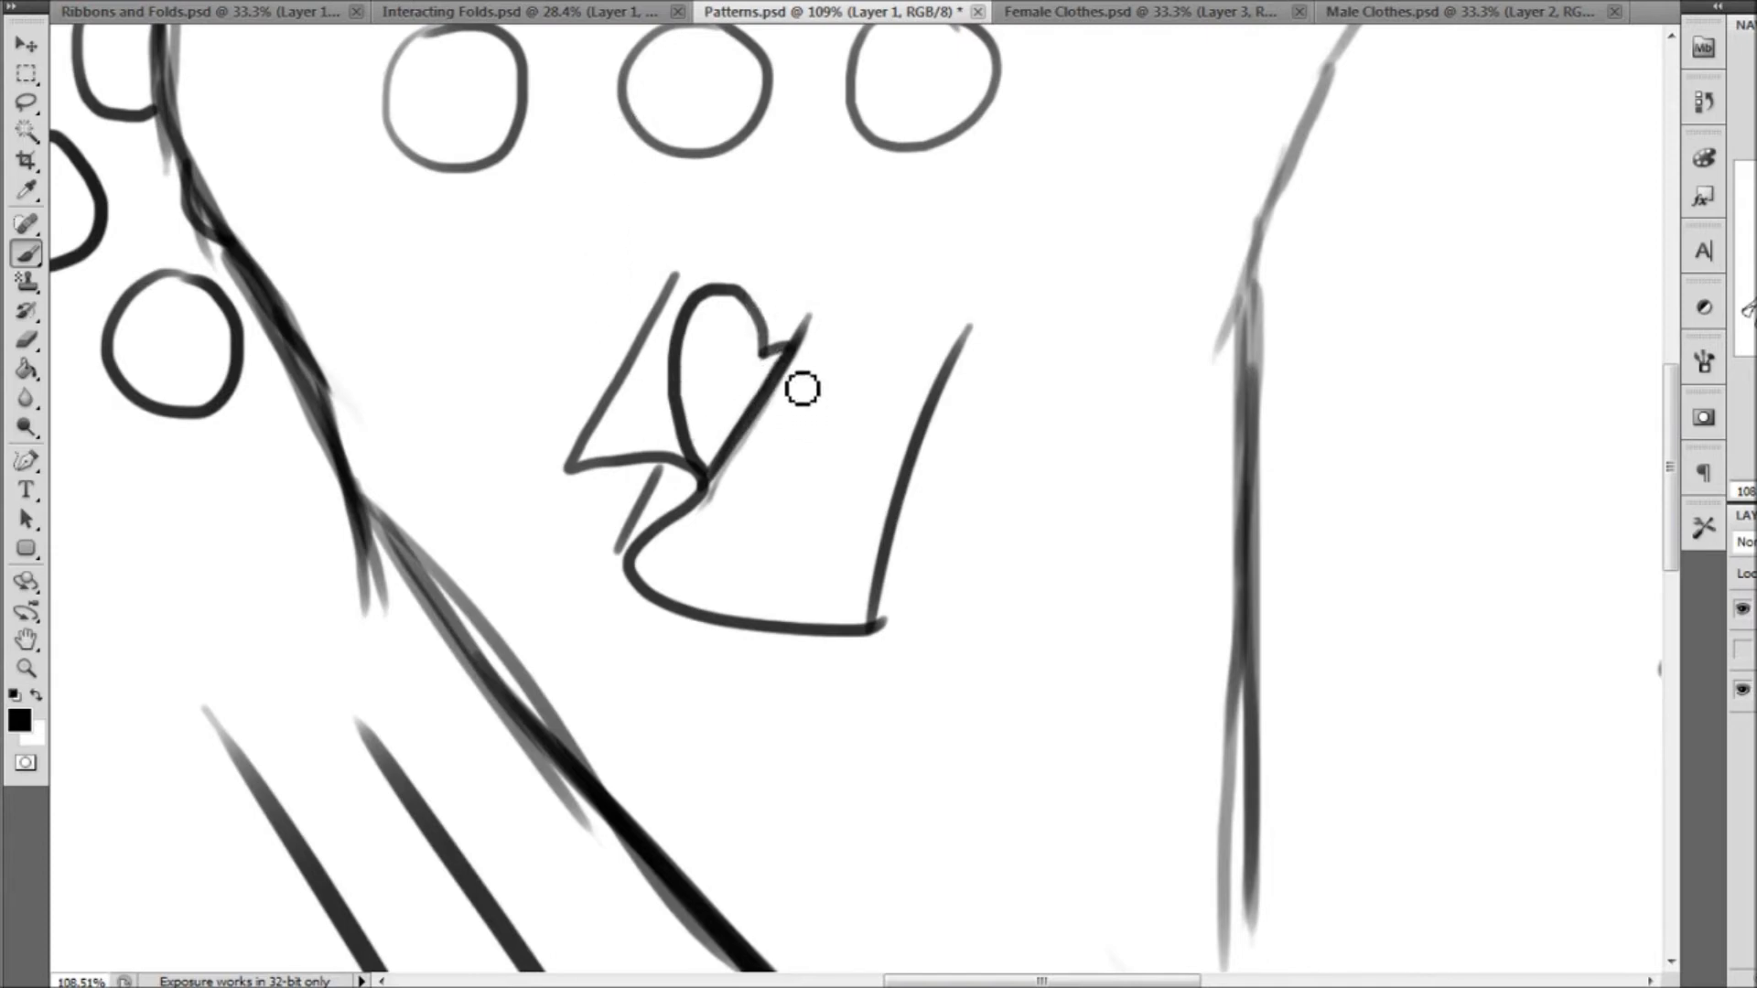
{"action": "left_click_drag", "start_coordinate": [794, 380], "coordinate": [728, 471]}
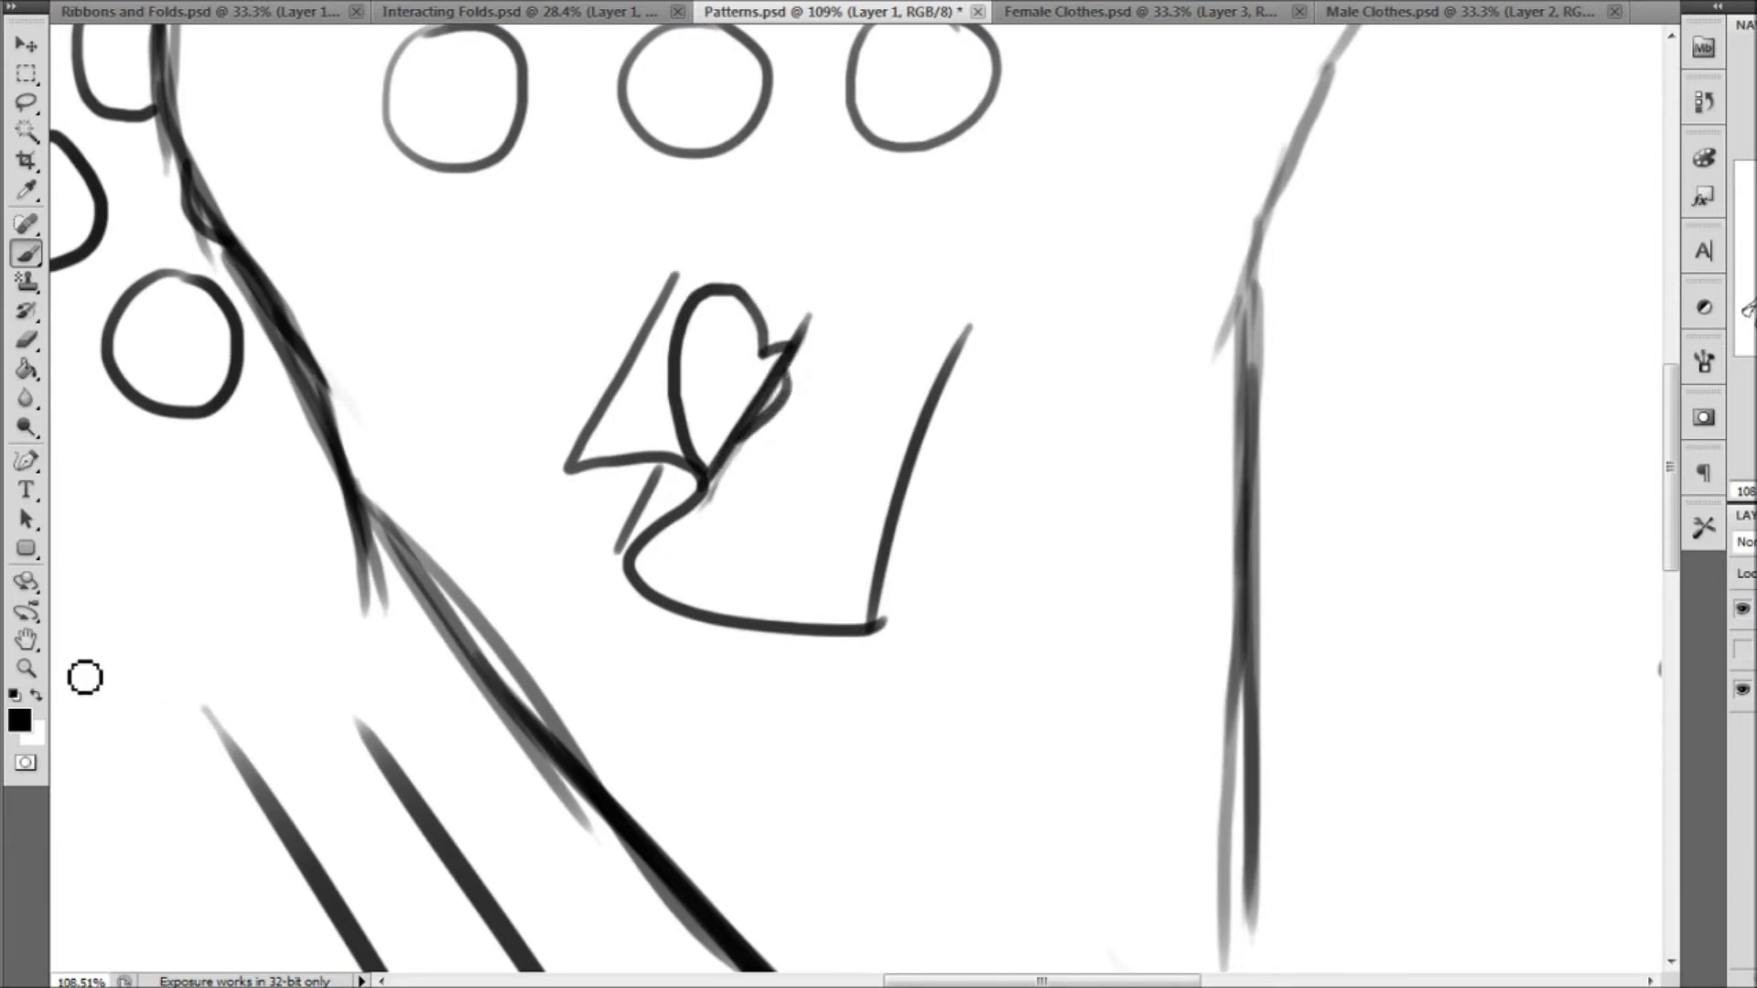
Start a trim line with a short stroke just above the hem at the dress's far left corner
{"action": "left_click", "coordinate": [26, 667]}
{"action": "key", "text": "ctrl+0"}
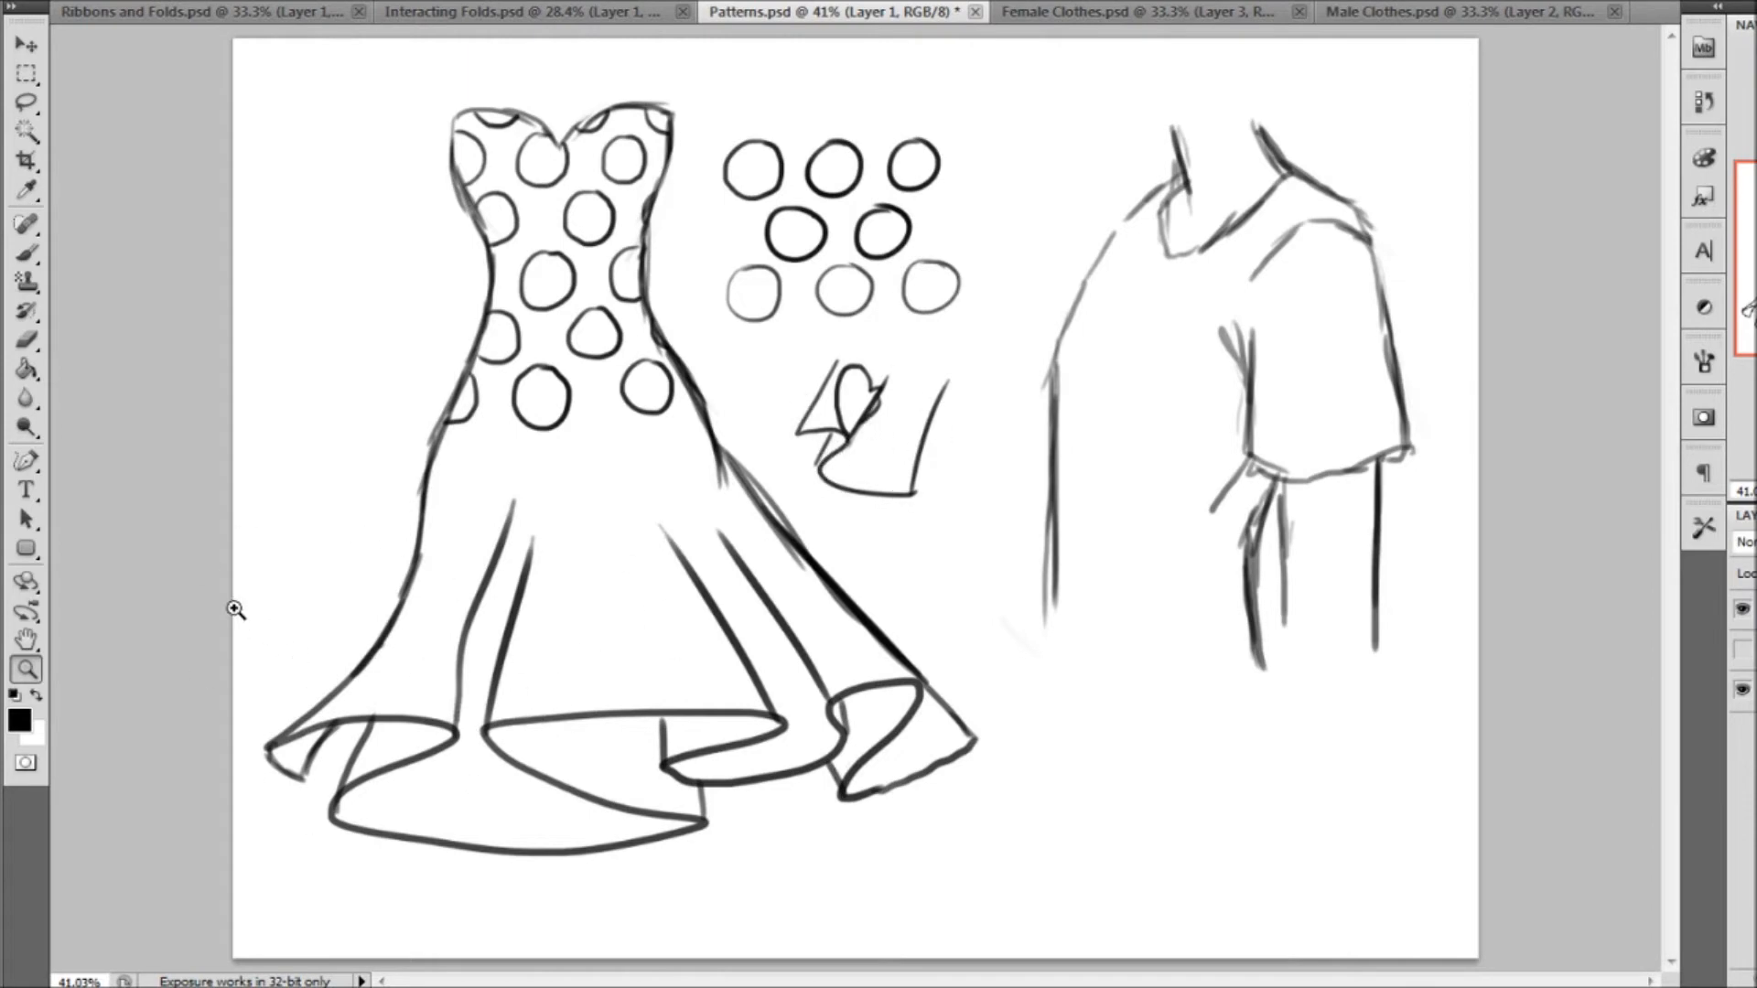
{"action": "left_click_drag", "start_coordinate": [235, 609], "coordinate": [666, 846]}
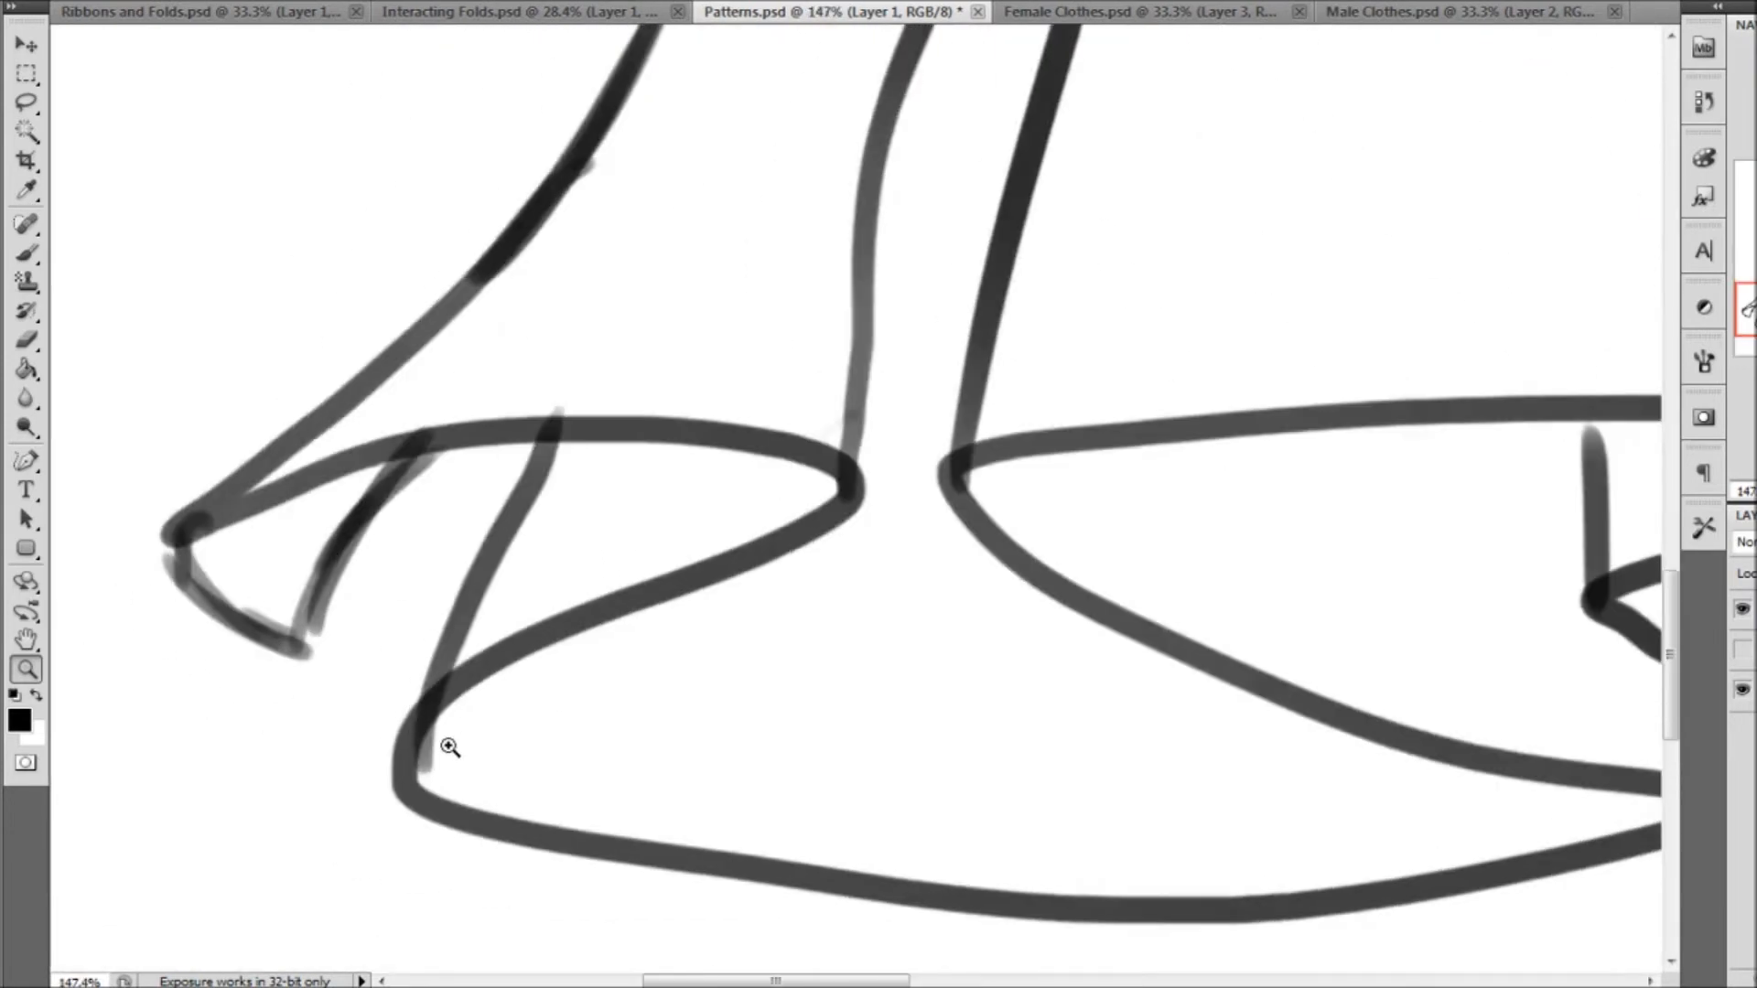
{"action": "left_click", "coordinate": [27, 260]}
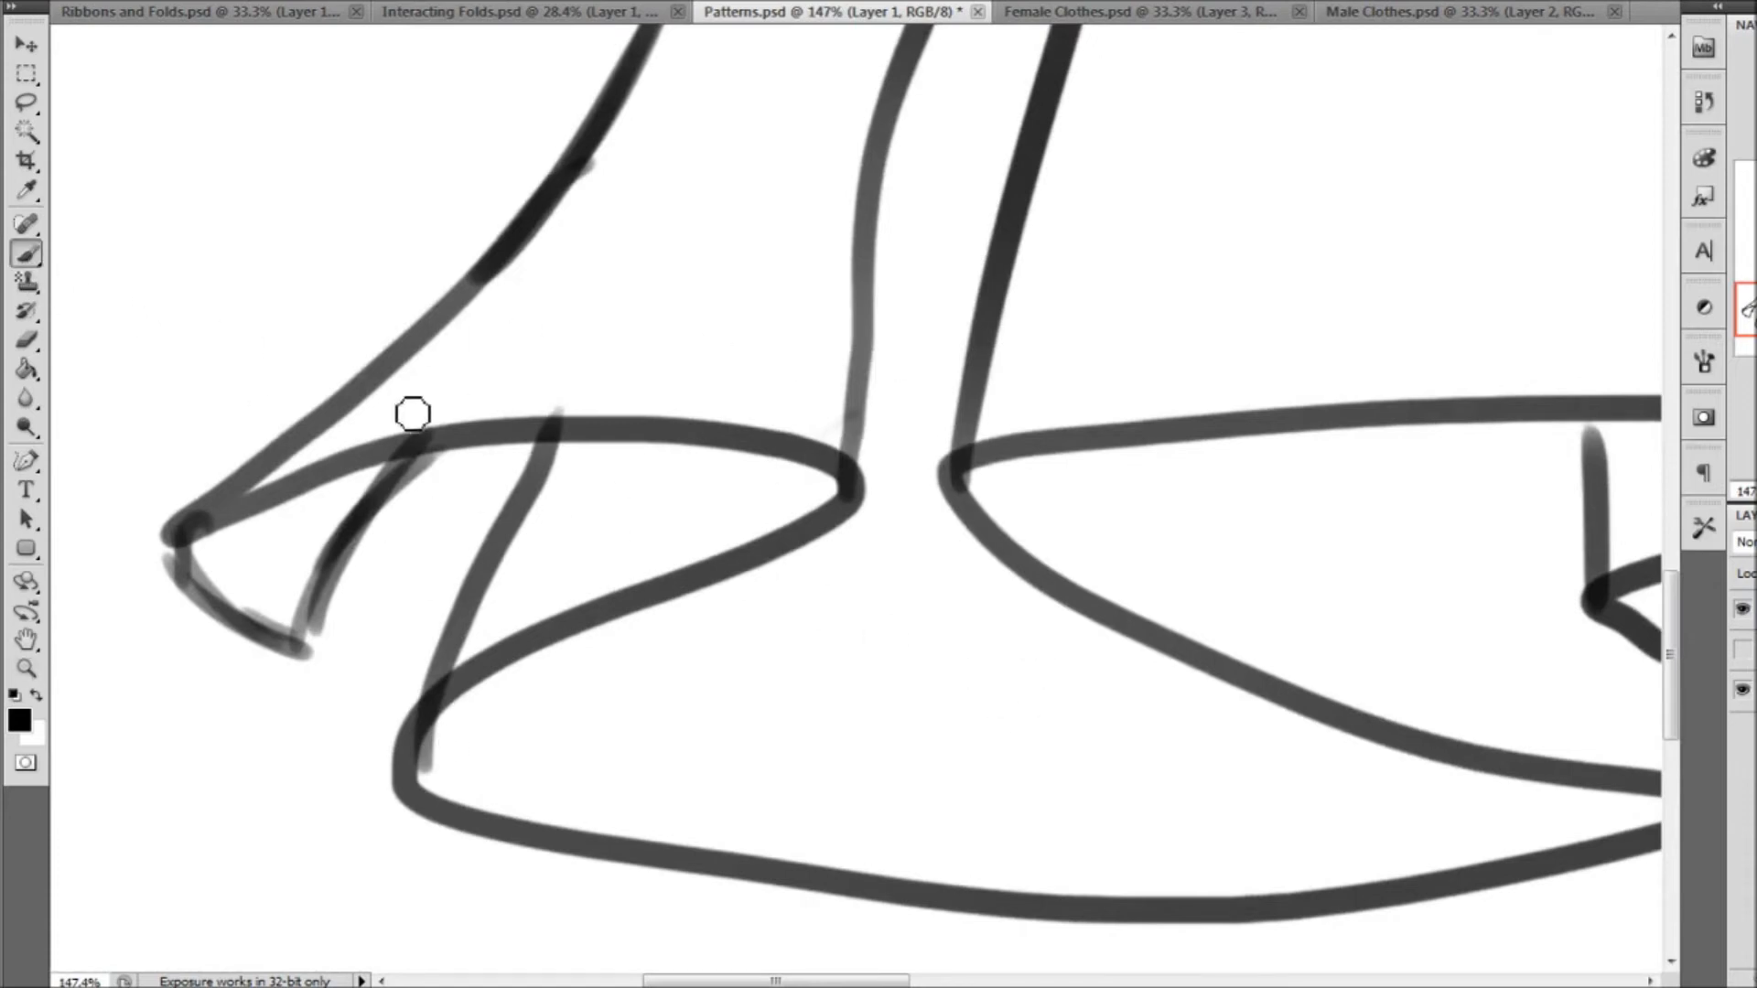
{"action": "left_click_drag", "start_coordinate": [339, 410], "coordinate": [426, 388]}
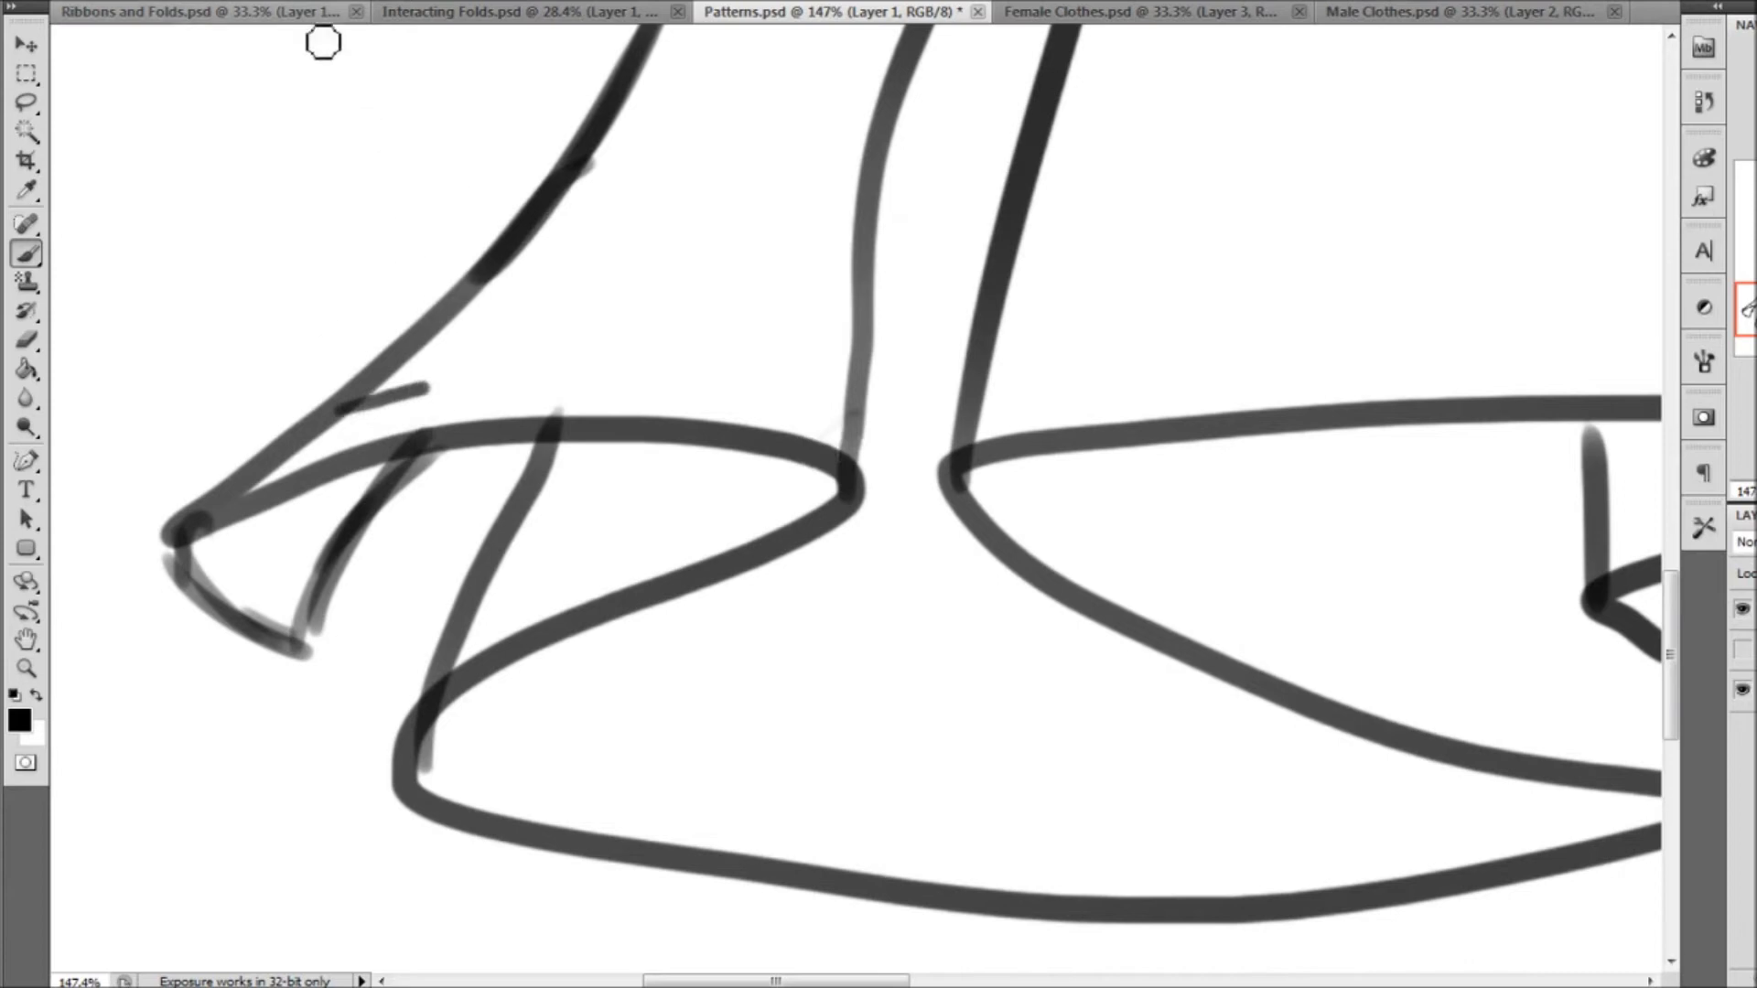
Look at the Ribbons and Folds and Interacting Folds documents and return to Patterns
{"action": "left_click", "coordinate": [316, 12]}
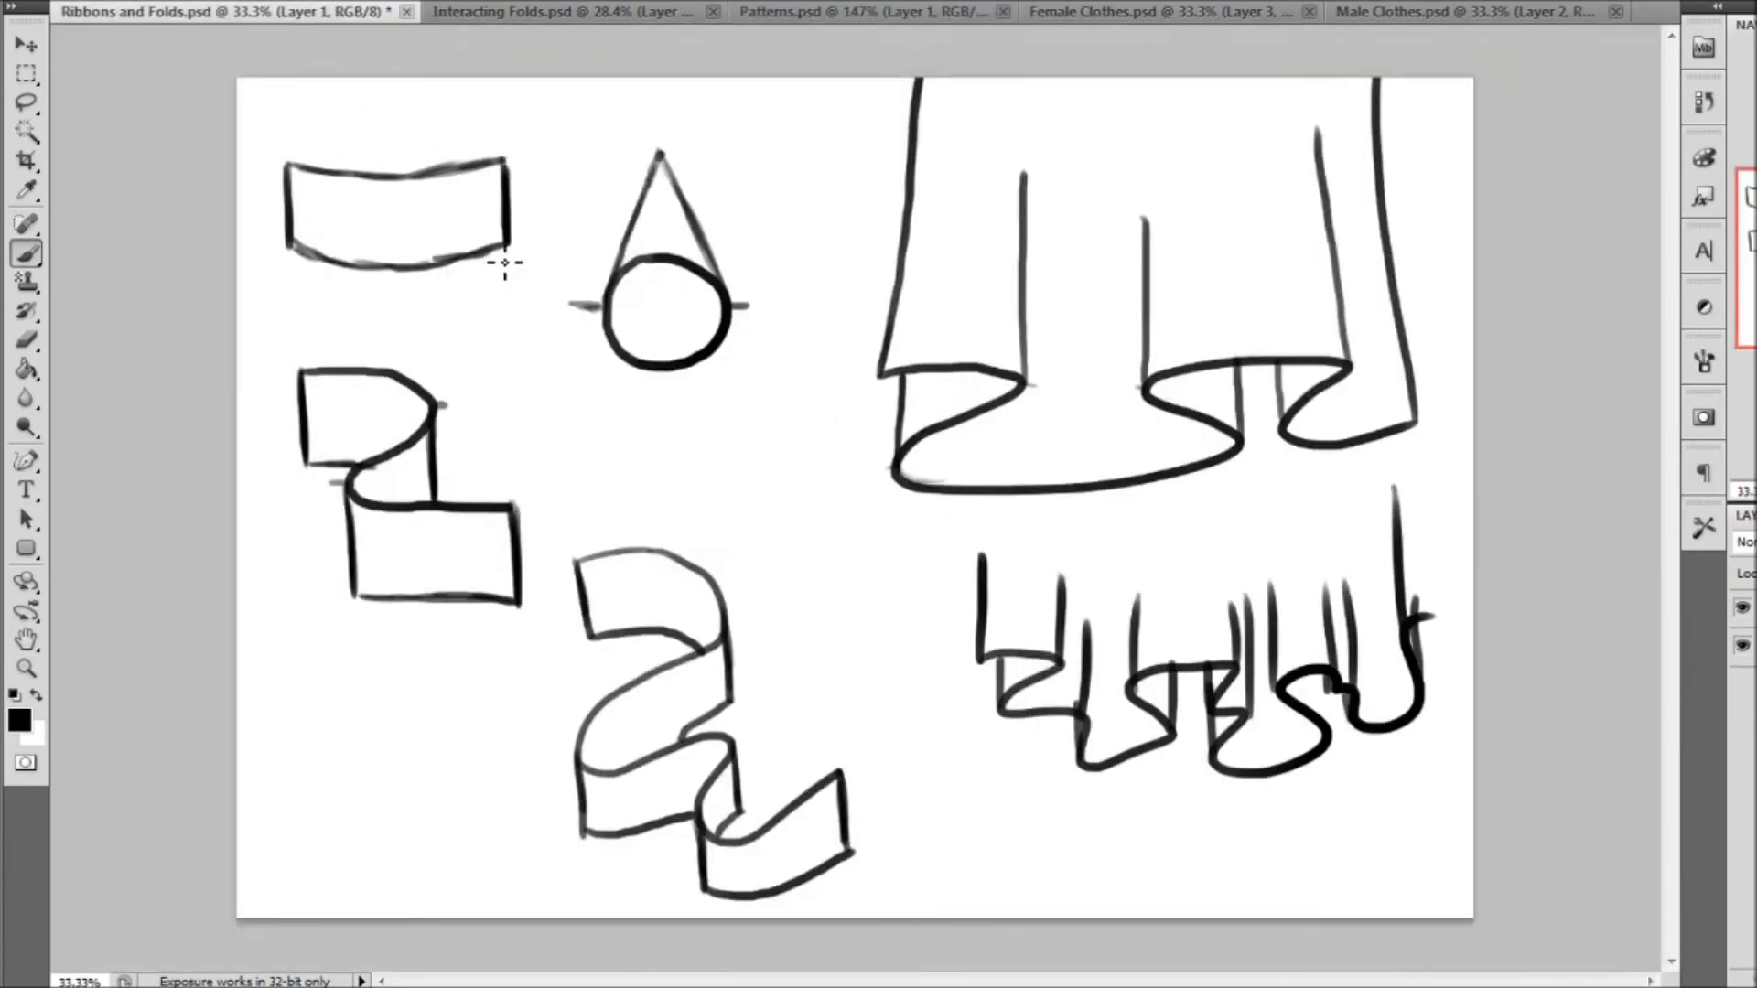
{"action": "left_click", "coordinate": [583, 11]}
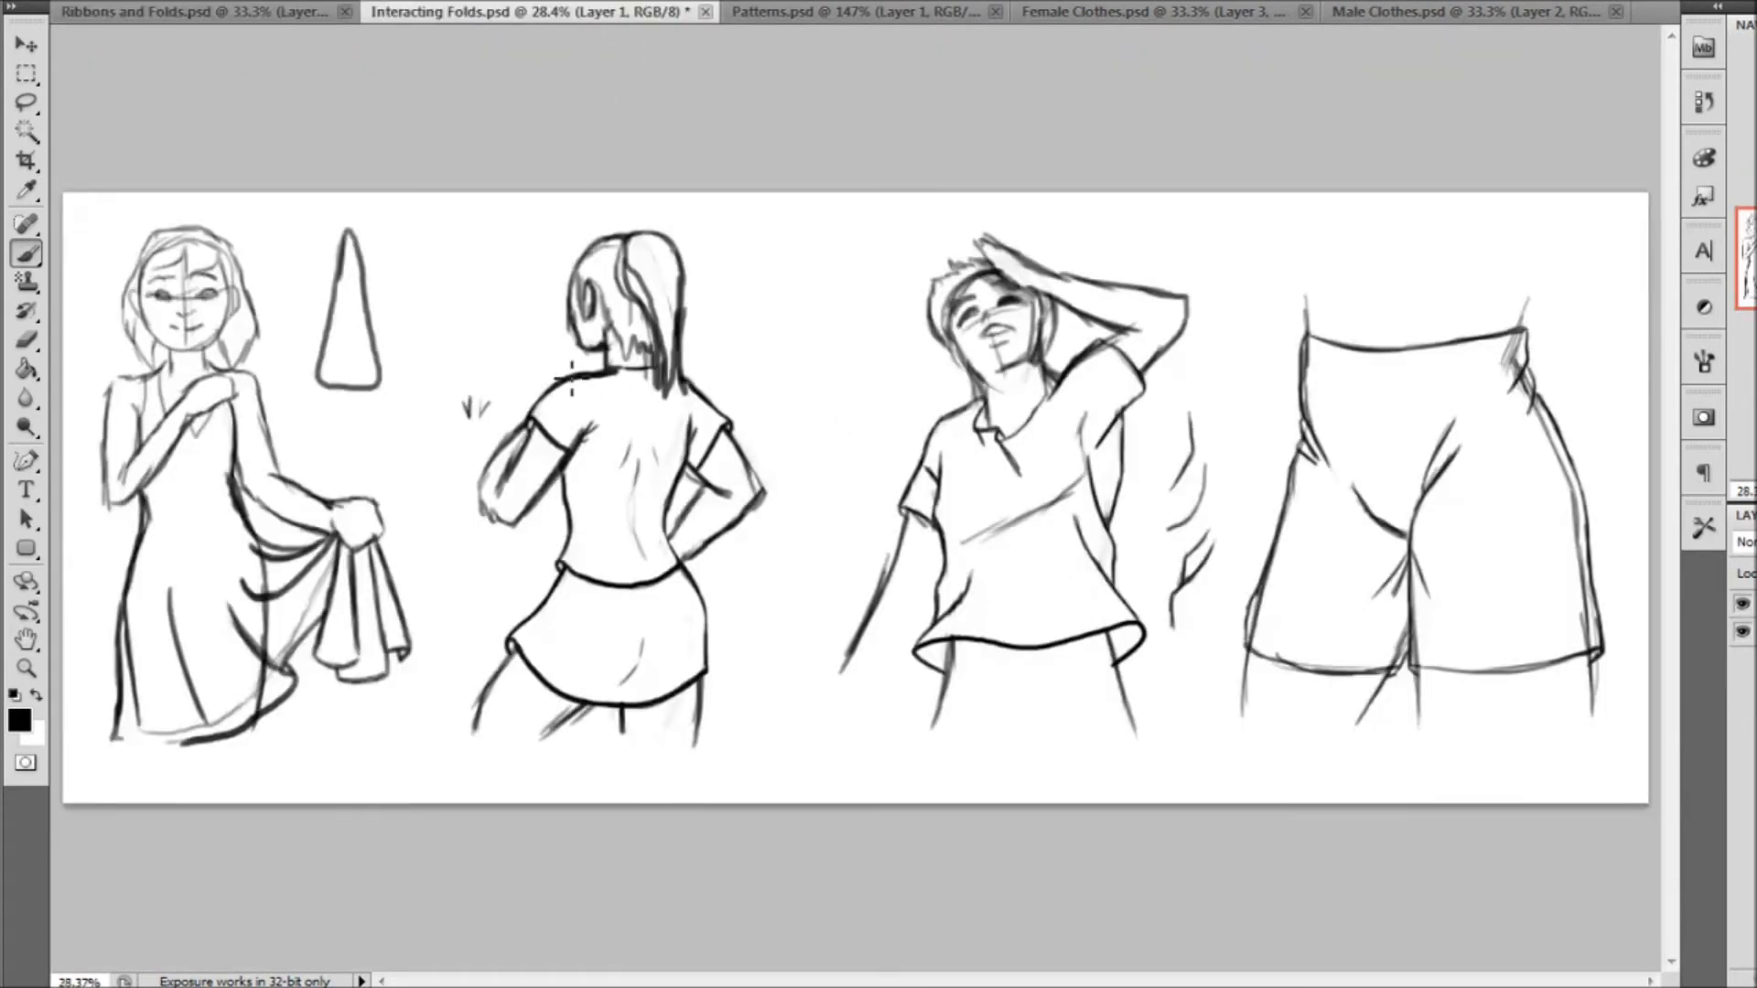
{"action": "left_click", "coordinate": [764, 12]}
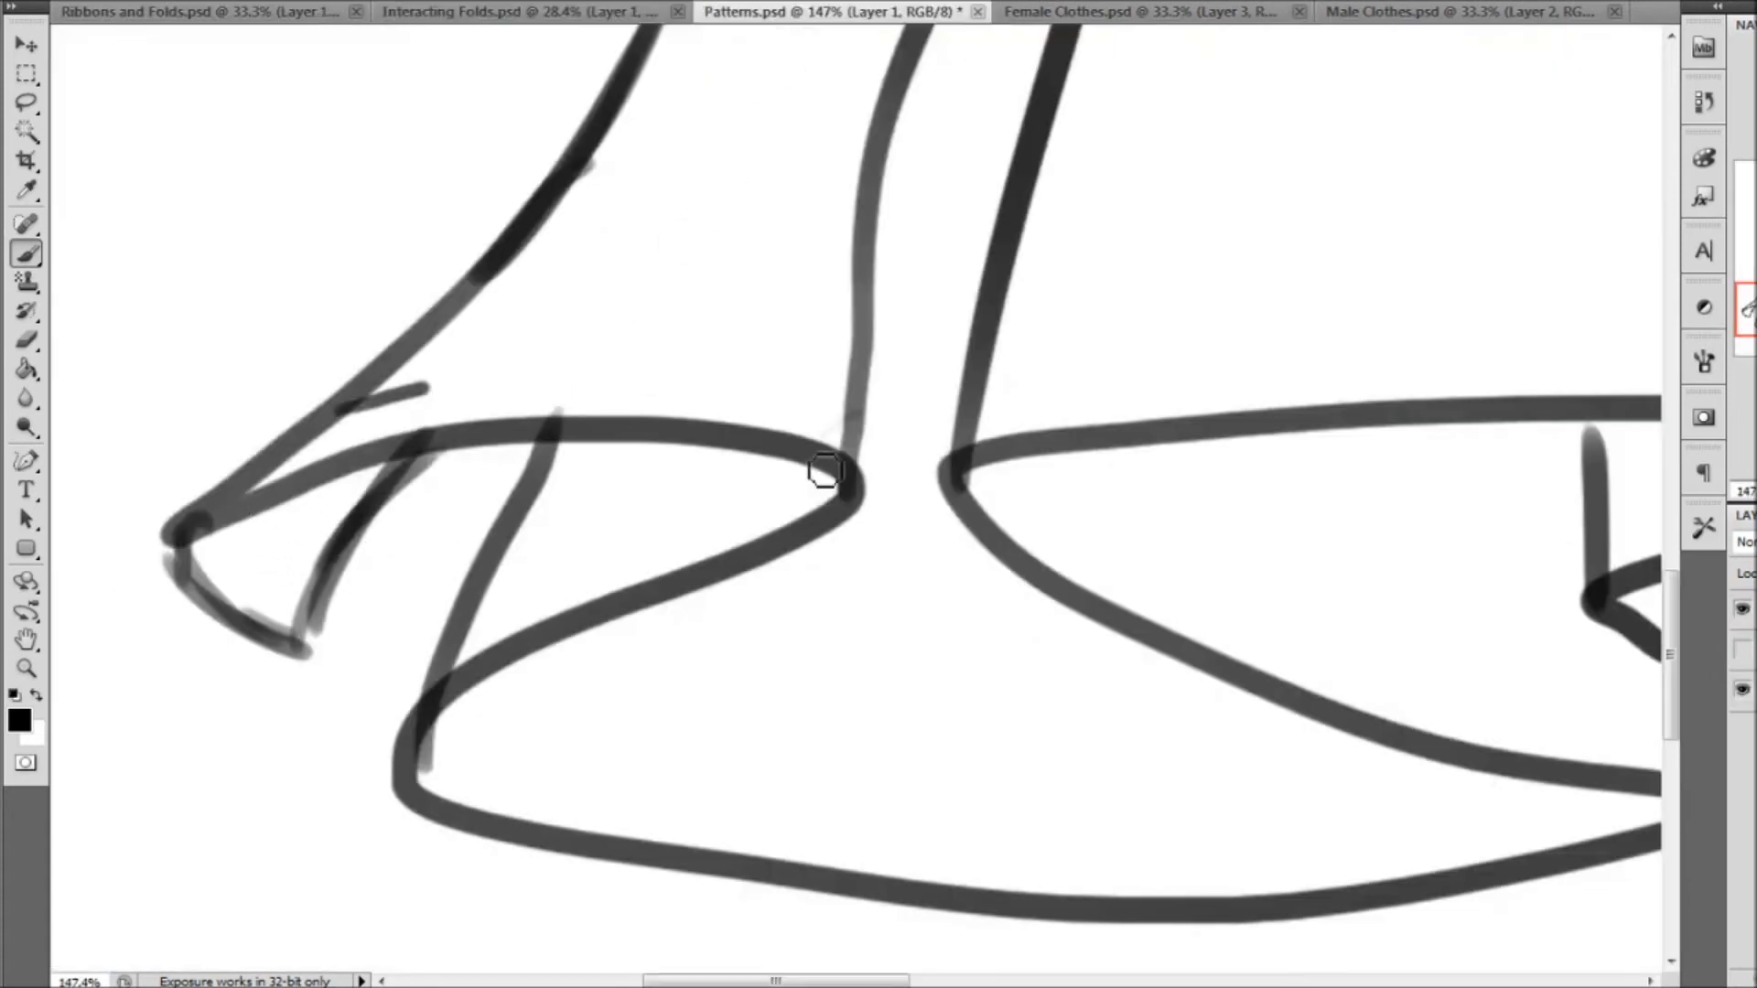
Draw trim lines parallel to the hem on the dress's leftmost fold, darken its turned edges, and continue the trim inside the fold
{"action": "mouse_move", "coordinate": [360, 403]}
{"action": "left_mouse_down"}
{"action": "mouse_move", "coordinate": [454, 373]}
{"action": "mouse_move", "coordinate": [560, 368]}
{"action": "mouse_move", "coordinate": [757, 381]}
{"action": "mouse_move", "coordinate": [853, 417]}
{"action": "left_mouse_up"}
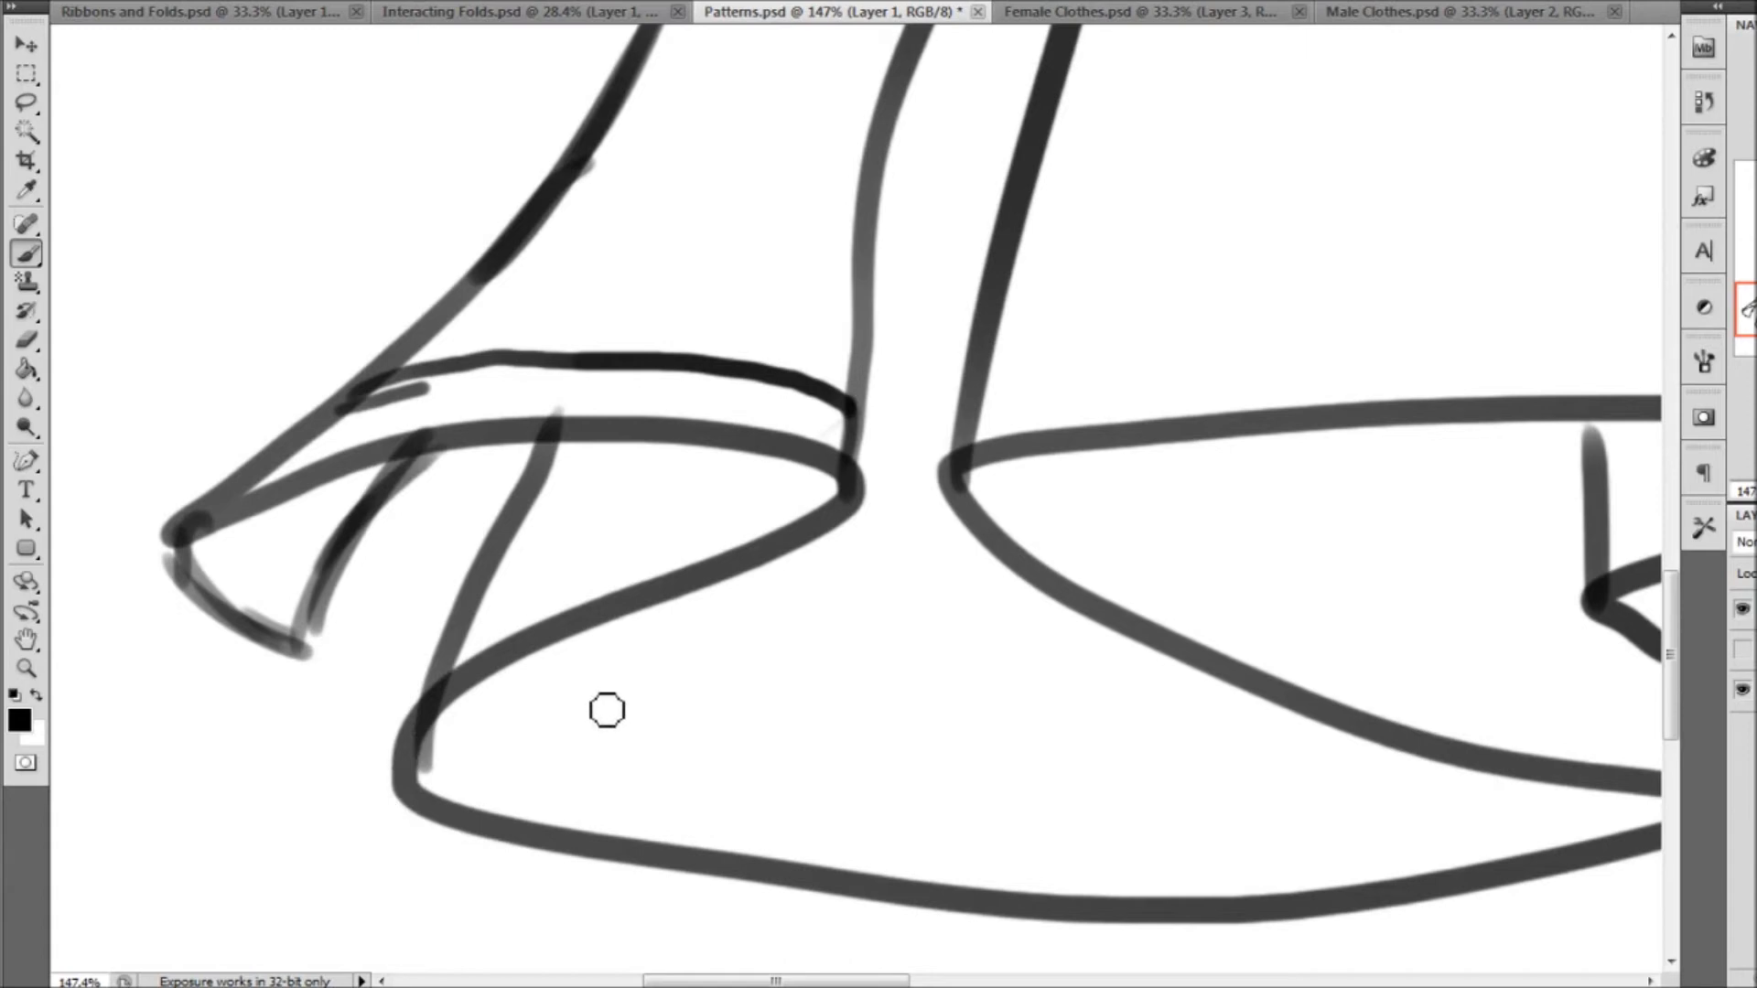
{"action": "left_click_drag", "start_coordinate": [581, 621], "coordinate": [574, 634]}
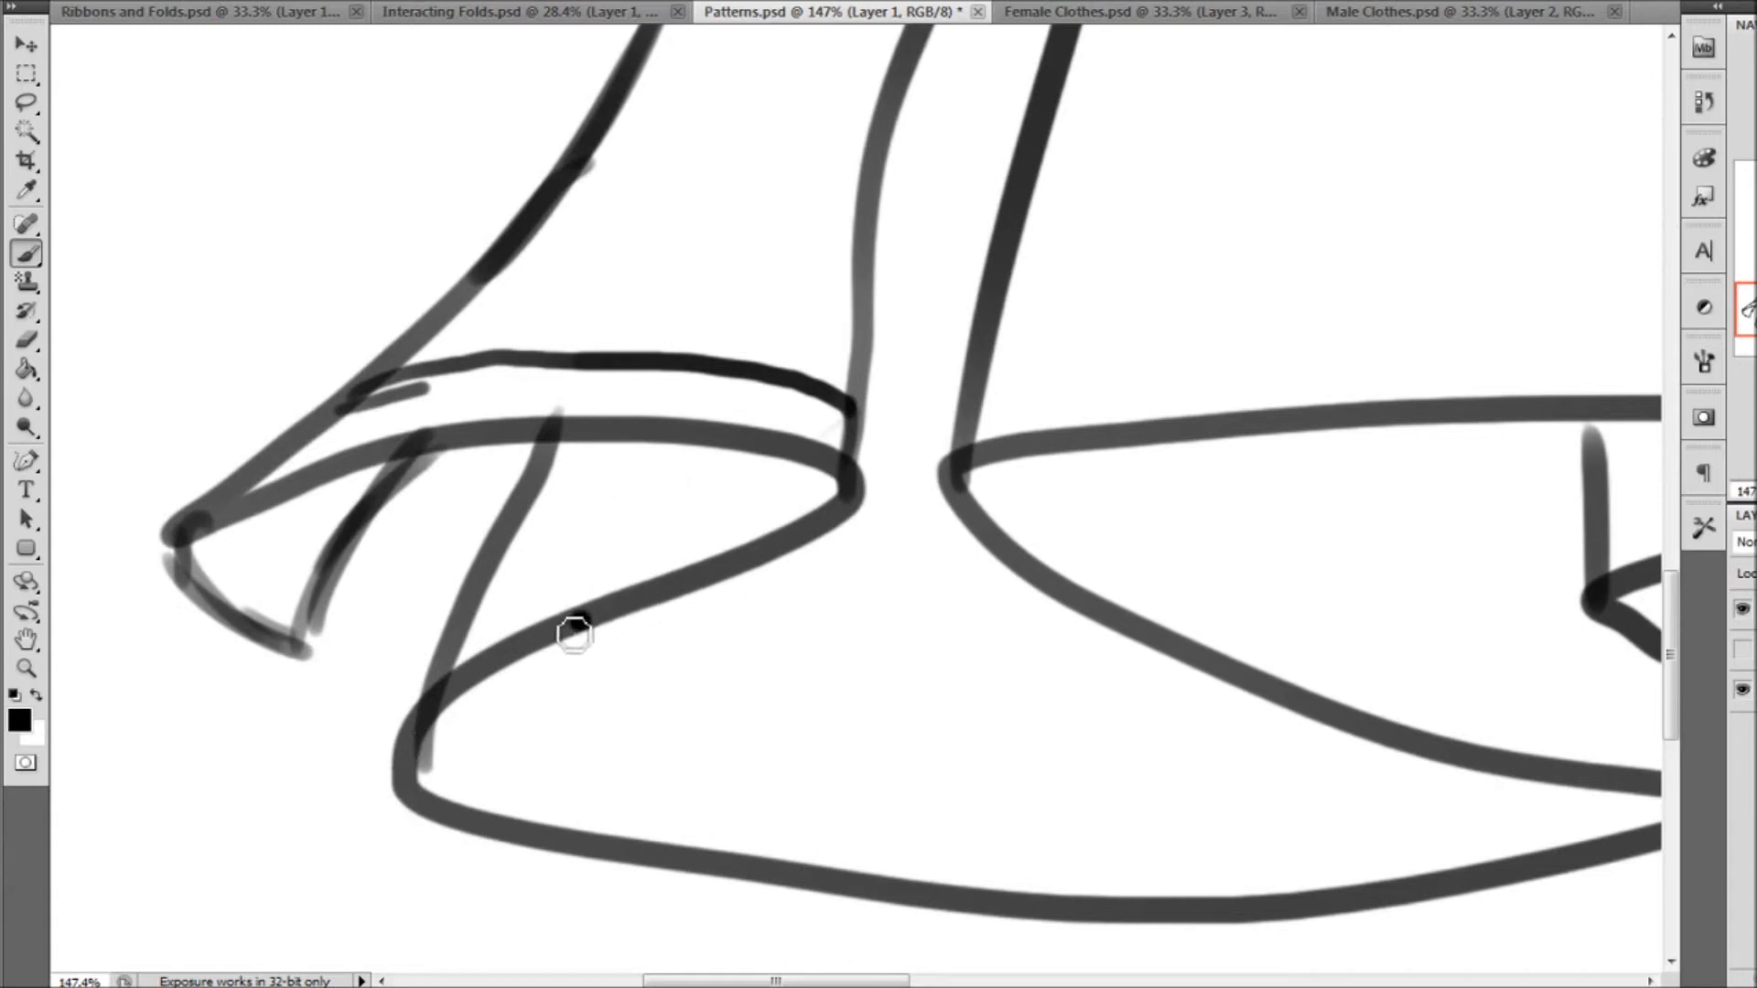
{"action": "left_click_drag", "start_coordinate": [439, 707], "coordinate": [821, 529]}
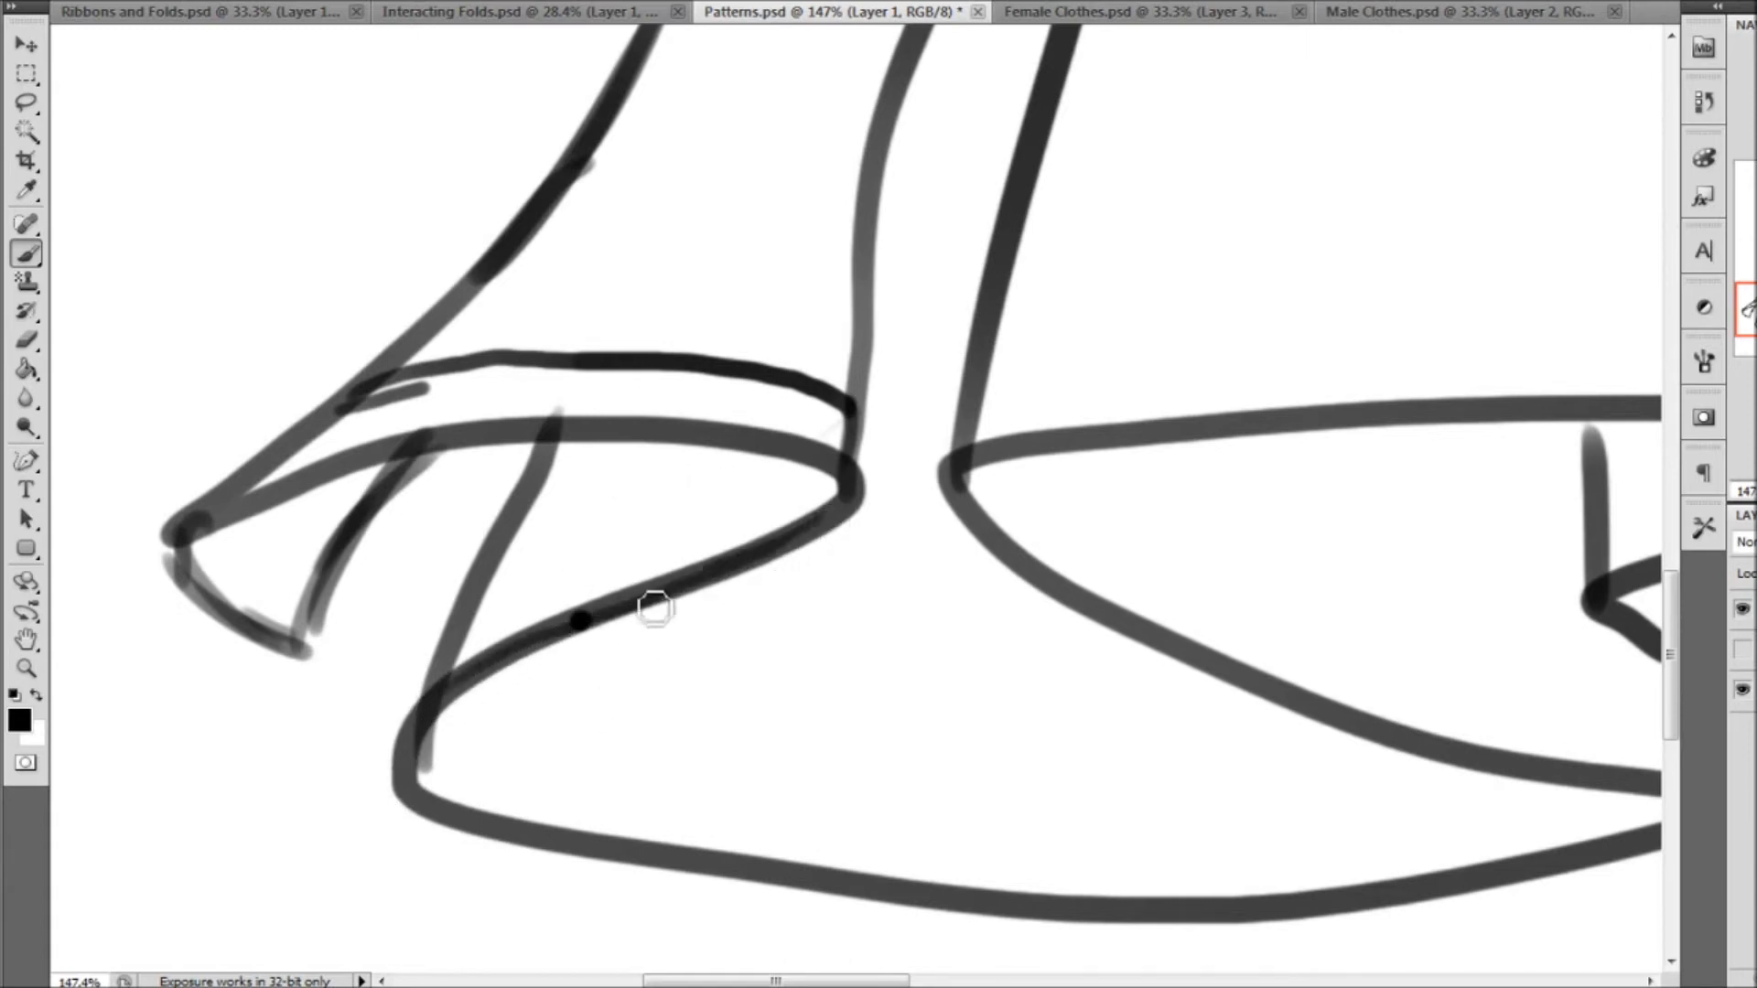
{"action": "left_click_drag", "start_coordinate": [545, 462], "coordinate": [443, 674]}
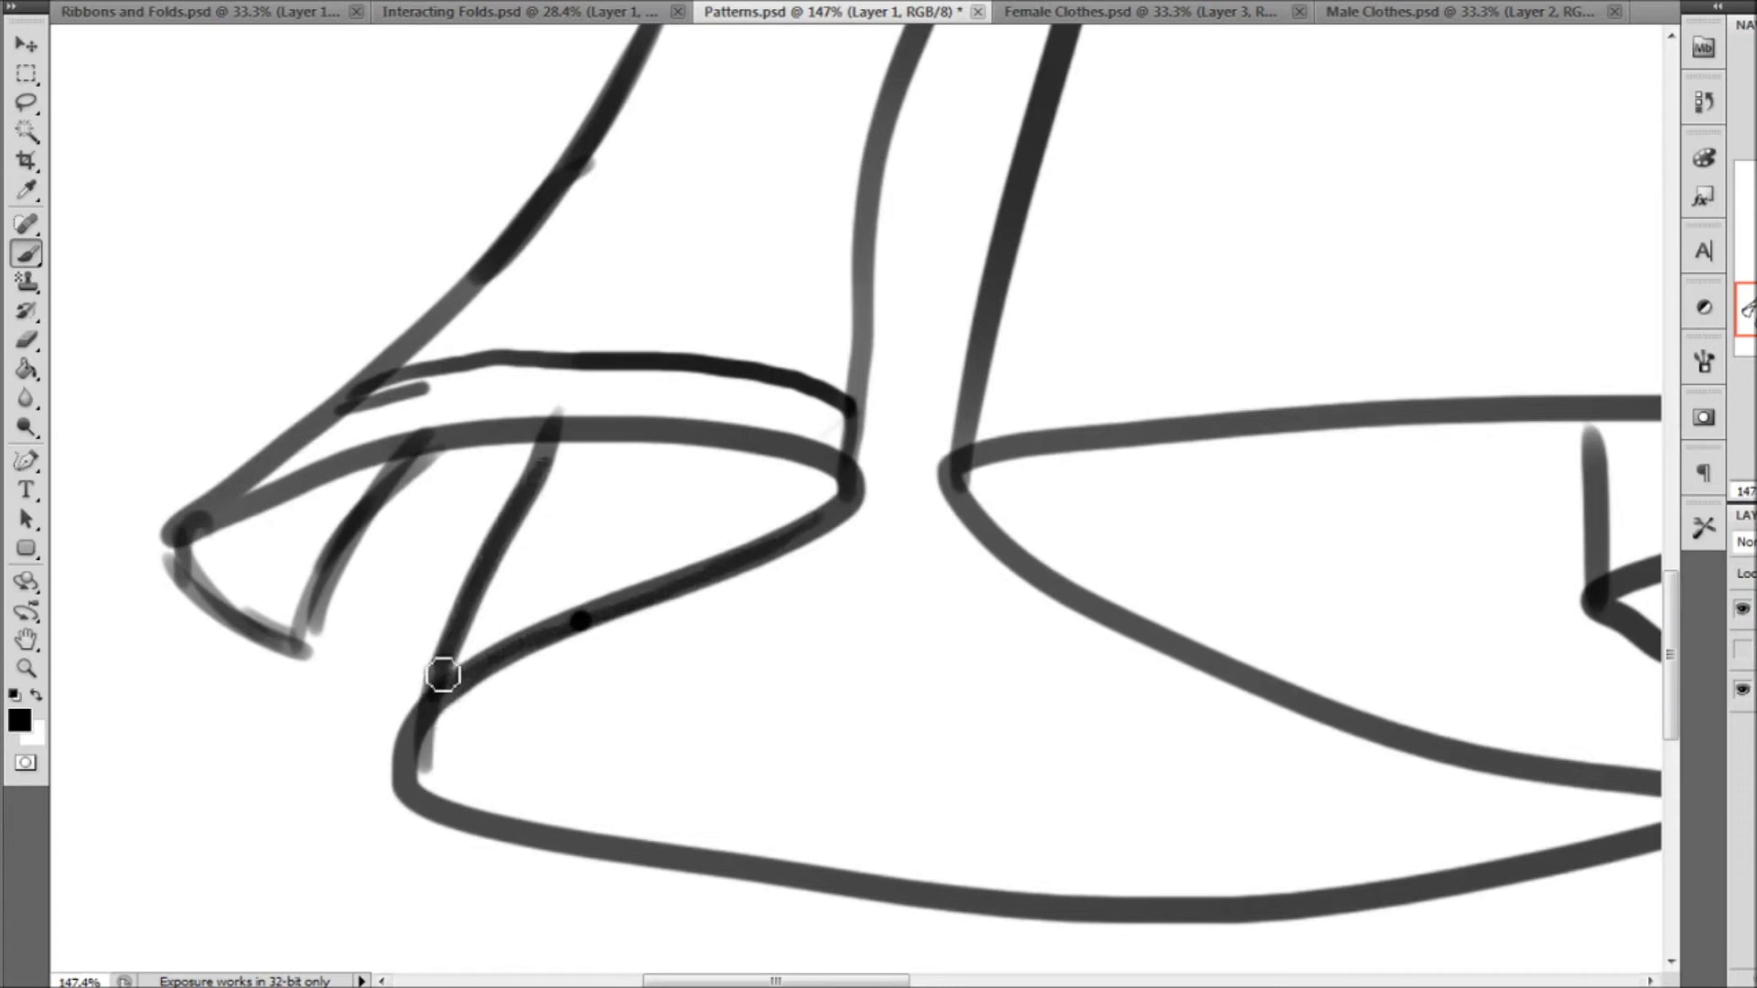
{"action": "mouse_move", "coordinate": [646, 604]}
{"action": "left_mouse_down"}
{"action": "mouse_move", "coordinate": [560, 626]}
{"action": "mouse_move", "coordinate": [540, 589]}
{"action": "mouse_move", "coordinate": [809, 467]}
{"action": "left_mouse_up"}
{"action": "left_click_drag", "start_coordinate": [224, 520], "coordinate": [308, 601]}
Draw a trim line parallel to the hem along the dress's wide lowest front fold
{"action": "scroll", "coordinate": [553, 482], "scroll_direction": "down", "scroll_amount": 3}
{"action": "mouse_move", "coordinate": [439, 503]}
{"action": "left_mouse_down"}
{"action": "mouse_move", "coordinate": [473, 547]}
{"action": "mouse_move", "coordinate": [849, 630]}
{"action": "mouse_move", "coordinate": [1097, 642]}
{"action": "mouse_move", "coordinate": [1246, 623]}
{"action": "left_mouse_up"}
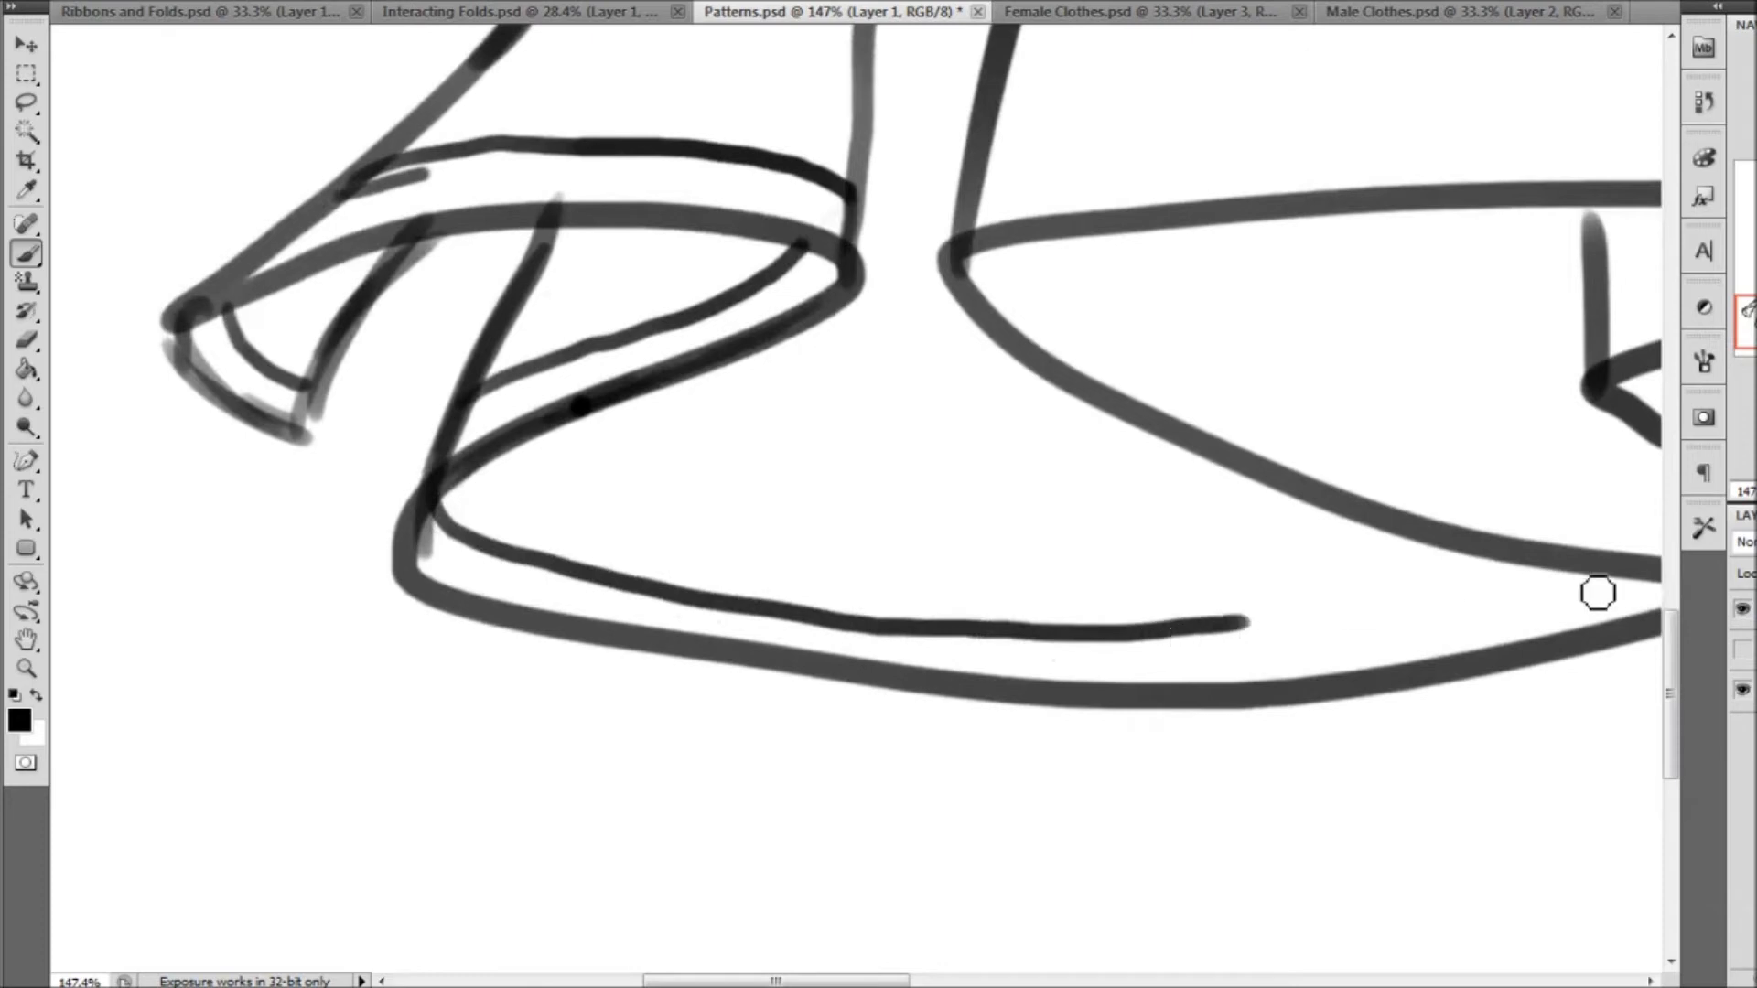
{"action": "left_click_drag", "start_coordinate": [865, 983], "coordinate": [960, 982]}
{"action": "mouse_move", "coordinate": [670, 623]}
{"action": "left_mouse_down"}
{"action": "mouse_move", "coordinate": [815, 628]}
{"action": "mouse_move", "coordinate": [1022, 596]}
{"action": "mouse_move", "coordinate": [1043, 572]}
{"action": "left_mouse_up"}
Draw trim lines along the dress's central folds, following the receding hem, the inner turn and the long upper hem edge
{"action": "mouse_move", "coordinate": [451, 243]}
{"action": "left_mouse_down"}
{"action": "mouse_move", "coordinate": [502, 305]}
{"action": "mouse_move", "coordinate": [671, 403]}
{"action": "mouse_move", "coordinate": [882, 475]}
{"action": "mouse_move", "coordinate": [1167, 529]}
{"action": "left_mouse_up"}
{"action": "mouse_move", "coordinate": [1027, 318]}
{"action": "left_mouse_down"}
{"action": "mouse_move", "coordinate": [1263, 259]}
{"action": "mouse_move", "coordinate": [1350, 208]}
{"action": "left_mouse_up"}
{"action": "mouse_move", "coordinate": [404, 183]}
{"action": "left_mouse_down"}
{"action": "mouse_move", "coordinate": [531, 151]}
{"action": "mouse_move", "coordinate": [689, 135]}
{"action": "mouse_move", "coordinate": [1269, 130]}
{"action": "mouse_move", "coordinate": [1408, 139]}
{"action": "left_mouse_up"}
{"action": "left_click_drag", "start_coordinate": [1562, 267], "coordinate": [1071, 503]}
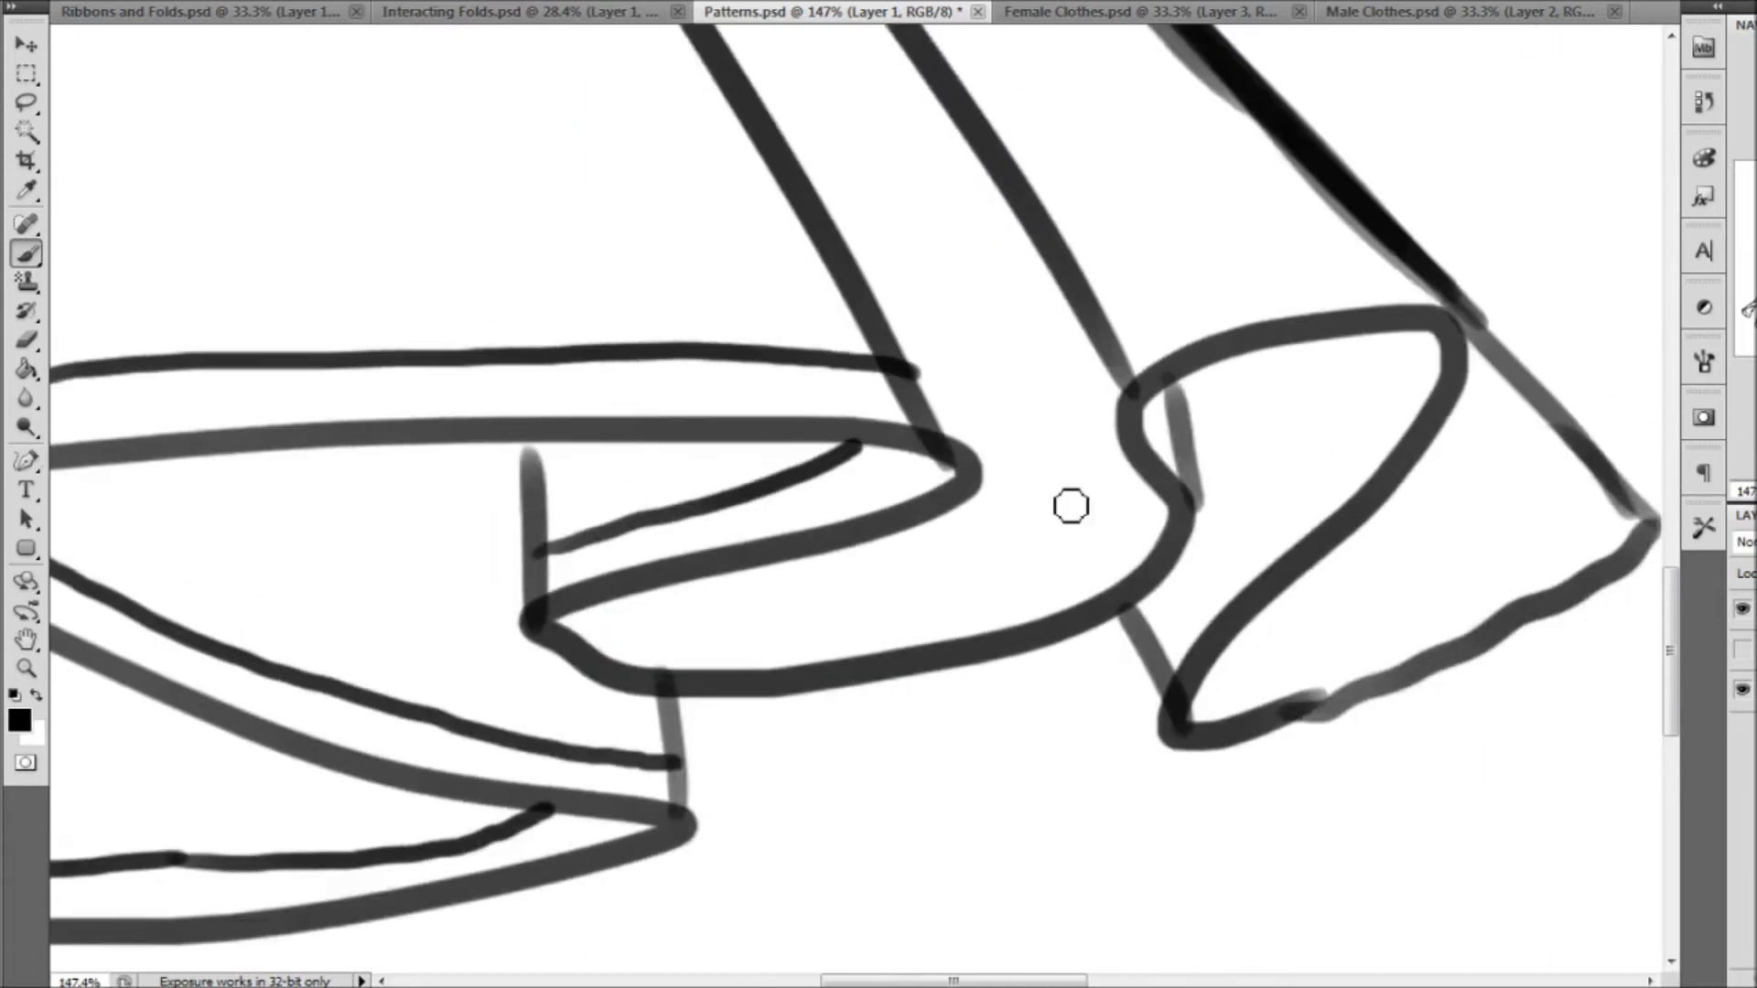
Continue the trim line along the hem folds on the right side of the dress, up to its outer corner
{"action": "mouse_move", "coordinate": [629, 604]}
{"action": "left_mouse_down"}
{"action": "mouse_move", "coordinate": [737, 634]}
{"action": "mouse_move", "coordinate": [898, 614]}
{"action": "mouse_move", "coordinate": [1060, 566]}
{"action": "mouse_move", "coordinate": [1149, 490]}
{"action": "left_mouse_up"}
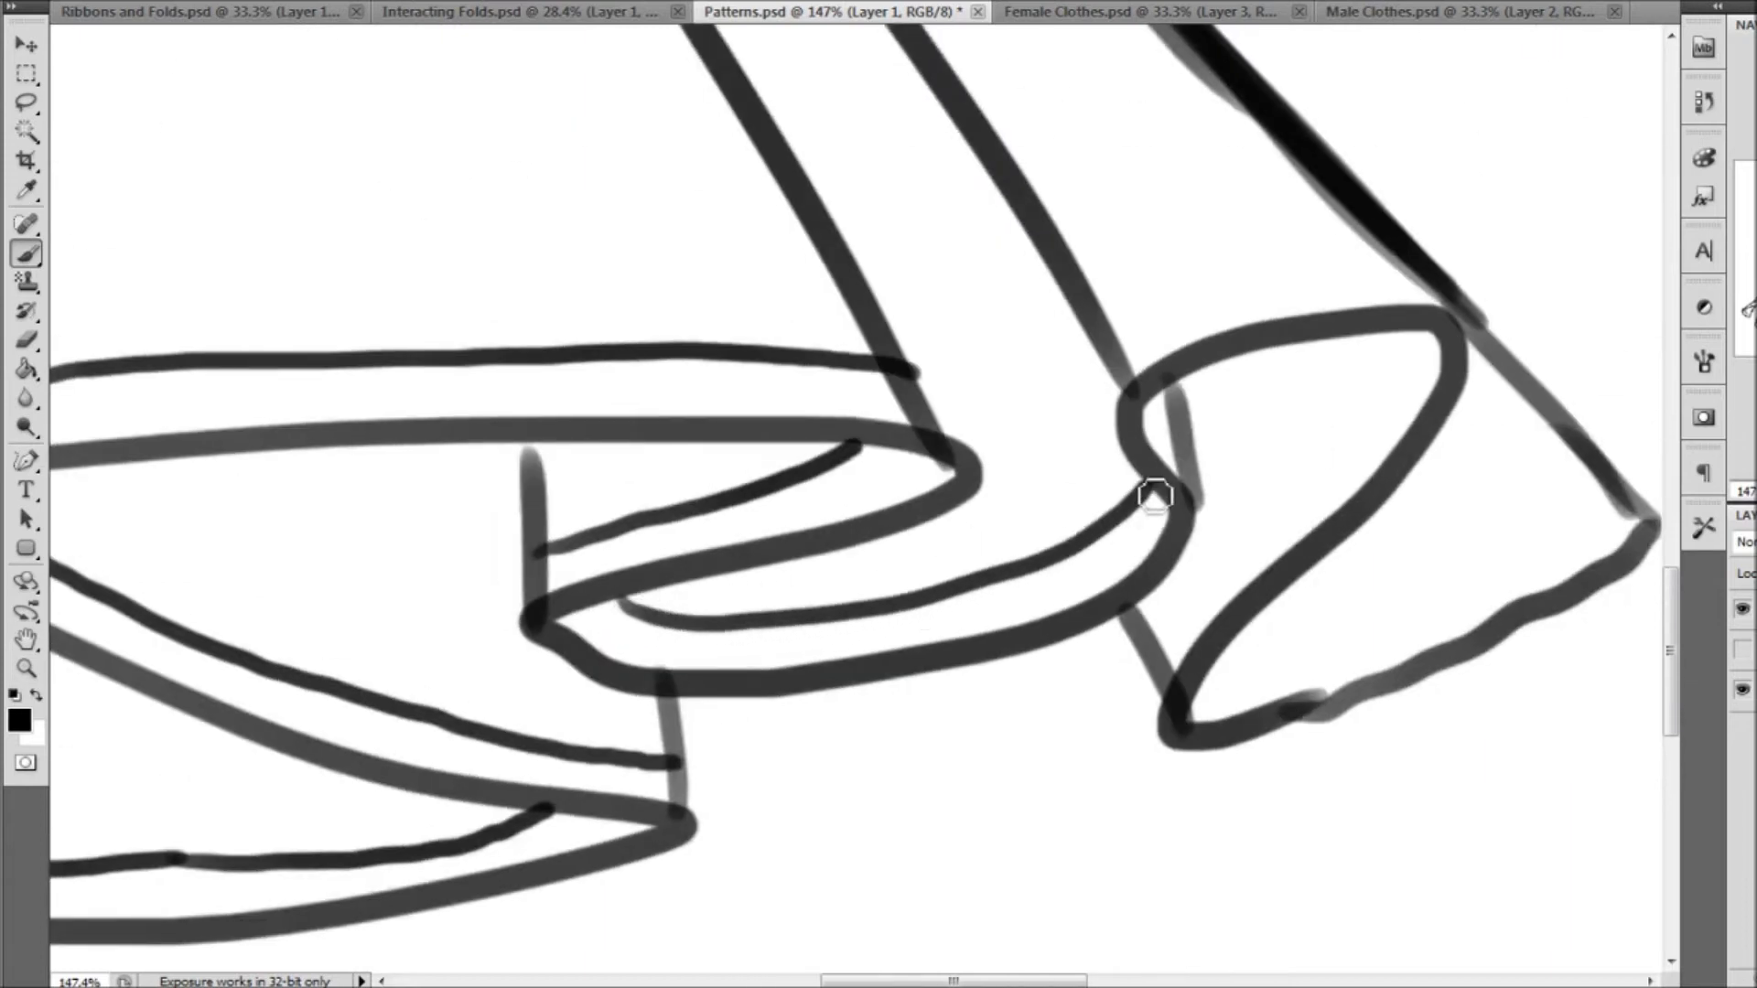
{"action": "left_click_drag", "start_coordinate": [1145, 414], "coordinate": [1176, 446]}
{"action": "mouse_move", "coordinate": [1117, 347]}
{"action": "left_mouse_down"}
{"action": "mouse_move", "coordinate": [1242, 295]}
{"action": "mouse_move", "coordinate": [1353, 275]}
{"action": "mouse_move", "coordinate": [1434, 297]}
{"action": "mouse_move", "coordinate": [1337, 459]}
{"action": "mouse_move", "coordinate": [1190, 600]}
{"action": "mouse_move", "coordinate": [1260, 666]}
{"action": "mouse_move", "coordinate": [1389, 623]}
{"action": "mouse_move", "coordinate": [1585, 462]}
{"action": "left_mouse_up"}
{"action": "left_click", "coordinate": [27, 669]}
{"action": "left_click", "coordinate": [718, 2]}
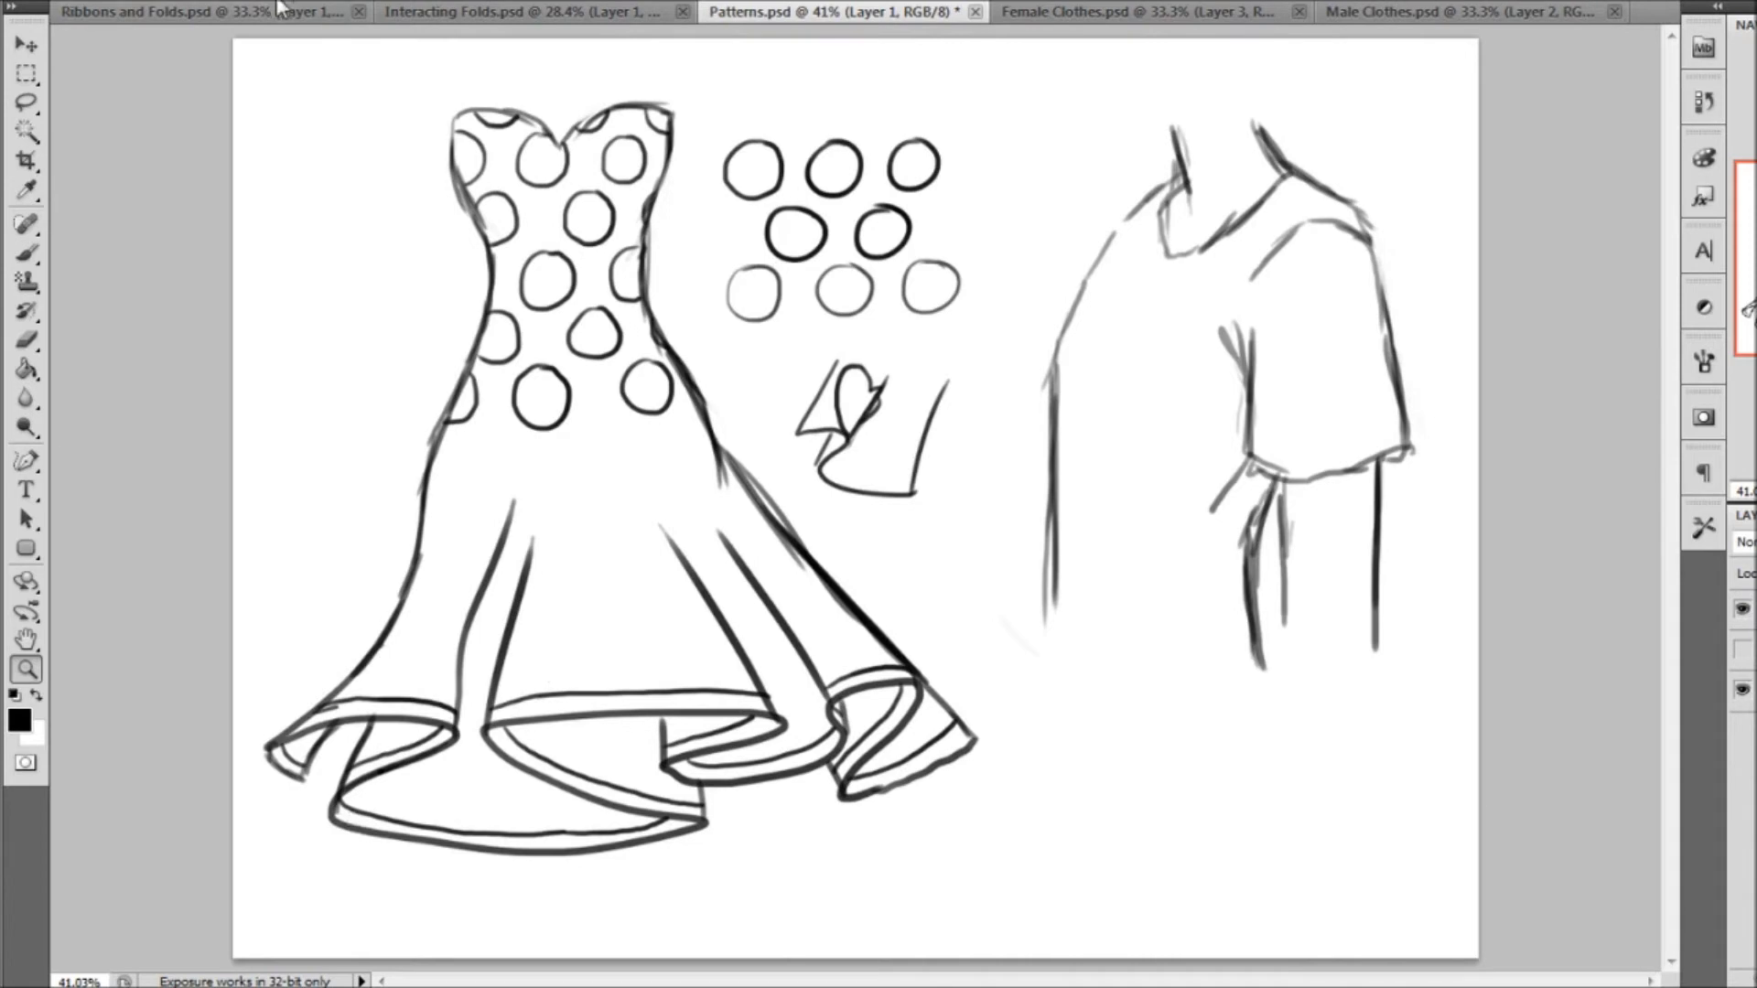
In the Ribbons and Folds document, draw trim lines above the large skirt's left hem and inside its first fold
{"action": "left_click", "coordinate": [220, 11]}
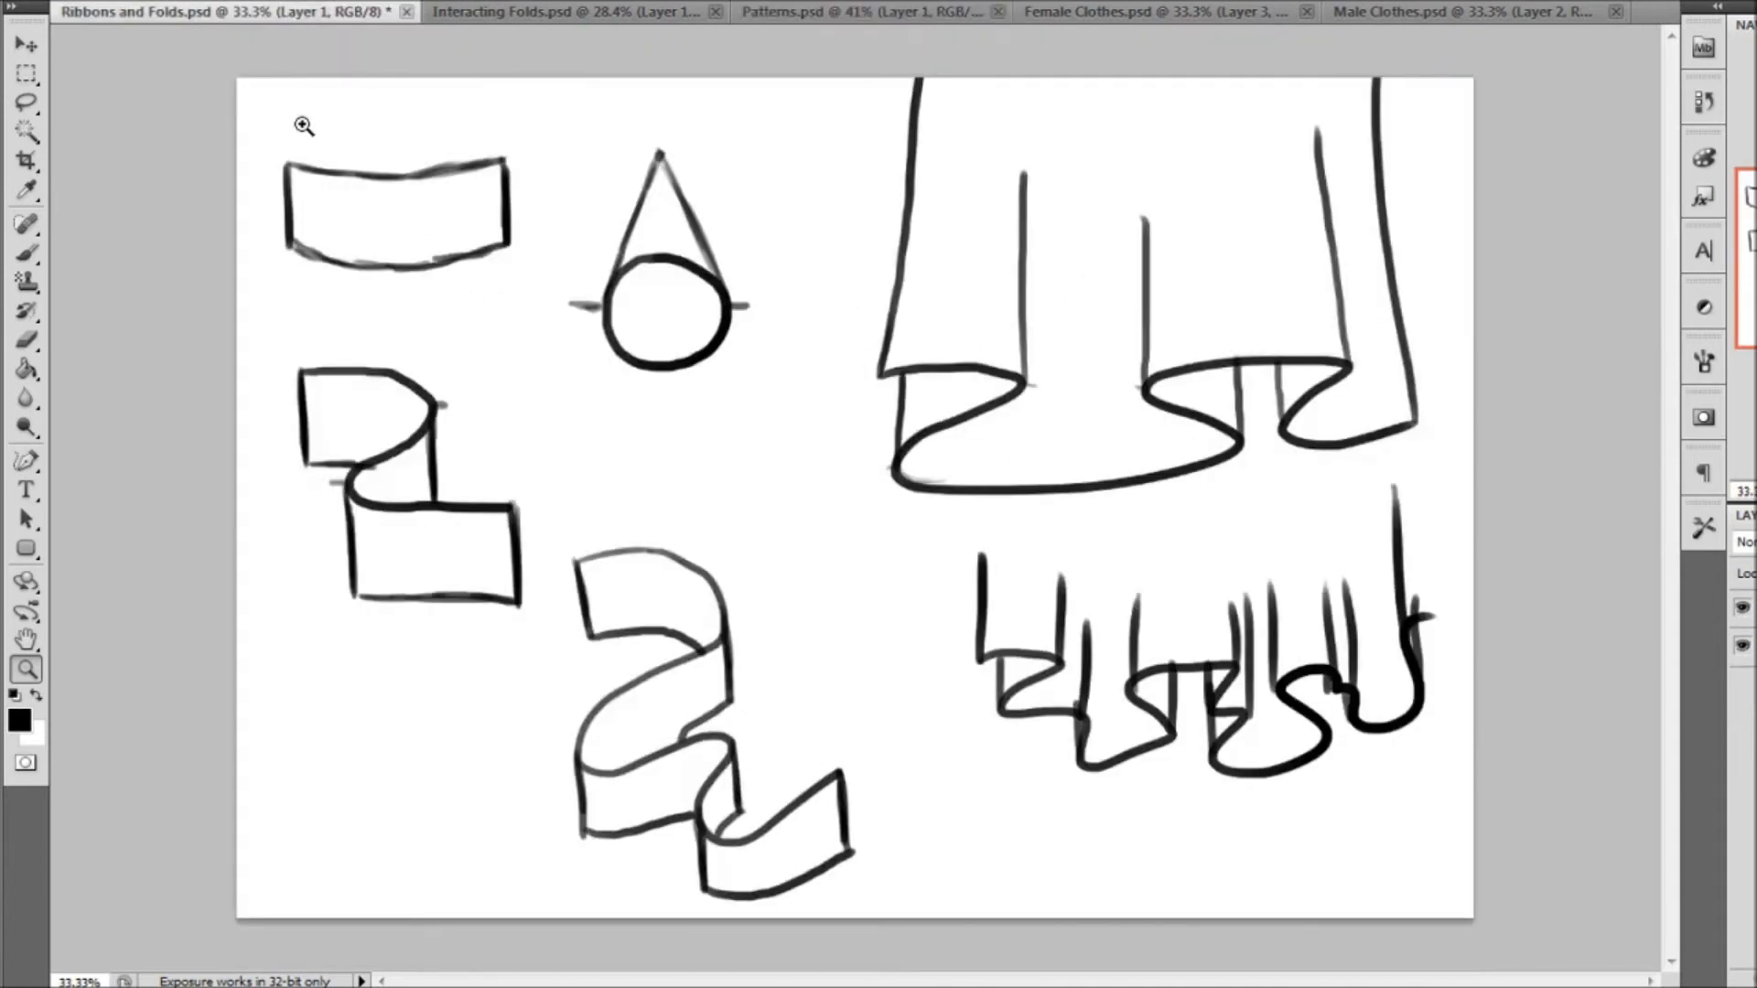
{"action": "left_click", "coordinate": [27, 253]}
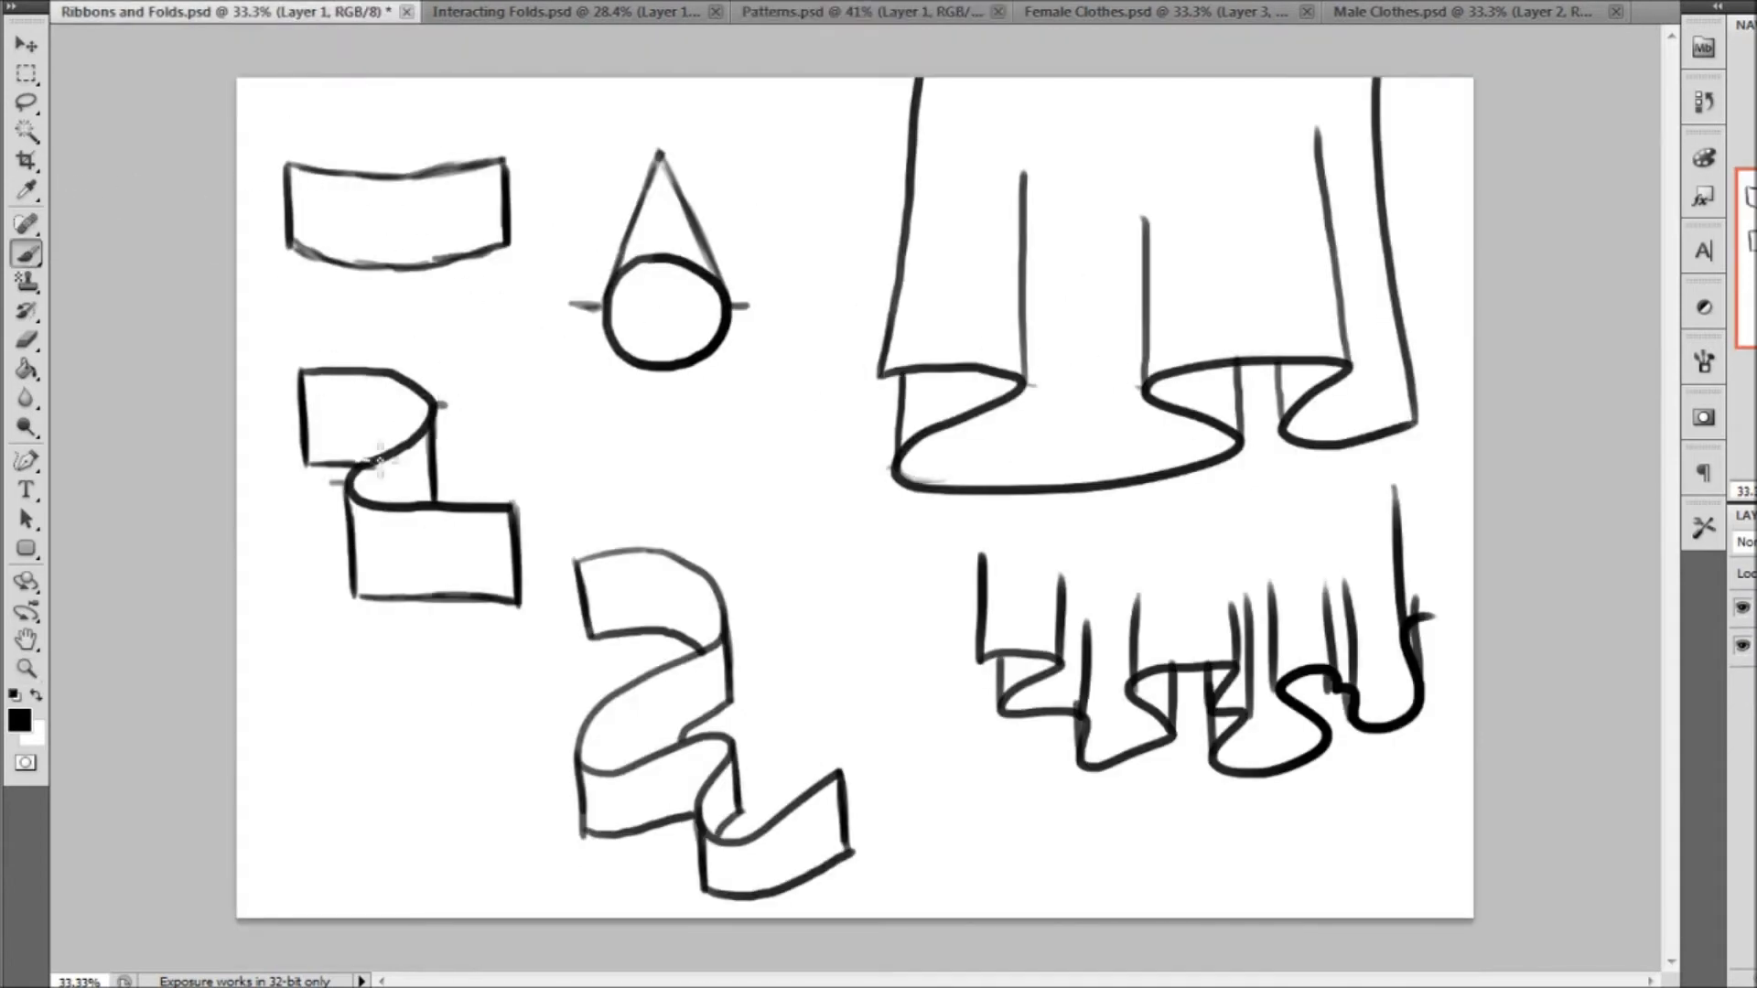
{"action": "left_click", "coordinate": [27, 669]}
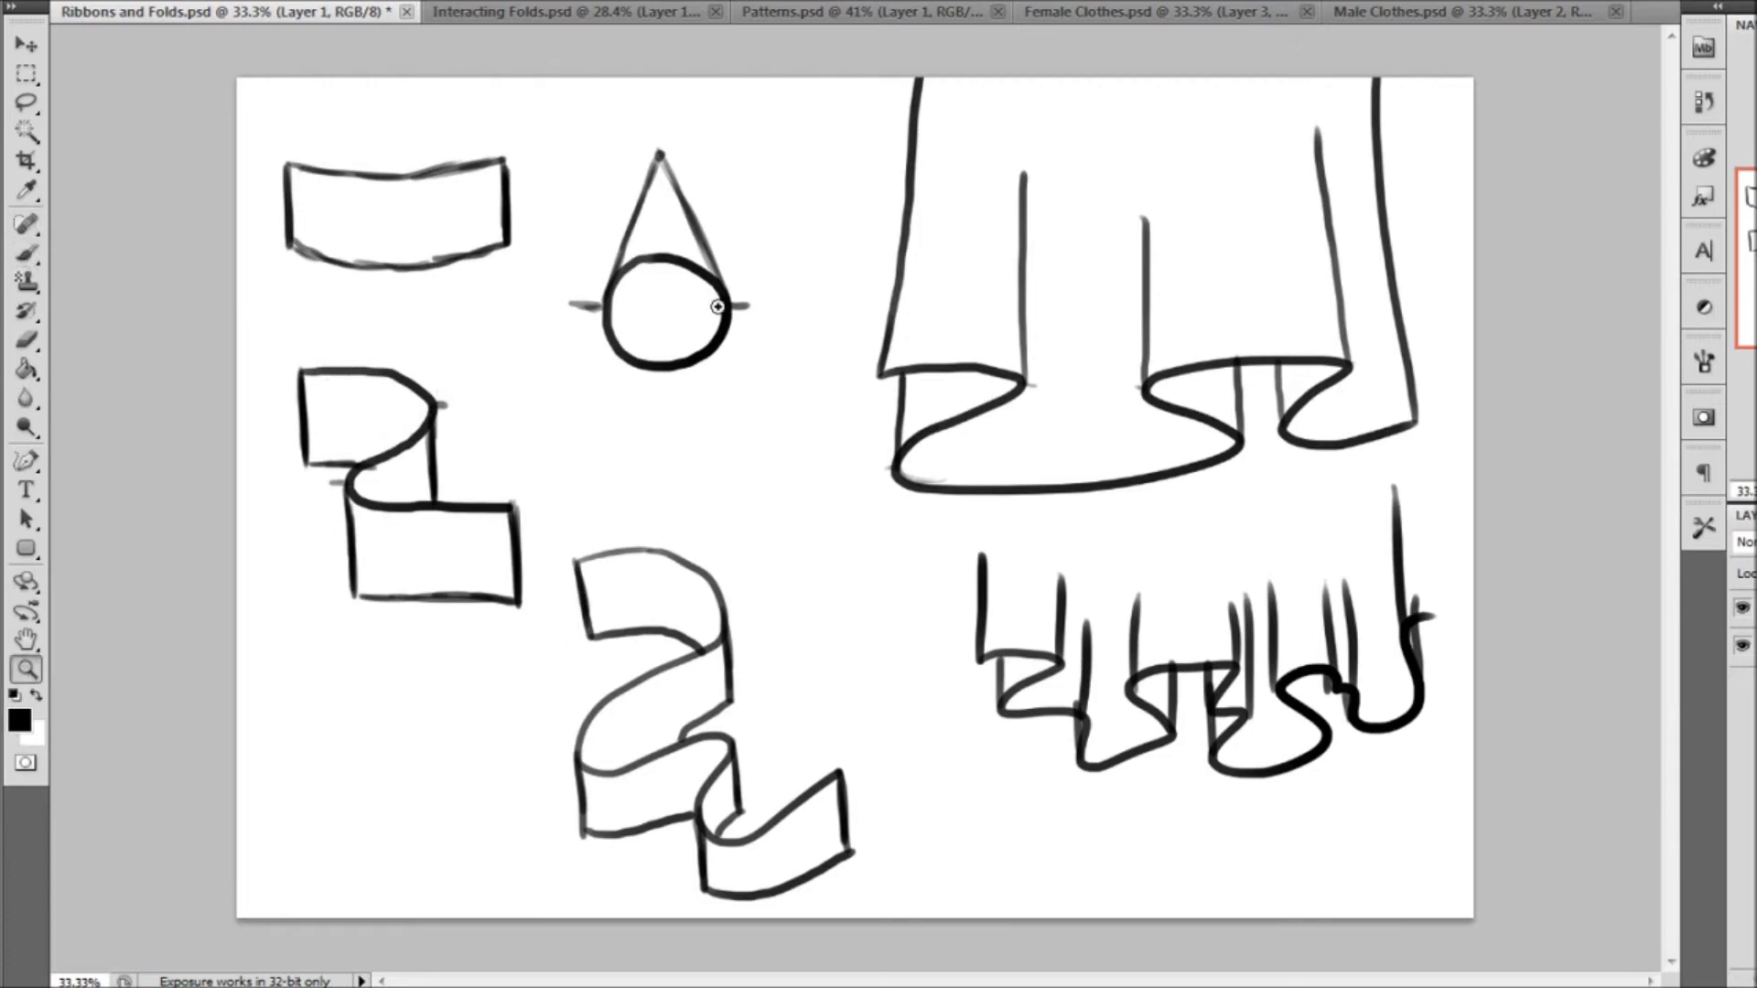
{"action": "left_click_drag", "start_coordinate": [1618, 634], "coordinate": [752, 186]}
{"action": "left_click", "coordinate": [26, 253]}
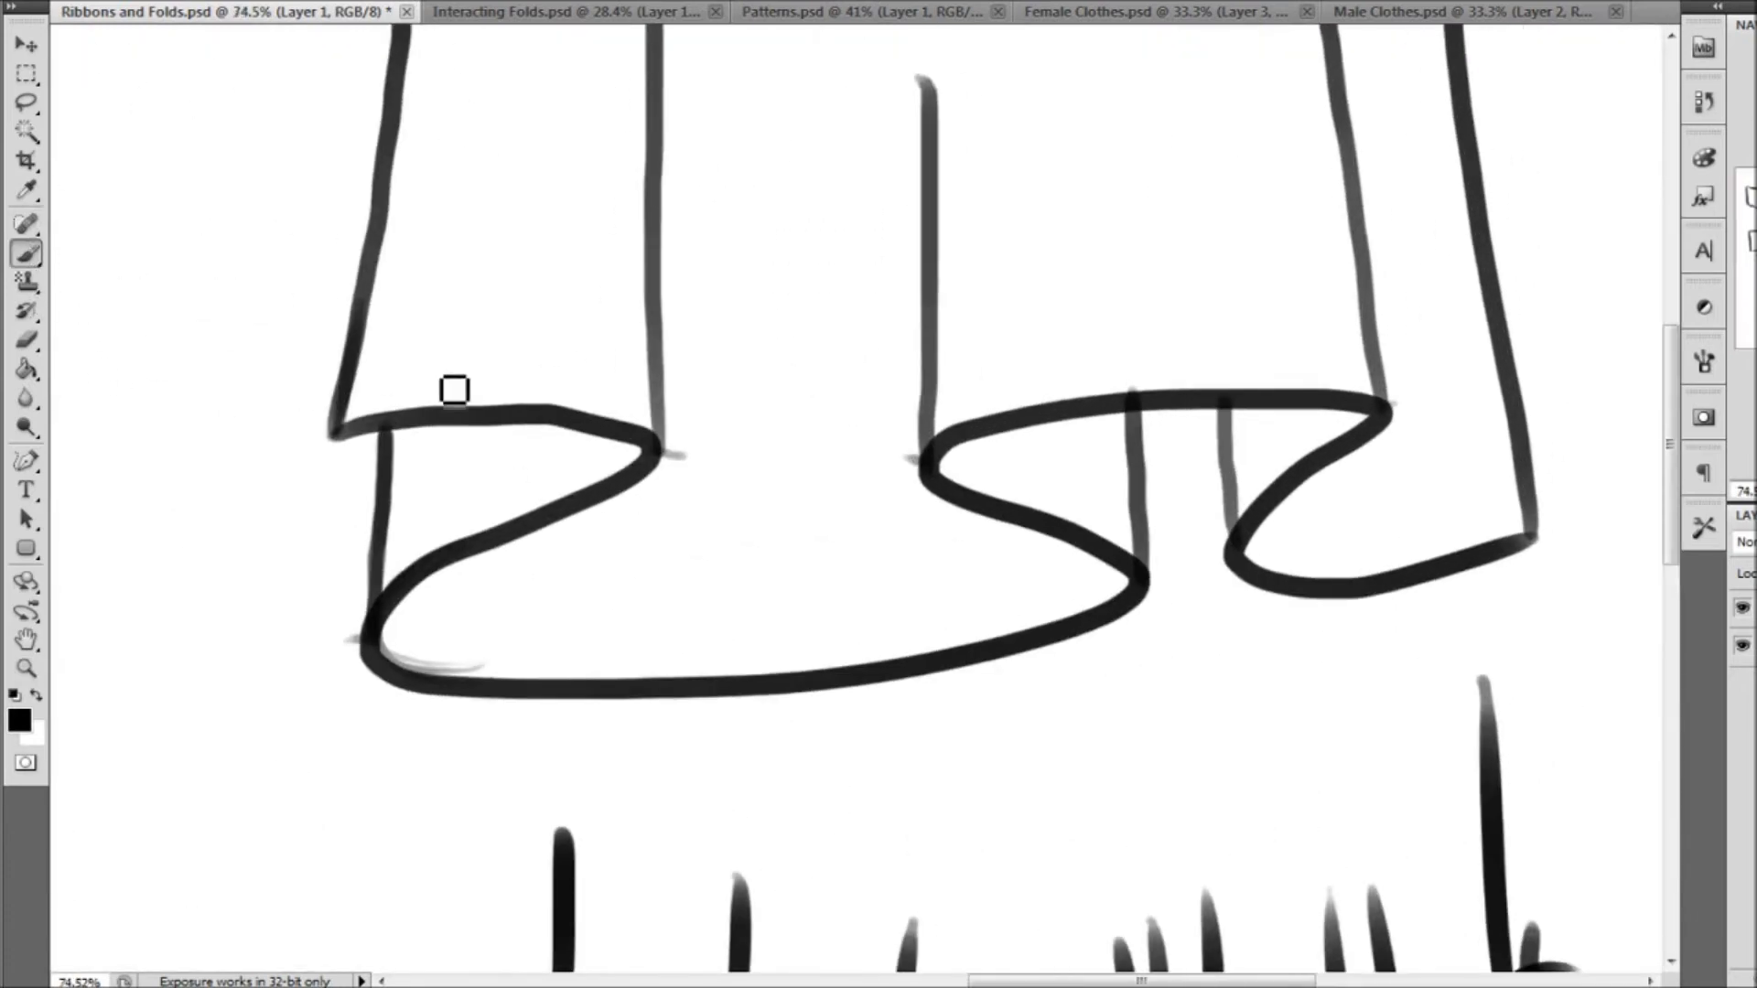
{"action": "mouse_move", "coordinate": [359, 354]}
{"action": "left_mouse_down"}
{"action": "mouse_move", "coordinate": [485, 357]}
{"action": "mouse_move", "coordinate": [649, 370]}
{"action": "left_mouse_up"}
{"action": "mouse_move", "coordinate": [389, 518]}
{"action": "left_mouse_down"}
{"action": "mouse_move", "coordinate": [470, 506]}
{"action": "mouse_move", "coordinate": [582, 428]}
{"action": "left_mouse_up"}
Complete the large skirt's trim with parallel lines inside the remaining folds, above the right hem and along the wide front fold
{"action": "left_click_drag", "start_coordinate": [986, 435], "coordinate": [1116, 474]}
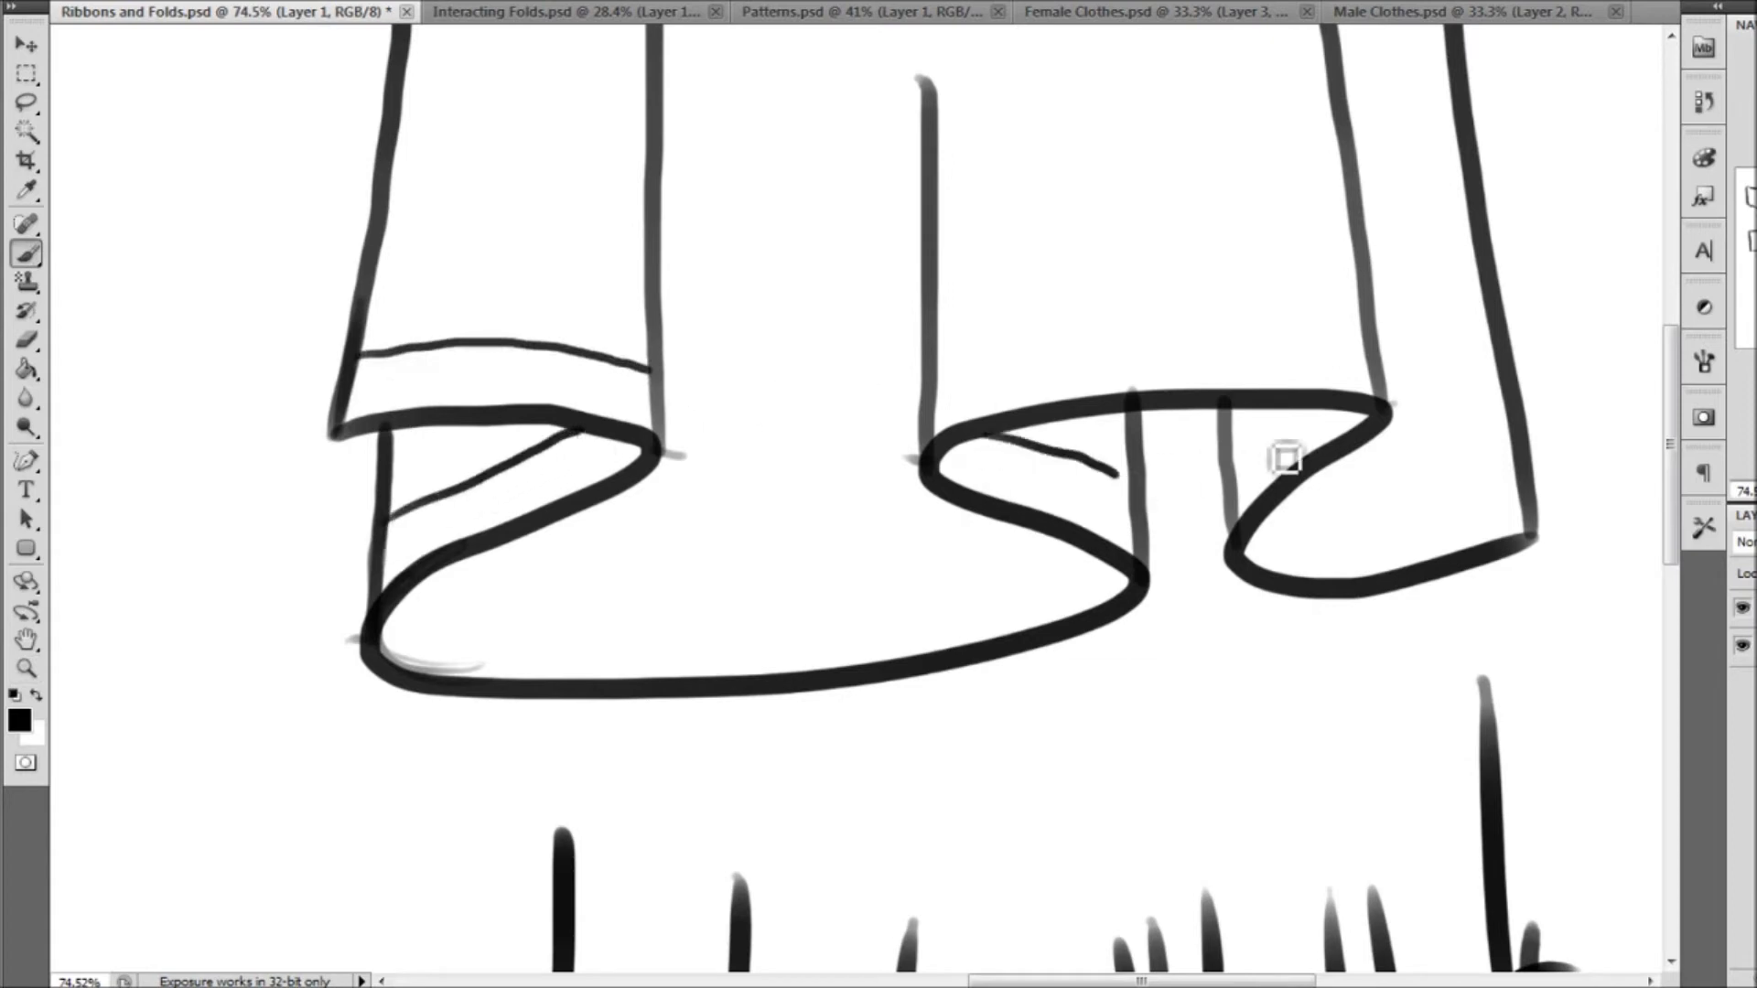
{"action": "left_click_drag", "start_coordinate": [1299, 407], "coordinate": [1230, 468]}
{"action": "left_click_drag", "start_coordinate": [937, 378], "coordinate": [1367, 363]}
{"action": "mouse_move", "coordinate": [1272, 521]}
{"action": "left_mouse_down"}
{"action": "mouse_move", "coordinate": [1372, 544]}
{"action": "mouse_move", "coordinate": [1517, 498]}
{"action": "left_mouse_up"}
{"action": "mouse_move", "coordinate": [430, 577]}
{"action": "left_mouse_down"}
{"action": "mouse_move", "coordinate": [502, 635]}
{"action": "mouse_move", "coordinate": [941, 627]}
{"action": "mouse_move", "coordinate": [1061, 556]}
{"action": "left_mouse_up"}
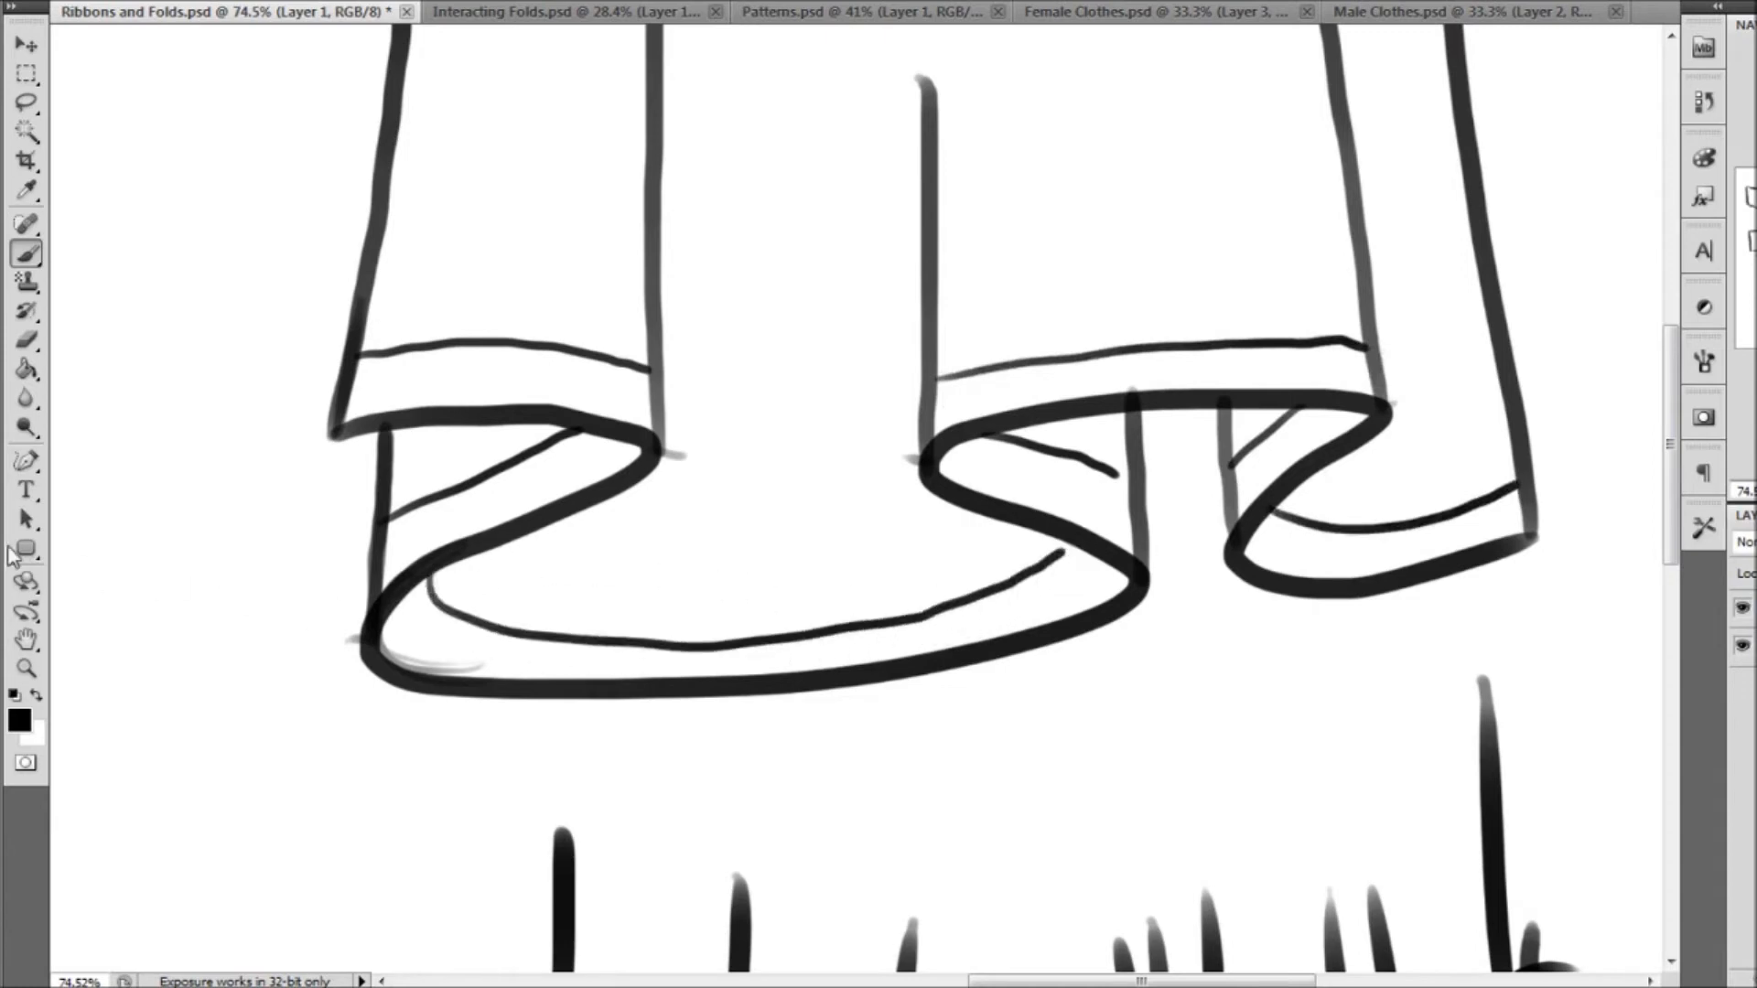
{"action": "left_click", "coordinate": [30, 676]}
{"action": "left_click", "coordinate": [672, 2]}
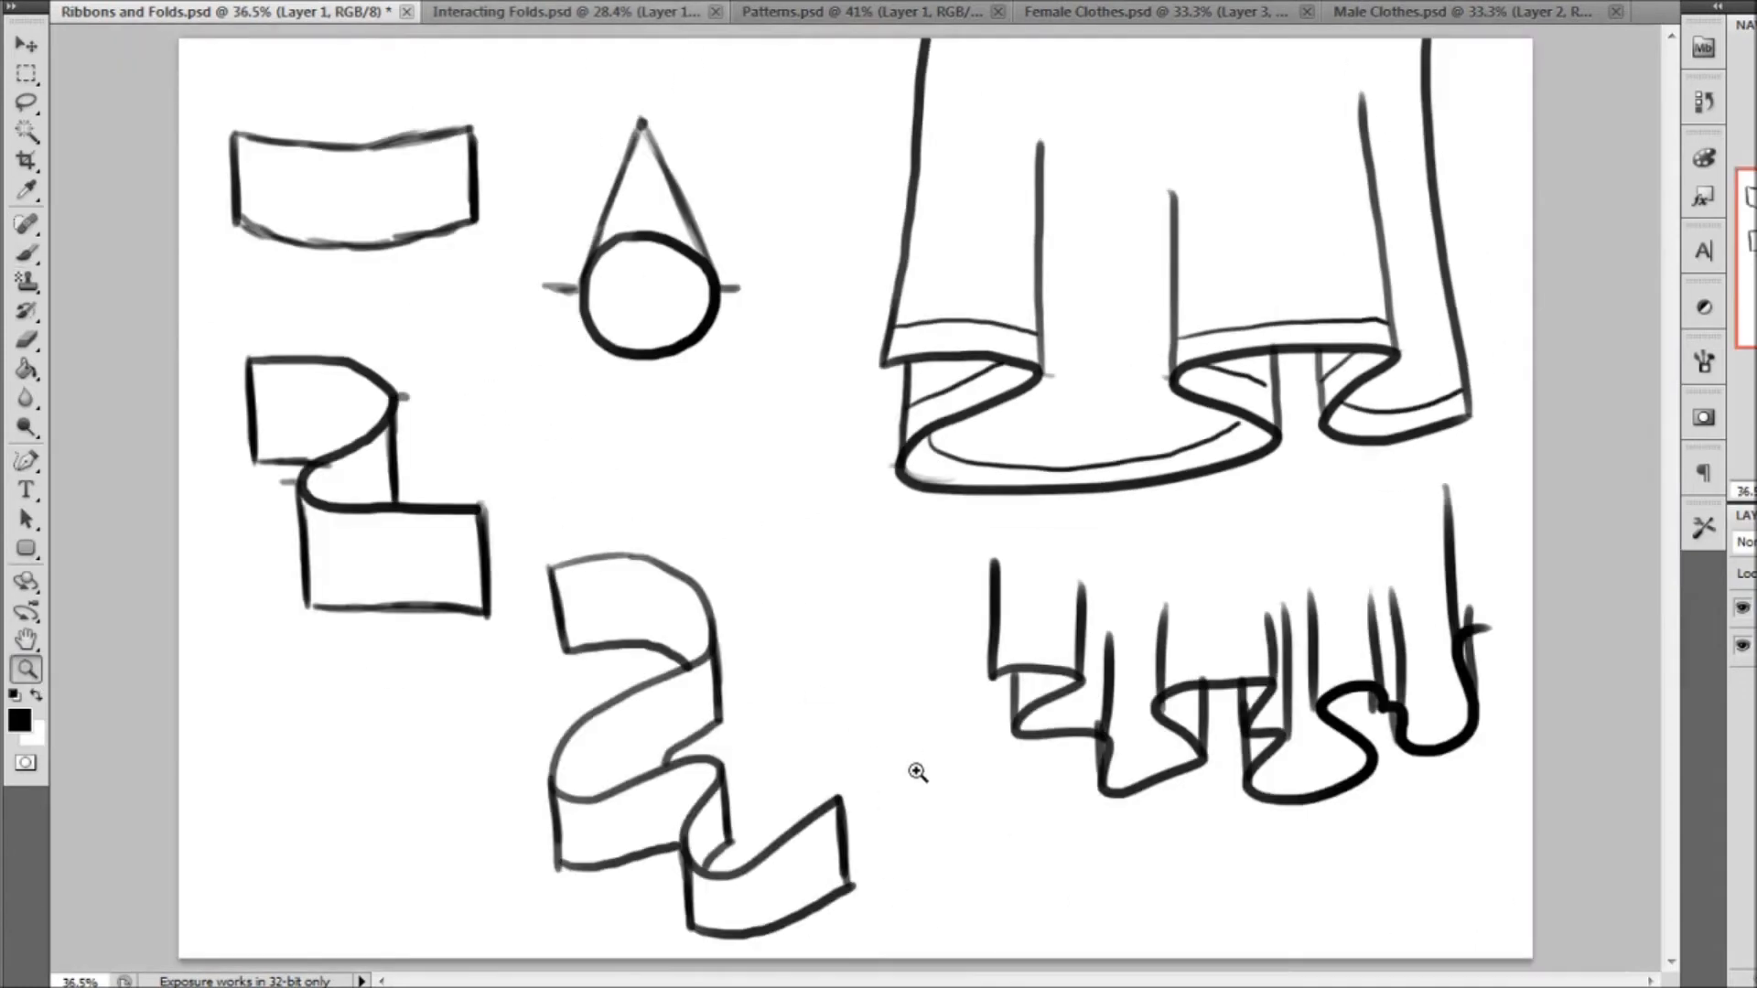
Return to the Patterns document and draw a faint sagging line across the shirt's chest
{"action": "left_click", "coordinate": [830, 16]}
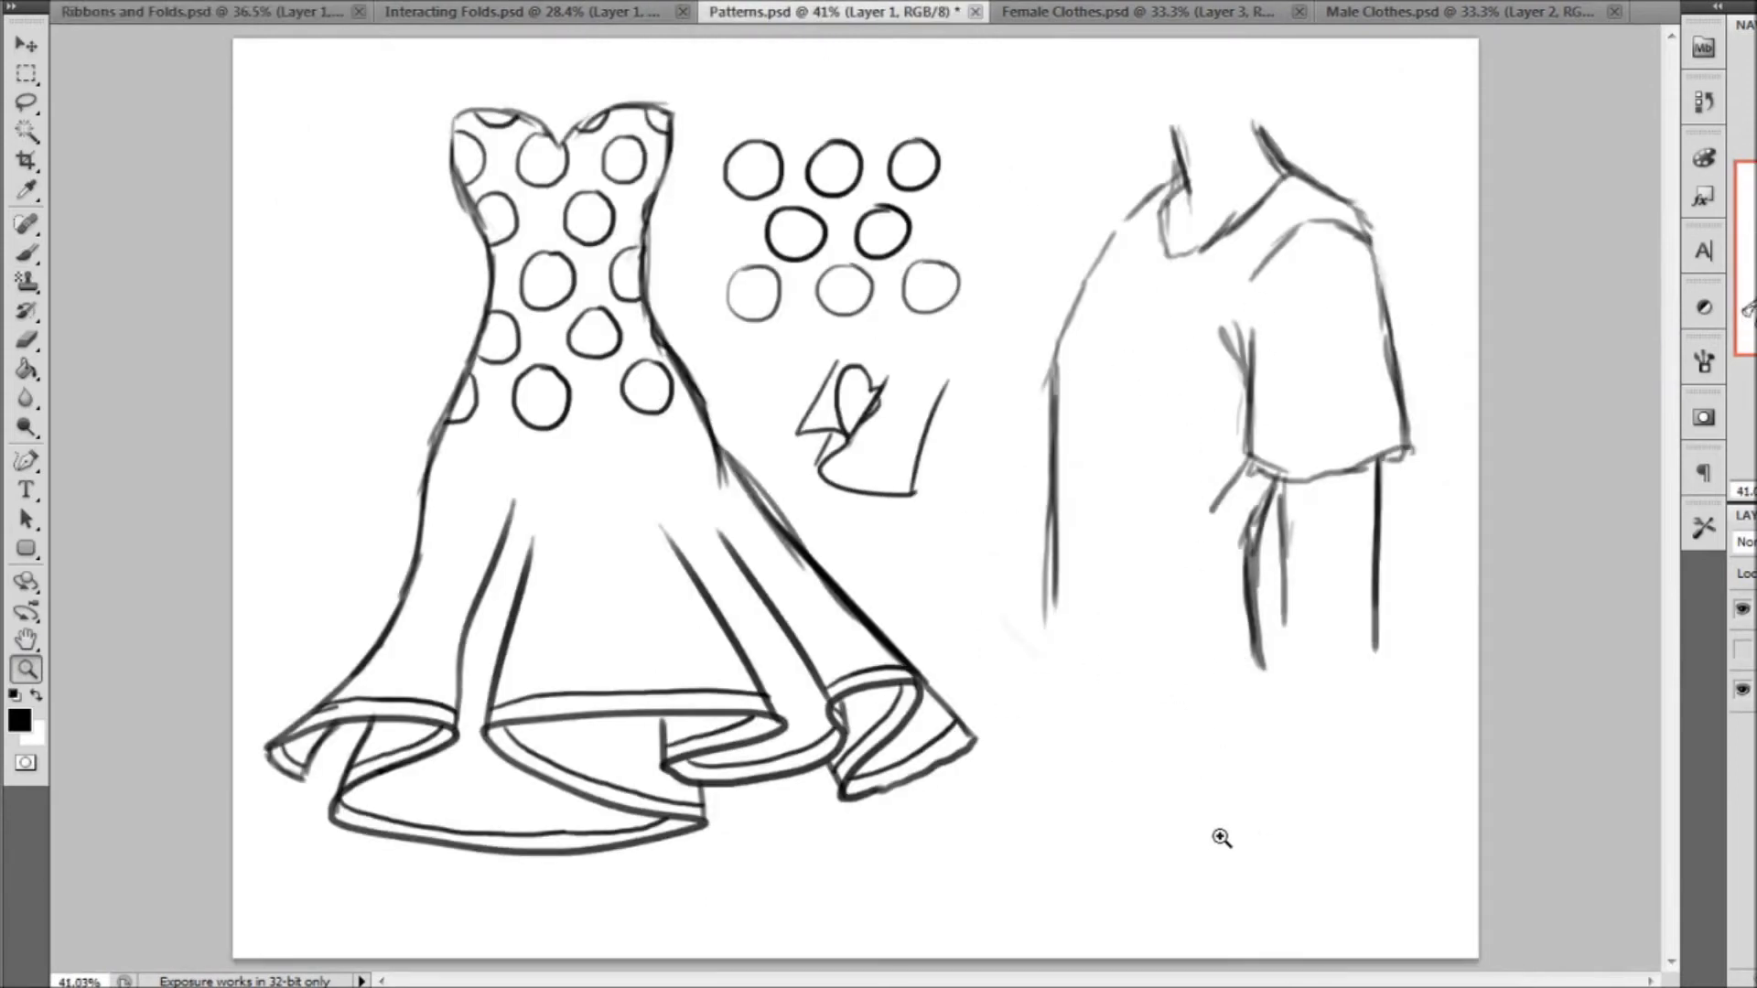
{"action": "left_click", "coordinate": [27, 254]}
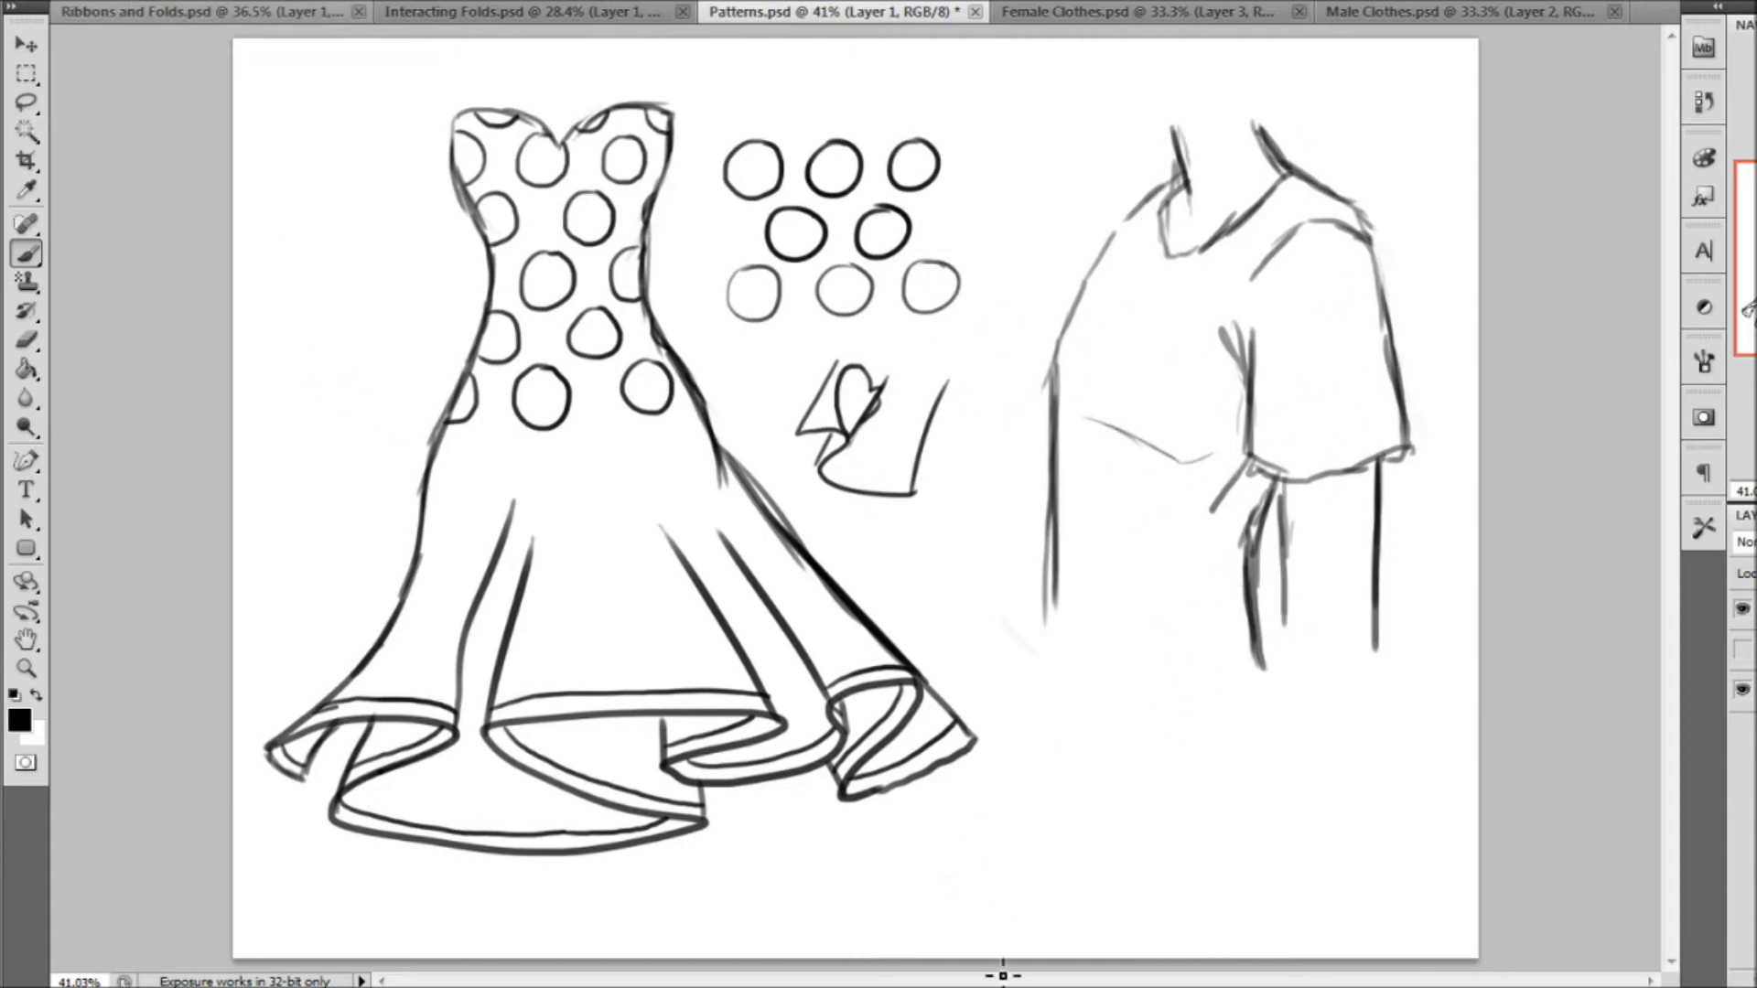
{"action": "right_click", "coordinate": [142, 76]}
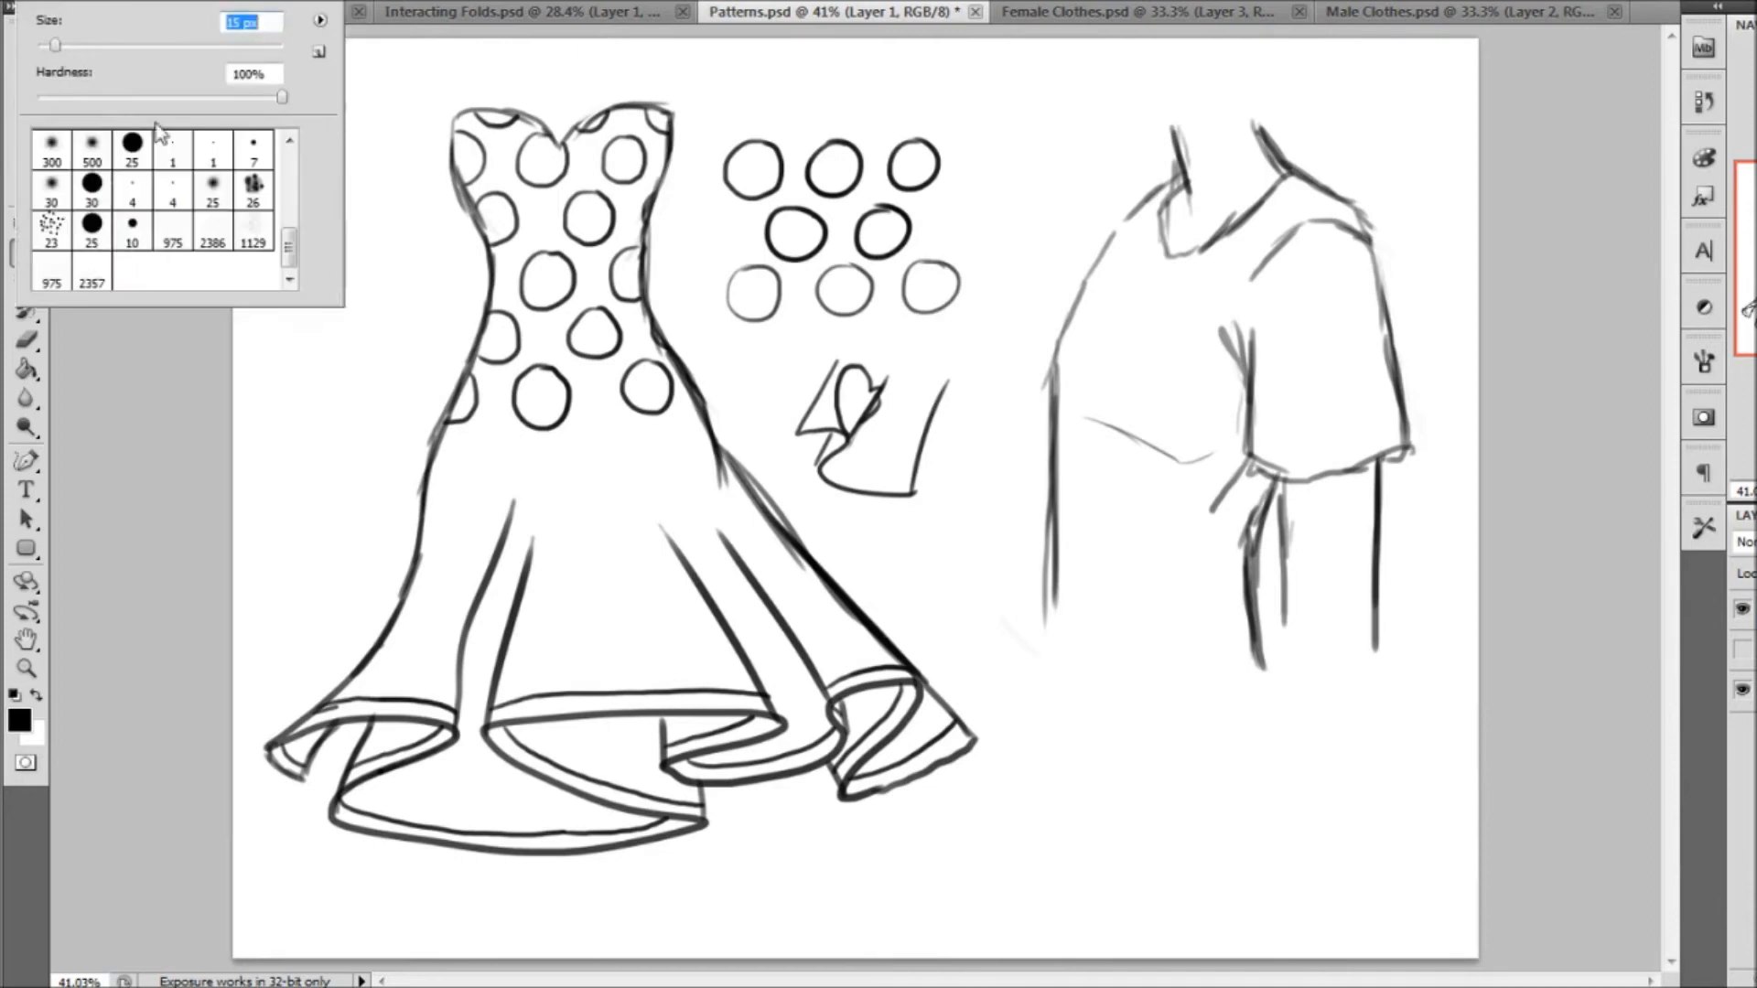
{"action": "left_click_drag", "start_coordinate": [1084, 285], "coordinate": [1397, 286]}
{"action": "left_click_drag", "start_coordinate": [1054, 338], "coordinate": [1313, 341]}
{"action": "key", "text": "ctrl+alt+z"}
{"action": "key", "text": "ctrl+alt+z"}
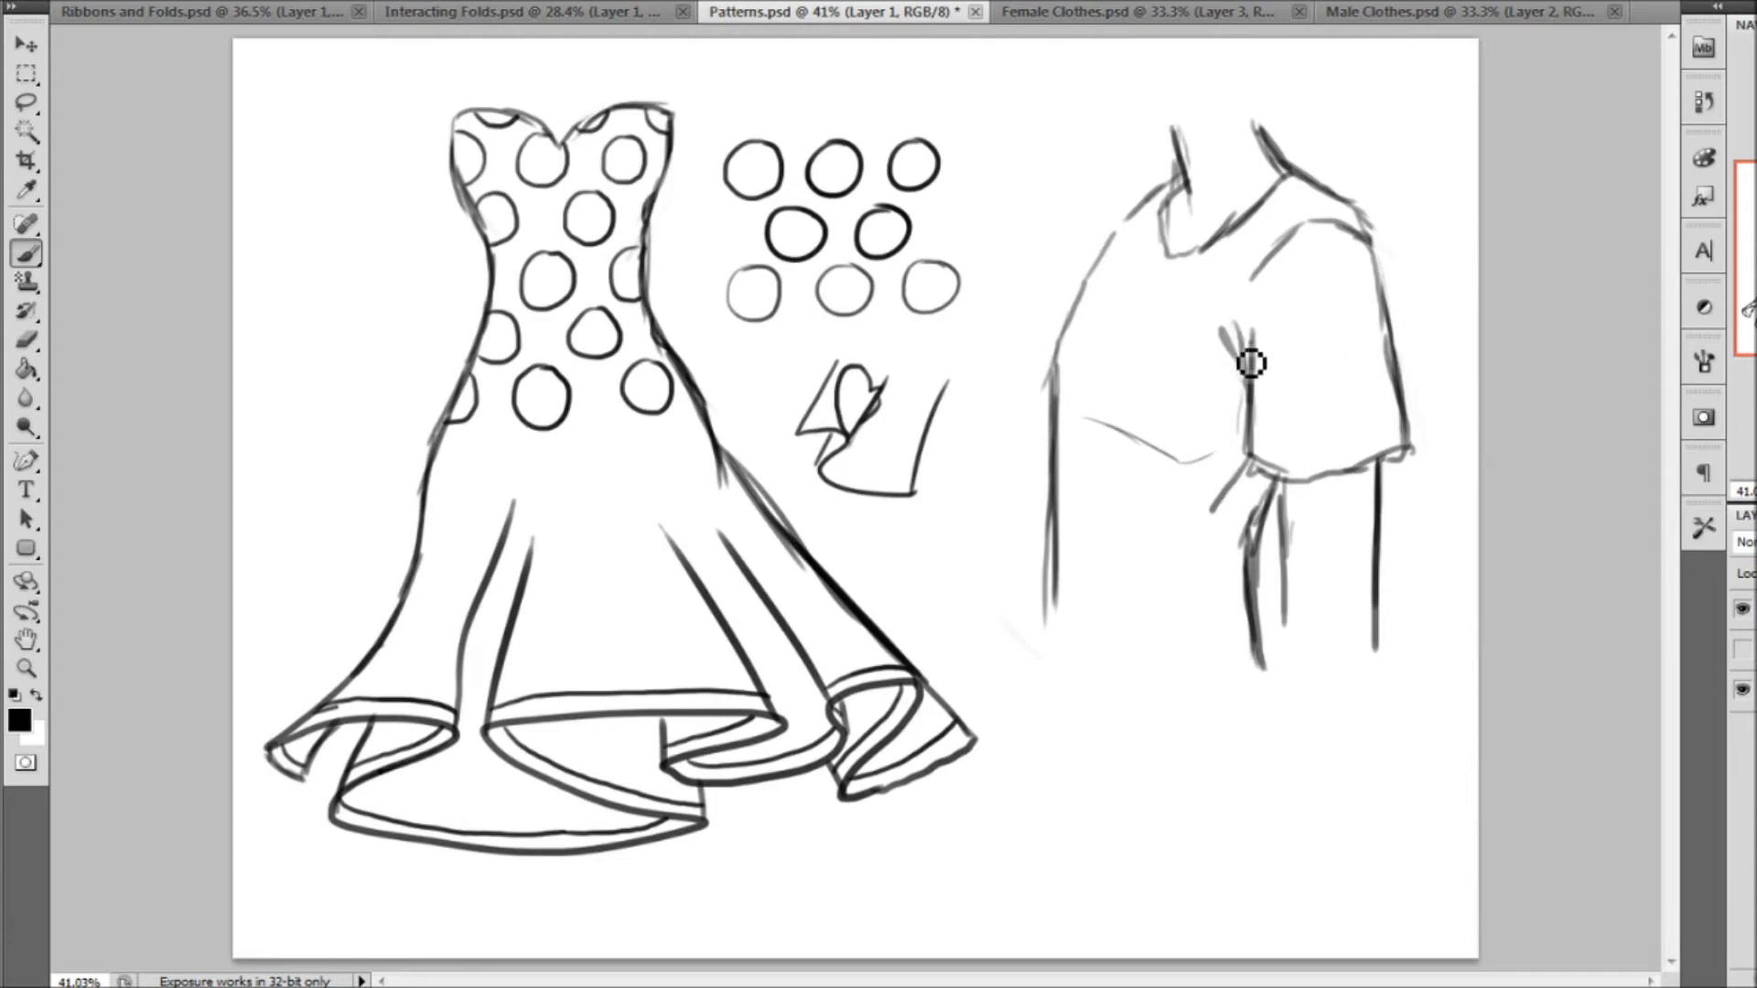
Begin a stripe on the shirt with a short slanted stroke running inward from the far shoulder's outline
{"action": "left_click", "coordinate": [27, 669]}
{"action": "left_click_drag", "start_coordinate": [1489, 606], "coordinate": [1476, 734]}
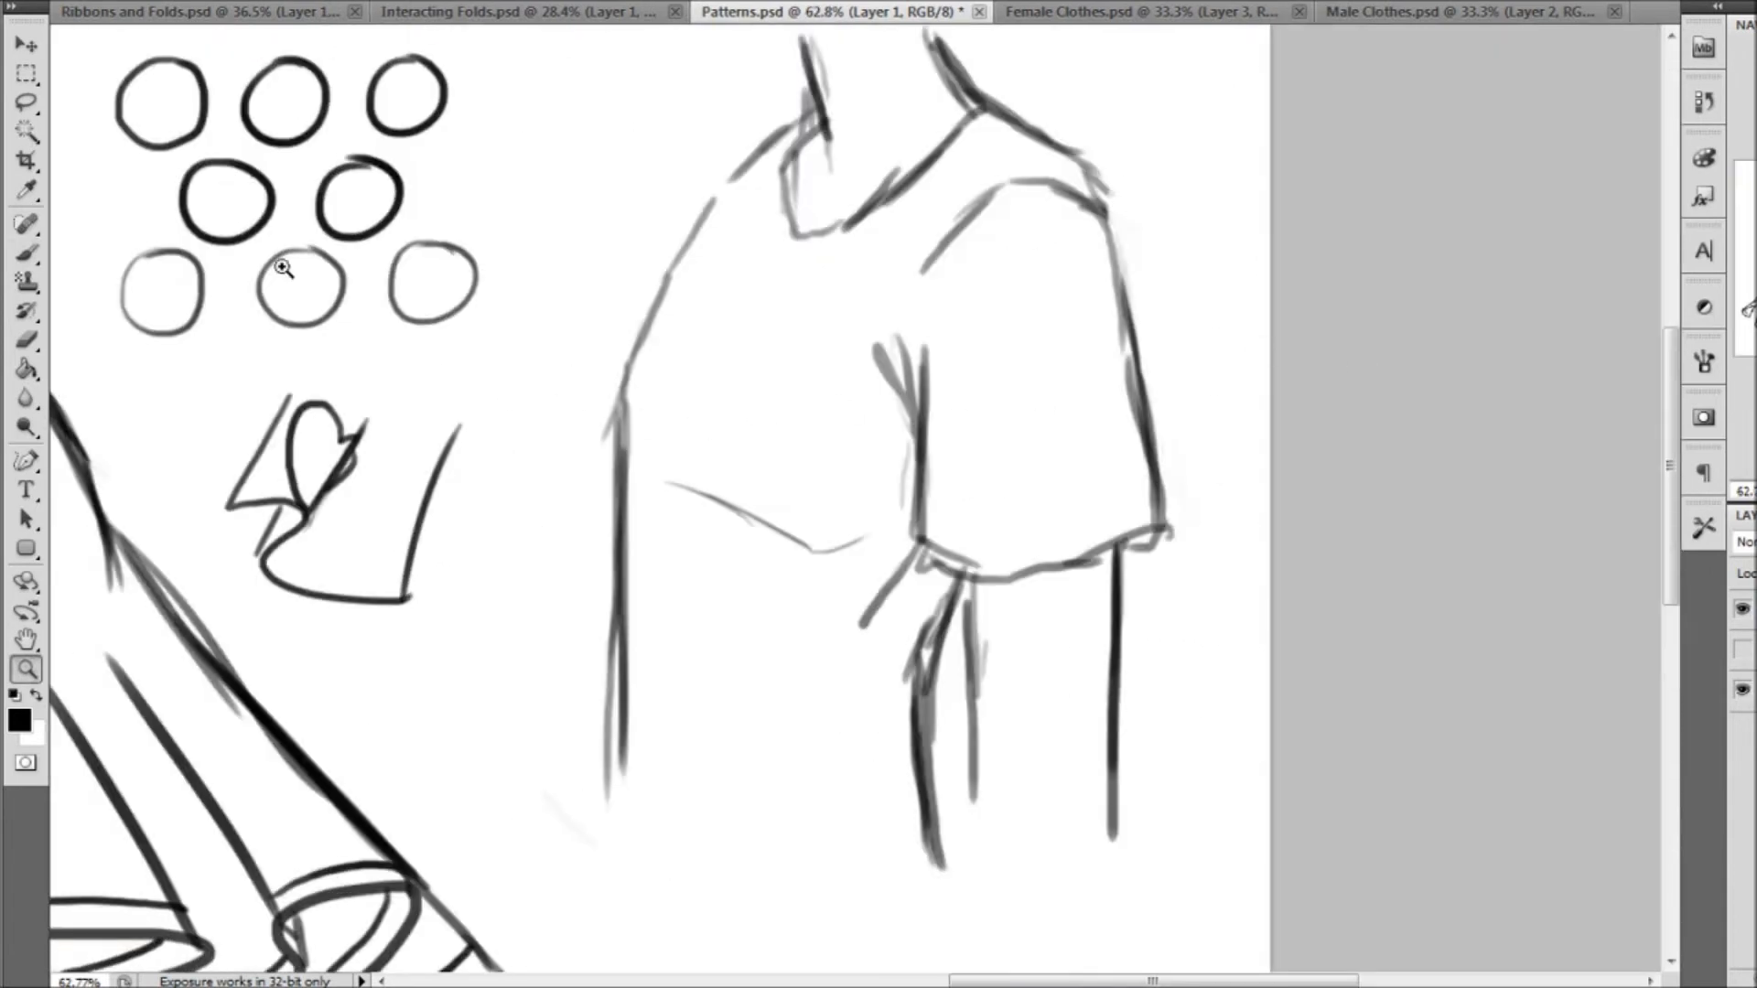
{"action": "left_click", "coordinate": [26, 254]}
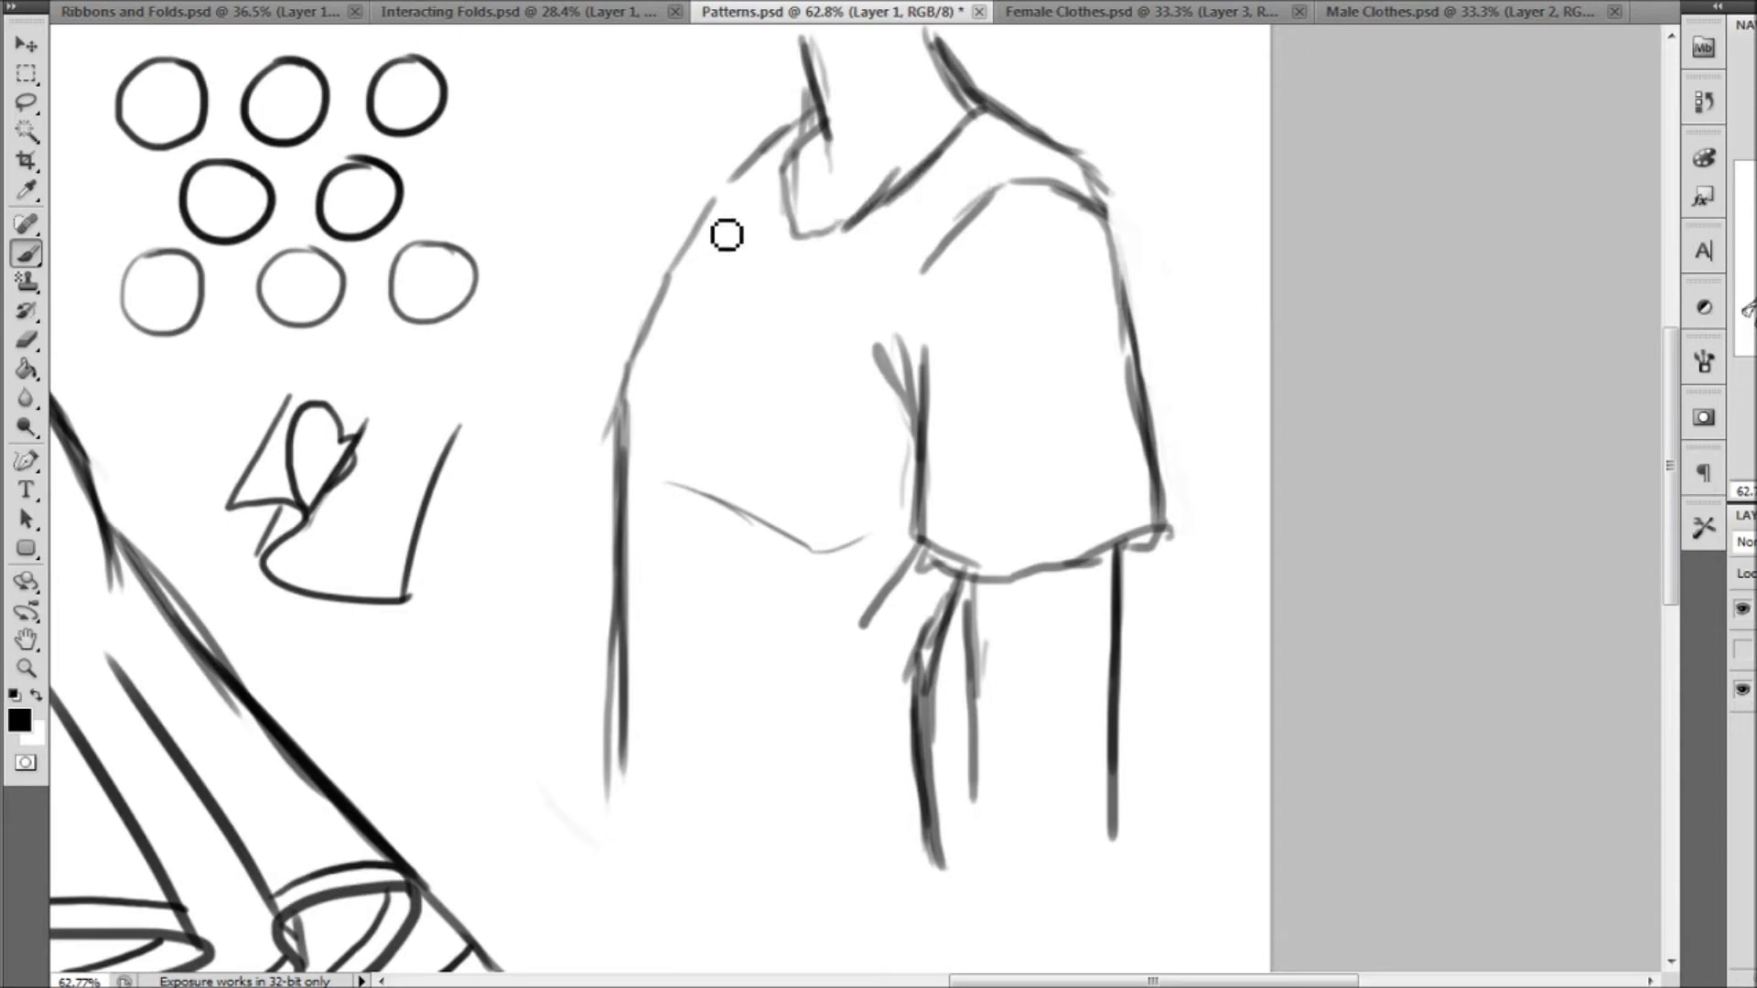
{"action": "left_click_drag", "start_coordinate": [713, 207], "coordinate": [766, 256]}
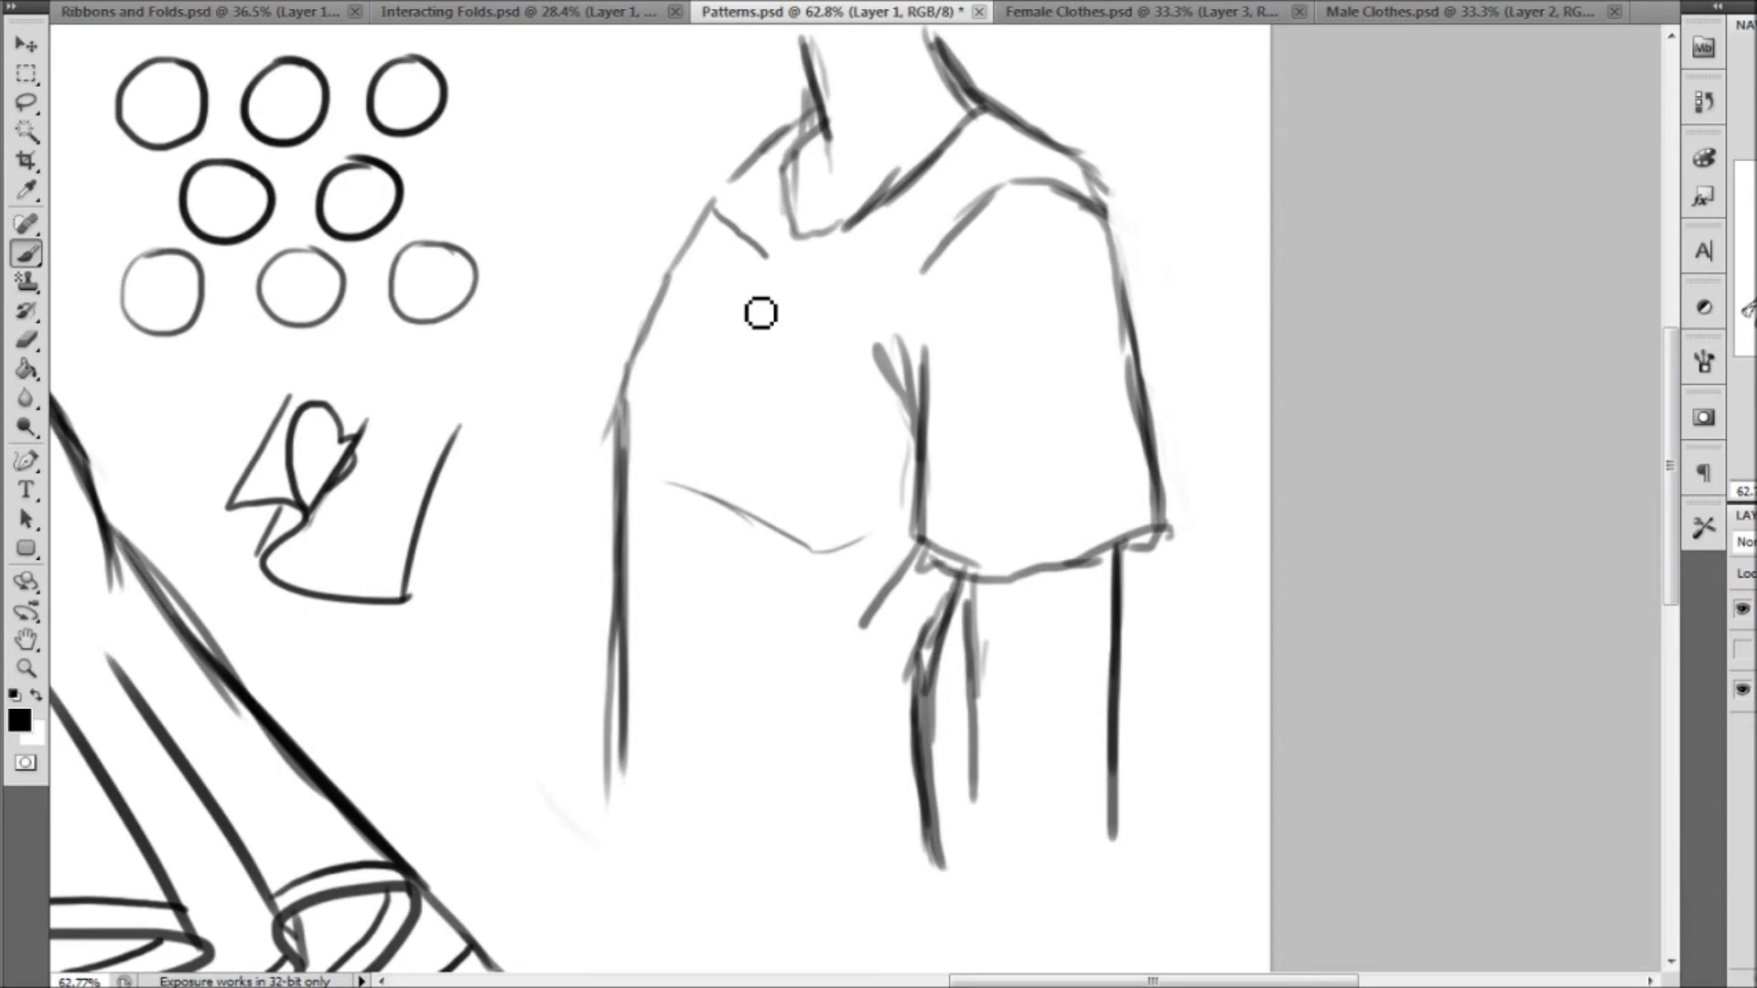
Draw curved stripes across the shirt's chest and sleeve, sagging with the body's form and breaking at the armpit fold
{"action": "mouse_move", "coordinate": [771, 262]}
{"action": "left_mouse_down"}
{"action": "mouse_move", "coordinate": [806, 282]}
{"action": "mouse_move", "coordinate": [935, 280]}
{"action": "left_mouse_up"}
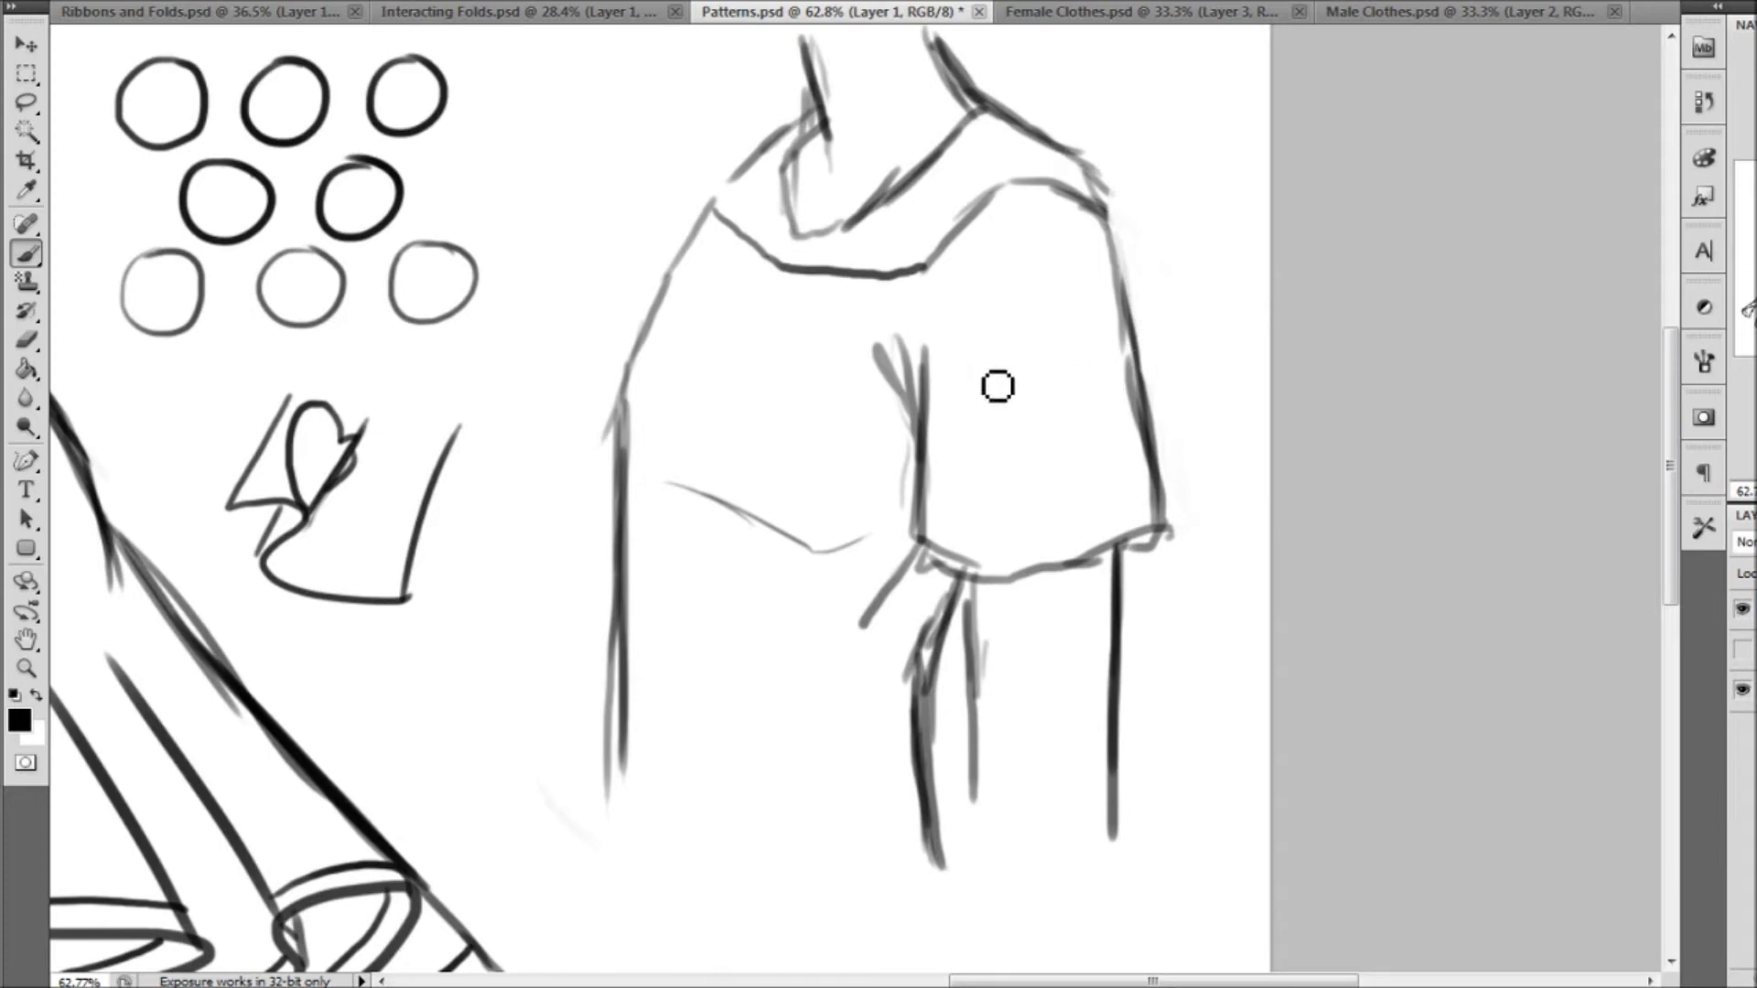
{"action": "mouse_move", "coordinate": [926, 268]}
{"action": "left_mouse_down"}
{"action": "mouse_move", "coordinate": [1015, 290]}
{"action": "mouse_move", "coordinate": [1106, 271]}
{"action": "mouse_move", "coordinate": [1116, 249]}
{"action": "left_mouse_up"}
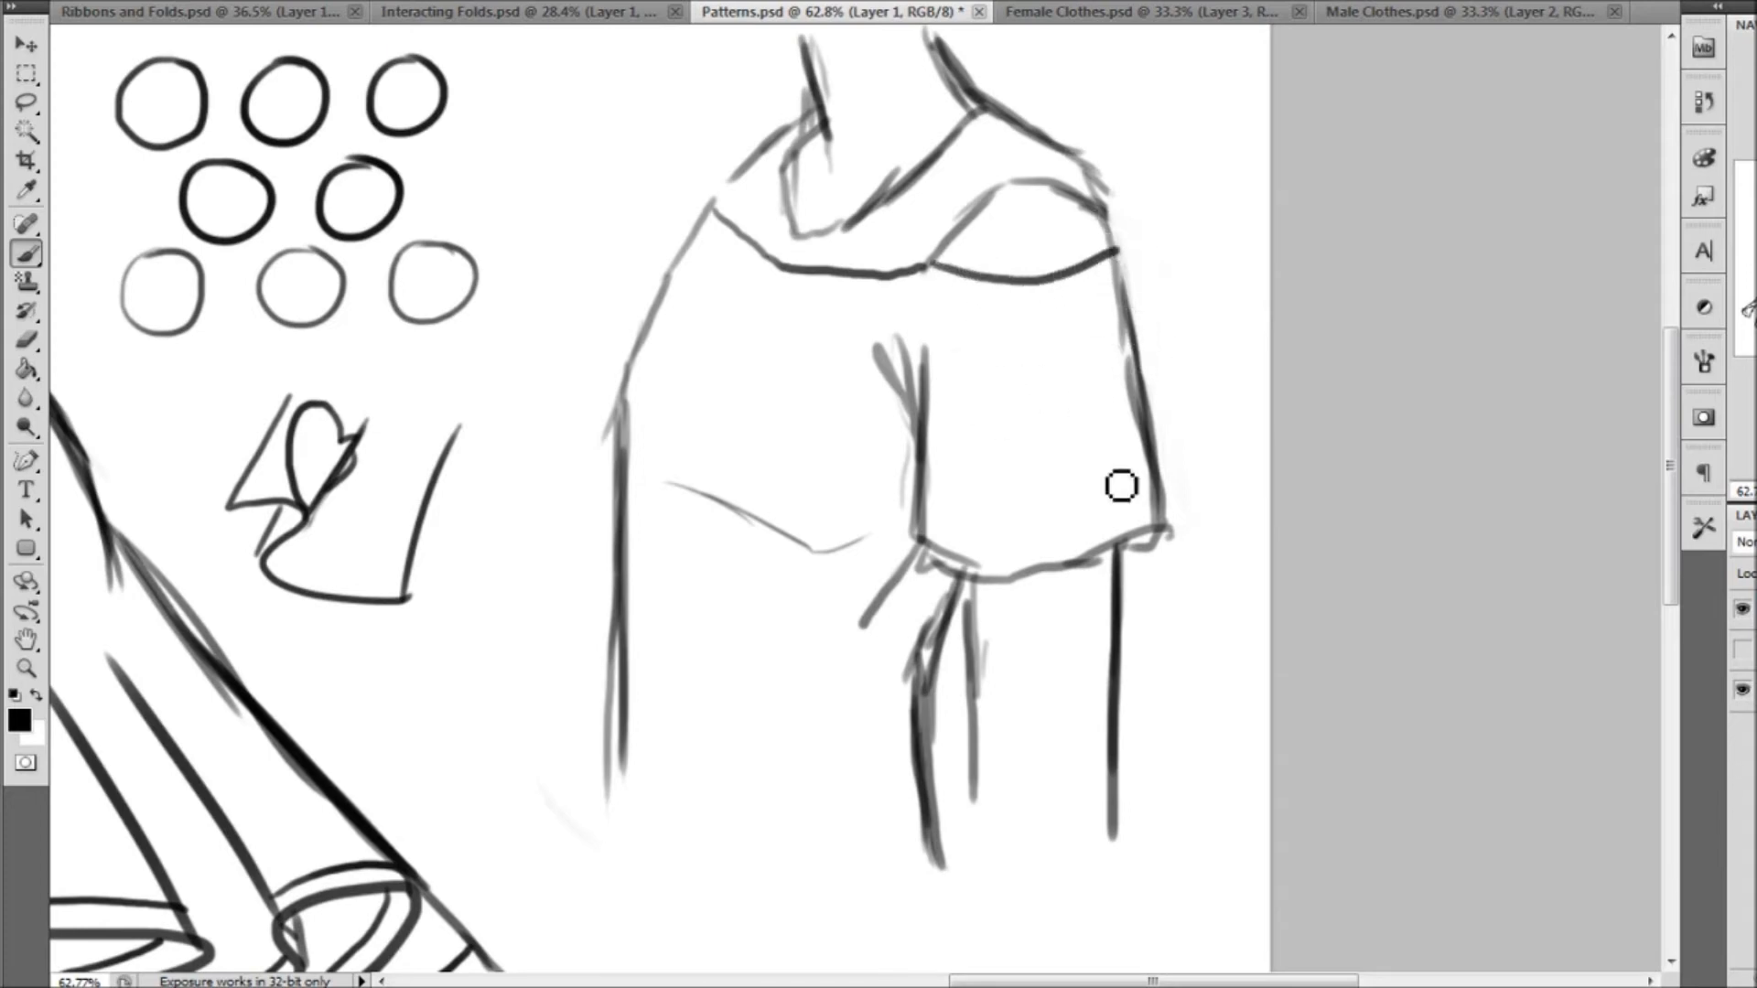
{"action": "mouse_move", "coordinate": [678, 276]}
{"action": "left_mouse_down"}
{"action": "mouse_move", "coordinate": [769, 354]}
{"action": "mouse_move", "coordinate": [876, 355]}
{"action": "left_mouse_up"}
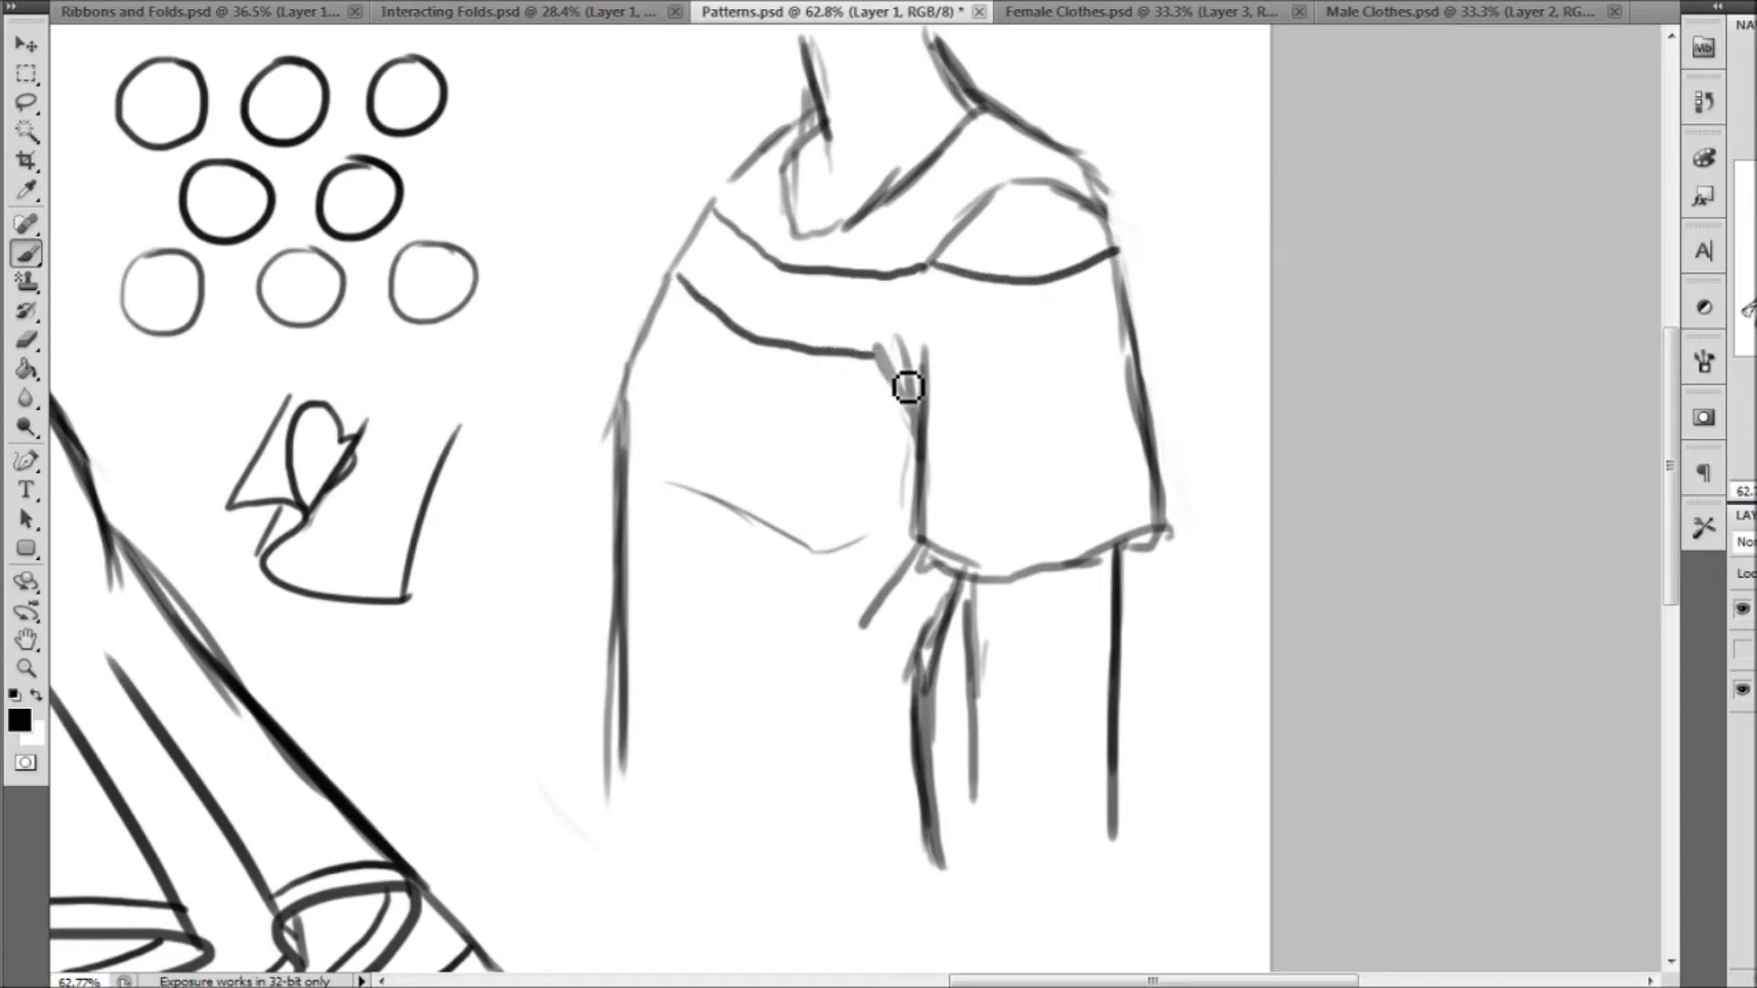
{"action": "mouse_move", "coordinate": [879, 353]}
{"action": "left_mouse_down"}
{"action": "mouse_move", "coordinate": [1055, 357]}
{"action": "mouse_move", "coordinate": [1118, 339]}
{"action": "left_mouse_up"}
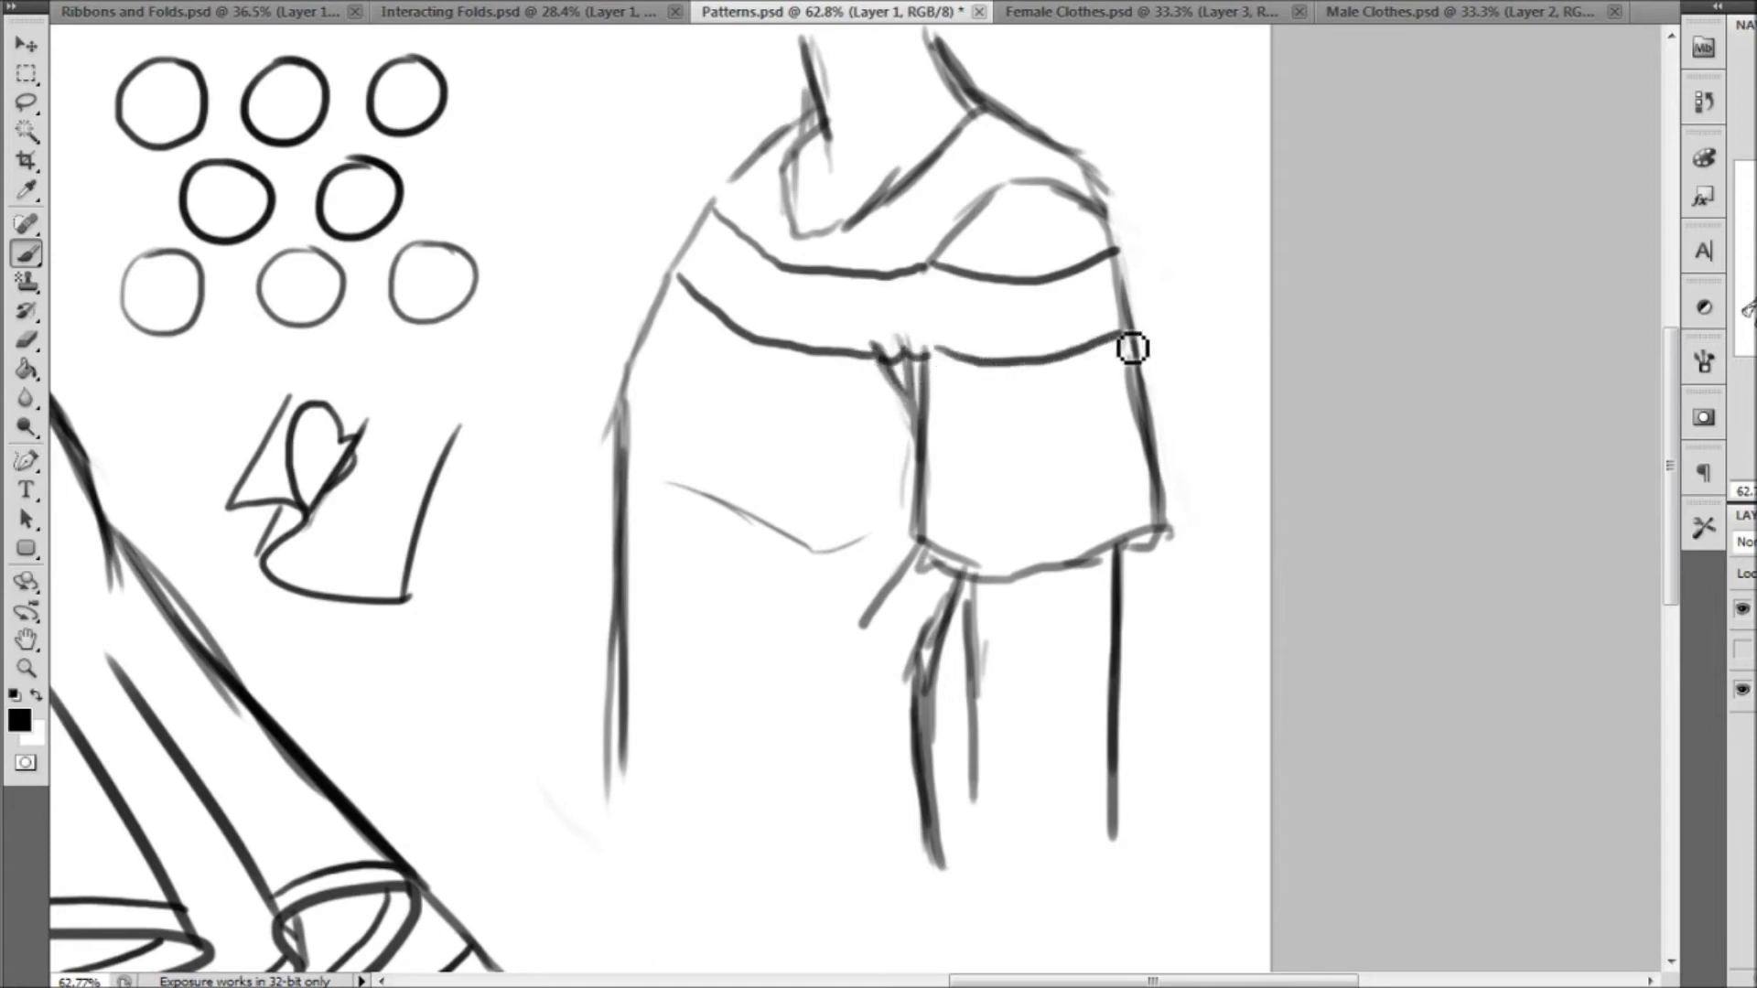
{"action": "mouse_move", "coordinate": [640, 350]}
{"action": "left_mouse_down"}
{"action": "mouse_move", "coordinate": [724, 439]}
{"action": "mouse_move", "coordinate": [836, 472]}
{"action": "mouse_move", "coordinate": [931, 484]}
{"action": "mouse_move", "coordinate": [1148, 414]}
{"action": "left_mouse_up"}
{"action": "mouse_move", "coordinate": [926, 495]}
{"action": "left_mouse_down"}
{"action": "mouse_move", "coordinate": [1022, 516]}
{"action": "mouse_move", "coordinate": [1149, 494]}
{"action": "left_mouse_up"}
{"action": "mouse_move", "coordinate": [624, 446]}
{"action": "left_mouse_down"}
{"action": "mouse_move", "coordinate": [658, 487]}
{"action": "mouse_move", "coordinate": [823, 568]}
{"action": "mouse_move", "coordinate": [909, 561]}
{"action": "mouse_move", "coordinate": [917, 543]}
{"action": "mouse_move", "coordinate": [1052, 556]}
{"action": "mouse_move", "coordinate": [1169, 523]}
{"action": "left_mouse_up"}
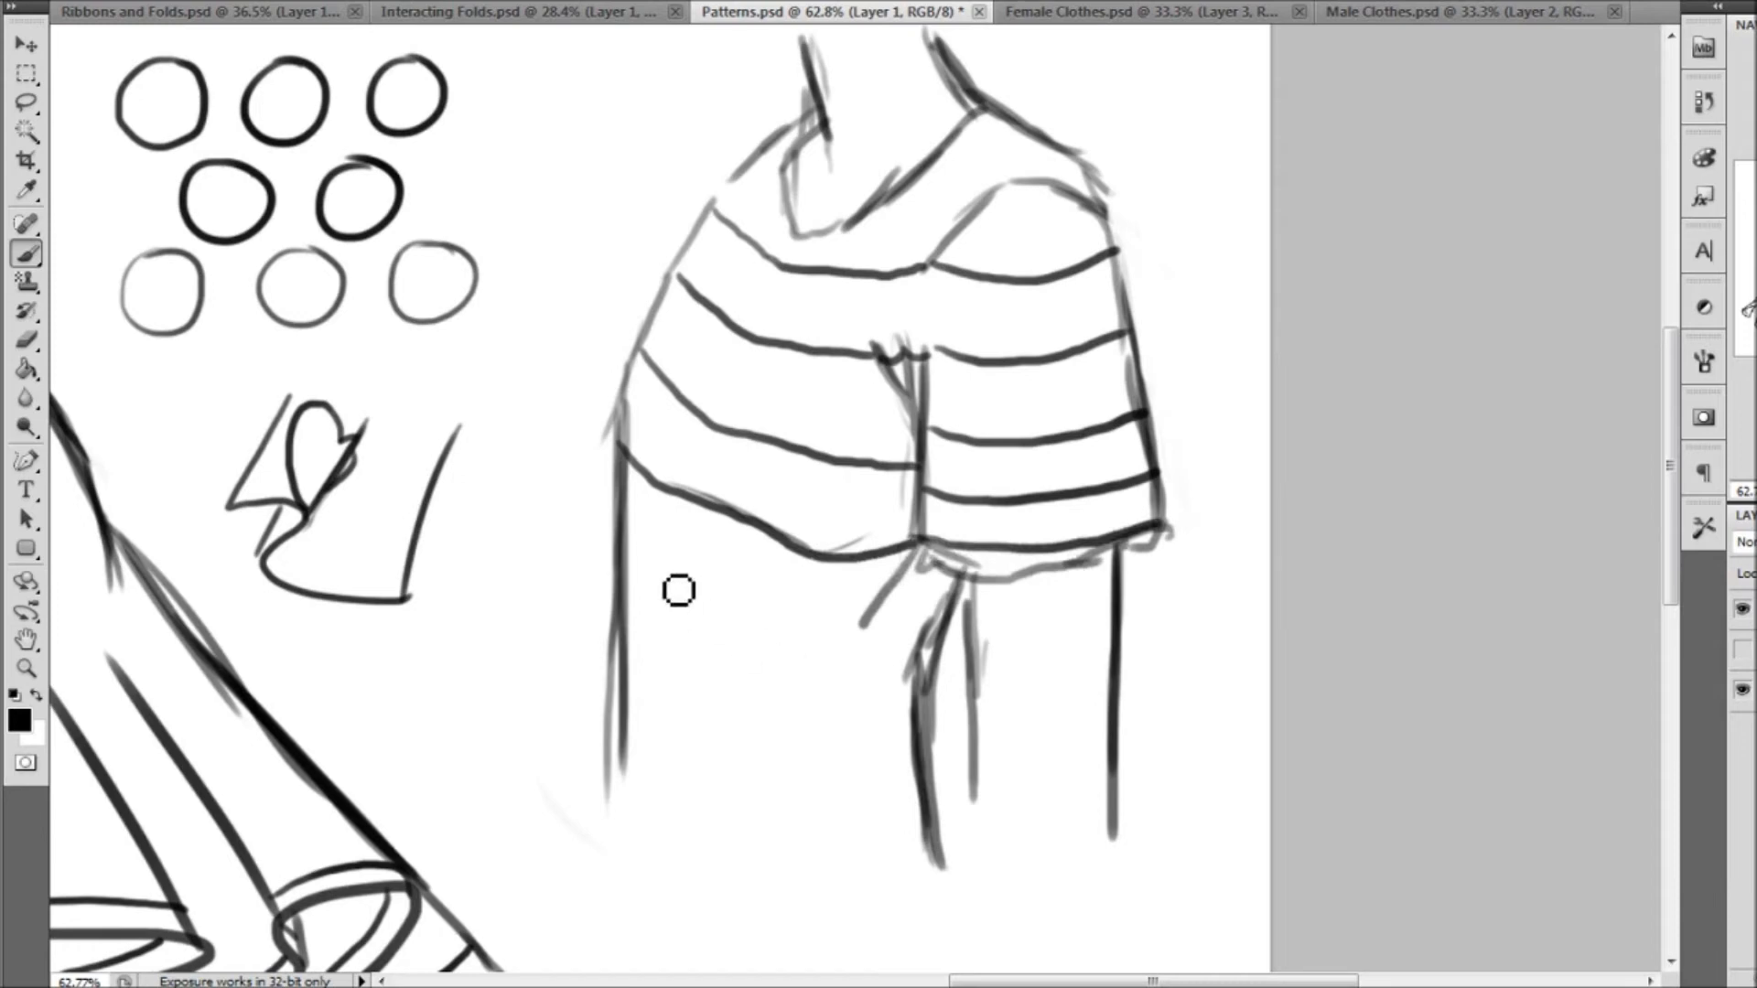
Continue the curved stripes down the shirt's torso below the sleeve and add short ones across the shoulder beside the collar
{"action": "mouse_move", "coordinate": [626, 540]}
{"action": "left_mouse_down"}
{"action": "mouse_move", "coordinate": [737, 619]}
{"action": "mouse_move", "coordinate": [895, 641]}
{"action": "mouse_move", "coordinate": [948, 628]}
{"action": "left_mouse_up"}
{"action": "mouse_move", "coordinate": [618, 659]}
{"action": "left_mouse_down"}
{"action": "mouse_move", "coordinate": [646, 694]}
{"action": "mouse_move", "coordinate": [764, 724]}
{"action": "mouse_move", "coordinate": [920, 727]}
{"action": "left_mouse_up"}
{"action": "mouse_move", "coordinate": [626, 752]}
{"action": "left_mouse_down"}
{"action": "mouse_move", "coordinate": [780, 803]}
{"action": "mouse_move", "coordinate": [919, 797]}
{"action": "left_mouse_up"}
{"action": "mouse_move", "coordinate": [929, 163]}
{"action": "left_mouse_down"}
{"action": "mouse_move", "coordinate": [1017, 200]}
{"action": "mouse_move", "coordinate": [1013, 154]}
{"action": "mouse_move", "coordinate": [1087, 175]}
{"action": "left_mouse_up"}
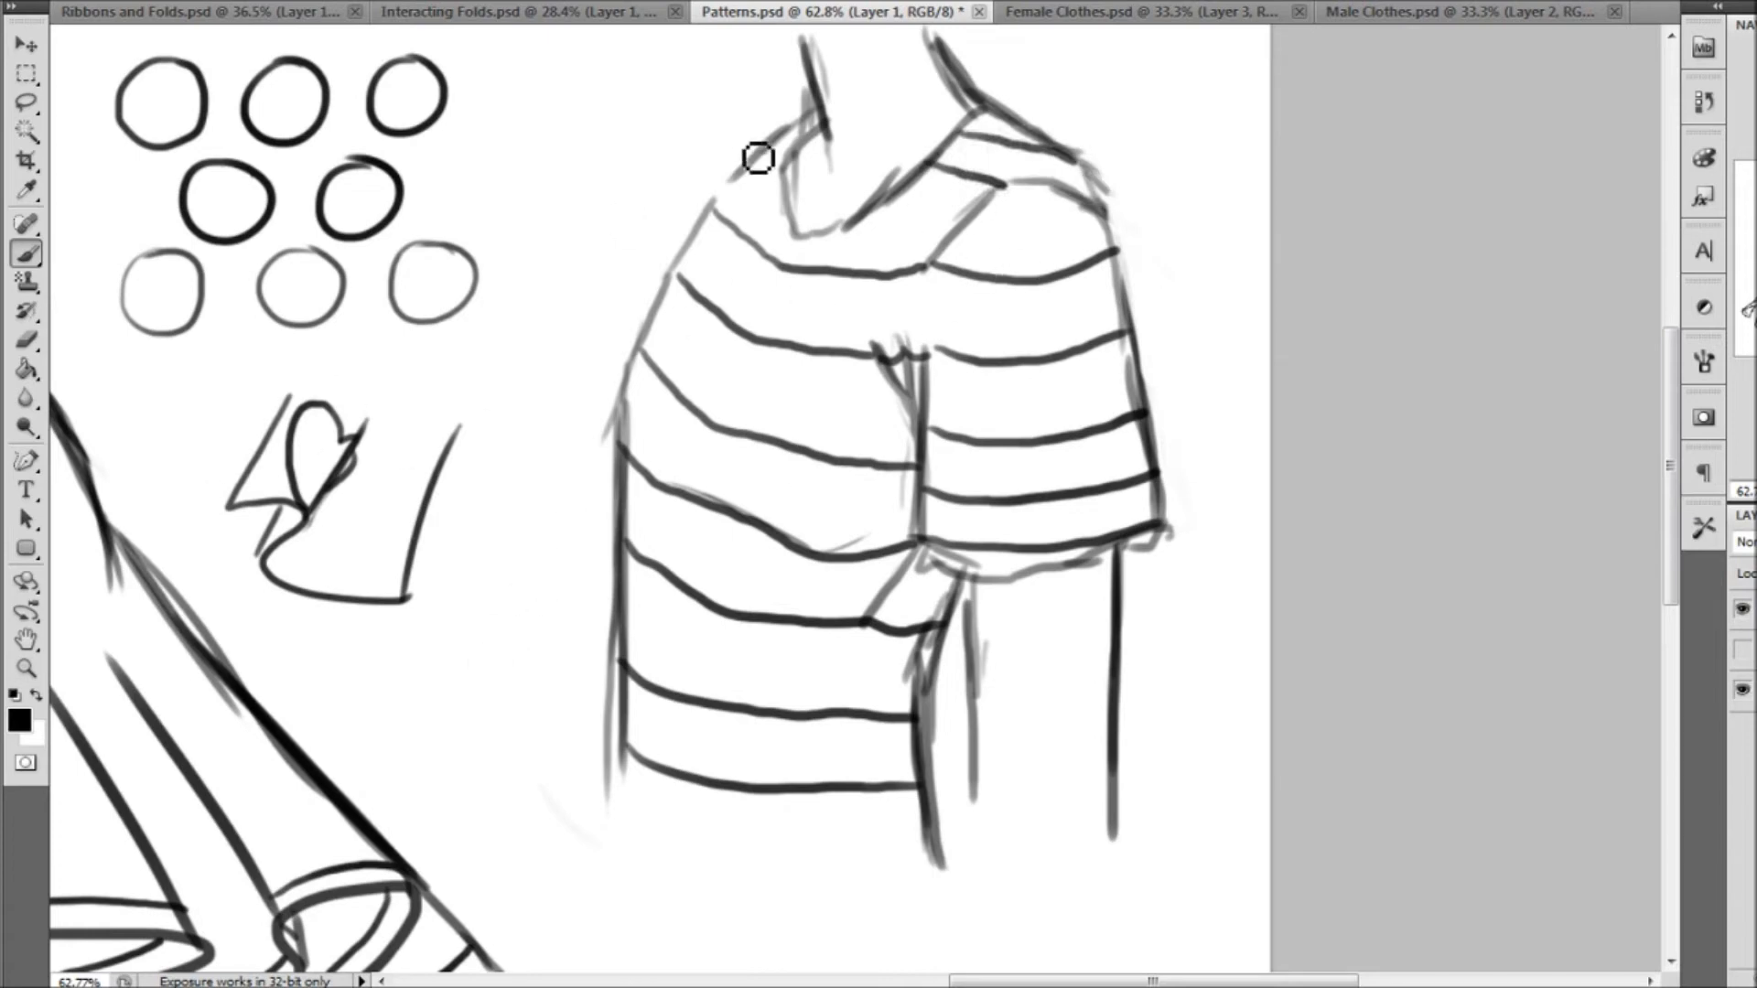
Fit the whole Patterns drawing in view and review the Ribbons and Folds, Interacting Folds, Female Clothes and Male Clothes documents
{"action": "left_click", "coordinate": [30, 672]}
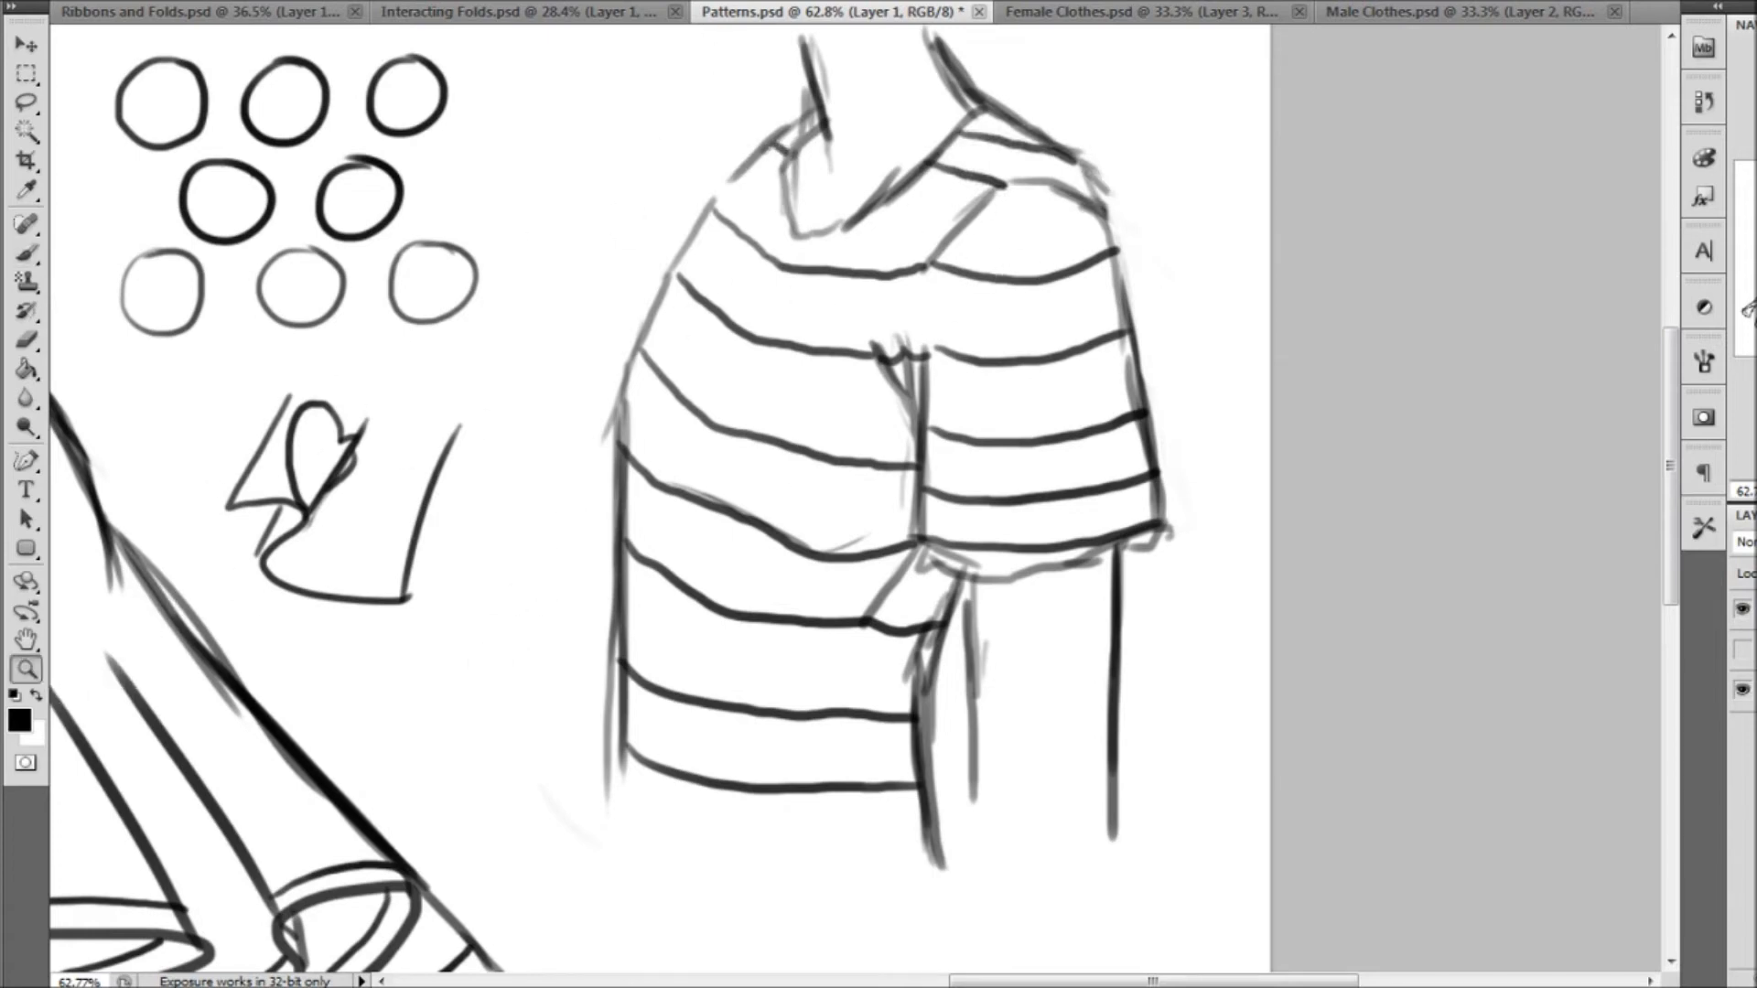
{"action": "key", "text": "ctrl+0"}
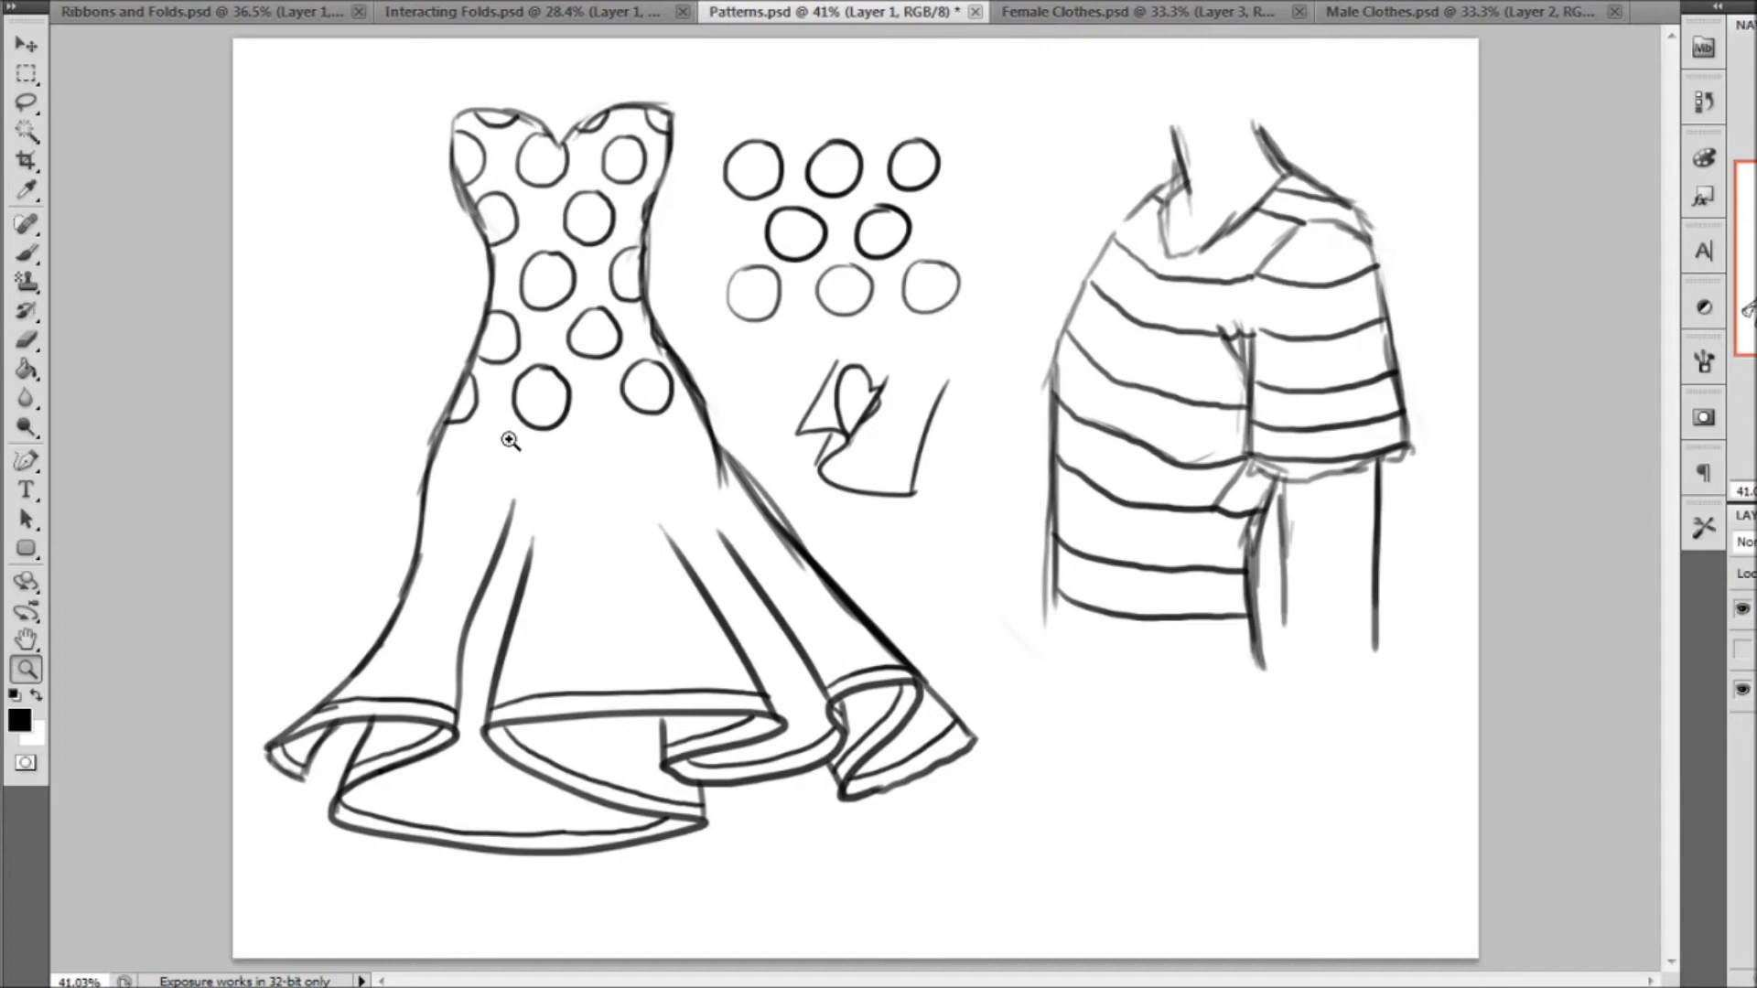
{"action": "left_click", "coordinate": [311, 13]}
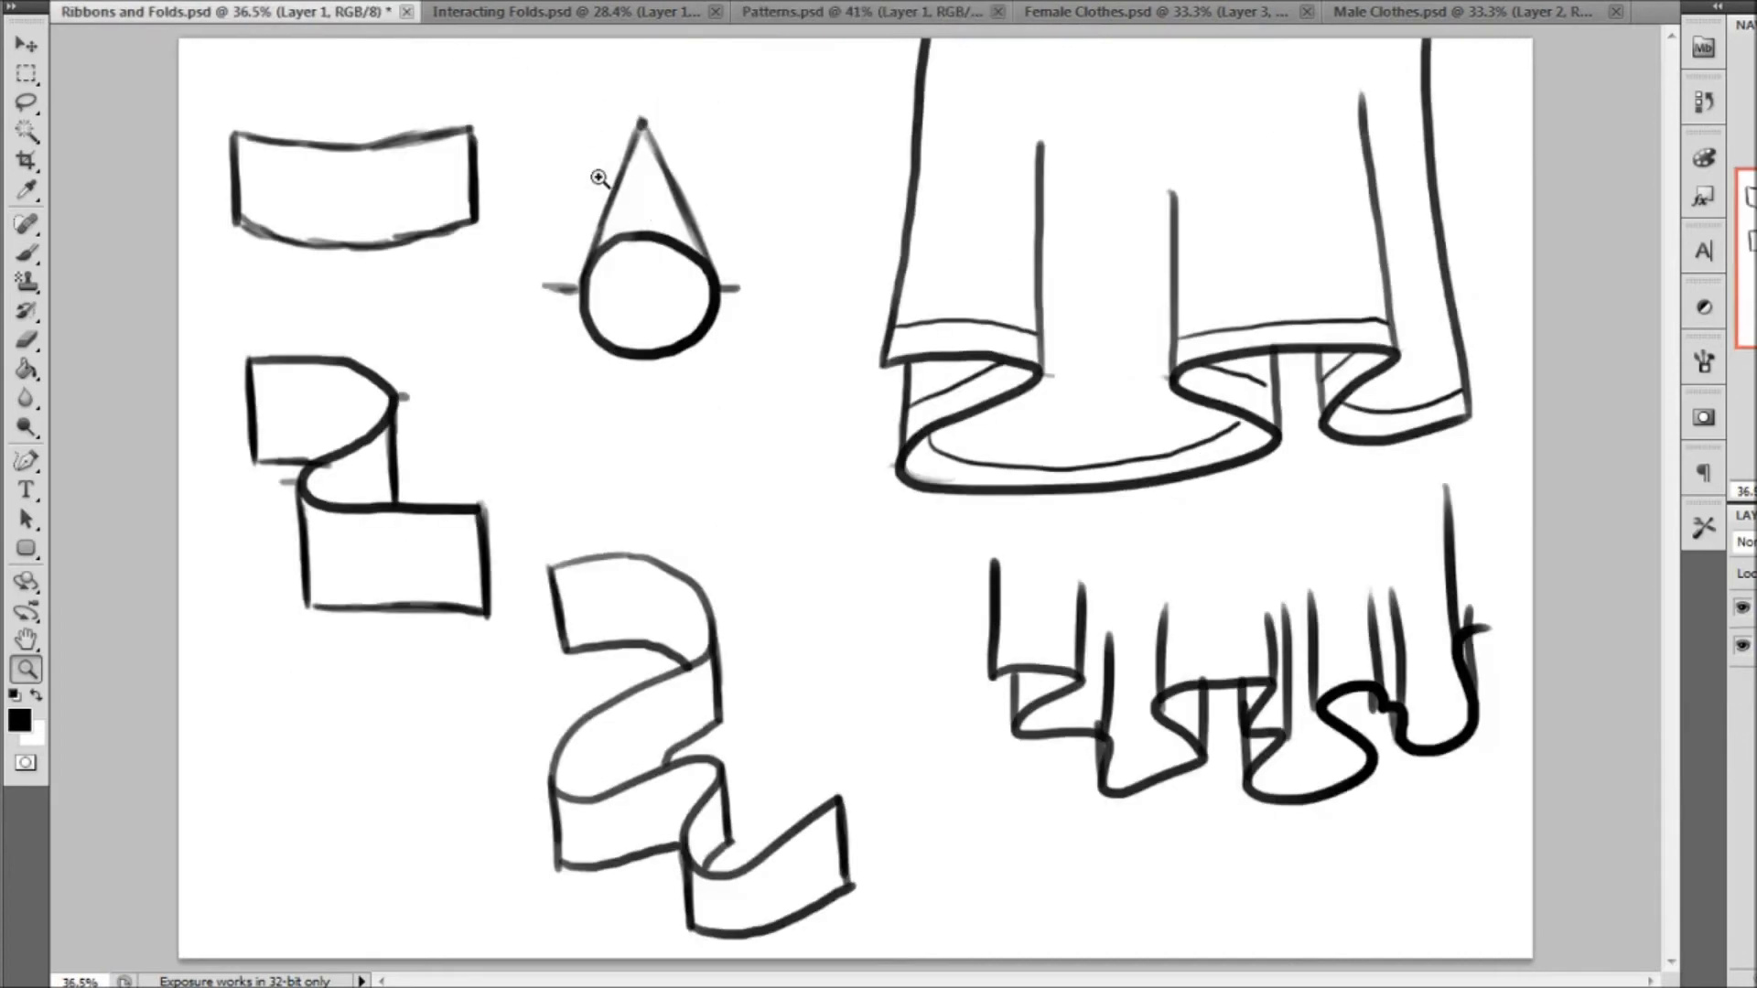
{"action": "left_click", "coordinate": [540, 15]}
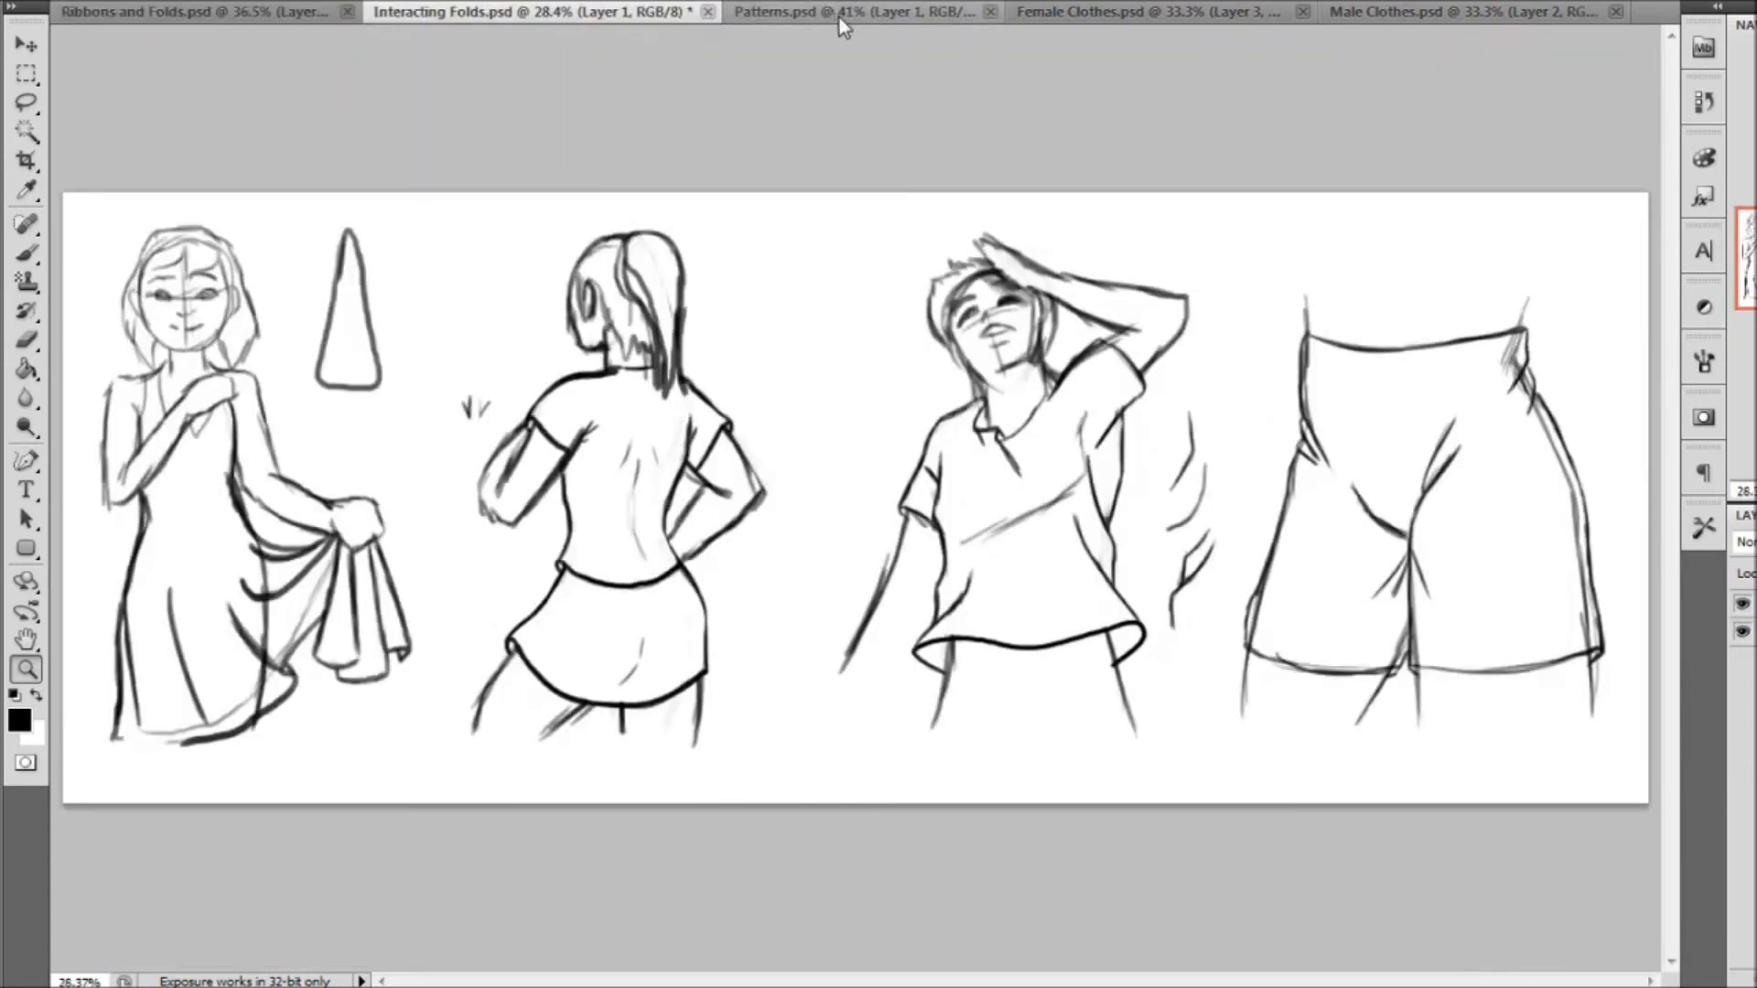
{"action": "left_click", "coordinate": [846, 20]}
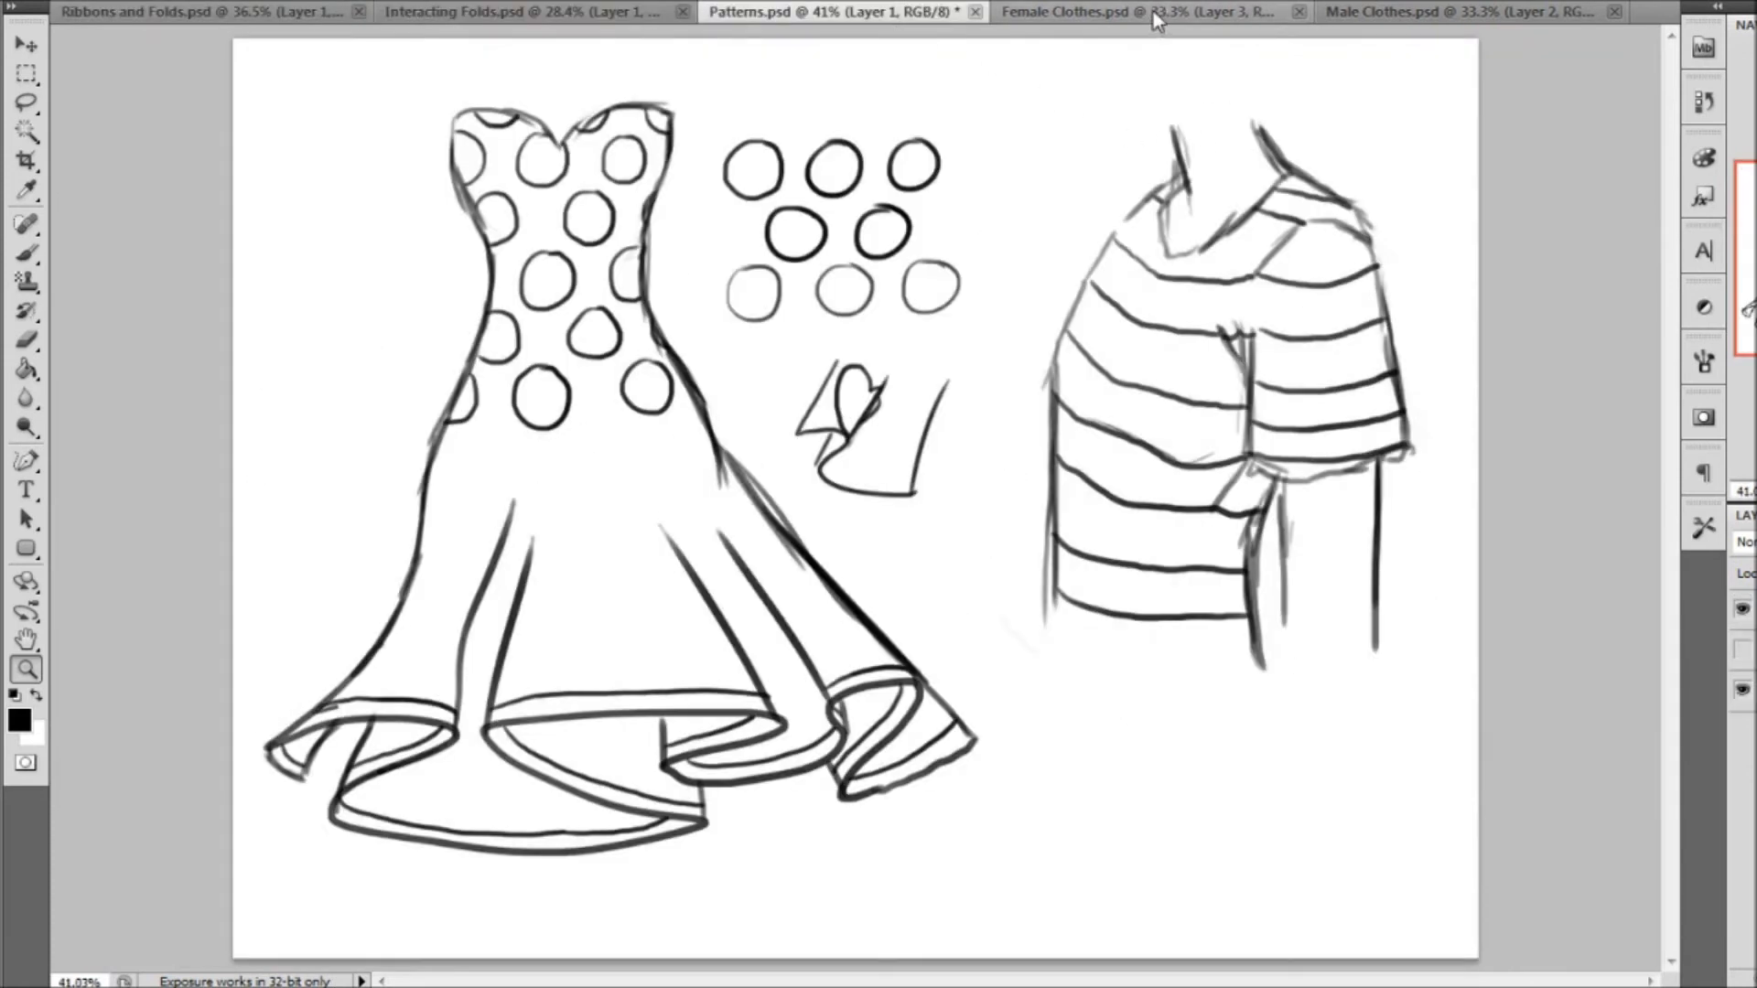
{"action": "left_click", "coordinate": [1155, 17]}
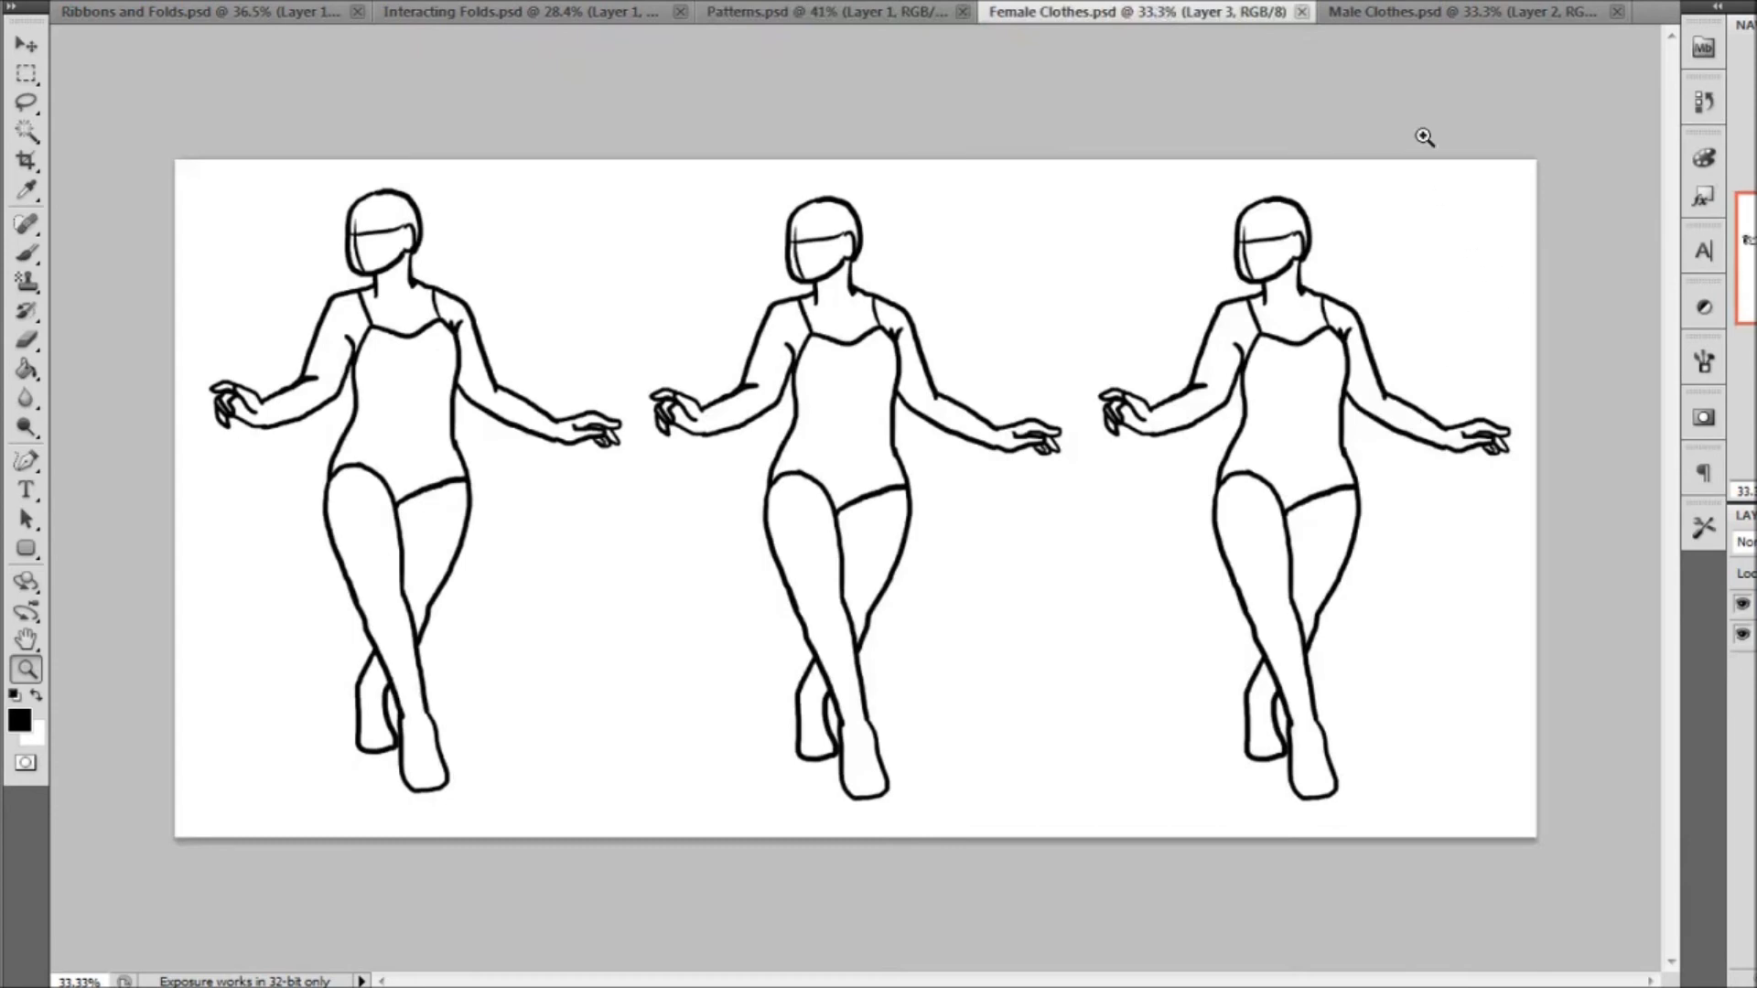
{"action": "left_click", "coordinate": [1389, 12]}
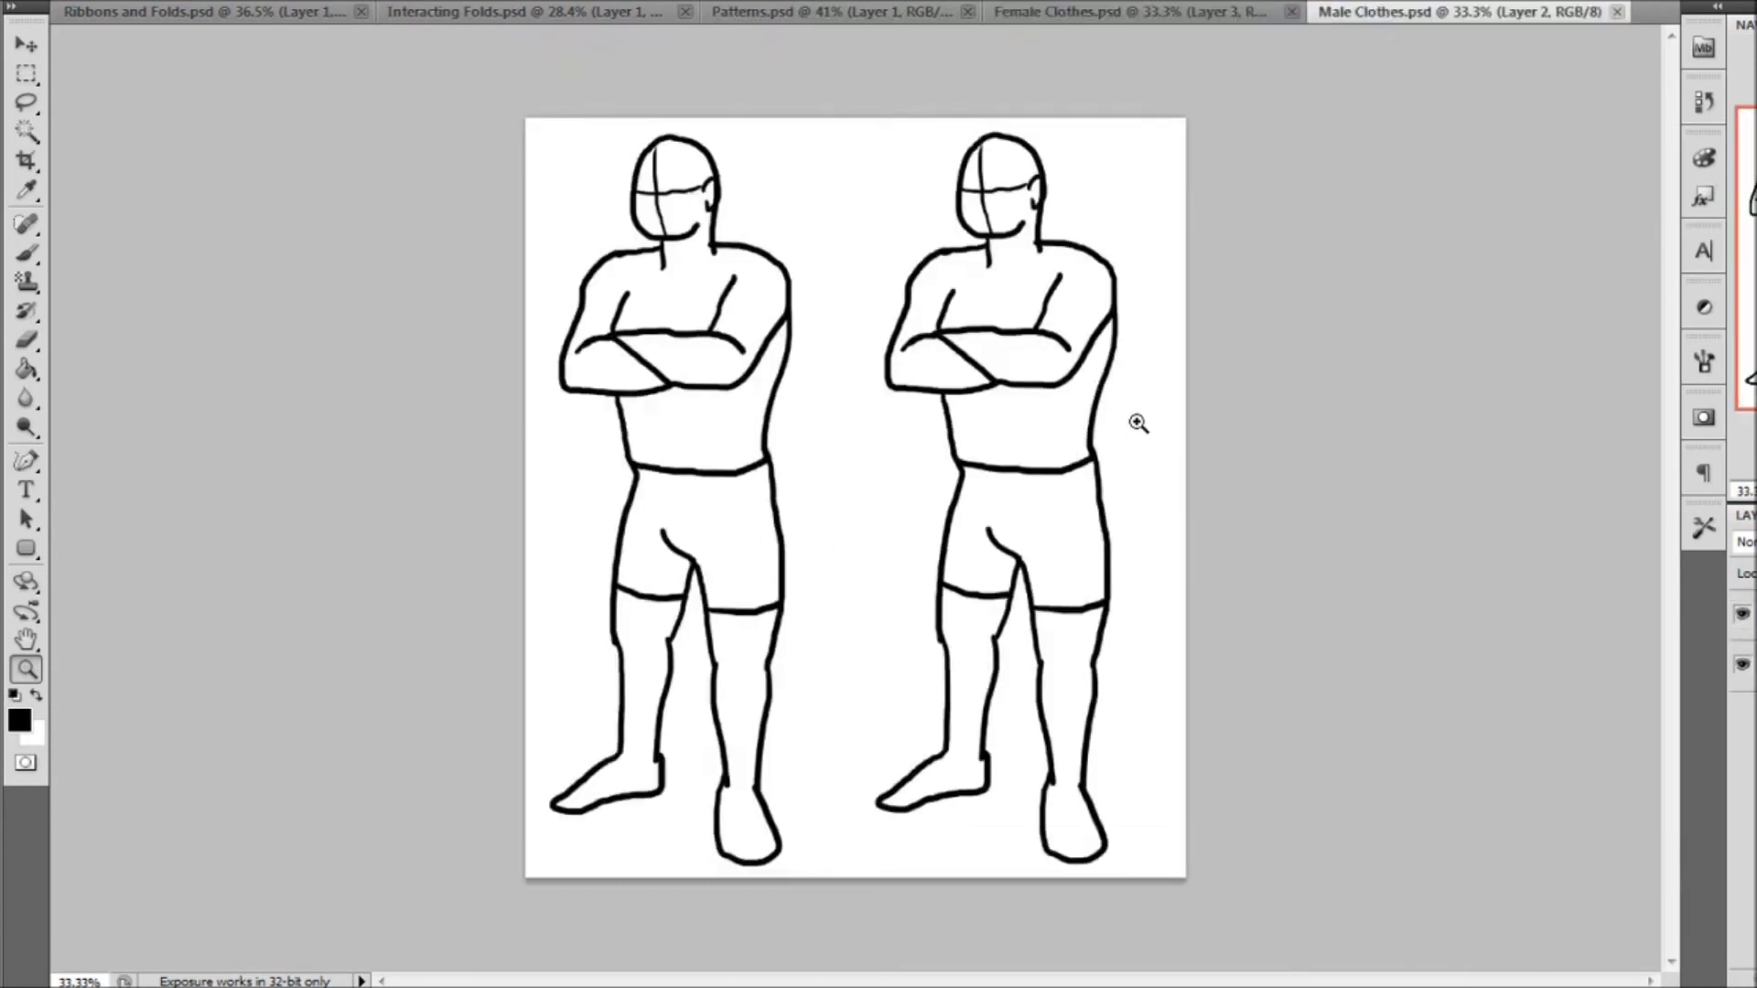
In the Female Clothes document, fade the three figures' line art to 50% opacity and add a new layer for the clothes
{"action": "left_click", "coordinate": [1211, 13]}
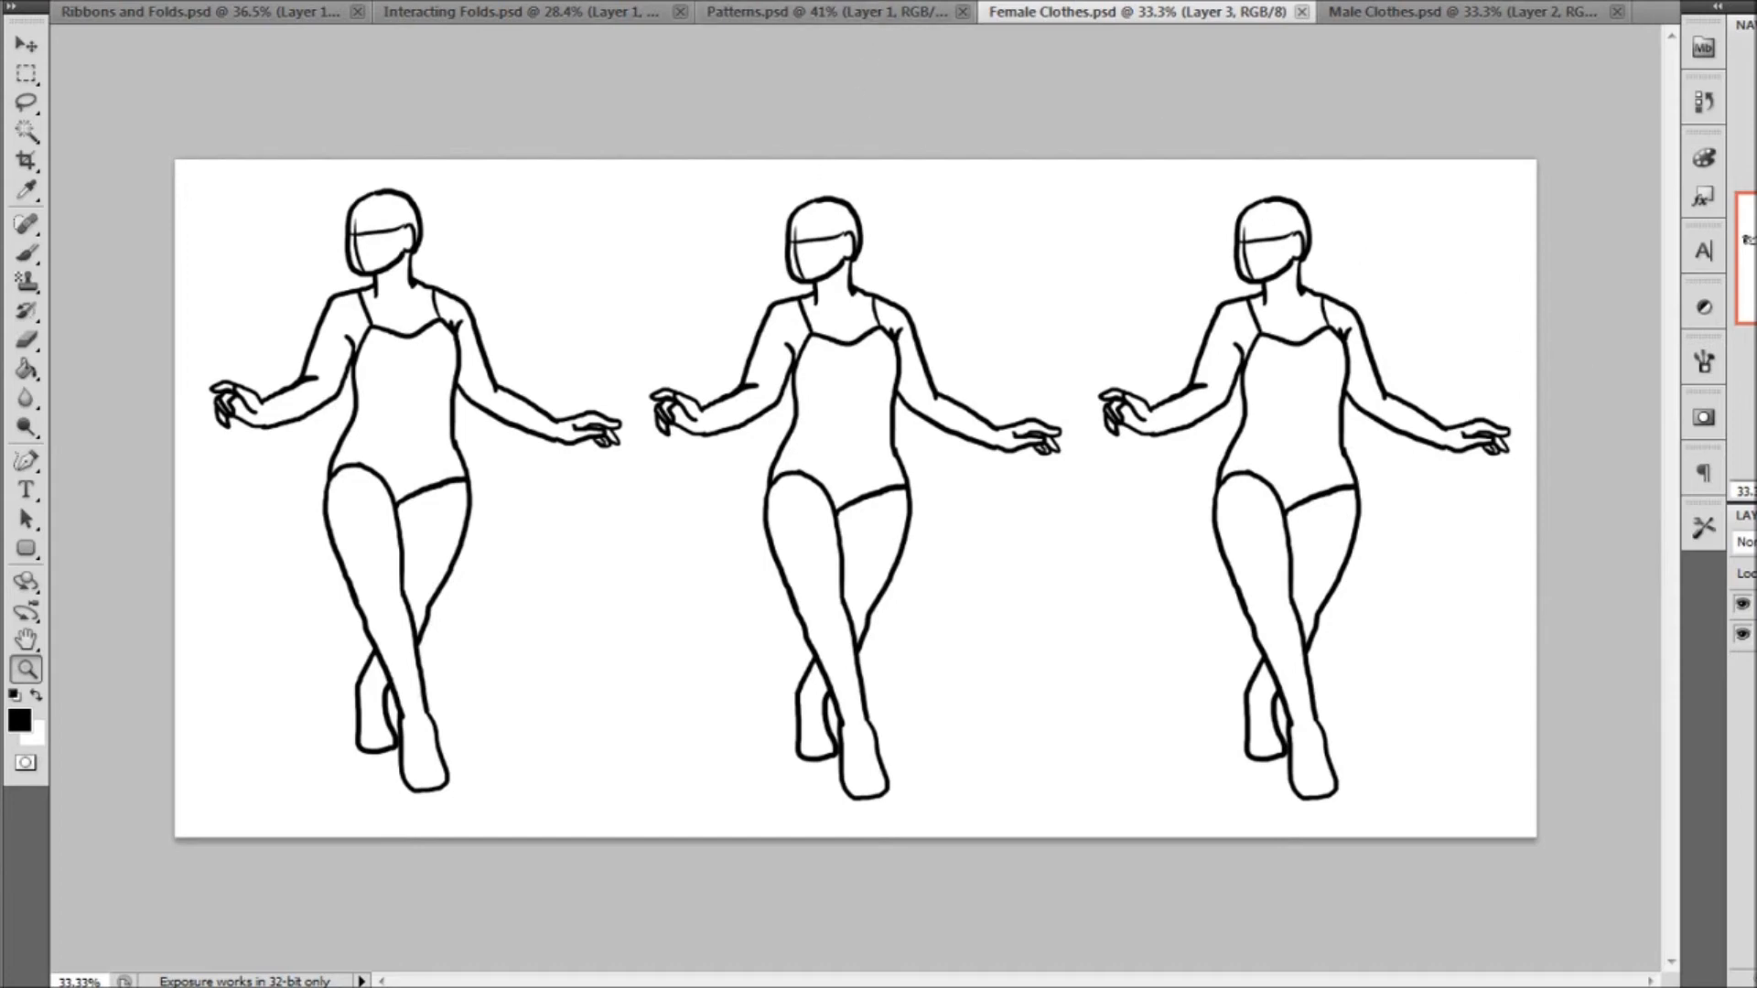
{"action": "key", "text": "5"}
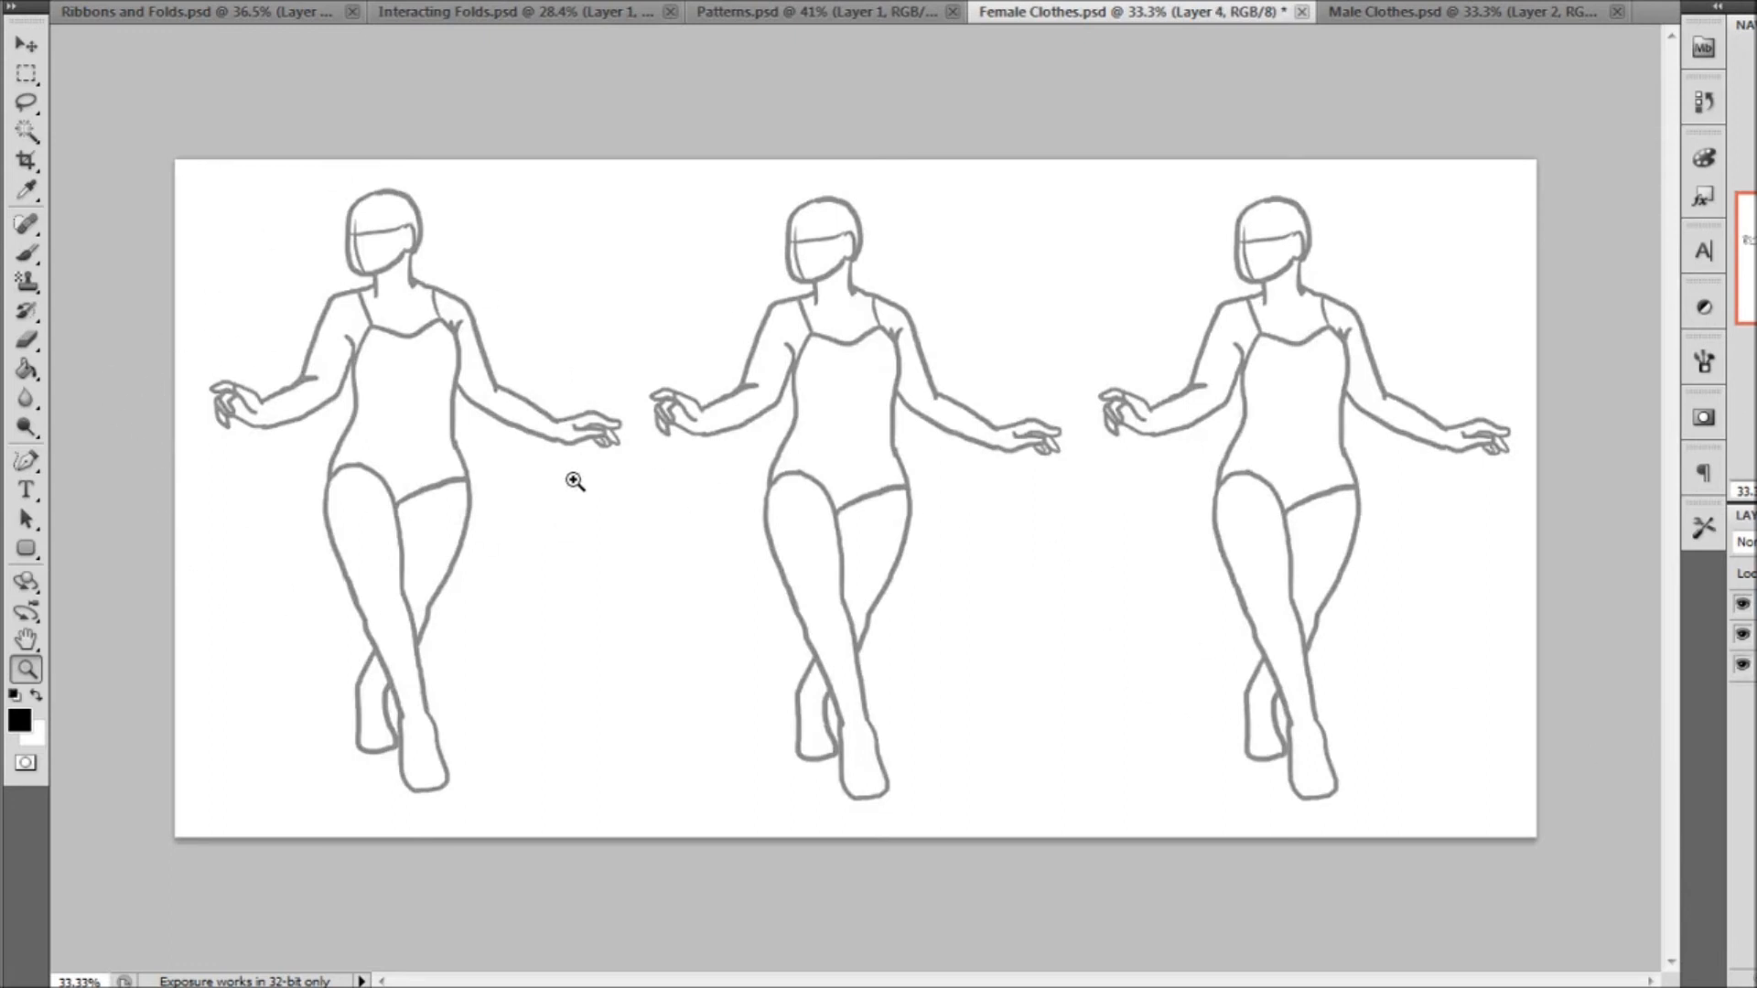
{"action": "left_click", "coordinate": [534, 13]}
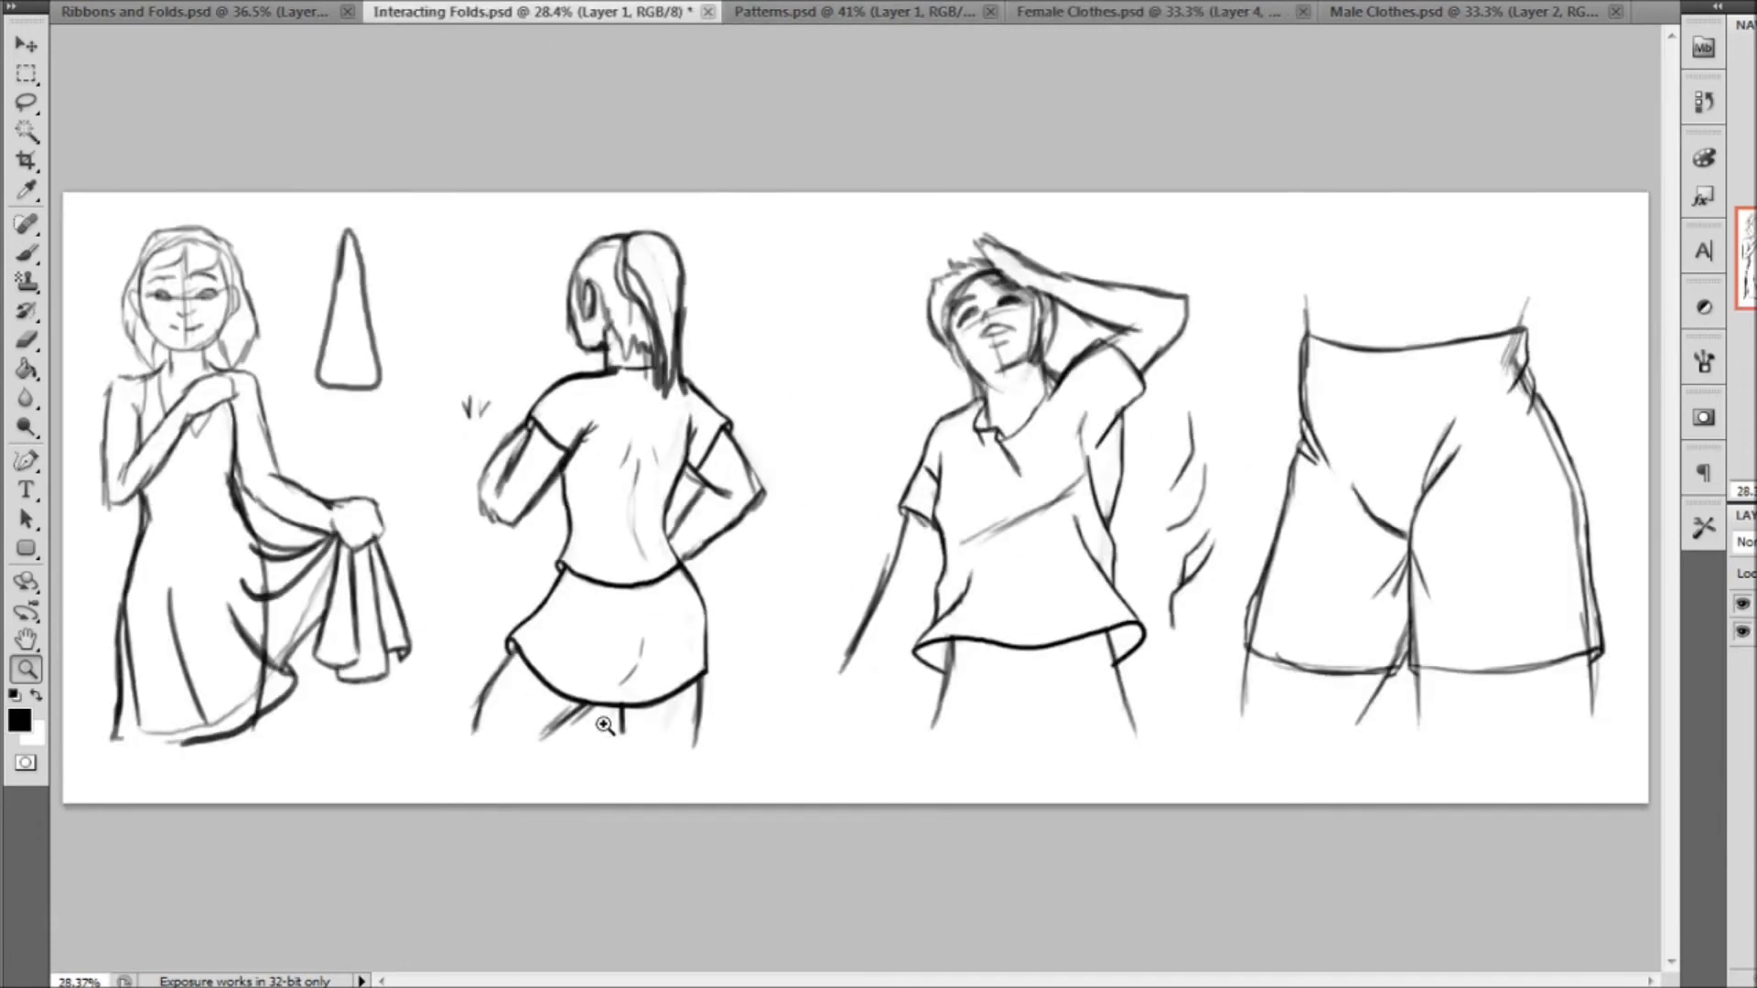
{"action": "left_click", "coordinate": [1109, 11]}
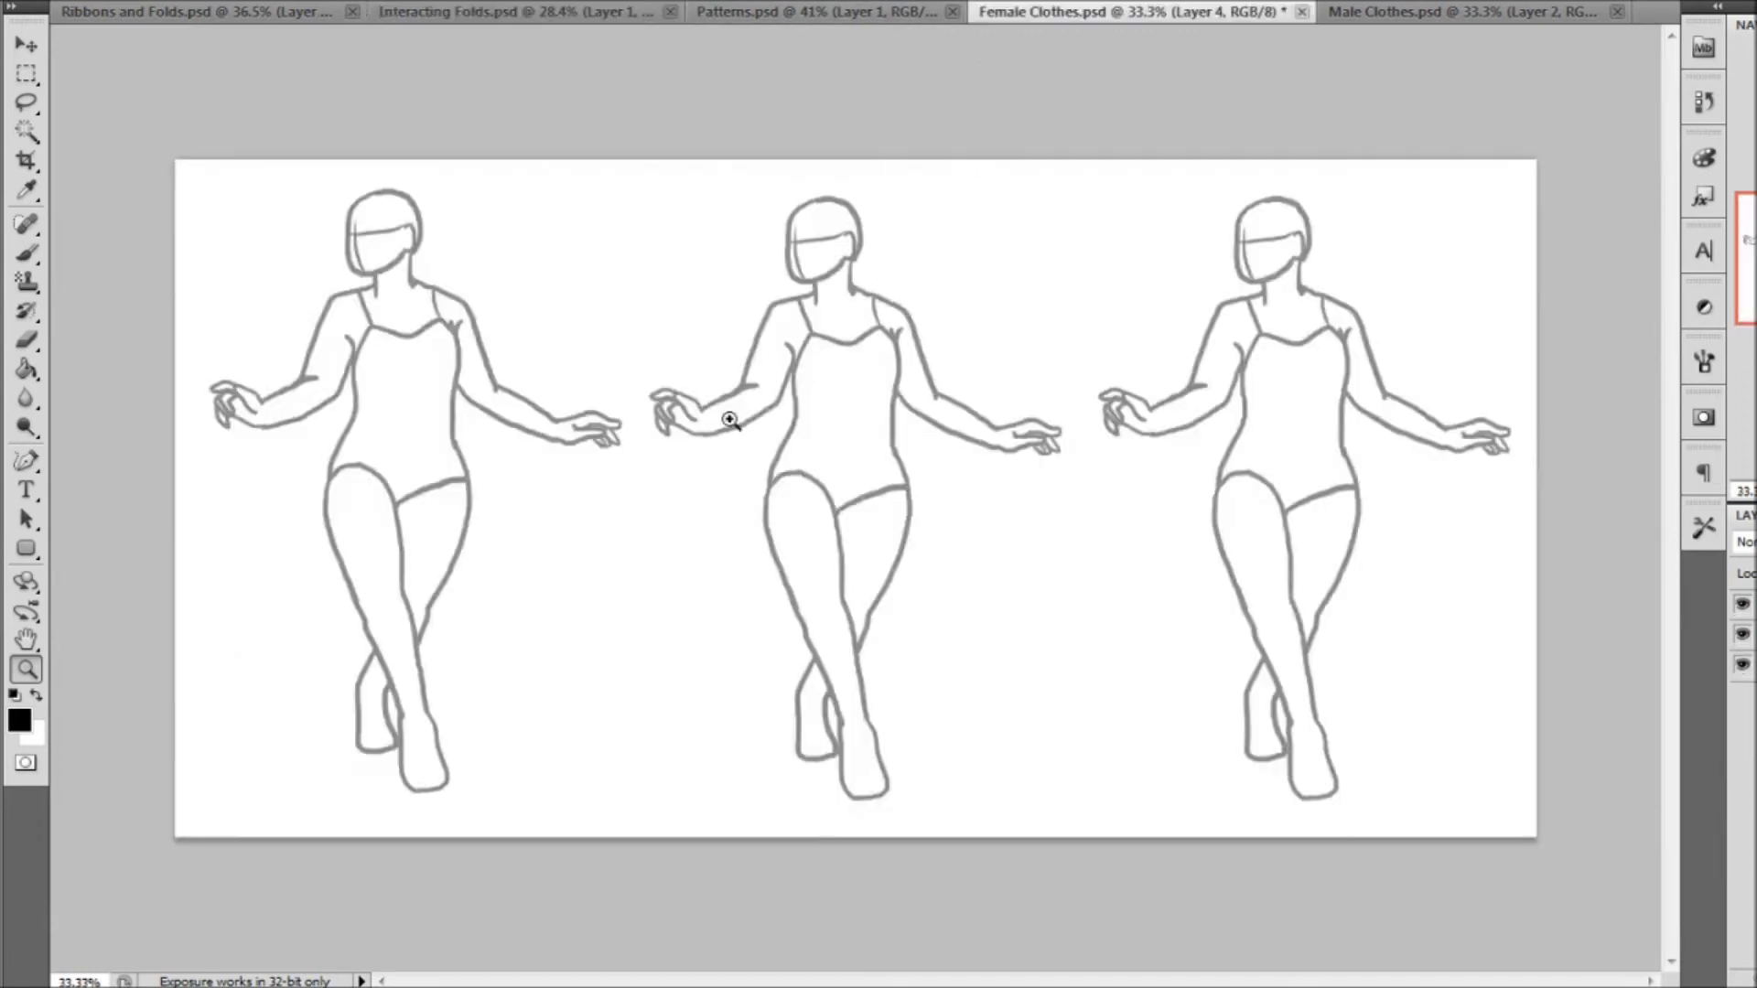
With the brush, outline a strapless bodice on the first female figure, with a sweetheart neckline and a curved waistline at the hips
{"action": "left_click_drag", "start_coordinate": [631, 673], "coordinate": [630, 674]}
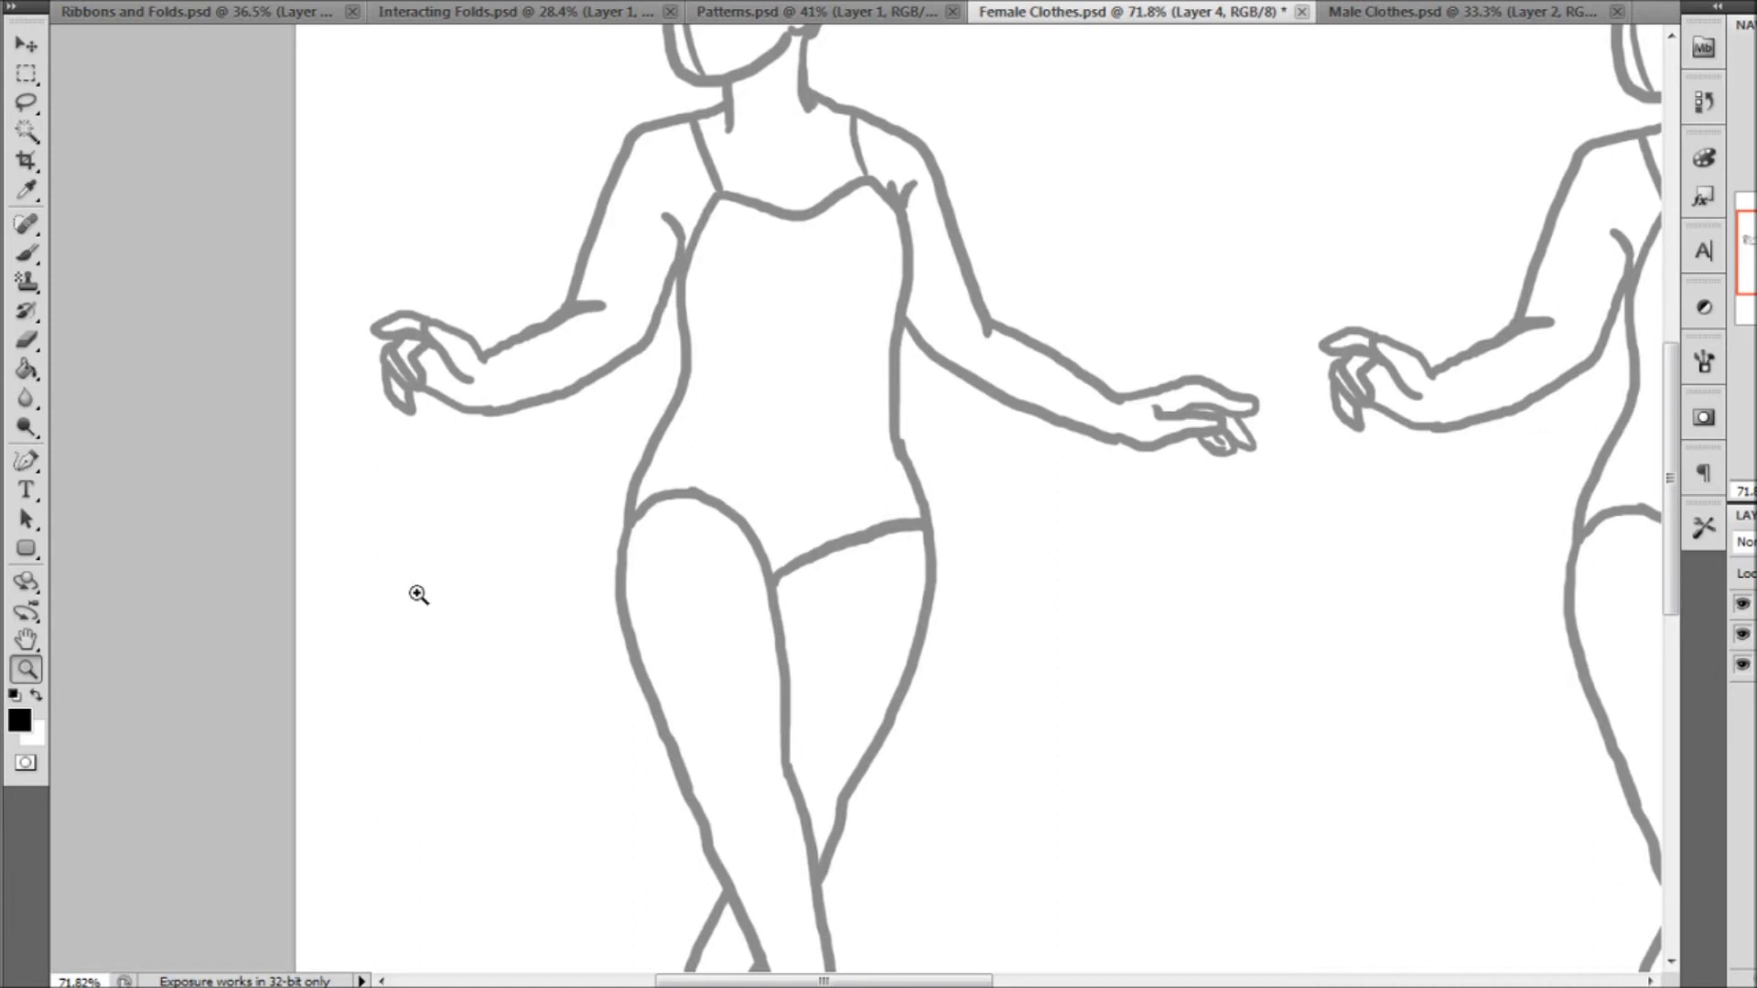
{"action": "left_click", "coordinate": [26, 254]}
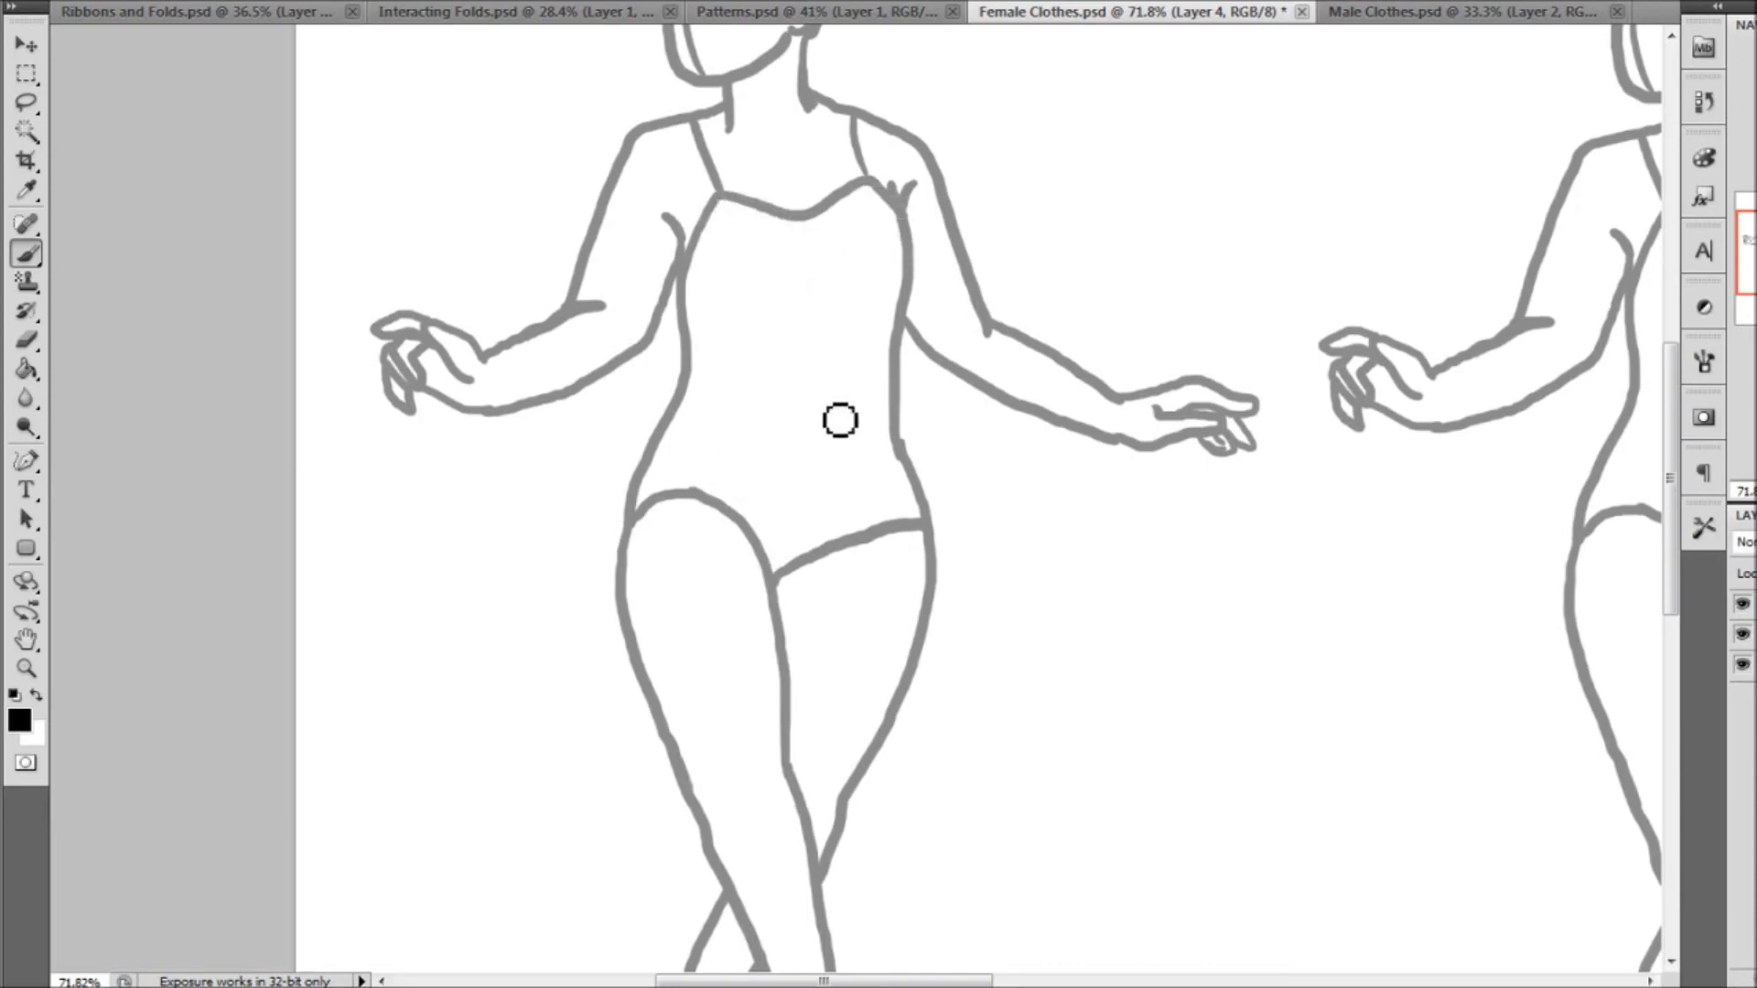
{"action": "left_click_drag", "start_coordinate": [717, 195], "coordinate": [684, 259]}
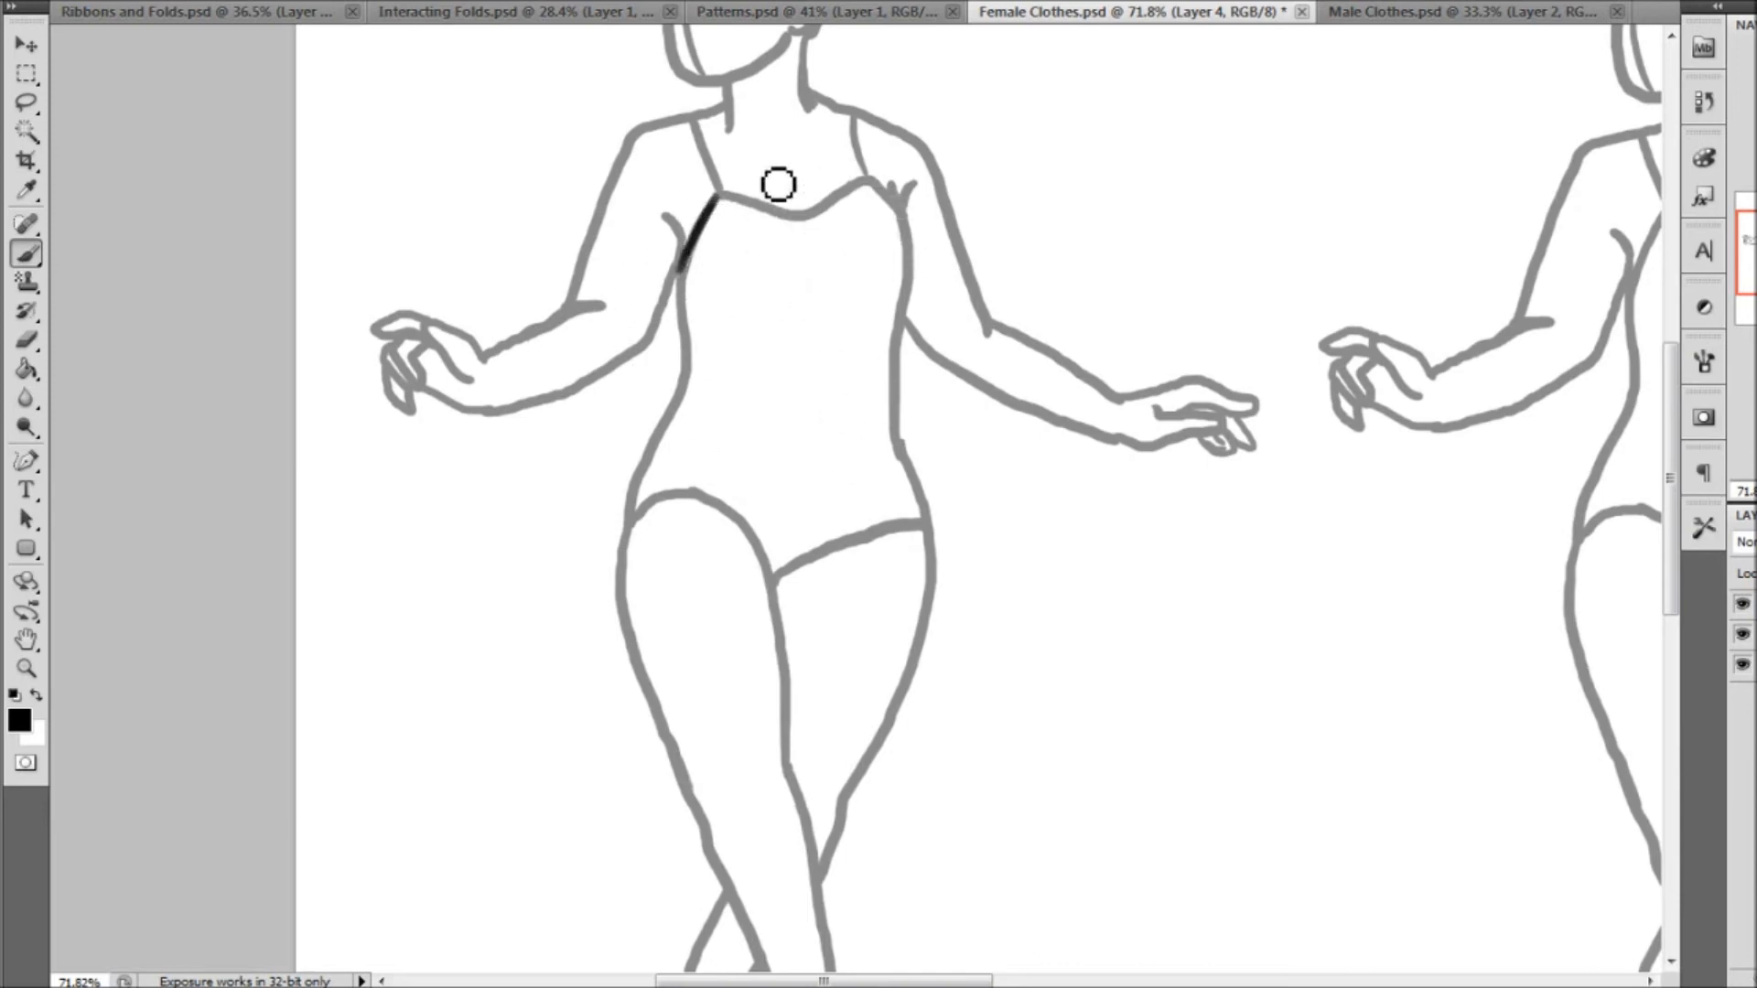
{"action": "mouse_move", "coordinate": [719, 196]}
{"action": "left_mouse_down"}
{"action": "mouse_move", "coordinate": [804, 219]}
{"action": "mouse_move", "coordinate": [840, 197]}
{"action": "mouse_move", "coordinate": [906, 223]}
{"action": "mouse_move", "coordinate": [906, 451]}
{"action": "mouse_move", "coordinate": [891, 475]}
{"action": "mouse_move", "coordinate": [810, 482]}
{"action": "left_mouse_up"}
{"action": "mouse_move", "coordinate": [697, 299]}
{"action": "left_mouse_down"}
{"action": "mouse_move", "coordinate": [677, 423]}
{"action": "mouse_move", "coordinate": [696, 455]}
{"action": "mouse_move", "coordinate": [810, 491]}
{"action": "mouse_move", "coordinate": [767, 478]}
{"action": "mouse_move", "coordinate": [866, 470]}
{"action": "mouse_move", "coordinate": [819, 493]}
{"action": "mouse_move", "coordinate": [837, 492]}
{"action": "mouse_move", "coordinate": [682, 443]}
{"action": "left_mouse_up"}
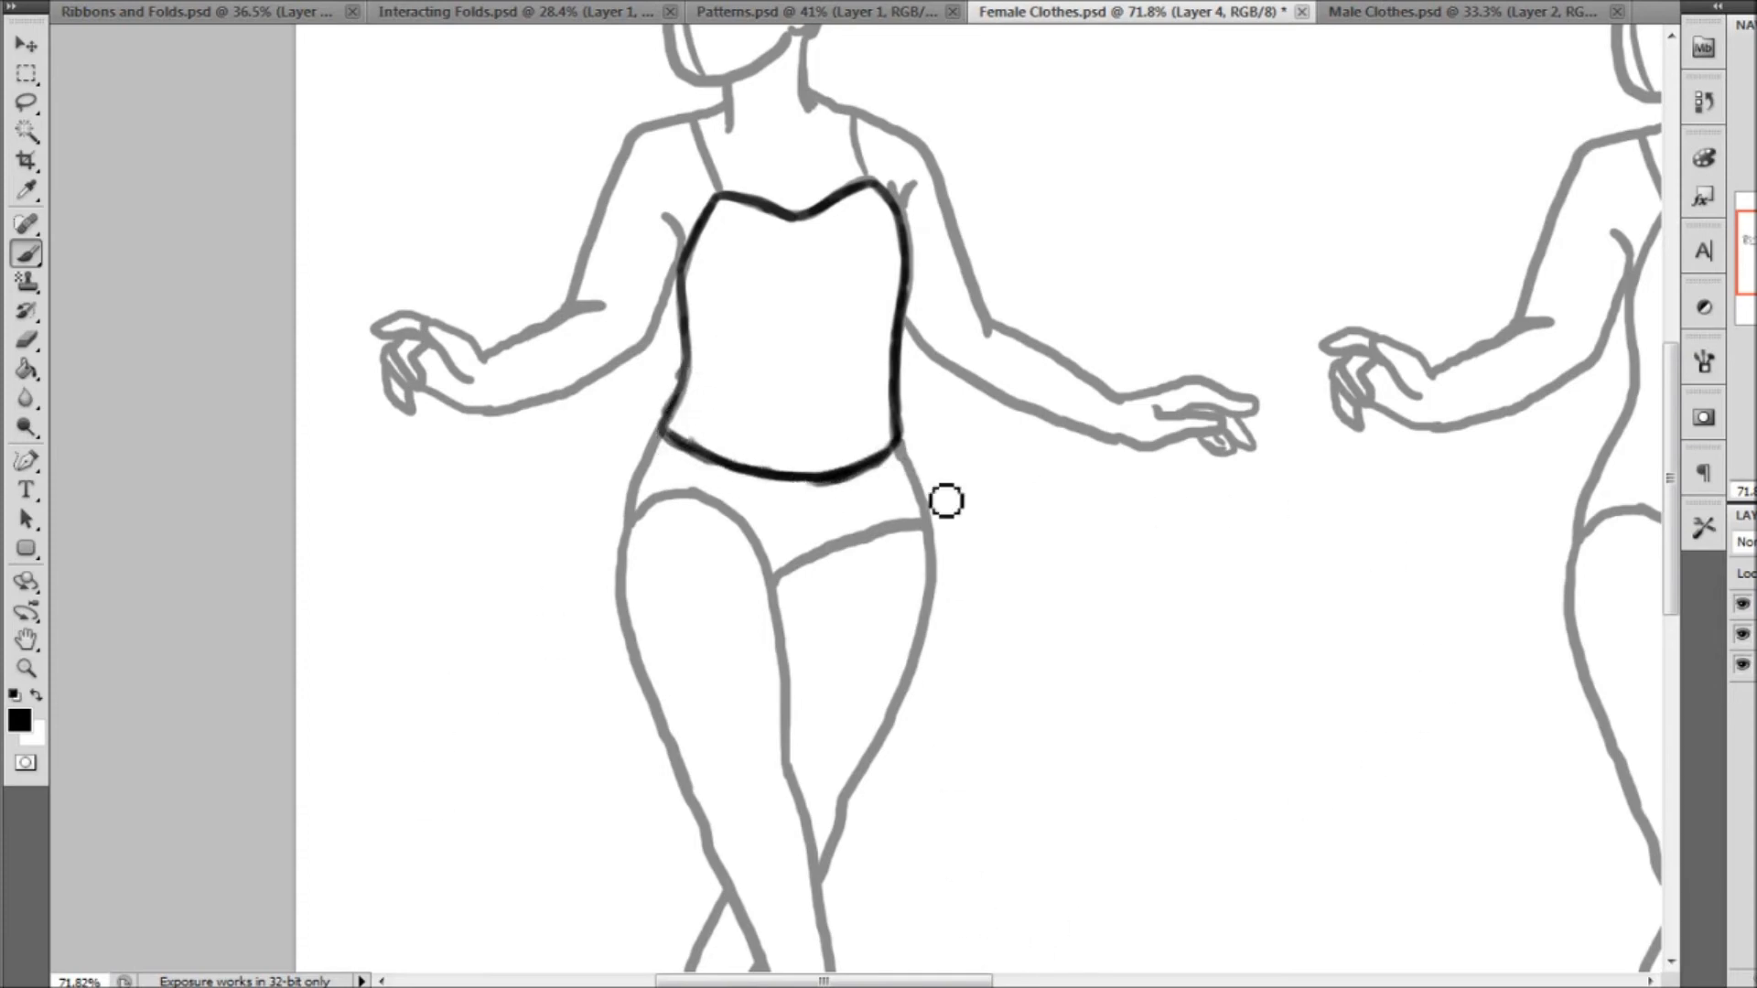
Draw a skirt flaring outward from both ends of the first figure's waistline and join the sides with a wavy ruffled hem
{"action": "left_click_drag", "start_coordinate": [1671, 497], "coordinate": [1676, 567]}
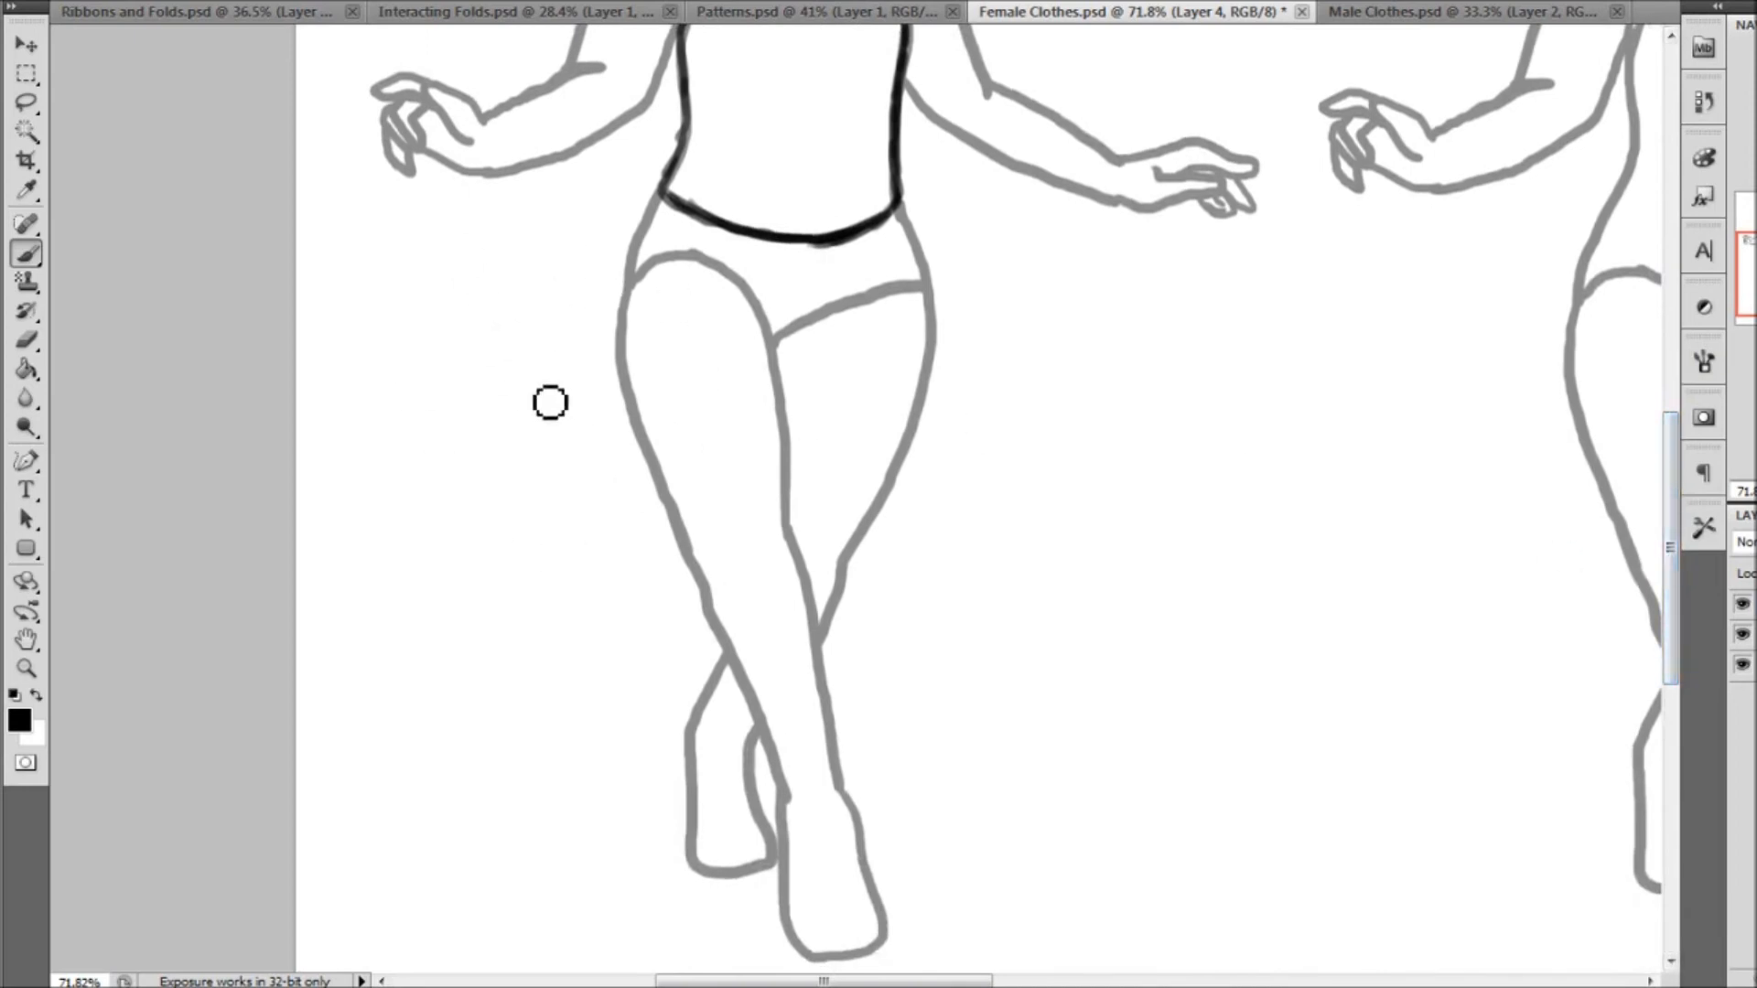
{"action": "mouse_move", "coordinate": [681, 203]}
{"action": "left_mouse_down"}
{"action": "mouse_move", "coordinate": [665, 195]}
{"action": "mouse_move", "coordinate": [627, 244]}
{"action": "mouse_move", "coordinate": [533, 443]}
{"action": "mouse_move", "coordinate": [470, 502]}
{"action": "mouse_move", "coordinate": [596, 336]}
{"action": "left_mouse_up"}
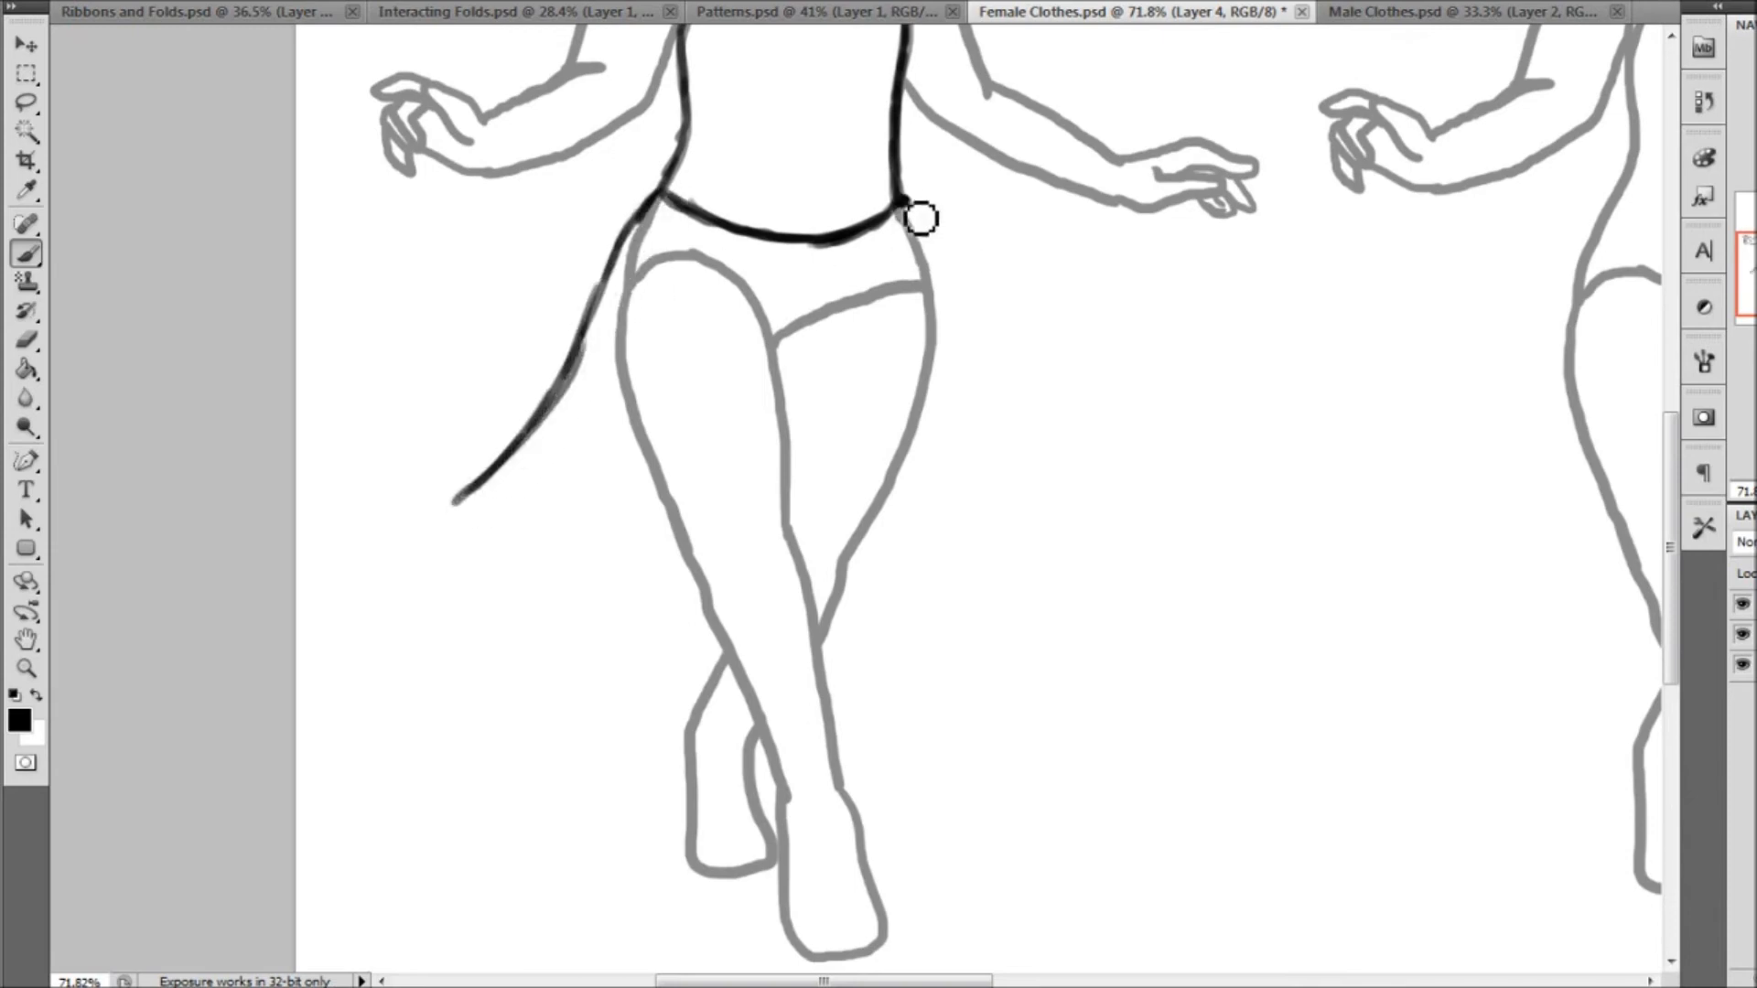
{"action": "mouse_move", "coordinate": [920, 218]}
{"action": "left_mouse_down"}
{"action": "mouse_move", "coordinate": [1074, 469]}
{"action": "mouse_move", "coordinate": [1136, 518]}
{"action": "left_mouse_up"}
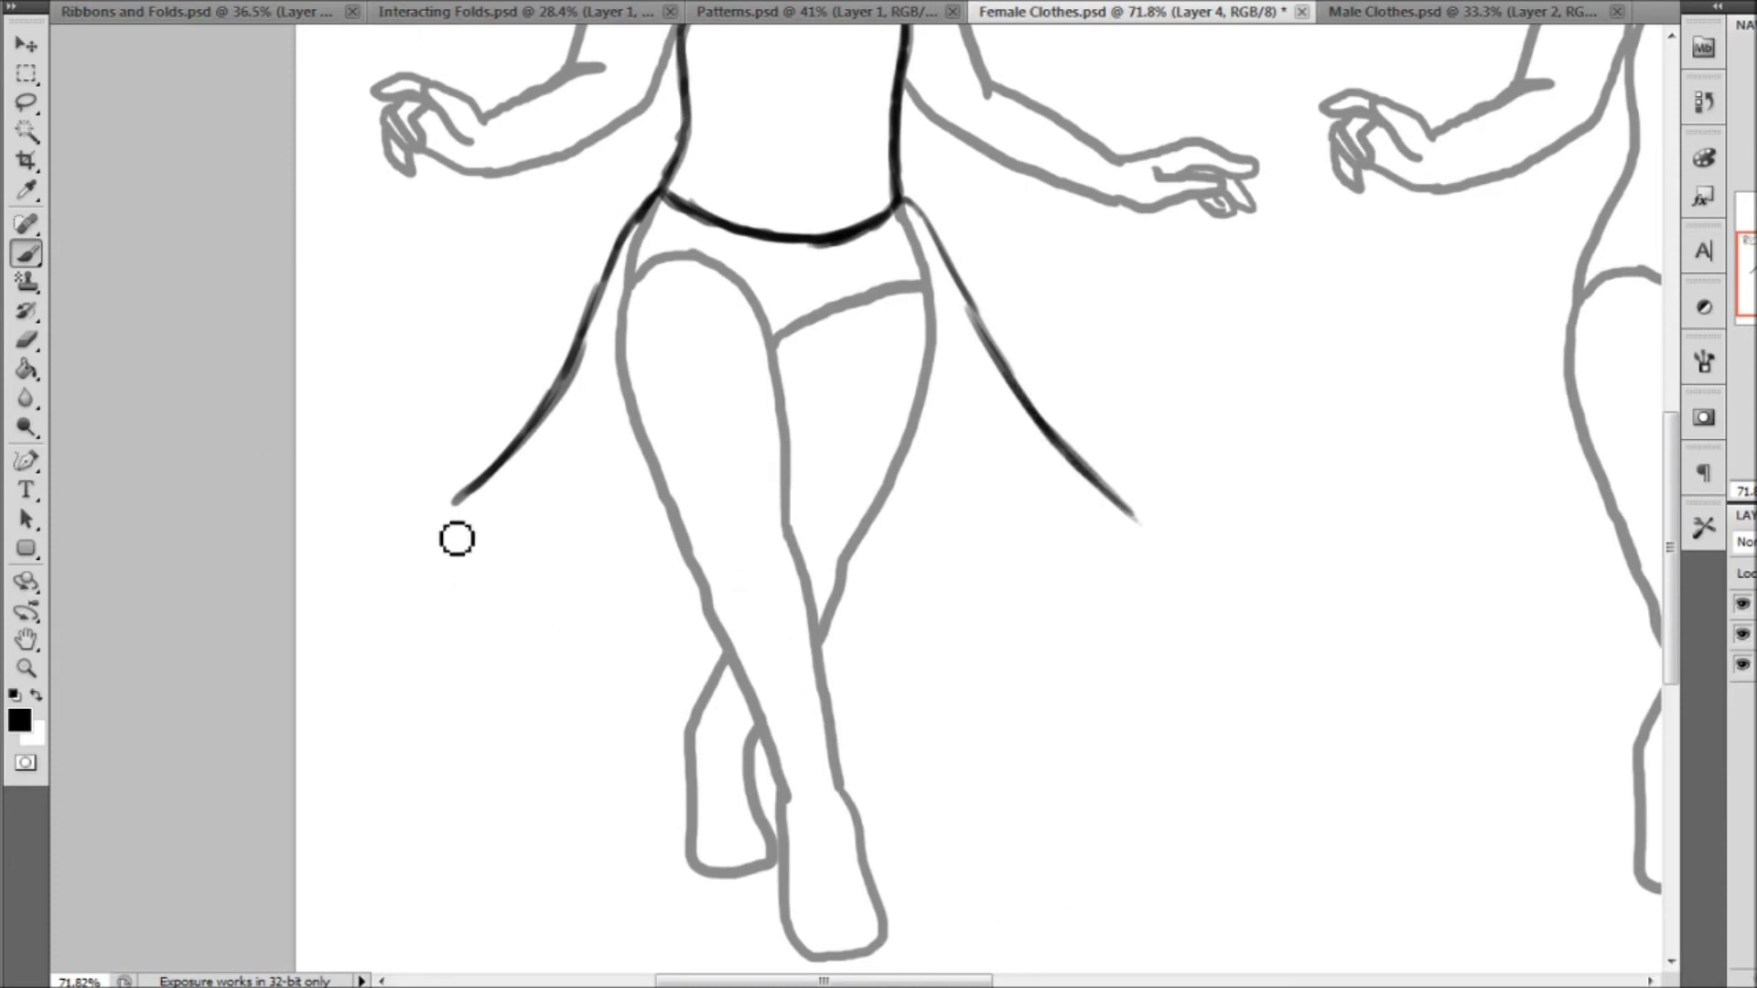
{"action": "mouse_move", "coordinate": [472, 512]}
{"action": "left_mouse_down"}
{"action": "mouse_move", "coordinate": [513, 523]}
{"action": "mouse_move", "coordinate": [492, 545]}
{"action": "mouse_move", "coordinate": [526, 557]}
{"action": "mouse_move", "coordinate": [539, 534]}
{"action": "mouse_move", "coordinate": [565, 544]}
{"action": "mouse_move", "coordinate": [563, 567]}
{"action": "mouse_move", "coordinate": [593, 542]}
{"action": "mouse_move", "coordinate": [641, 554]}
{"action": "mouse_move", "coordinate": [633, 580]}
{"action": "mouse_move", "coordinate": [688, 542]}
{"action": "mouse_move", "coordinate": [688, 574]}
{"action": "mouse_move", "coordinate": [732, 593]}
{"action": "mouse_move", "coordinate": [766, 543]}
{"action": "mouse_move", "coordinate": [790, 575]}
{"action": "mouse_move", "coordinate": [899, 563]}
{"action": "mouse_move", "coordinate": [943, 589]}
{"action": "mouse_move", "coordinate": [1005, 521]}
{"action": "mouse_move", "coordinate": [1048, 563]}
{"action": "mouse_move", "coordinate": [1084, 543]}
{"action": "mouse_move", "coordinate": [1103, 560]}
{"action": "mouse_move", "coordinate": [1134, 529]}
{"action": "left_mouse_up"}
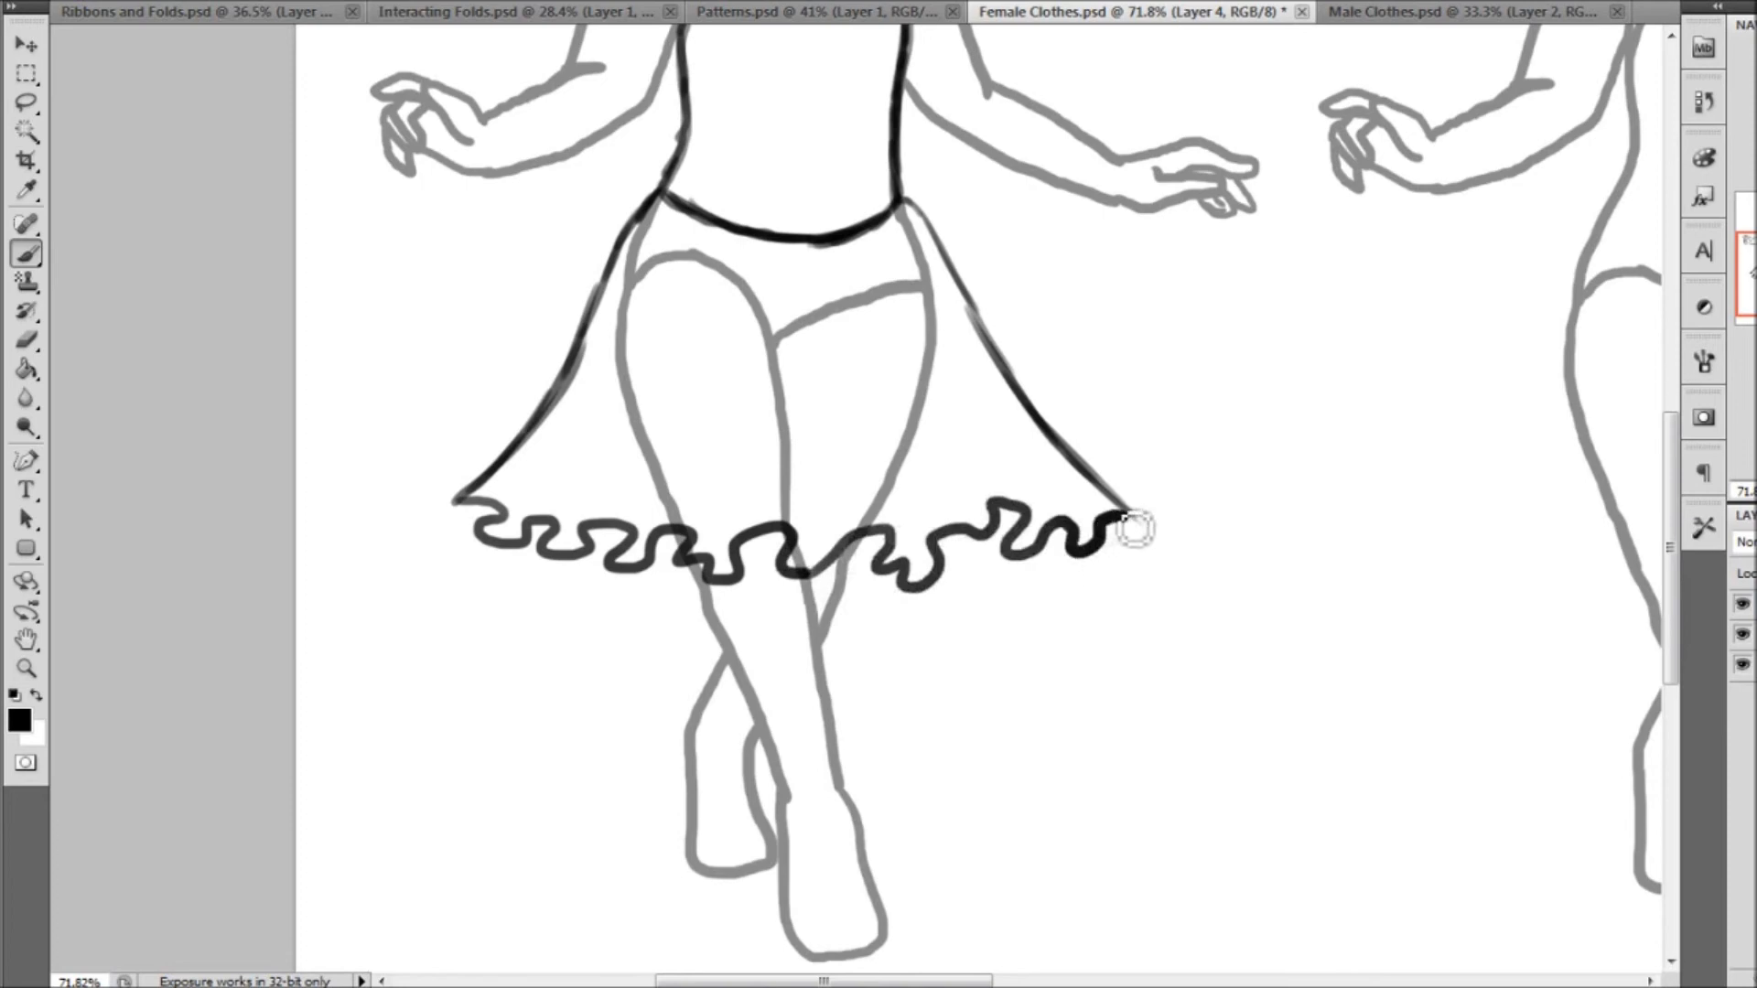
Draw fold lines rising from the hem's waves on the left half of the skirt, tapering toward the waist
{"action": "mouse_move", "coordinate": [1561, 360]}
{"action": "left_mouse_down"}
{"action": "mouse_move", "coordinate": [1316, 363]}
{"action": "mouse_move", "coordinate": [1315, 458]}
{"action": "mouse_move", "coordinate": [1316, 432]}
{"action": "left_mouse_up"}
{"action": "left_click", "coordinate": [29, 672]}
{"action": "left_click_drag", "start_coordinate": [155, 217], "coordinate": [1014, 838]}
{"action": "left_click", "coordinate": [22, 257]}
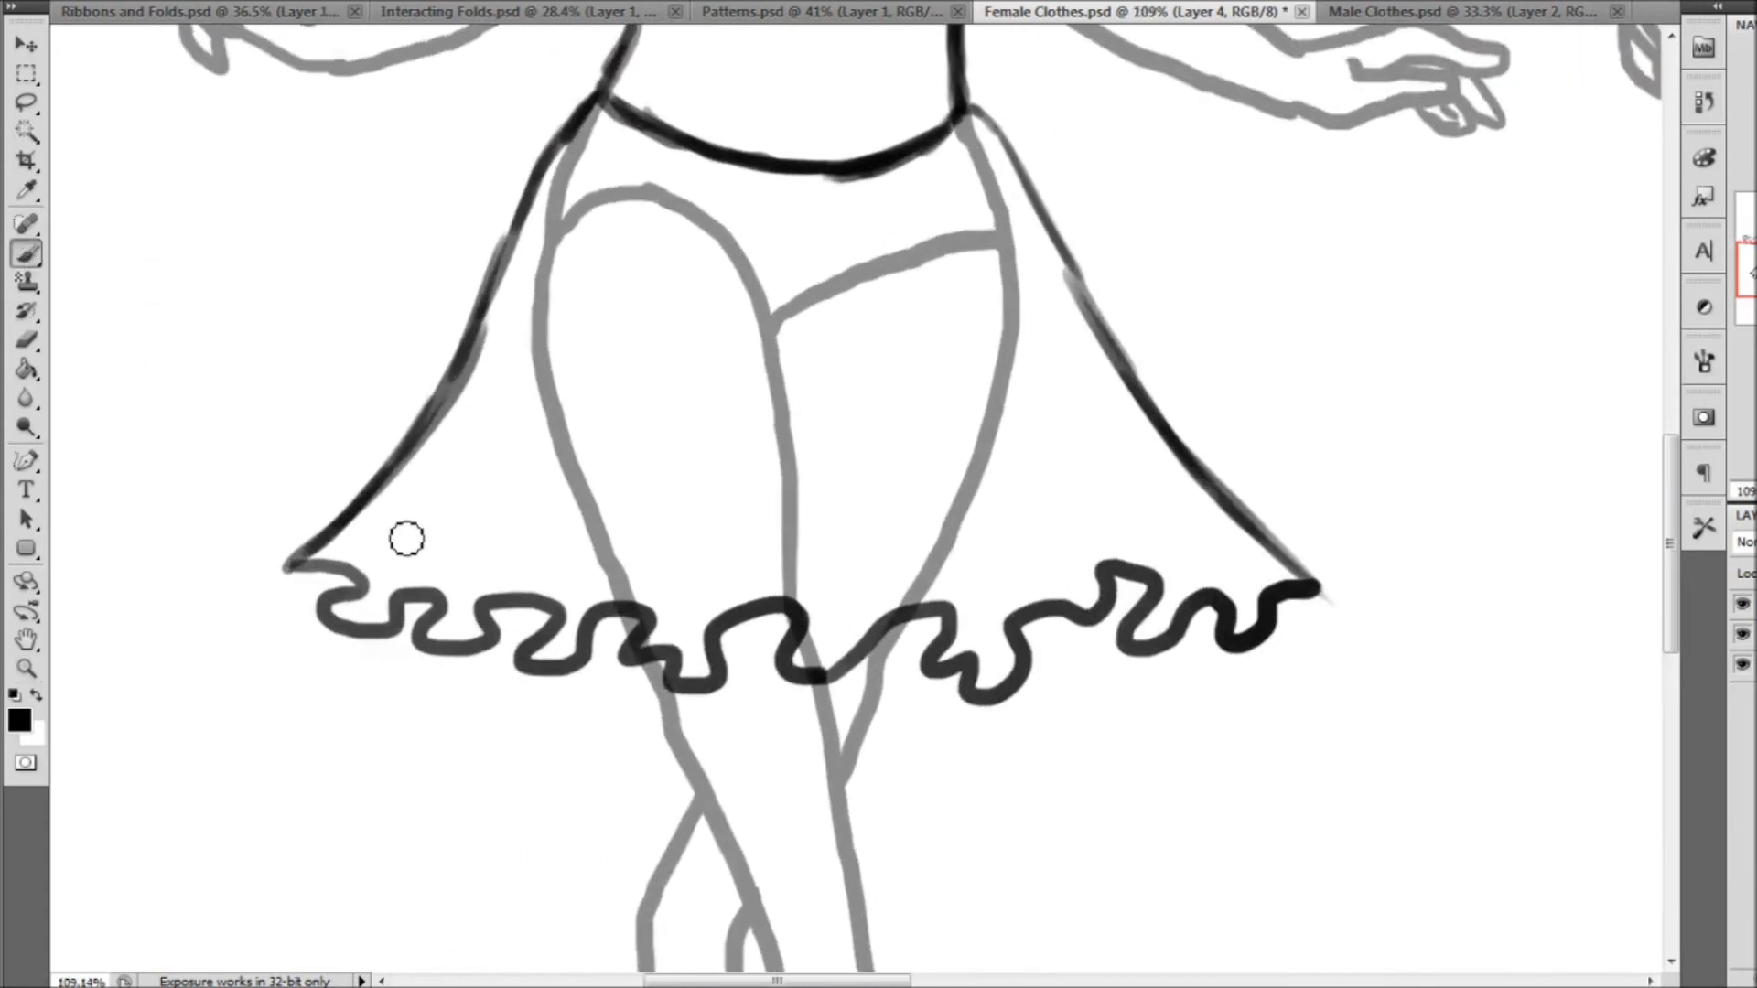
{"action": "mouse_move", "coordinate": [366, 585]}
{"action": "left_mouse_down"}
{"action": "mouse_move", "coordinate": [482, 458]}
{"action": "mouse_move", "coordinate": [540, 313]}
{"action": "left_mouse_up"}
{"action": "left_click_drag", "start_coordinate": [408, 601], "coordinate": [524, 419]}
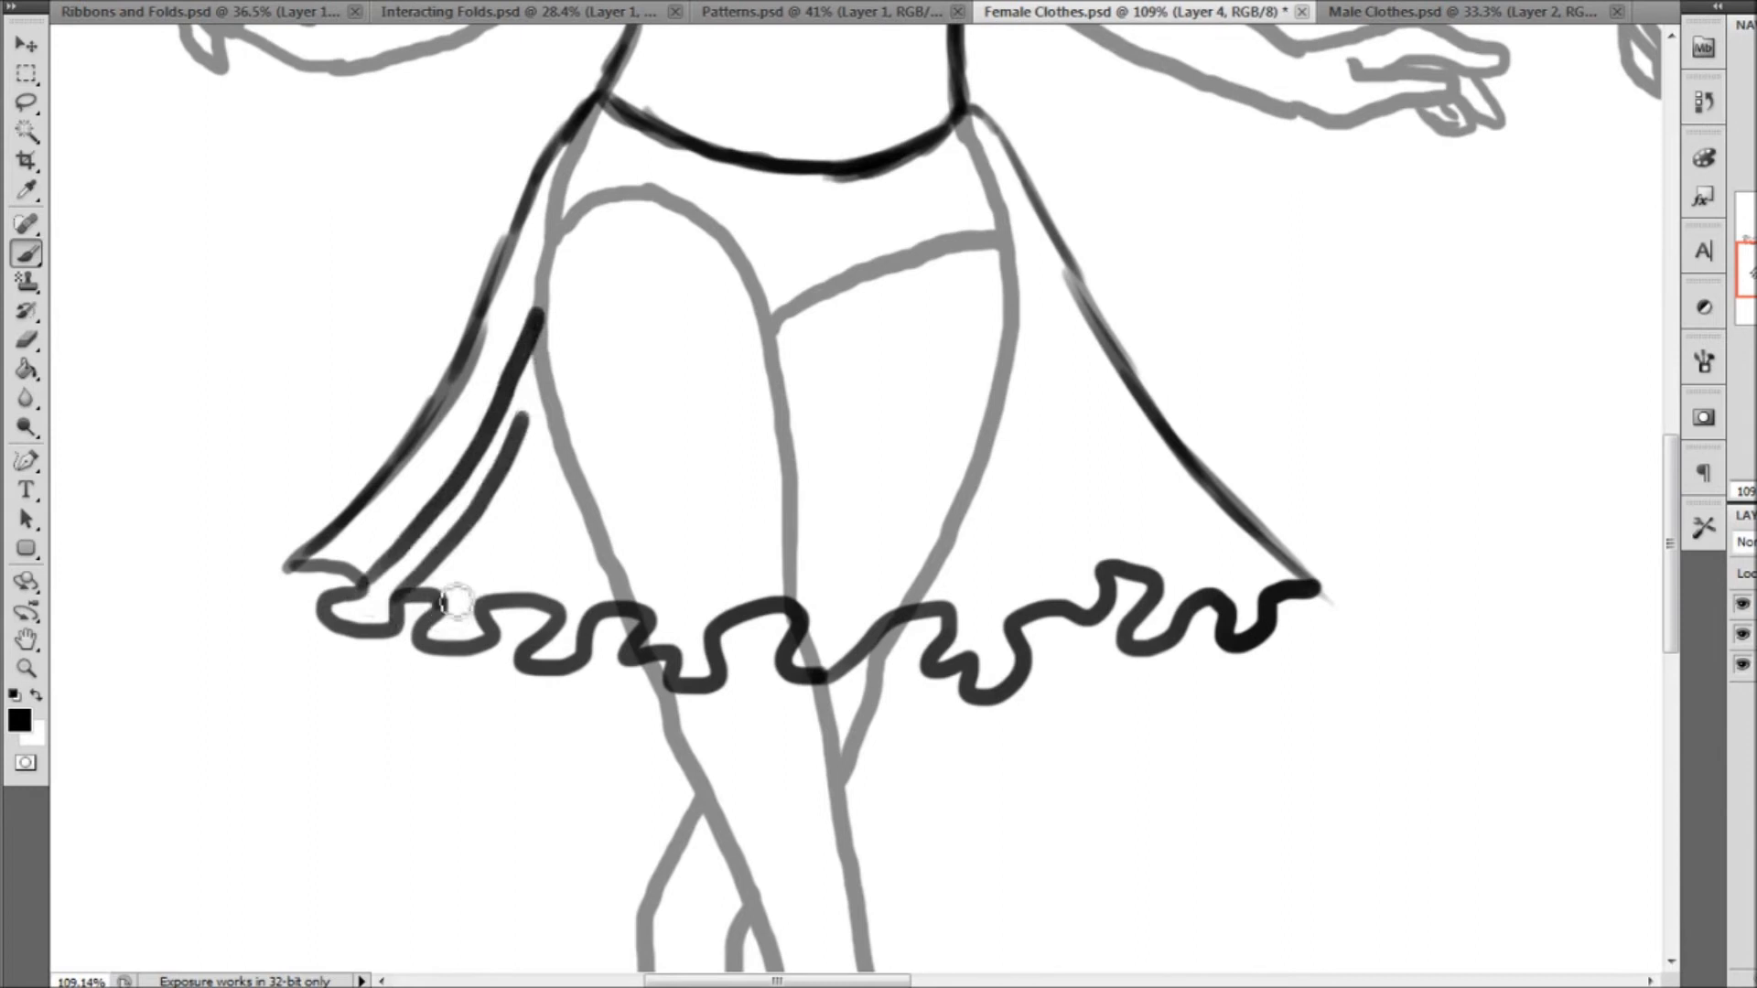
{"action": "left_click_drag", "start_coordinate": [452, 596], "coordinate": [521, 468]}
{"action": "left_click_drag", "start_coordinate": [562, 601], "coordinate": [615, 334]}
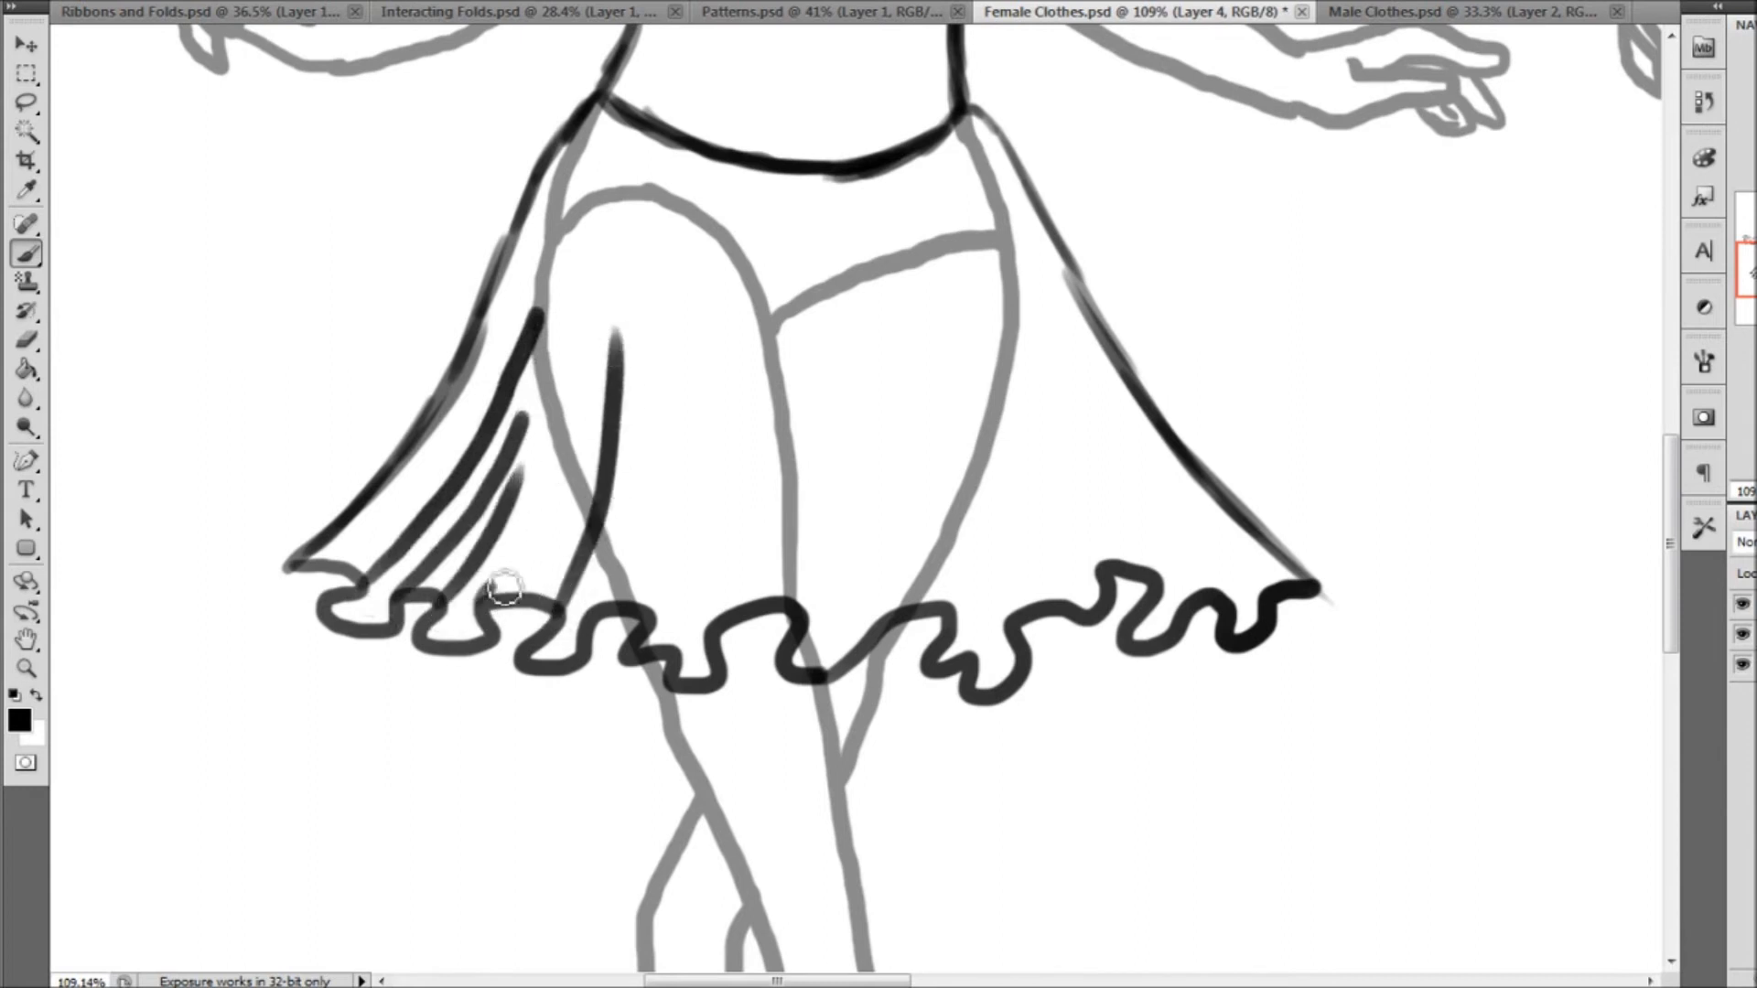
{"action": "left_click_drag", "start_coordinate": [504, 588], "coordinate": [569, 413]}
{"action": "left_click_drag", "start_coordinate": [652, 609], "coordinate": [685, 311]}
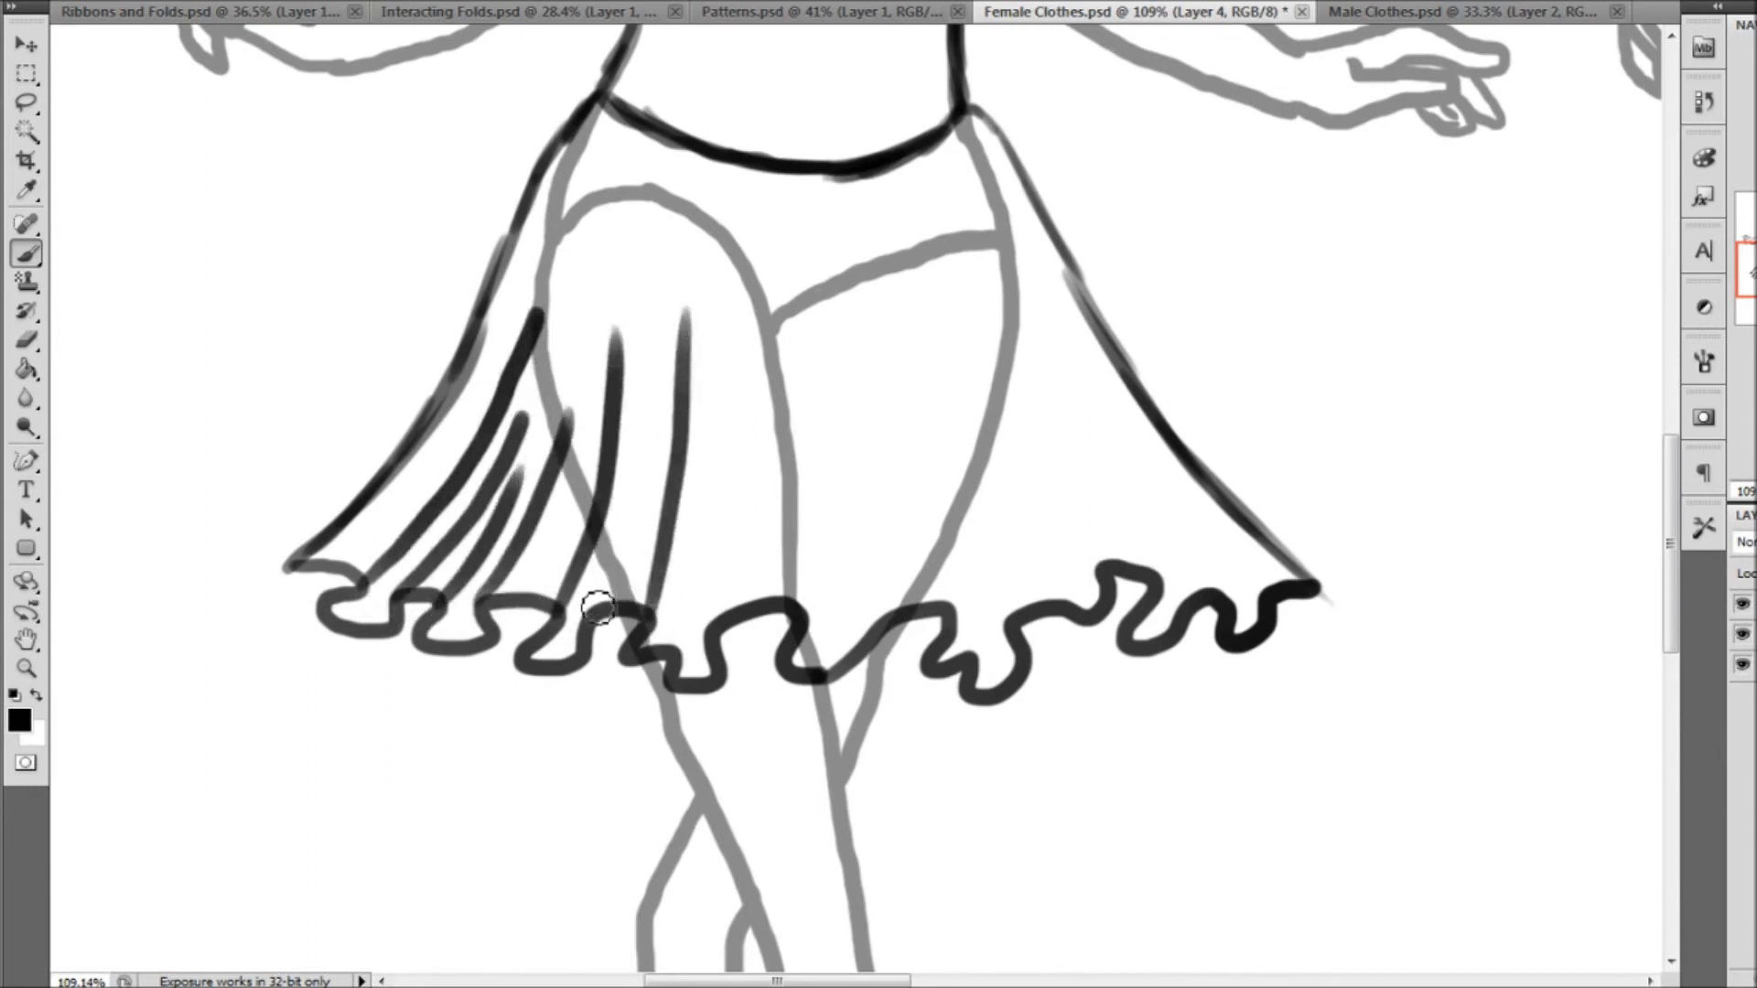
{"action": "left_click_drag", "start_coordinate": [599, 607], "coordinate": [630, 469]}
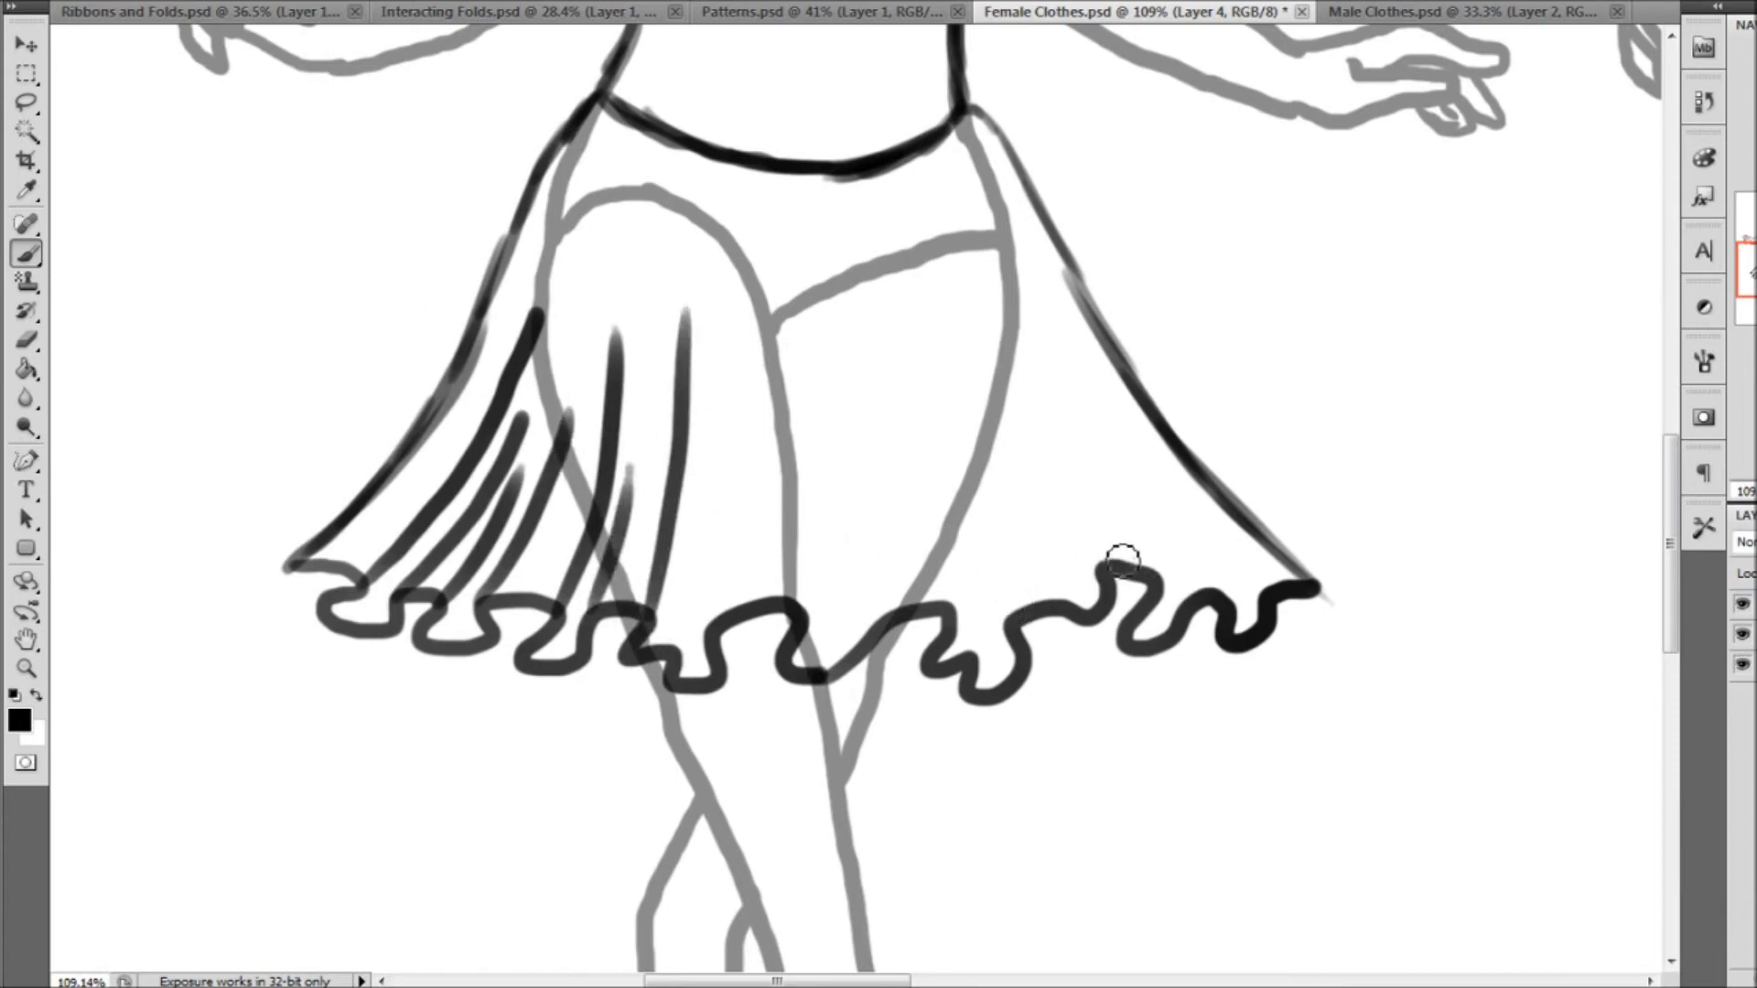
Draw tapering fold lines up from the hem's waves on the right half and middle of the skirt, replacing the first misdirected stroke
{"action": "left_click_drag", "start_coordinate": [1101, 560], "coordinate": [1118, 393]}
{"action": "key", "text": "ctrl+z"}
{"action": "left_click_drag", "start_coordinate": [1167, 586], "coordinate": [998, 220]}
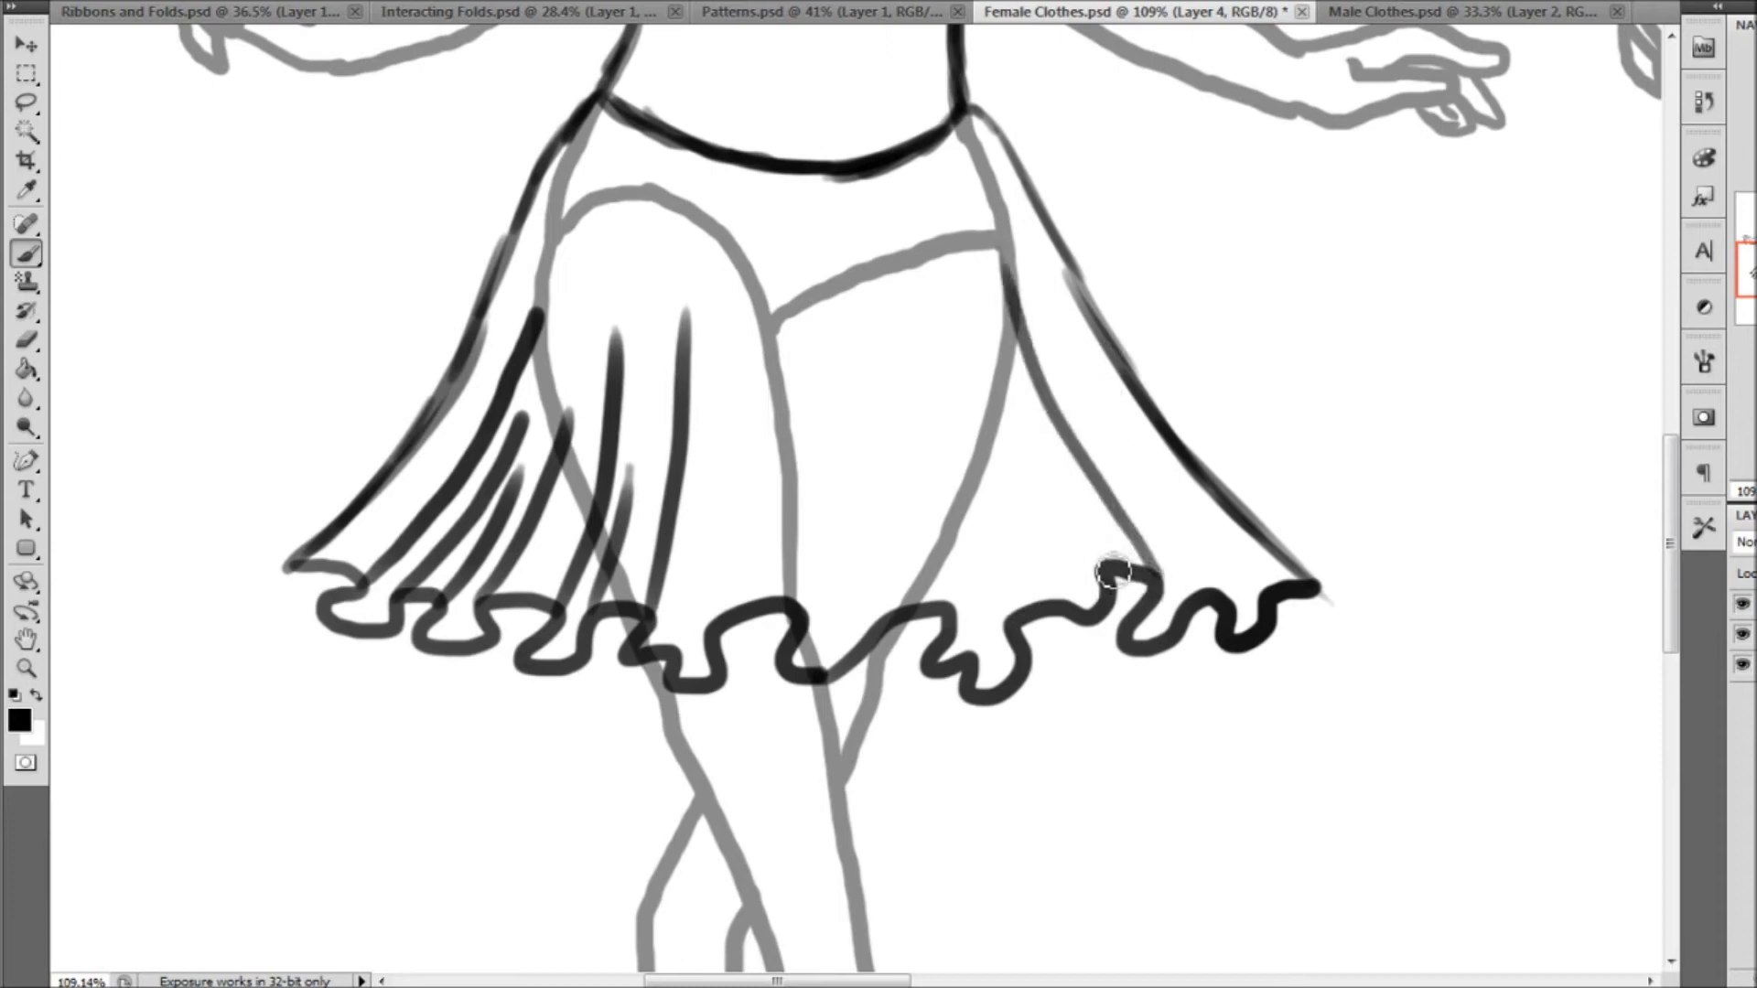
{"action": "left_click_drag", "start_coordinate": [1112, 572], "coordinate": [1008, 409]}
{"action": "left_click_drag", "start_coordinate": [1231, 604], "coordinate": [1078, 350]}
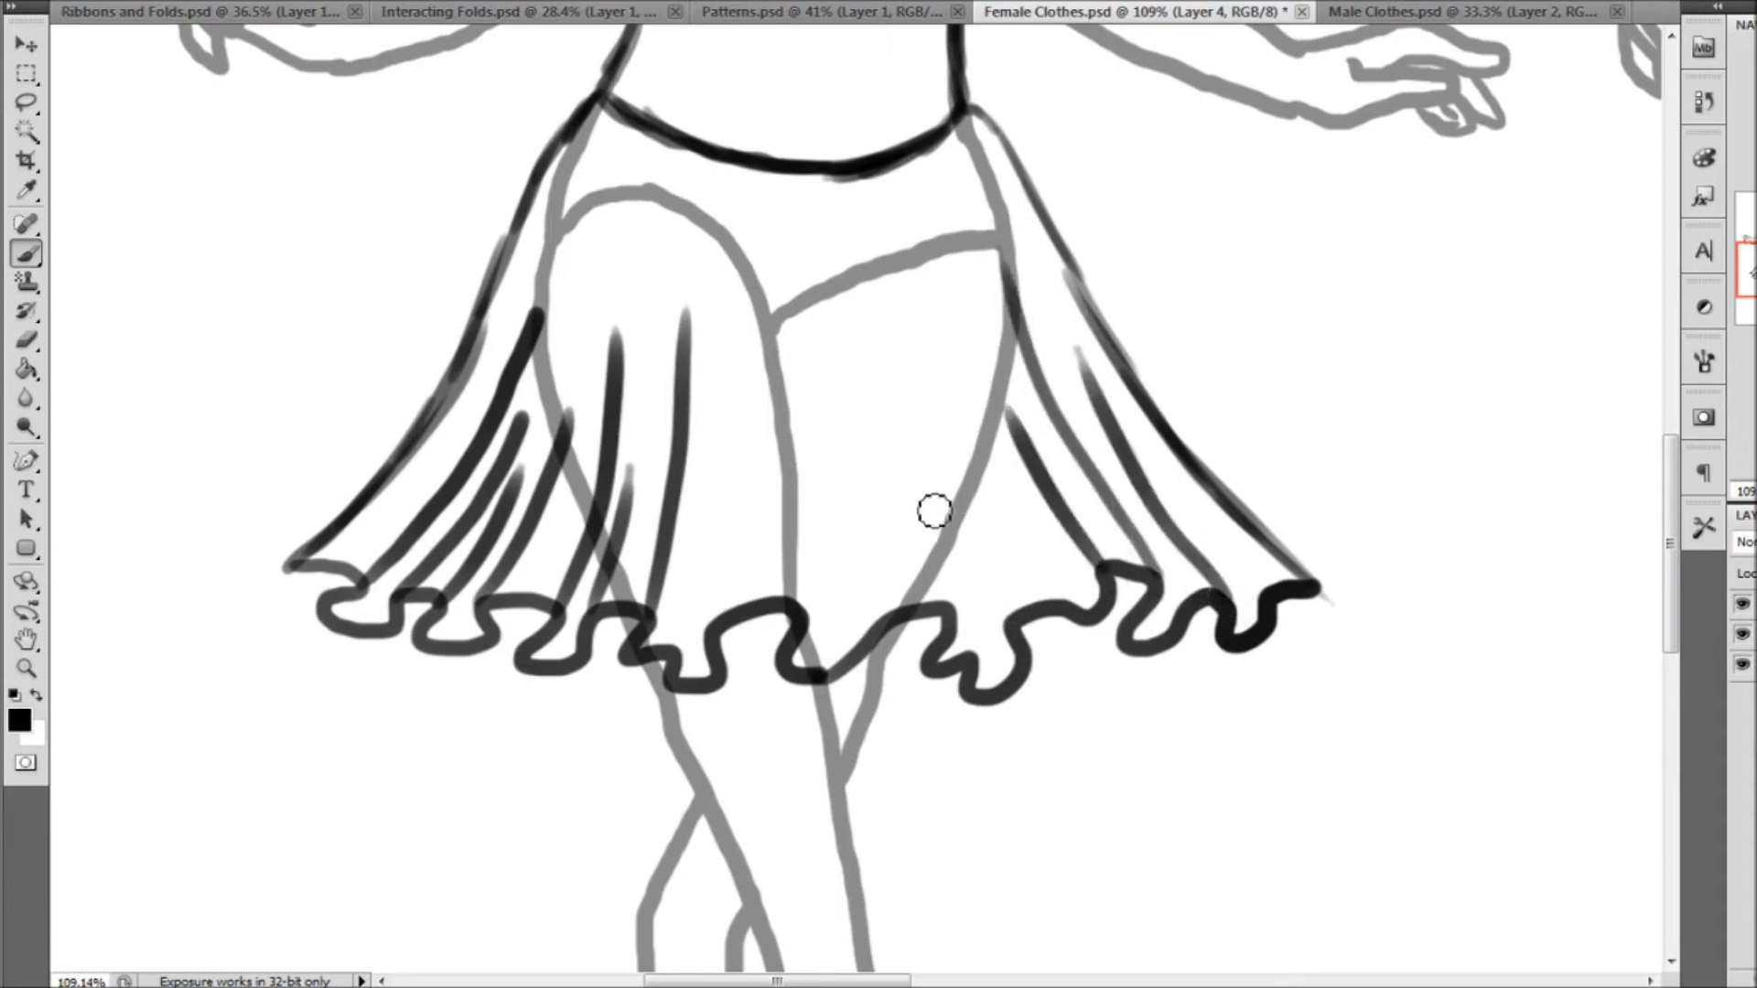
{"action": "left_click_drag", "start_coordinate": [1080, 605], "coordinate": [980, 414]}
{"action": "left_click_drag", "start_coordinate": [952, 605], "coordinate": [883, 286]}
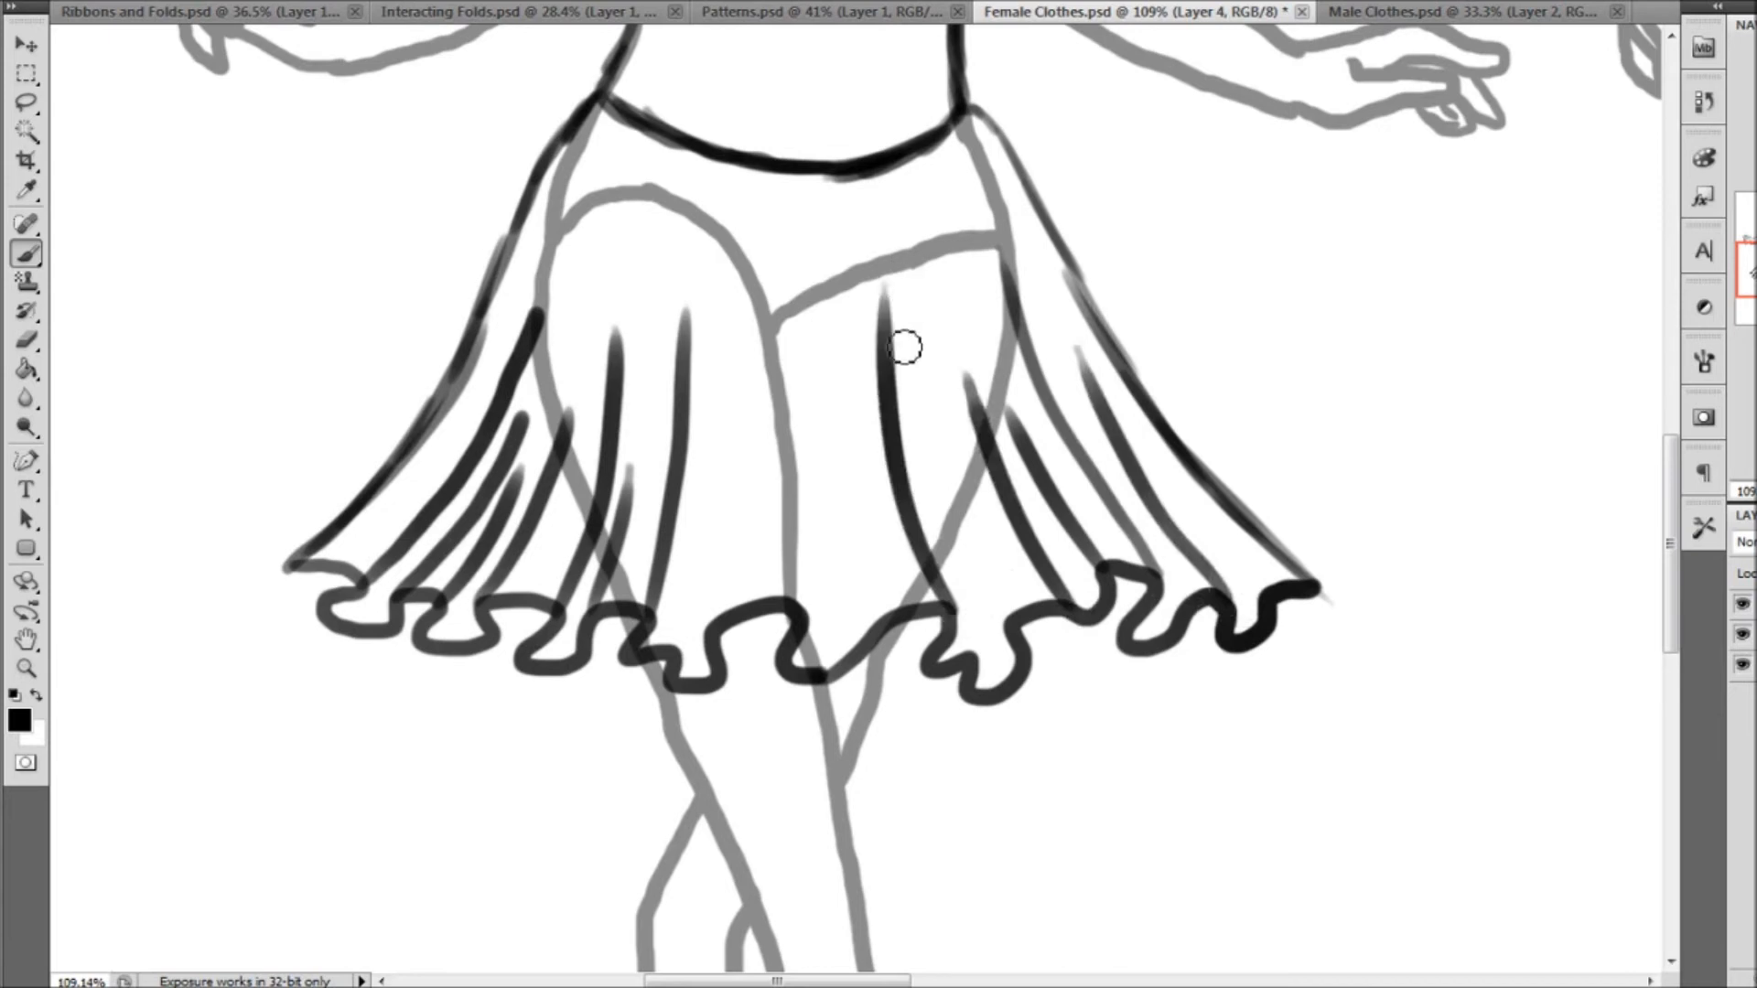
{"action": "mouse_move", "coordinate": [970, 684]}
{"action": "left_mouse_down"}
{"action": "mouse_move", "coordinate": [977, 607]}
{"action": "mouse_move", "coordinate": [917, 302]}
{"action": "left_mouse_up"}
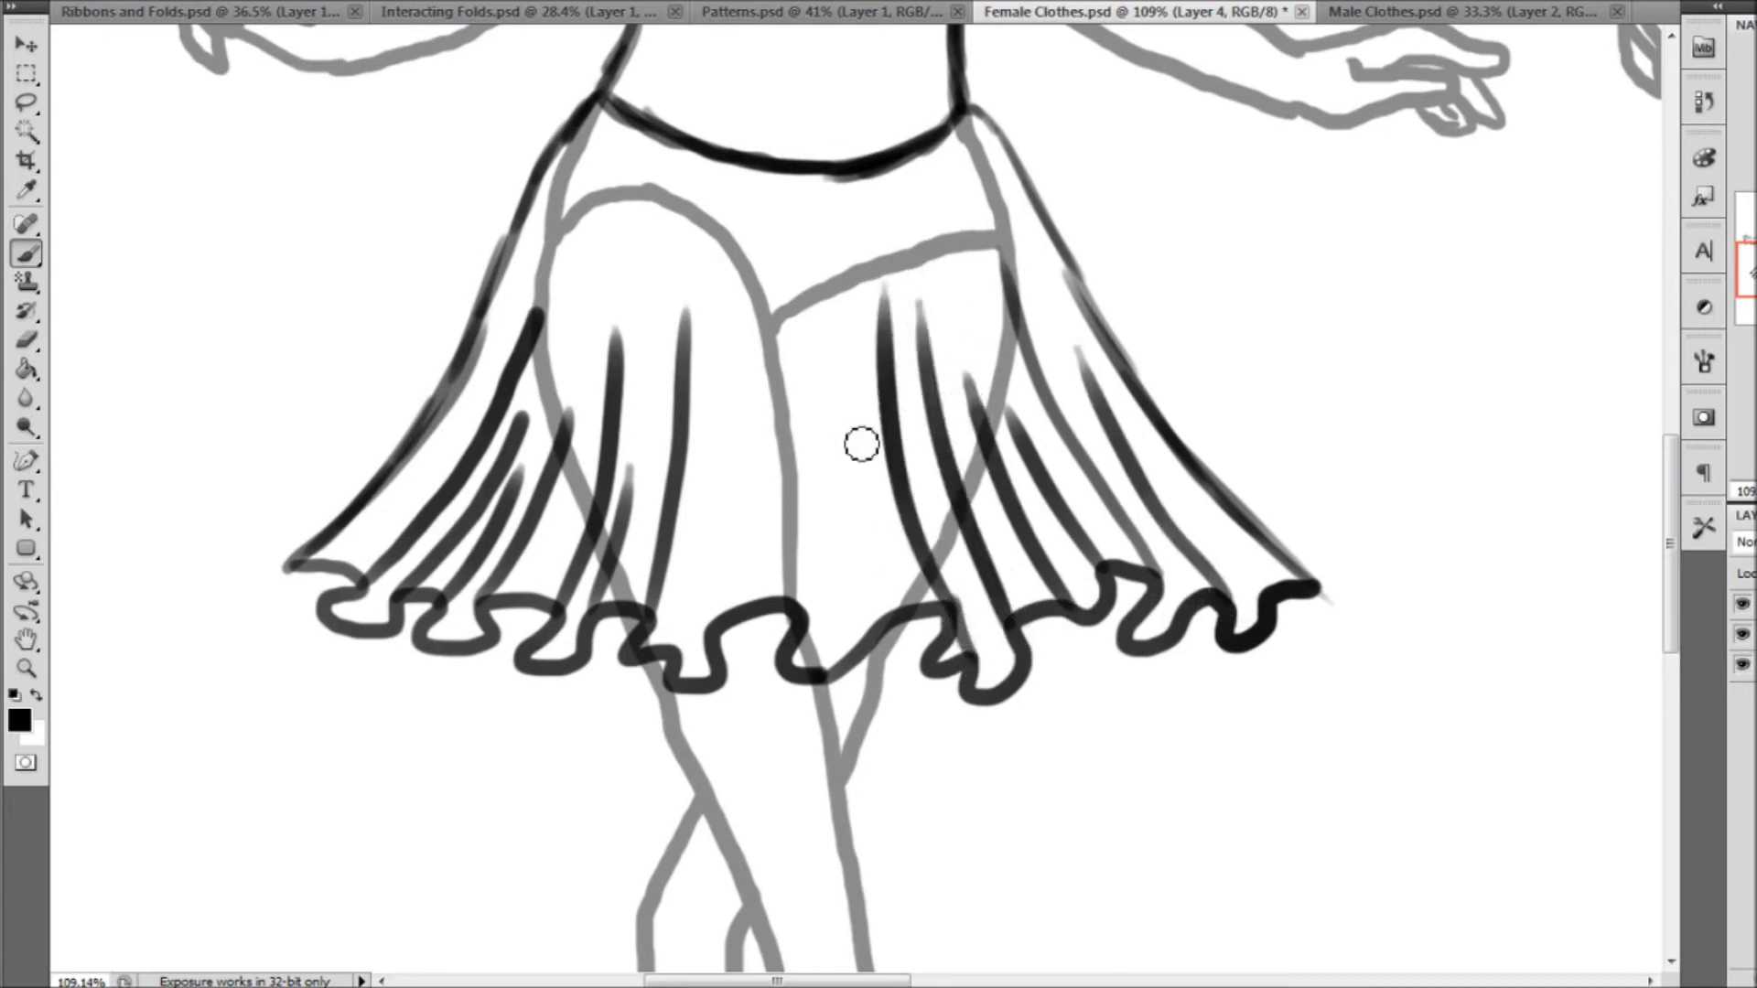
{"action": "left_click_drag", "start_coordinate": [818, 621], "coordinate": [839, 272]}
{"action": "left_click_drag", "start_coordinate": [713, 633], "coordinate": [728, 335]}
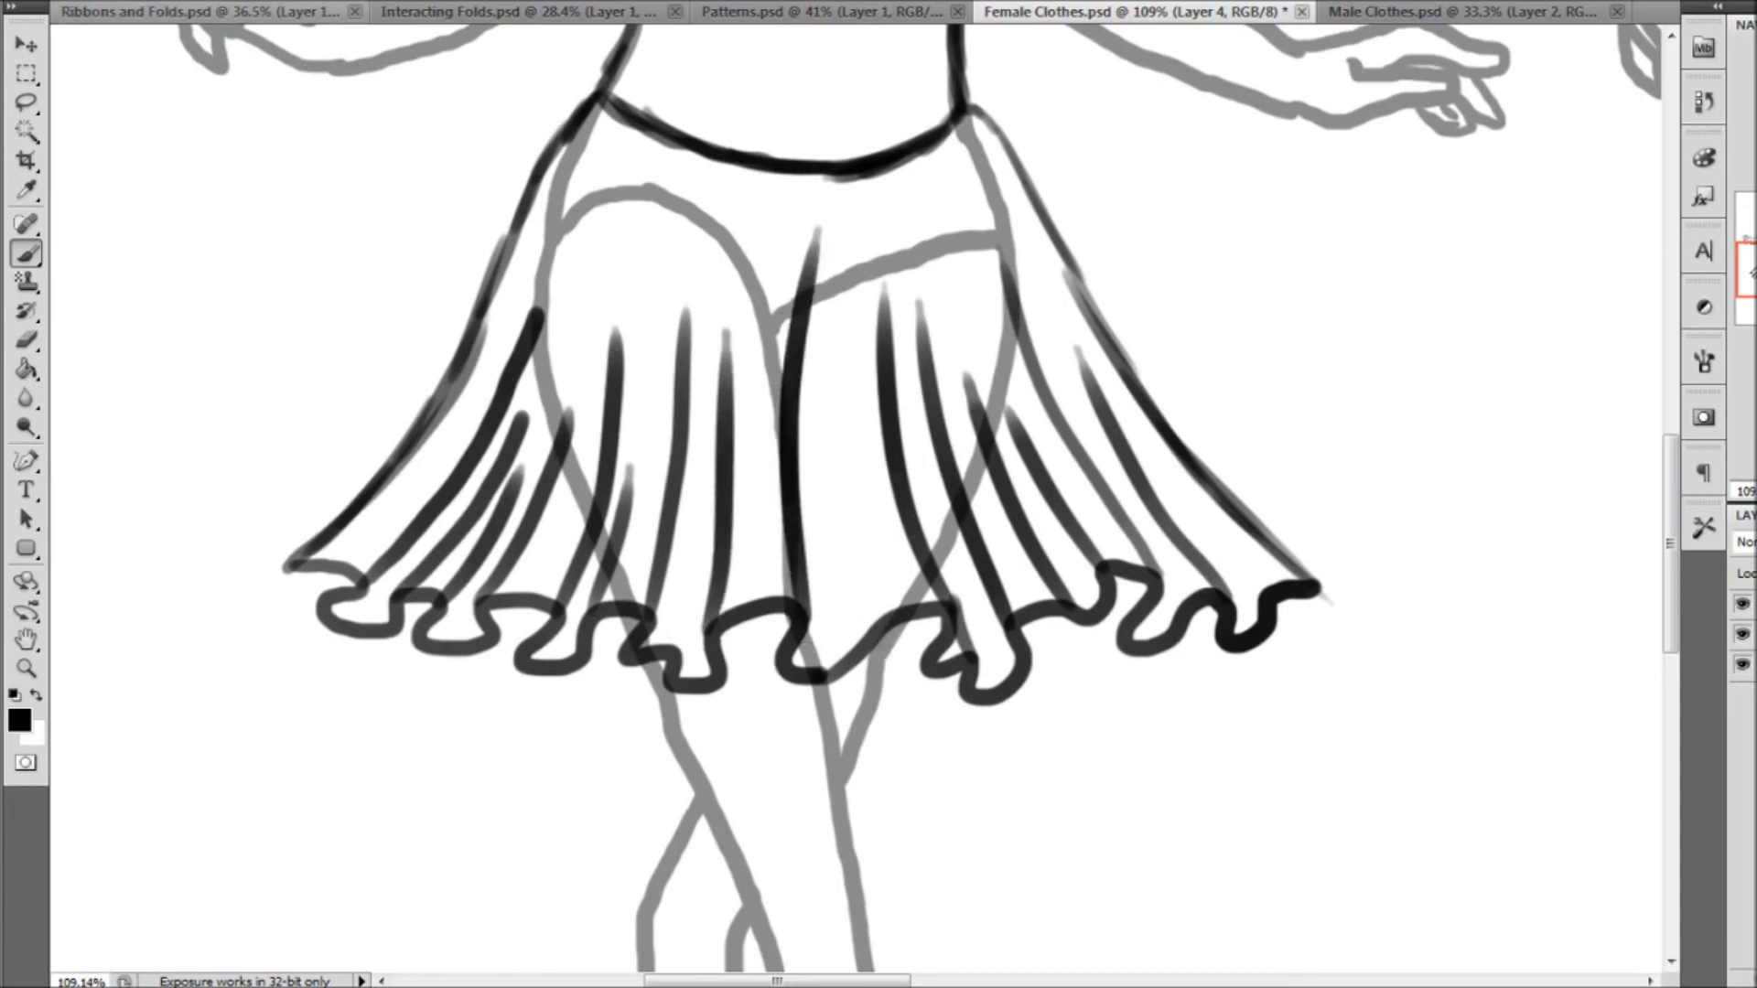
Add short inner fold lines behind the waves along the first skirt's hem, closing off both outer corners
{"action": "right_click", "coordinate": [118, 11]}
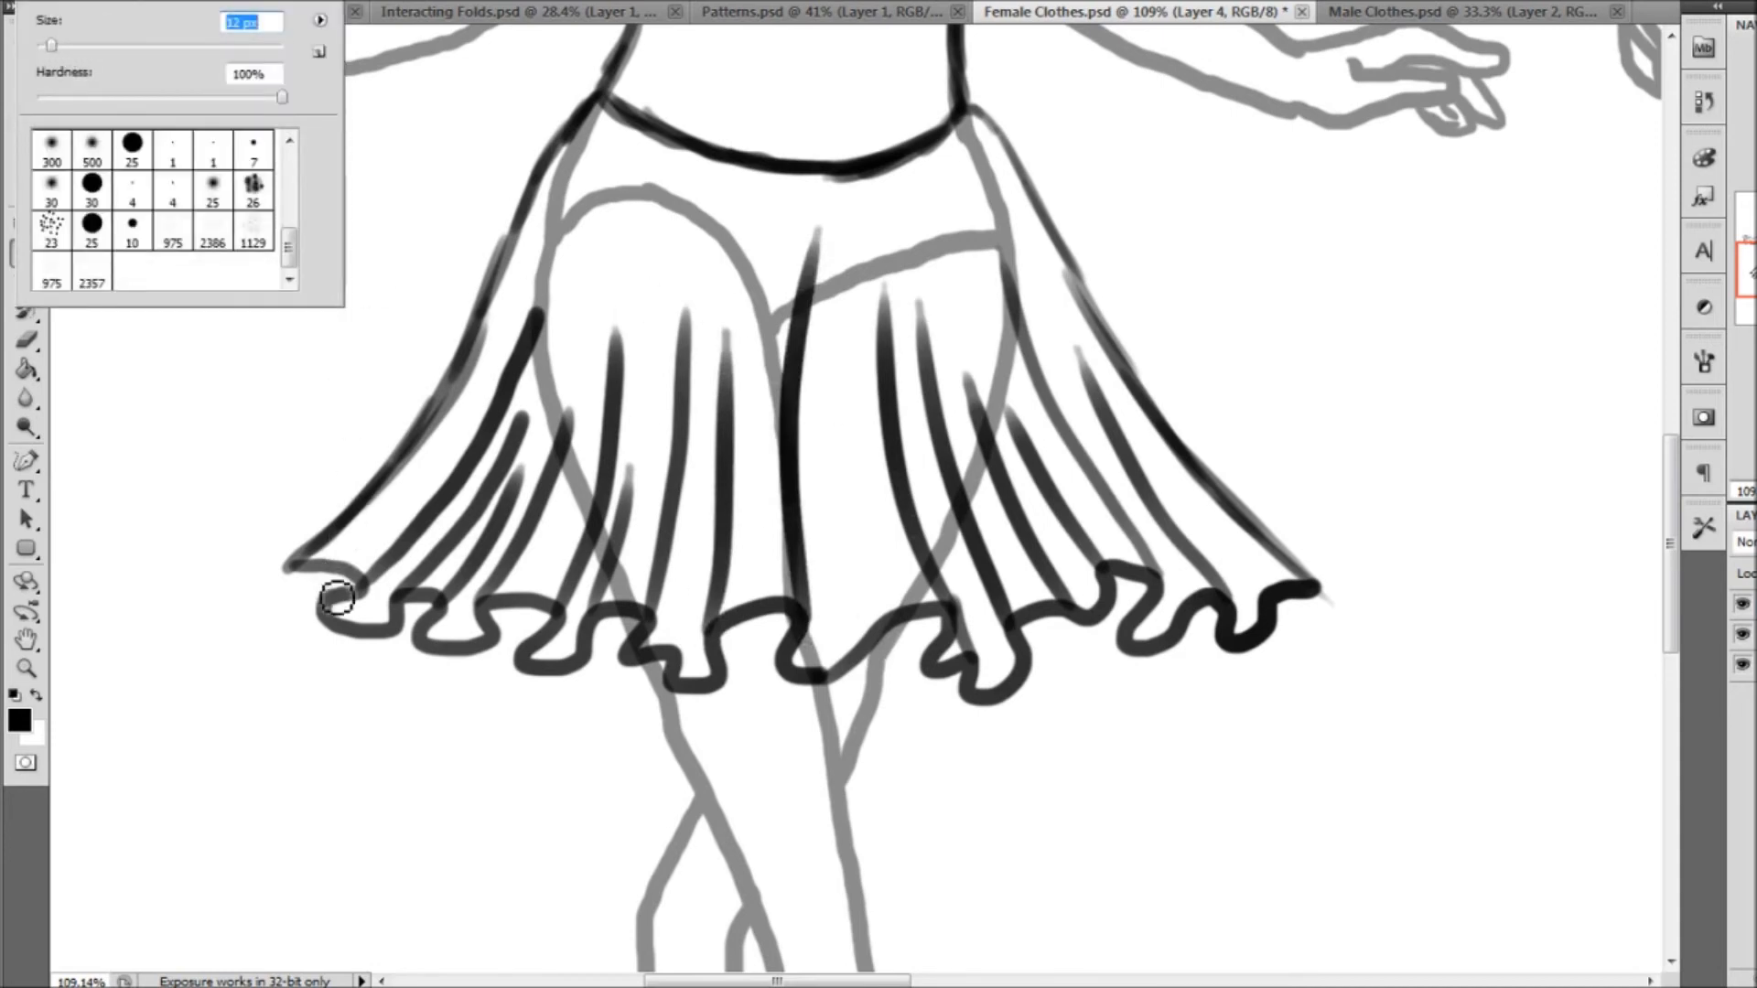
{"action": "left_click_drag", "start_coordinate": [330, 609], "coordinate": [335, 572]}
{"action": "mouse_move", "coordinate": [404, 633]}
{"action": "left_mouse_down"}
{"action": "mouse_move", "coordinate": [547, 646]}
{"action": "mouse_move", "coordinate": [509, 642]}
{"action": "mouse_move", "coordinate": [529, 615]}
{"action": "mouse_move", "coordinate": [525, 660]}
{"action": "mouse_move", "coordinate": [547, 623]}
{"action": "mouse_move", "coordinate": [708, 640]}
{"action": "mouse_move", "coordinate": [637, 649]}
{"action": "mouse_move", "coordinate": [673, 690]}
{"action": "mouse_move", "coordinate": [684, 658]}
{"action": "mouse_move", "coordinate": [734, 688]}
{"action": "mouse_move", "coordinate": [726, 631]}
{"action": "left_mouse_up"}
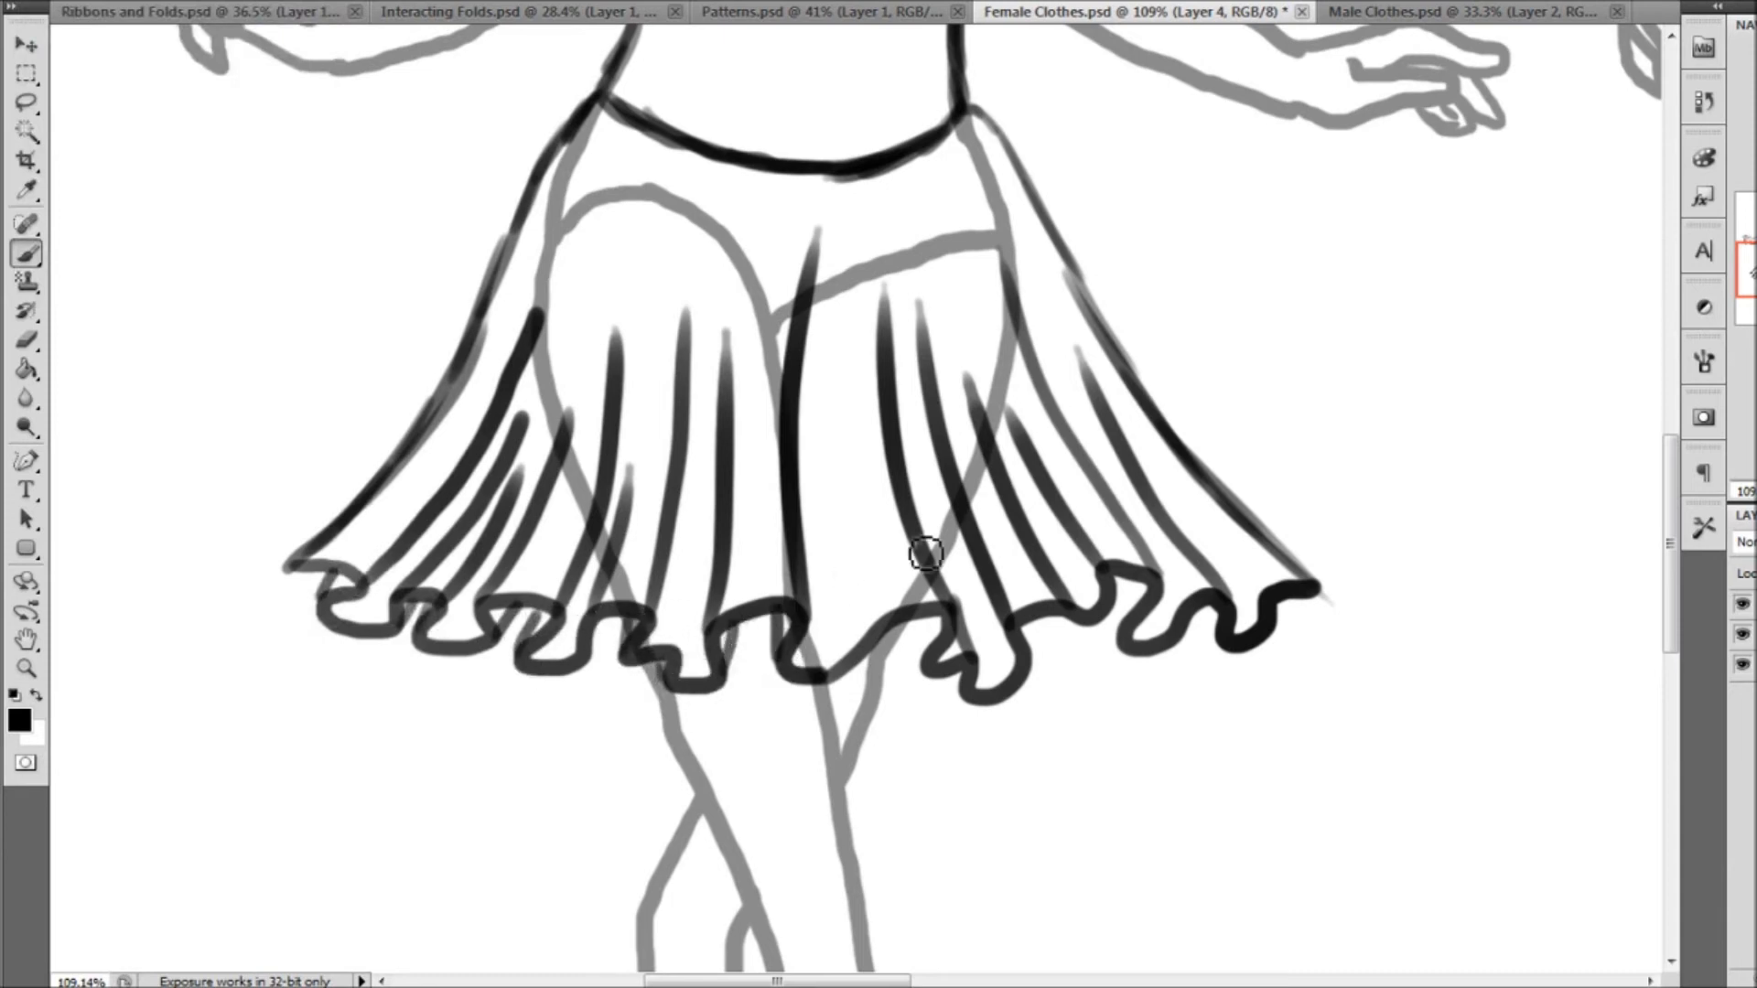
{"action": "left_click_drag", "start_coordinate": [931, 675], "coordinate": [960, 693]}
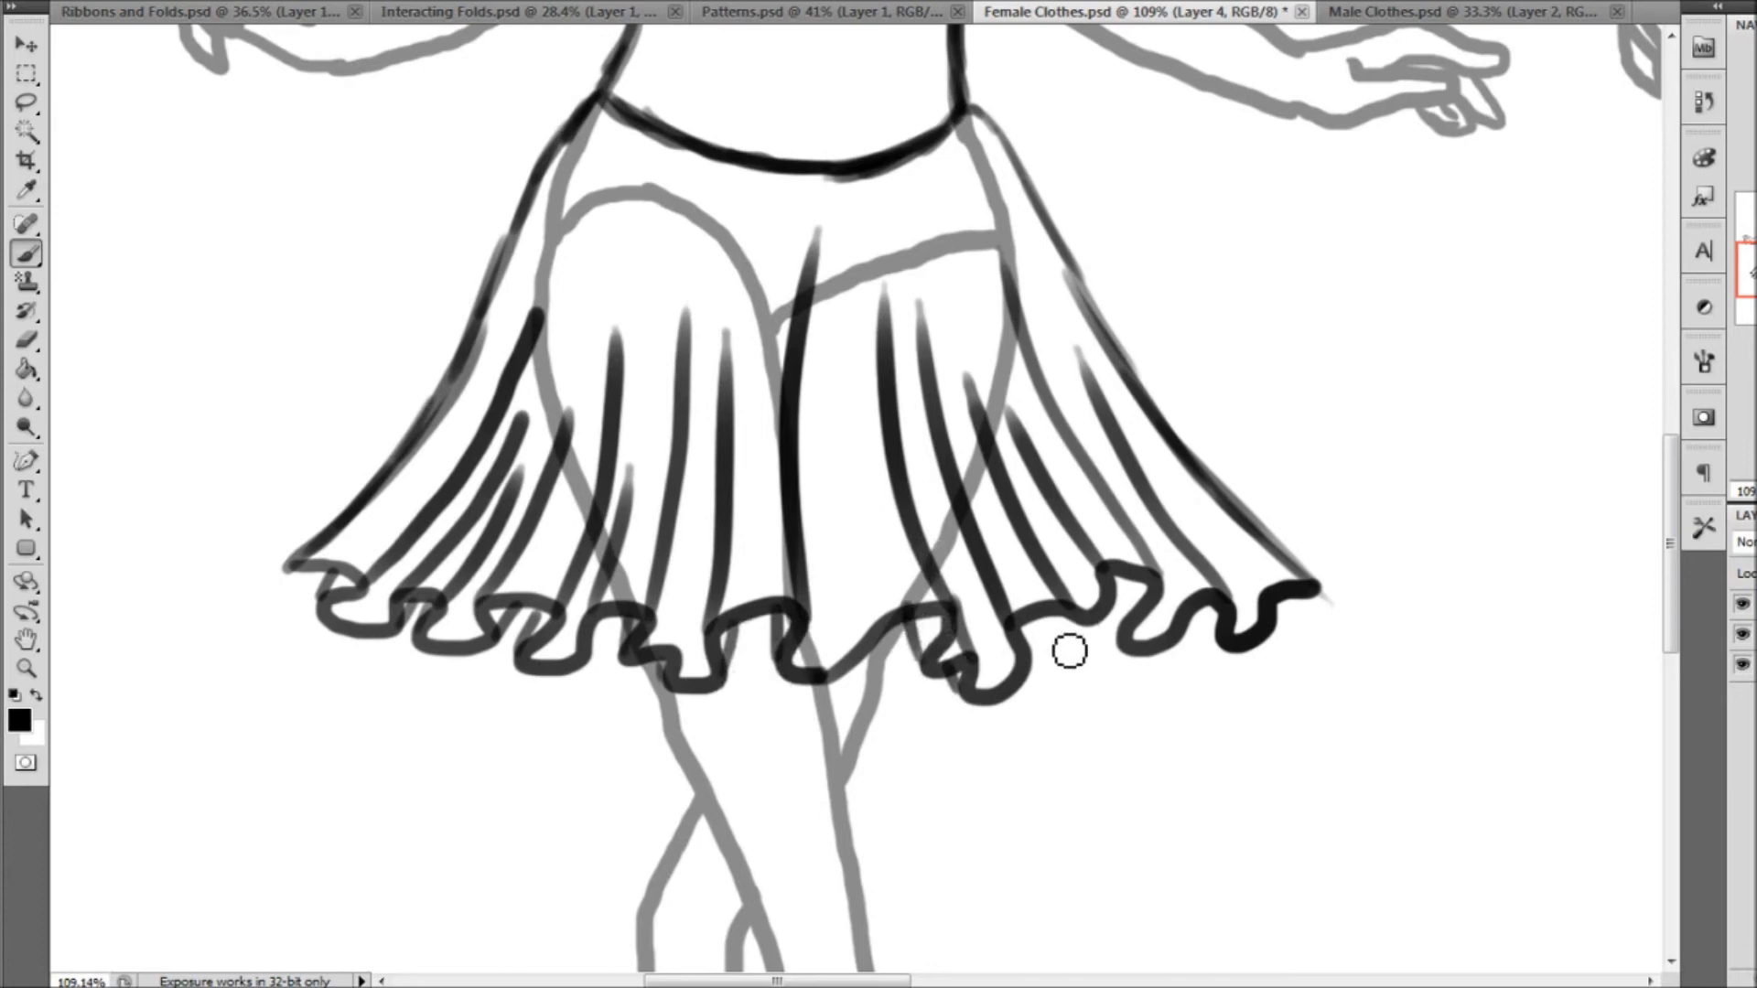
{"action": "left_click_drag", "start_coordinate": [1129, 653], "coordinate": [1104, 610]}
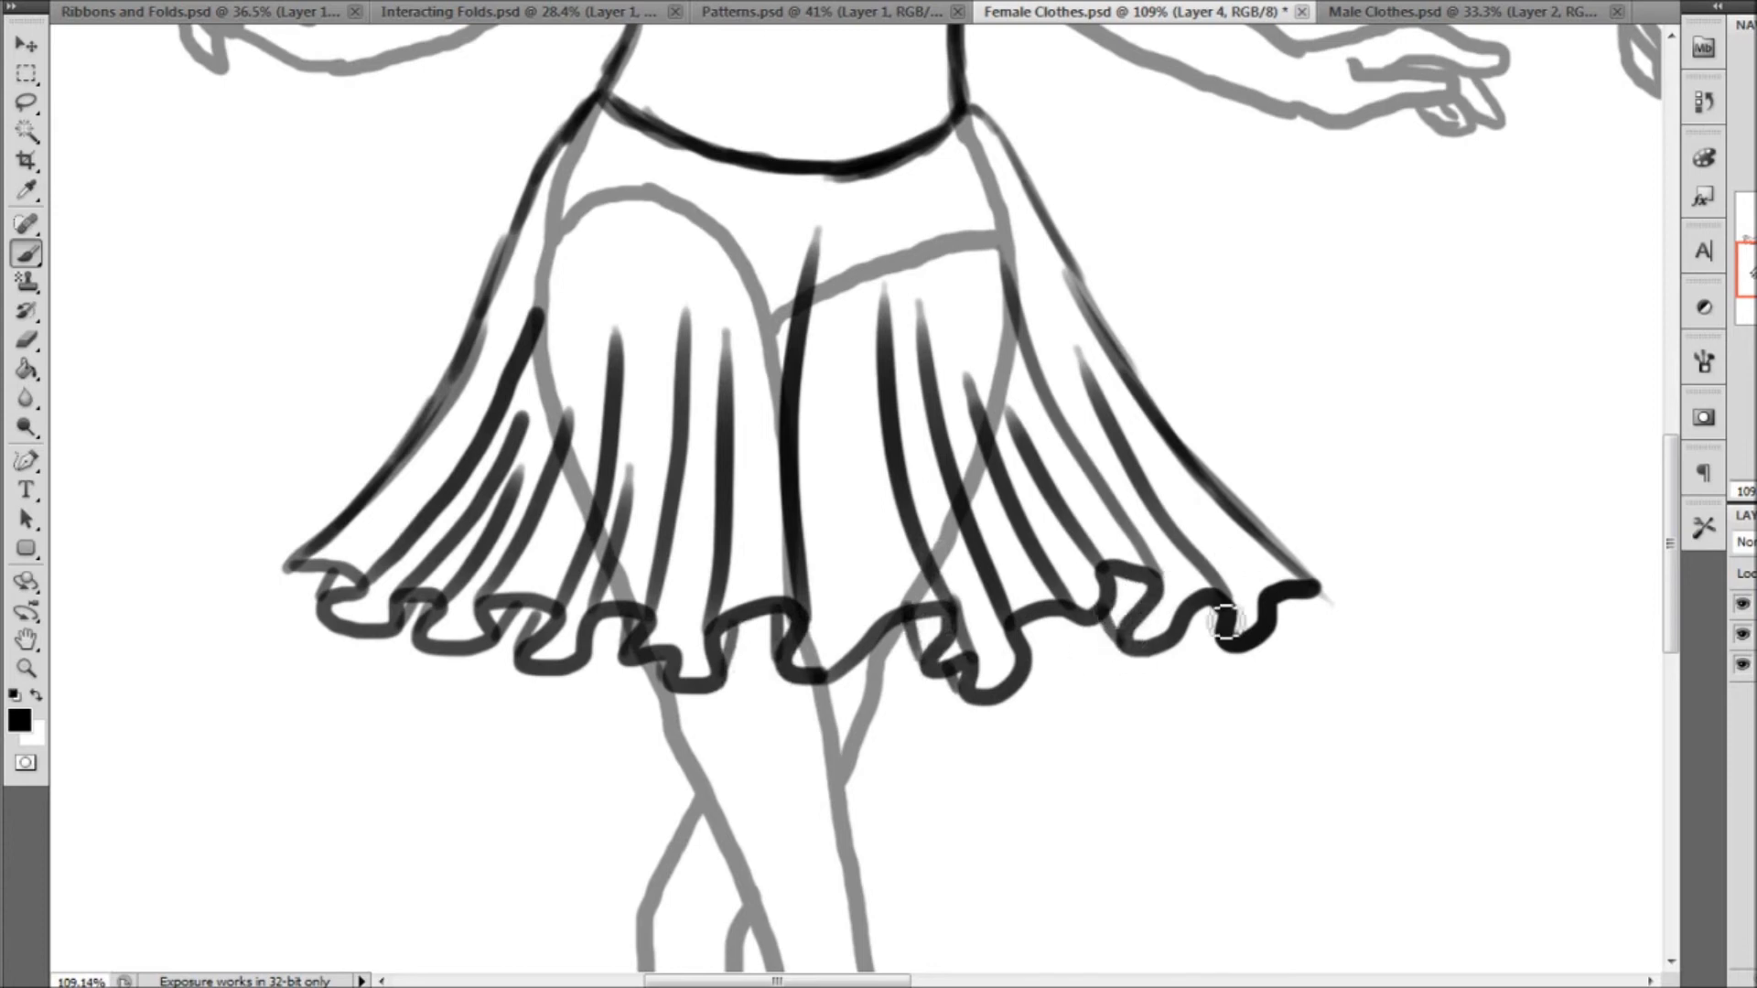
{"action": "left_click_drag", "start_coordinate": [1206, 635], "coordinate": [1189, 620]}
{"action": "left_click_drag", "start_coordinate": [1317, 595], "coordinate": [1297, 602]}
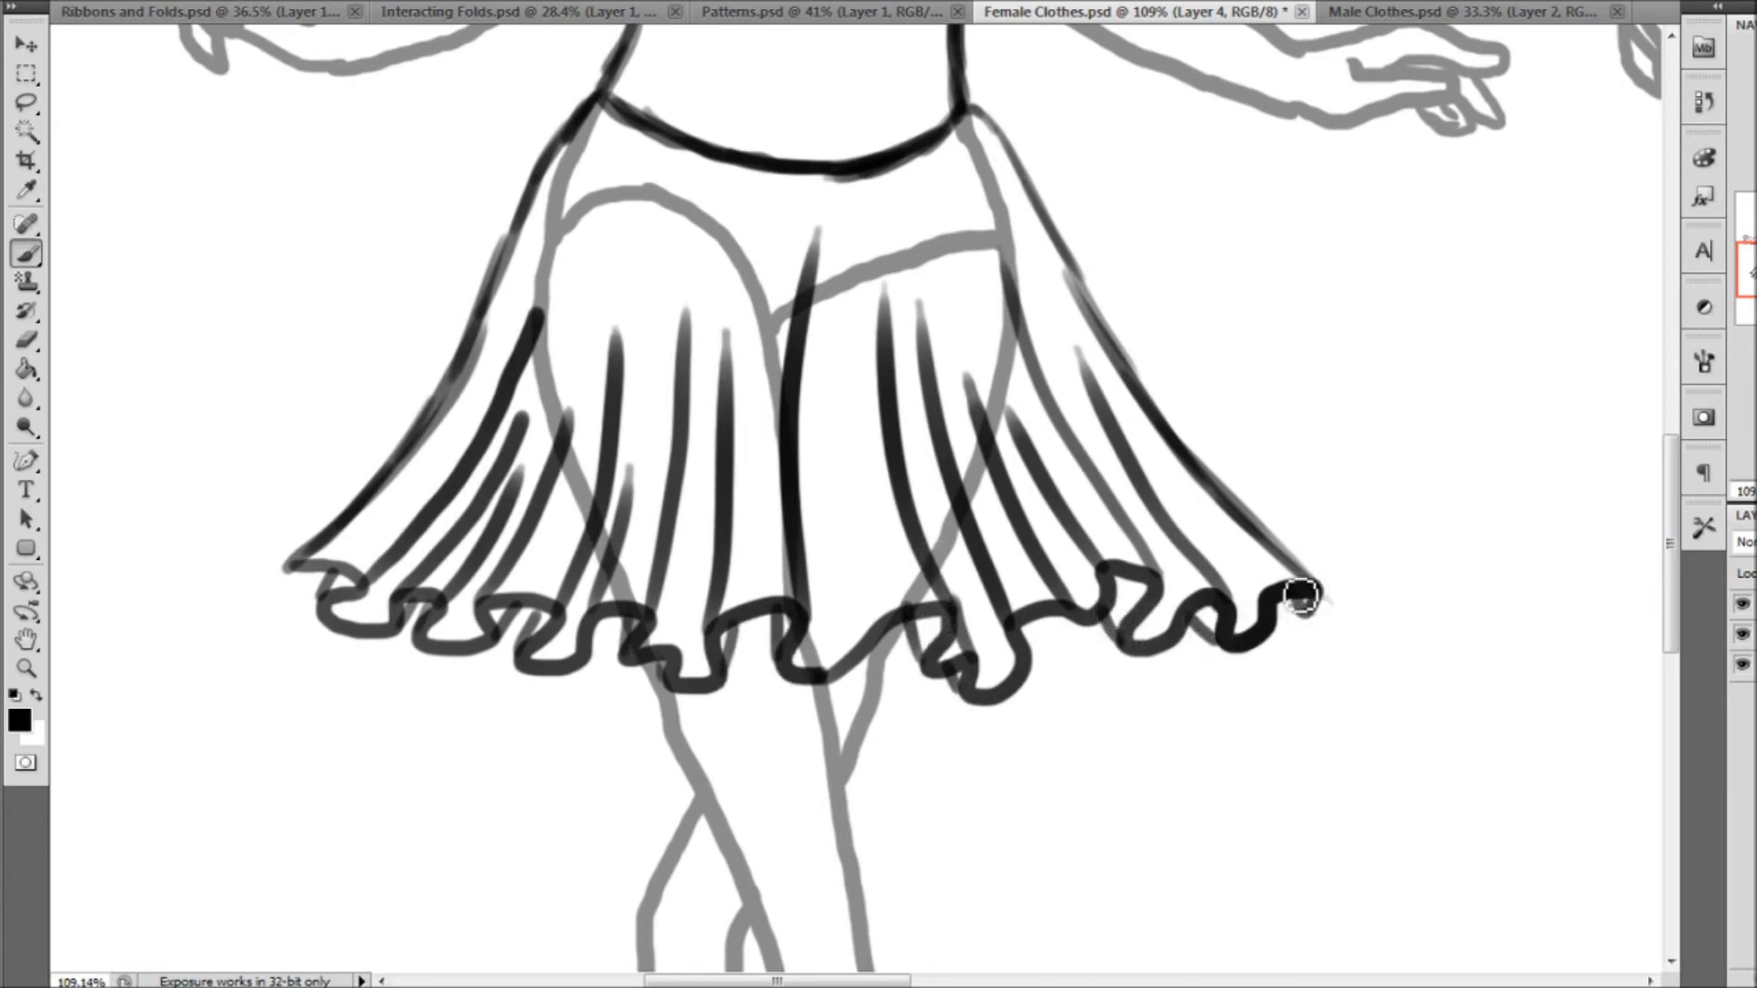
{"action": "left_click_drag", "start_coordinate": [289, 590], "coordinate": [315, 570]}
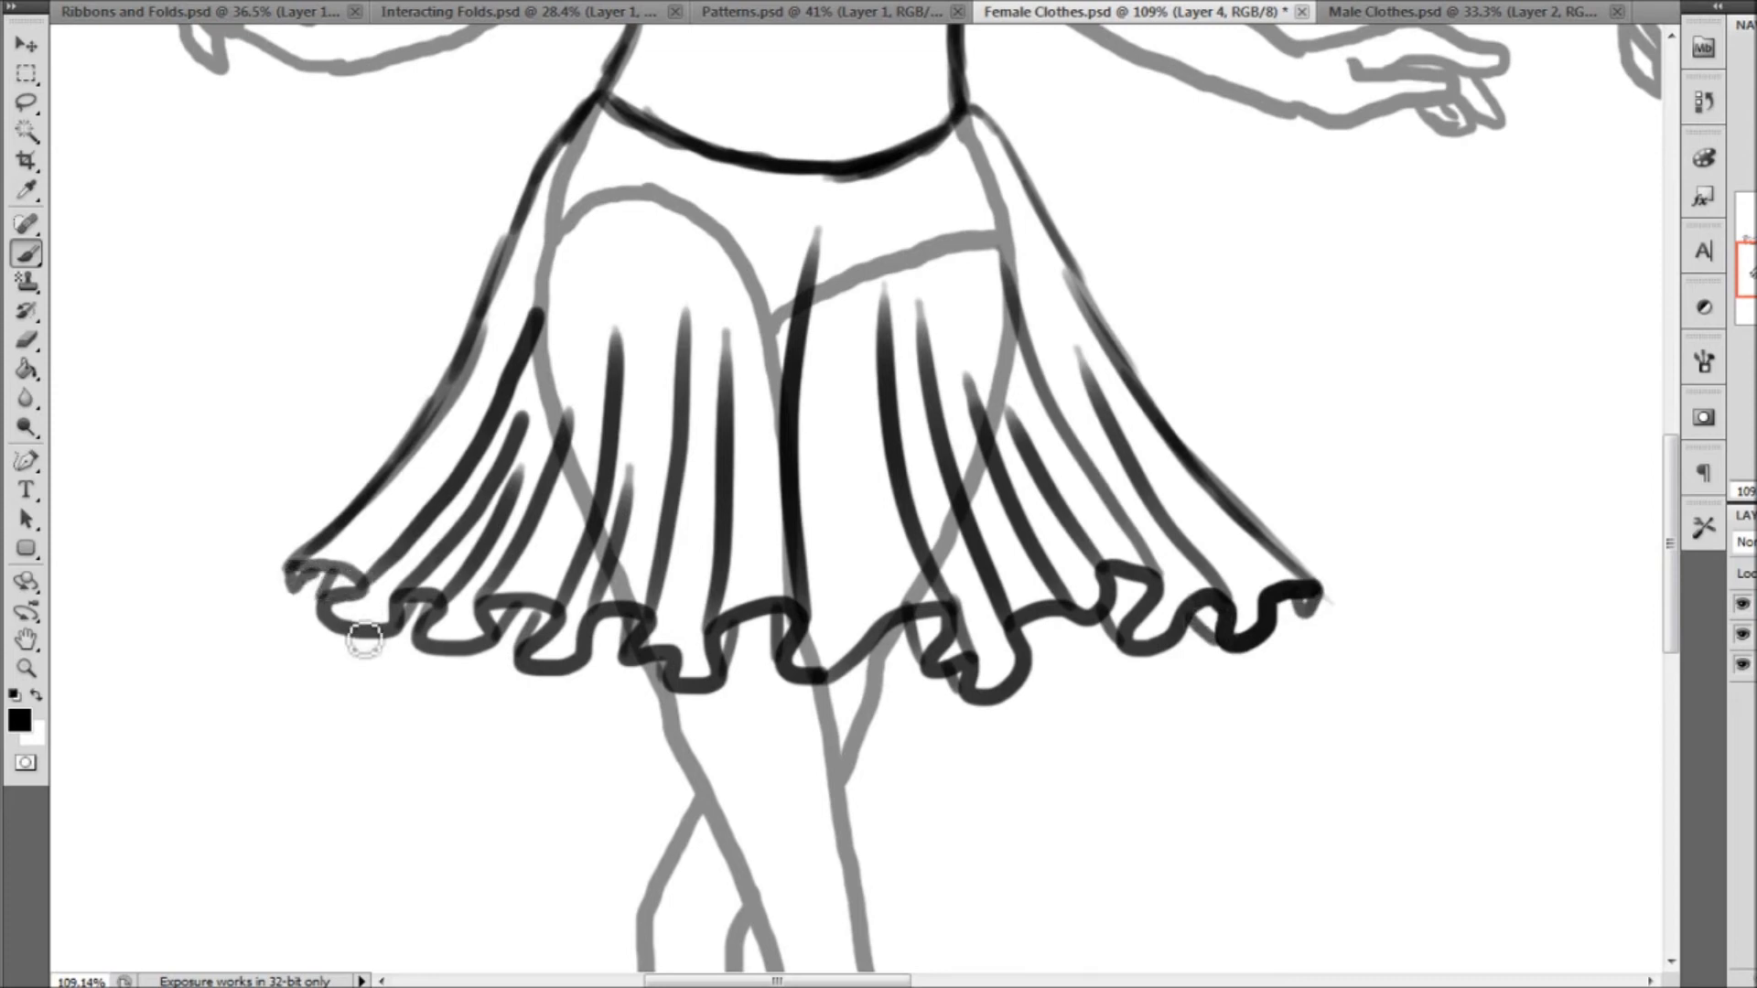
Erase the grey body template lines under the first figure's skirt on Layer 3, leaving the legs below the hem
{"action": "left_click", "coordinate": [23, 346]}
{"action": "right_click", "coordinate": [359, 108]}
{"action": "mouse_move", "coordinate": [573, 104]}
{"action": "left_mouse_down"}
{"action": "mouse_move", "coordinate": [473, 386]}
{"action": "mouse_move", "coordinate": [497, 443]}
{"action": "mouse_move", "coordinate": [563, 498]}
{"action": "left_mouse_up"}
{"action": "mouse_move", "coordinate": [910, 599]}
{"action": "left_mouse_down"}
{"action": "mouse_move", "coordinate": [960, 475]}
{"action": "mouse_move", "coordinate": [1002, 237]}
{"action": "mouse_move", "coordinate": [965, 109]}
{"action": "left_mouse_up"}
{"action": "left_click_drag", "start_coordinate": [649, 192], "coordinate": [915, 260]}
{"action": "left_click_drag", "start_coordinate": [660, 353], "coordinate": [813, 269]}
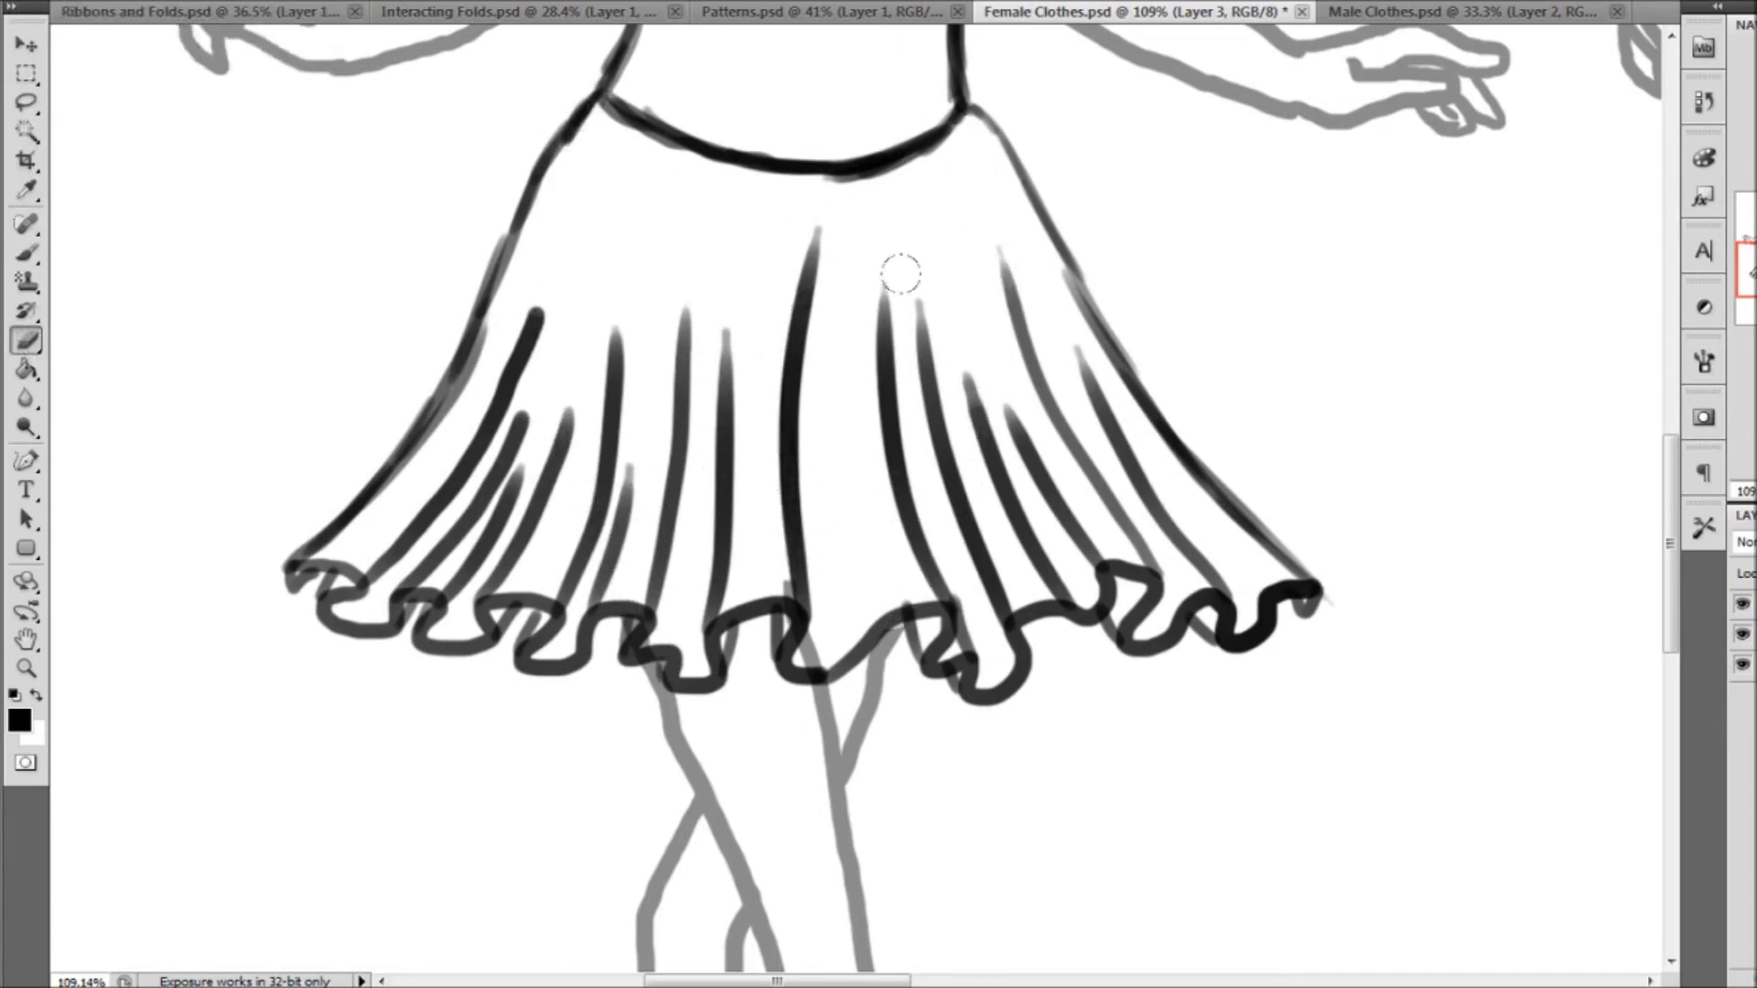
{"action": "left_click", "coordinate": [26, 669]}
{"action": "key", "text": "ctrl+0"}
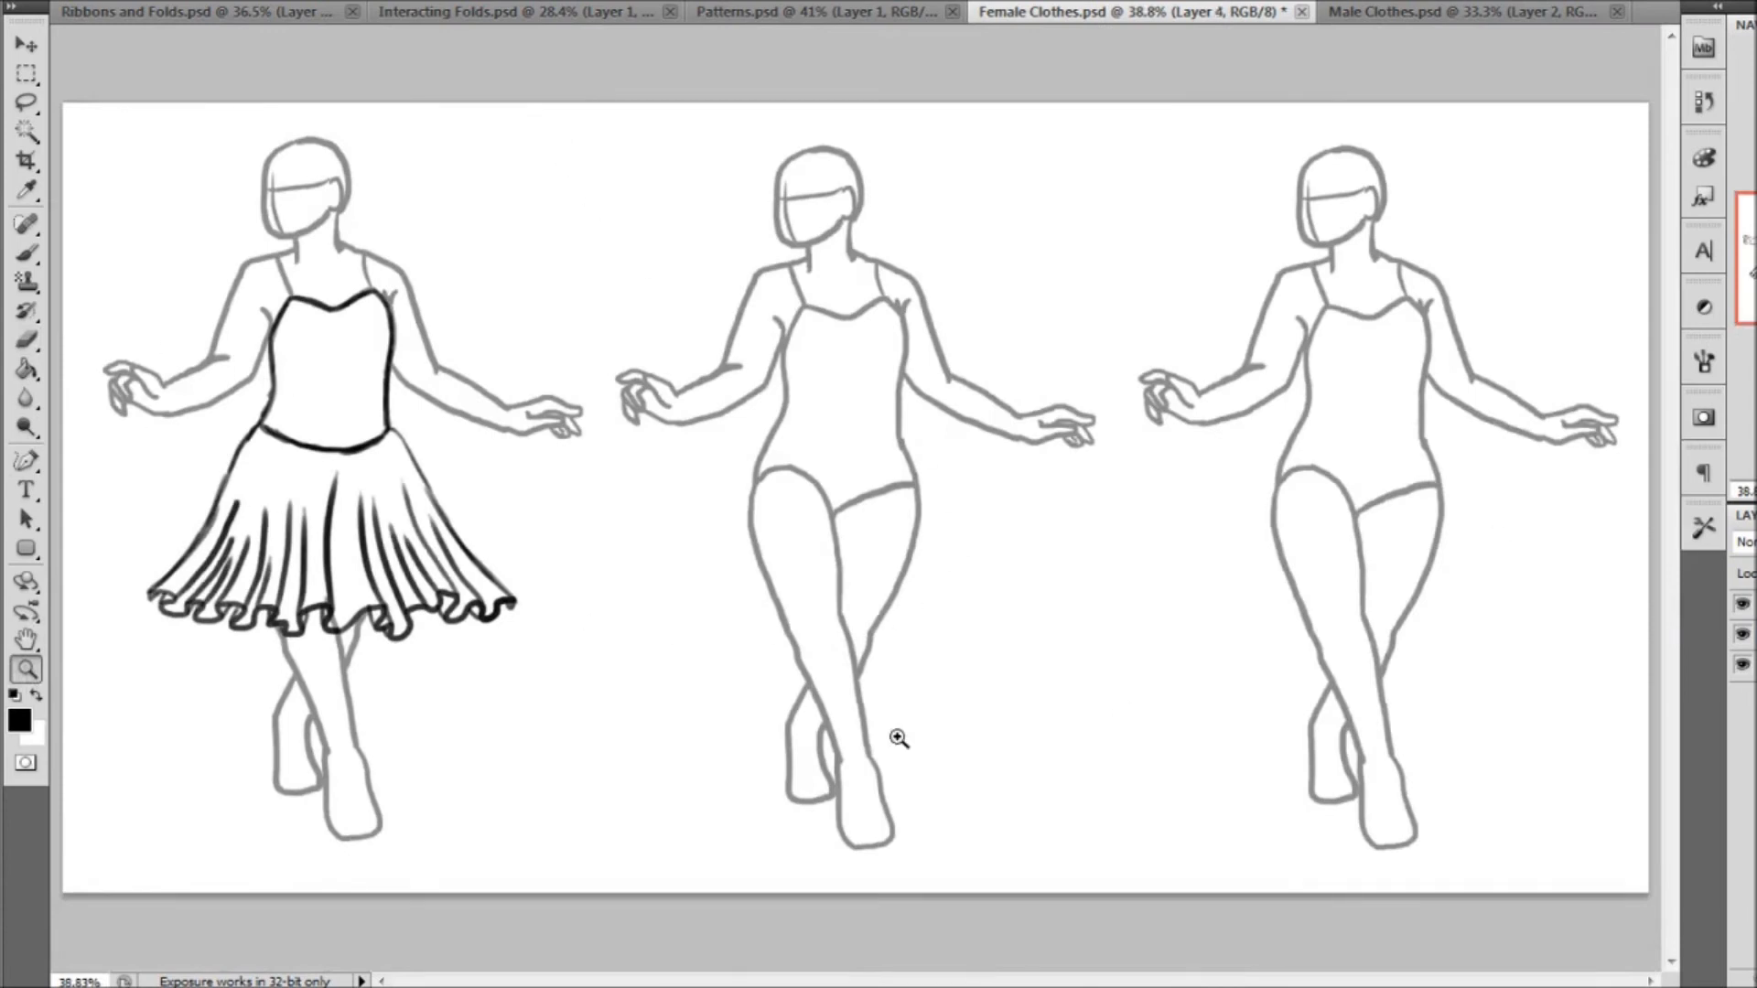
With the brush on Layer 4, sketch a sample hooked fold beside the skirt and add similar gathered folds along the waistline
{"action": "left_click_drag", "start_coordinate": [164, 320], "coordinate": [534, 578]}
{"action": "left_click", "coordinate": [27, 252]}
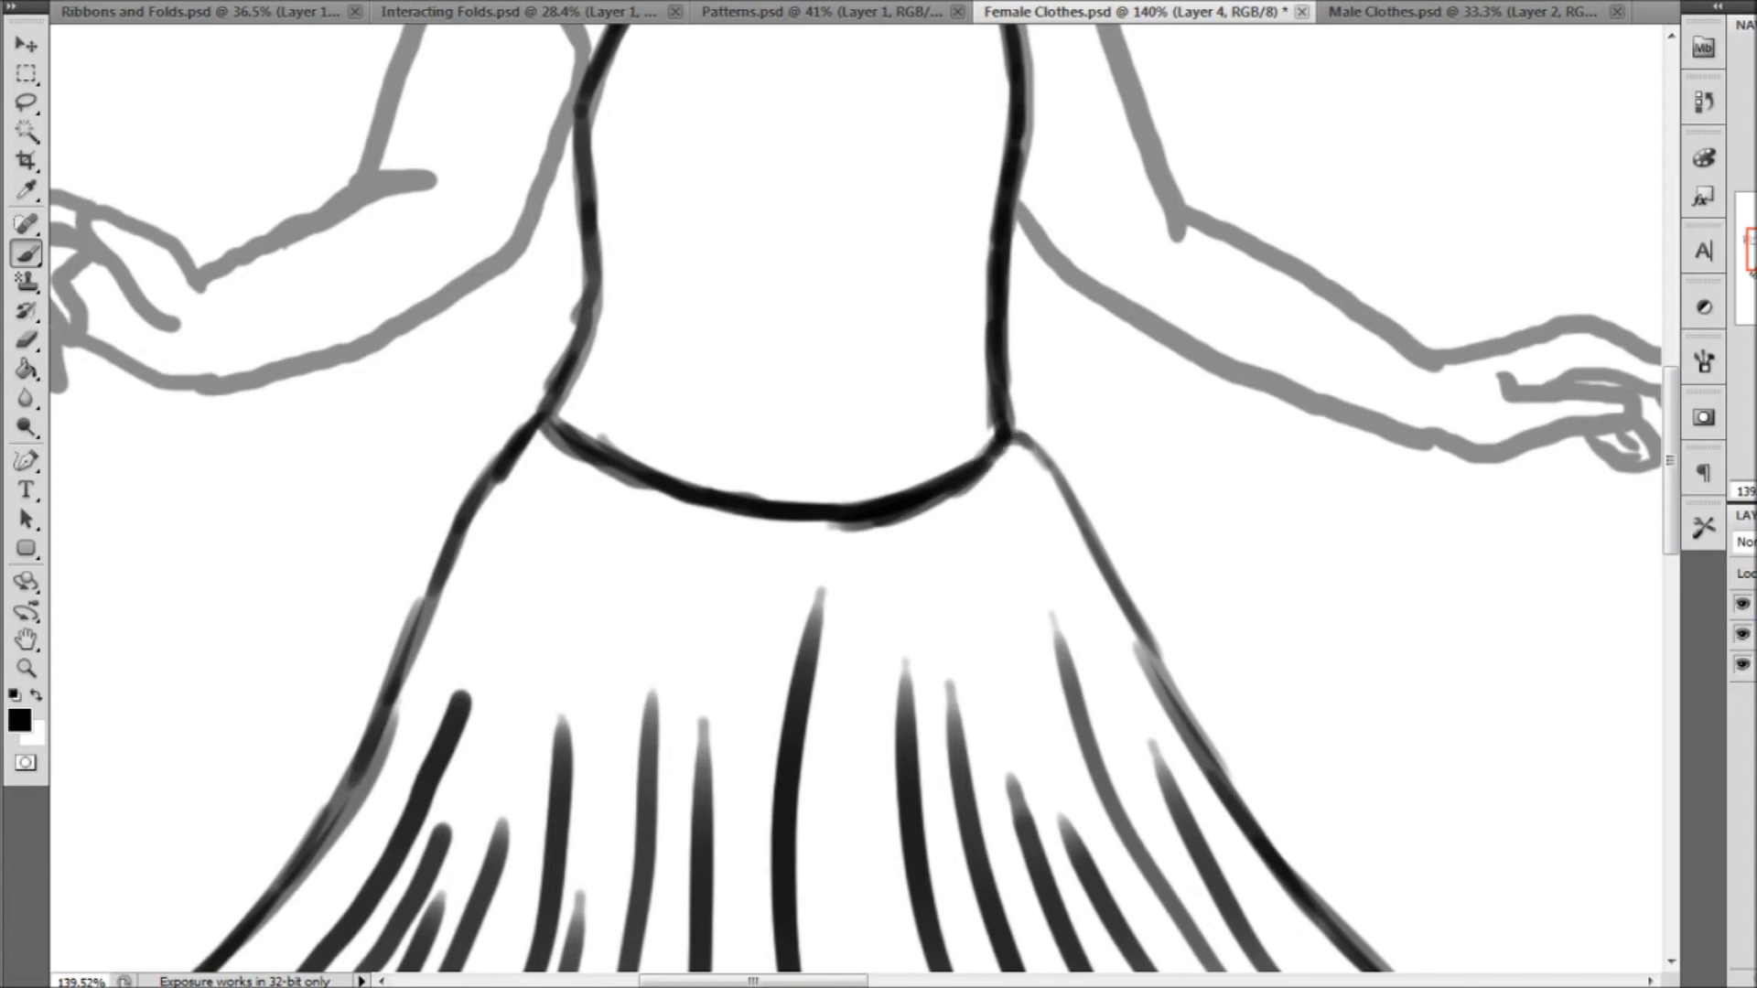
{"action": "mouse_move", "coordinate": [1186, 484]}
{"action": "left_mouse_down"}
{"action": "mouse_move", "coordinate": [1235, 485]}
{"action": "mouse_move", "coordinate": [1314, 593]}
{"action": "left_mouse_up"}
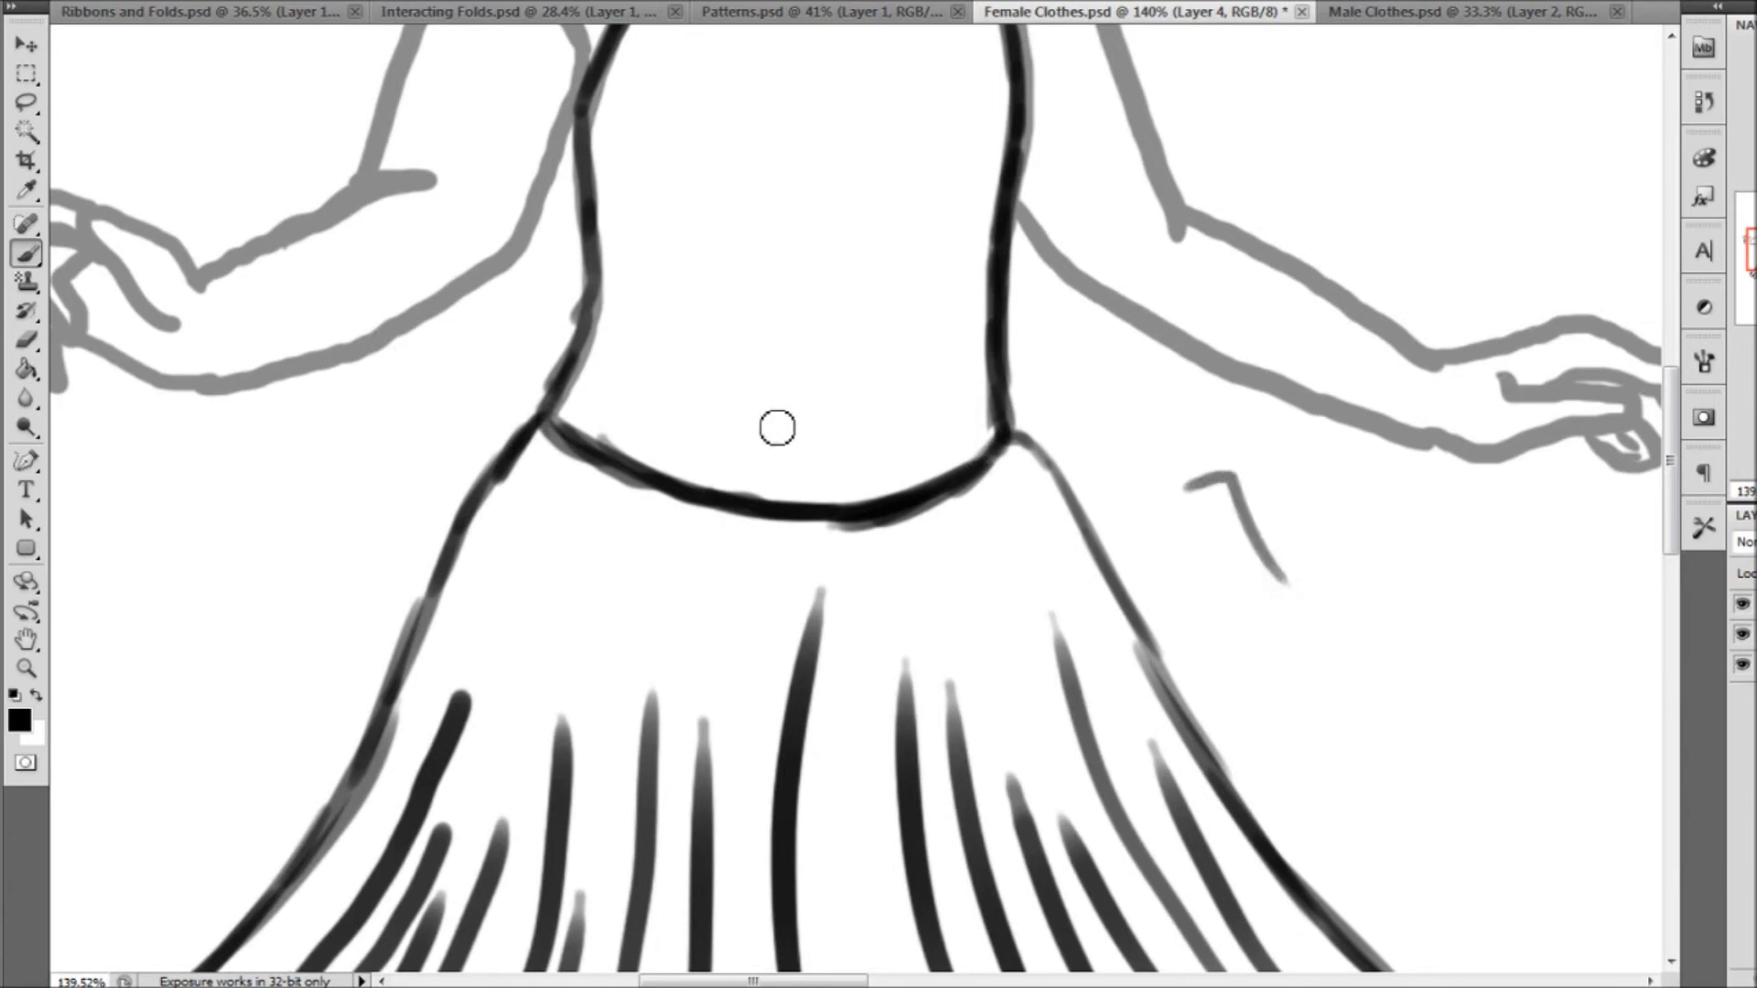
{"action": "mouse_move", "coordinate": [874, 518]}
{"action": "left_mouse_down"}
{"action": "mouse_move", "coordinate": [929, 479]}
{"action": "mouse_move", "coordinate": [984, 611]}
{"action": "left_mouse_up"}
{"action": "mouse_move", "coordinate": [1000, 450]}
{"action": "left_mouse_down"}
{"action": "mouse_move", "coordinate": [1048, 444]}
{"action": "mouse_move", "coordinate": [1087, 551]}
{"action": "left_mouse_up"}
{"action": "mouse_move", "coordinate": [679, 489]}
{"action": "left_mouse_down"}
{"action": "mouse_move", "coordinate": [658, 473]}
{"action": "mouse_move", "coordinate": [564, 559]}
{"action": "left_mouse_up"}
{"action": "left_click_drag", "start_coordinate": [635, 470], "coordinate": [563, 497]}
Erase the old waistline inside the hooked gathers and taper the ends of their fold lines
{"action": "left_click", "coordinate": [28, 342]}
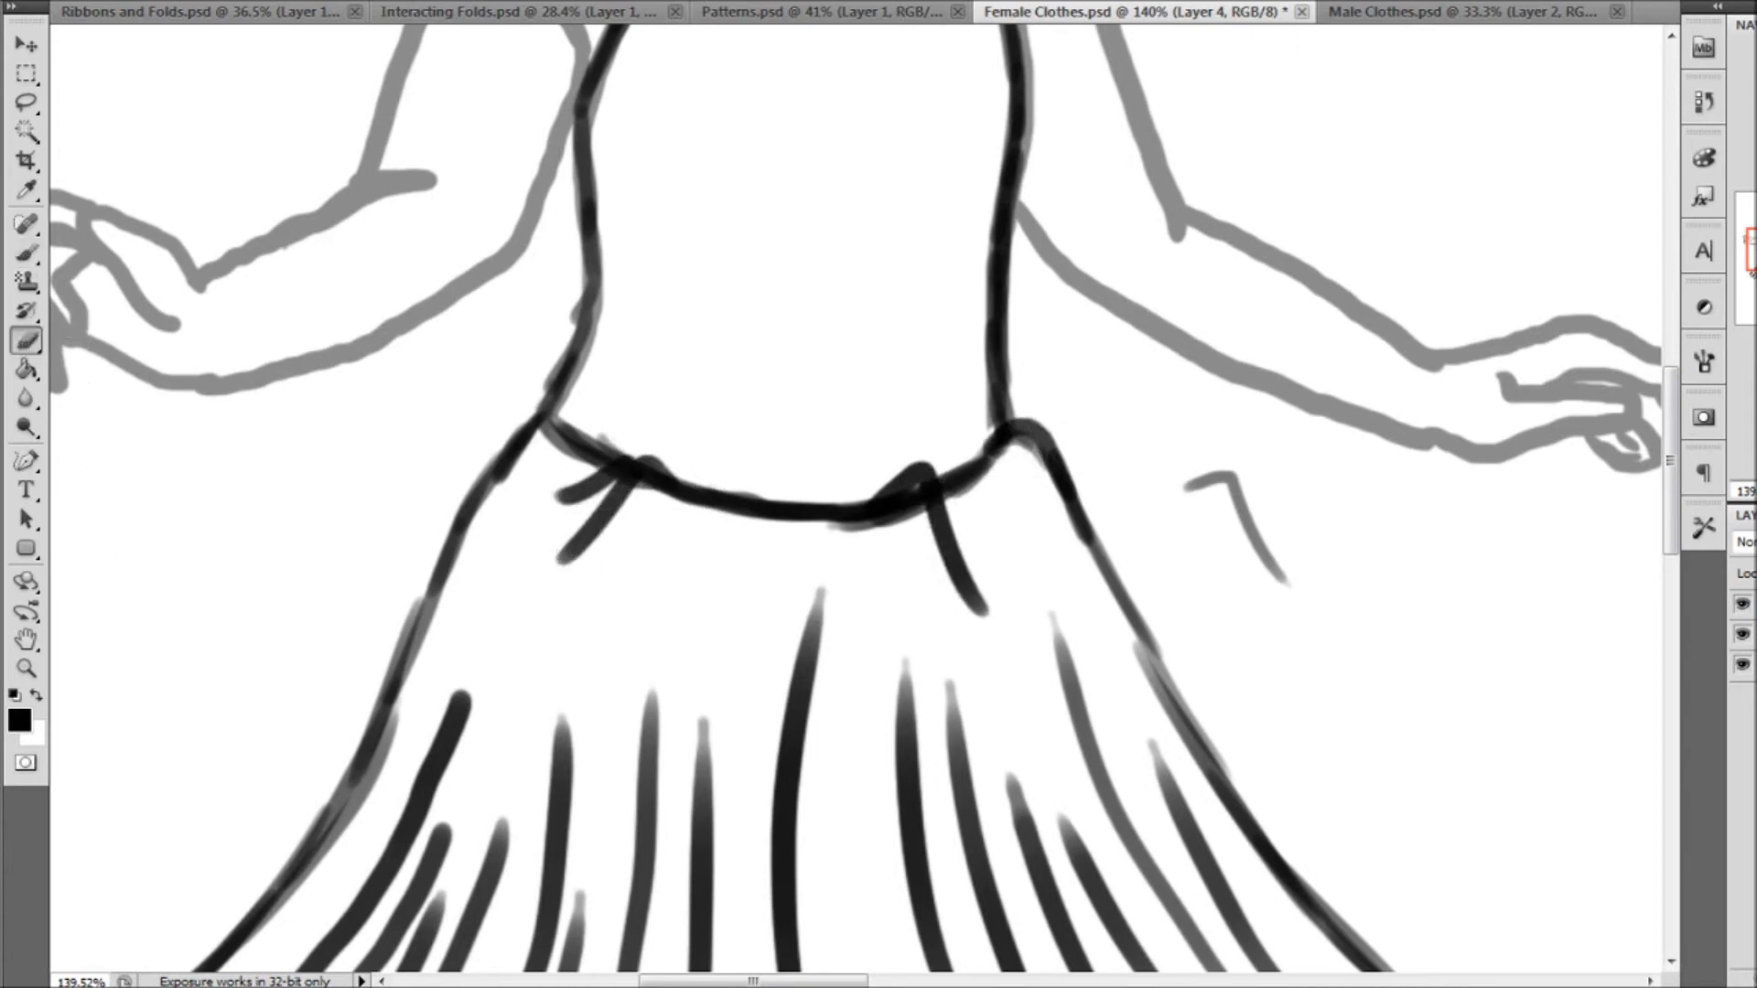
{"action": "left_click", "coordinate": [82, 2]}
{"action": "left_click", "coordinate": [55, 43]}
{"action": "left_click", "coordinate": [636, 510]}
{"action": "mouse_move", "coordinate": [653, 485]}
{"action": "left_mouse_down"}
{"action": "mouse_move", "coordinate": [676, 524]}
{"action": "mouse_move", "coordinate": [604, 497]}
{"action": "mouse_move", "coordinate": [623, 480]}
{"action": "mouse_move", "coordinate": [558, 498]}
{"action": "left_mouse_up"}
{"action": "mouse_move", "coordinate": [874, 535]}
{"action": "left_mouse_down"}
{"action": "mouse_move", "coordinate": [923, 504]}
{"action": "mouse_move", "coordinate": [977, 628]}
{"action": "left_mouse_up"}
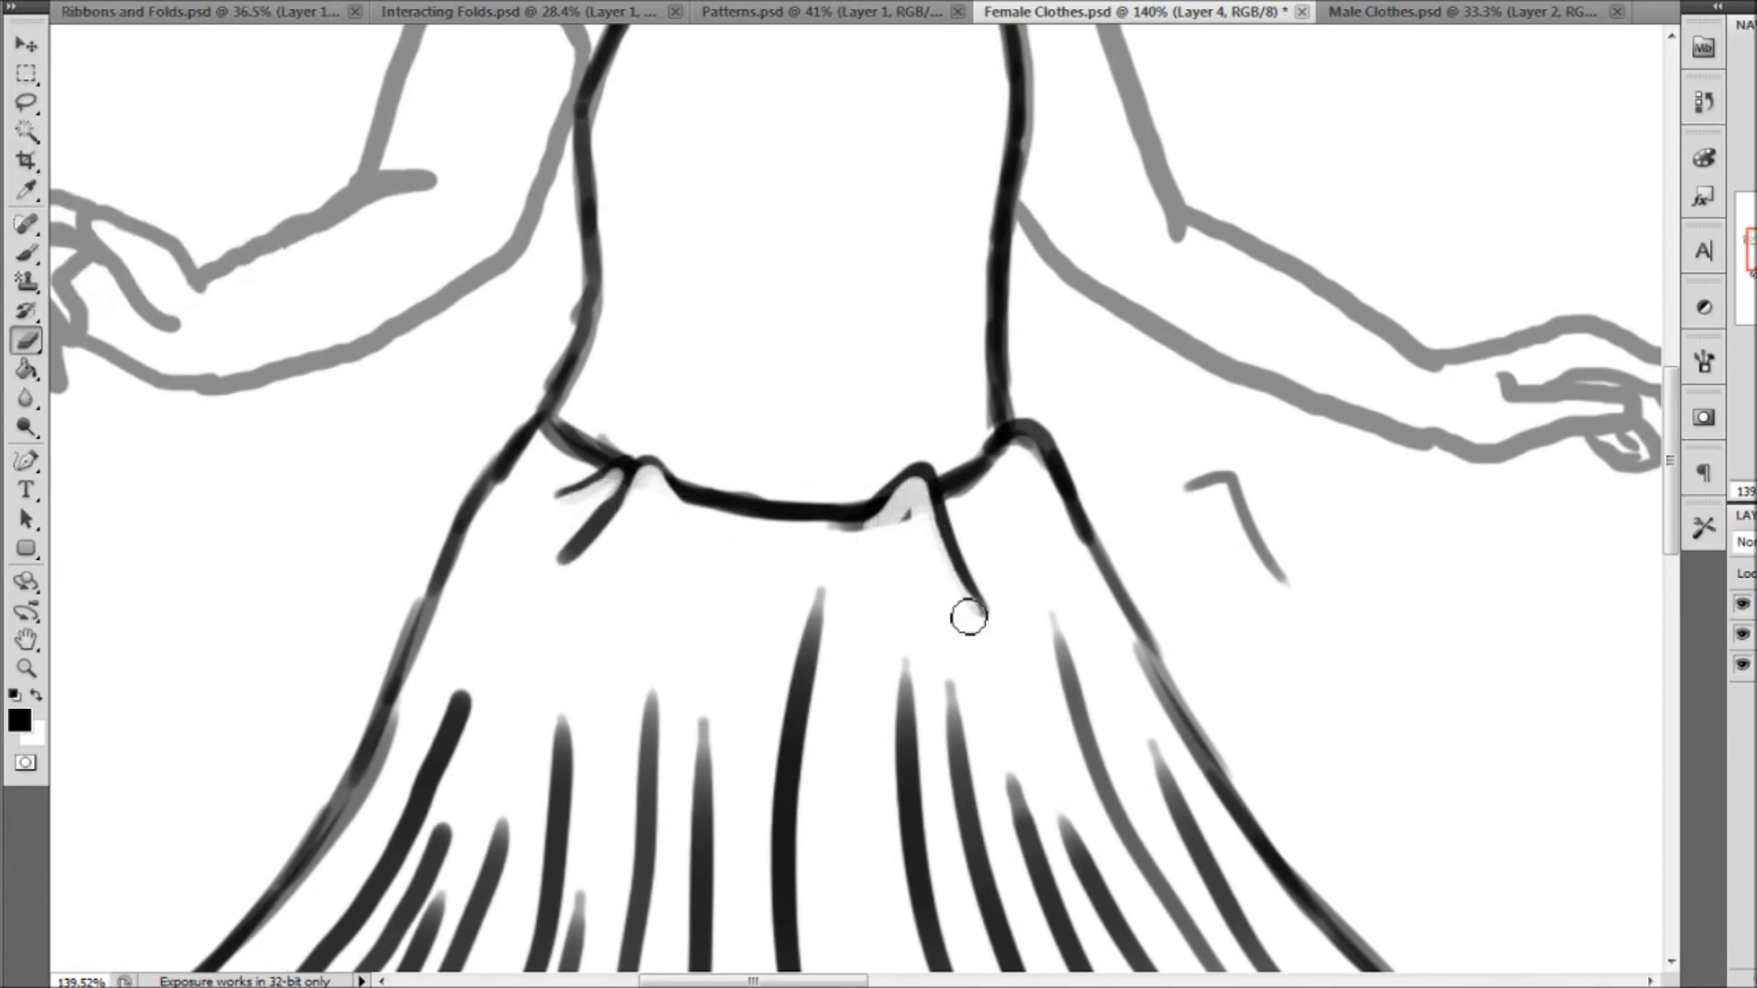
{"action": "left_click_drag", "start_coordinate": [1023, 455], "coordinate": [1082, 552]}
Draw a raised gather where the skirt meets the left end of the first figure's waistline
{"action": "left_click", "coordinate": [36, 253]}
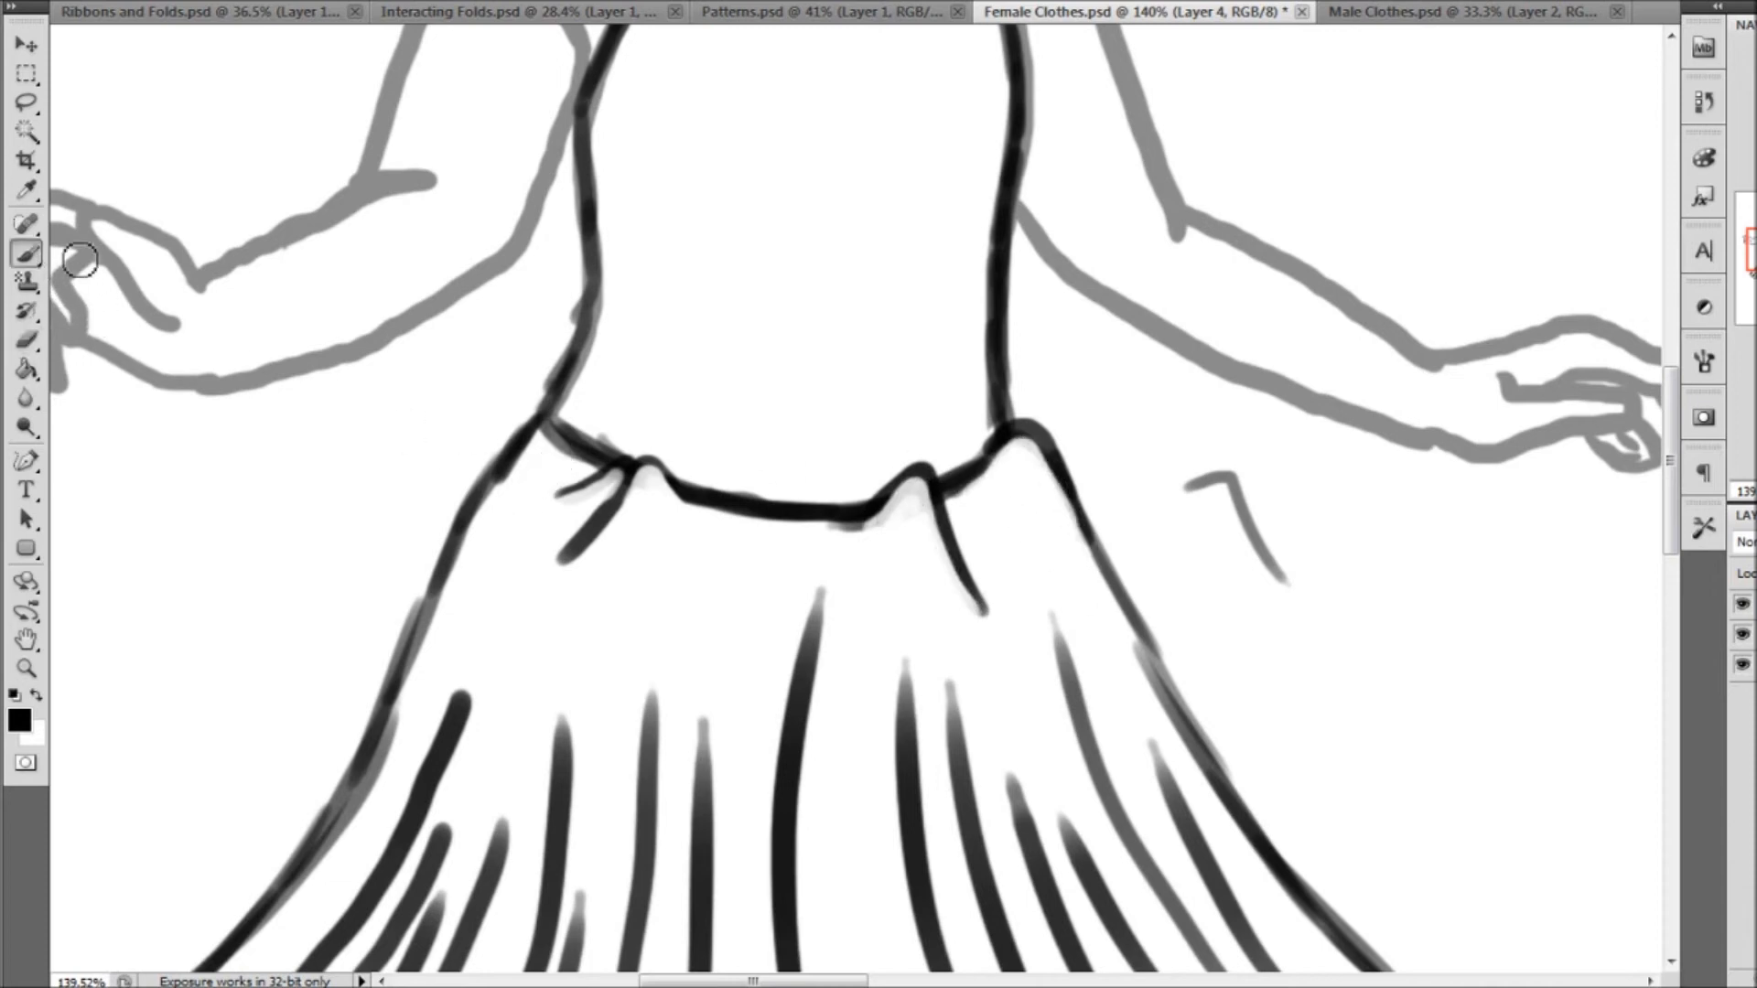
{"action": "mouse_move", "coordinate": [541, 420]}
{"action": "left_mouse_down"}
{"action": "mouse_move", "coordinate": [462, 522]}
{"action": "mouse_move", "coordinate": [539, 403]}
{"action": "mouse_move", "coordinate": [551, 460]}
{"action": "mouse_move", "coordinate": [520, 448]}
{"action": "mouse_move", "coordinate": [502, 485]}
{"action": "left_mouse_up"}
{"action": "left_click", "coordinate": [35, 342]}
{"action": "left_click", "coordinate": [34, 673]}
{"action": "key", "text": "ctrl+0"}
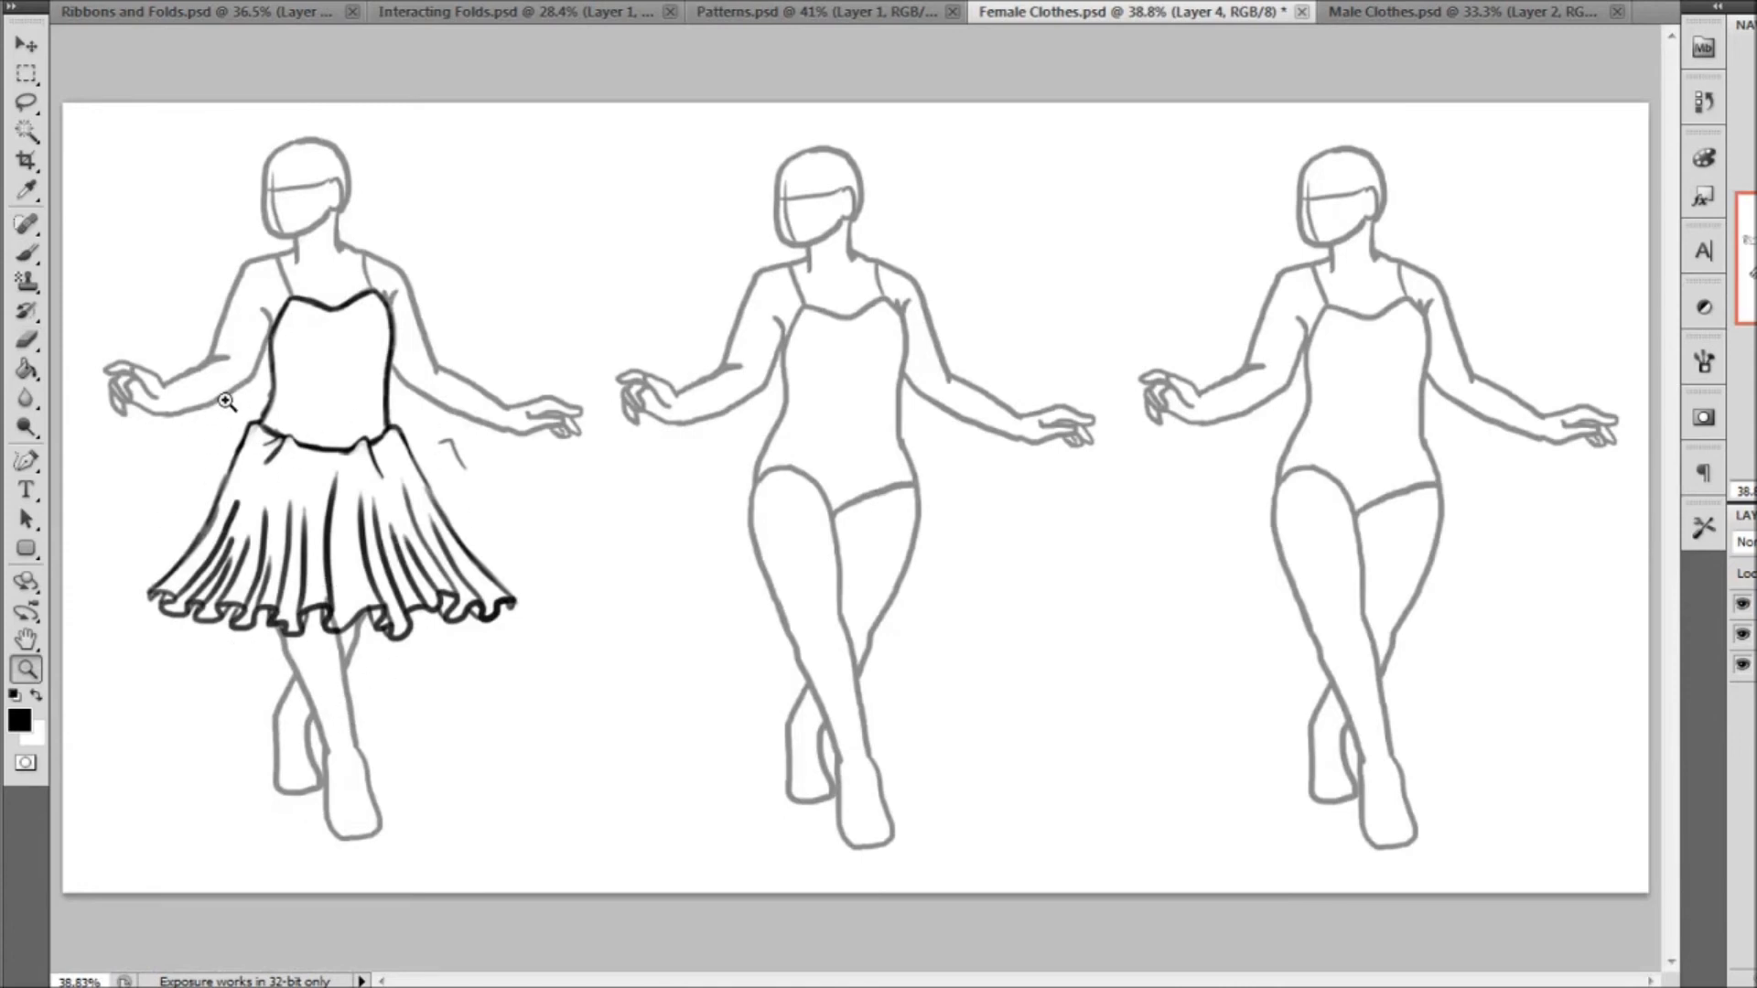
Redraw the upper left edge of the first skirt as a smoother curve and erase the stray outer line
{"action": "left_click", "coordinate": [304, 503]}
{"action": "key", "text": "b"}
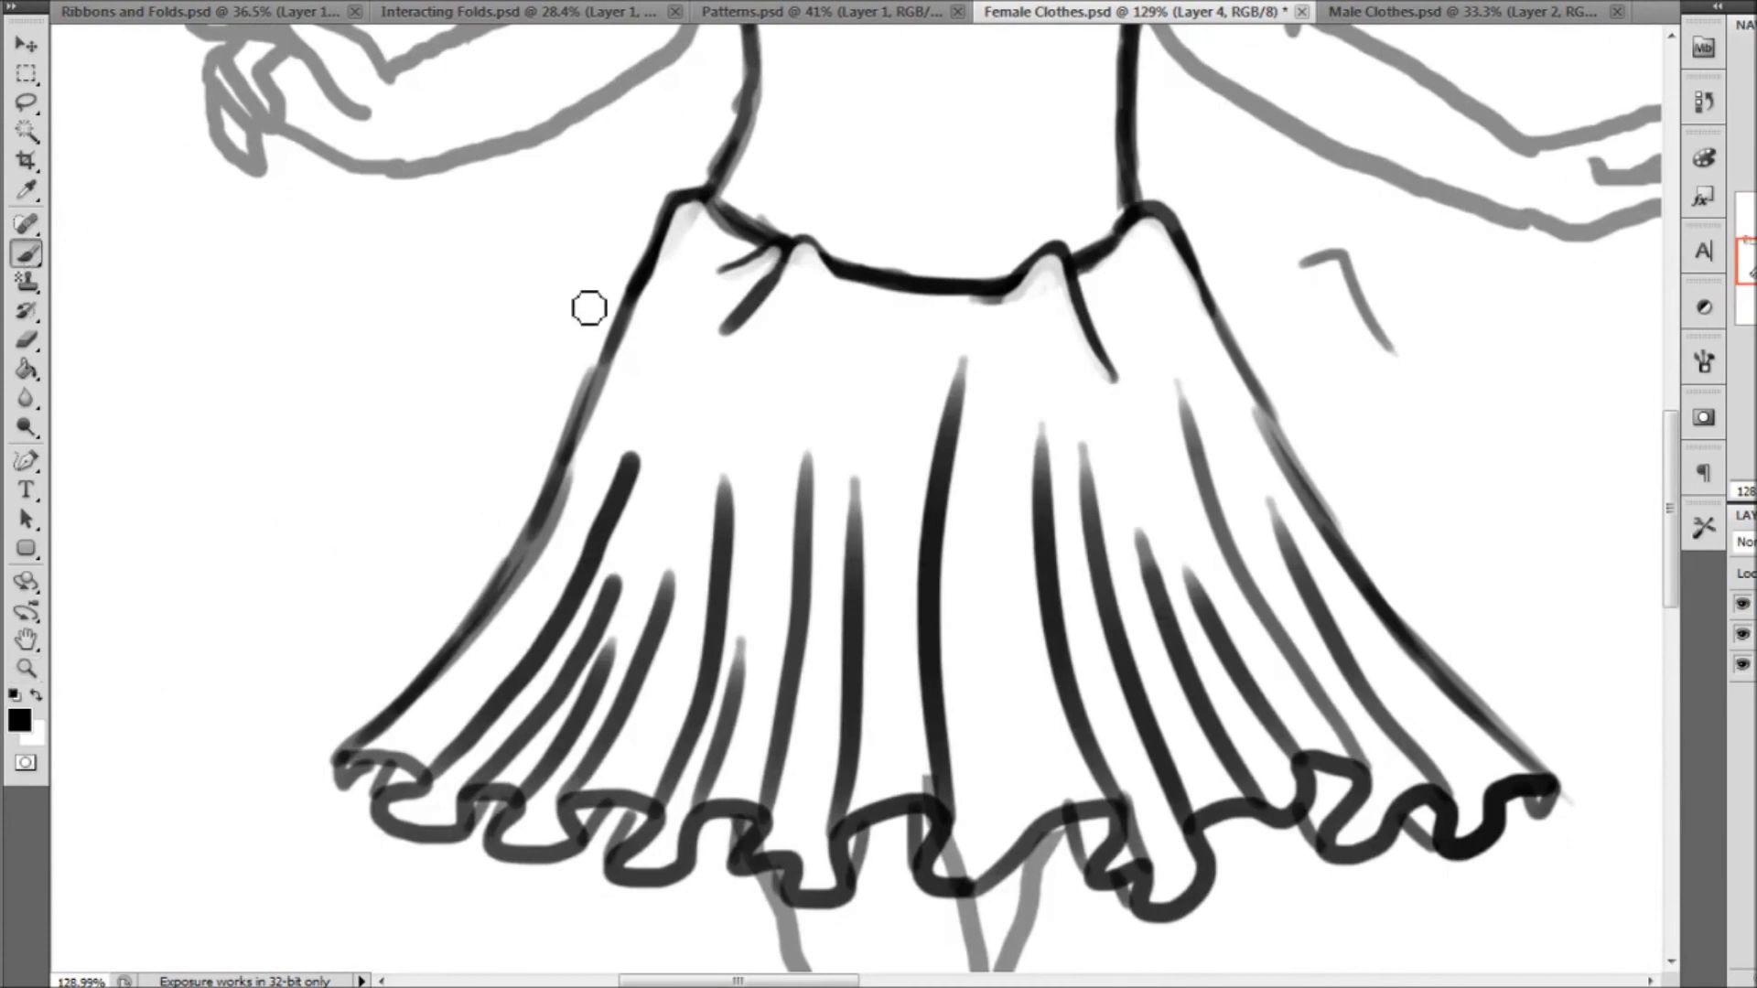
{"action": "left_click_drag", "start_coordinate": [525, 567], "coordinate": [682, 220]}
{"action": "left_click", "coordinate": [28, 340]}
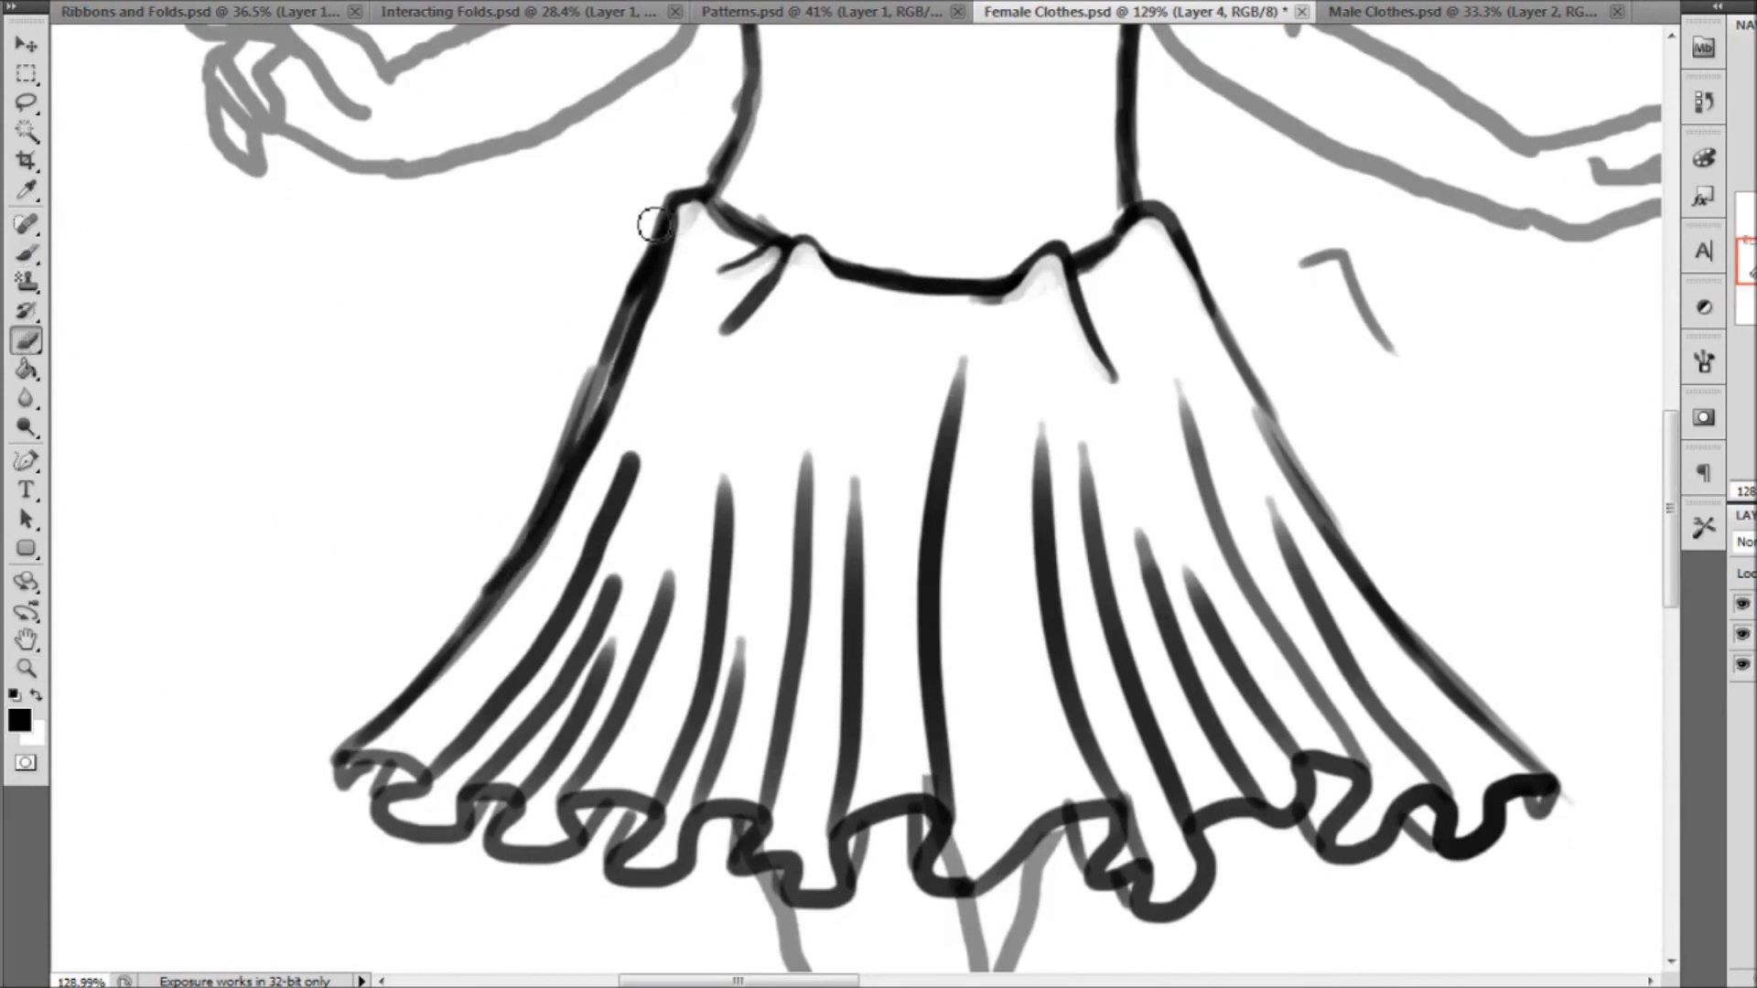
{"action": "mouse_move", "coordinate": [665, 202]}
{"action": "left_mouse_down"}
{"action": "mouse_move", "coordinate": [587, 420]}
{"action": "mouse_move", "coordinate": [512, 544]}
{"action": "left_mouse_up"}
{"action": "left_click", "coordinate": [25, 669]}
{"action": "key", "text": "ctrl+0"}
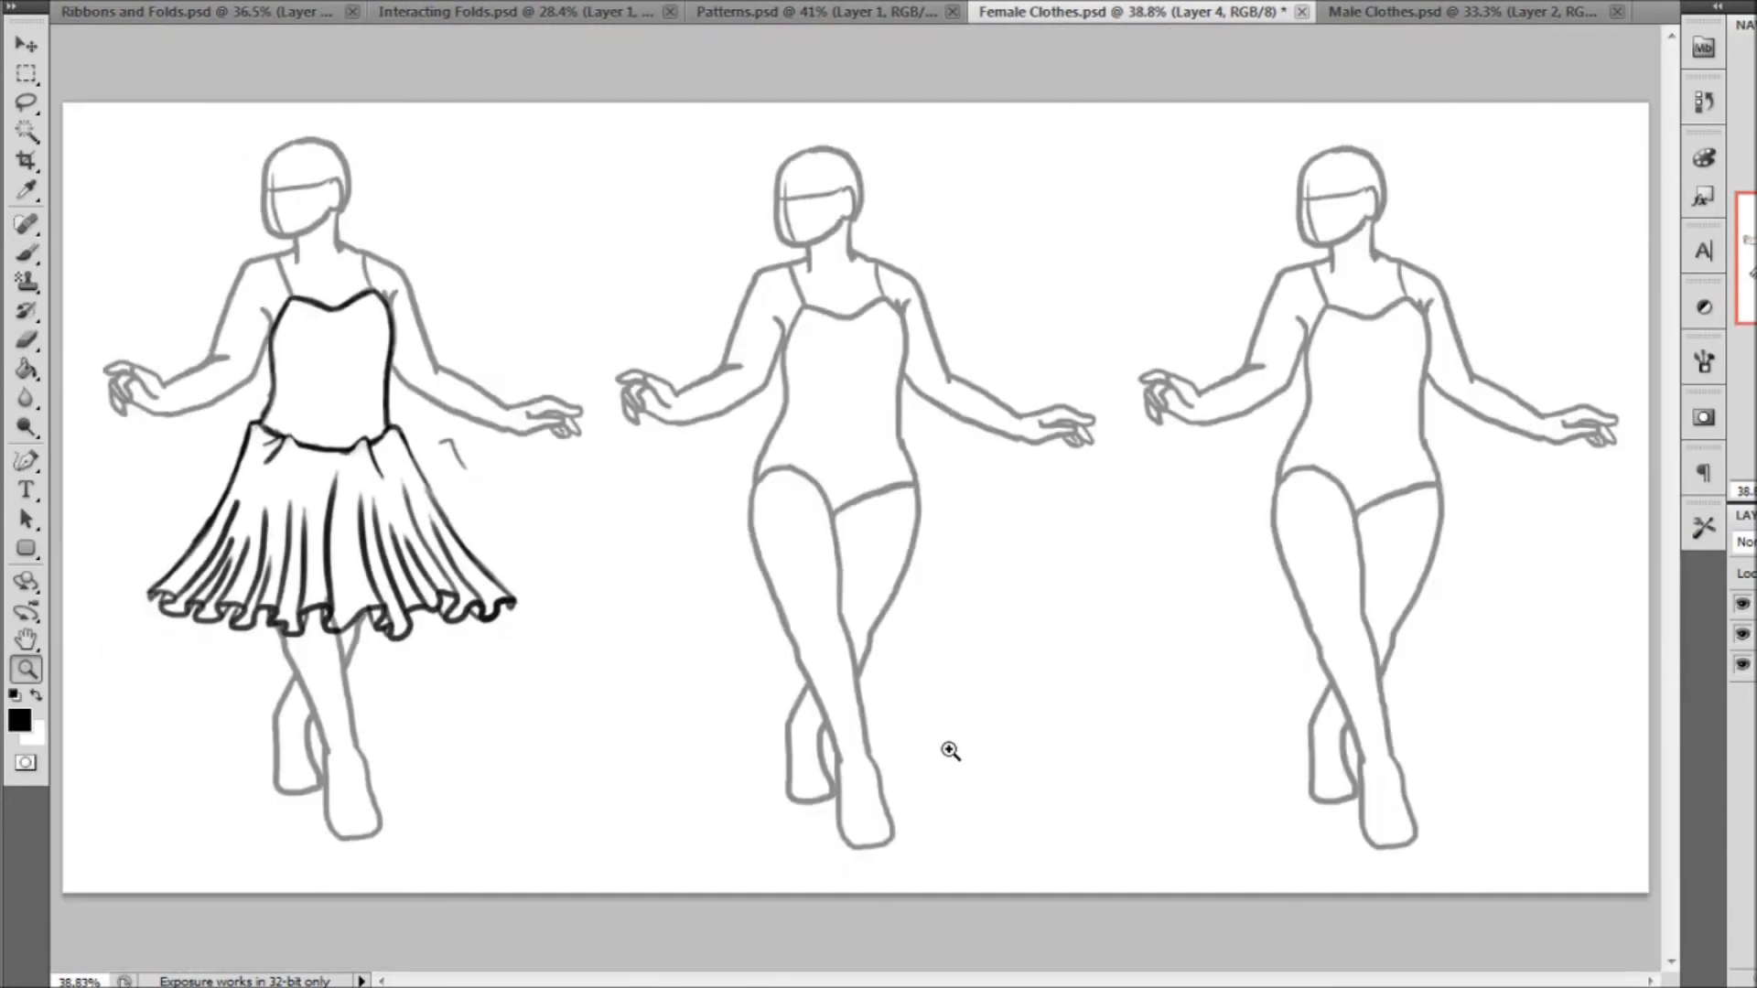
Outline a strapless bodice with a sweetheart neckline on the second figure, following the torso to the waist
{"action": "left_click", "coordinate": [878, 513]}
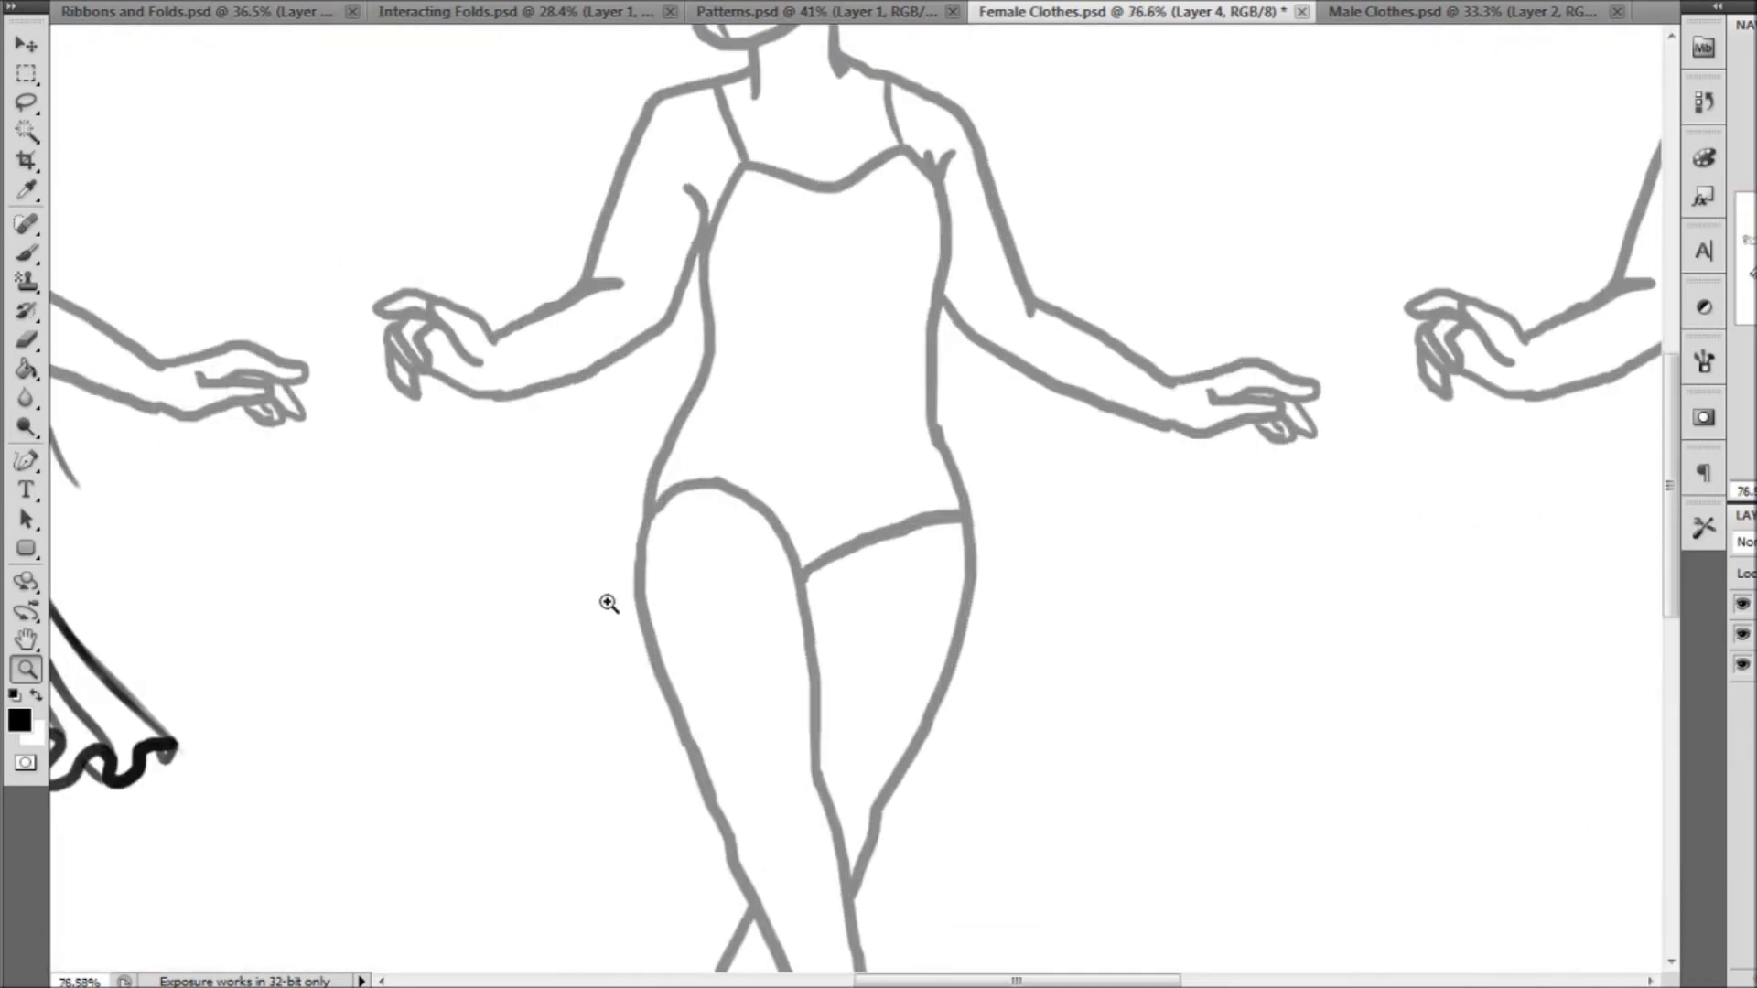
{"action": "left_click", "coordinate": [25, 254]}
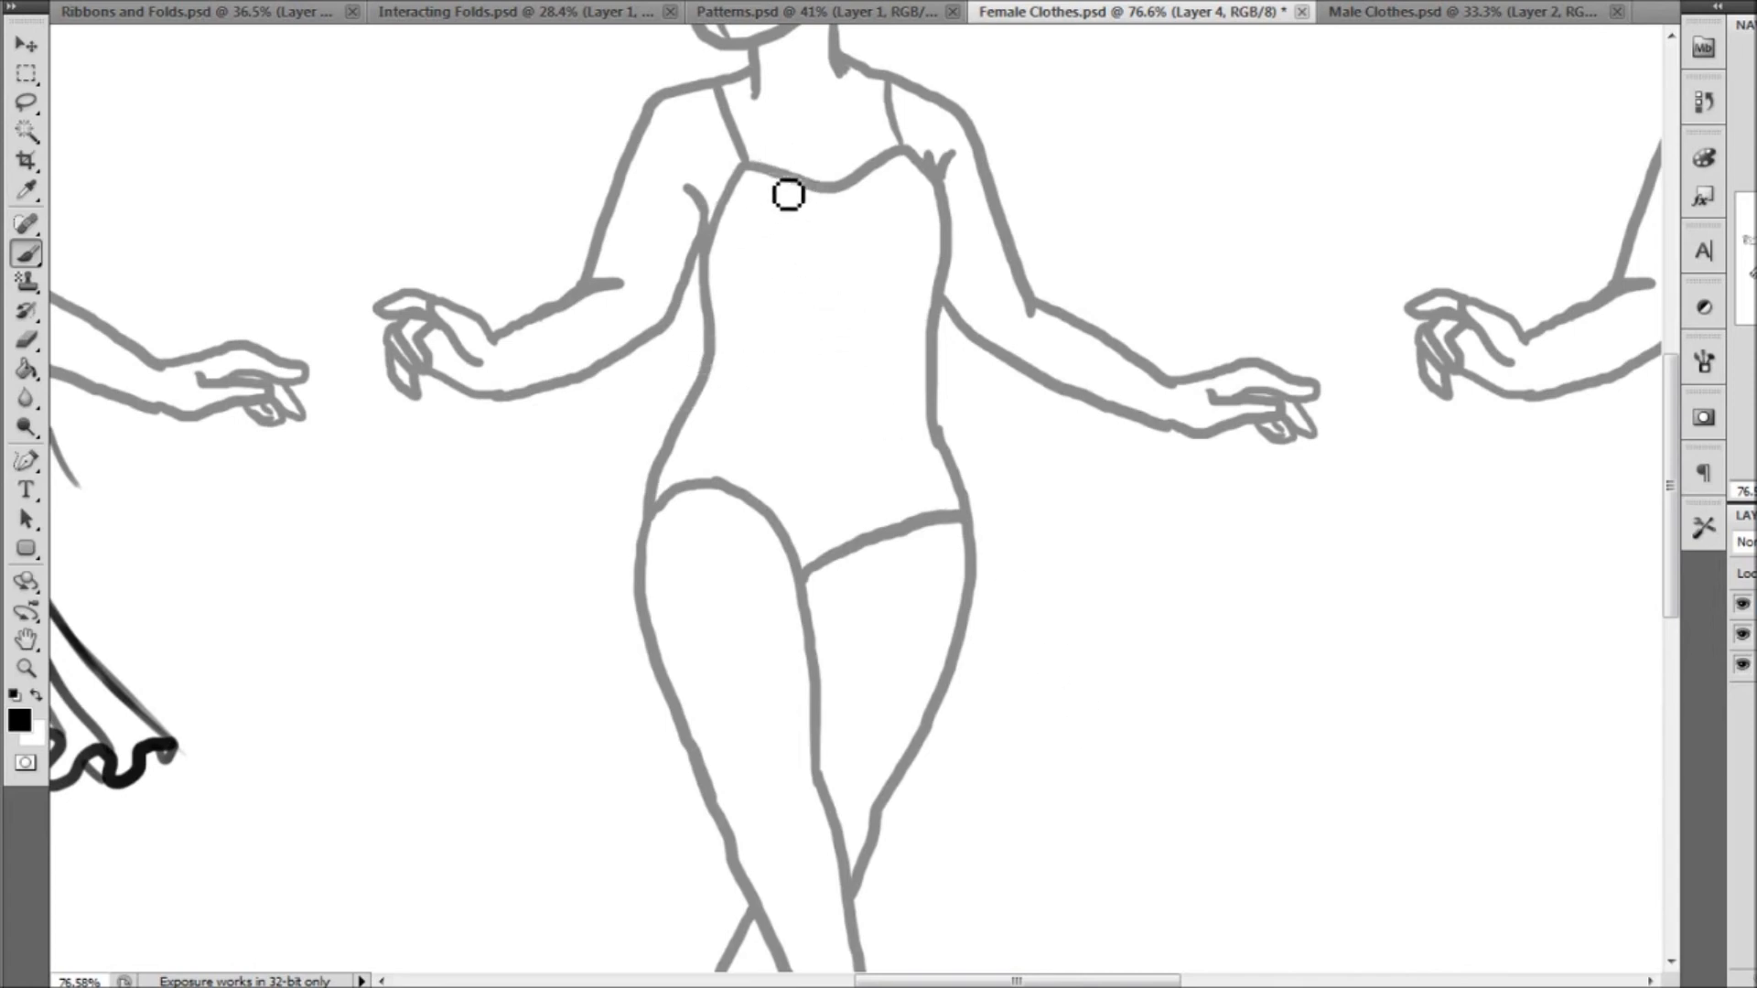
{"action": "mouse_move", "coordinate": [699, 242]}
{"action": "left_mouse_down"}
{"action": "mouse_move", "coordinate": [781, 173]}
{"action": "mouse_move", "coordinate": [828, 190]}
{"action": "mouse_move", "coordinate": [913, 164]}
{"action": "mouse_move", "coordinate": [942, 188]}
{"action": "mouse_move", "coordinate": [957, 262]}
{"action": "mouse_move", "coordinate": [933, 341]}
{"action": "mouse_move", "coordinate": [706, 267]}
{"action": "mouse_move", "coordinate": [701, 374]}
{"action": "left_mouse_up"}
Draw a high-low skirt on the second figure, with a short wavy front hem and a longer flared back panel
{"action": "scroll", "coordinate": [784, 463], "scroll_direction": "down", "scroll_amount": 5}
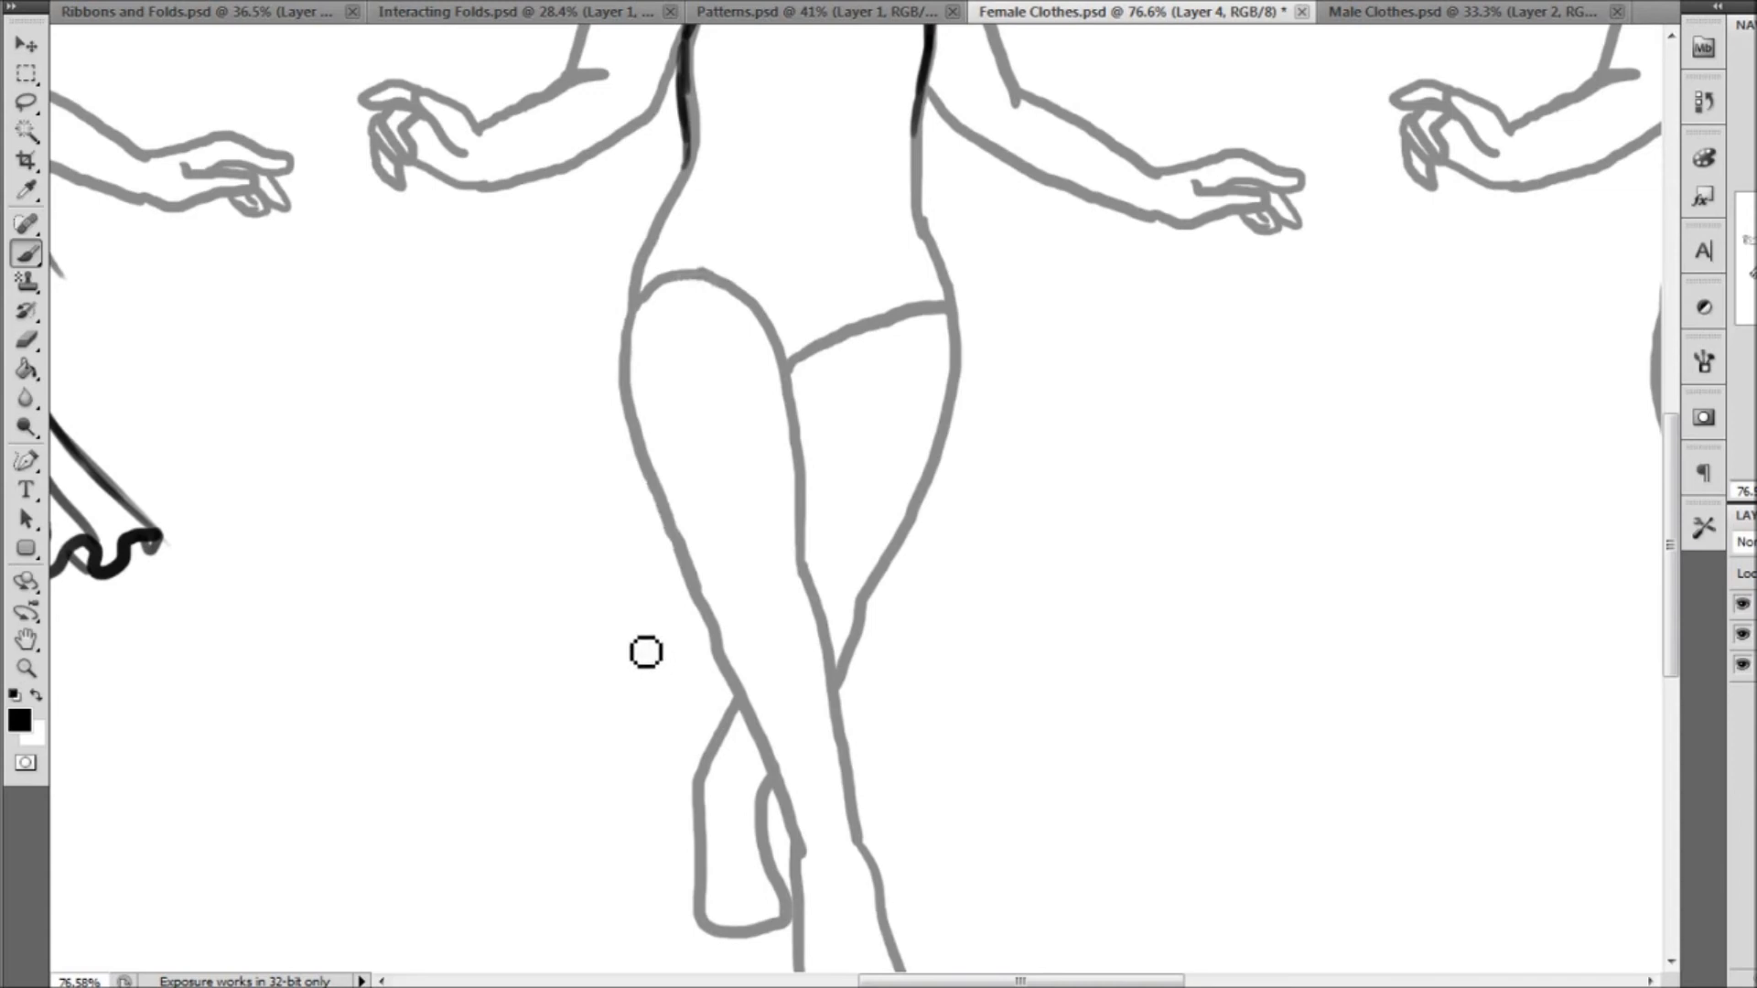
{"action": "mouse_move", "coordinate": [598, 494]}
{"action": "left_mouse_down"}
{"action": "mouse_move", "coordinate": [674, 506]}
{"action": "mouse_move", "coordinate": [760, 442]}
{"action": "mouse_move", "coordinate": [764, 502]}
{"action": "mouse_move", "coordinate": [849, 500]}
{"action": "mouse_move", "coordinate": [890, 521]}
{"action": "mouse_move", "coordinate": [985, 506]}
{"action": "mouse_move", "coordinate": [984, 341]}
{"action": "mouse_move", "coordinate": [934, 204]}
{"action": "mouse_move", "coordinate": [976, 318]}
{"action": "mouse_move", "coordinate": [935, 511]}
{"action": "left_mouse_up"}
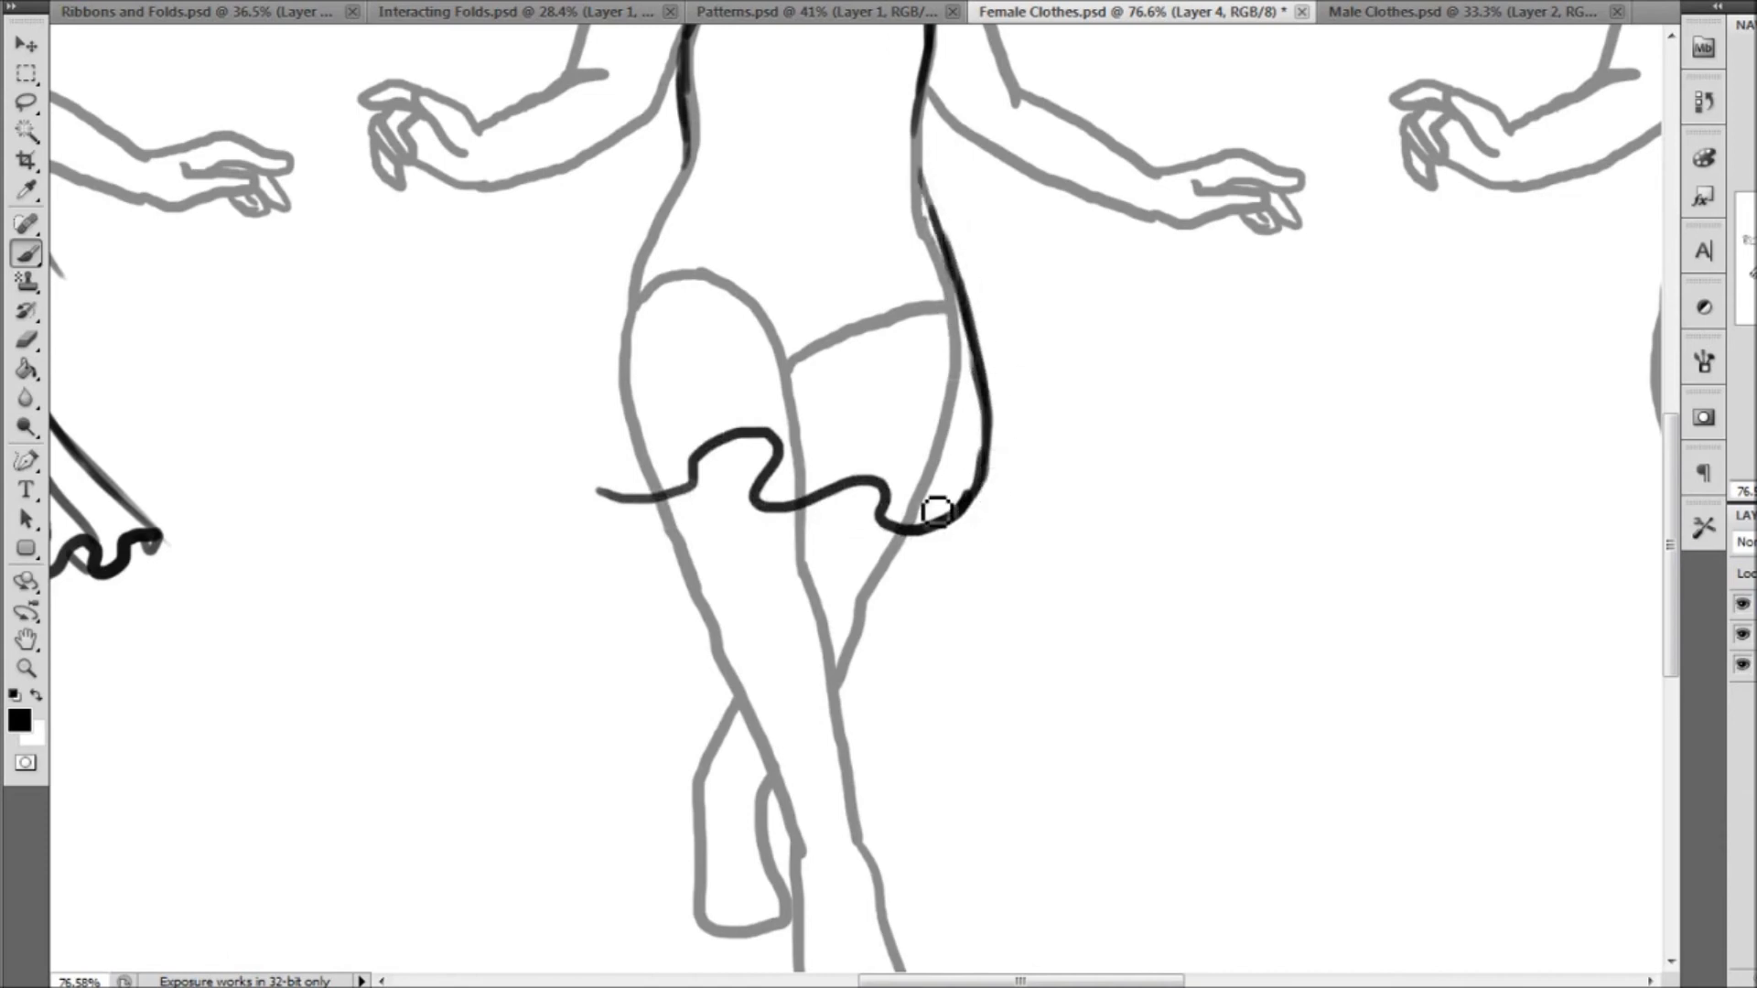
{"action": "mouse_move", "coordinate": [599, 495]}
{"action": "left_mouse_down"}
{"action": "mouse_move", "coordinate": [600, 436]}
{"action": "mouse_move", "coordinate": [680, 207]}
{"action": "mouse_move", "coordinate": [567, 483]}
{"action": "mouse_move", "coordinate": [494, 741]}
{"action": "mouse_move", "coordinate": [557, 848]}
{"action": "mouse_move", "coordinate": [674, 800]}
{"action": "mouse_move", "coordinate": [690, 733]}
{"action": "mouse_move", "coordinate": [702, 743]}
{"action": "left_mouse_up"}
{"action": "mouse_move", "coordinate": [846, 747]}
{"action": "left_mouse_down"}
{"action": "mouse_move", "coordinate": [937, 796]}
{"action": "mouse_move", "coordinate": [1082, 749]}
{"action": "mouse_move", "coordinate": [1076, 722]}
{"action": "mouse_move", "coordinate": [1098, 729]}
{"action": "mouse_move", "coordinate": [1133, 675]}
{"action": "mouse_move", "coordinate": [1028, 475]}
{"action": "mouse_move", "coordinate": [915, 174]}
{"action": "left_mouse_up"}
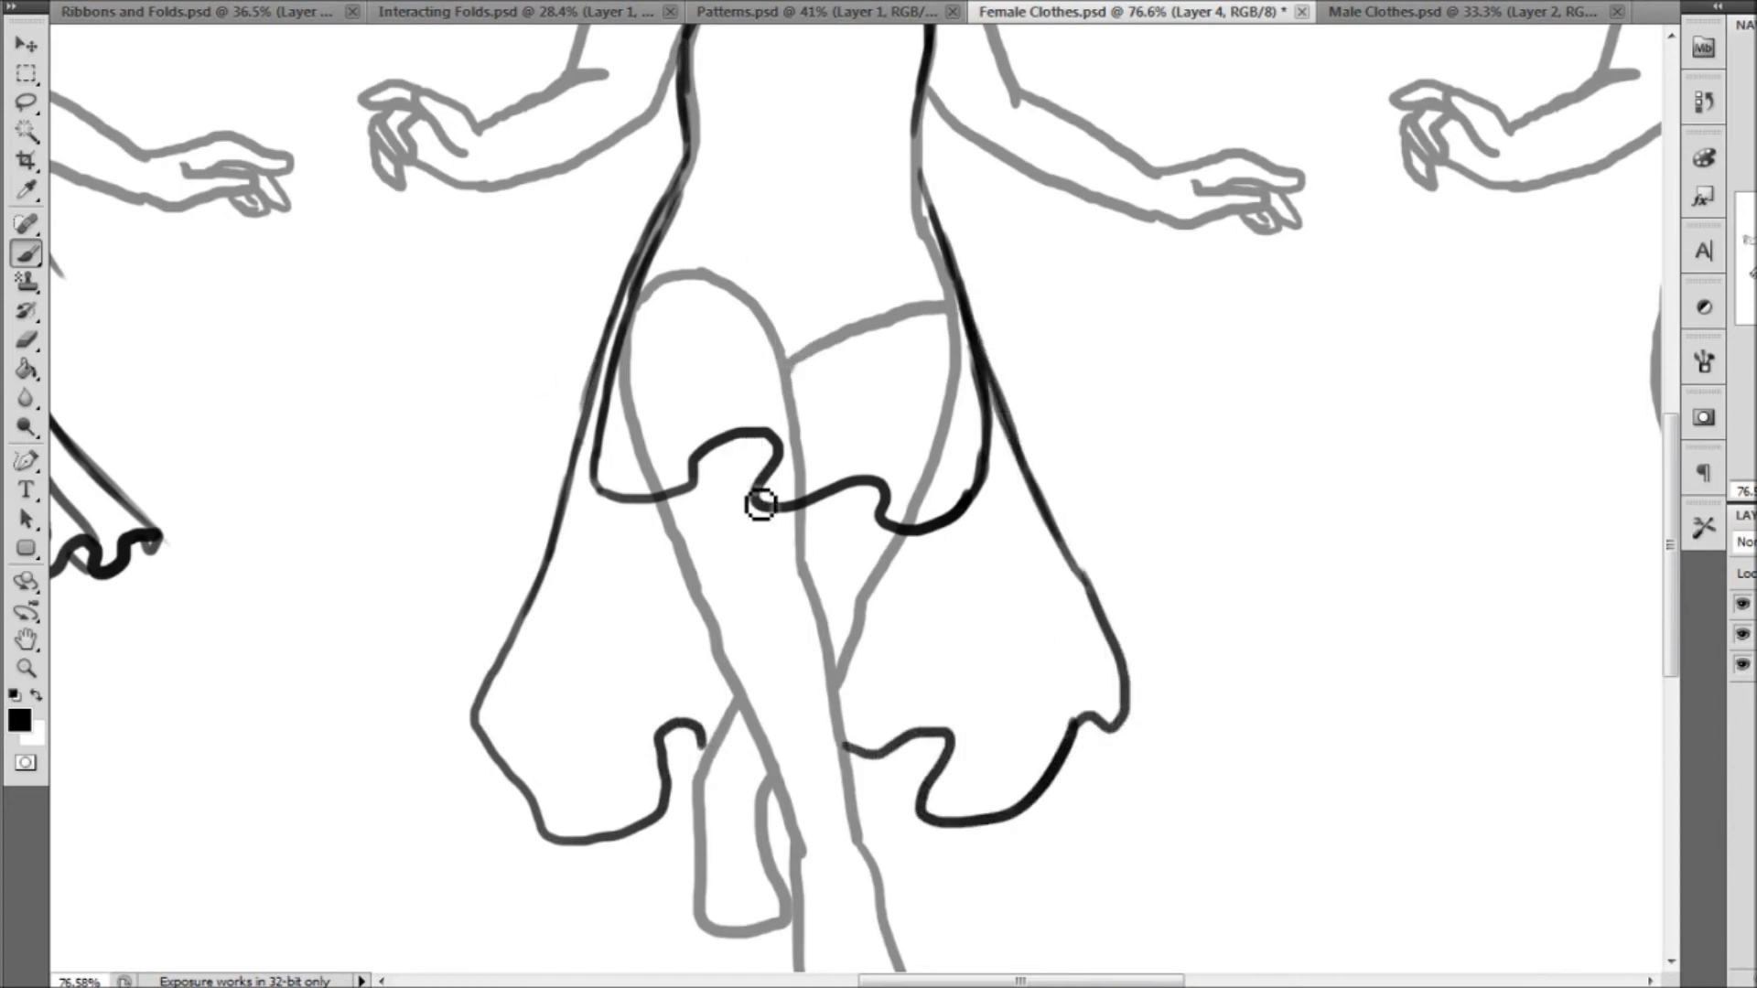
Draw tapering fold lines up from the waves of the second dress's short front hem, plus one along its right side
{"action": "left_click_drag", "start_coordinate": [696, 462], "coordinate": [745, 268]}
{"action": "left_click_drag", "start_coordinate": [780, 450], "coordinate": [787, 264]}
{"action": "left_click_drag", "start_coordinate": [884, 502], "coordinate": [862, 343]}
{"action": "left_click_drag", "start_coordinate": [871, 281], "coordinate": [850, 128]}
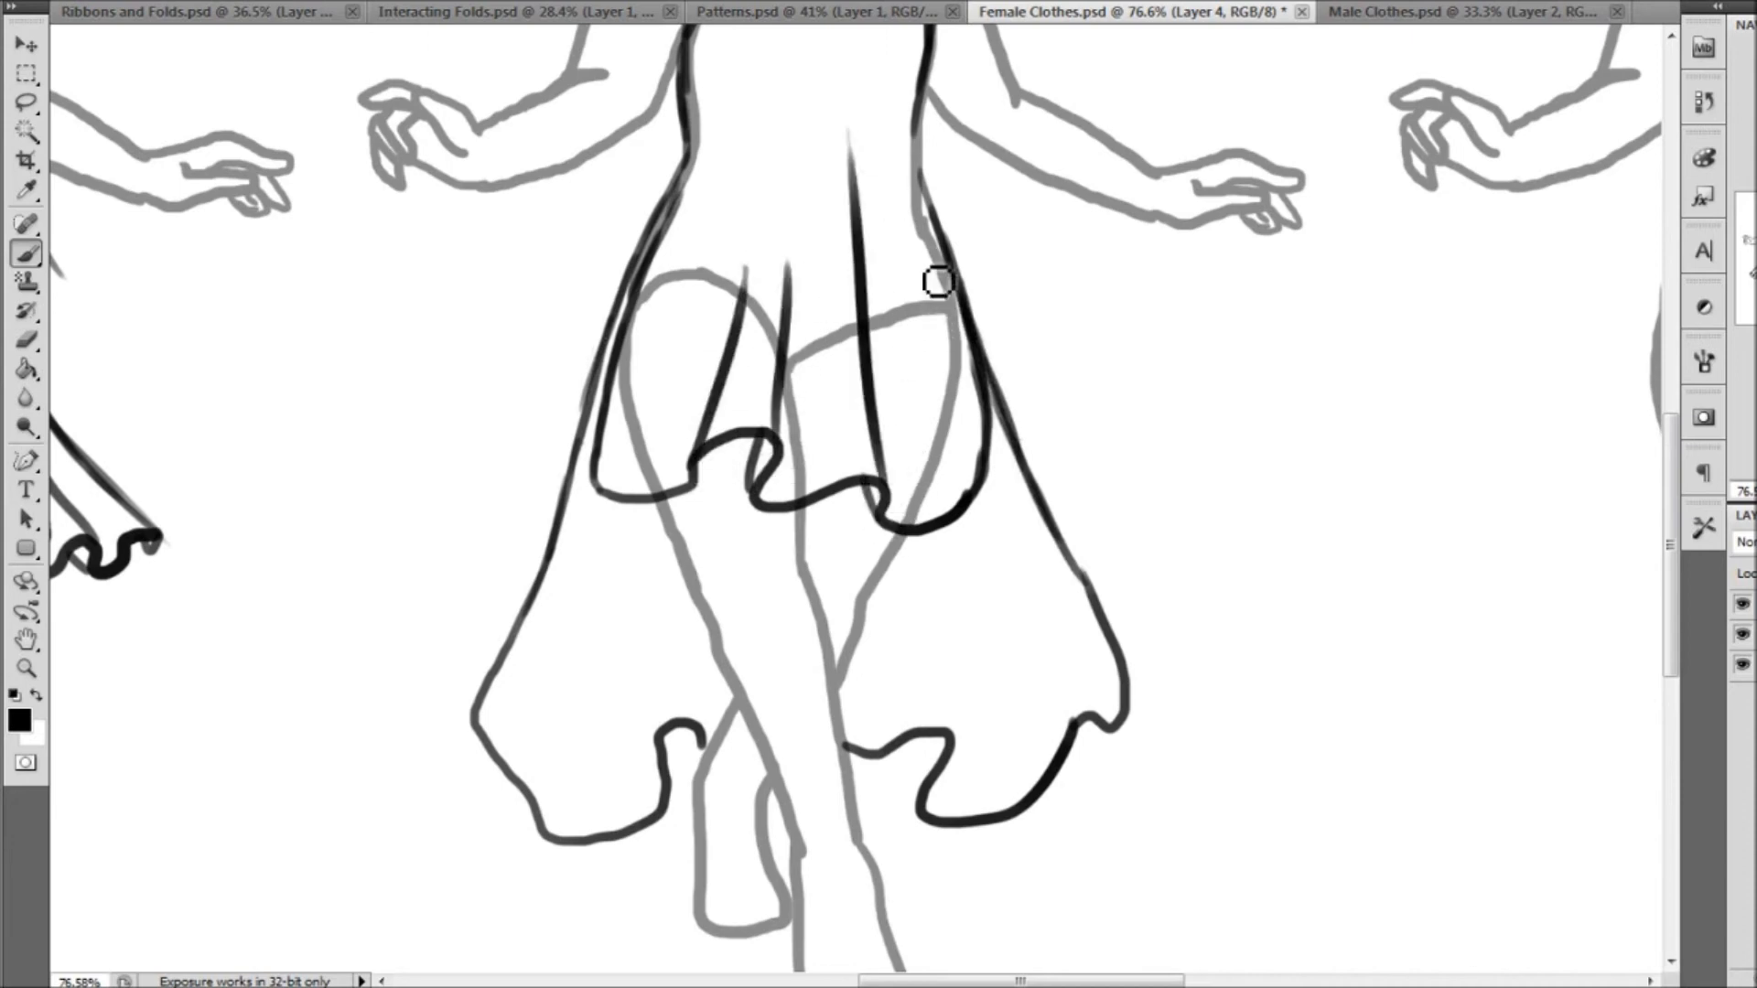
{"action": "left_click_drag", "start_coordinate": [905, 224], "coordinate": [927, 428]}
Add fold lines to both sides of the long back panel, close its hem folds and reinforce its lower left edge
{"action": "left_click_drag", "start_coordinate": [662, 727], "coordinate": [682, 574]}
{"action": "left_click_drag", "start_coordinate": [686, 729], "coordinate": [673, 773]}
{"action": "left_click_drag", "start_coordinate": [945, 732], "coordinate": [904, 542]}
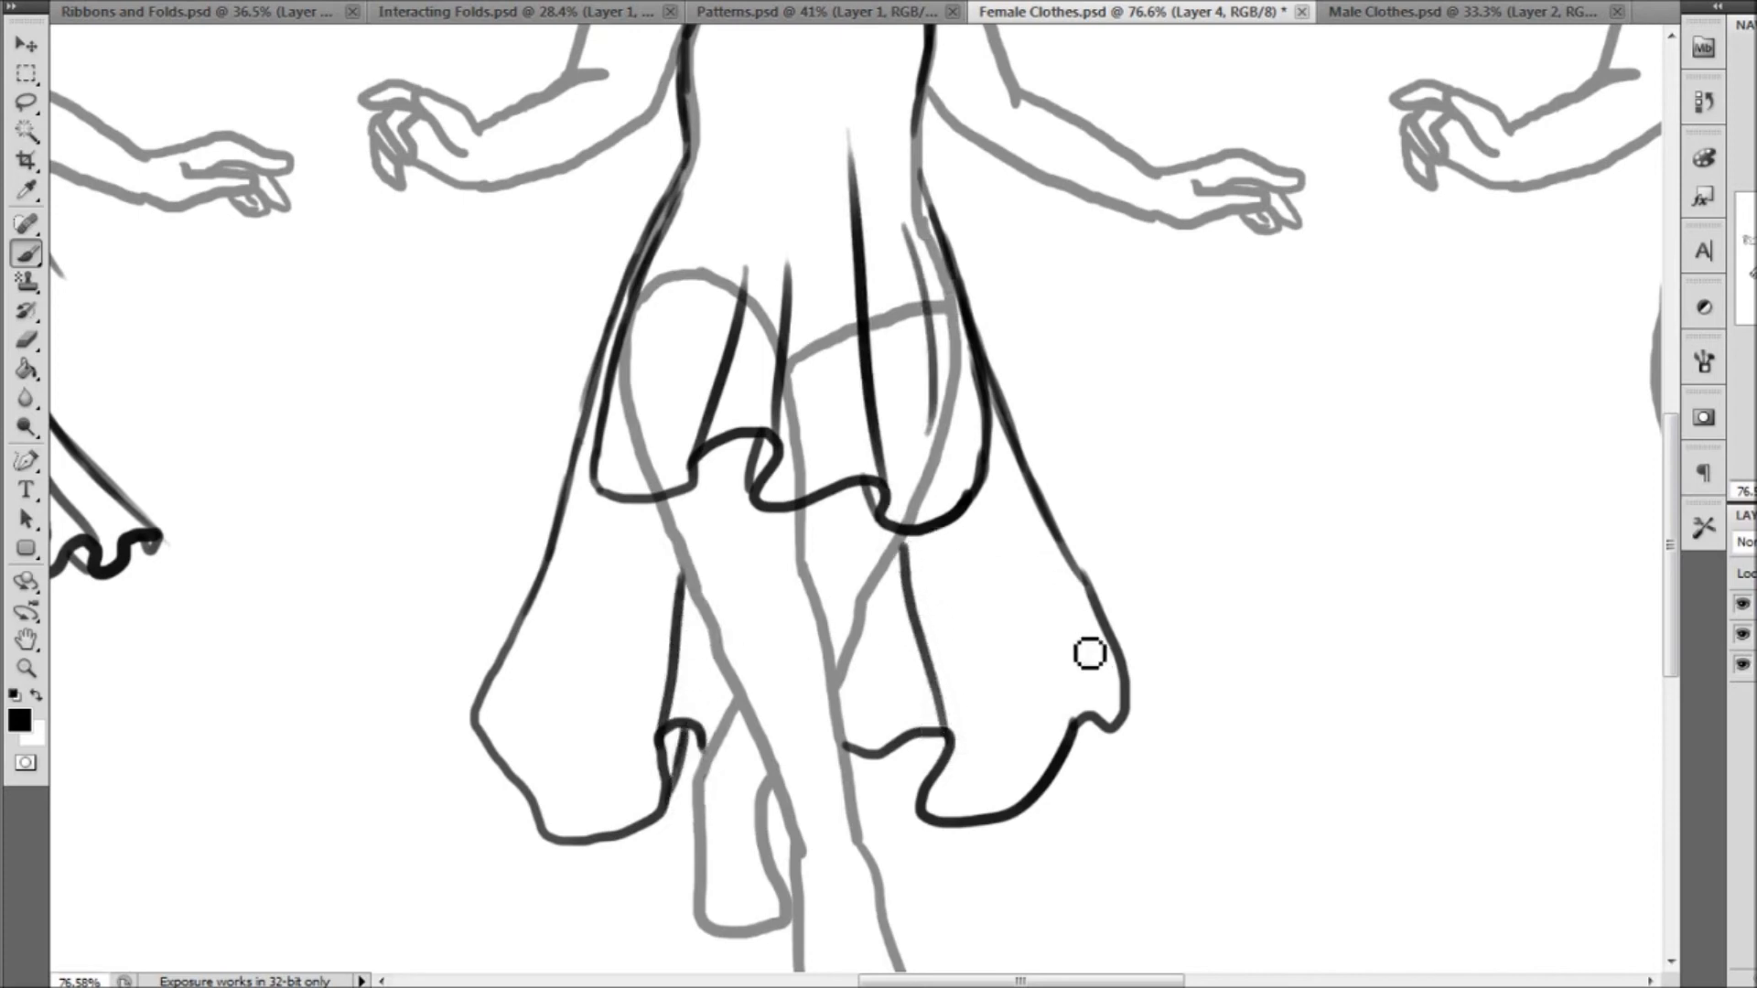
{"action": "left_click_drag", "start_coordinate": [1076, 675], "coordinate": [985, 498]}
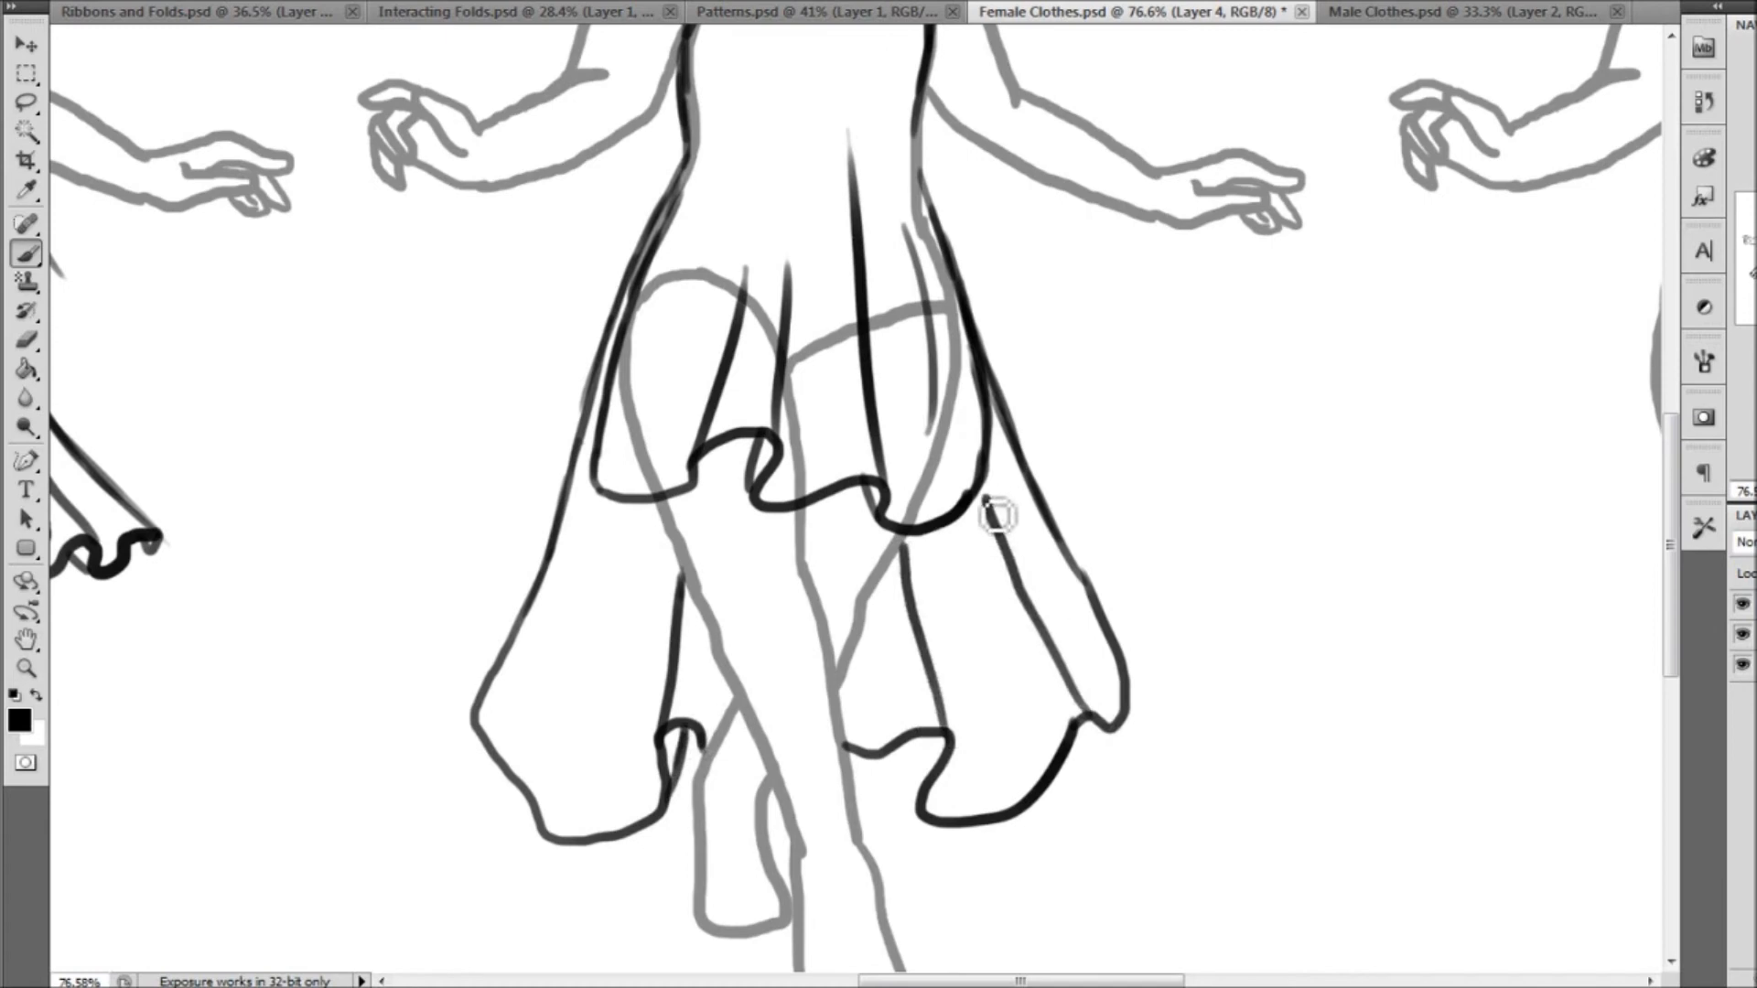
{"action": "left_click_drag", "start_coordinate": [927, 810], "coordinate": [906, 739]}
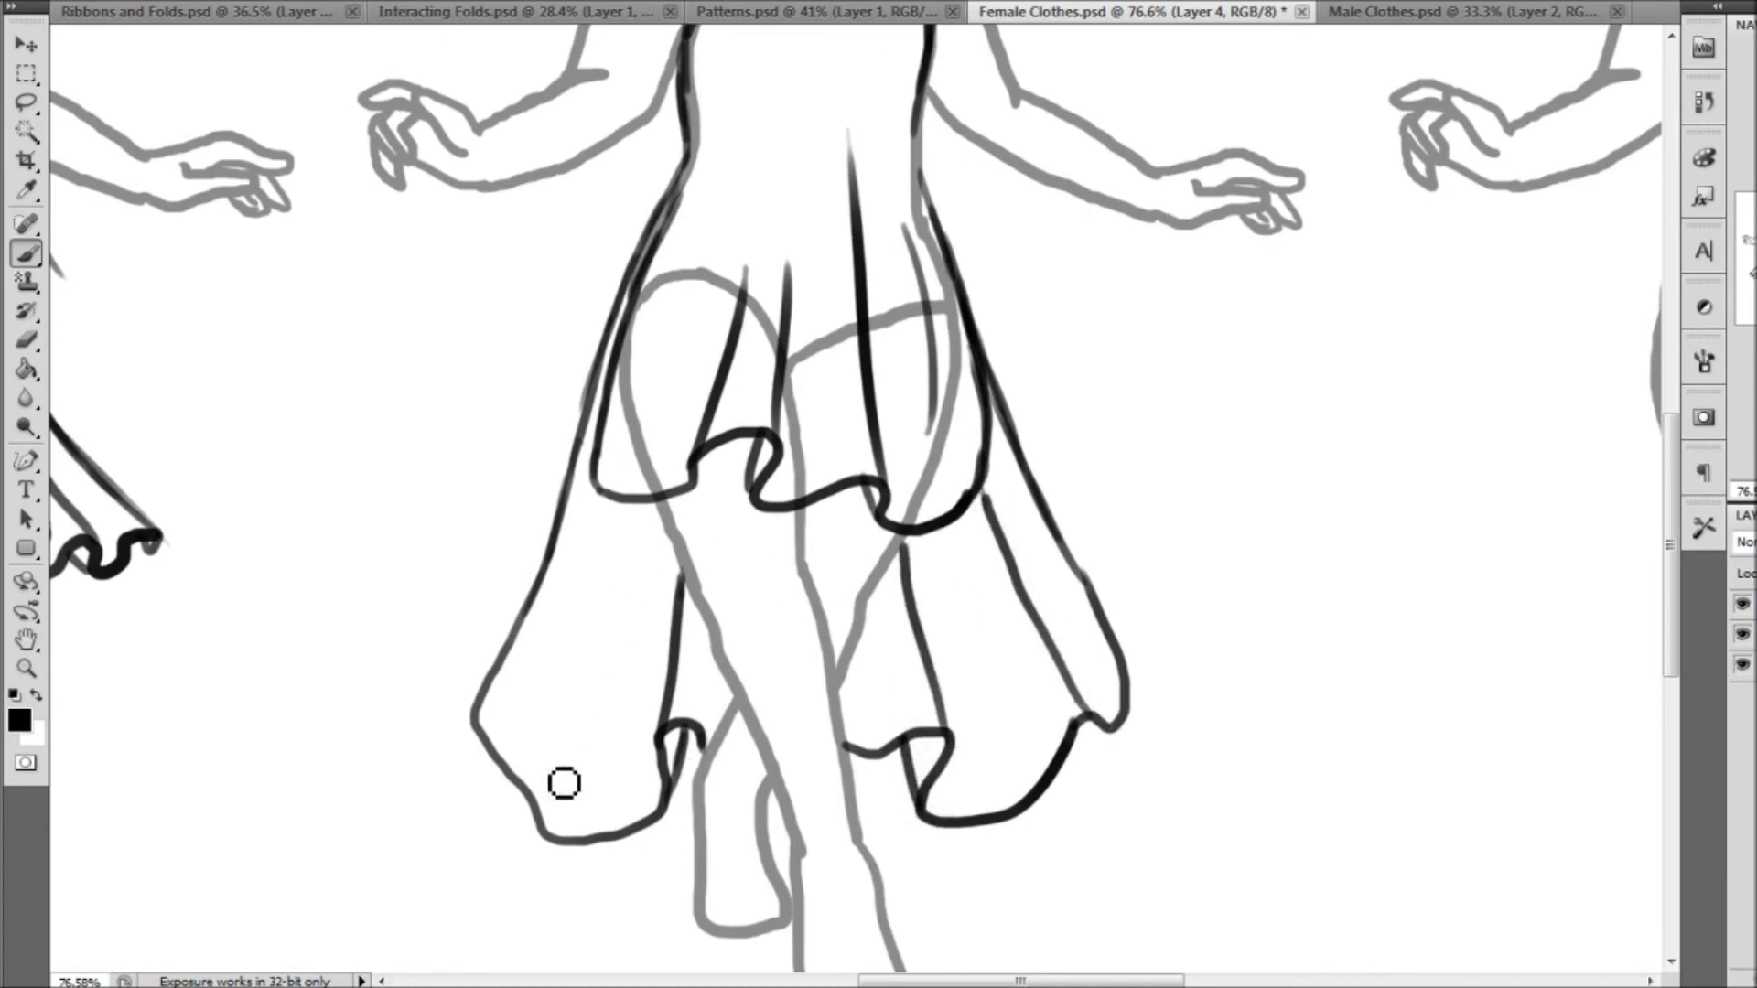
{"action": "left_click_drag", "start_coordinate": [475, 722], "coordinate": [542, 813]}
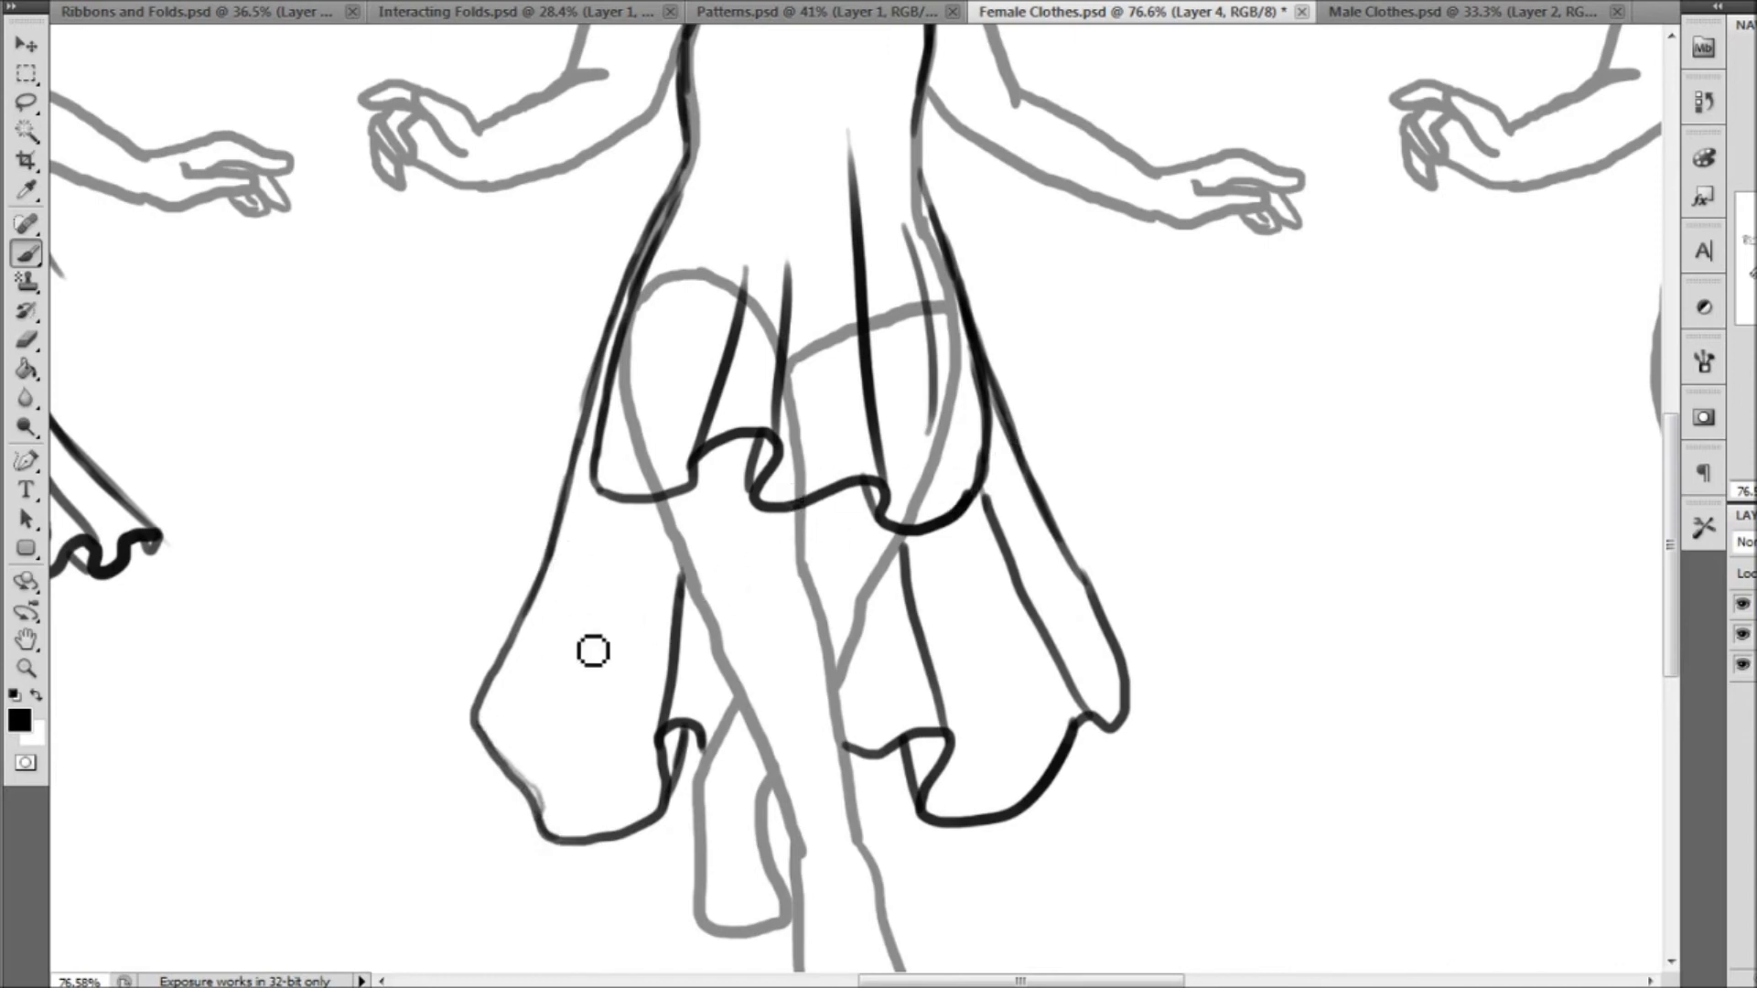
{"action": "left_click_drag", "start_coordinate": [555, 761], "coordinate": [649, 508]}
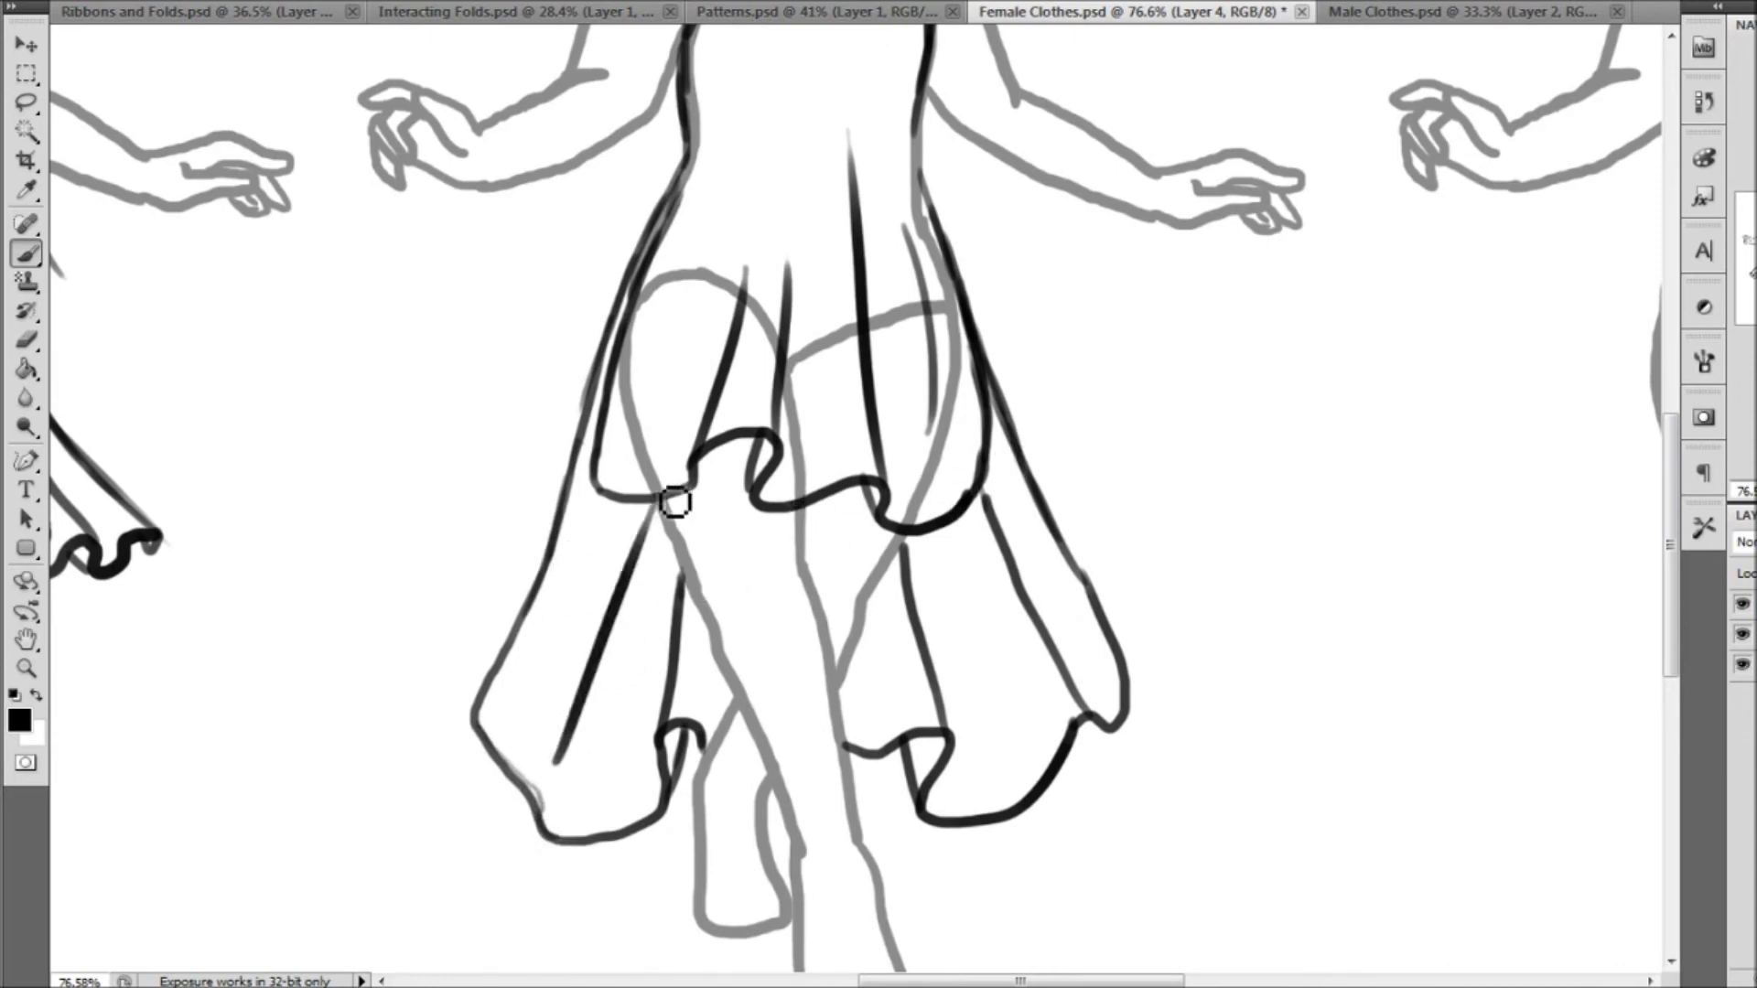
{"action": "left_click_drag", "start_coordinate": [958, 590], "coordinate": [990, 759]}
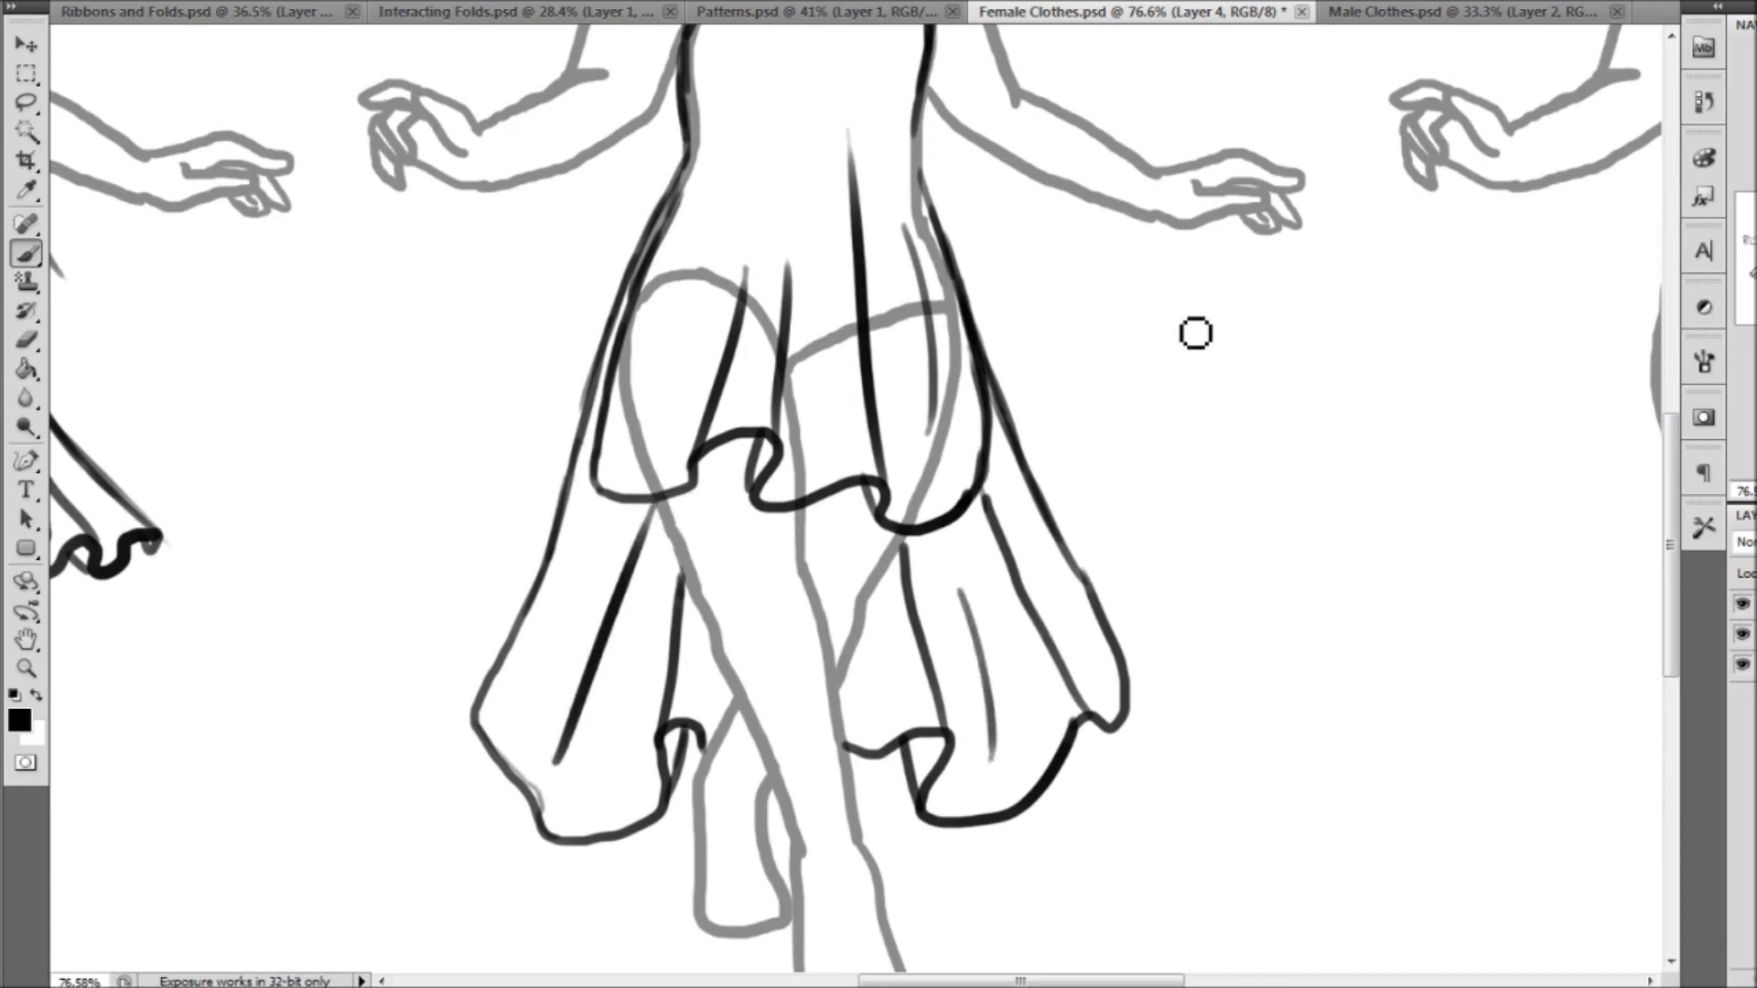
Erase the grey body template lines covered by the second figure's dress on Layer 3
{"action": "mouse_move", "coordinate": [1568, 198]}
{"action": "left_mouse_down"}
{"action": "mouse_move", "coordinate": [1538, 303]}
{"action": "mouse_move", "coordinate": [1538, 272]}
{"action": "left_mouse_up"}
{"action": "left_click", "coordinate": [27, 340]}
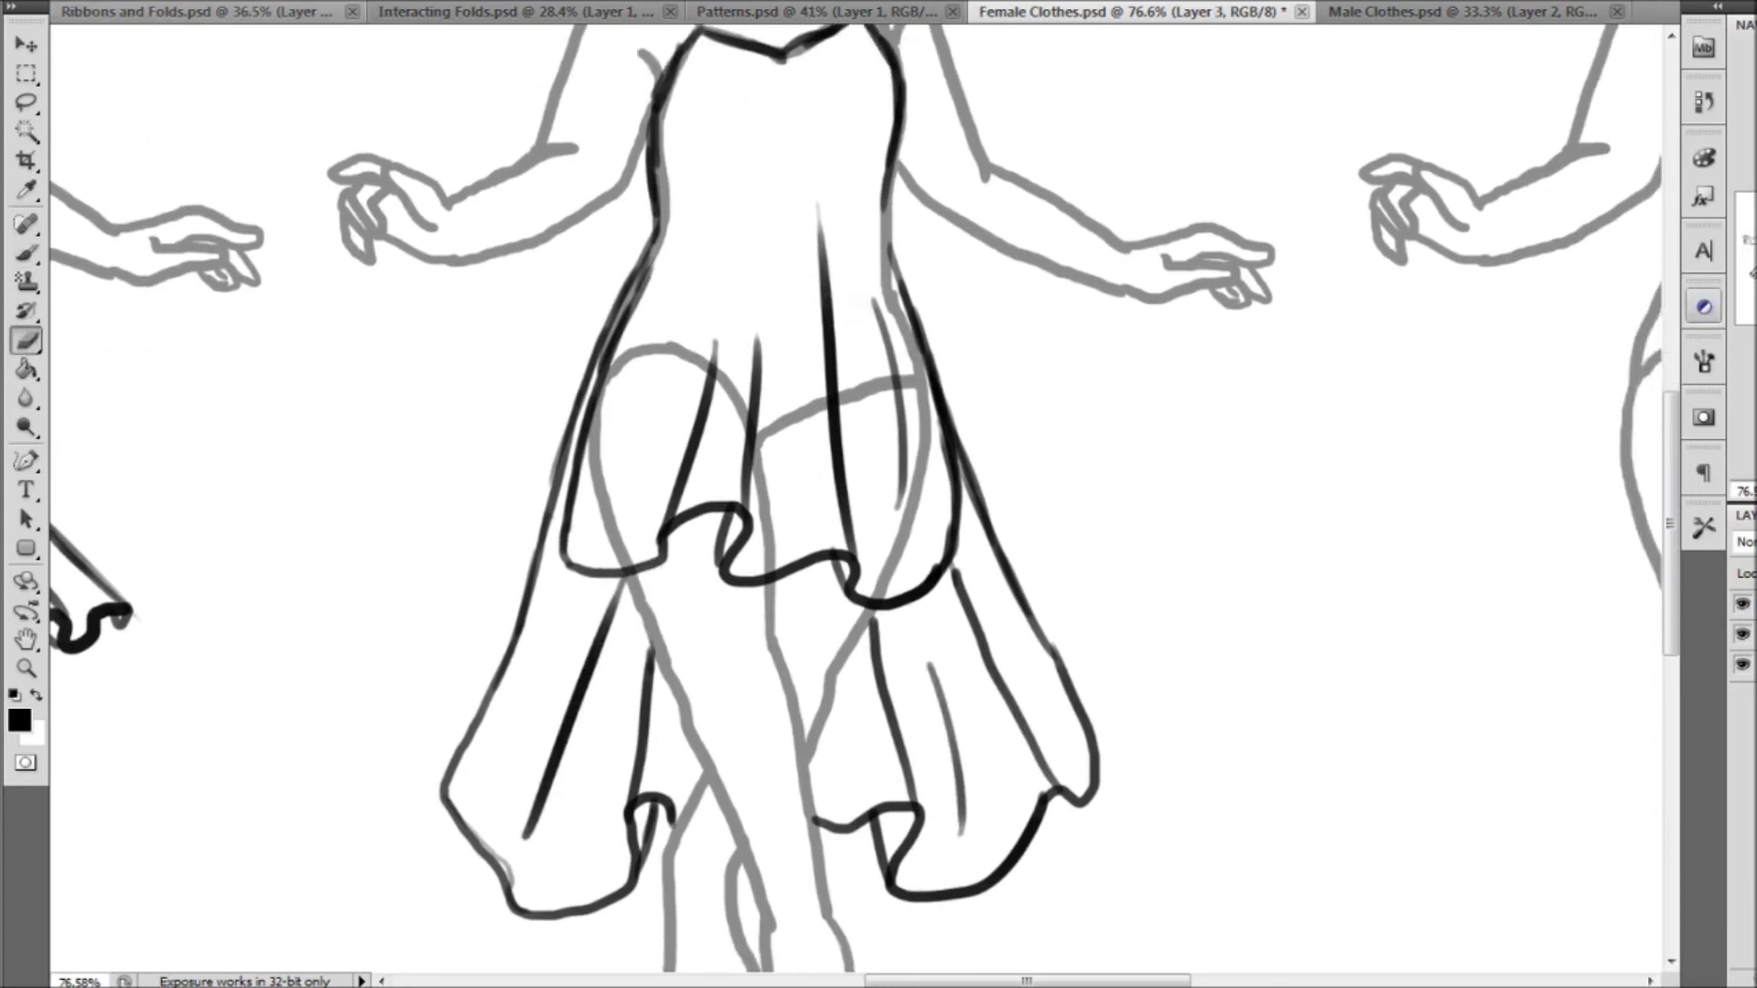
{"action": "right_click", "coordinate": [103, 69]}
{"action": "key", "text": "Return"}
{"action": "mouse_move", "coordinate": [833, 193]}
{"action": "left_mouse_down"}
{"action": "mouse_move", "coordinate": [862, 345]}
{"action": "mouse_move", "coordinate": [858, 304]}
{"action": "left_mouse_up"}
{"action": "mouse_move", "coordinate": [849, 395]}
{"action": "left_mouse_down"}
{"action": "mouse_move", "coordinate": [796, 412]}
{"action": "mouse_move", "coordinate": [757, 509]}
{"action": "mouse_move", "coordinate": [704, 346]}
{"action": "left_mouse_up"}
{"action": "left_click_drag", "start_coordinate": [618, 382], "coordinate": [603, 517]}
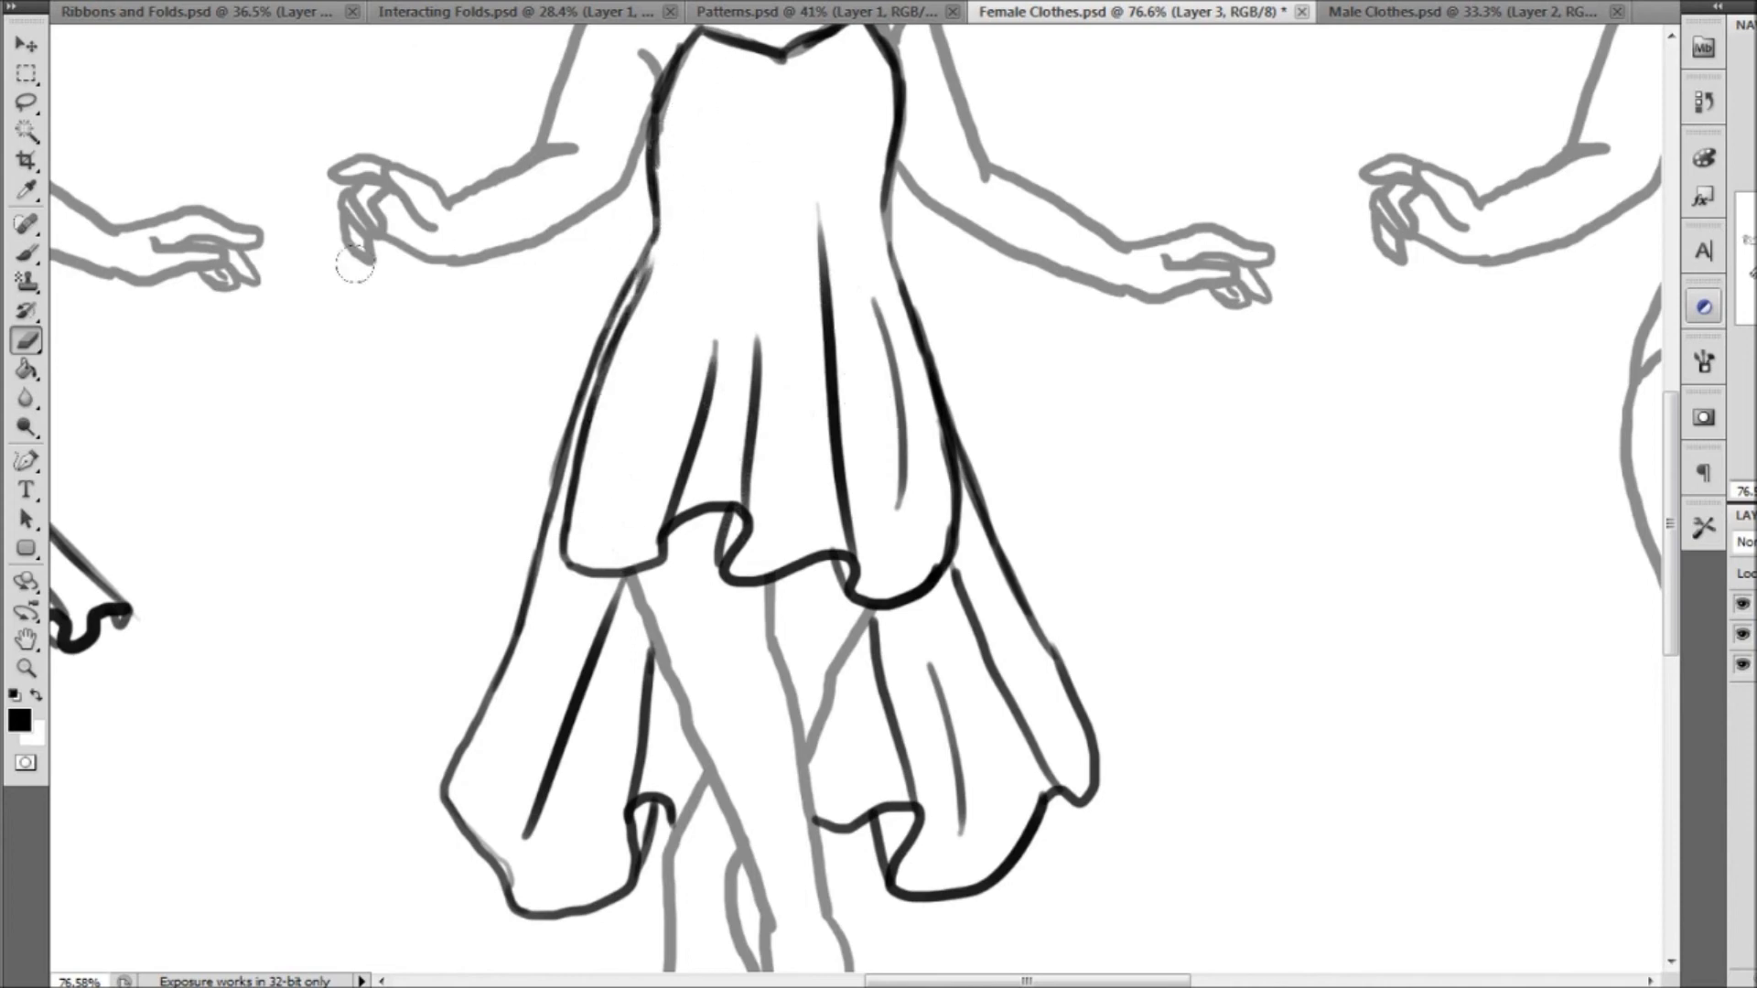
{"action": "left_click", "coordinate": [25, 668]}
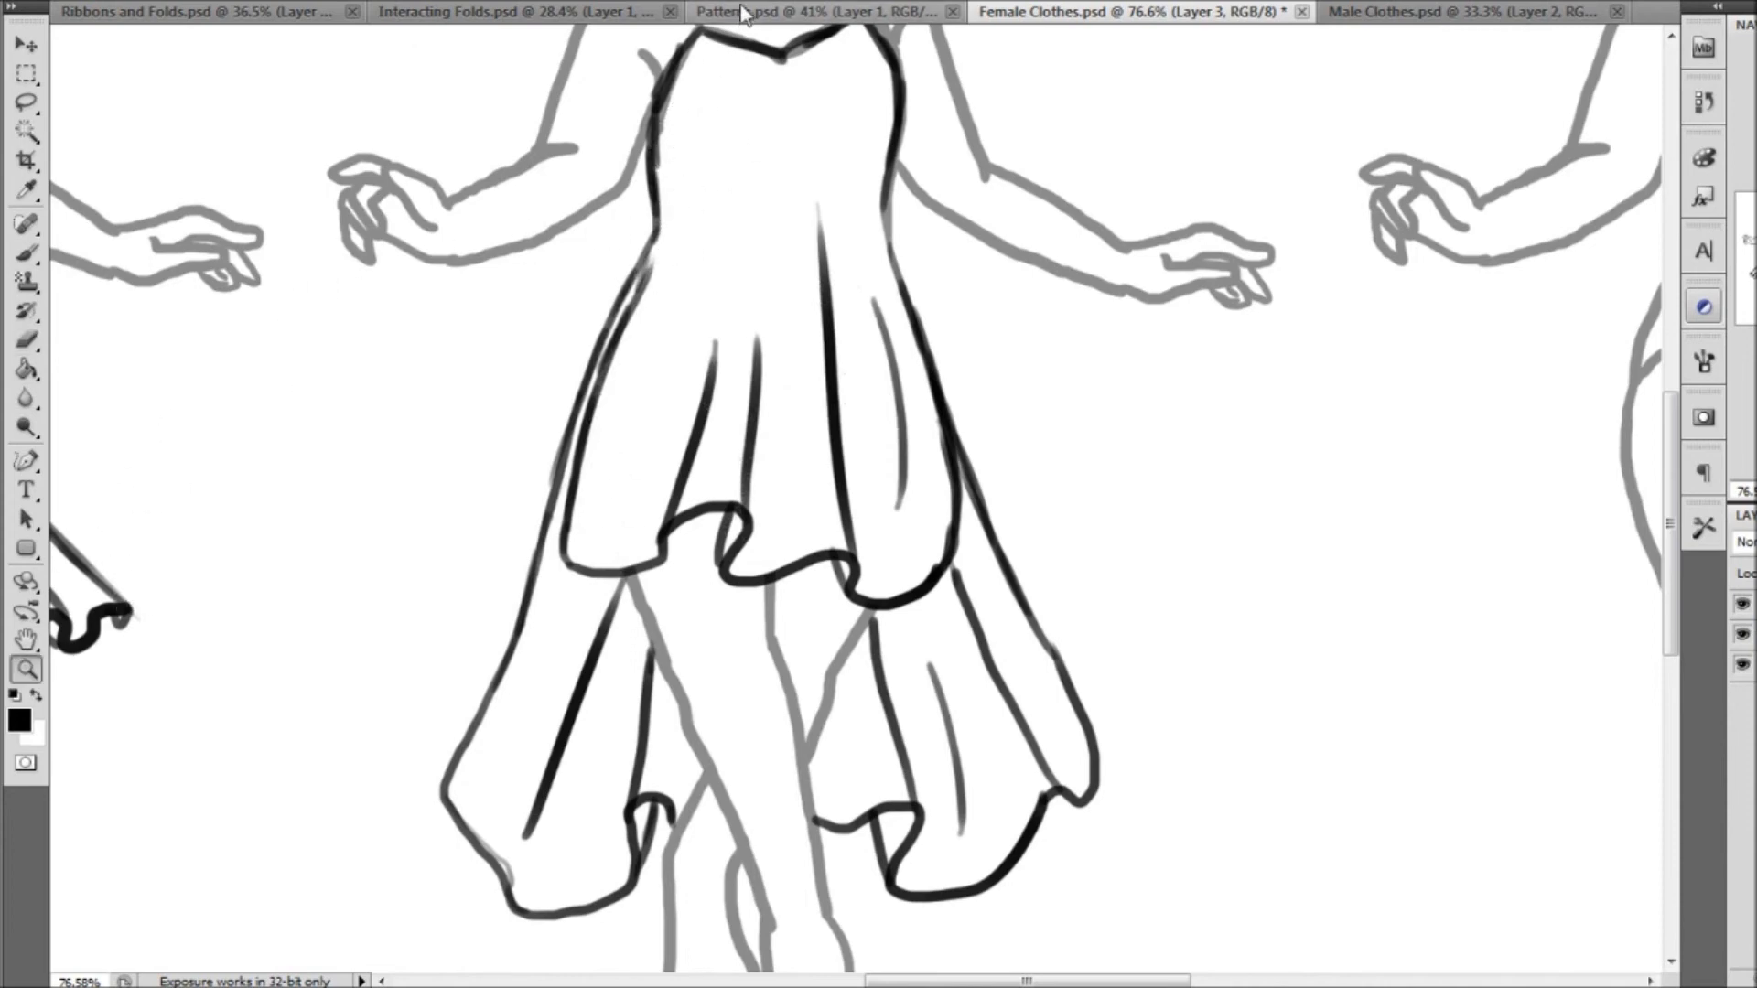
{"action": "key", "text": "ctrl+0"}
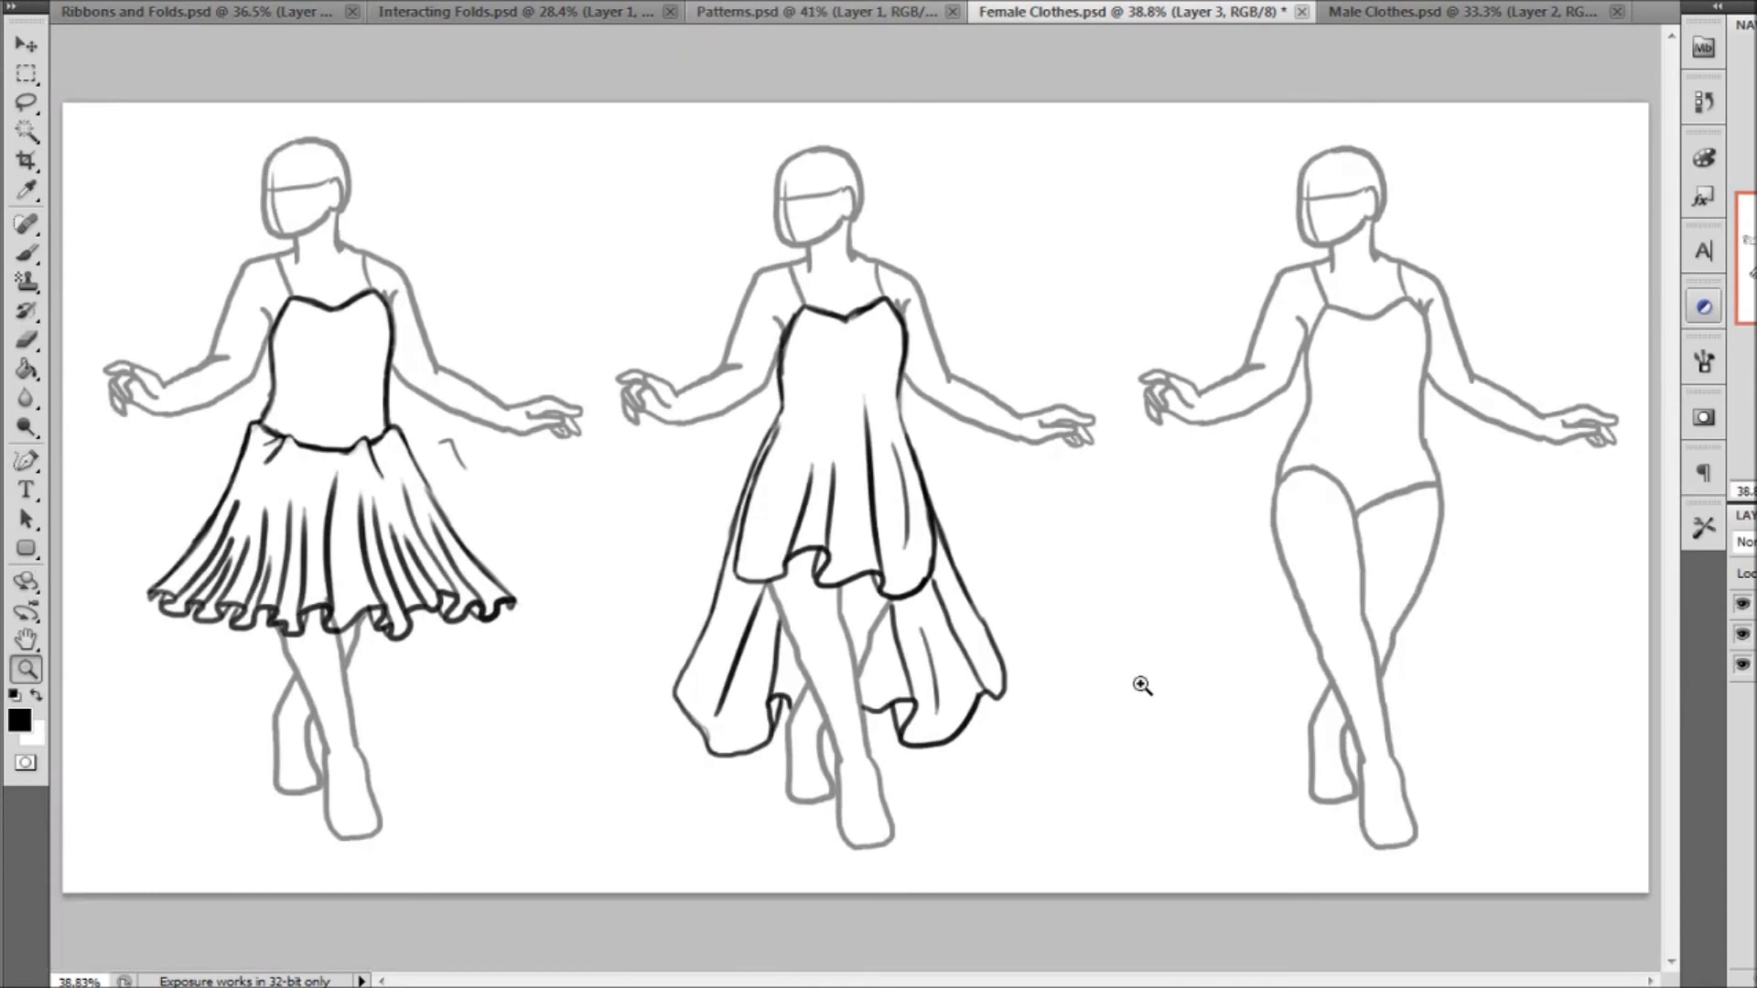
Add a new layer and draw a scooped neckline between the third figure's shoulders with the Brush tool
{"action": "key", "text": "ctrl+shift+alt+n"}
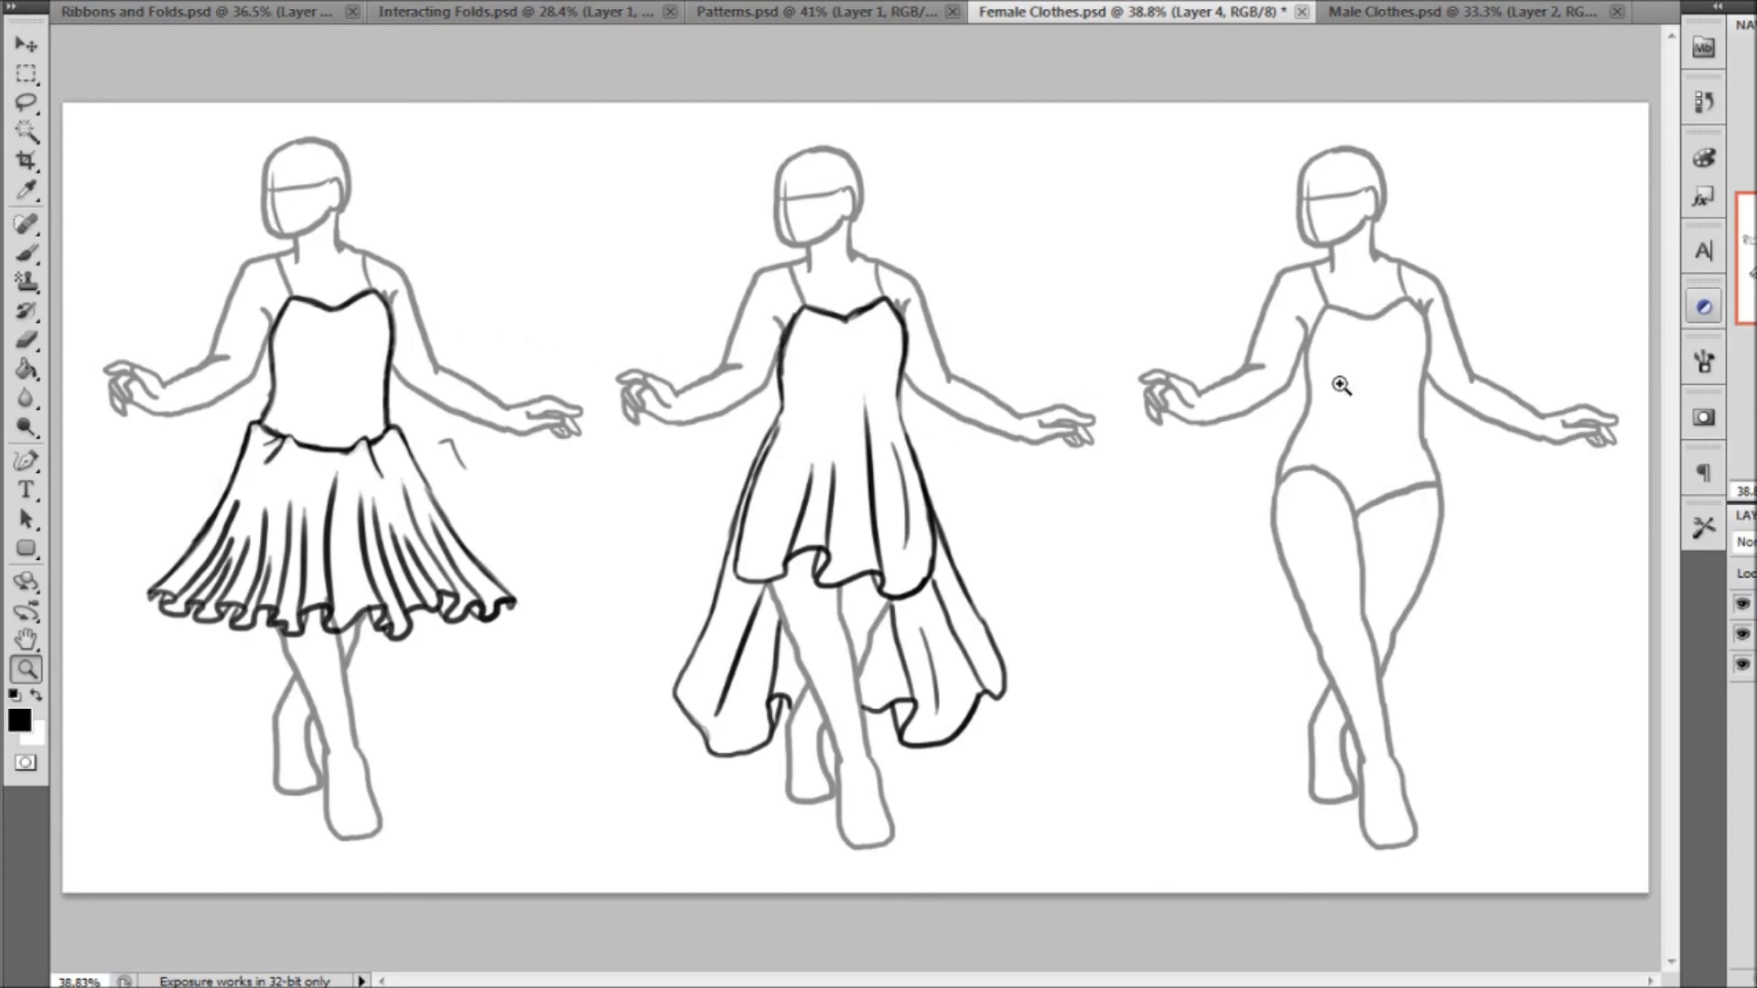
{"action": "left_click_drag", "start_coordinate": [1199, 272], "coordinate": [1561, 686]}
{"action": "left_click", "coordinate": [28, 253]}
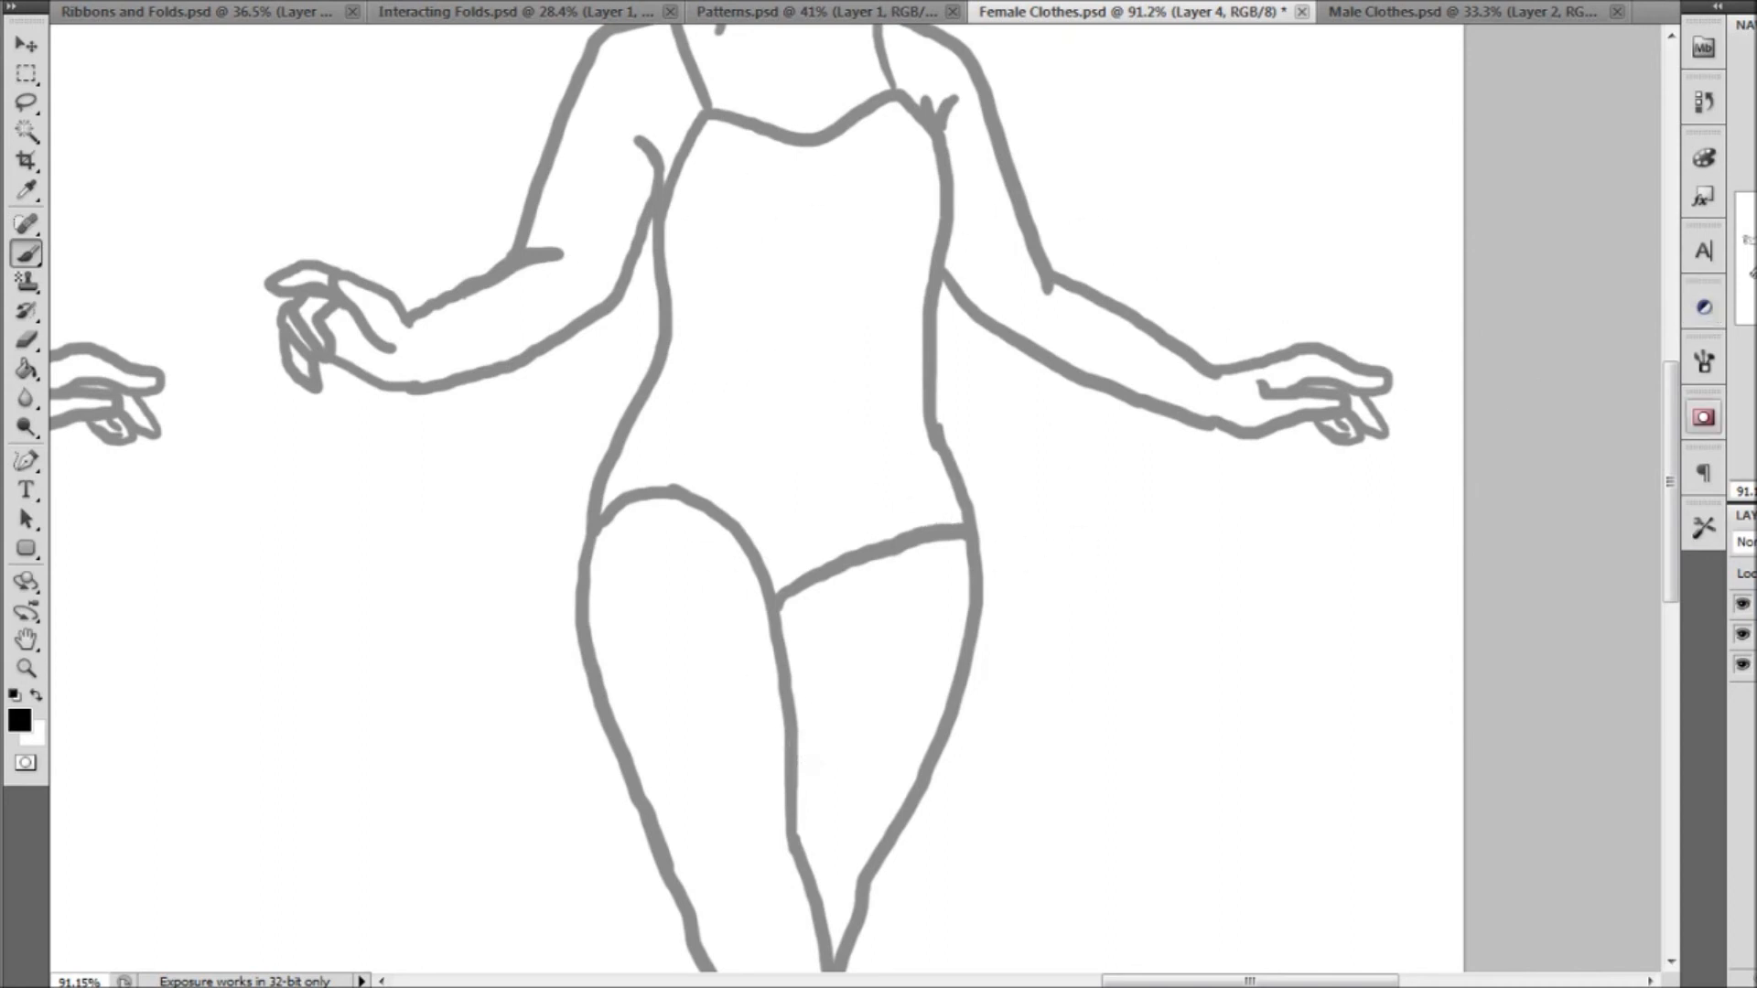
{"action": "mouse_move", "coordinate": [892, 71]}
{"action": "left_mouse_down"}
{"action": "mouse_move", "coordinate": [1091, 157]}
{"action": "mouse_move", "coordinate": [1090, 231]}
{"action": "left_mouse_up"}
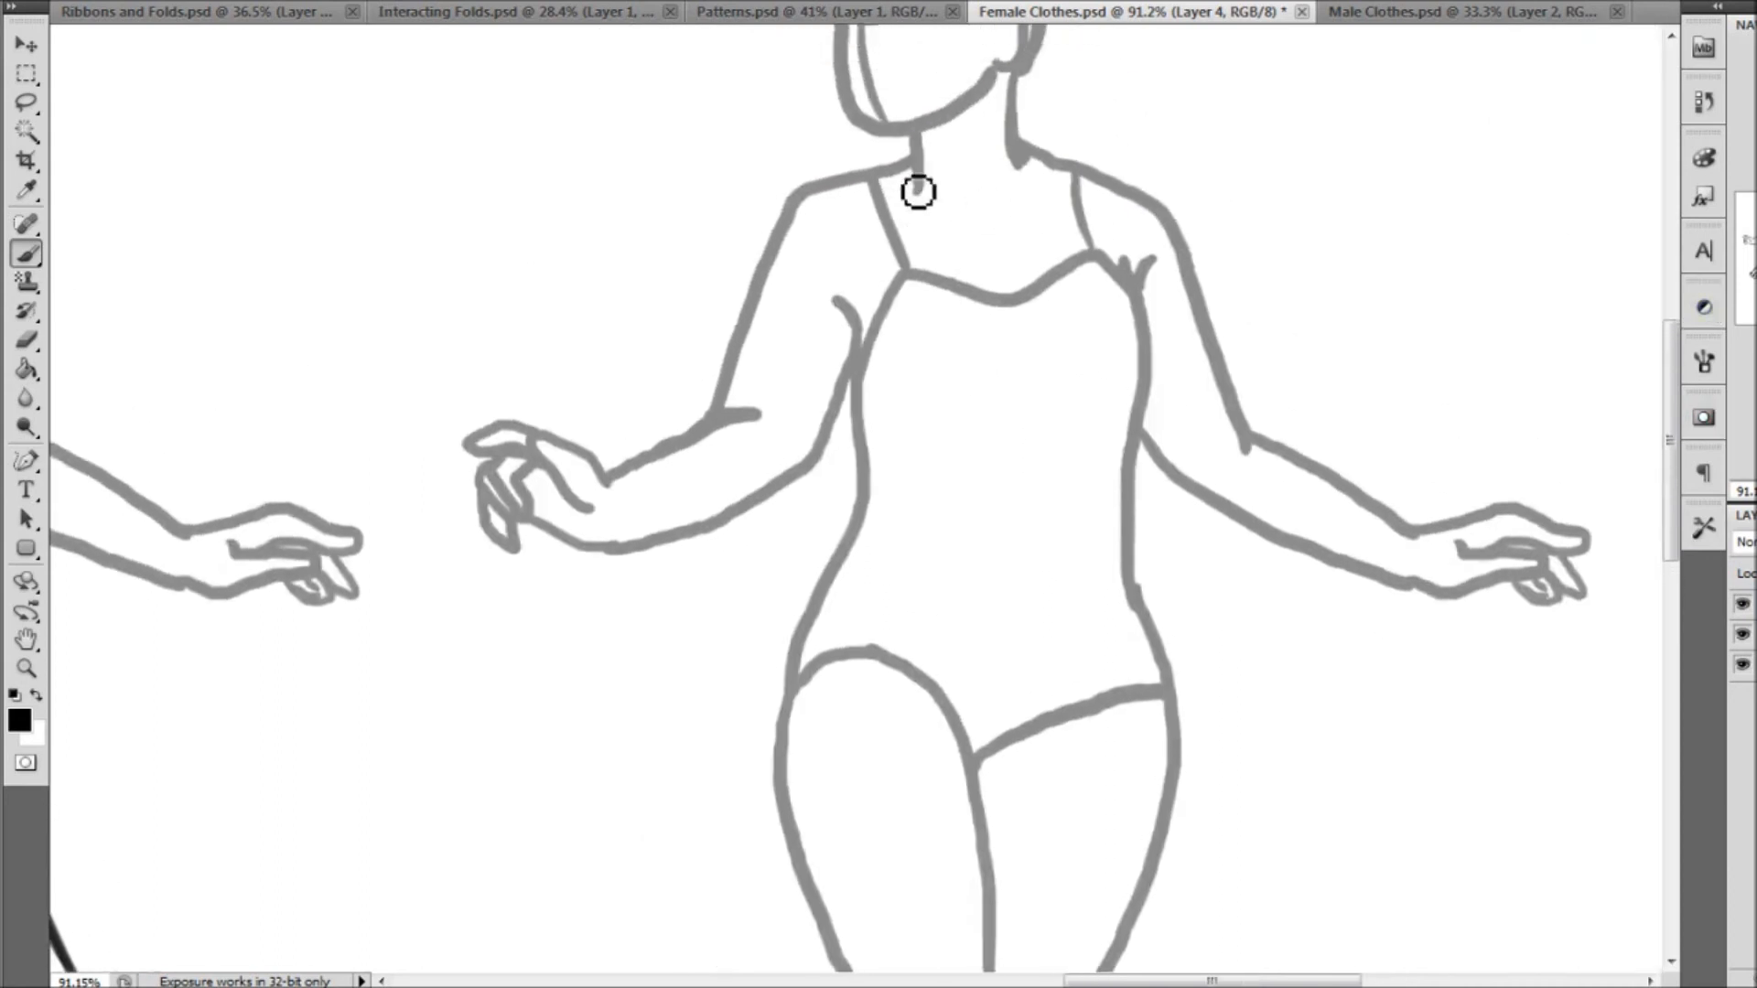
{"action": "mouse_move", "coordinate": [891, 191]}
{"action": "left_mouse_down"}
{"action": "mouse_move", "coordinate": [946, 262]}
{"action": "mouse_move", "coordinate": [920, 248]}
{"action": "mouse_move", "coordinate": [999, 260]}
{"action": "mouse_move", "coordinate": [1054, 228]}
{"action": "mouse_move", "coordinate": [1009, 275]}
{"action": "mouse_move", "coordinate": [1077, 188]}
{"action": "left_mouse_up"}
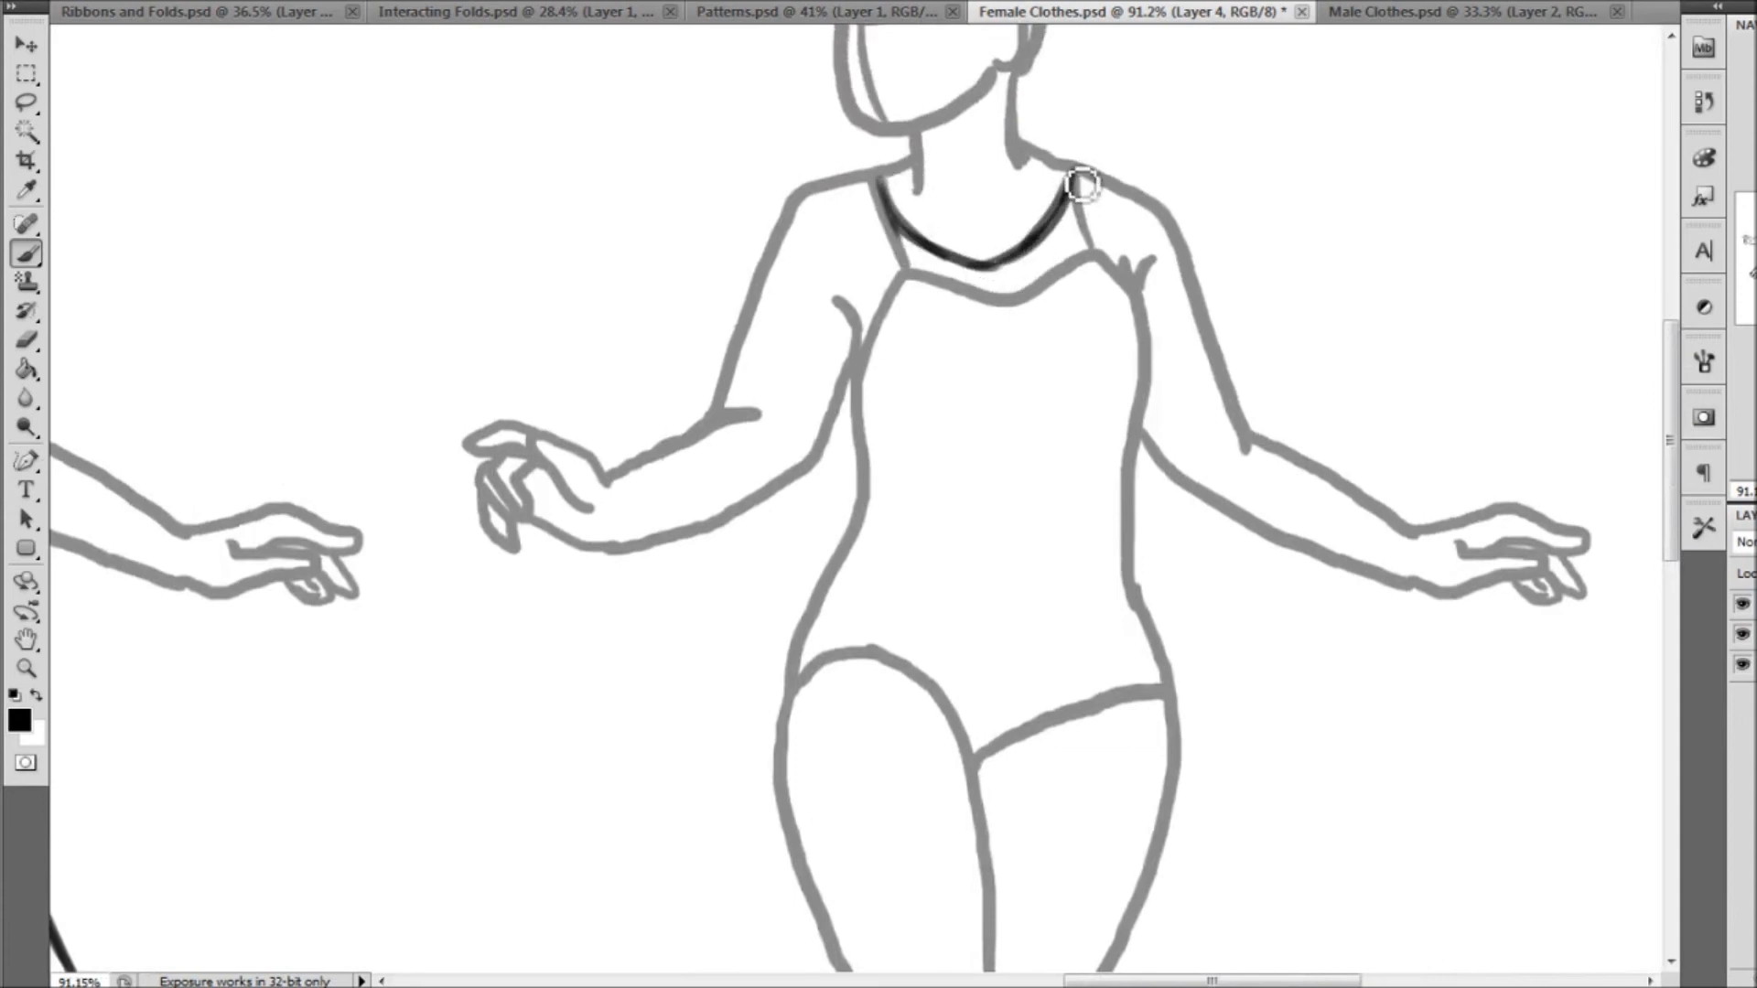
Draw short sleeves over both of the third figure's upper arms, closing each with an angled cuff
{"action": "mouse_move", "coordinate": [874, 176]}
{"action": "left_mouse_down"}
{"action": "mouse_move", "coordinate": [815, 196]}
{"action": "mouse_move", "coordinate": [887, 180]}
{"action": "mouse_move", "coordinate": [891, 222]}
{"action": "mouse_move", "coordinate": [893, 180]}
{"action": "mouse_move", "coordinate": [807, 193]}
{"action": "mouse_move", "coordinate": [726, 342]}
{"action": "mouse_move", "coordinate": [807, 407]}
{"action": "left_mouse_up"}
{"action": "mouse_move", "coordinate": [727, 350]}
{"action": "left_mouse_down"}
{"action": "mouse_move", "coordinate": [772, 380]}
{"action": "mouse_move", "coordinate": [853, 393]}
{"action": "left_mouse_up"}
{"action": "mouse_move", "coordinate": [1078, 169]}
{"action": "left_mouse_down"}
{"action": "mouse_move", "coordinate": [1181, 224]}
{"action": "mouse_move", "coordinate": [1231, 368]}
{"action": "left_mouse_up"}
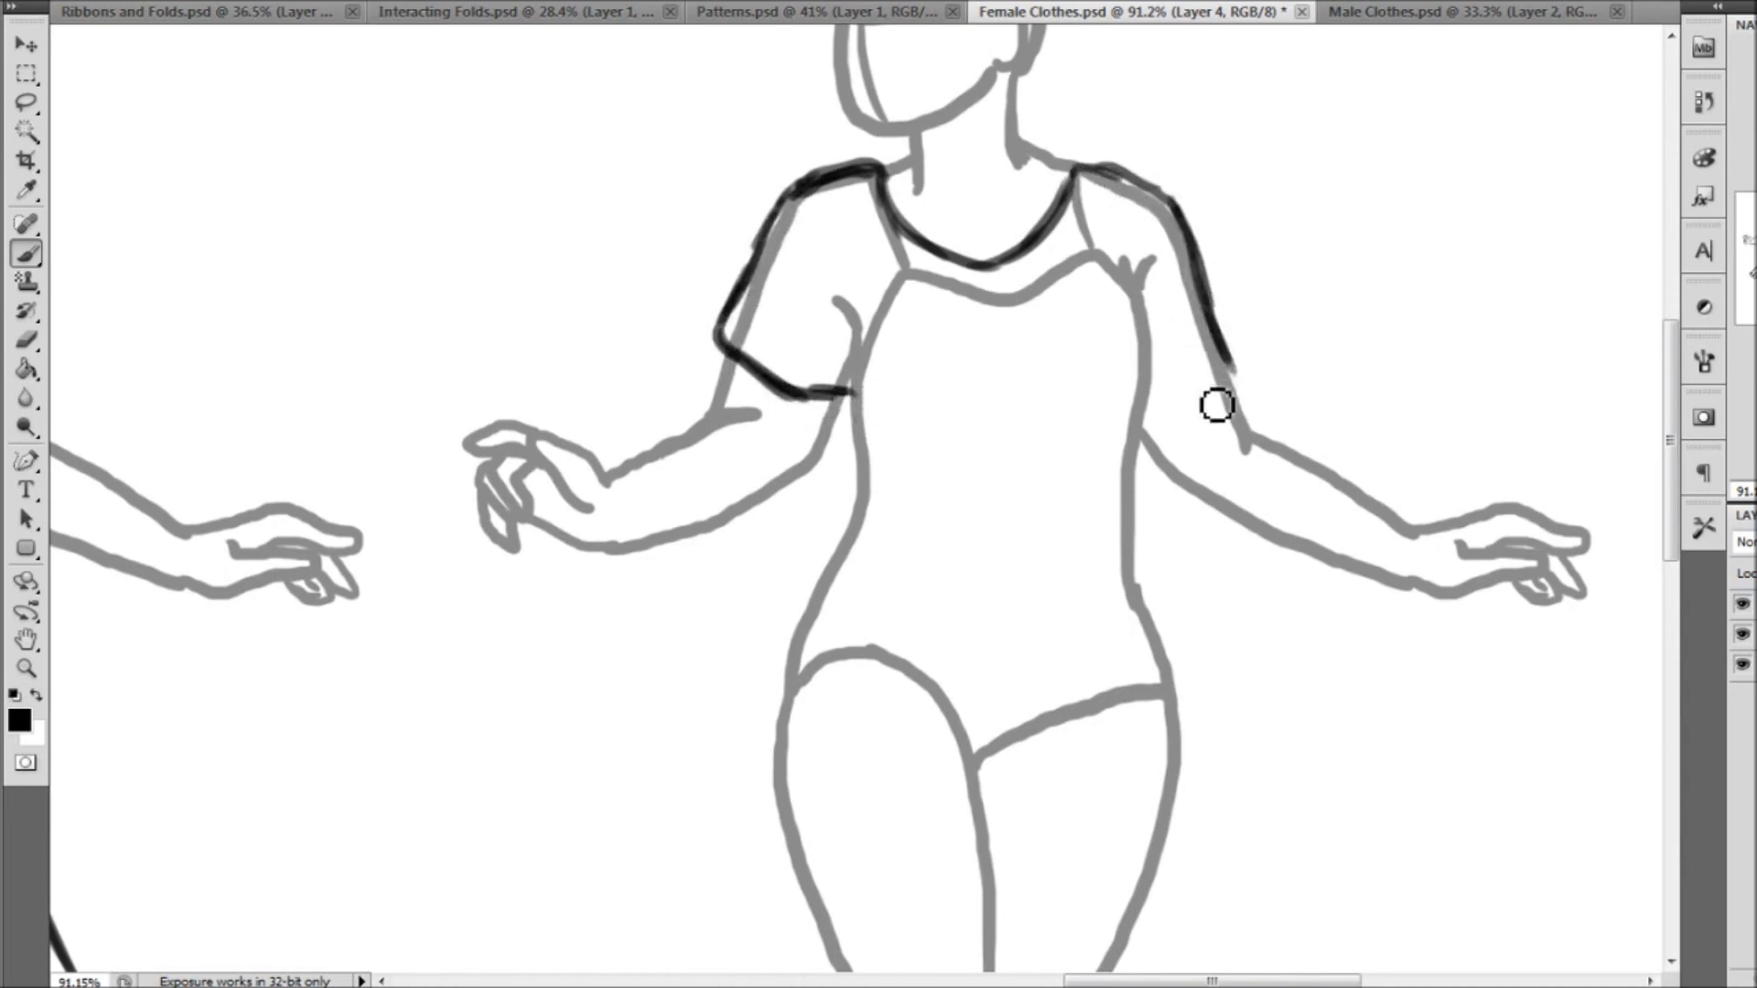
{"action": "left_click_drag", "start_coordinate": [1143, 423], "coordinate": [1227, 361]}
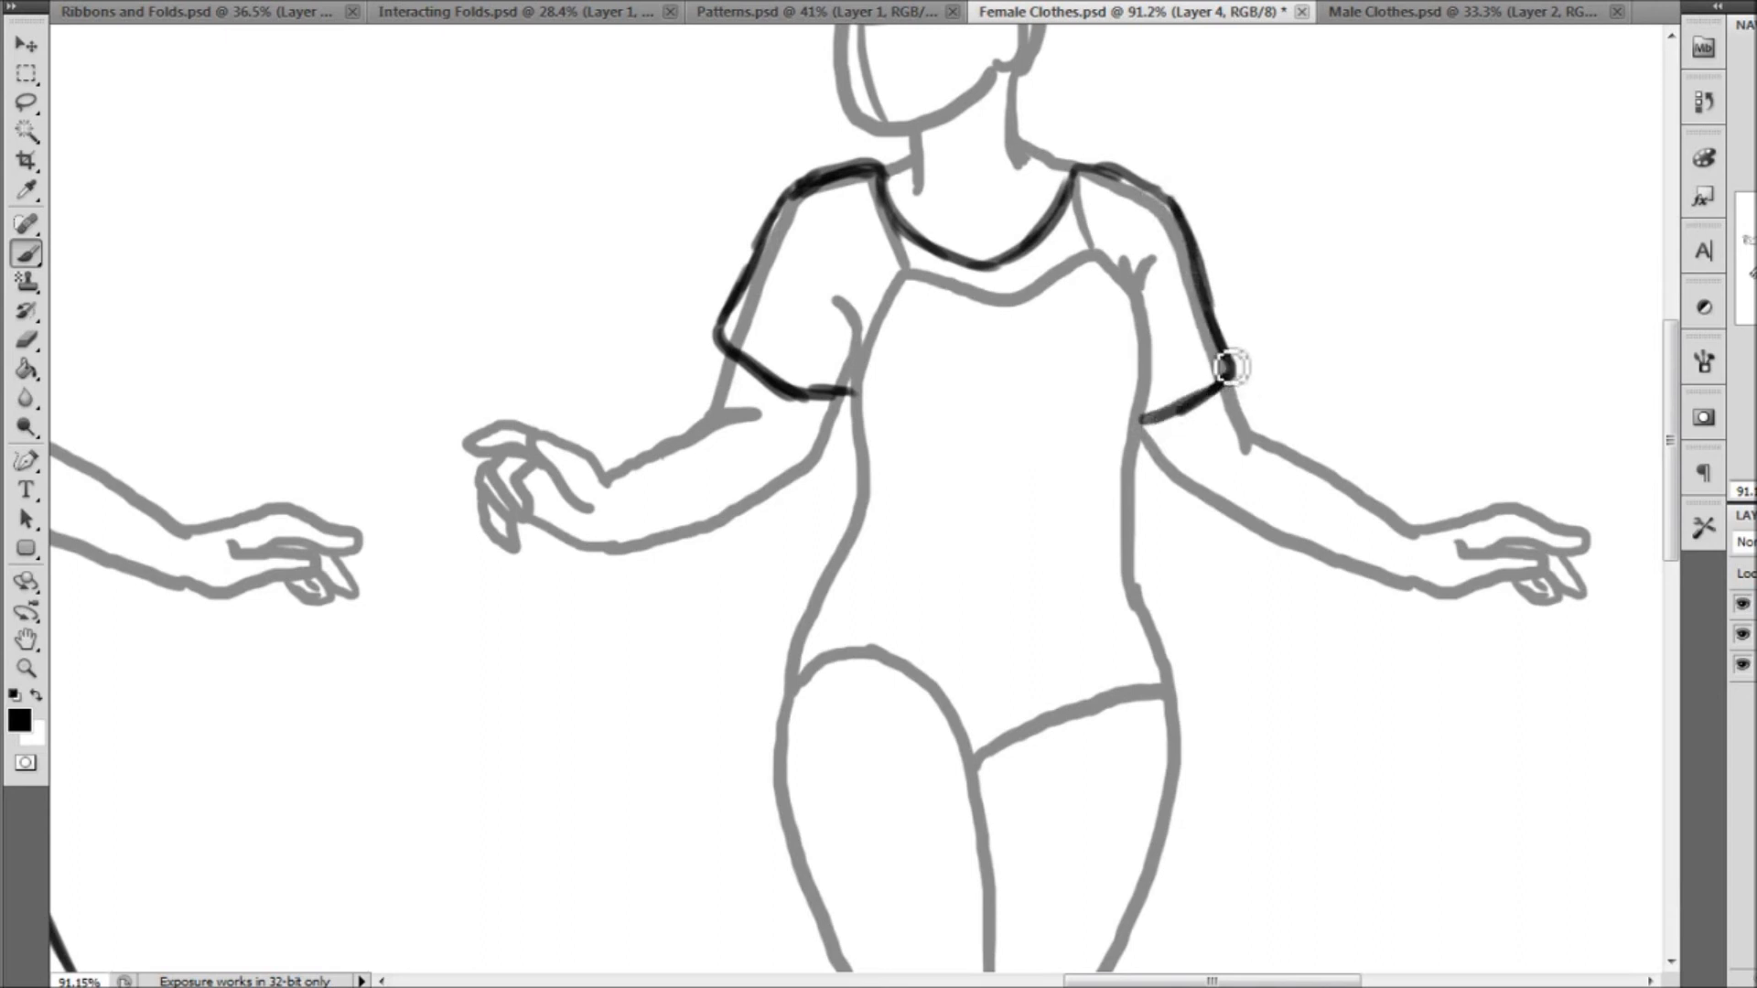
Draw the shirt's sides from the armpits to the waist and add short fold marks at both armpits
{"action": "mouse_move", "coordinate": [834, 295]}
{"action": "left_mouse_down"}
{"action": "mouse_move", "coordinate": [859, 376]}
{"action": "mouse_move", "coordinate": [860, 494]}
{"action": "left_mouse_up"}
{"action": "mouse_move", "coordinate": [1140, 272]}
{"action": "left_mouse_down"}
{"action": "mouse_move", "coordinate": [1157, 328]}
{"action": "mouse_move", "coordinate": [1119, 531]}
{"action": "left_mouse_up"}
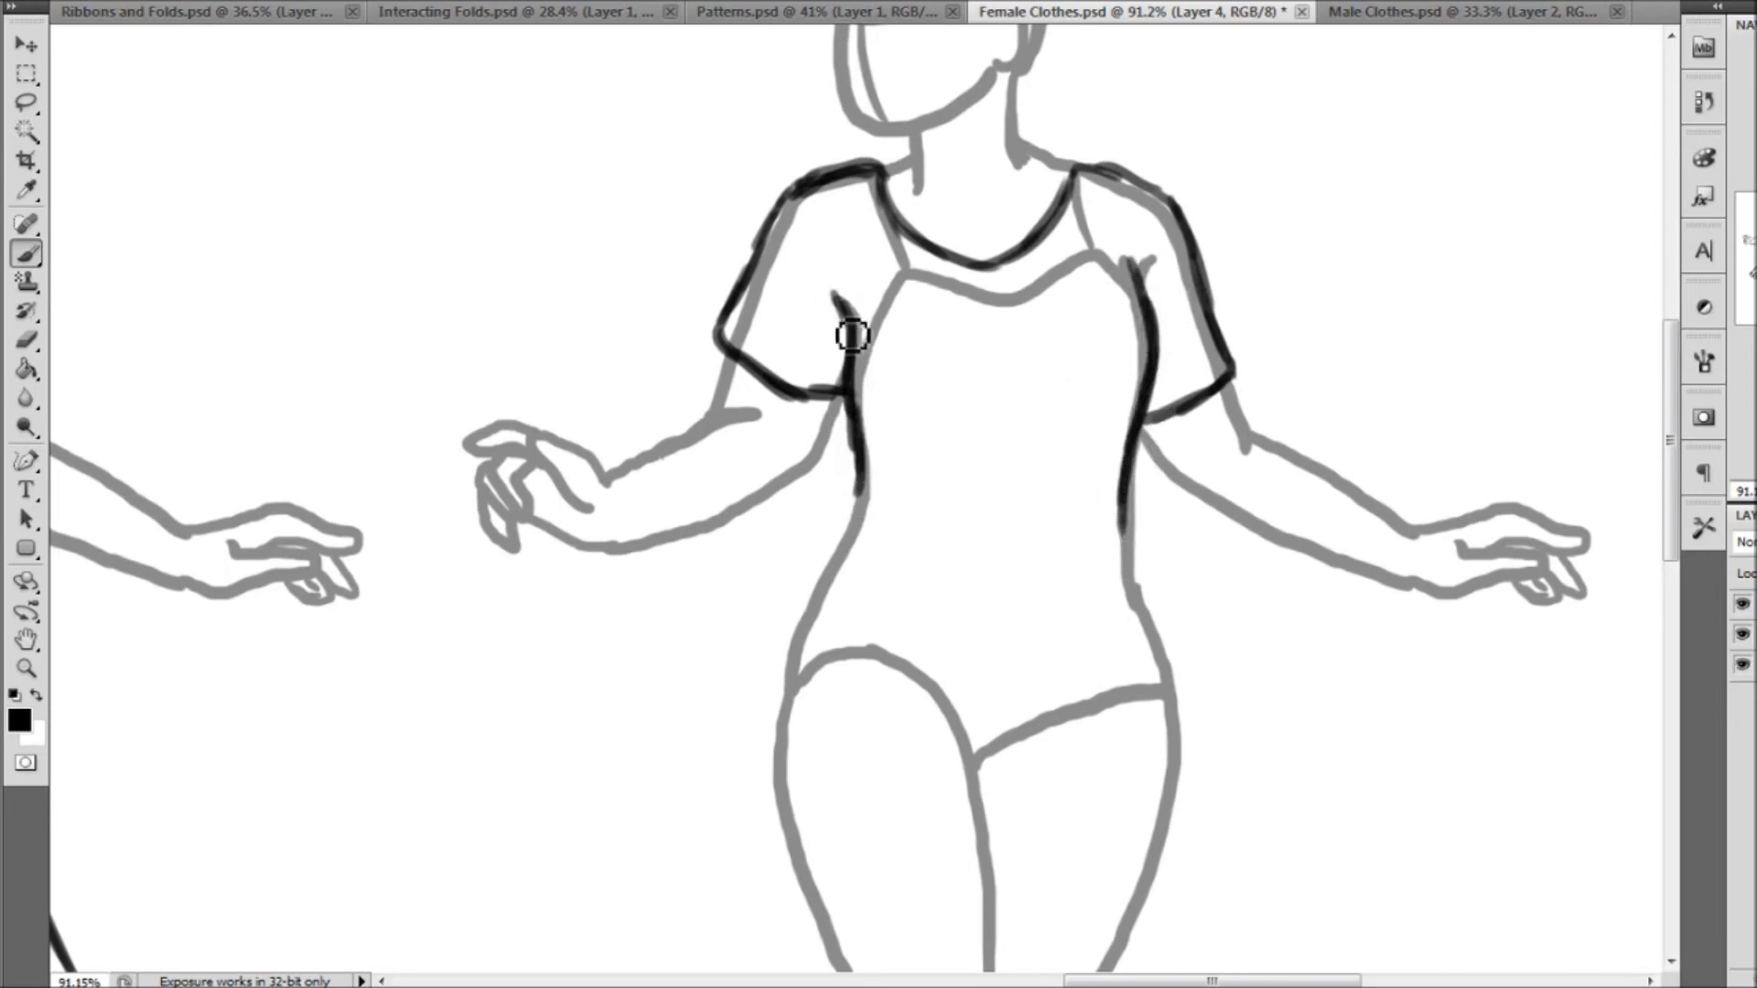
{"action": "left_click_drag", "start_coordinate": [859, 339], "coordinate": [835, 327]}
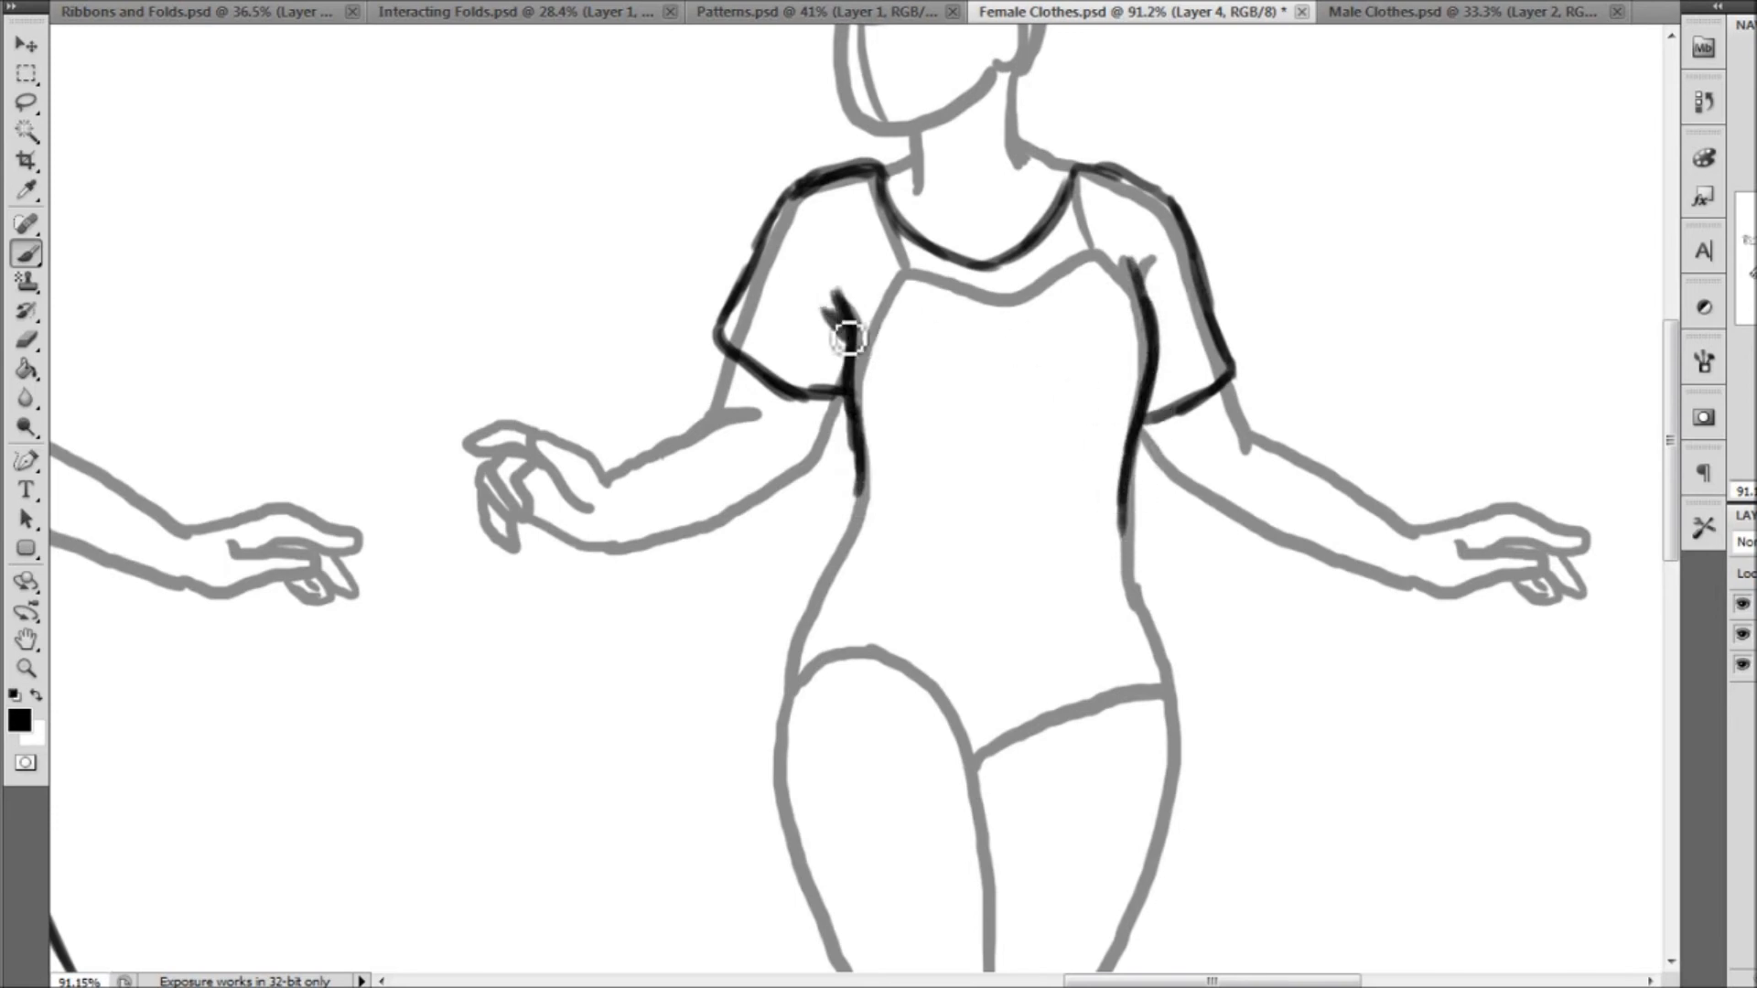
{"action": "left_click_drag", "start_coordinate": [1149, 274], "coordinate": [1160, 300]}
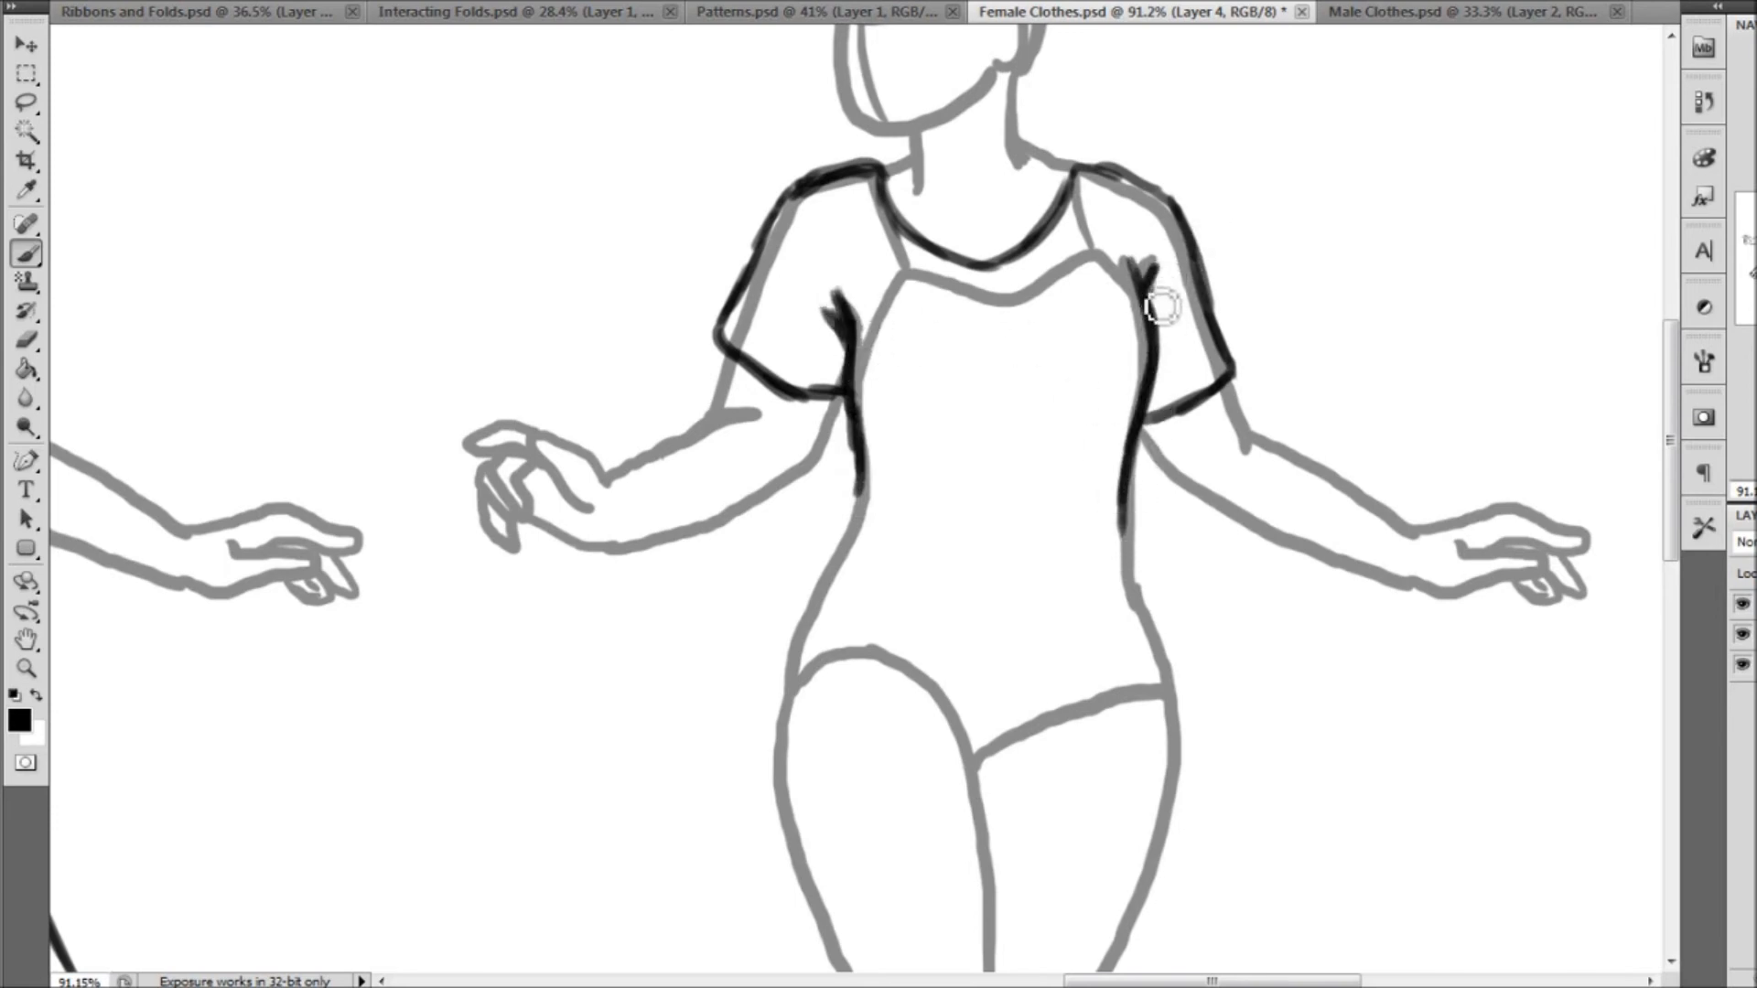
Draw a curved waistline across the third figure's hips, plus the left side and slanted hem of a short skirt
{"action": "scroll", "coordinate": [864, 499], "scroll_direction": "down", "scroll_amount": 2}
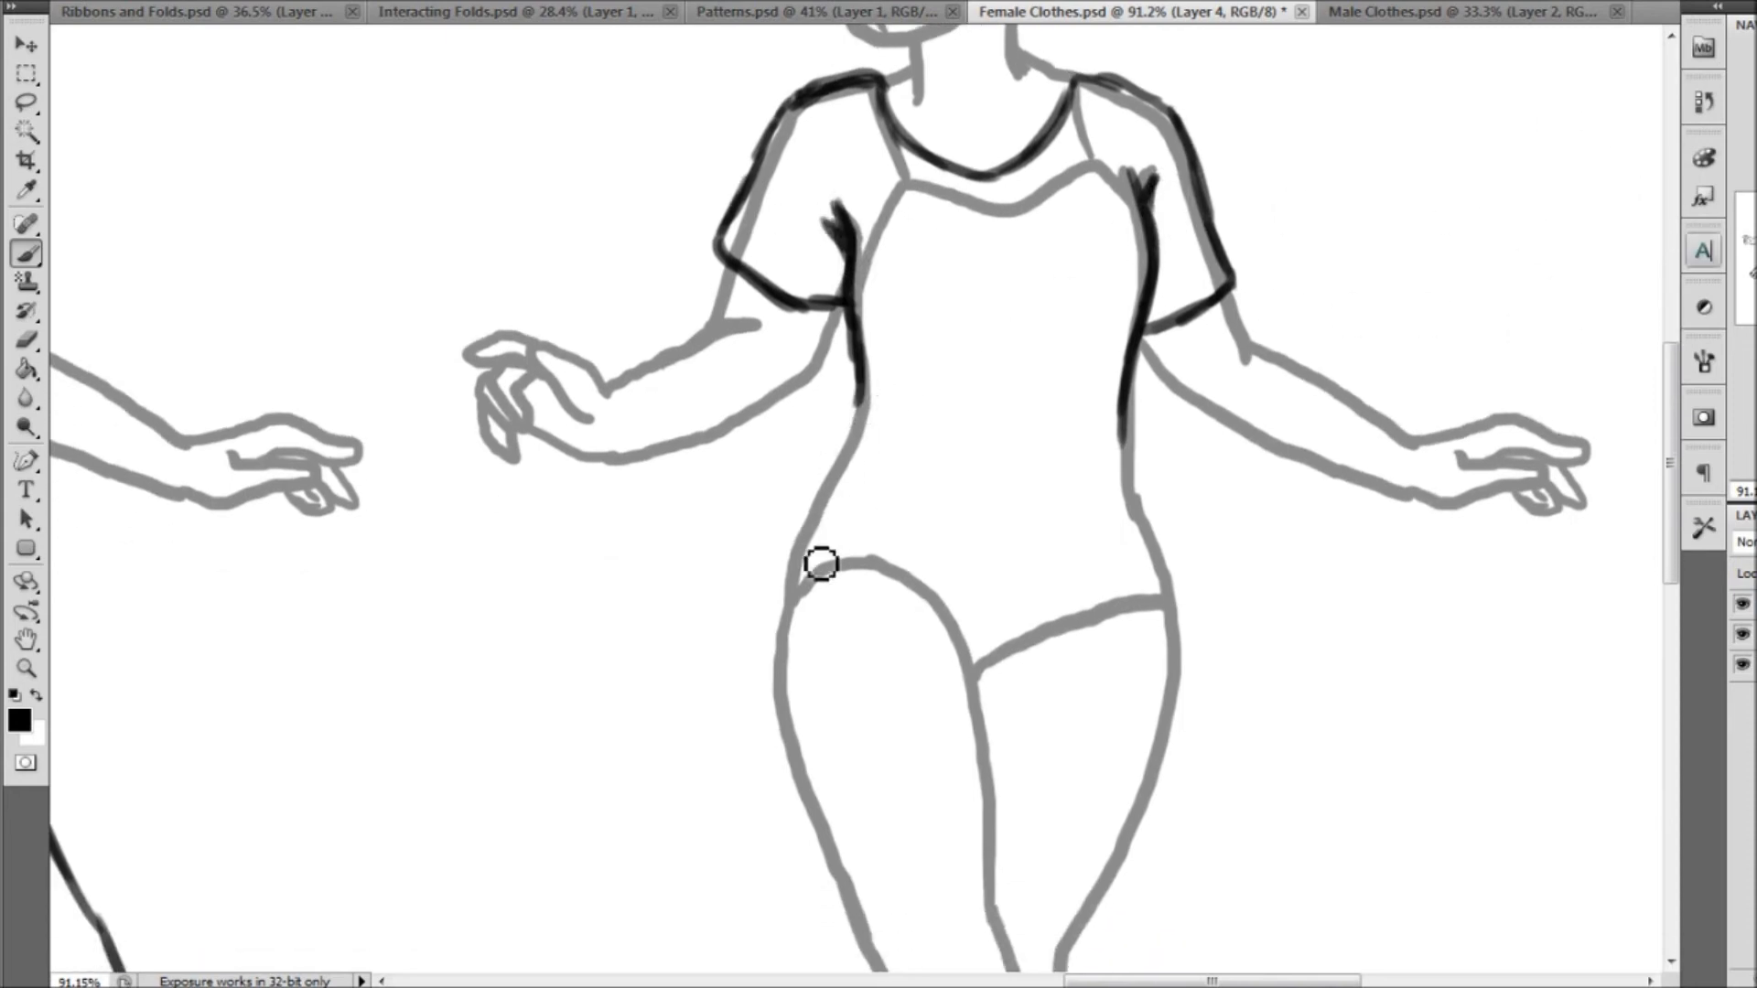
{"action": "scroll", "coordinate": [887, 354], "scroll_direction": "down", "scroll_amount": 3}
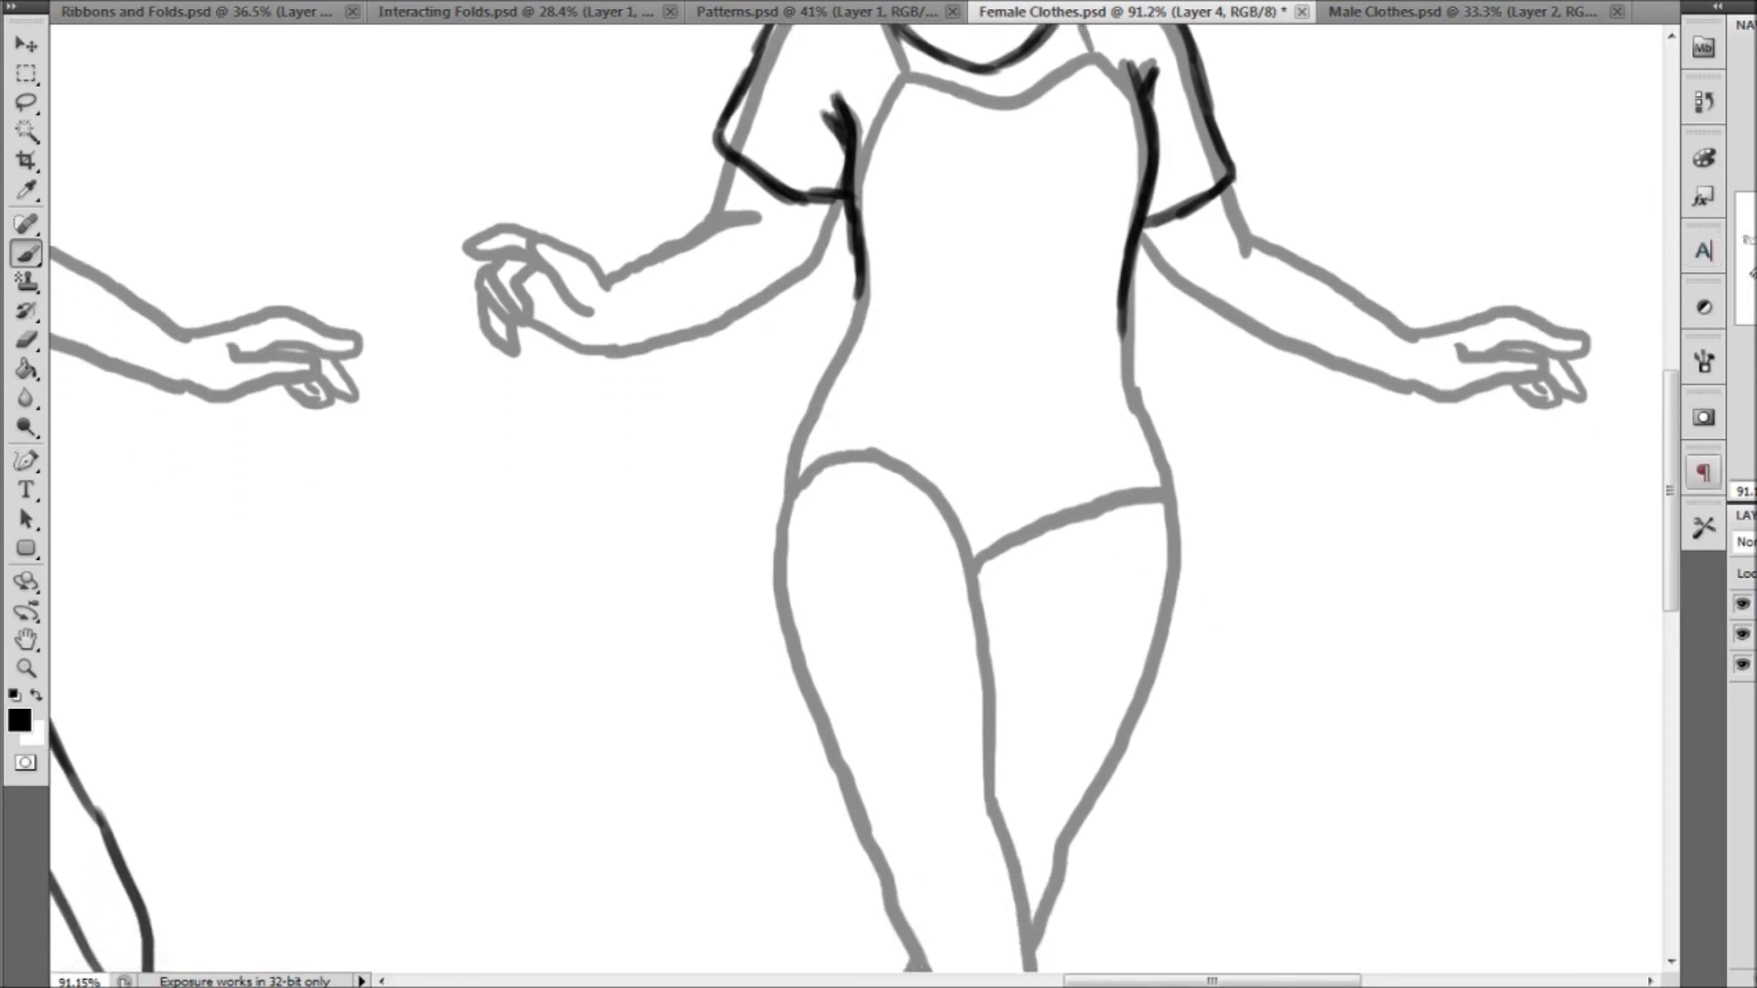
{"action": "mouse_move", "coordinate": [838, 423]}
{"action": "left_mouse_down"}
{"action": "mouse_move", "coordinate": [922, 454]}
{"action": "mouse_move", "coordinate": [865, 434]}
{"action": "mouse_move", "coordinate": [1083, 451]}
{"action": "mouse_move", "coordinate": [980, 452]}
{"action": "mouse_move", "coordinate": [1131, 434]}
{"action": "mouse_move", "coordinate": [1040, 461]}
{"action": "mouse_move", "coordinate": [1154, 417]}
{"action": "mouse_move", "coordinate": [1123, 439]}
{"action": "mouse_move", "coordinate": [937, 450]}
{"action": "mouse_move", "coordinate": [831, 393]}
{"action": "mouse_move", "coordinate": [765, 565]}
{"action": "mouse_move", "coordinate": [784, 694]}
{"action": "mouse_move", "coordinate": [1196, 584]}
{"action": "mouse_move", "coordinate": [1105, 581]}
{"action": "mouse_move", "coordinate": [1207, 579]}
{"action": "mouse_move", "coordinate": [1209, 606]}
{"action": "mouse_move", "coordinate": [1149, 652]}
{"action": "left_mouse_up"}
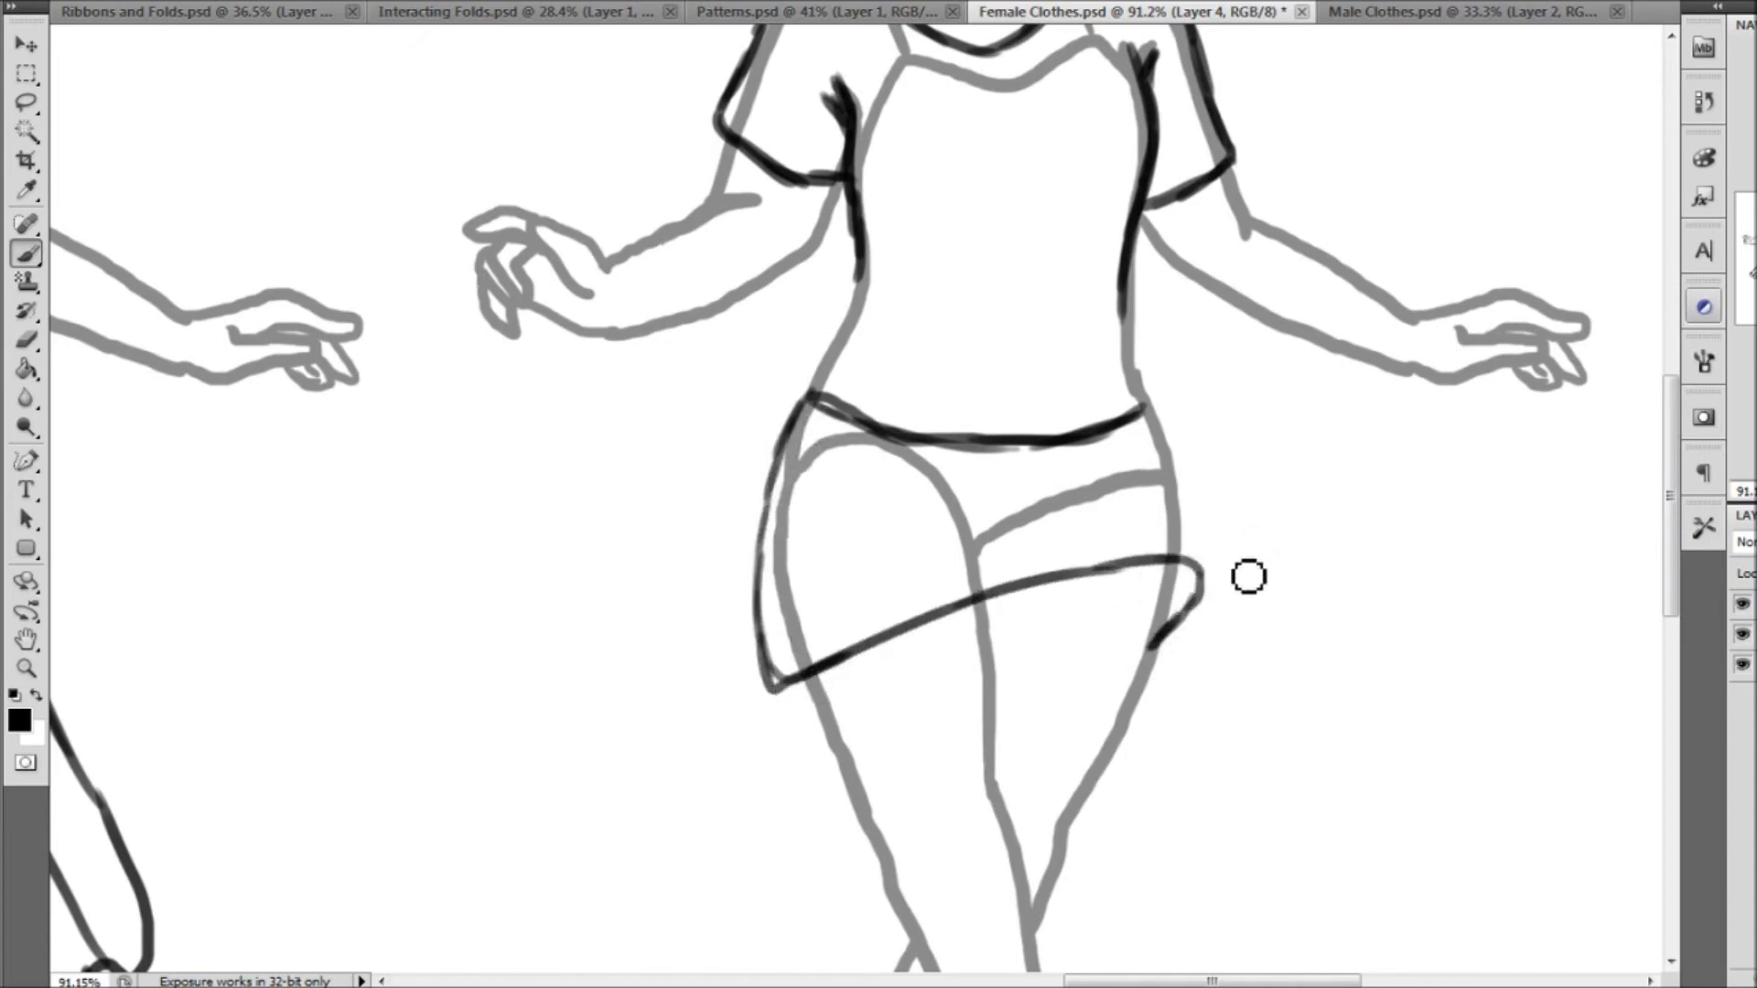
{"action": "mouse_move", "coordinate": [1204, 572]}
{"action": "left_mouse_down"}
{"action": "mouse_move", "coordinate": [1209, 516]}
{"action": "mouse_move", "coordinate": [1206, 572]}
{"action": "left_mouse_up"}
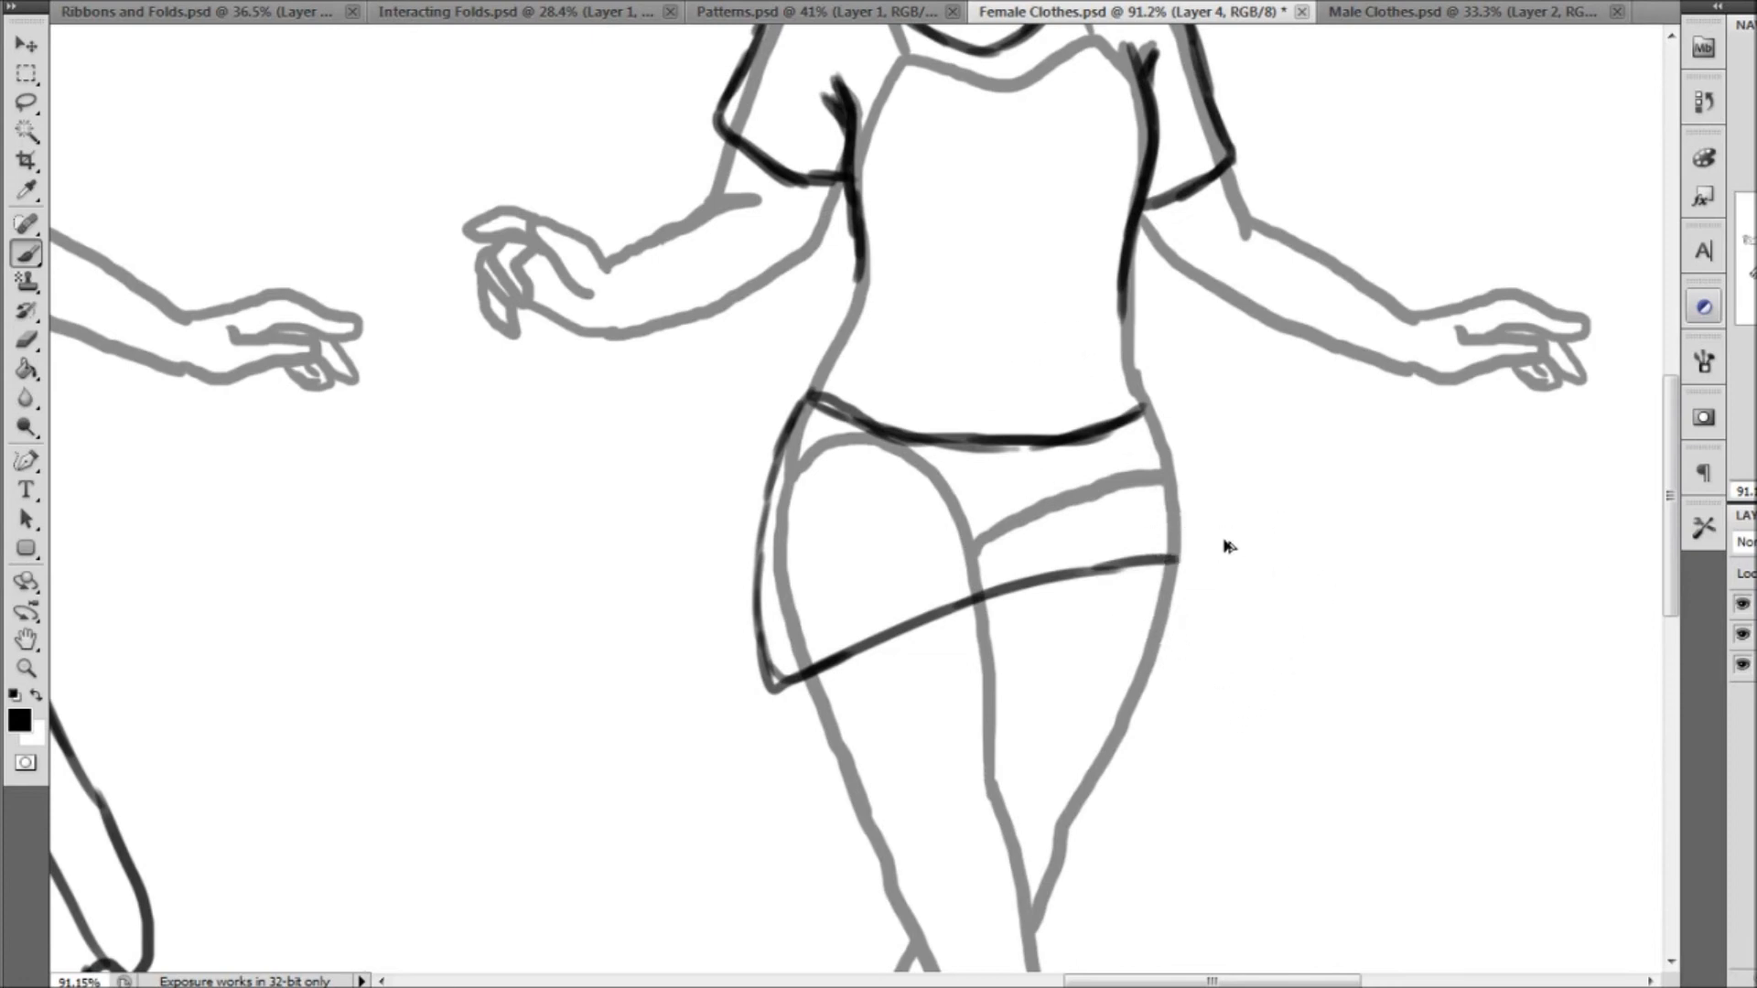
Finish the skirt's right side with a pointed, flared corner, a side line down from the waist and an inner fold line
{"action": "mouse_move", "coordinate": [1164, 562]}
{"action": "left_mouse_down"}
{"action": "mouse_move", "coordinate": [1256, 595]}
{"action": "mouse_move", "coordinate": [1169, 620]}
{"action": "left_mouse_up"}
{"action": "left_click_drag", "start_coordinate": [1150, 409], "coordinate": [1198, 473]}
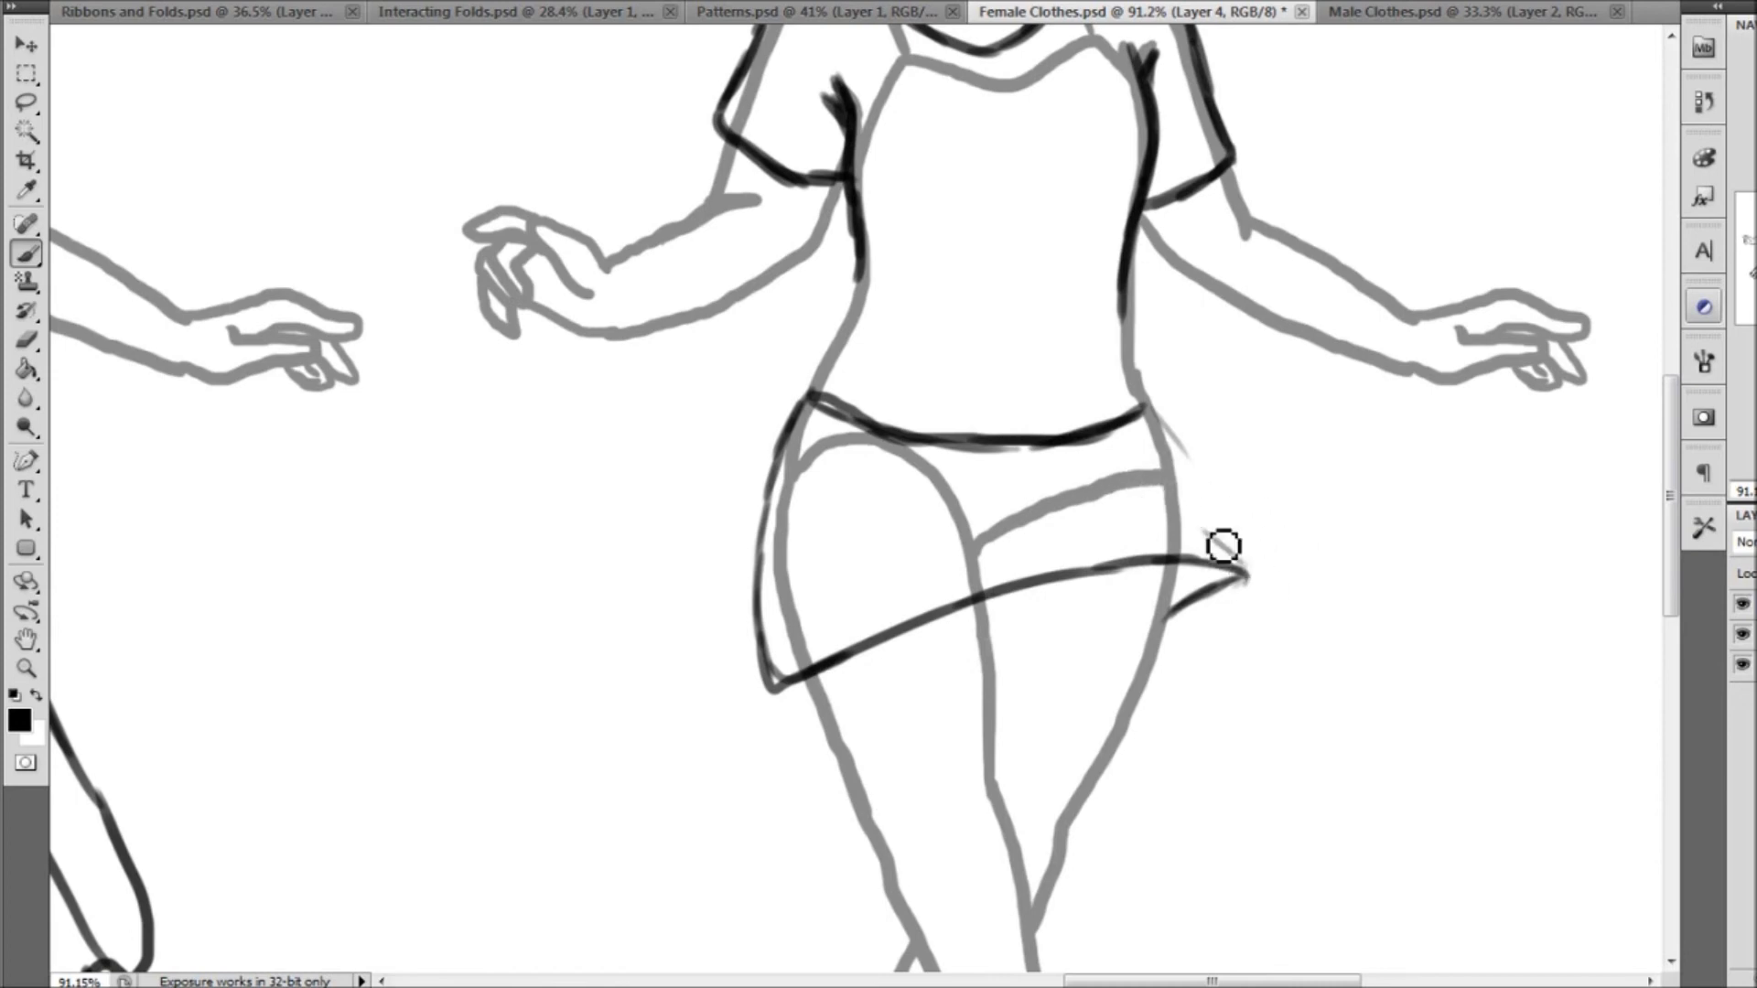
{"action": "mouse_move", "coordinate": [1244, 575]}
{"action": "left_mouse_down"}
{"action": "mouse_move", "coordinate": [1189, 517]}
{"action": "mouse_move", "coordinate": [1090, 471]}
{"action": "mouse_move", "coordinate": [1250, 559]}
{"action": "left_mouse_up"}
{"action": "mouse_move", "coordinate": [1142, 409]}
{"action": "left_mouse_down"}
{"action": "mouse_move", "coordinate": [1208, 467]}
{"action": "mouse_move", "coordinate": [1216, 513]}
{"action": "left_mouse_up"}
{"action": "mouse_move", "coordinate": [1155, 422]}
{"action": "left_mouse_down"}
{"action": "mouse_move", "coordinate": [1193, 454]}
{"action": "mouse_move", "coordinate": [1216, 509]}
{"action": "left_mouse_up"}
Erase the excess thickness along the outer edge of the skirt's upper right side
{"action": "left_click", "coordinate": [27, 339]}
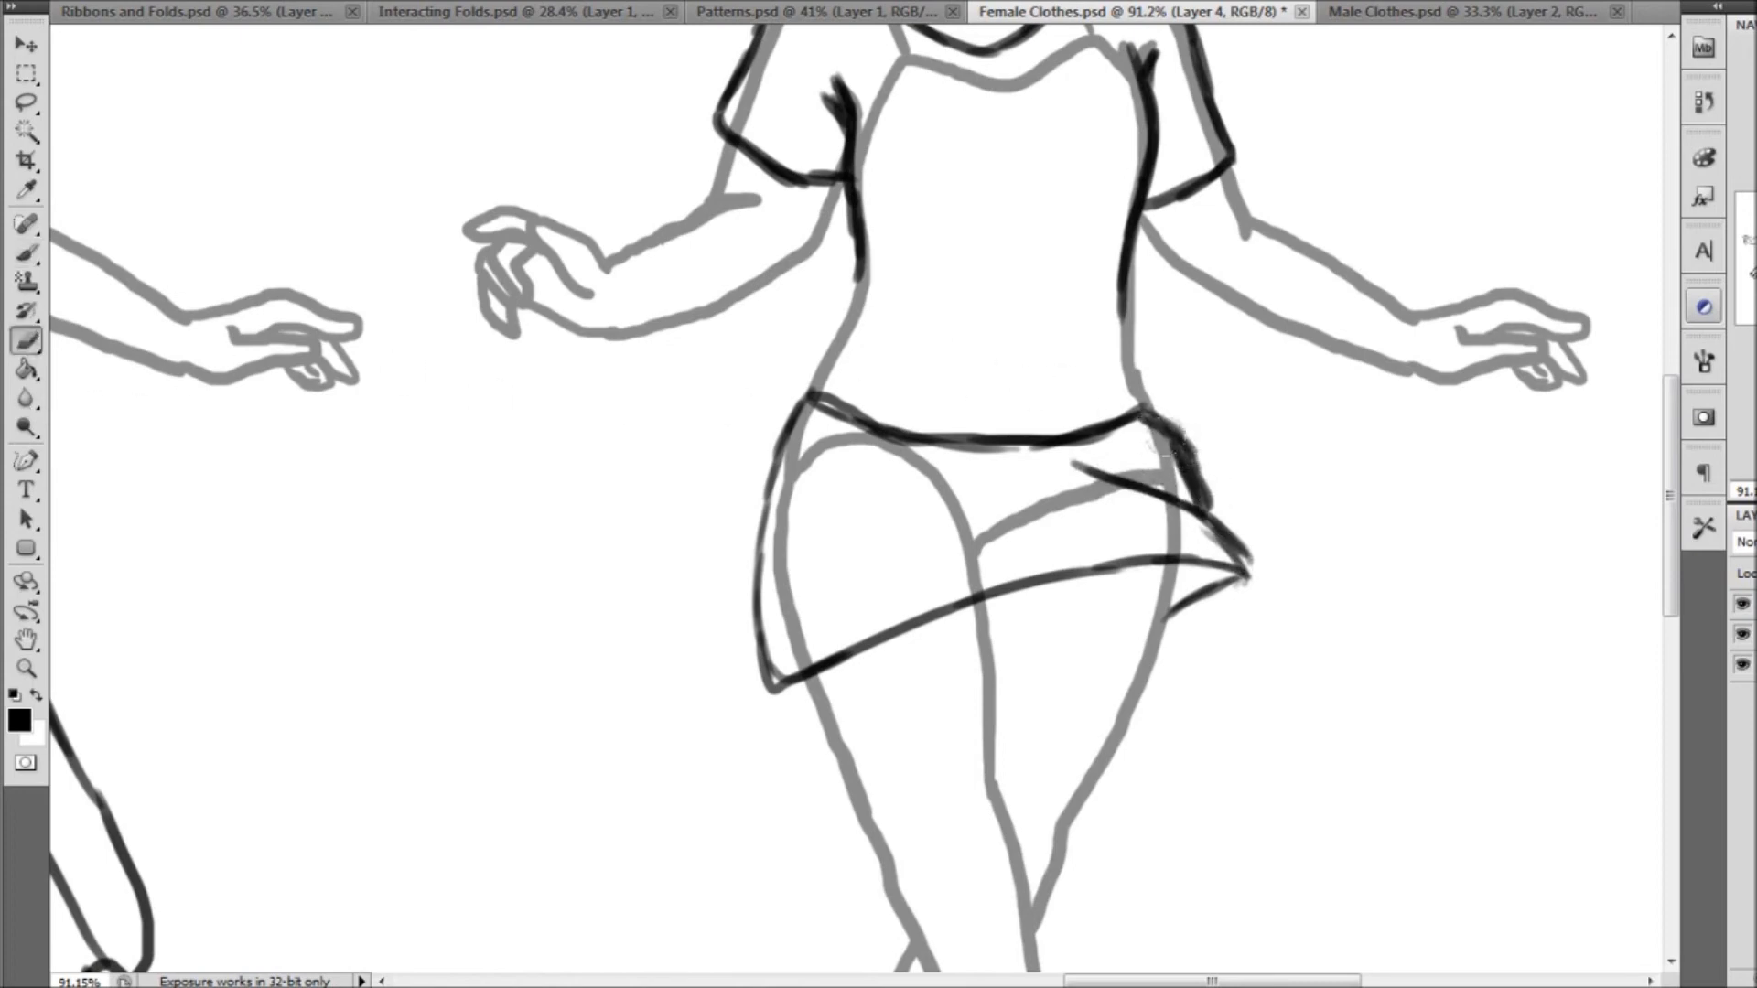
{"action": "left_click", "coordinate": [131, 0]}
{"action": "left_click", "coordinate": [105, 188]}
{"action": "left_click_drag", "start_coordinate": [1170, 410], "coordinate": [1220, 498]}
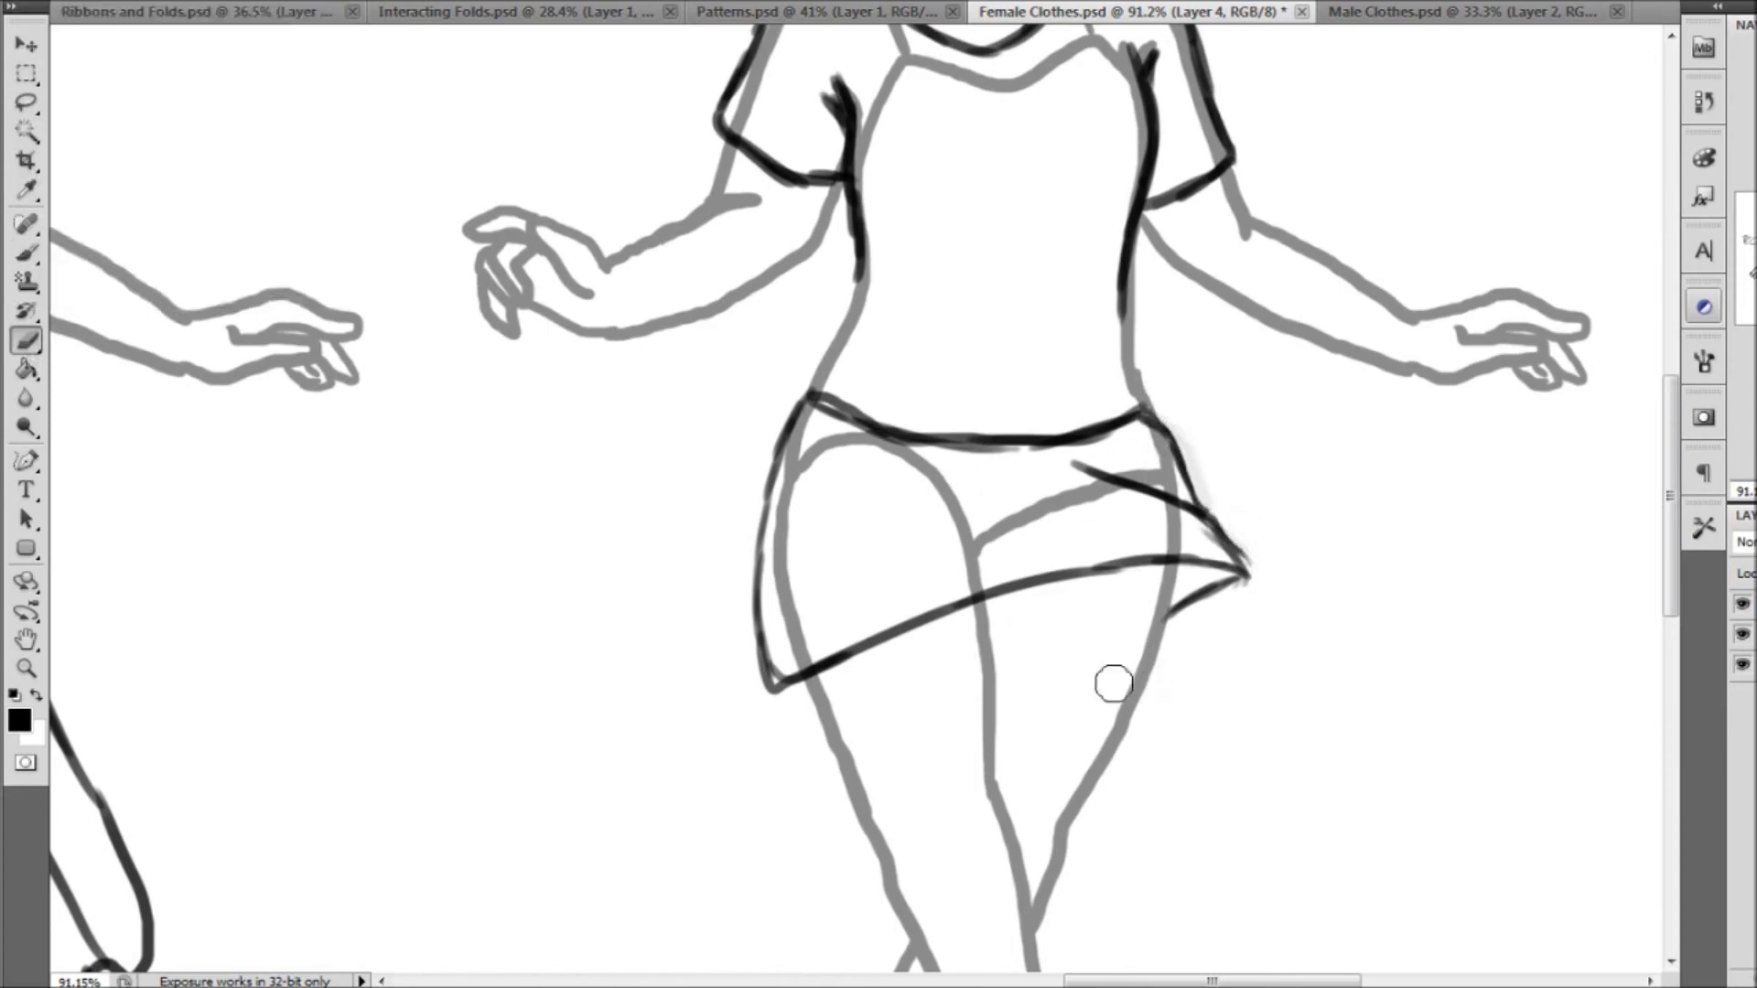
Extend both sides of the shirt down to the hips and draw its slanted hem sweeping up from the left hip
{"action": "left_click", "coordinate": [28, 254]}
{"action": "left_click_drag", "start_coordinate": [1756, 262], "coordinate": [1755, 257]}
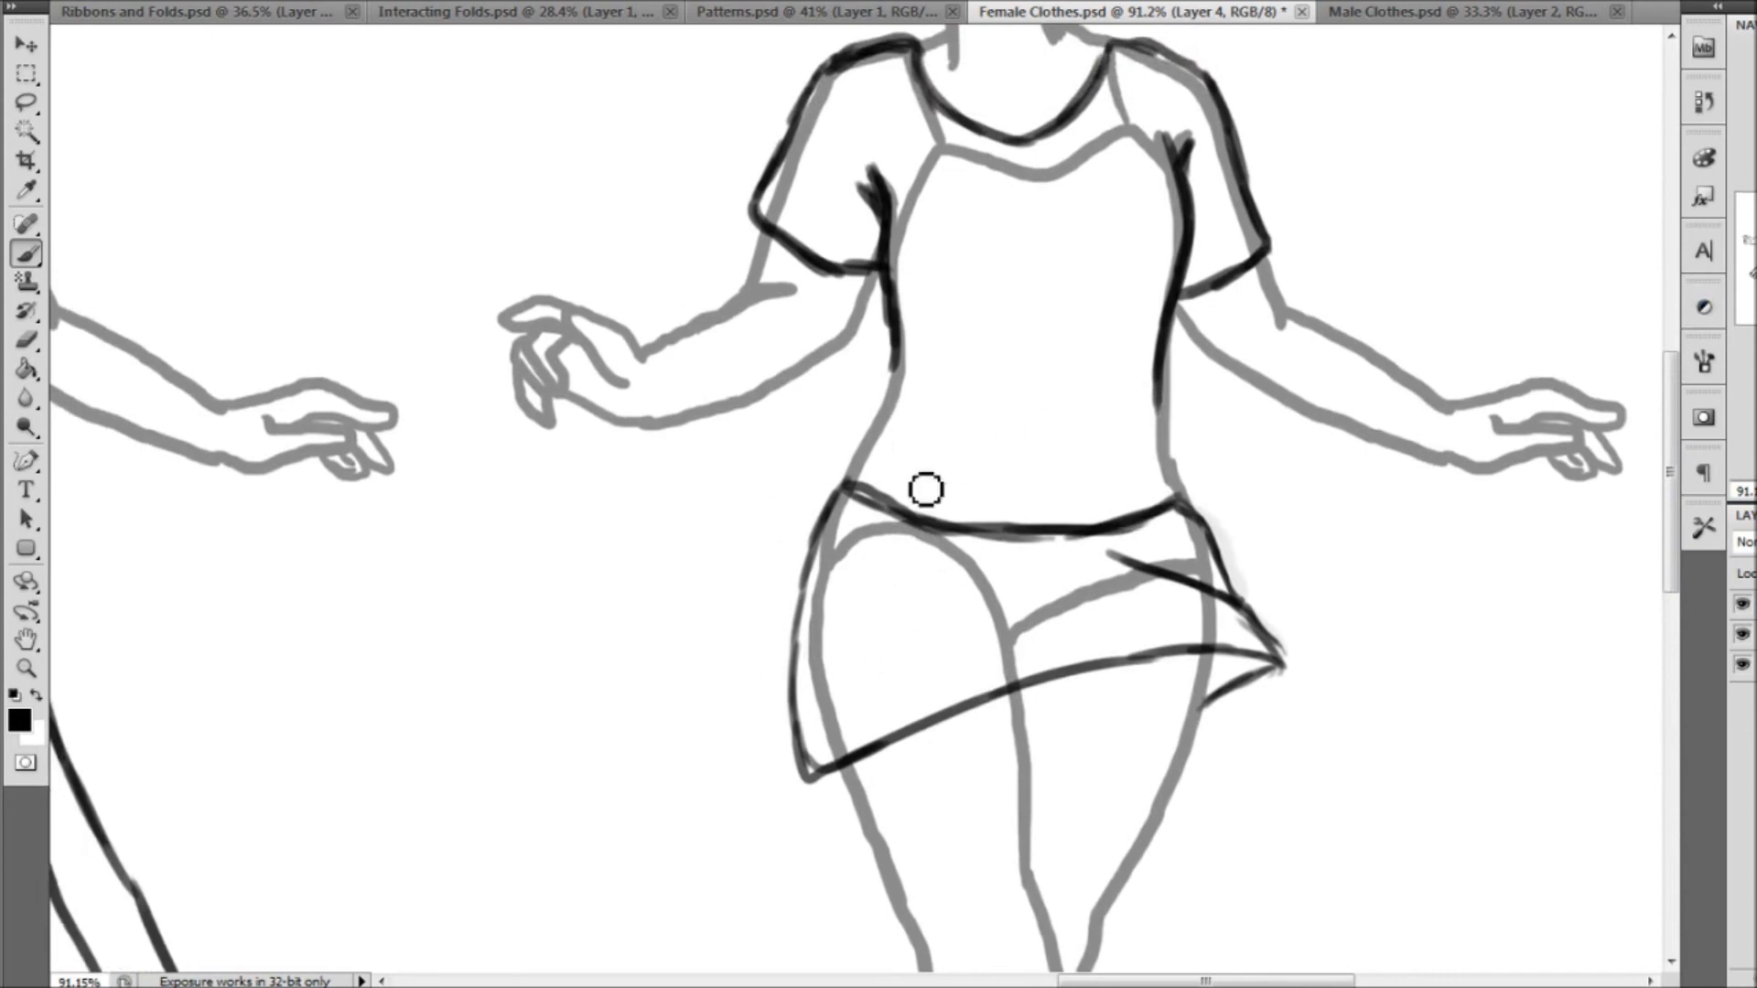
{"action": "mouse_move", "coordinate": [904, 372]}
{"action": "left_mouse_down"}
{"action": "mouse_move", "coordinate": [820, 541]}
{"action": "mouse_move", "coordinate": [805, 627]}
{"action": "mouse_move", "coordinate": [899, 600]}
{"action": "mouse_move", "coordinate": [939, 556]}
{"action": "mouse_move", "coordinate": [1031, 515]}
{"action": "mouse_move", "coordinate": [1050, 533]}
{"action": "mouse_move", "coordinate": [1024, 541]}
{"action": "mouse_move", "coordinate": [1075, 532]}
{"action": "left_mouse_up"}
{"action": "mouse_move", "coordinate": [1168, 393]}
{"action": "left_mouse_down"}
{"action": "mouse_move", "coordinate": [1195, 498]}
{"action": "mouse_move", "coordinate": [1143, 535]}
{"action": "mouse_move", "coordinate": [1103, 527]}
{"action": "left_mouse_up"}
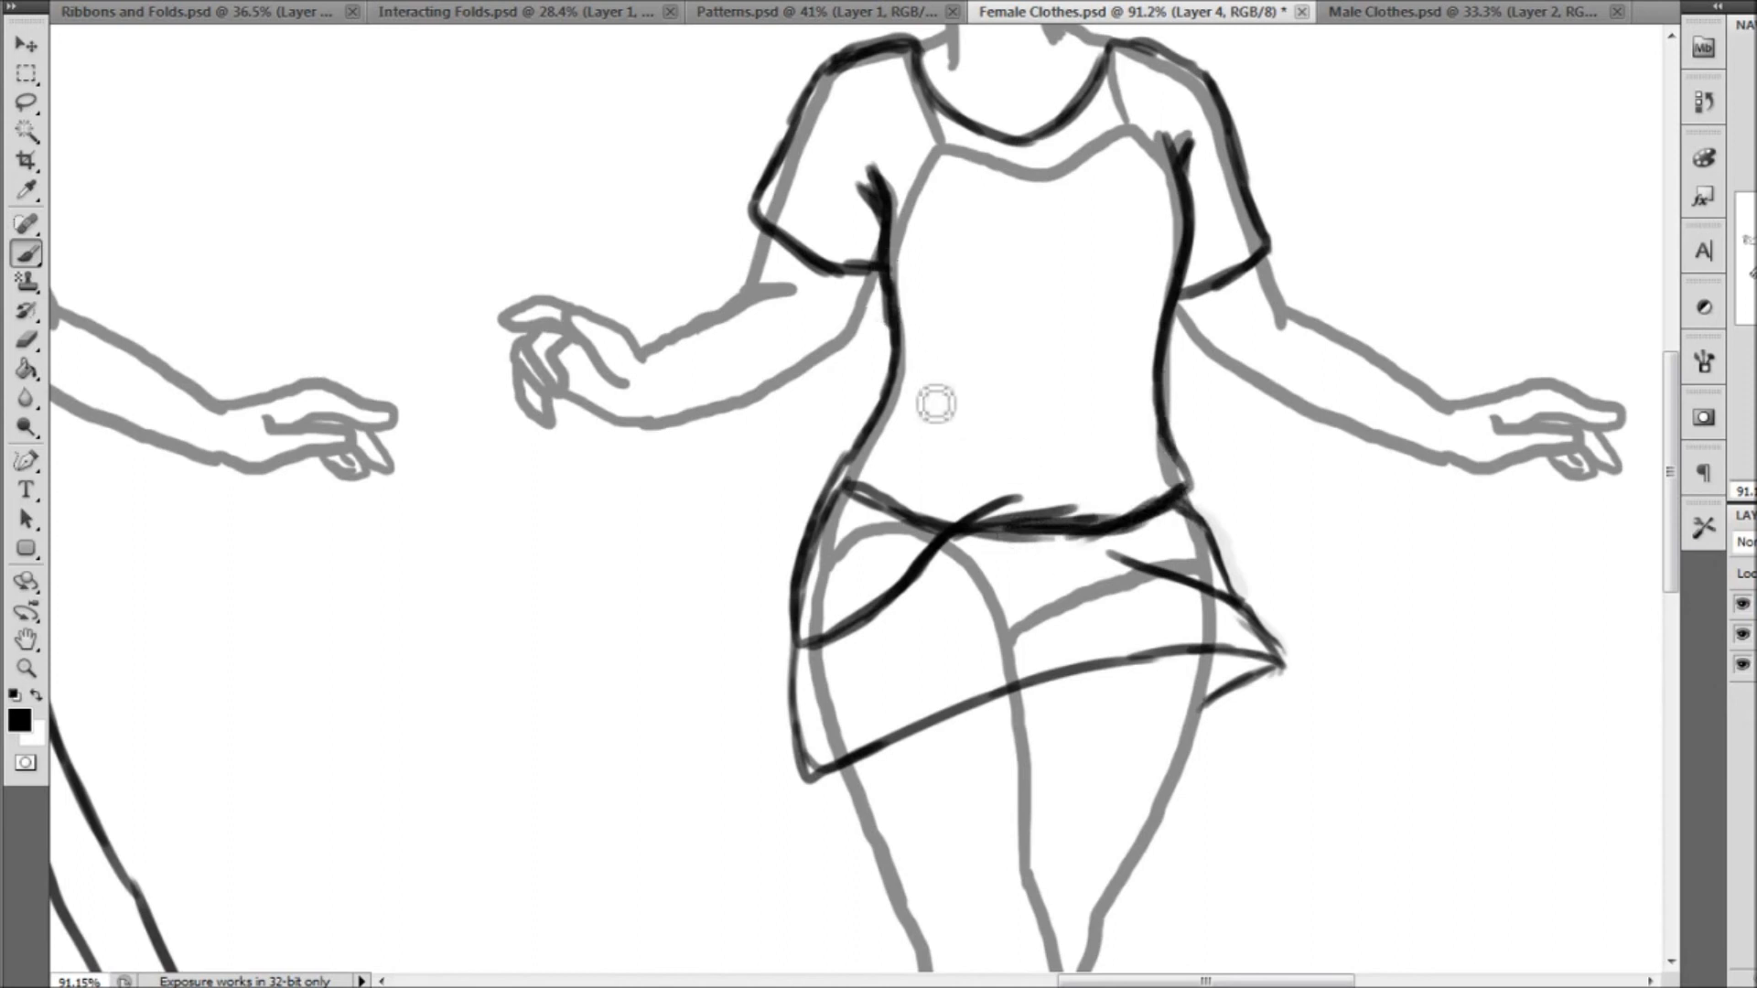
Erase the middle and left parts of the curved waistline around the shirt's slanted hem
{"action": "left_click", "coordinate": [26, 341]}
{"action": "mouse_move", "coordinate": [959, 549]}
{"action": "left_mouse_down"}
{"action": "mouse_move", "coordinate": [1047, 505]}
{"action": "mouse_move", "coordinate": [1014, 540]}
{"action": "mouse_move", "coordinate": [1098, 526]}
{"action": "left_mouse_up"}
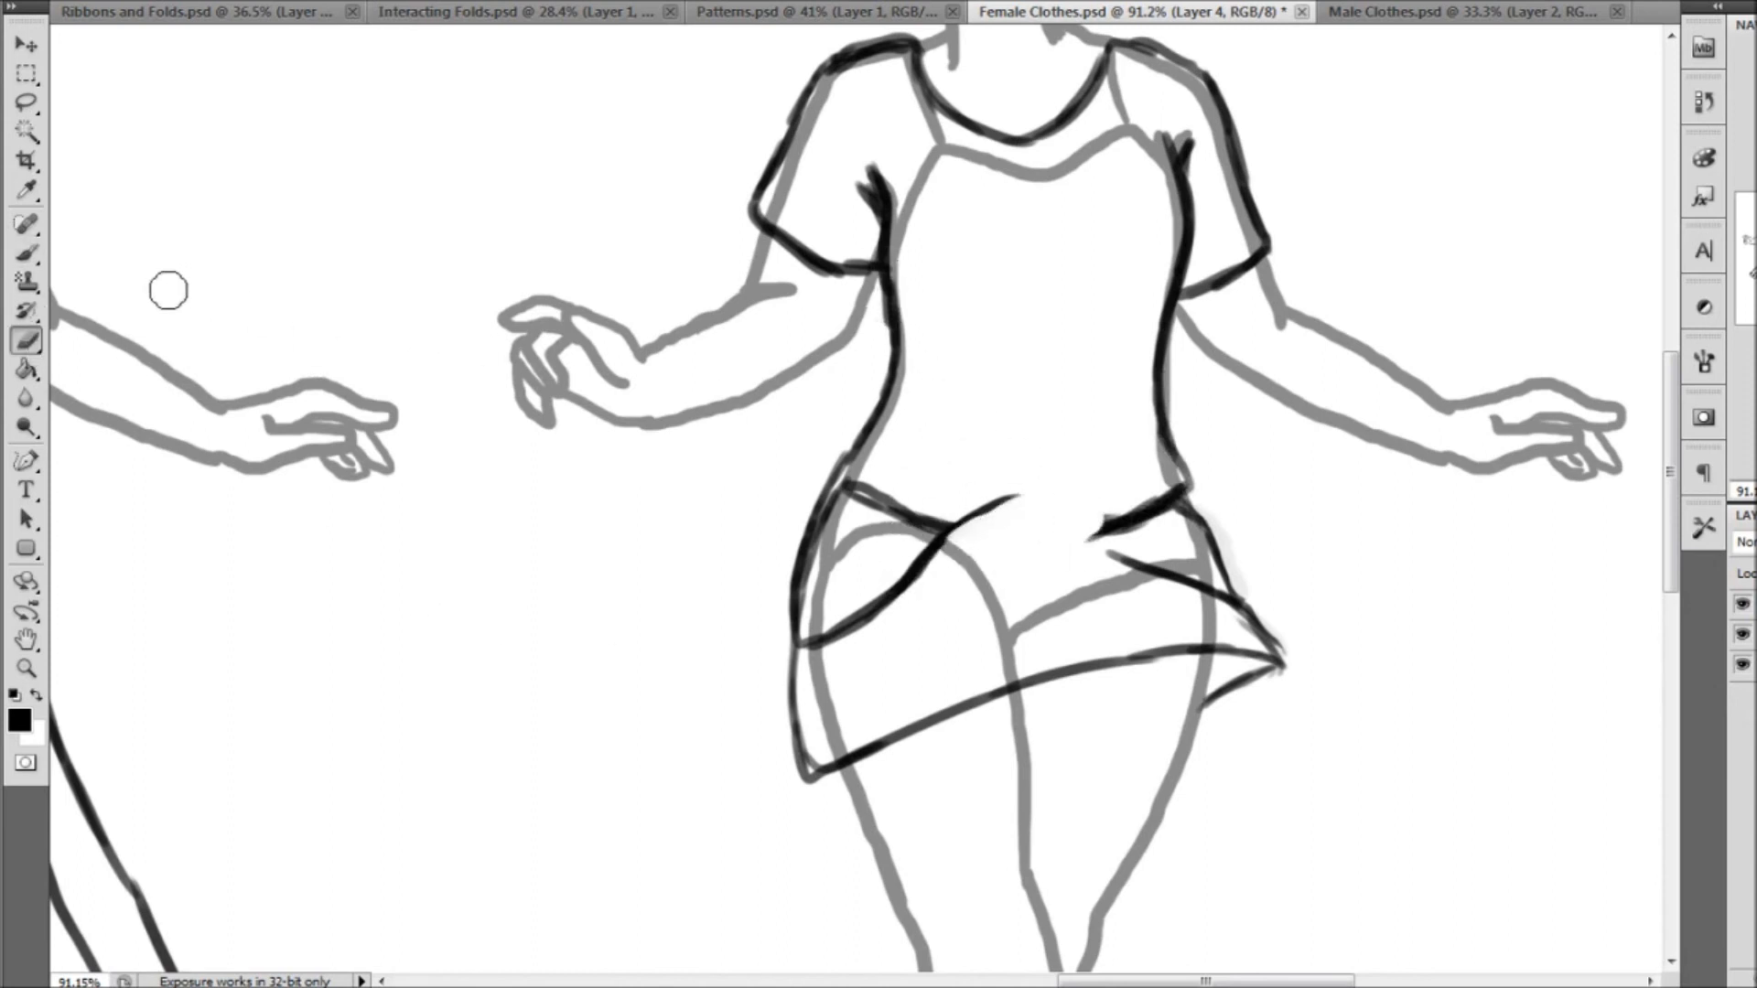
{"action": "mouse_move", "coordinate": [876, 518]}
{"action": "left_mouse_down"}
{"action": "mouse_move", "coordinate": [876, 480]}
{"action": "mouse_move", "coordinate": [856, 501]}
{"action": "mouse_move", "coordinate": [885, 470]}
{"action": "mouse_move", "coordinate": [909, 499]}
{"action": "left_mouse_up"}
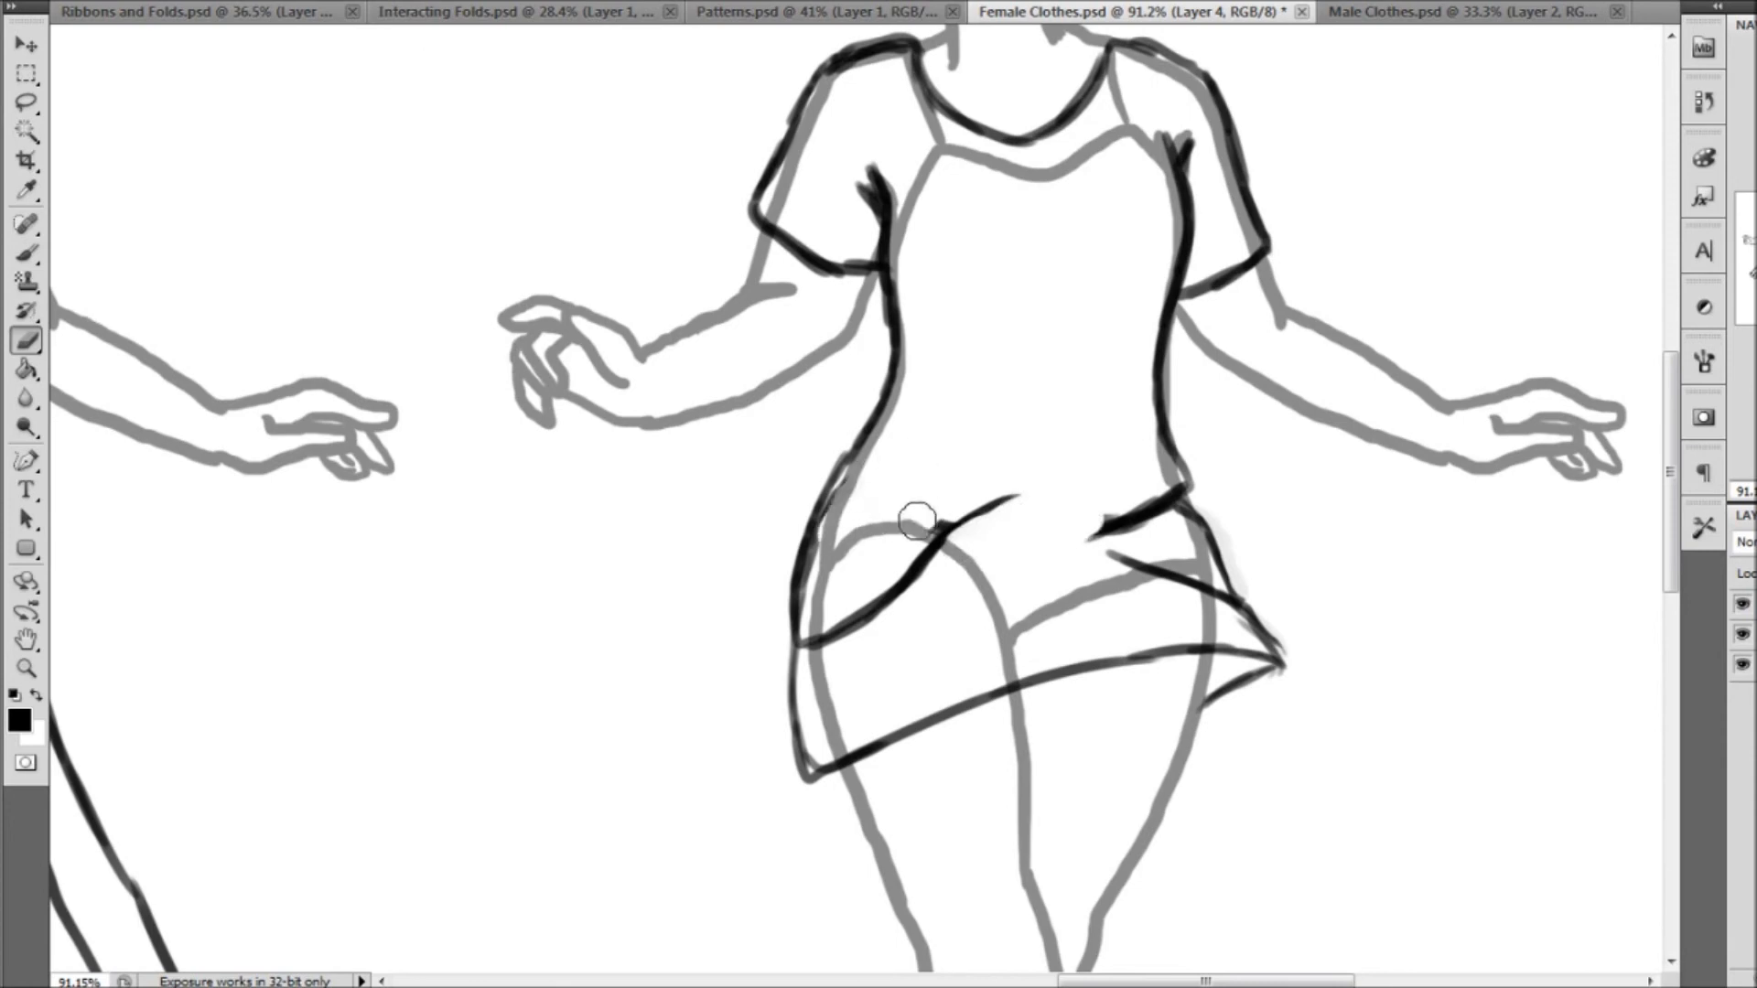
Draw overlapping gathered folds along the shirt's hem up to the right hip and erase the leftover waistline there
{"action": "left_click", "coordinate": [26, 249]}
{"action": "mouse_move", "coordinate": [915, 582]}
{"action": "left_mouse_down"}
{"action": "mouse_move", "coordinate": [971, 563]}
{"action": "mouse_move", "coordinate": [1042, 502]}
{"action": "left_mouse_up"}
{"action": "mouse_move", "coordinate": [981, 552]}
{"action": "left_mouse_down"}
{"action": "mouse_move", "coordinate": [1075, 522]}
{"action": "mouse_move", "coordinate": [1047, 548]}
{"action": "mouse_move", "coordinate": [1070, 525]}
{"action": "mouse_move", "coordinate": [1128, 539]}
{"action": "mouse_move", "coordinate": [1101, 518]}
{"action": "mouse_move", "coordinate": [1158, 513]}
{"action": "left_mouse_up"}
{"action": "left_click", "coordinate": [26, 341]}
{"action": "left_click", "coordinate": [101, 2]}
{"action": "left_click_drag", "start_coordinate": [1086, 528], "coordinate": [1167, 526]}
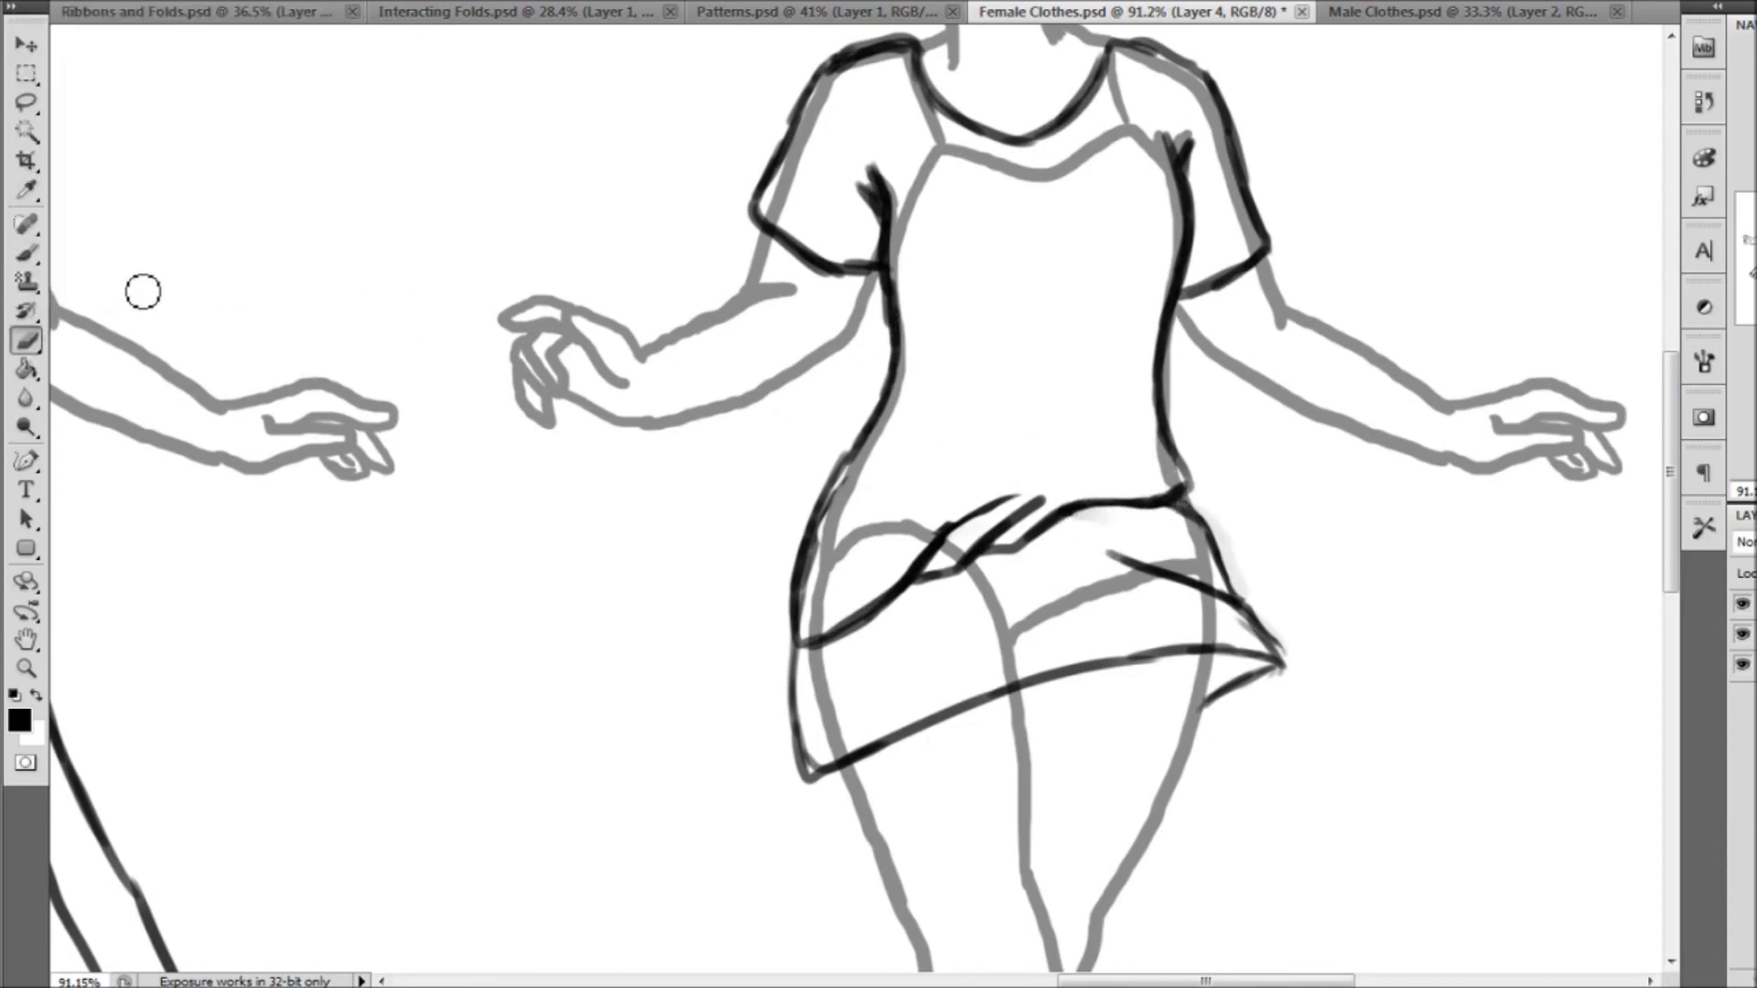
Darken the shirt's right hem corner and add fold lines above it, beside the torso, at the left hip and at the waist
{"action": "left_click", "coordinate": [27, 254]}
{"action": "left_click_drag", "start_coordinate": [1187, 497], "coordinate": [1141, 502]}
{"action": "mouse_move", "coordinate": [1089, 446]}
{"action": "left_mouse_down"}
{"action": "mouse_move", "coordinate": [1144, 502]}
{"action": "mouse_move", "coordinate": [1133, 426]}
{"action": "left_mouse_up"}
{"action": "left_click_drag", "start_coordinate": [1150, 288], "coordinate": [1130, 421]}
{"action": "left_click_drag", "start_coordinate": [1098, 302], "coordinate": [1102, 355]}
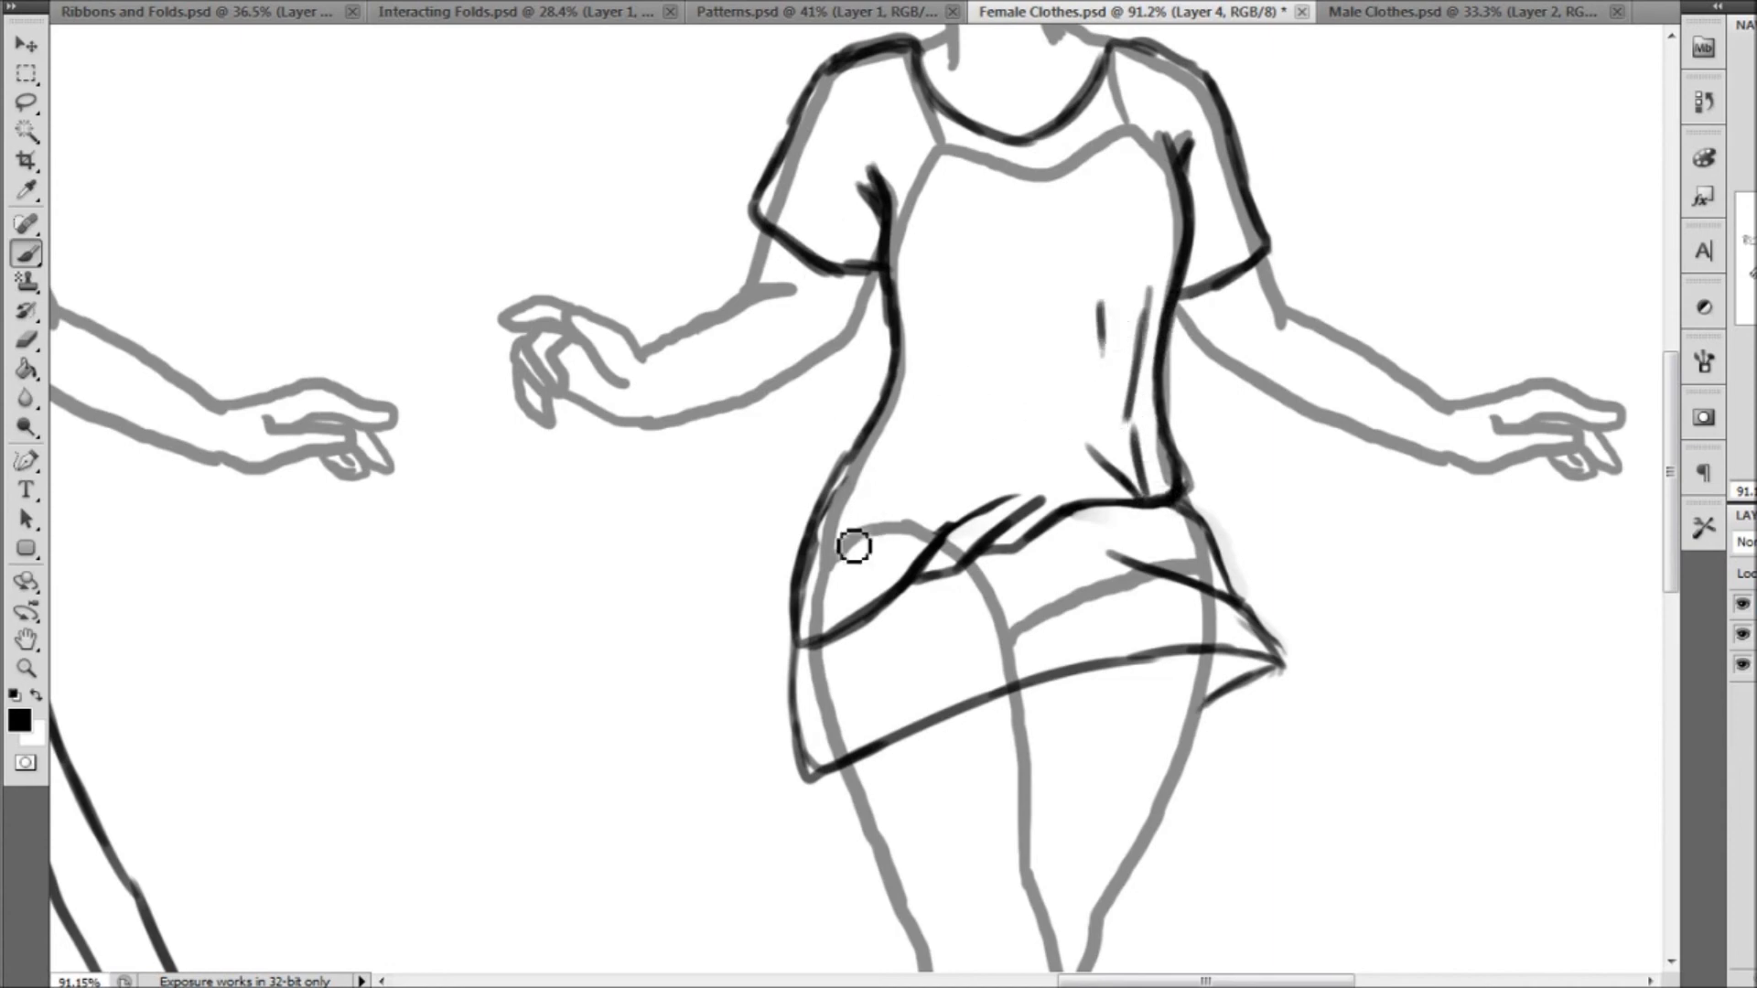
{"action": "left_click_drag", "start_coordinate": [843, 578], "coordinate": [944, 471]}
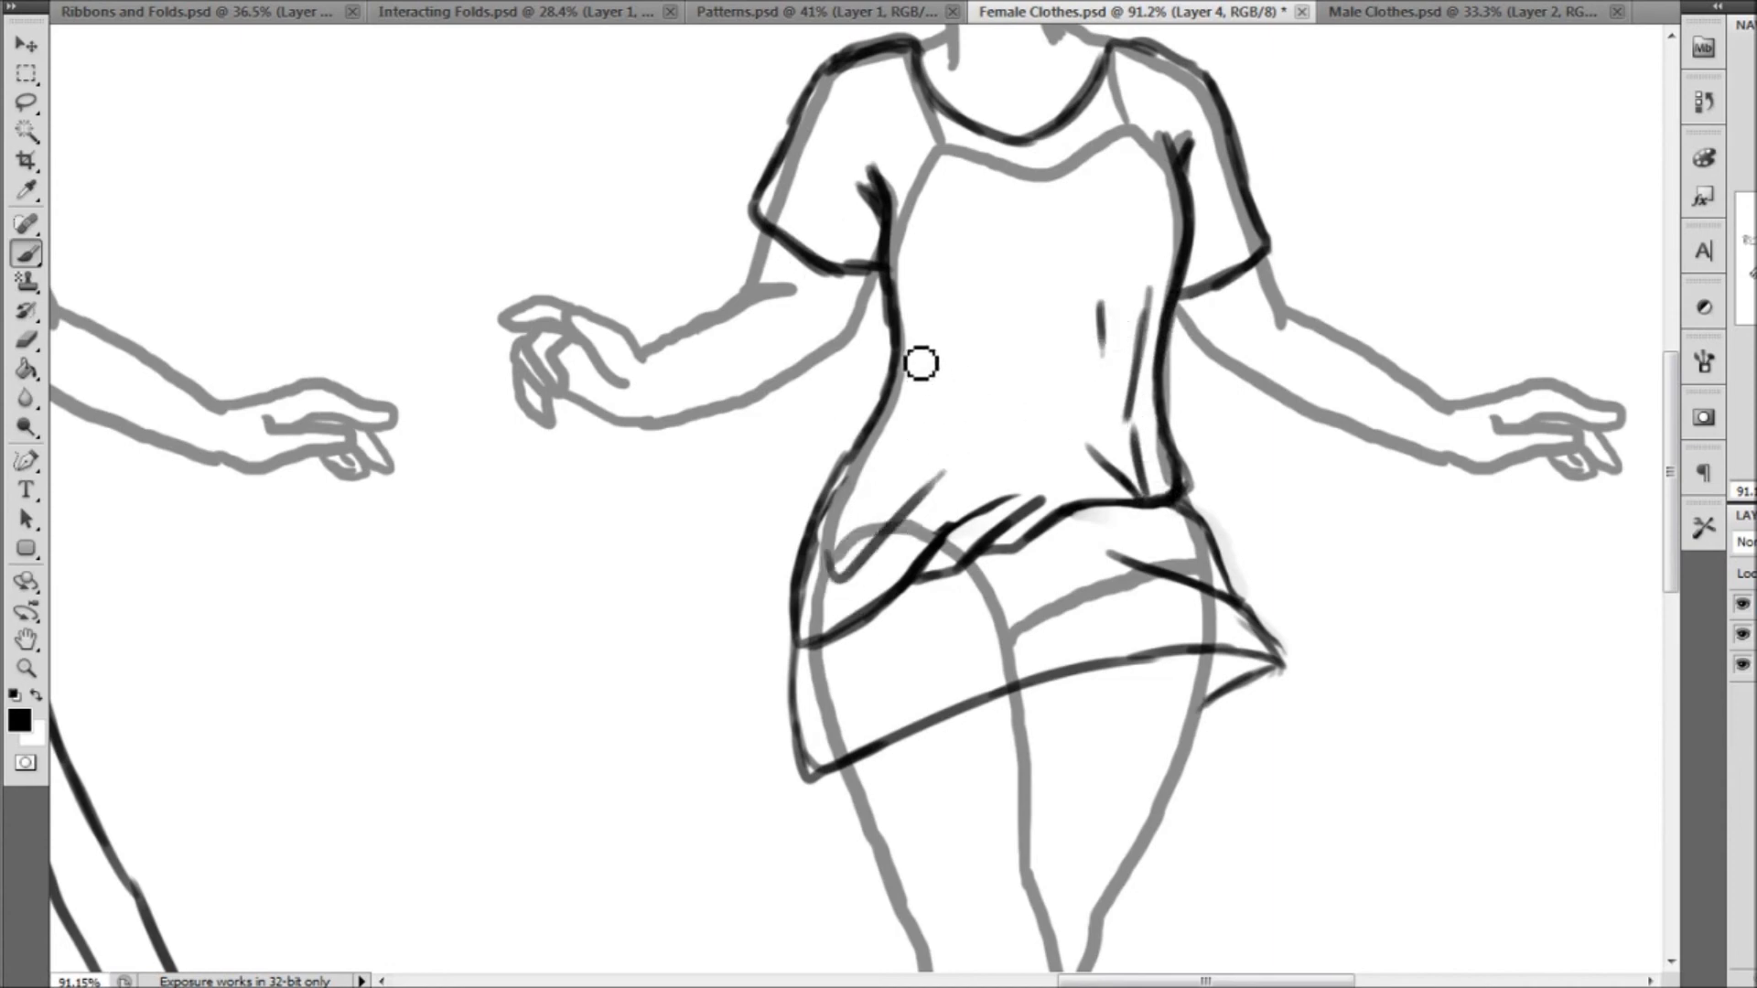
{"action": "left_click_drag", "start_coordinate": [911, 372], "coordinate": [895, 449]}
Erase the grey body template lines covered by the third figure's shirt and skirt on Layer 3
{"action": "left_click", "coordinate": [26, 339]}
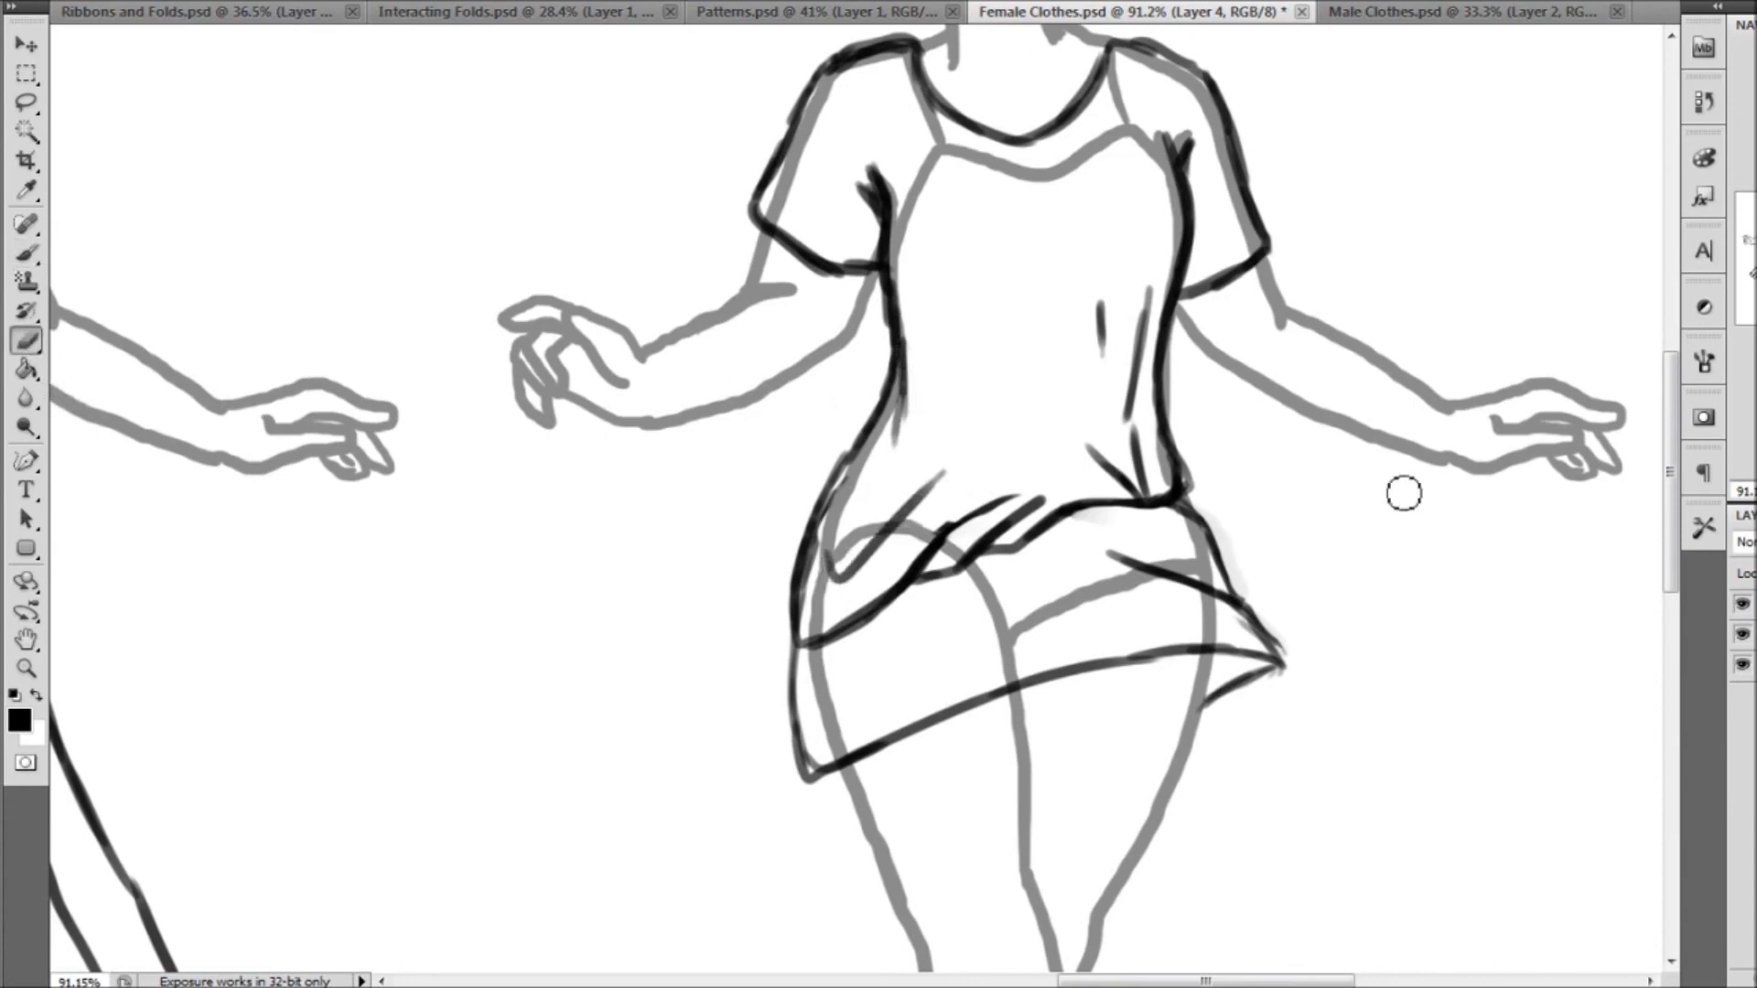
{"action": "right_click", "coordinate": [77, 48]}
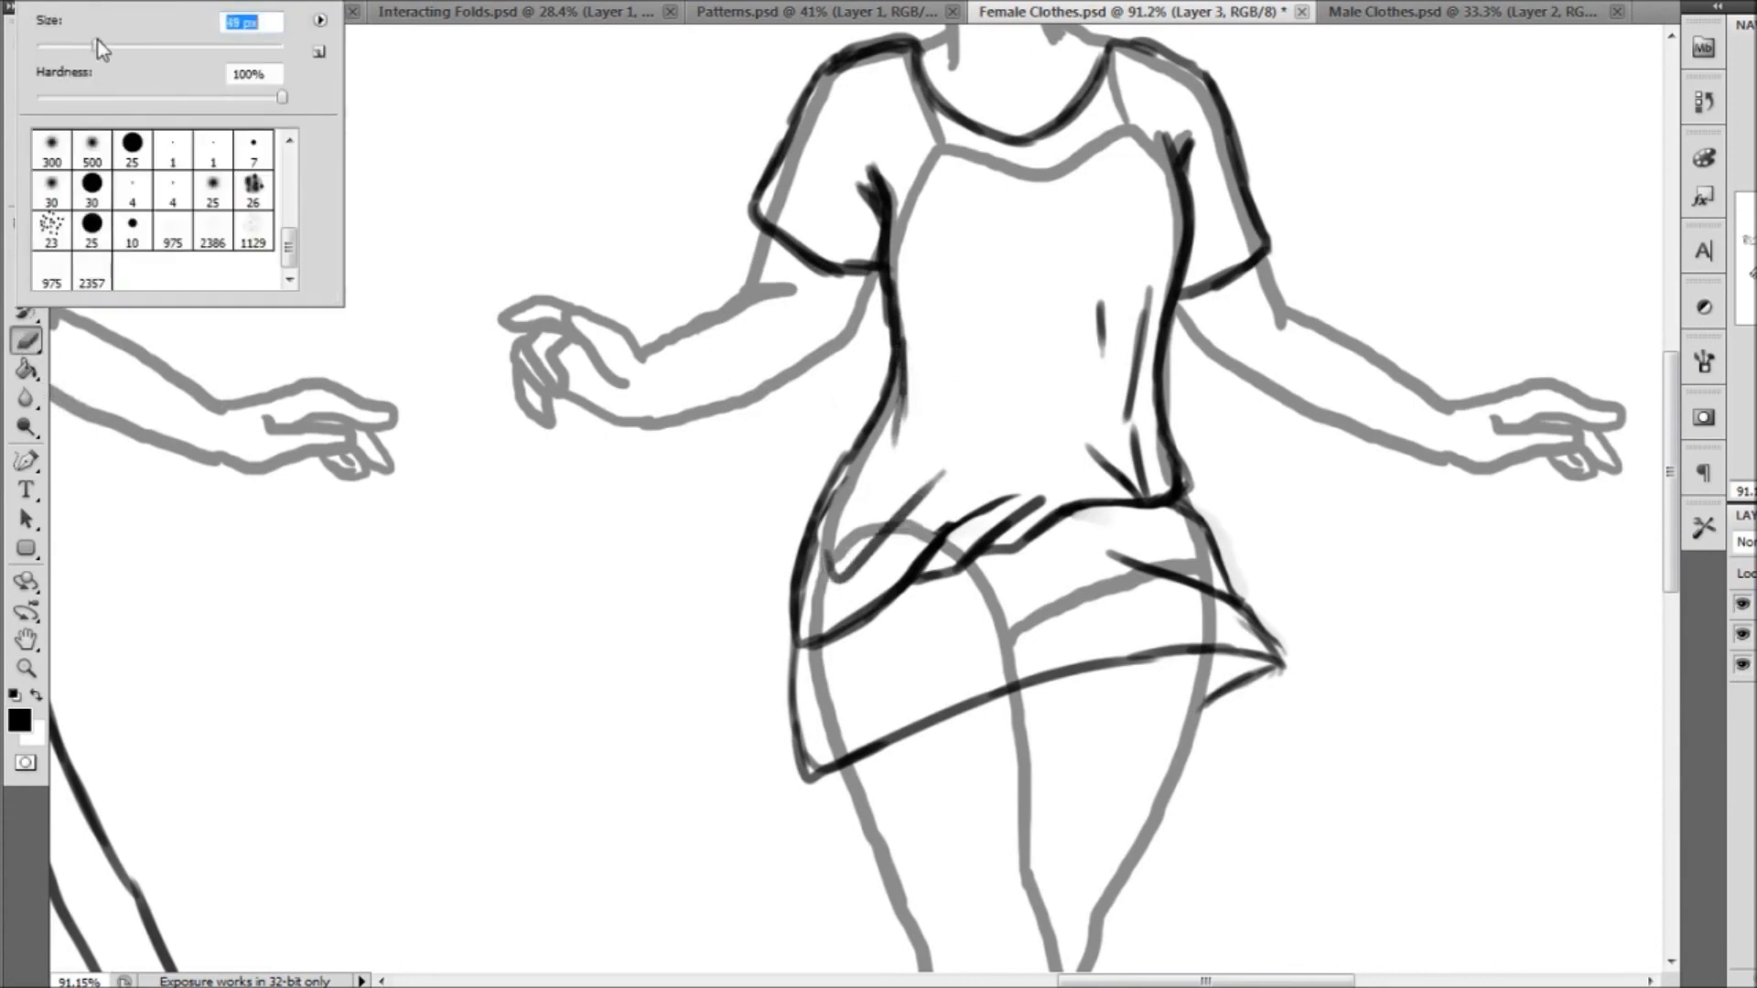
{"action": "mouse_move", "coordinate": [959, 157]}
{"action": "left_mouse_down"}
{"action": "mouse_move", "coordinate": [878, 473]}
{"action": "mouse_move", "coordinate": [920, 308]}
{"action": "mouse_move", "coordinate": [796, 652]}
{"action": "mouse_move", "coordinate": [831, 666]}
{"action": "mouse_move", "coordinate": [820, 689]}
{"action": "mouse_move", "coordinate": [923, 604]}
{"action": "mouse_move", "coordinate": [965, 646]}
{"action": "mouse_move", "coordinate": [1117, 580]}
{"action": "mouse_move", "coordinate": [1158, 542]}
{"action": "mouse_move", "coordinate": [1188, 592]}
{"action": "mouse_move", "coordinate": [1113, 359]}
{"action": "left_mouse_up"}
{"action": "mouse_move", "coordinate": [1155, 142]}
{"action": "left_mouse_down"}
{"action": "mouse_move", "coordinate": [1142, 181]}
{"action": "mouse_move", "coordinate": [1116, 59]}
{"action": "mouse_move", "coordinate": [949, 156]}
{"action": "mouse_move", "coordinate": [876, 82]}
{"action": "mouse_move", "coordinate": [784, 165]}
{"action": "left_mouse_up"}
{"action": "left_click_drag", "start_coordinate": [1145, 64], "coordinate": [1216, 183]}
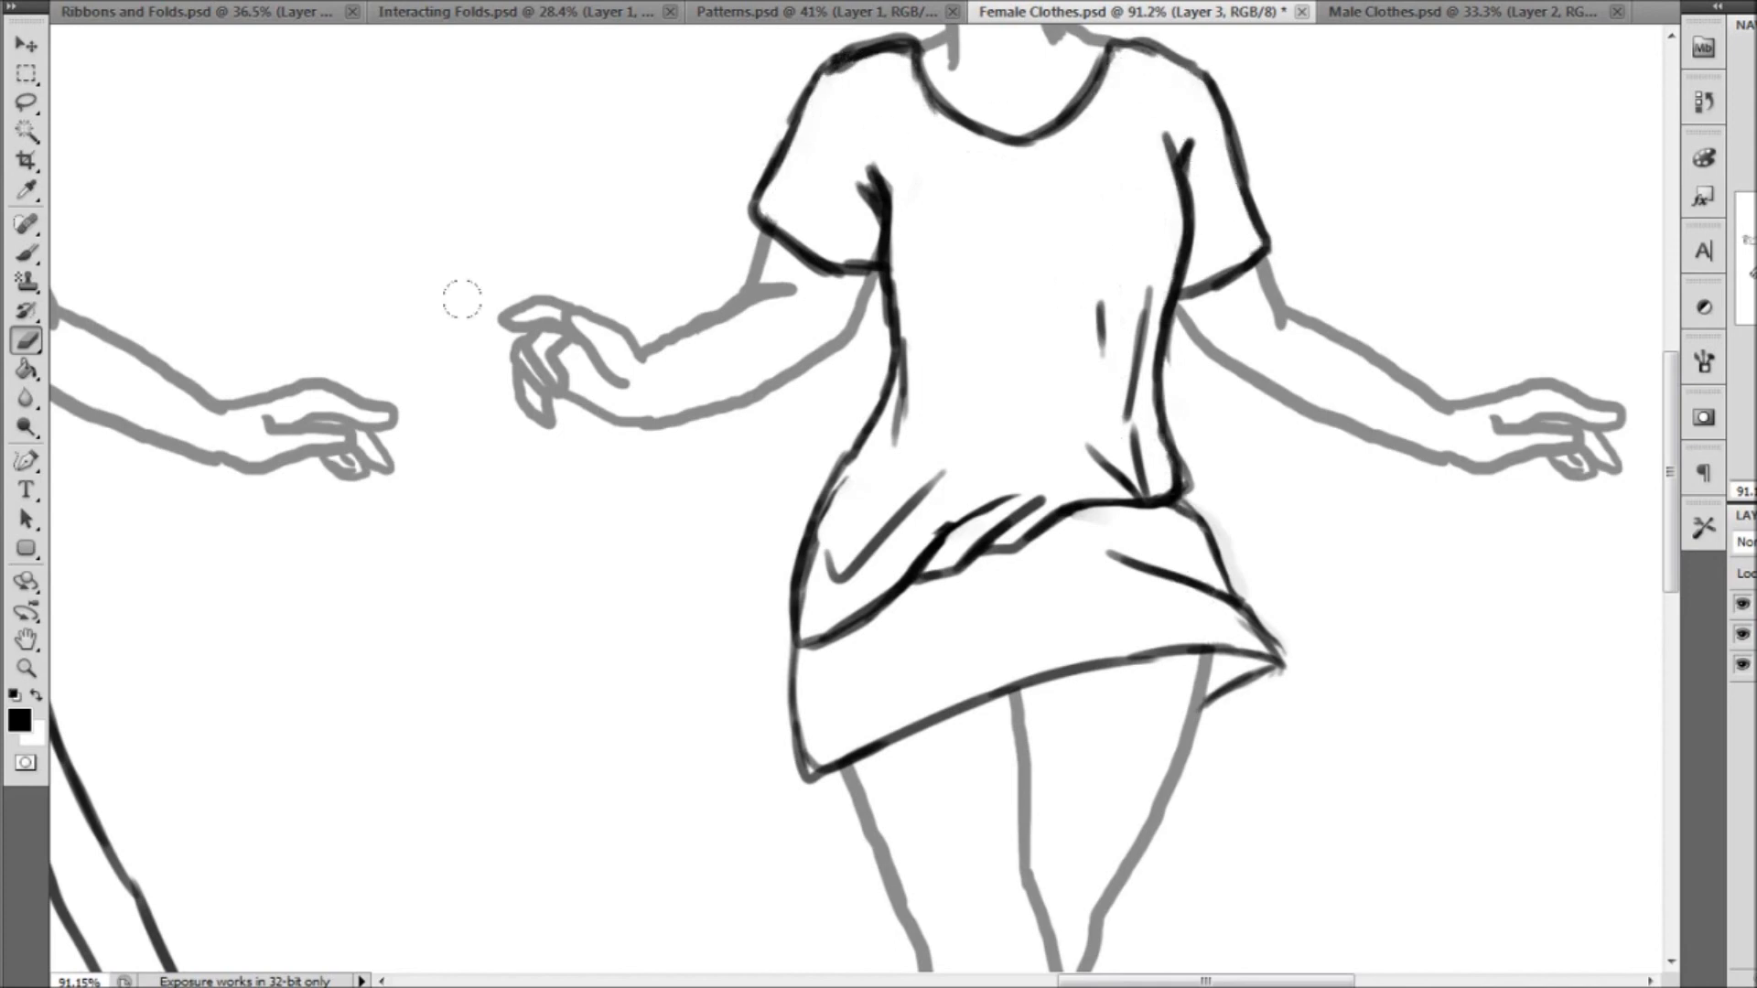
{"action": "left_click", "coordinate": [26, 667]}
{"action": "key", "text": "ctrl+0"}
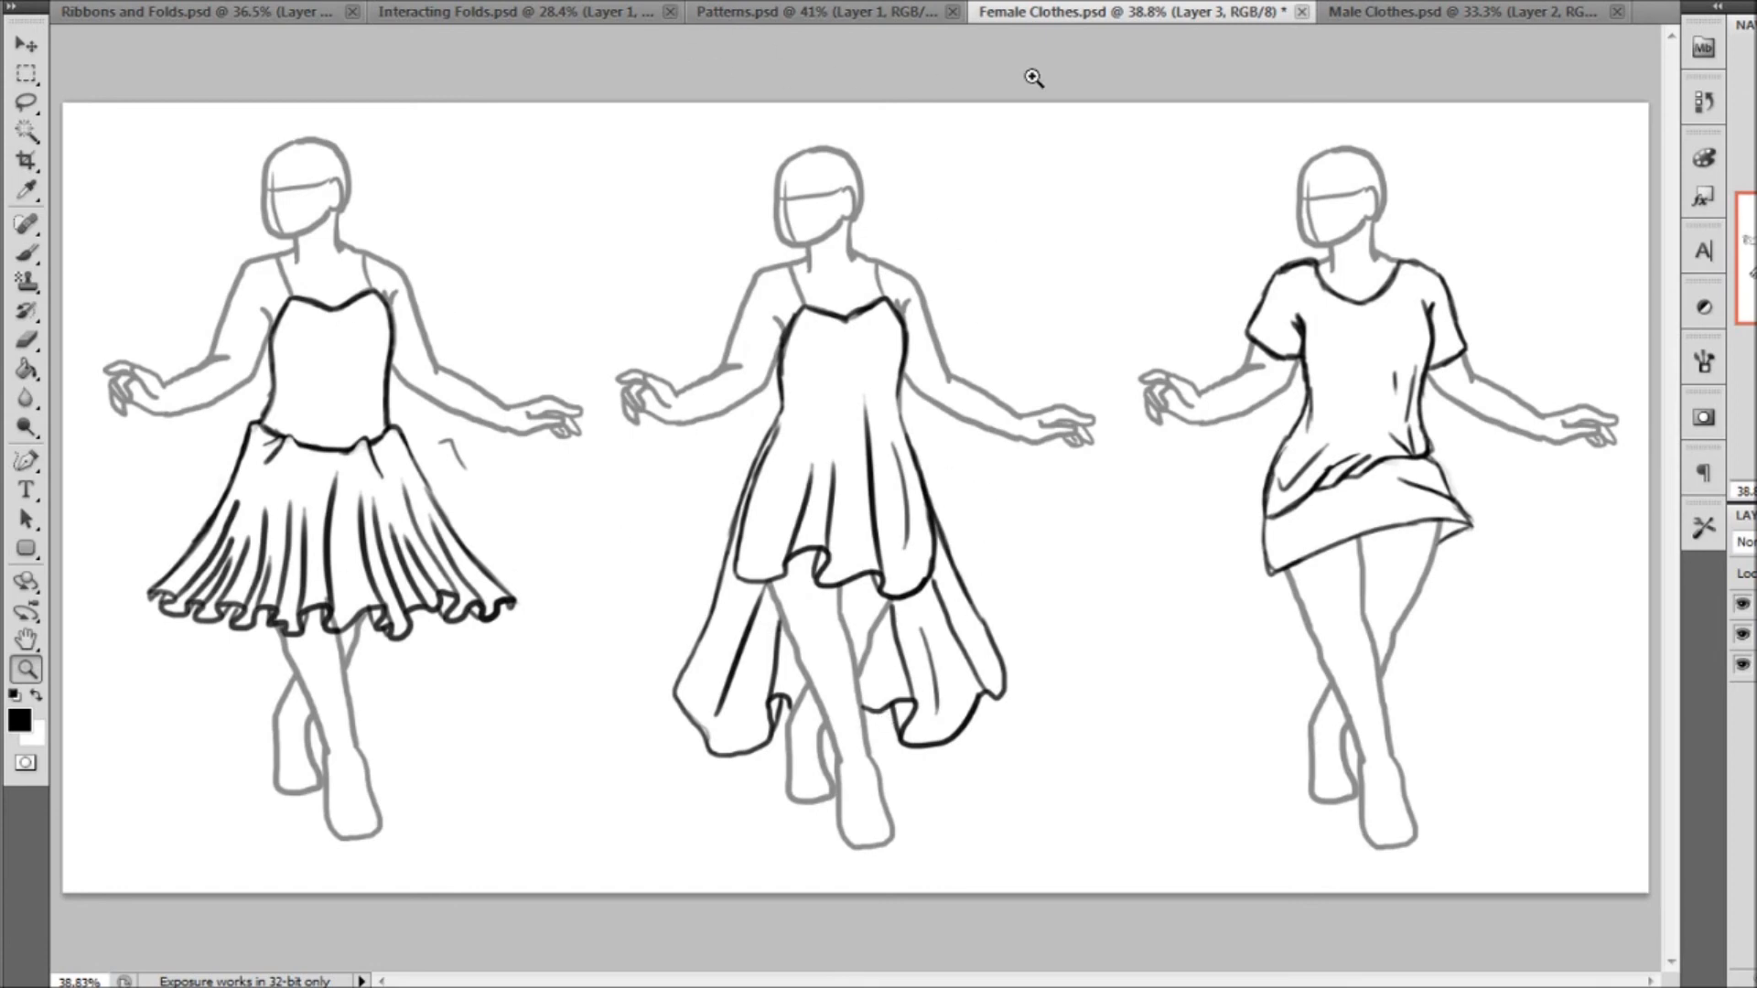
Review the clothing examples in Interacting Folds.psd and return to the male figures in Male Clothes.psd
{"action": "left_click", "coordinate": [1470, 11]}
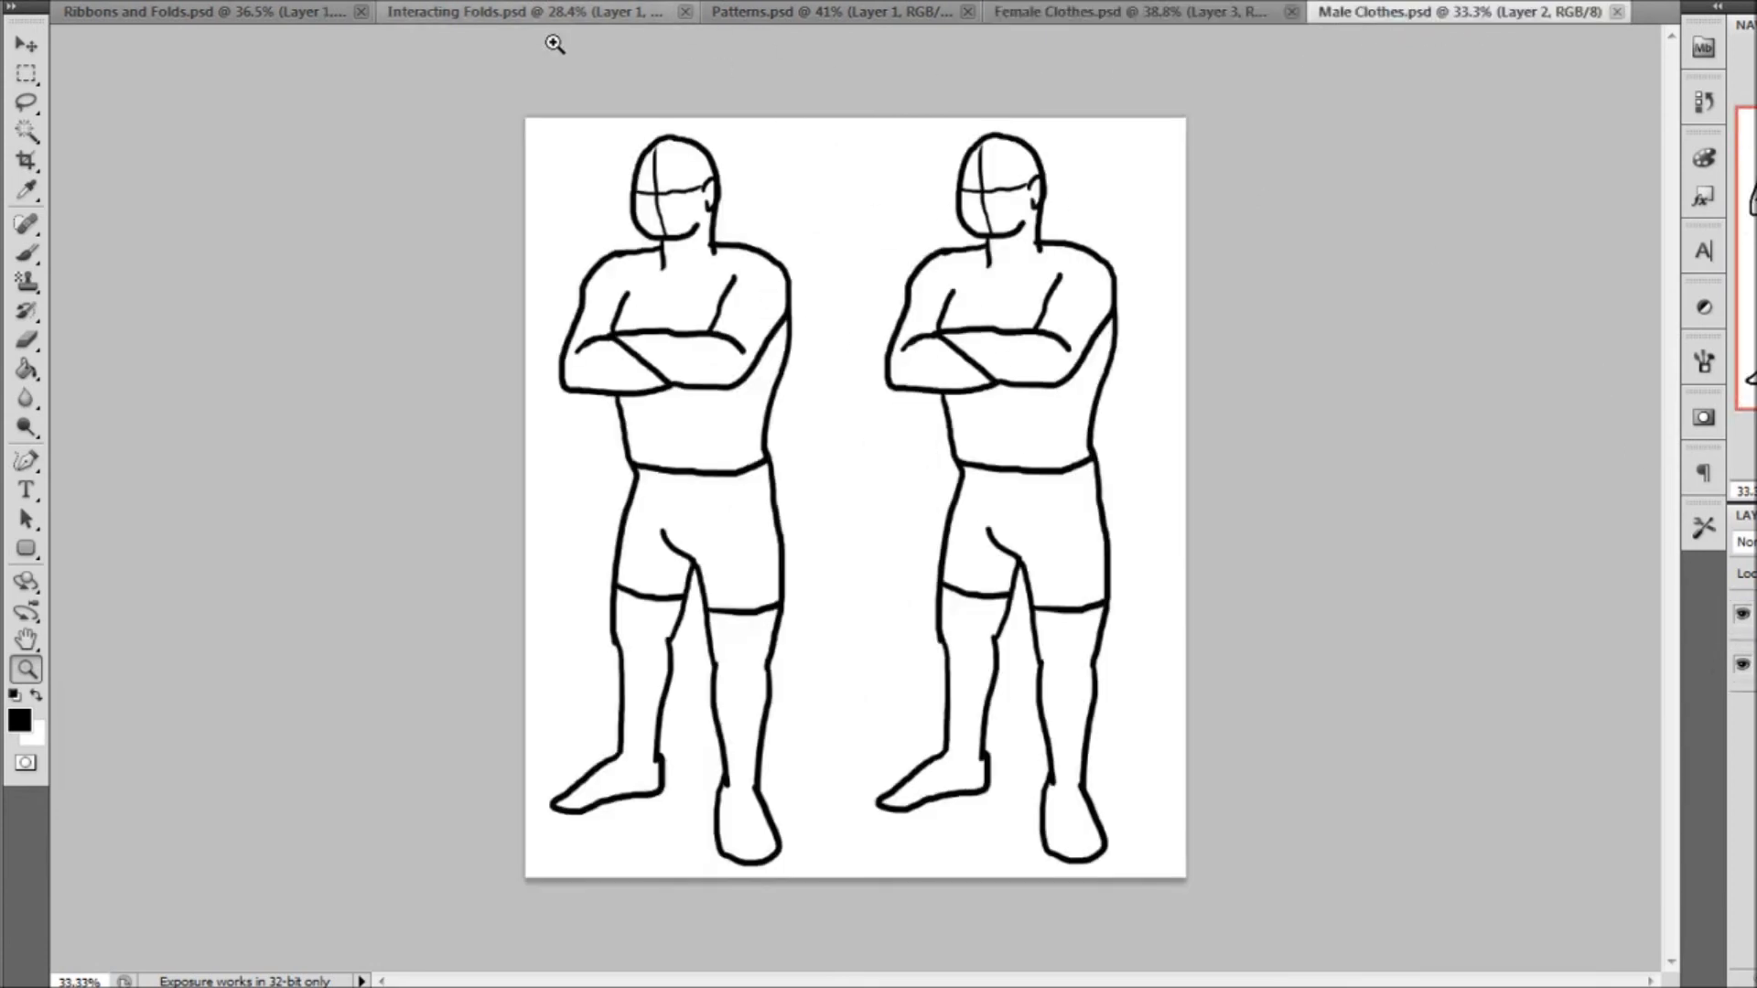
{"action": "left_click", "coordinate": [633, 22]}
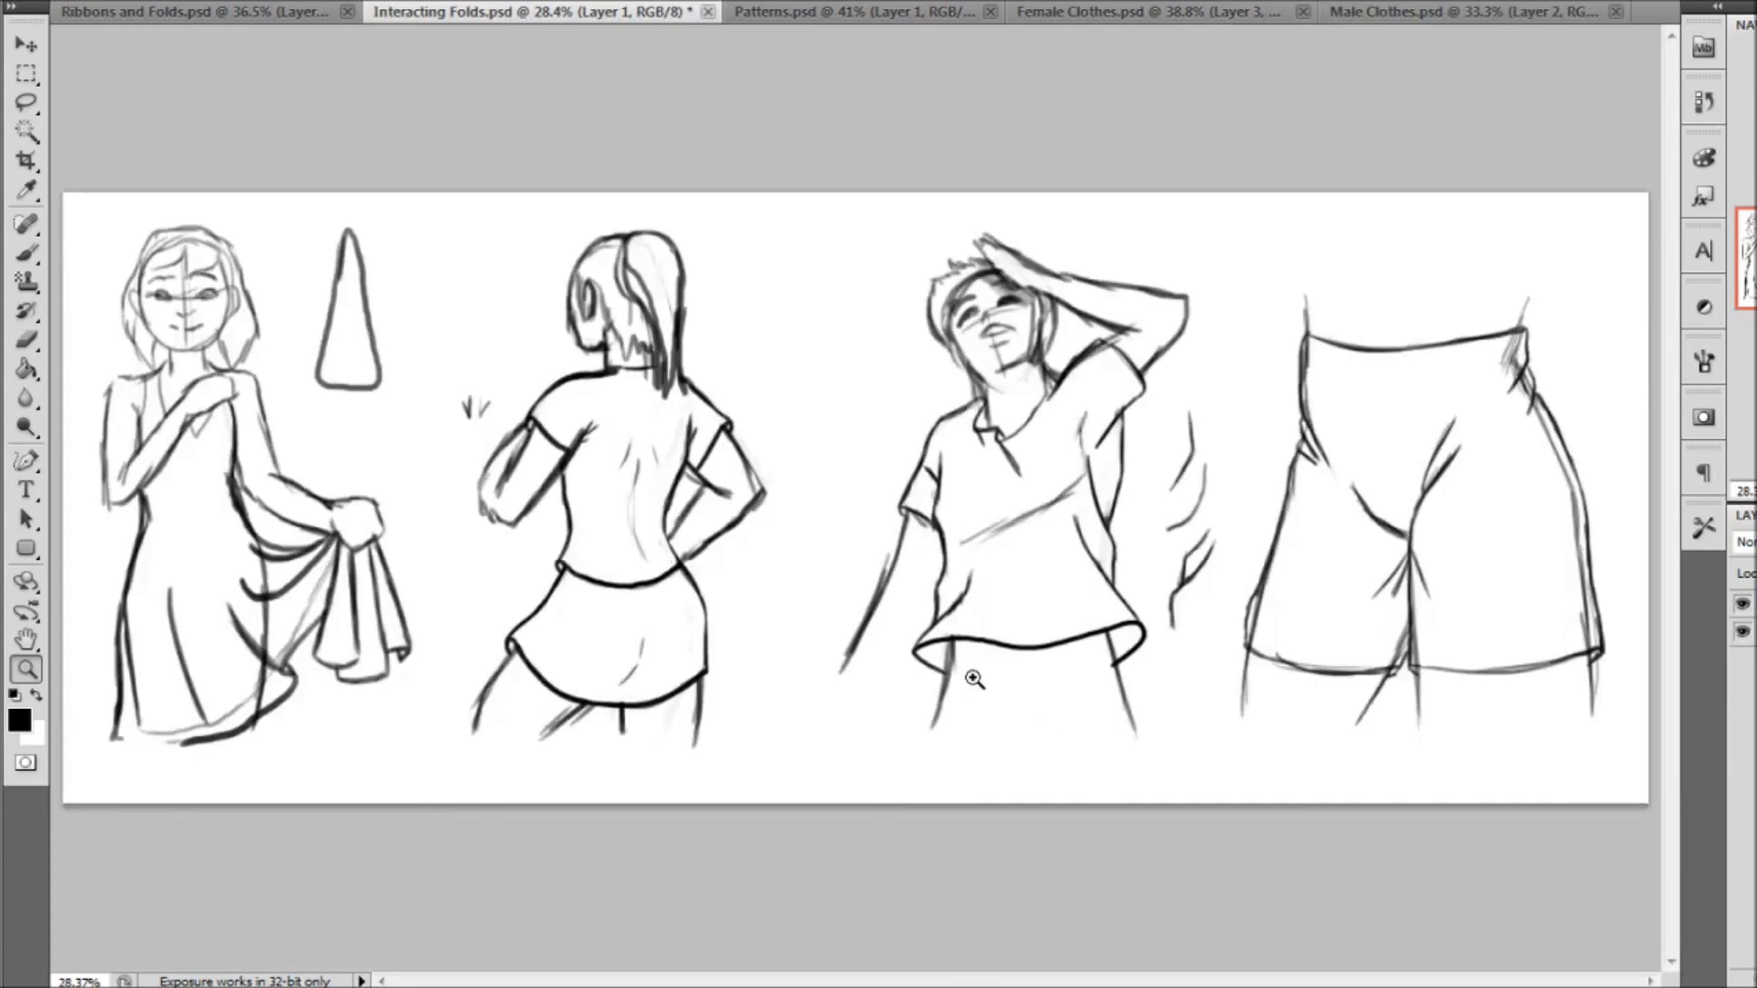
{"action": "left_click", "coordinate": [1447, 13]}
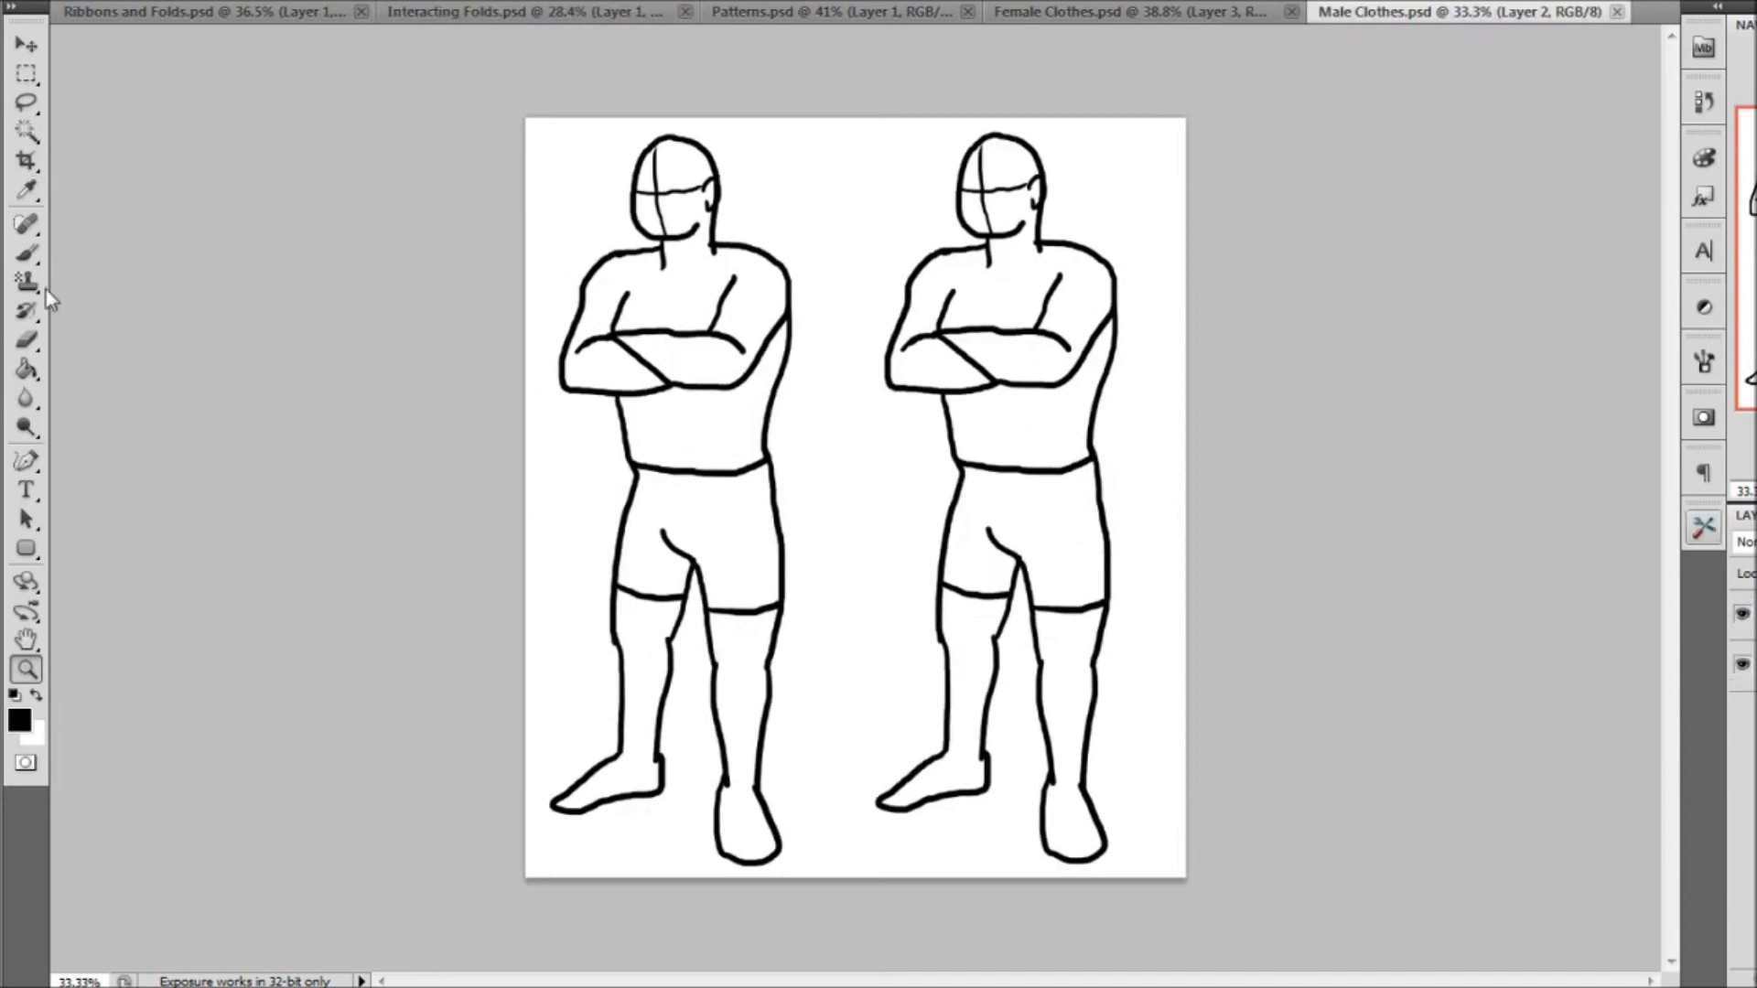
Erase the second male figure on Layer 2 using a larger eraser, including any faint remnants
{"action": "left_click", "coordinate": [30, 341]}
{"action": "left_click", "coordinate": [81, 1]}
{"action": "left_click_drag", "start_coordinate": [112, 46], "coordinate": [131, 47]}
{"action": "key", "text": "Return"}
{"action": "mouse_move", "coordinate": [1054, 252]}
{"action": "left_mouse_down"}
{"action": "mouse_move", "coordinate": [925, 549]}
{"action": "mouse_move", "coordinate": [1053, 320]}
{"action": "mouse_move", "coordinate": [1086, 655]}
{"action": "mouse_move", "coordinate": [1054, 782]}
{"action": "mouse_move", "coordinate": [941, 843]}
{"action": "mouse_move", "coordinate": [886, 729]}
{"action": "left_mouse_up"}
{"action": "left_click", "coordinate": [24, 51]}
{"action": "key", "text": "ctrl+t"}
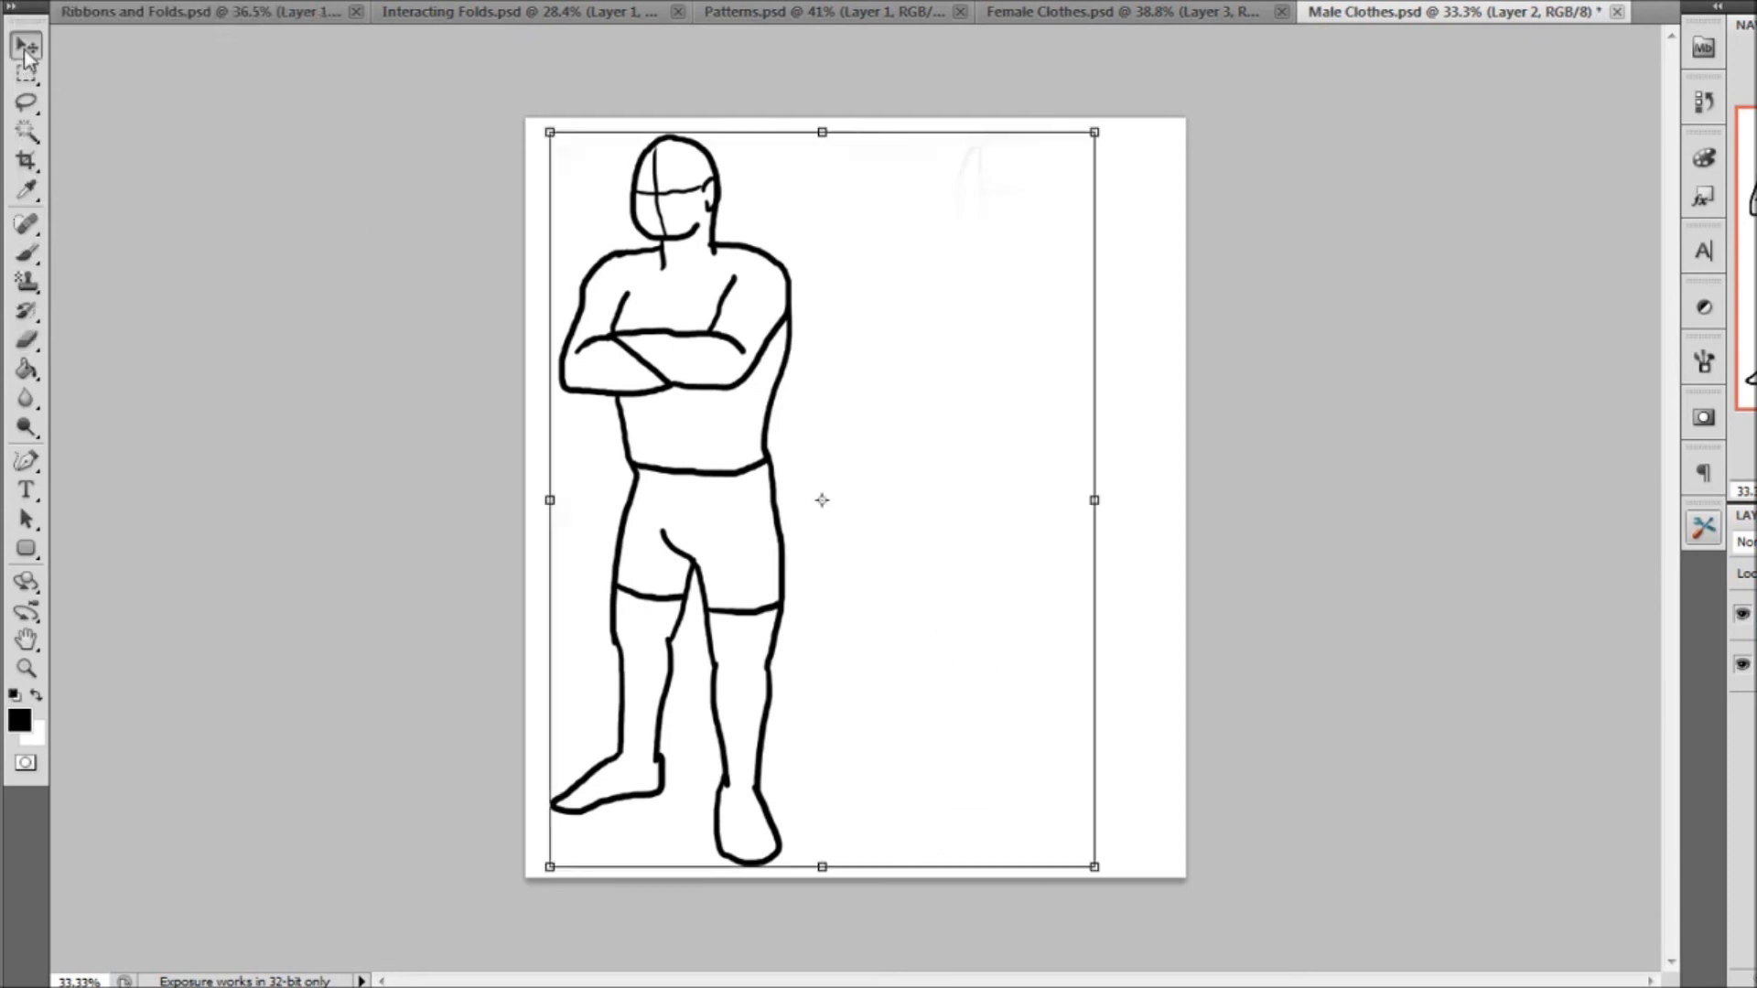
{"action": "left_click", "coordinate": [27, 340]}
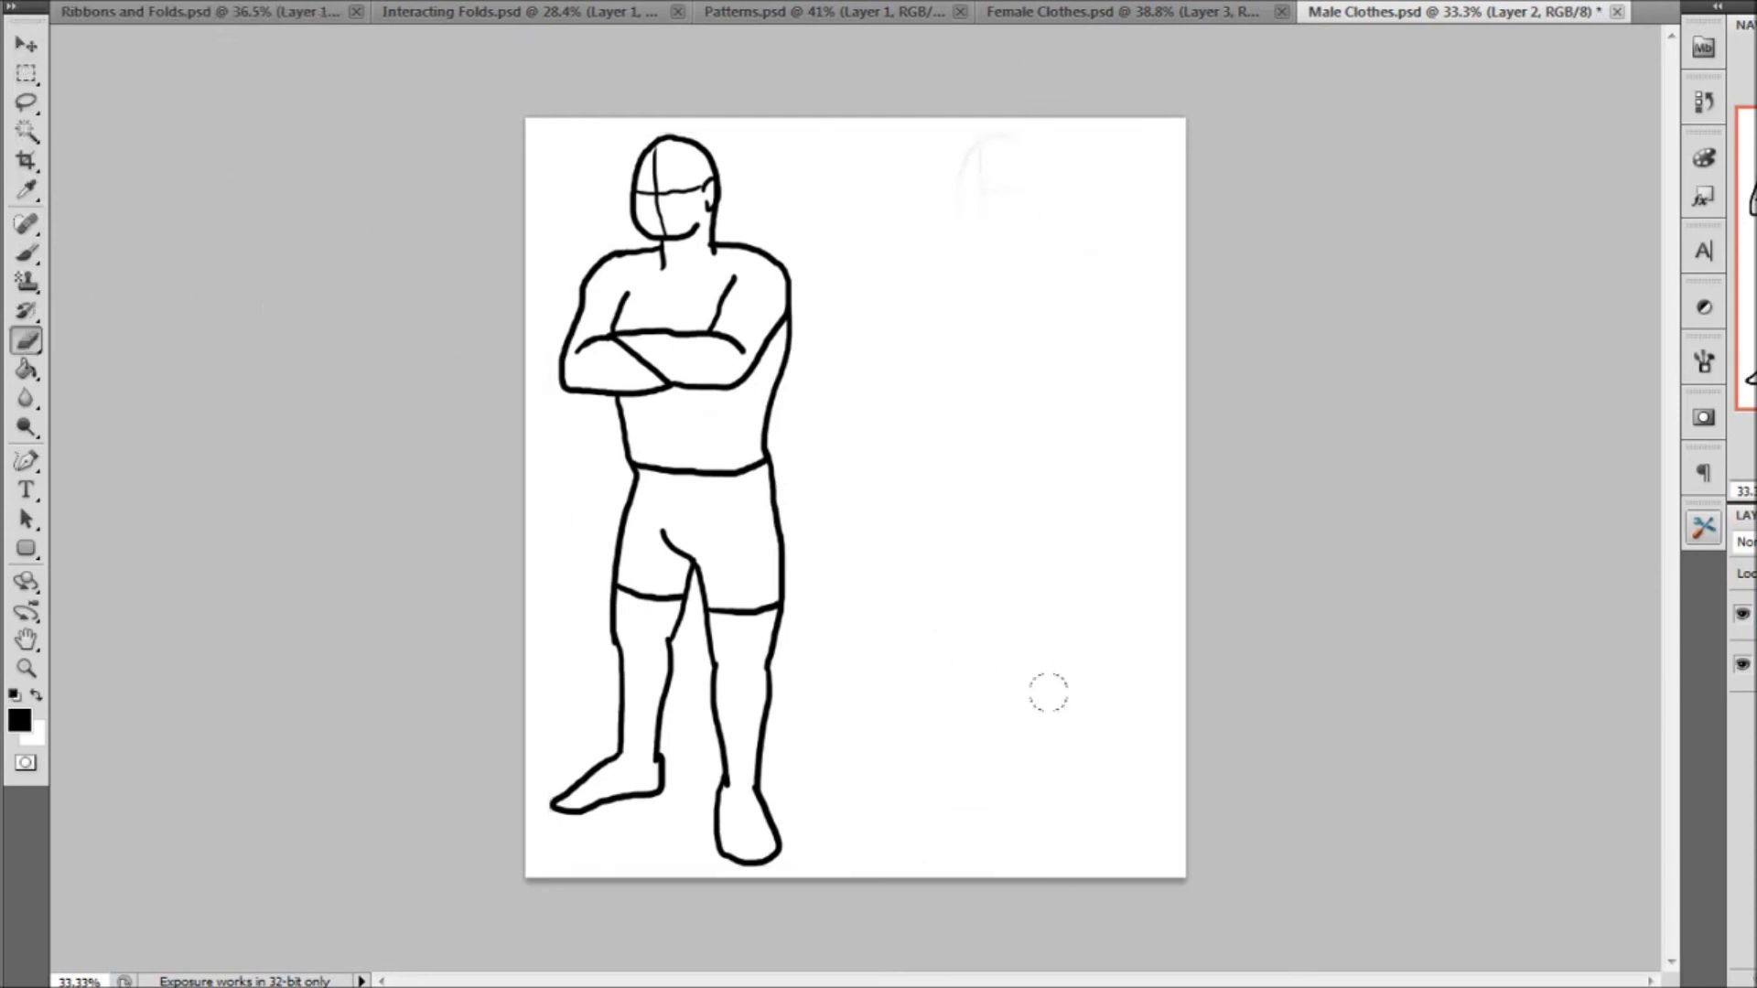
Move the remaining male figure to the middle of the canvas and check its extent with Free Transform
{"action": "left_click", "coordinate": [27, 42]}
{"action": "left_click_drag", "start_coordinate": [772, 459], "coordinate": [899, 541]}
{"action": "key", "text": "ctrl+t"}
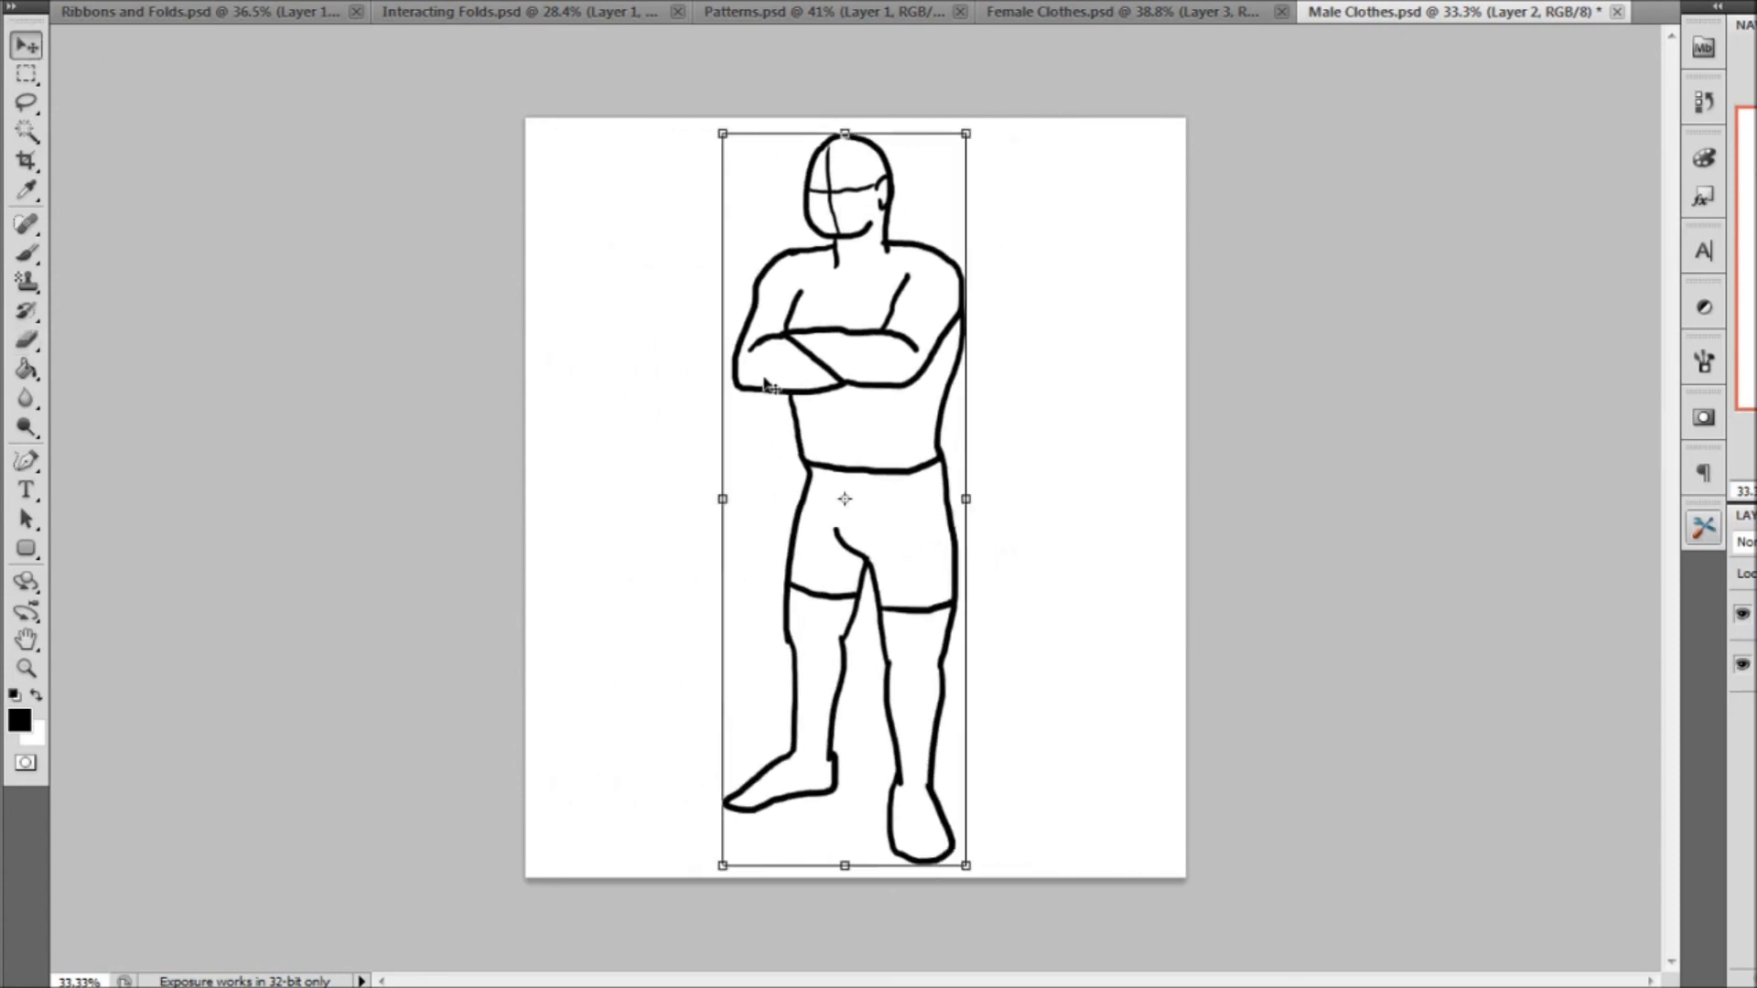
Ready a 12 px brush at 100% hardness, fade the male body template on Layer 2 and add Layer 3 for the clothes
{"action": "left_click", "coordinate": [22, 667]}
{"action": "left_click_drag", "start_coordinate": [1105, 670], "coordinate": [1168, 673]}
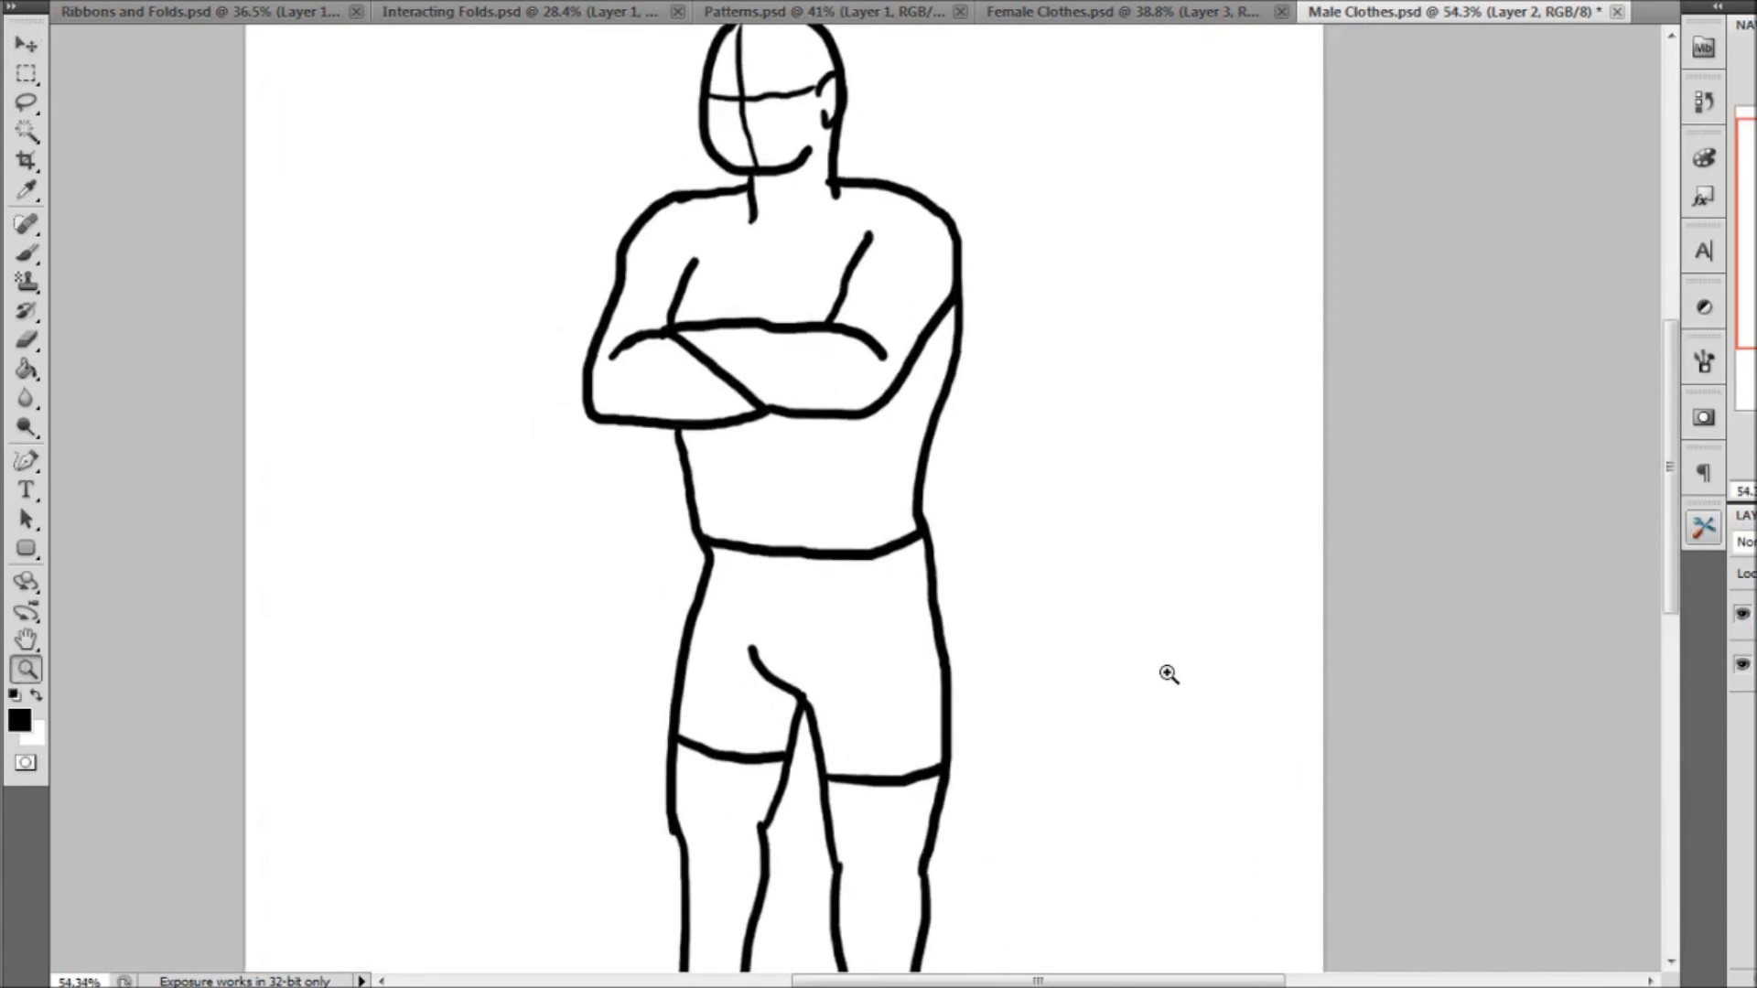
{"action": "left_click", "coordinate": [27, 253]}
{"action": "left_click", "coordinate": [133, 4]}
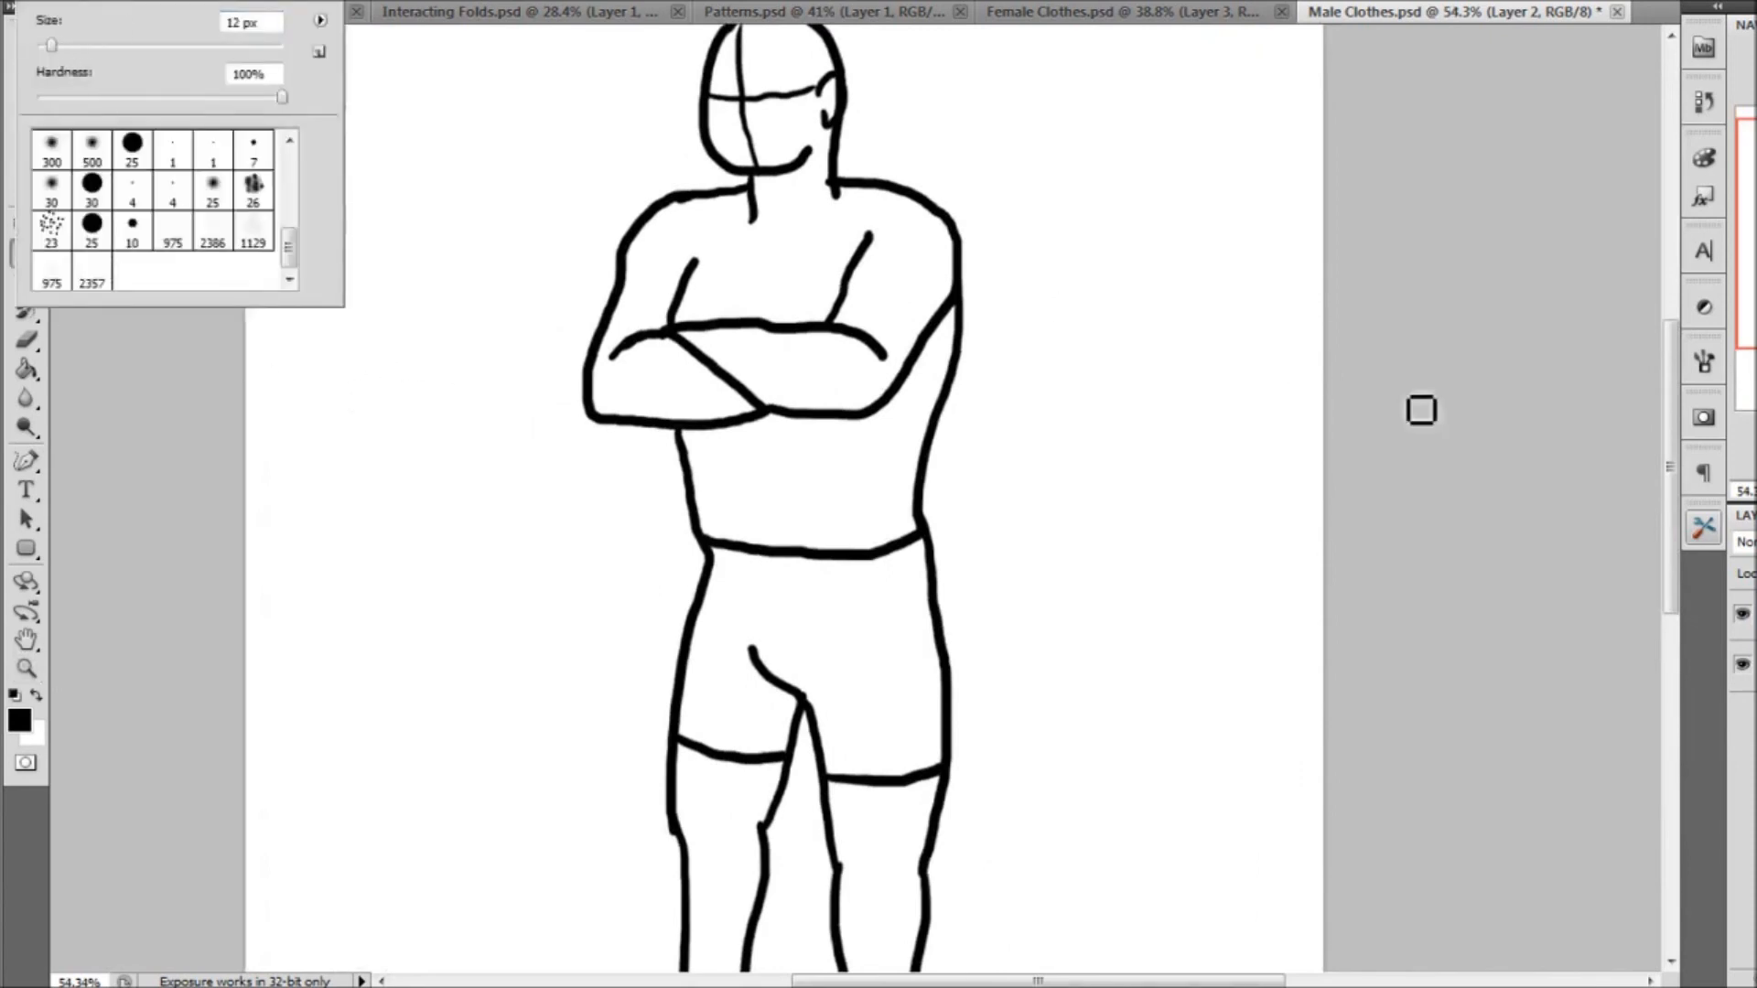
{"action": "key", "text": "Return"}
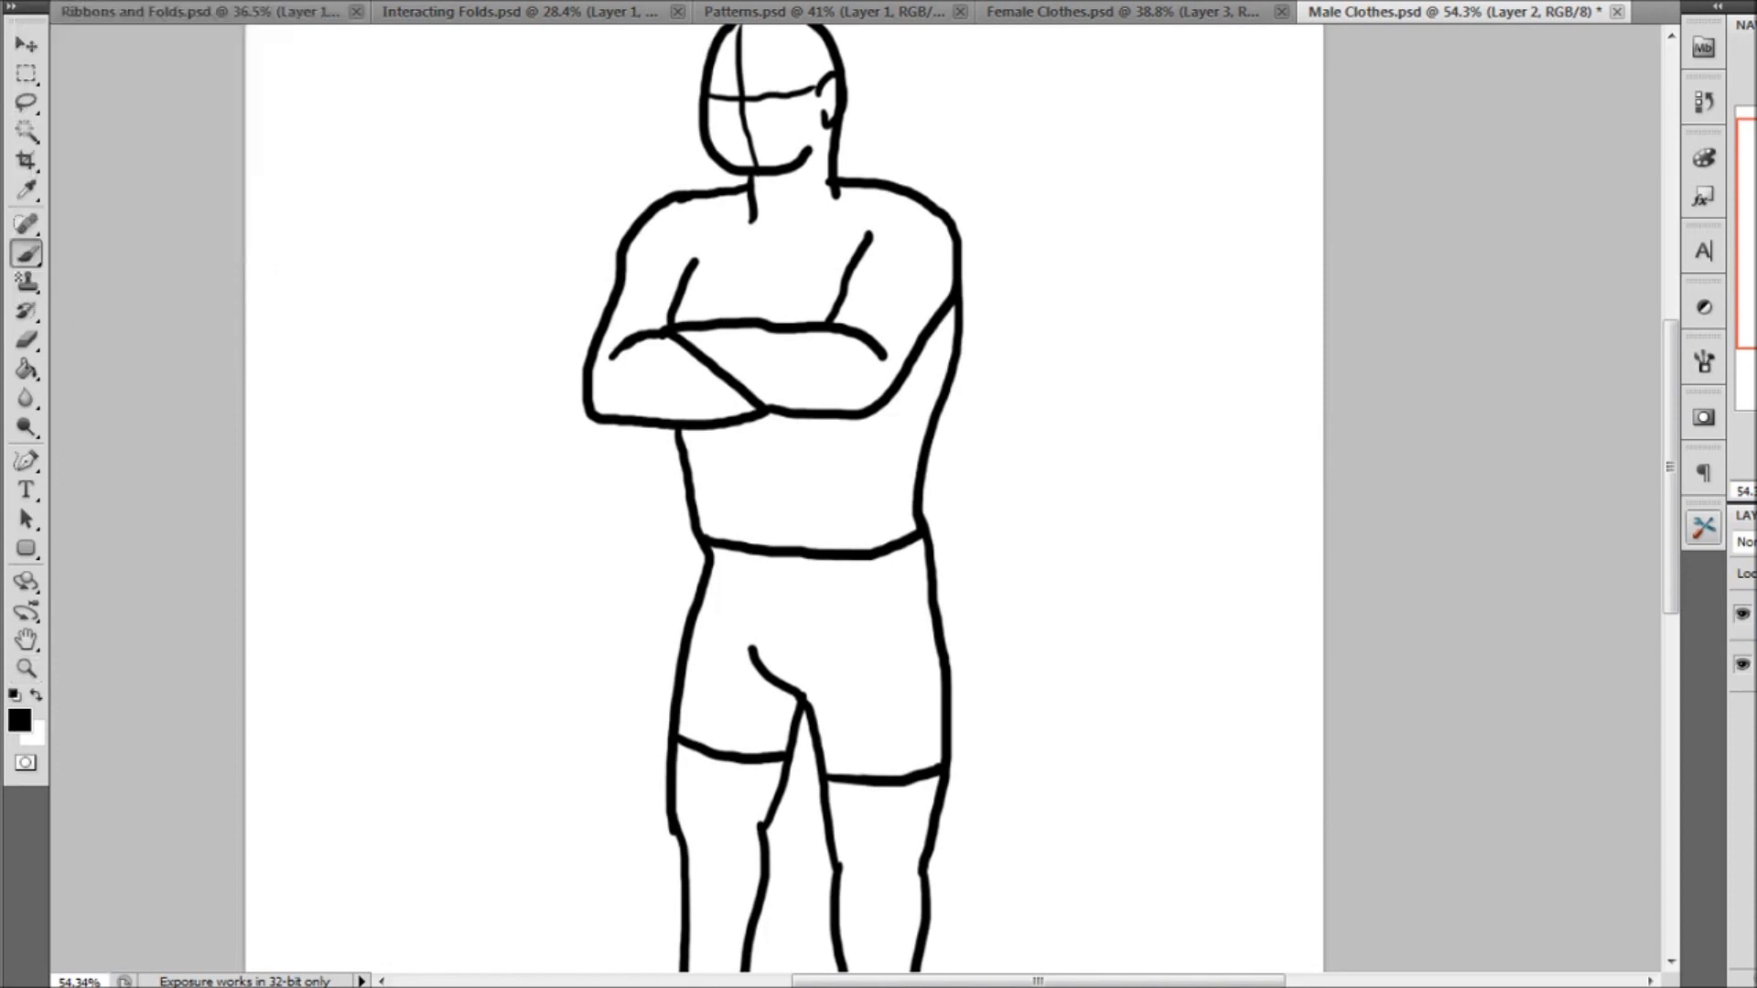
{"action": "key", "text": "4"}
{"action": "left_click", "coordinate": [1755, 615]}
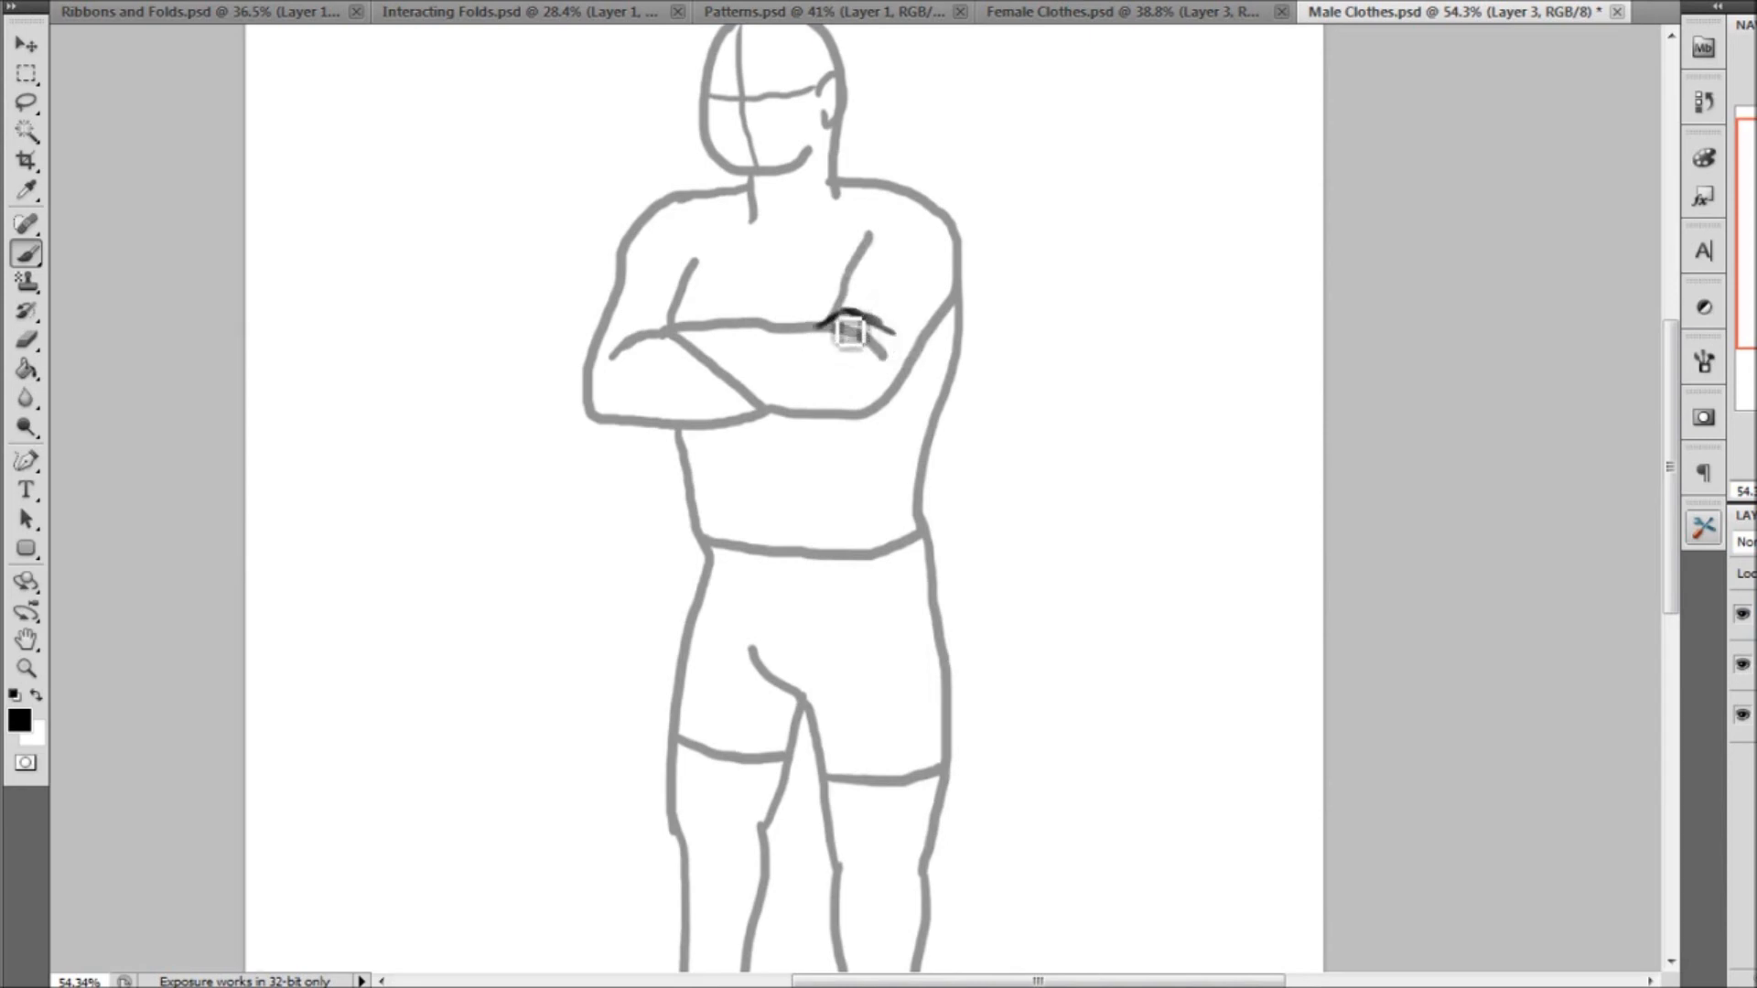
Draw the shirt's round neckline, shoulders and sleeves over the crossed arms on Layer 3, with folds radiating from the armpits and elbows
{"action": "left_click_drag", "start_coordinate": [842, 304], "coordinate": [888, 298]}
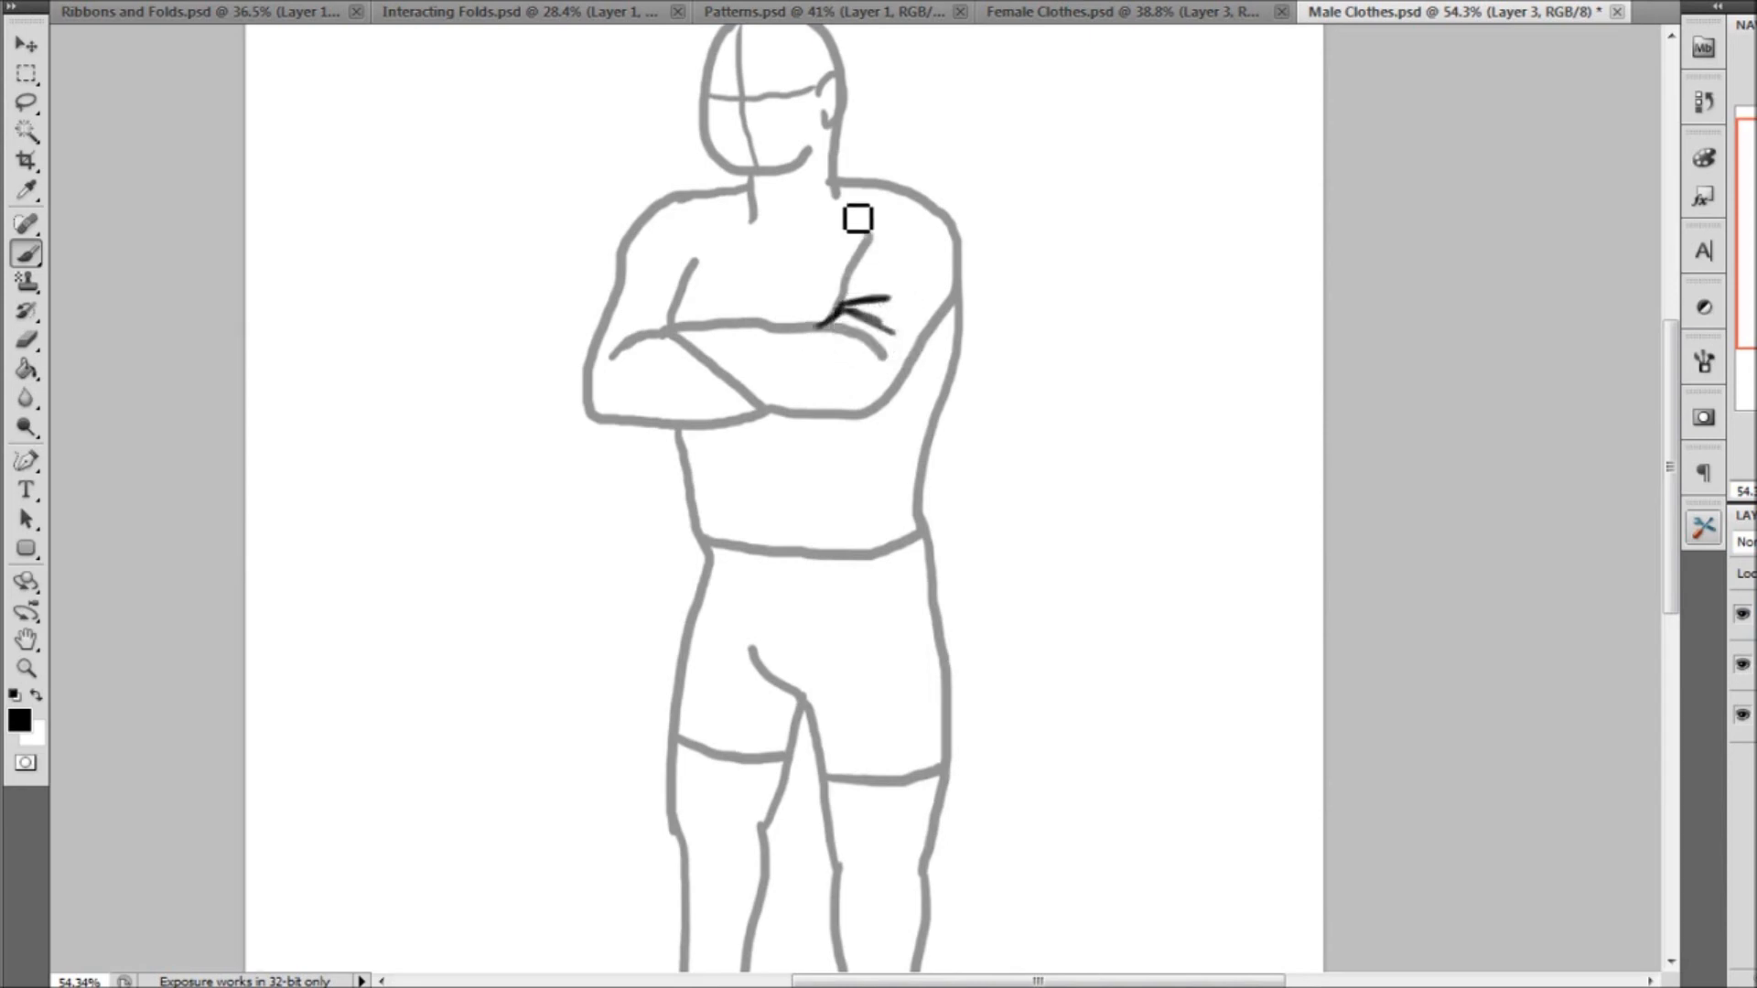
{"action": "mouse_move", "coordinate": [841, 229]}
{"action": "left_mouse_down"}
{"action": "mouse_move", "coordinate": [847, 273]}
{"action": "mouse_move", "coordinate": [870, 235]}
{"action": "left_mouse_up"}
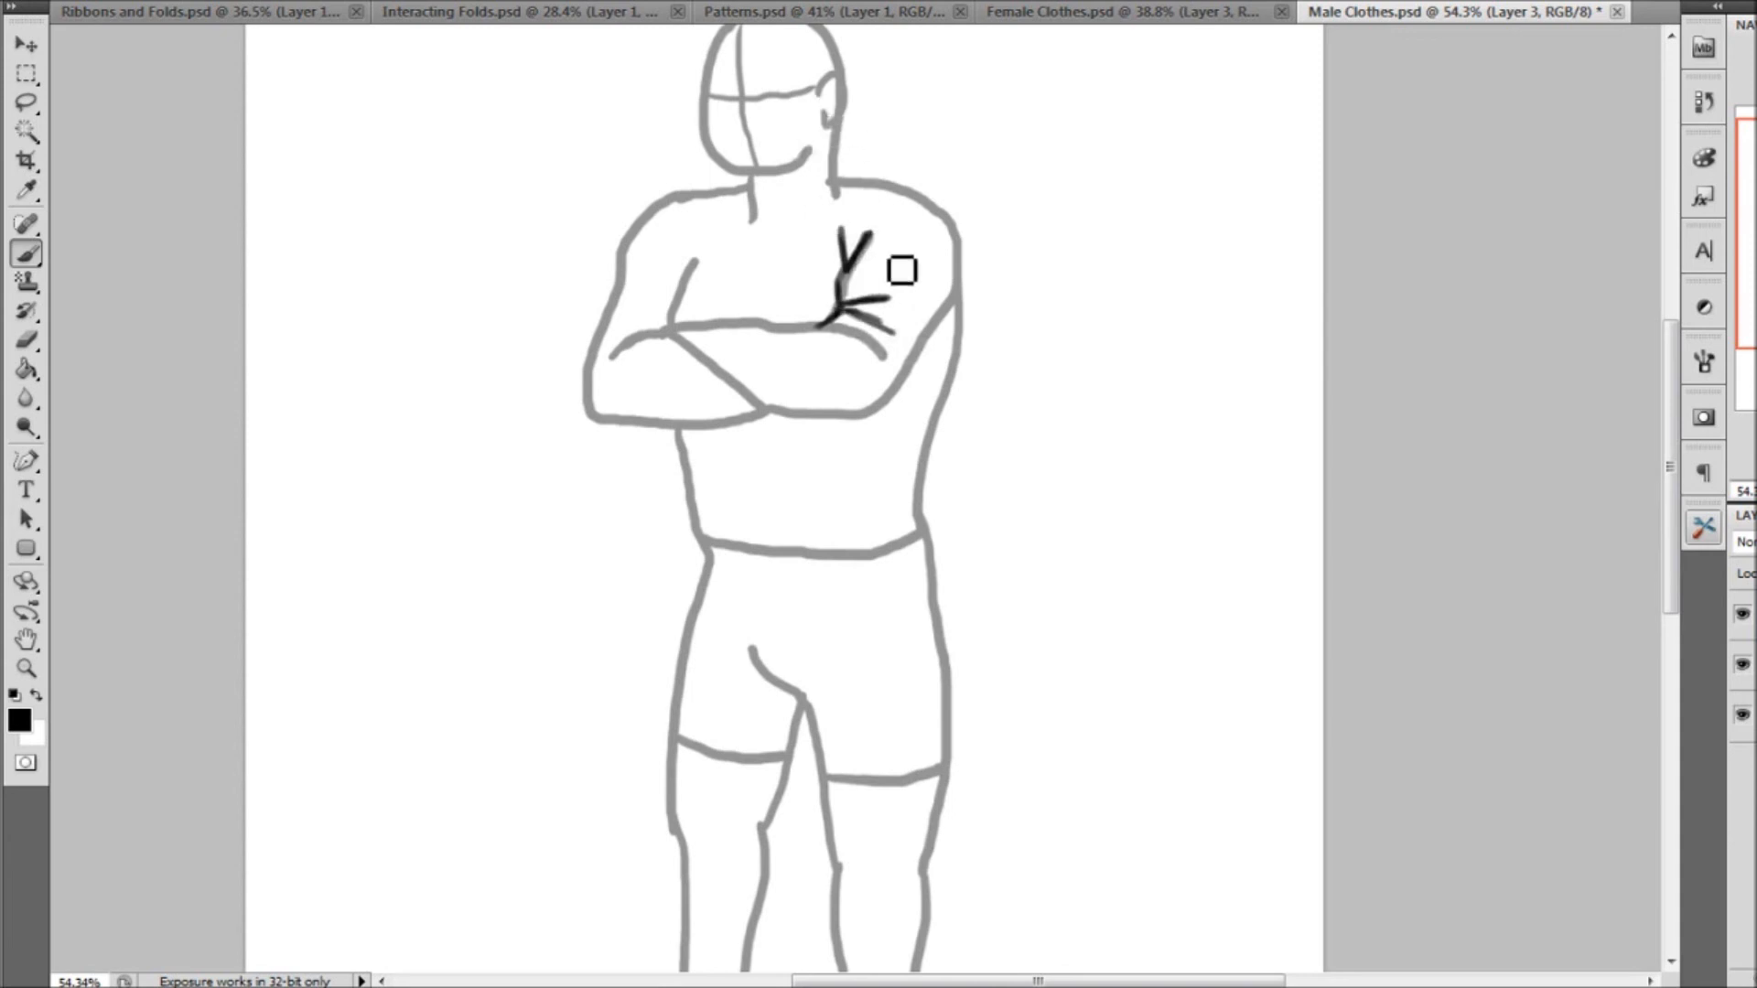
{"action": "mouse_move", "coordinate": [855, 327]}
{"action": "left_mouse_down"}
{"action": "mouse_move", "coordinate": [886, 359]}
{"action": "mouse_move", "coordinate": [772, 330]}
{"action": "mouse_move", "coordinate": [687, 349]}
{"action": "mouse_move", "coordinate": [770, 422]}
{"action": "mouse_move", "coordinate": [863, 427]}
{"action": "mouse_move", "coordinate": [943, 363]}
{"action": "mouse_move", "coordinate": [957, 219]}
{"action": "mouse_move", "coordinate": [853, 193]}
{"action": "mouse_move", "coordinate": [795, 260]}
{"action": "mouse_move", "coordinate": [778, 256]}
{"action": "mouse_move", "coordinate": [785, 232]}
{"action": "mouse_move", "coordinate": [847, 196]}
{"action": "mouse_move", "coordinate": [678, 211]}
{"action": "mouse_move", "coordinate": [619, 314]}
{"action": "mouse_move", "coordinate": [601, 431]}
{"action": "mouse_move", "coordinate": [776, 424]}
{"action": "left_mouse_up"}
{"action": "mouse_move", "coordinate": [677, 334]}
{"action": "left_mouse_down"}
{"action": "mouse_move", "coordinate": [614, 359]}
{"action": "mouse_move", "coordinate": [686, 321]}
{"action": "mouse_move", "coordinate": [703, 276]}
{"action": "mouse_move", "coordinate": [686, 286]}
{"action": "mouse_move", "coordinate": [677, 249]}
{"action": "left_mouse_up"}
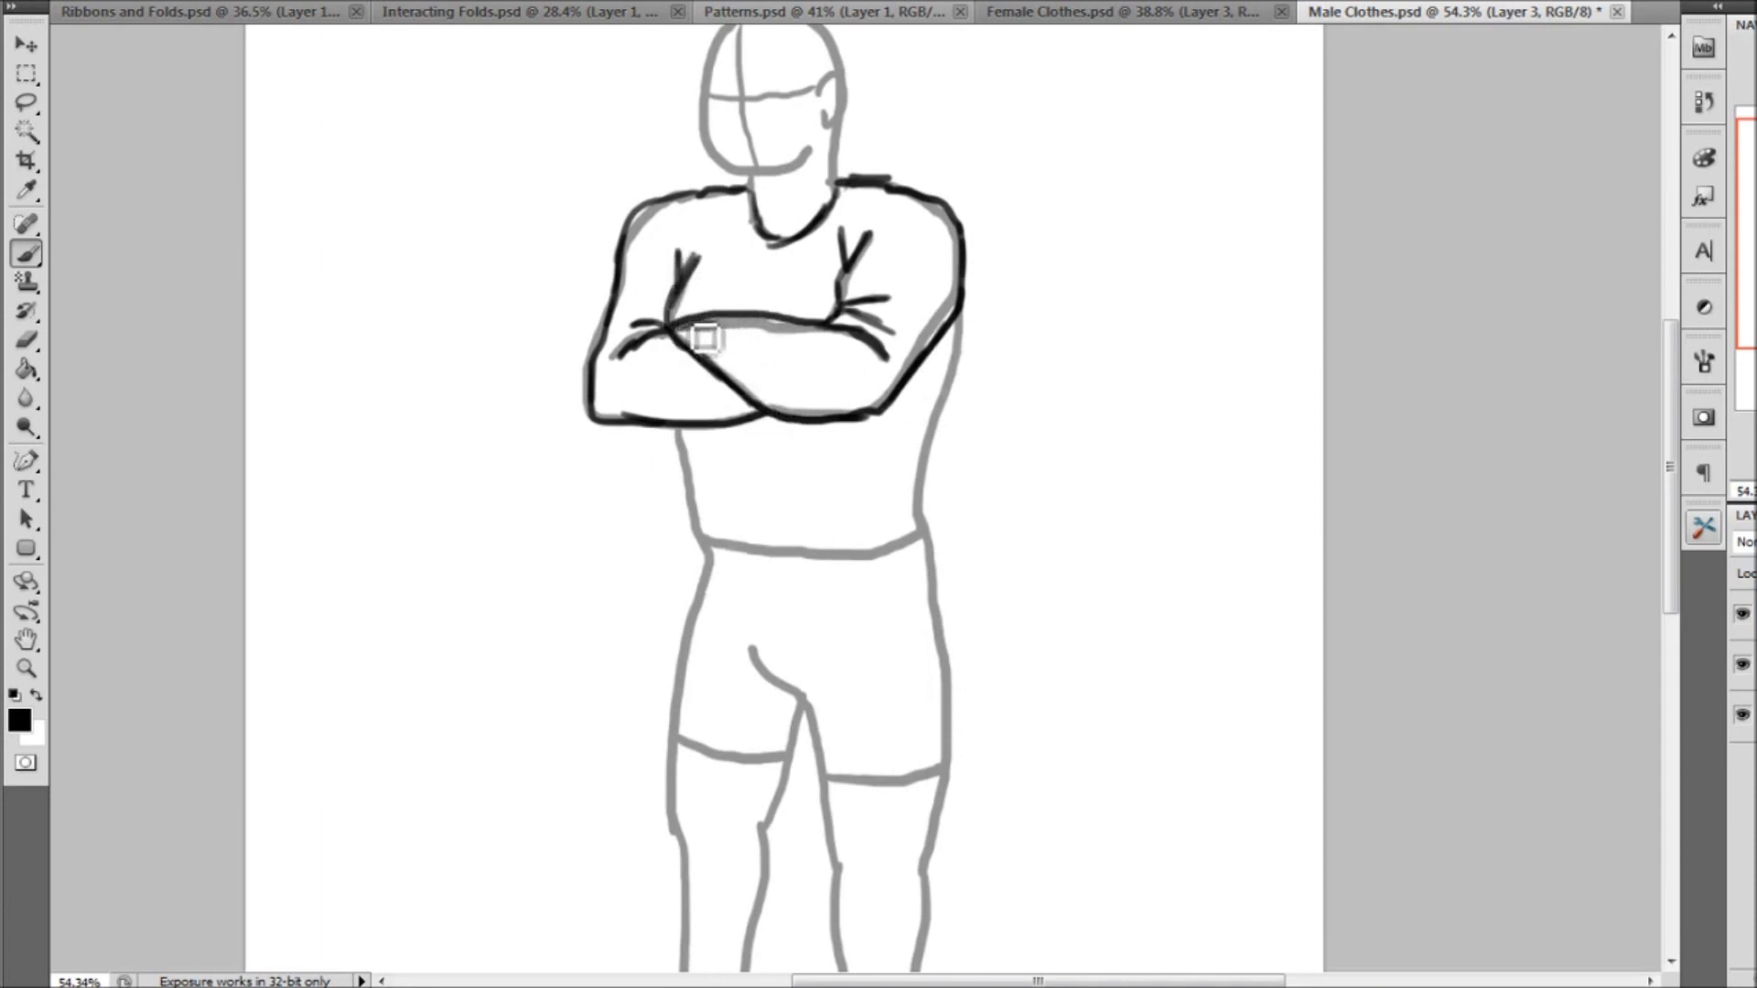
{"action": "left_click_drag", "start_coordinate": [738, 339], "coordinate": [756, 347]}
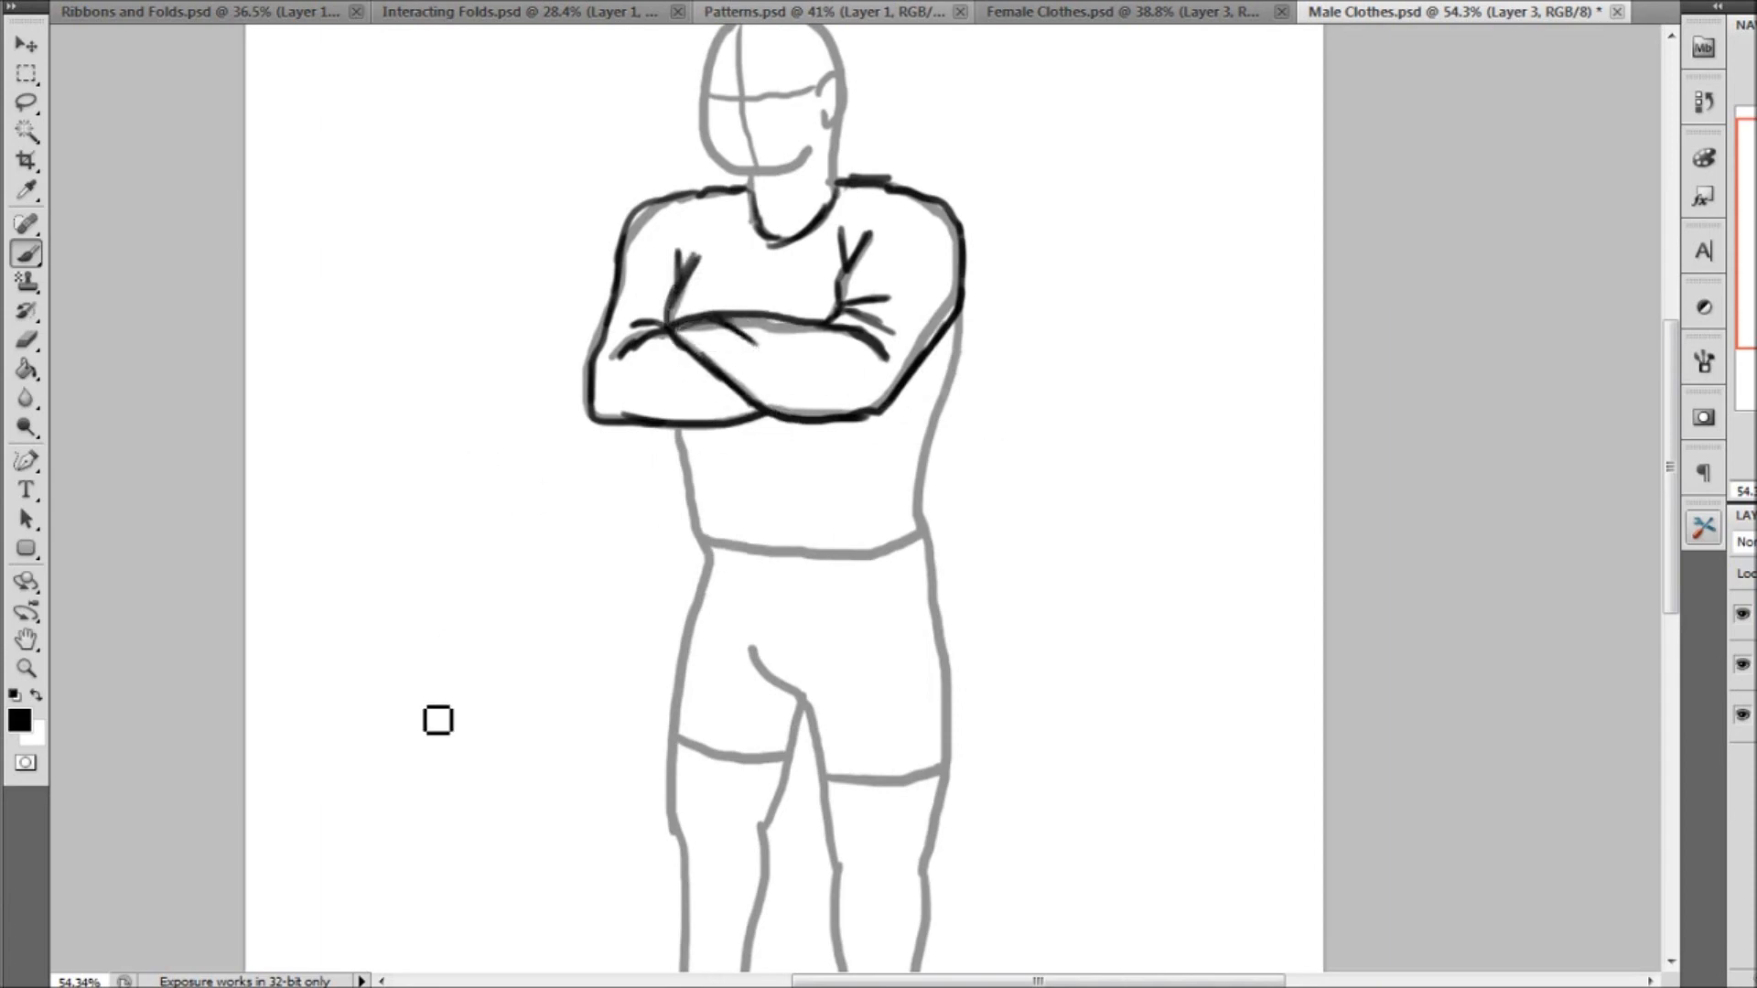
{"action": "mouse_move", "coordinate": [965, 315]}
{"action": "left_mouse_down"}
{"action": "mouse_move", "coordinate": [976, 353]}
{"action": "mouse_move", "coordinate": [953, 444]}
{"action": "left_mouse_up"}
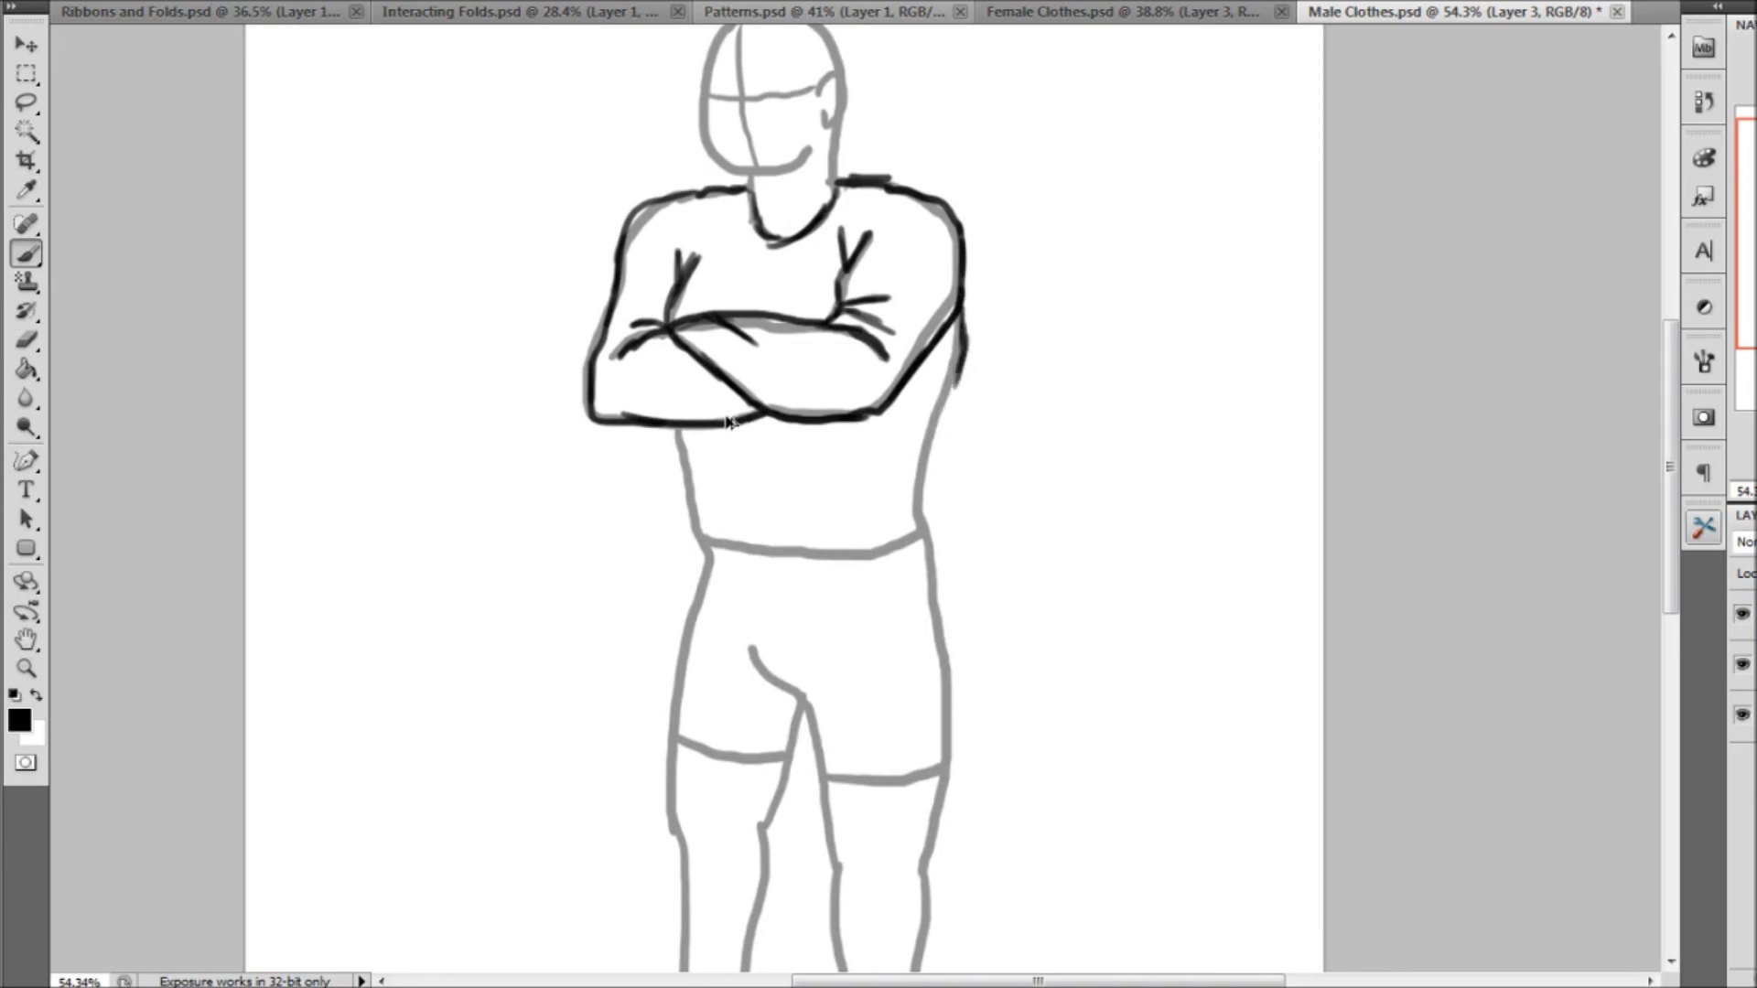
Review the drawings in Ribbons and Folds.psd and Interacting Folds.psd, then return to Male Clothes.psd
{"action": "left_click", "coordinate": [274, 12]}
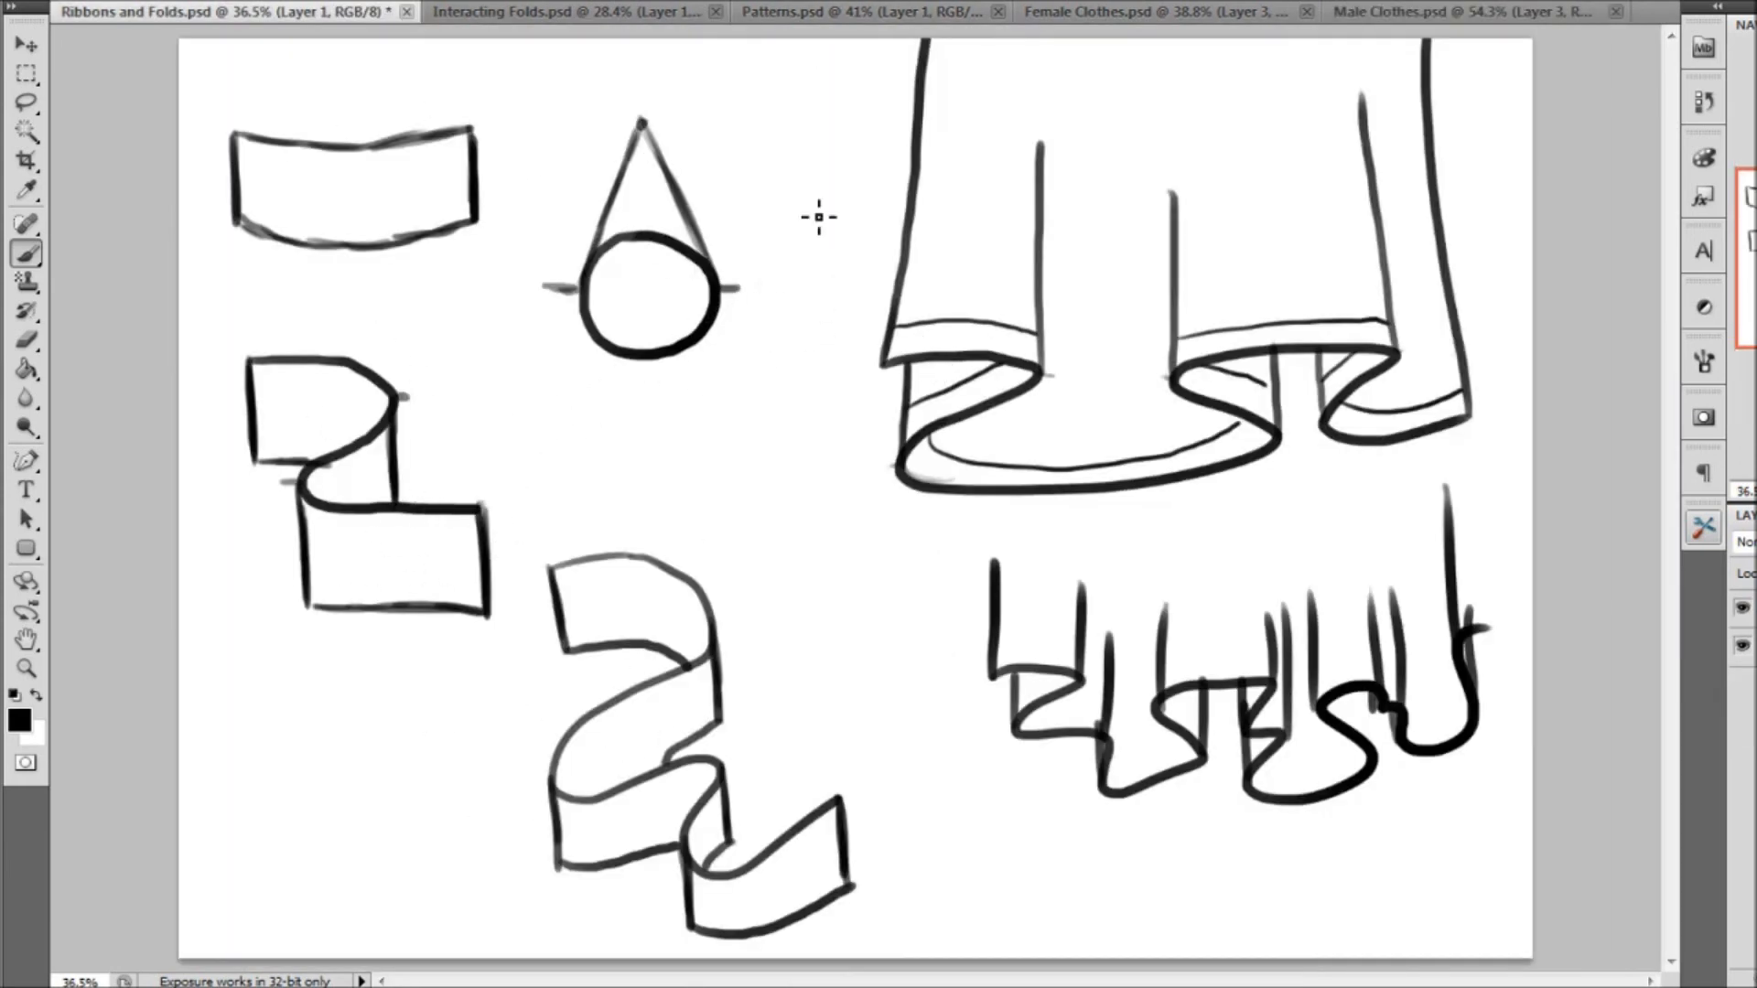
{"action": "left_click", "coordinate": [674, 12]}
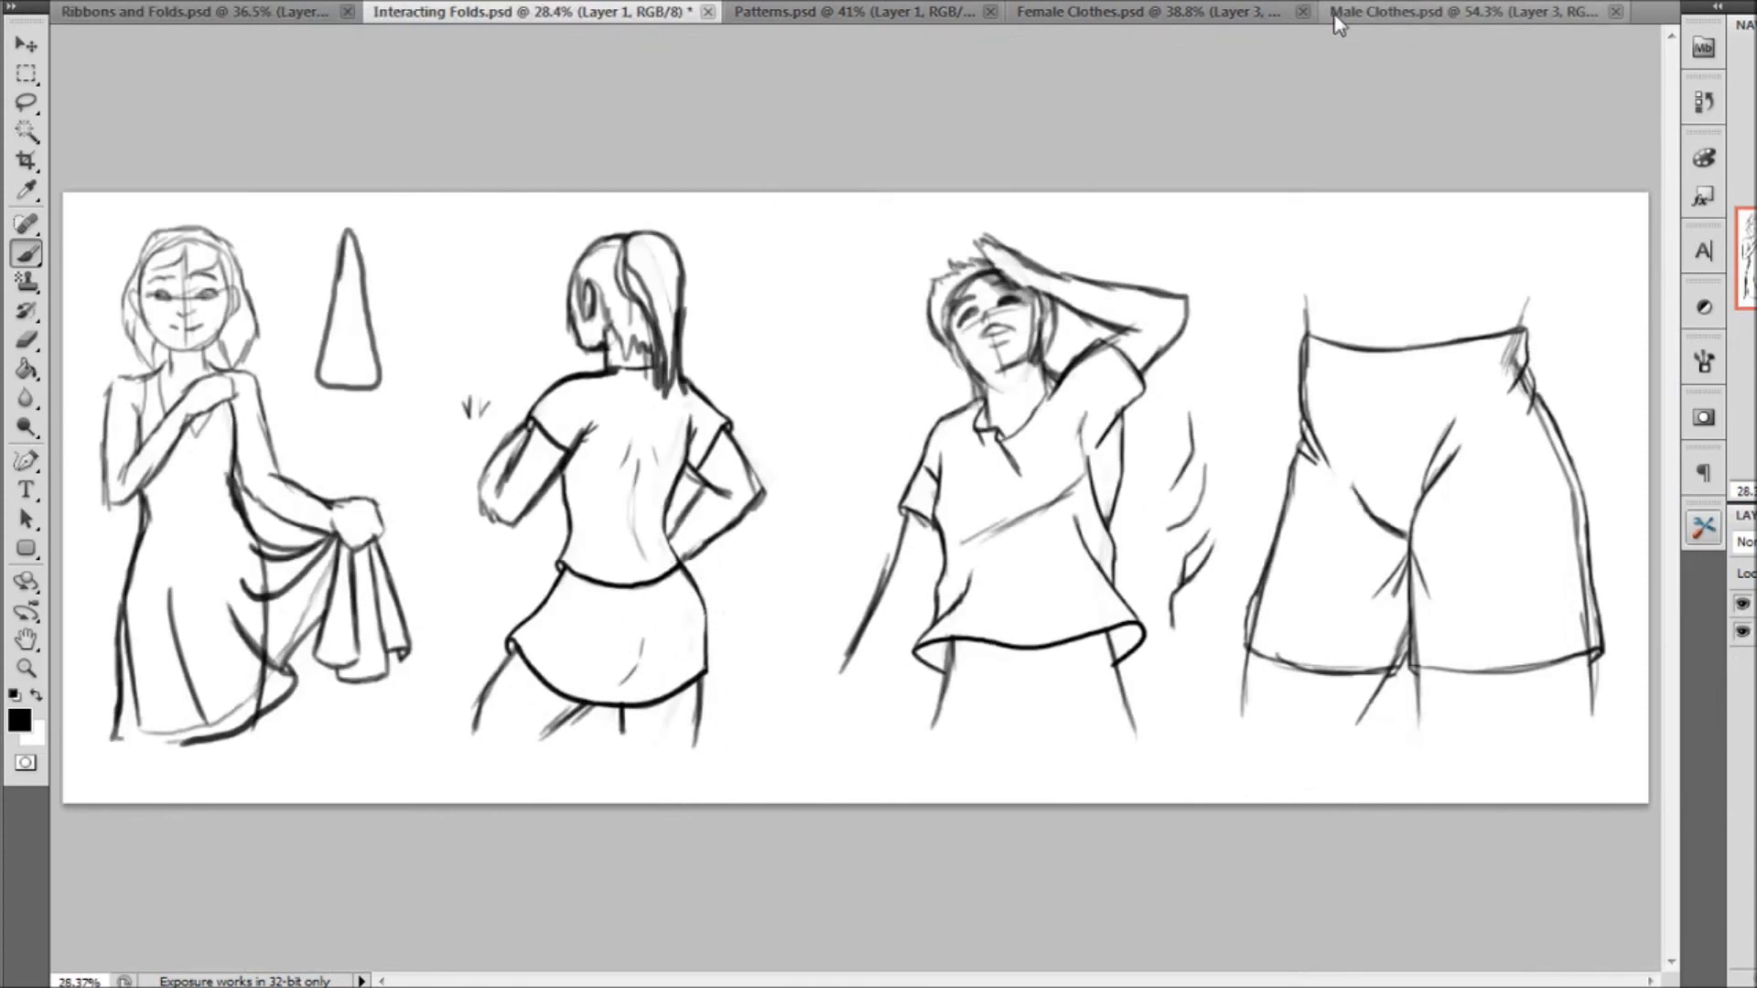
{"action": "left_click", "coordinate": [1427, 12]}
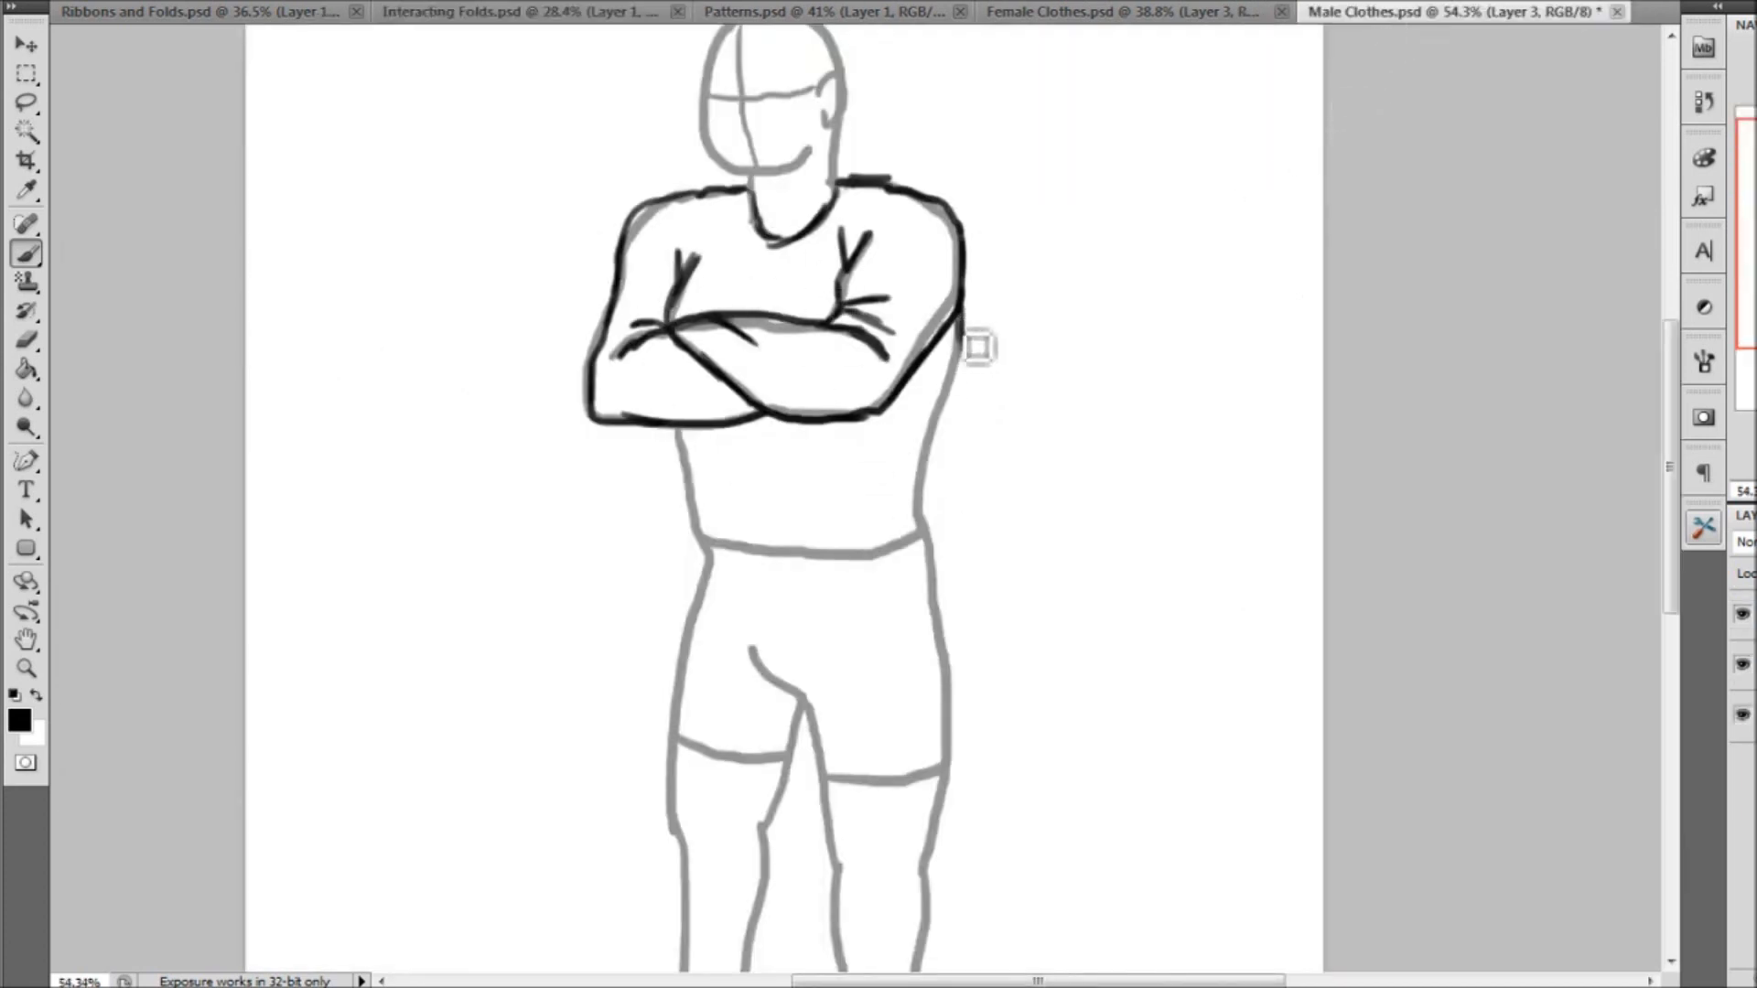
Draw the shirt's loose sides and pointed hem below the arms, adding fold lines under the crossed forearms and beside the far elbow
{"action": "mouse_move", "coordinate": [975, 358]}
{"action": "left_mouse_down"}
{"action": "mouse_move", "coordinate": [966, 562]}
{"action": "mouse_move", "coordinate": [827, 631]}
{"action": "mouse_move", "coordinate": [702, 582]}
{"action": "mouse_move", "coordinate": [691, 452]}
{"action": "mouse_move", "coordinate": [699, 588]}
{"action": "mouse_move", "coordinate": [712, 573]}
{"action": "mouse_move", "coordinate": [803, 618]}
{"action": "mouse_move", "coordinate": [908, 590]}
{"action": "mouse_move", "coordinate": [853, 615]}
{"action": "mouse_move", "coordinate": [958, 561]}
{"action": "left_mouse_up"}
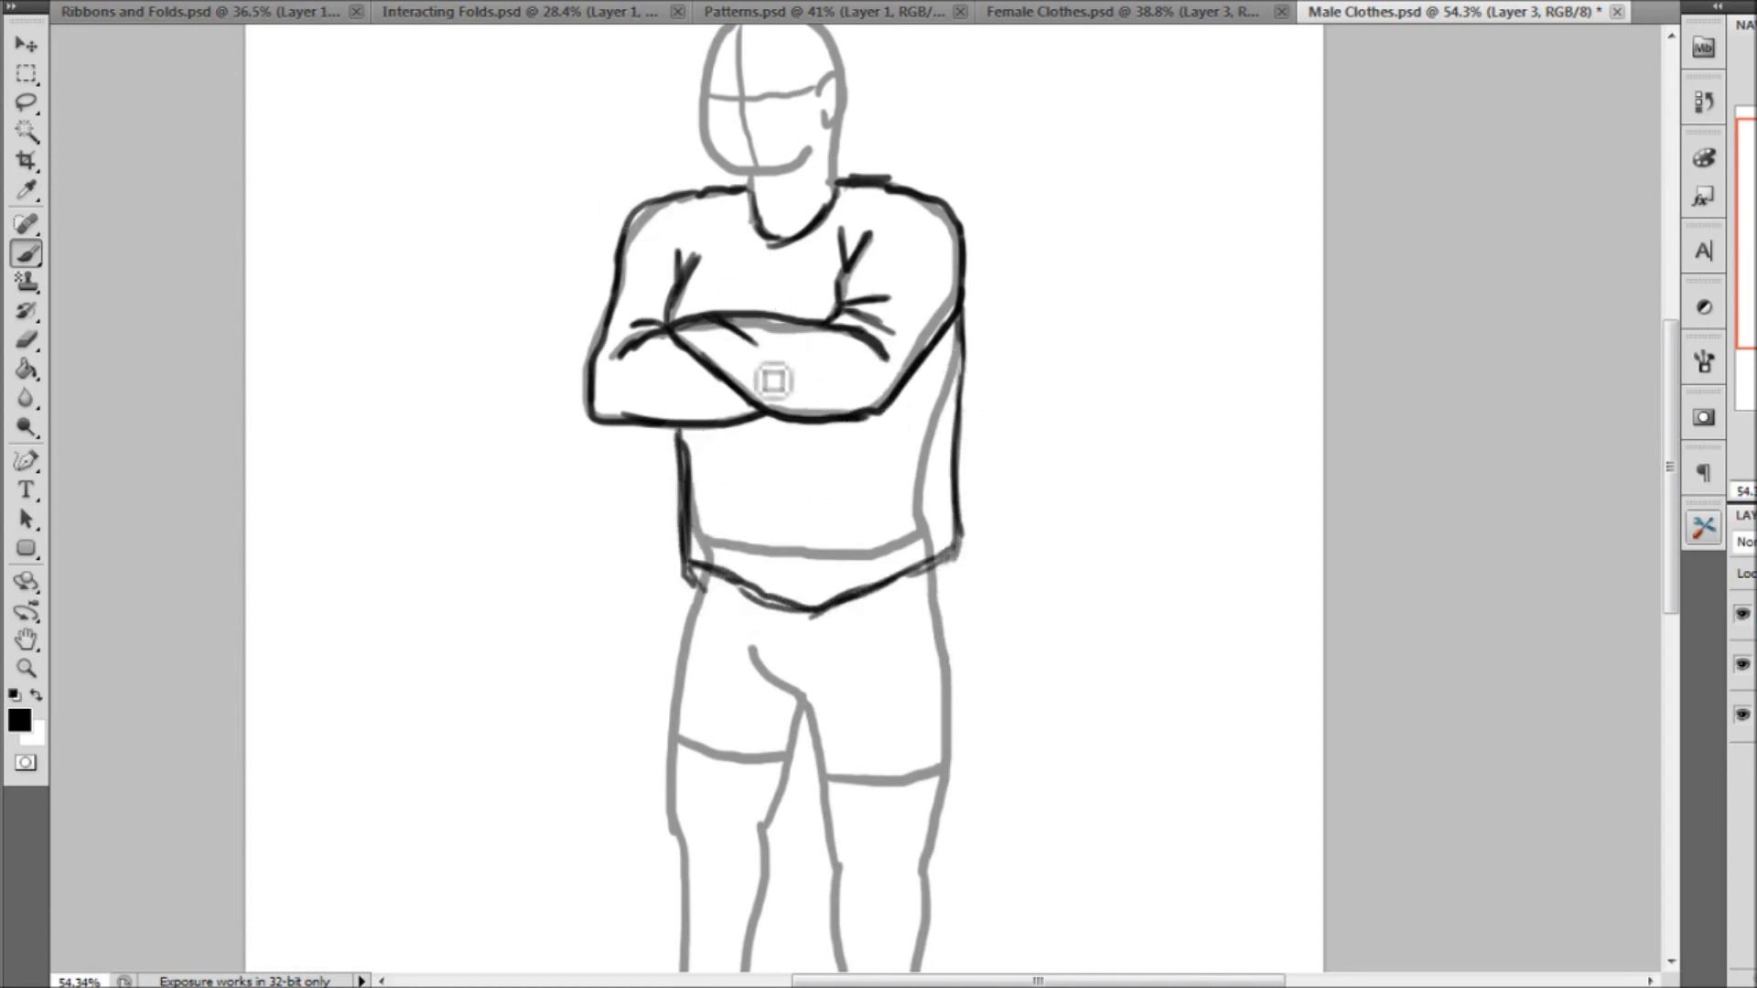
{"action": "mouse_move", "coordinate": [775, 417]}
{"action": "left_mouse_down"}
{"action": "mouse_move", "coordinate": [825, 509]}
{"action": "mouse_move", "coordinate": [787, 424]}
{"action": "mouse_move", "coordinate": [799, 467]}
{"action": "mouse_move", "coordinate": [773, 436]}
{"action": "mouse_move", "coordinate": [773, 473]}
{"action": "left_mouse_up"}
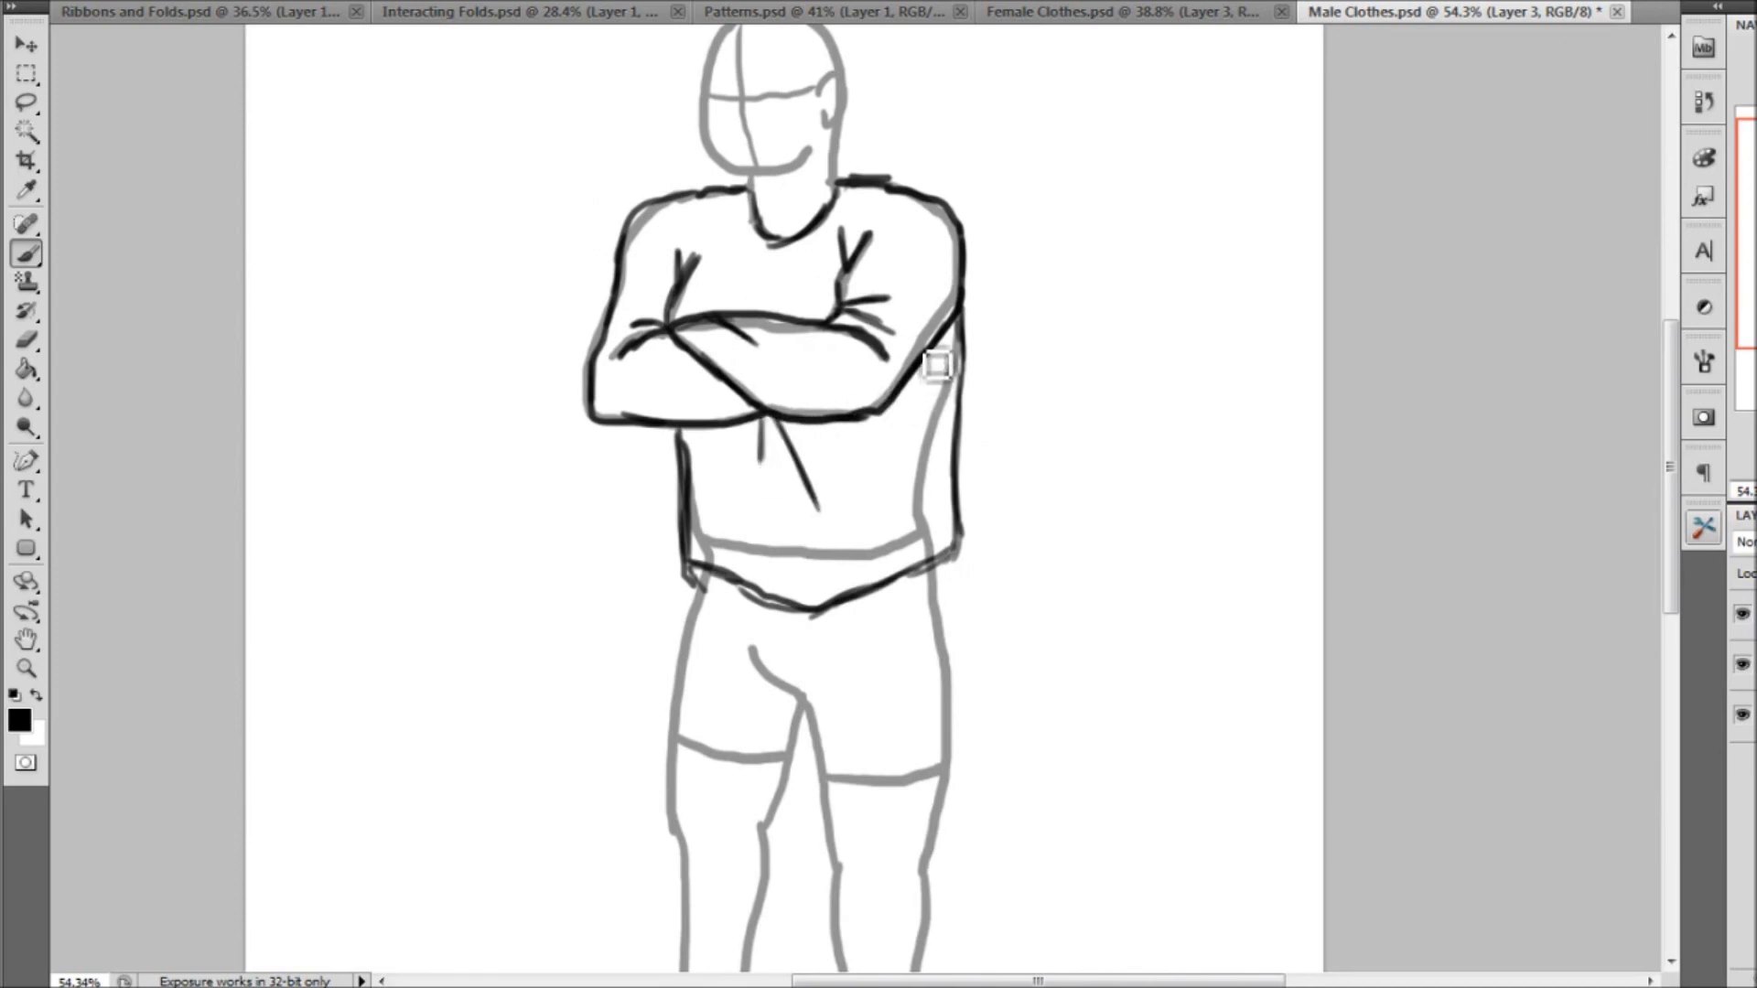
{"action": "left_click_drag", "start_coordinate": [957, 348], "coordinate": [929, 412]}
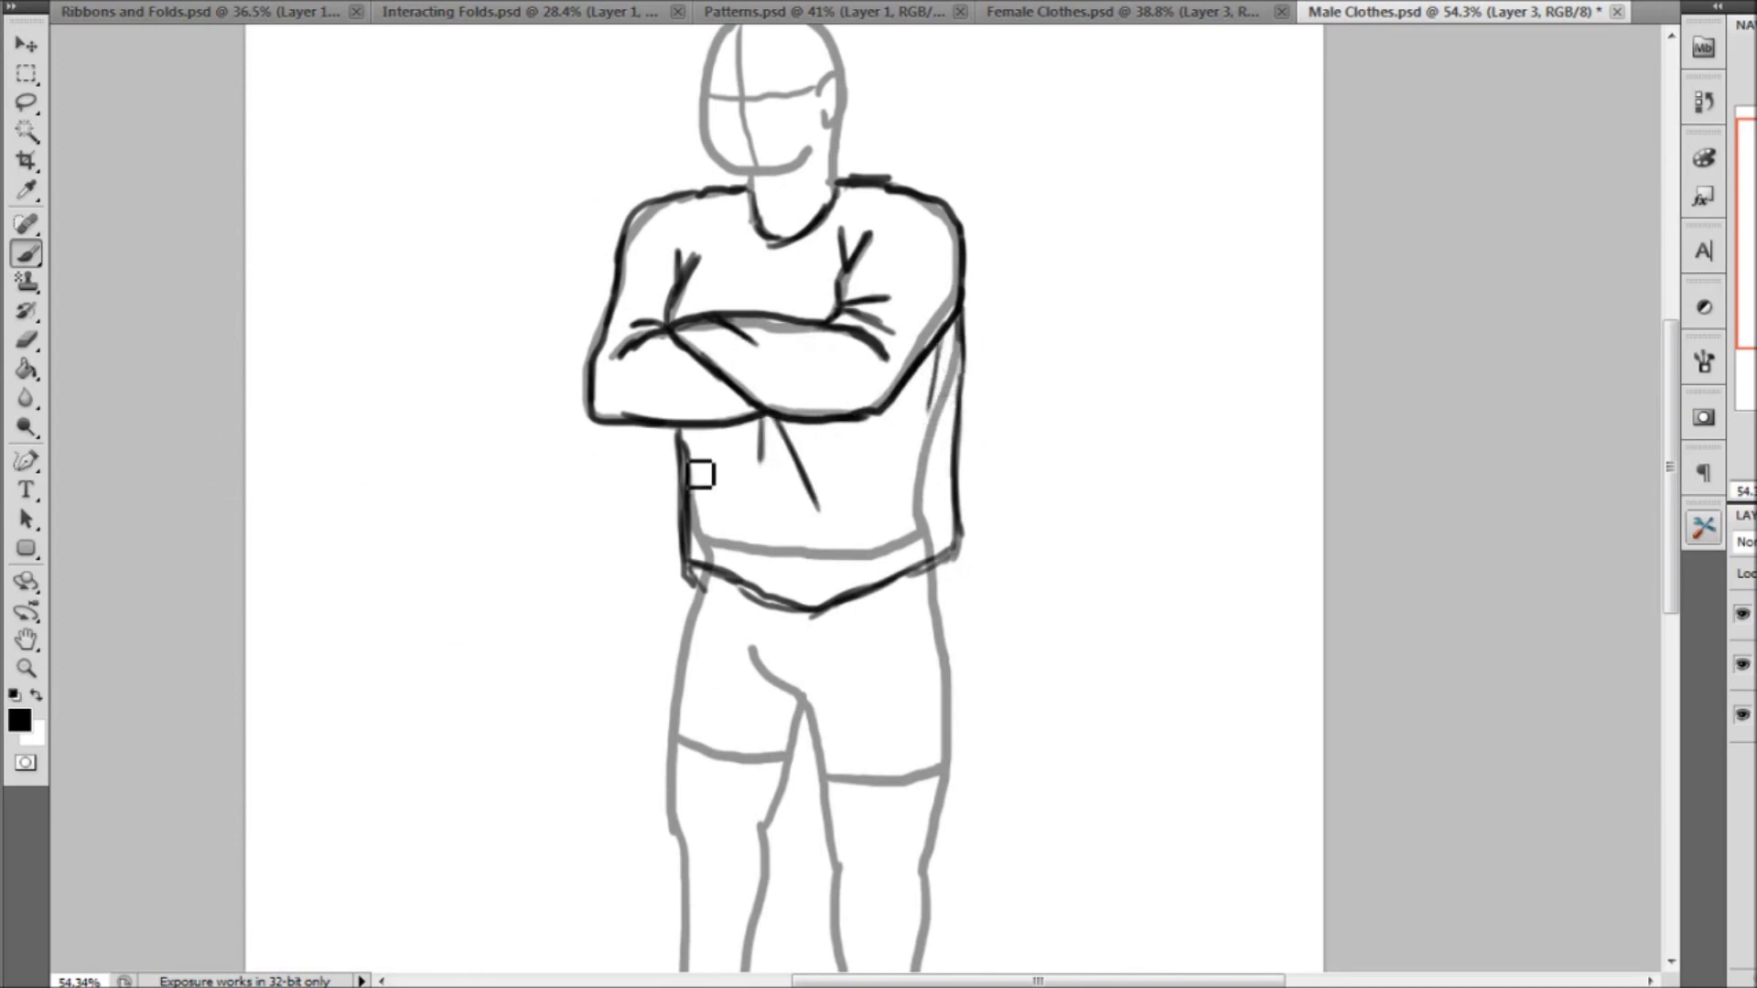
Erase the body template lines covered by the shirt on Layer 2
{"action": "left_click", "coordinate": [27, 341]}
{"action": "mouse_move", "coordinate": [657, 241]}
{"action": "left_mouse_down"}
{"action": "mouse_move", "coordinate": [643, 267]}
{"action": "mouse_move", "coordinate": [646, 240]}
{"action": "left_mouse_up"}
{"action": "mouse_move", "coordinate": [624, 373]}
{"action": "left_mouse_down"}
{"action": "mouse_move", "coordinate": [674, 350]}
{"action": "mouse_move", "coordinate": [877, 345]}
{"action": "mouse_move", "coordinate": [719, 433]}
{"action": "mouse_move", "coordinate": [695, 473]}
{"action": "mouse_move", "coordinate": [774, 490]}
{"action": "mouse_move", "coordinate": [848, 467]}
{"action": "mouse_move", "coordinate": [879, 441]}
{"action": "mouse_move", "coordinate": [884, 183]}
{"action": "left_mouse_up"}
{"action": "left_click_drag", "start_coordinate": [598, 398], "coordinate": [591, 338]}
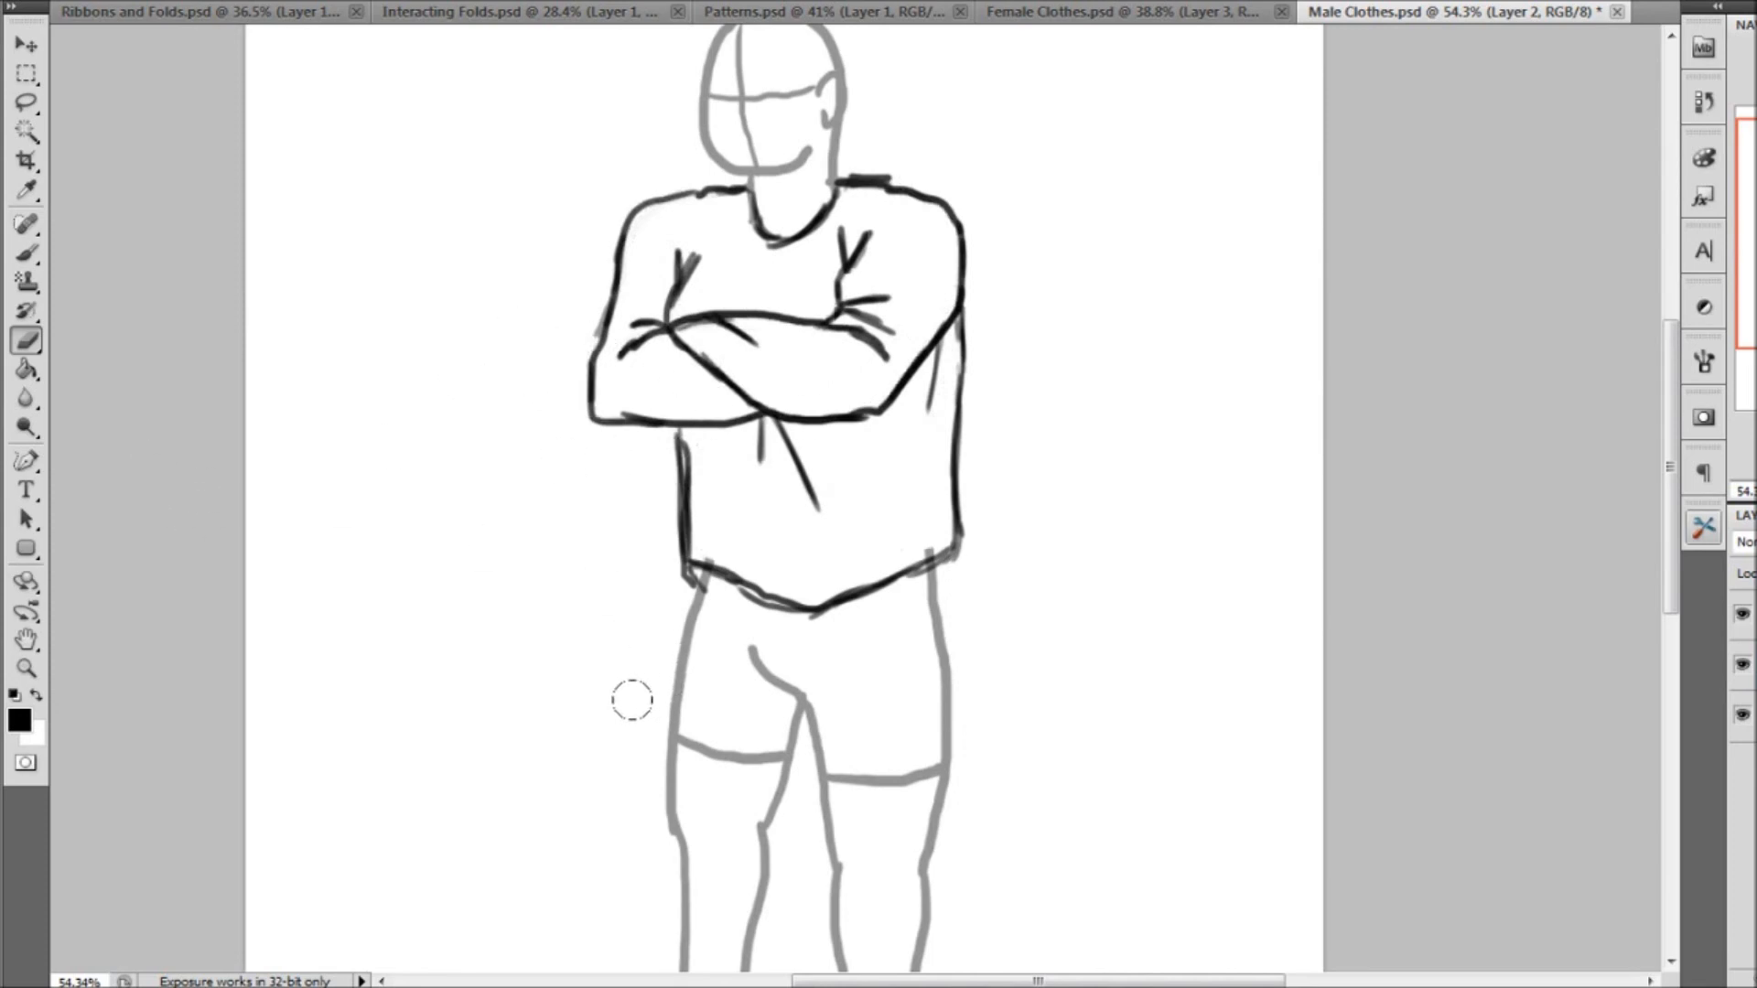
Consult Interacting Folds.psd and draw the first loose trouser leg on Layer 3, over the front-facing foot, with knee folds and a curved cuff
{"action": "left_click", "coordinate": [26, 253]}
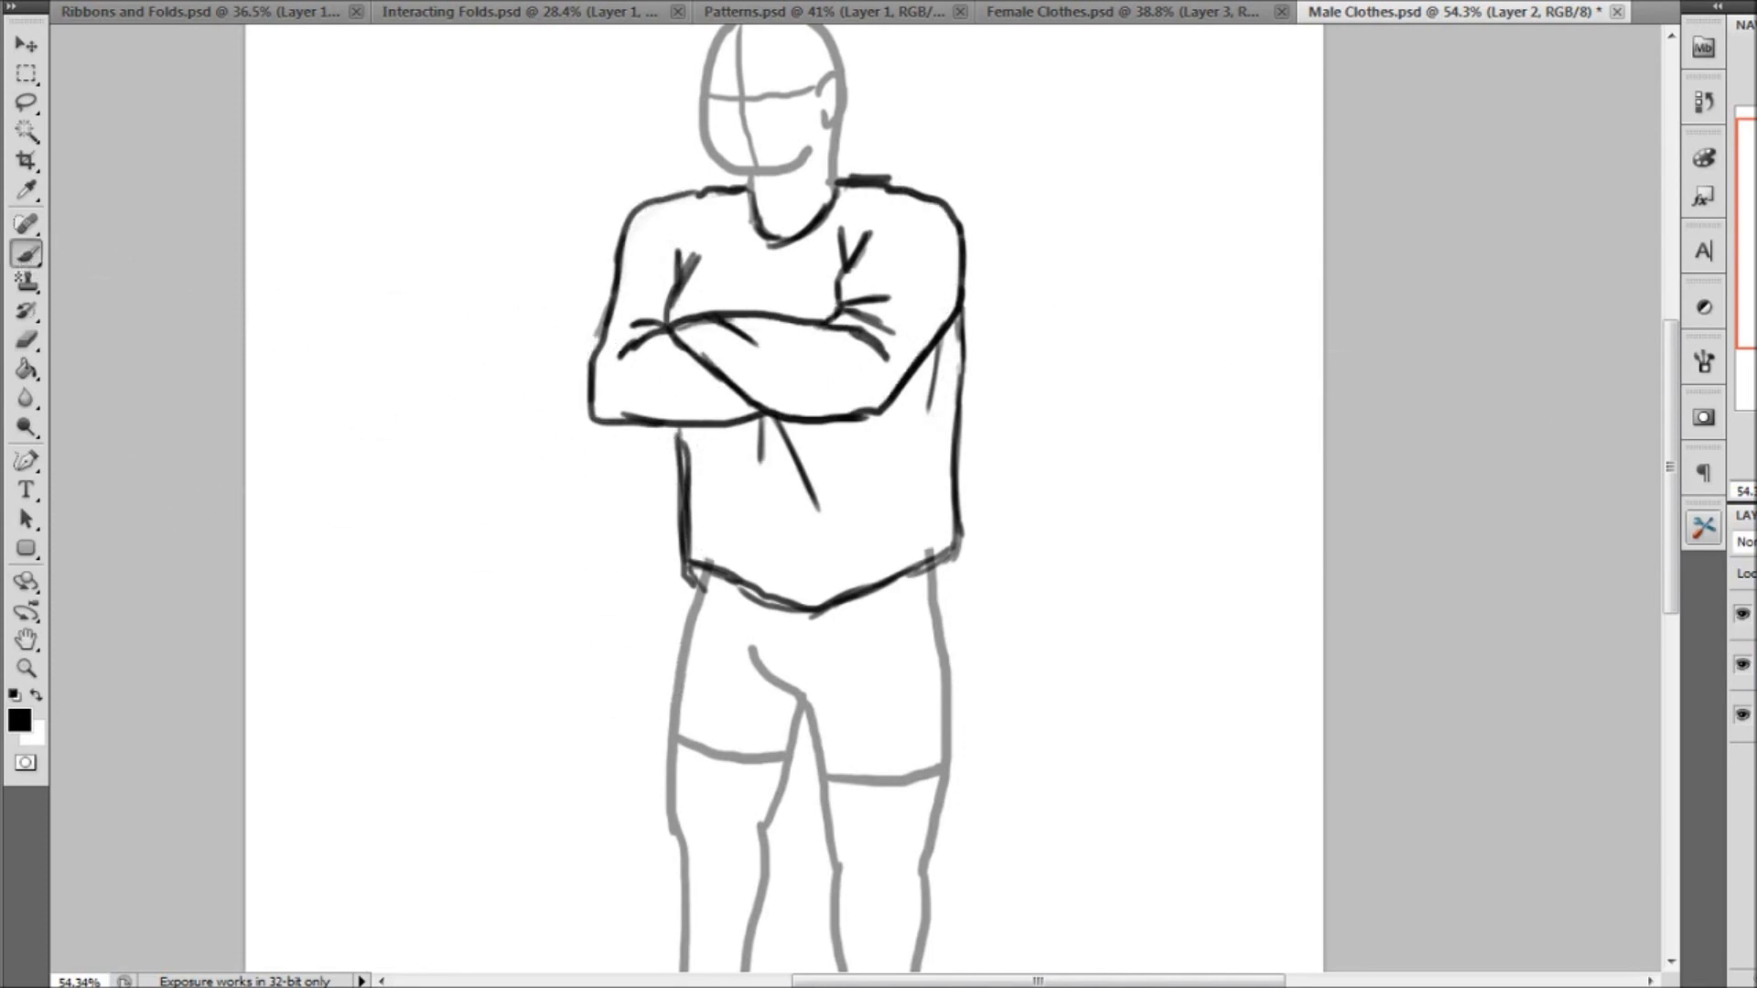
{"action": "left_click_drag", "start_coordinate": [1755, 251], "coordinate": [1740, 313]}
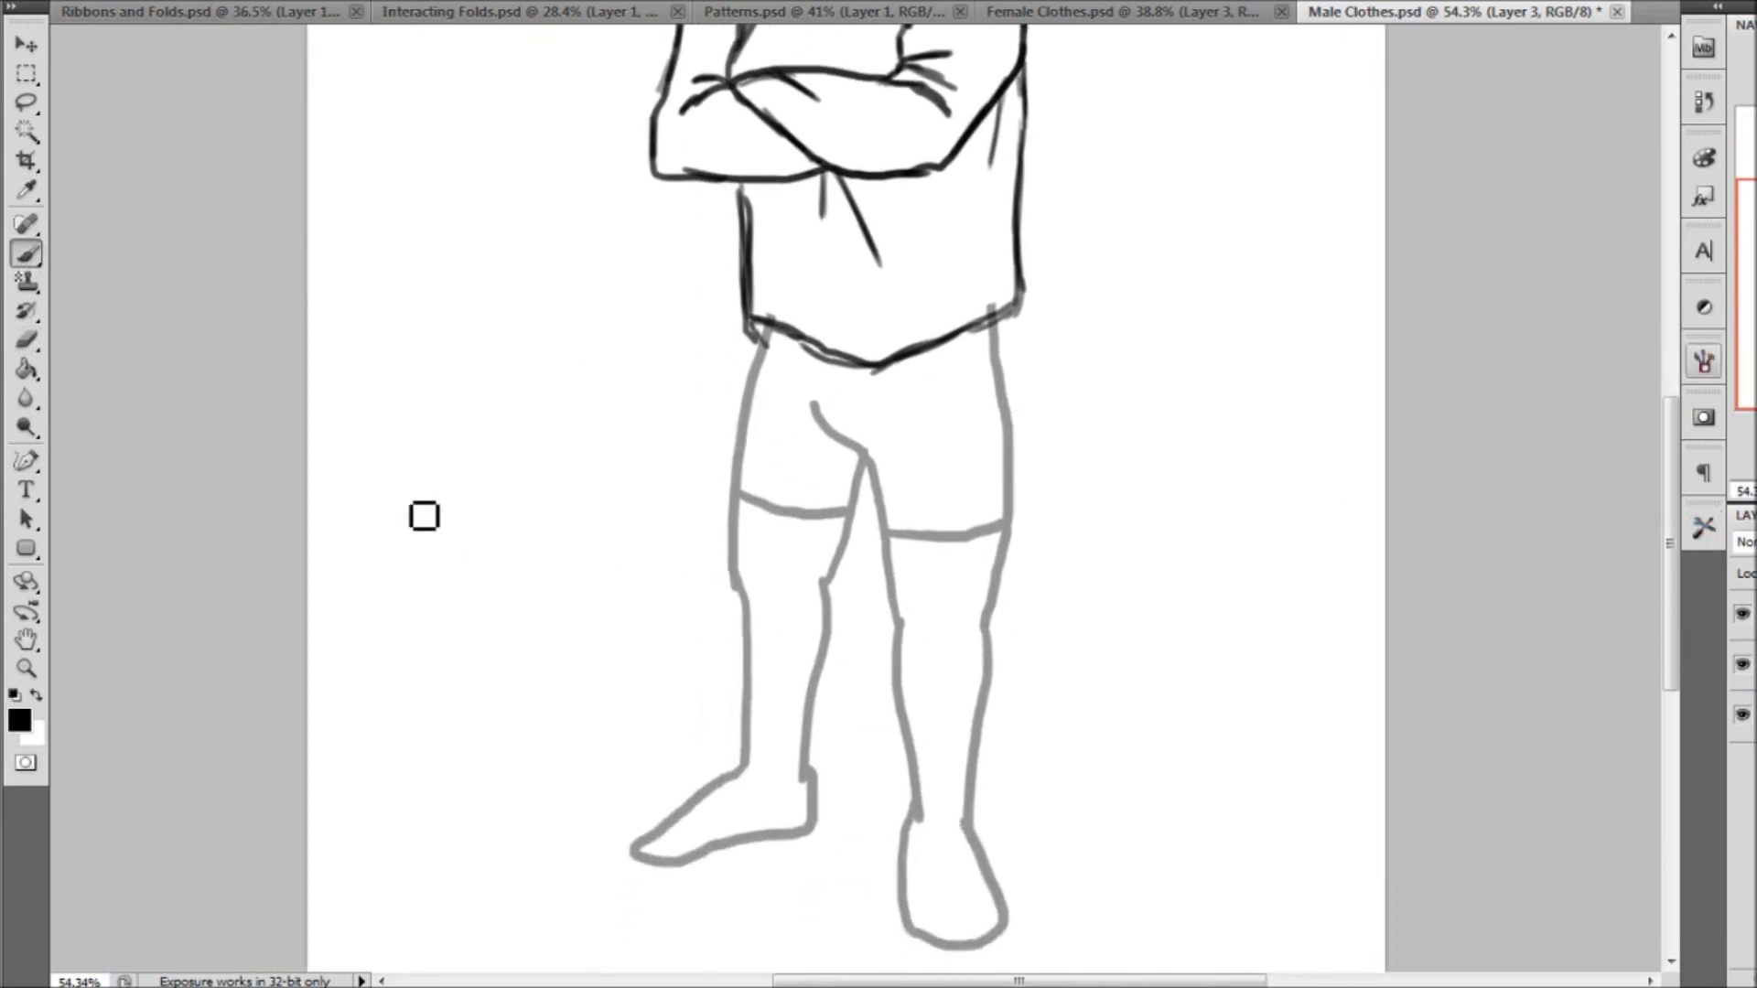
{"action": "left_click", "coordinate": [585, 15]}
{"action": "left_click", "coordinate": [1423, 13]}
{"action": "mouse_move", "coordinate": [1013, 313]}
{"action": "left_mouse_down"}
{"action": "mouse_move", "coordinate": [1043, 367]}
{"action": "mouse_move", "coordinate": [1027, 626]}
{"action": "left_mouse_up"}
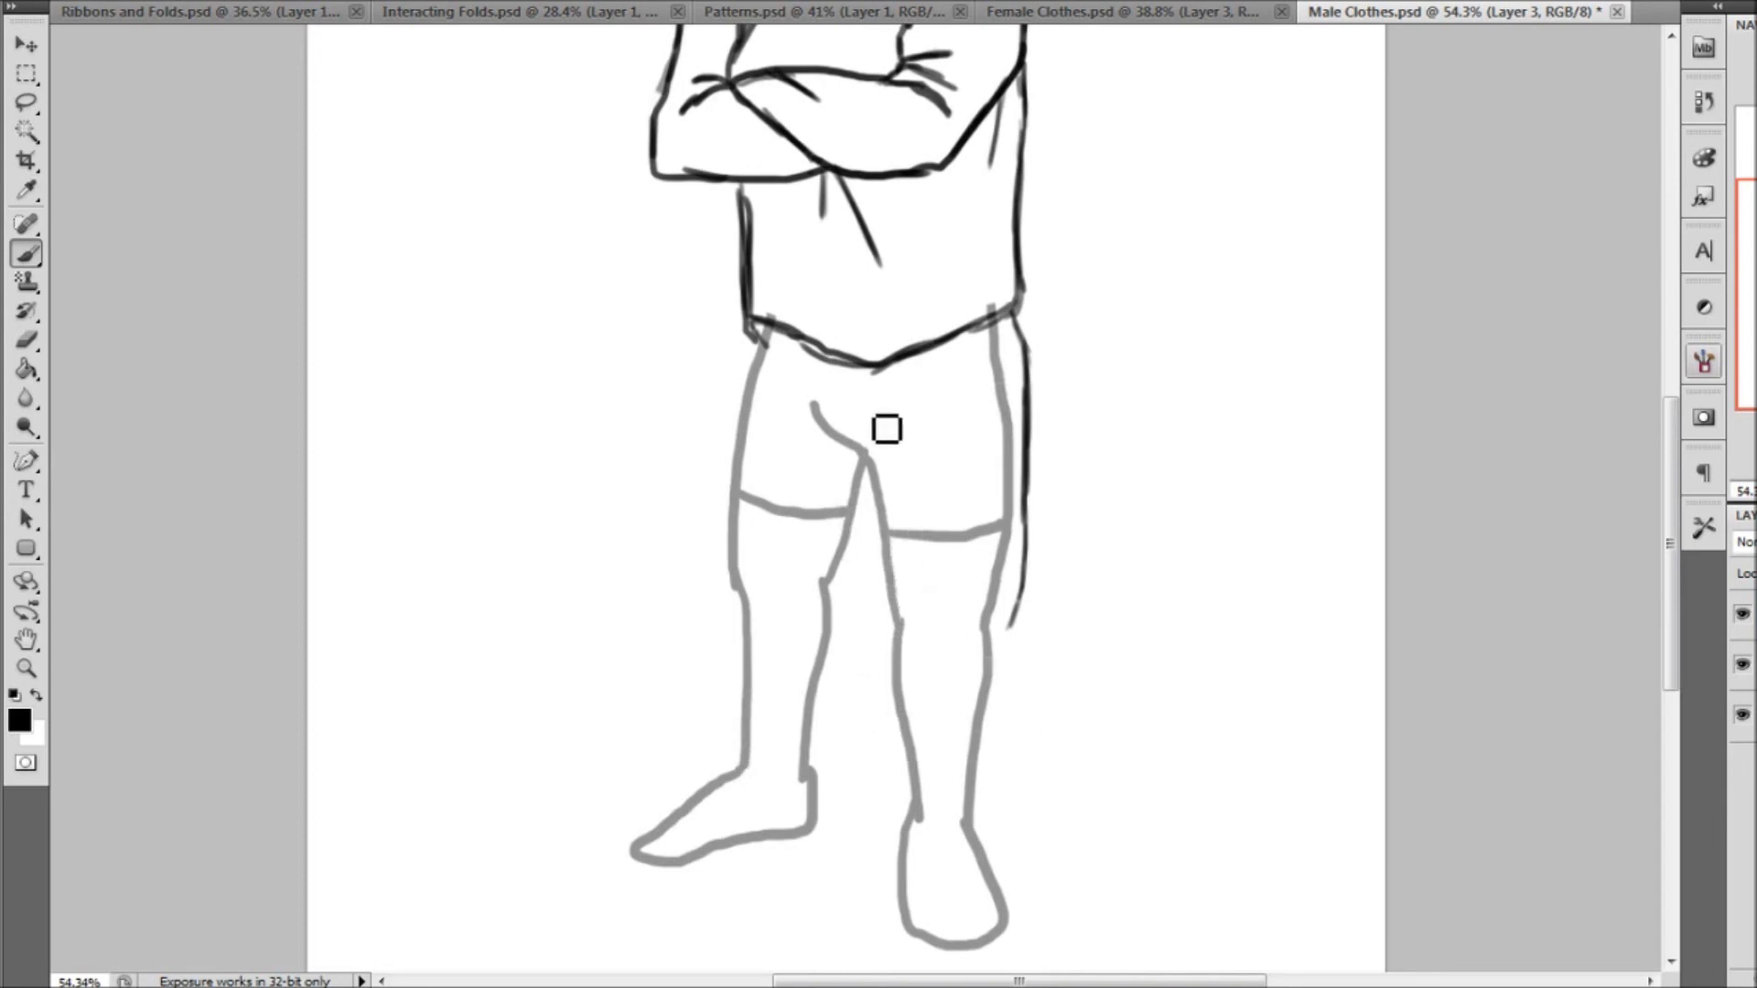
{"action": "mouse_move", "coordinate": [884, 435]}
{"action": "left_mouse_down"}
{"action": "mouse_move", "coordinate": [890, 623]}
{"action": "mouse_move", "coordinate": [924, 705]}
{"action": "left_mouse_up"}
{"action": "left_click_drag", "start_coordinate": [1022, 586], "coordinate": [990, 695]}
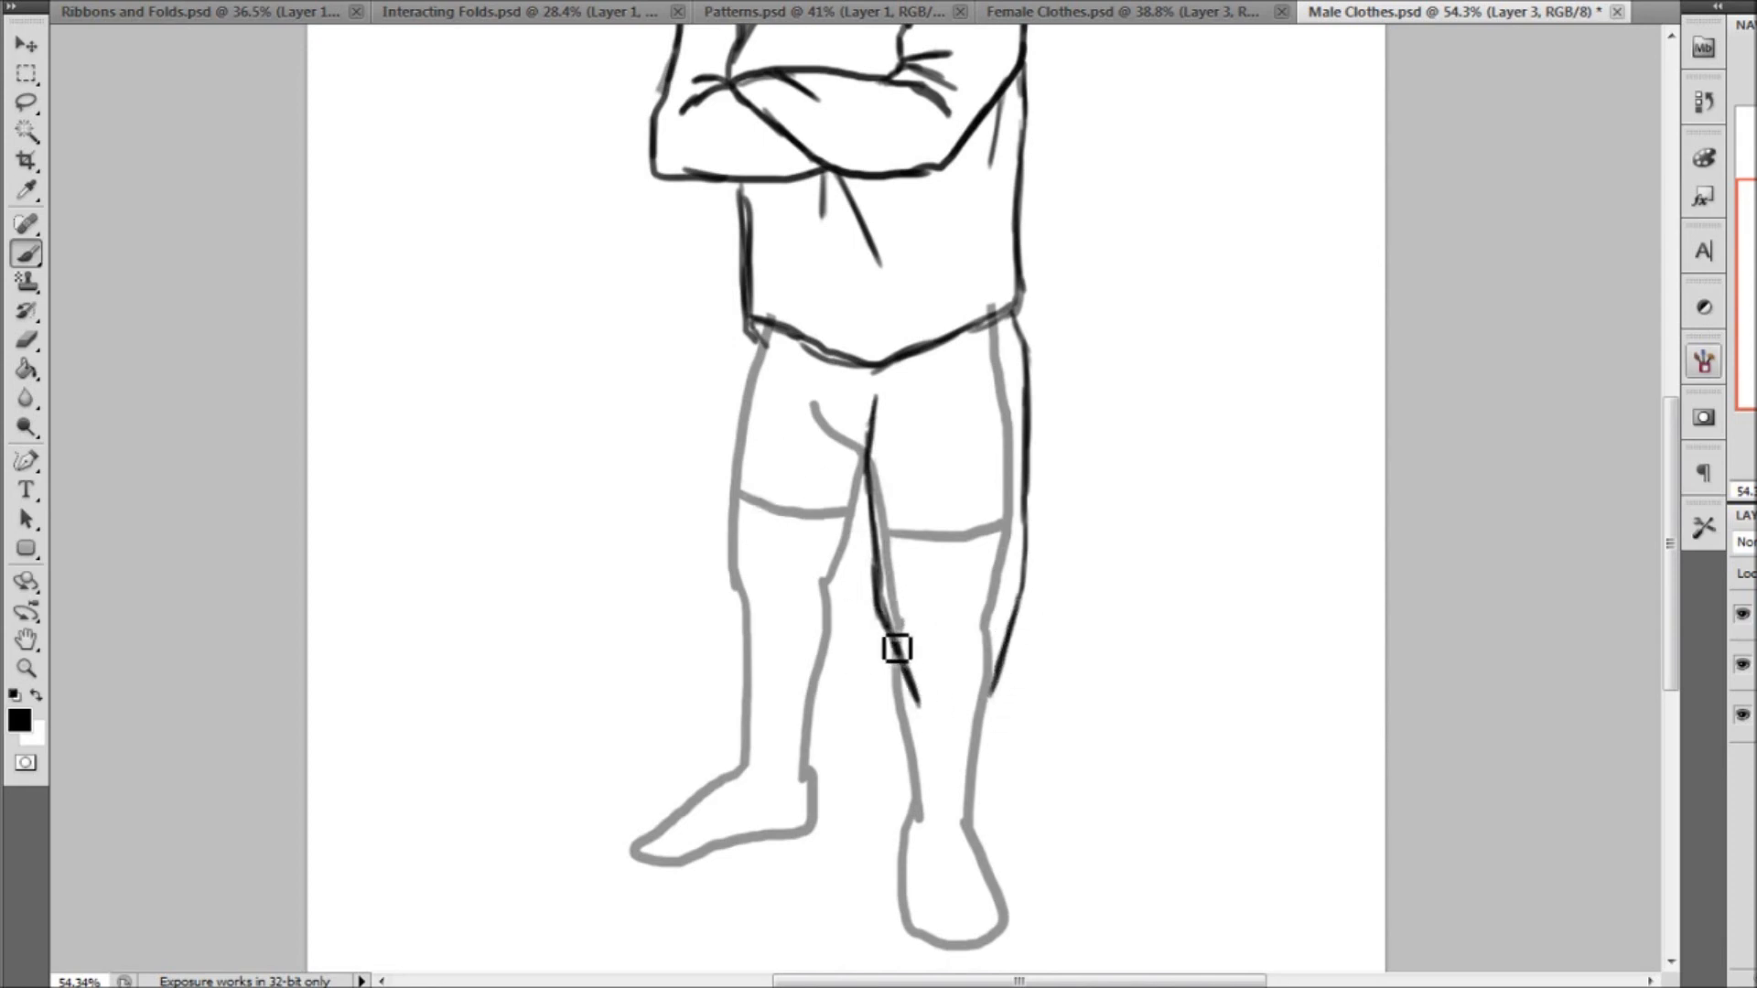
{"action": "mouse_move", "coordinate": [884, 644]}
{"action": "left_mouse_down"}
{"action": "mouse_move", "coordinate": [928, 815]}
{"action": "mouse_move", "coordinate": [899, 751]}
{"action": "mouse_move", "coordinate": [883, 829]}
{"action": "mouse_move", "coordinate": [891, 800]}
{"action": "mouse_move", "coordinate": [906, 876]}
{"action": "mouse_move", "coordinate": [1017, 860]}
{"action": "mouse_move", "coordinate": [999, 865]}
{"action": "mouse_move", "coordinate": [1044, 807]}
{"action": "left_mouse_up"}
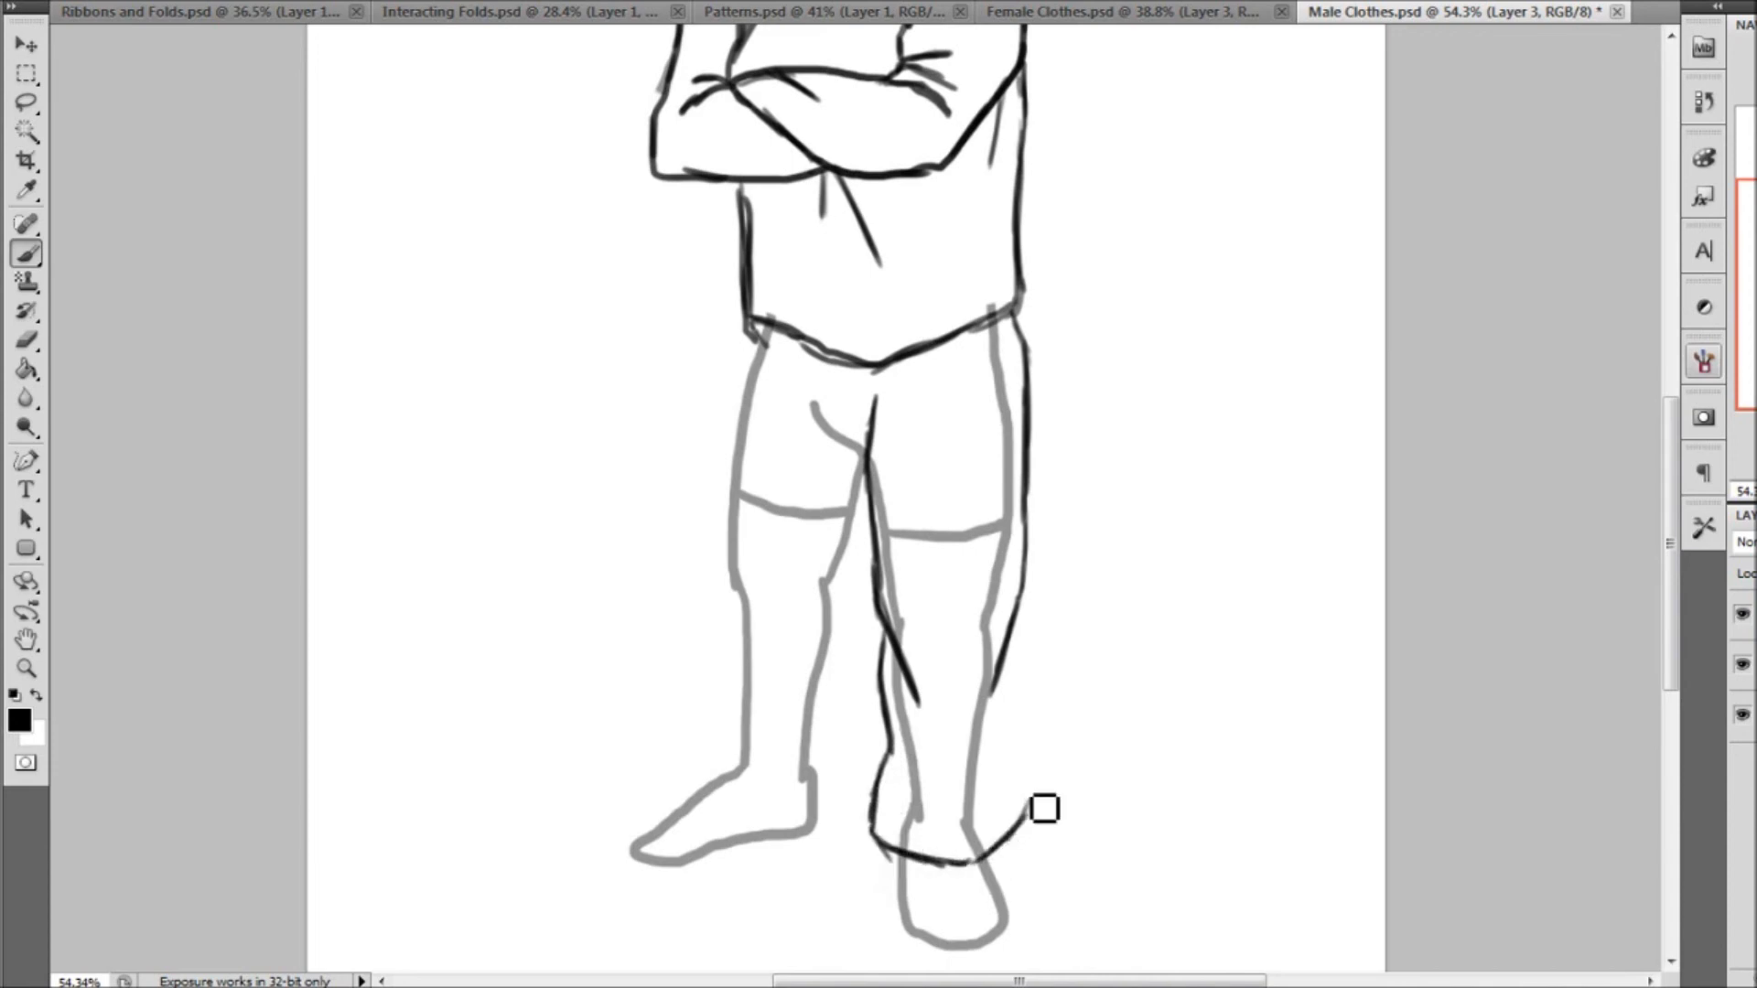
{"action": "left_click_drag", "start_coordinate": [1022, 734], "coordinate": [1030, 785]}
{"action": "left_click_drag", "start_coordinate": [1019, 668], "coordinate": [1034, 807]}
{"action": "mouse_move", "coordinate": [880, 633]}
{"action": "left_mouse_down"}
{"action": "mouse_move", "coordinate": [907, 758]}
{"action": "mouse_move", "coordinate": [895, 859]}
{"action": "left_mouse_up"}
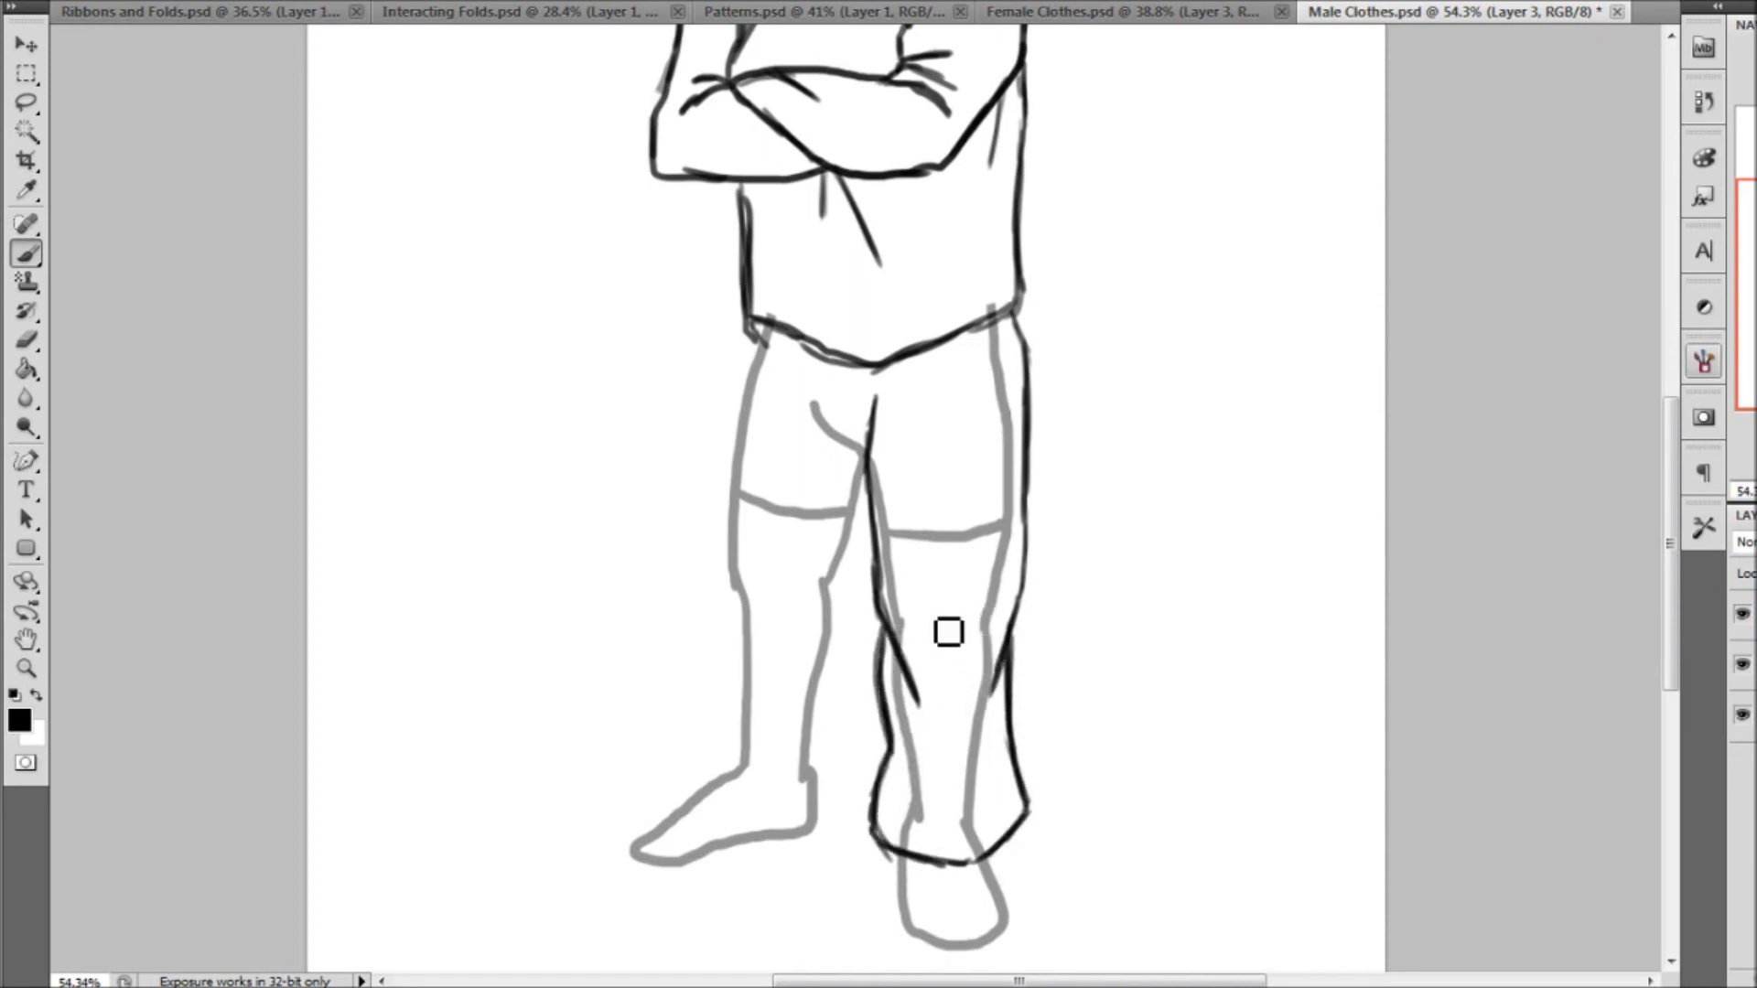
Draw the other trouser leg over the sideways foot with knee folds and a flared cuff, and add crossing folds at the crotch
{"action": "left_click_drag", "start_coordinate": [766, 328], "coordinate": [743, 400]}
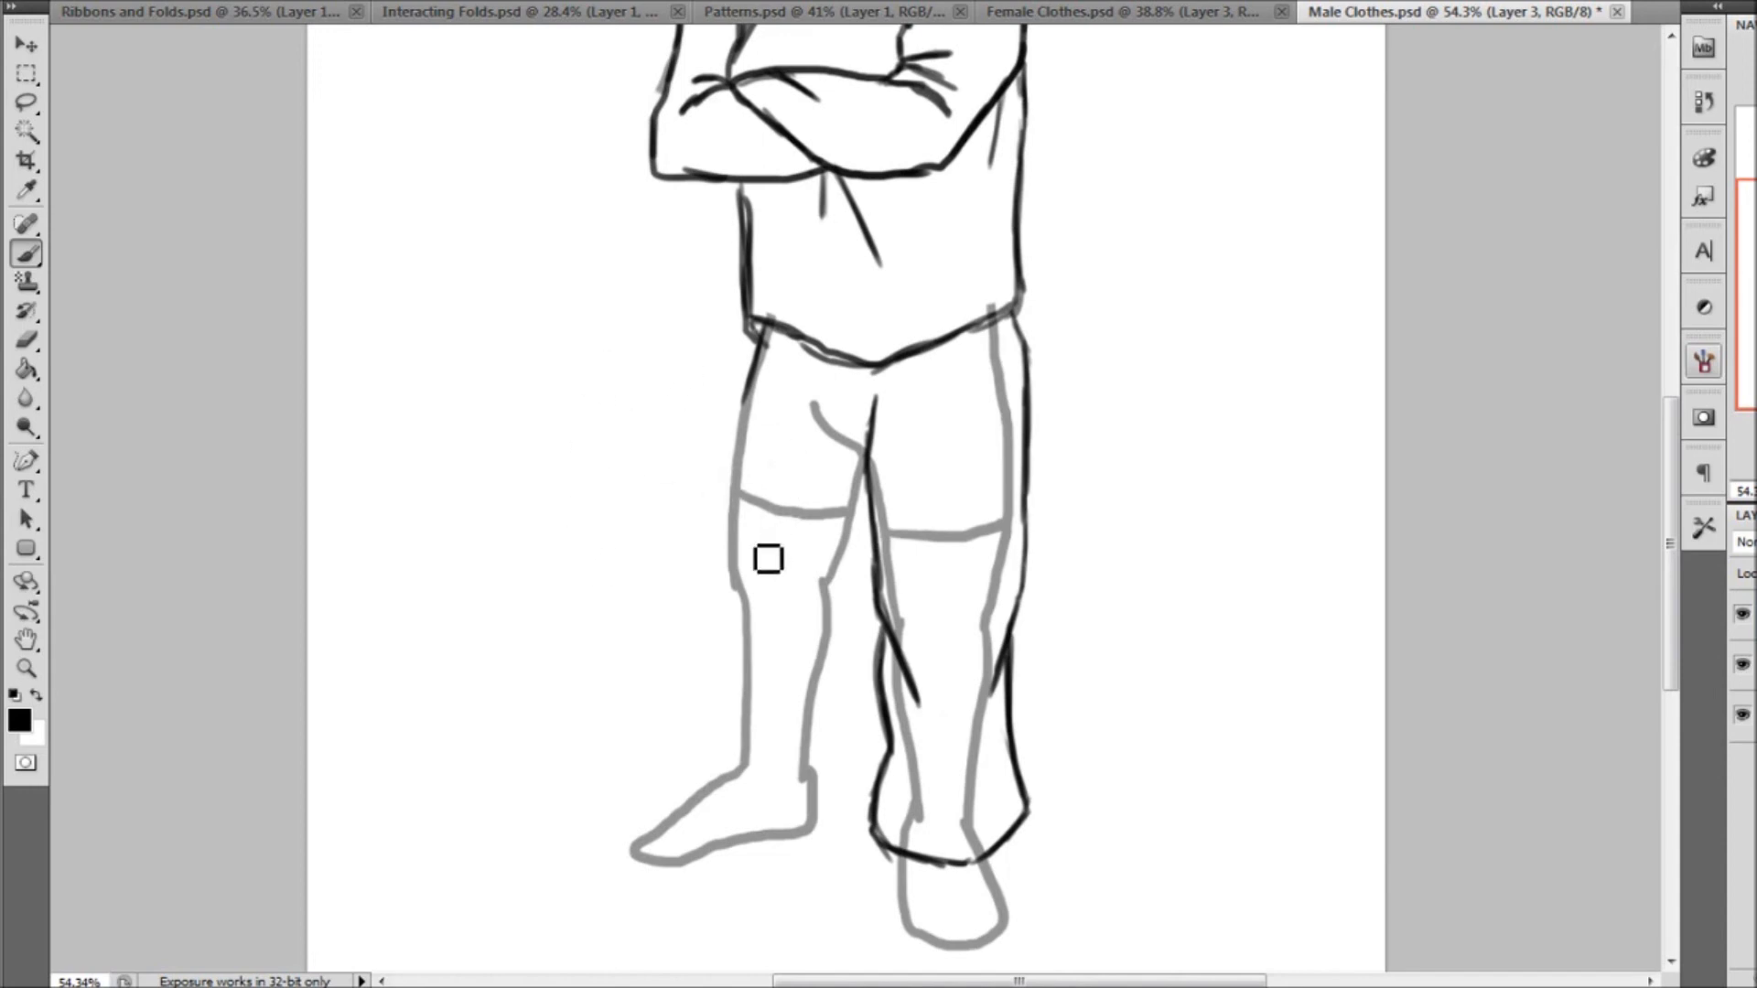
{"action": "mouse_move", "coordinate": [764, 403]}
{"action": "left_mouse_down"}
{"action": "mouse_move", "coordinate": [733, 475]}
{"action": "mouse_move", "coordinate": [732, 565]}
{"action": "mouse_move", "coordinate": [768, 674]}
{"action": "mouse_move", "coordinate": [745, 608]}
{"action": "mouse_move", "coordinate": [738, 741]}
{"action": "mouse_move", "coordinate": [705, 756]}
{"action": "mouse_move", "coordinate": [706, 795]}
{"action": "mouse_move", "coordinate": [765, 832]}
{"action": "mouse_move", "coordinate": [730, 801]}
{"action": "mouse_move", "coordinate": [811, 823]}
{"action": "mouse_move", "coordinate": [811, 847]}
{"action": "mouse_move", "coordinate": [843, 784]}
{"action": "mouse_move", "coordinate": [821, 718]}
{"action": "mouse_move", "coordinate": [847, 732]}
{"action": "mouse_move", "coordinate": [847, 643]}
{"action": "left_mouse_up"}
{"action": "mouse_move", "coordinate": [845, 721]}
{"action": "left_mouse_down"}
{"action": "mouse_move", "coordinate": [851, 662]}
{"action": "mouse_move", "coordinate": [818, 547]}
{"action": "left_mouse_up"}
{"action": "left_click_drag", "start_coordinate": [840, 628], "coordinate": [867, 504]}
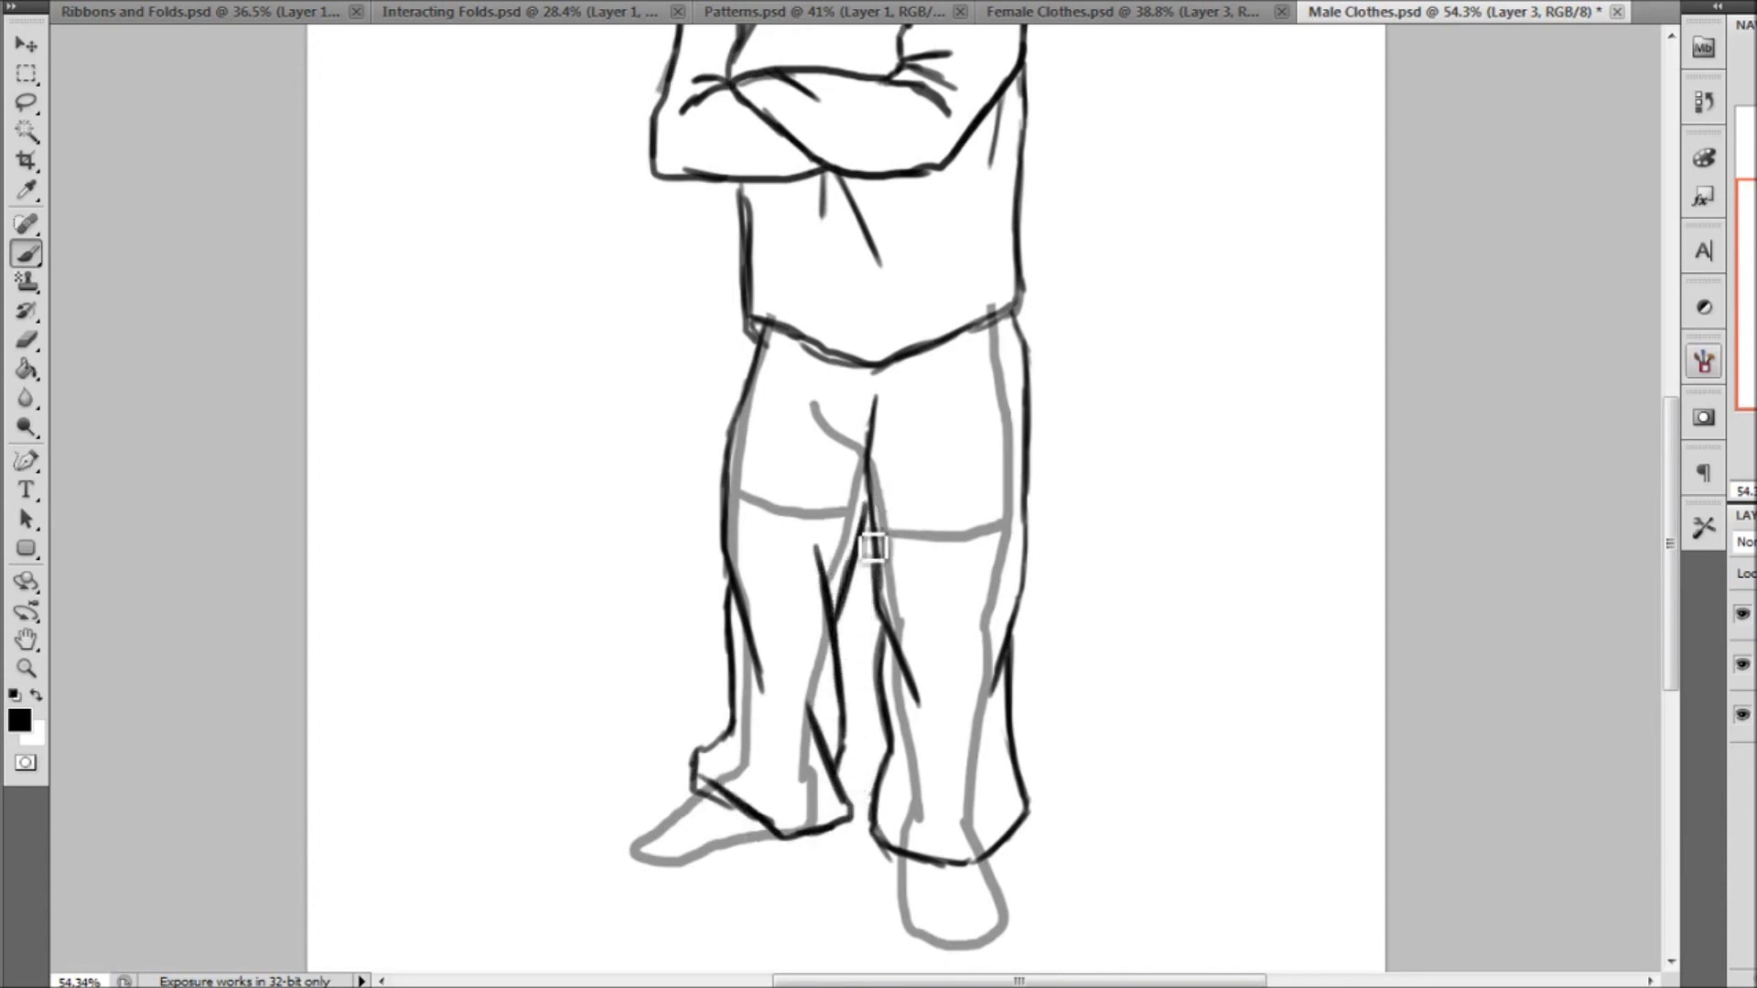
{"action": "mouse_move", "coordinate": [811, 397]}
{"action": "left_mouse_down"}
{"action": "mouse_move", "coordinate": [867, 468]}
{"action": "mouse_move", "coordinate": [853, 550]}
{"action": "left_mouse_up"}
{"action": "mouse_move", "coordinate": [855, 471]}
{"action": "left_mouse_down"}
{"action": "mouse_move", "coordinate": [843, 531]}
{"action": "mouse_move", "coordinate": [826, 499]}
{"action": "mouse_move", "coordinate": [896, 486]}
{"action": "left_mouse_up"}
Erase the template lines covered by the trousers on Layer 2, restore that layer's full opacity and fit the whole figure in view
{"action": "left_click", "coordinate": [1751, 664]}
{"action": "key", "text": "e"}
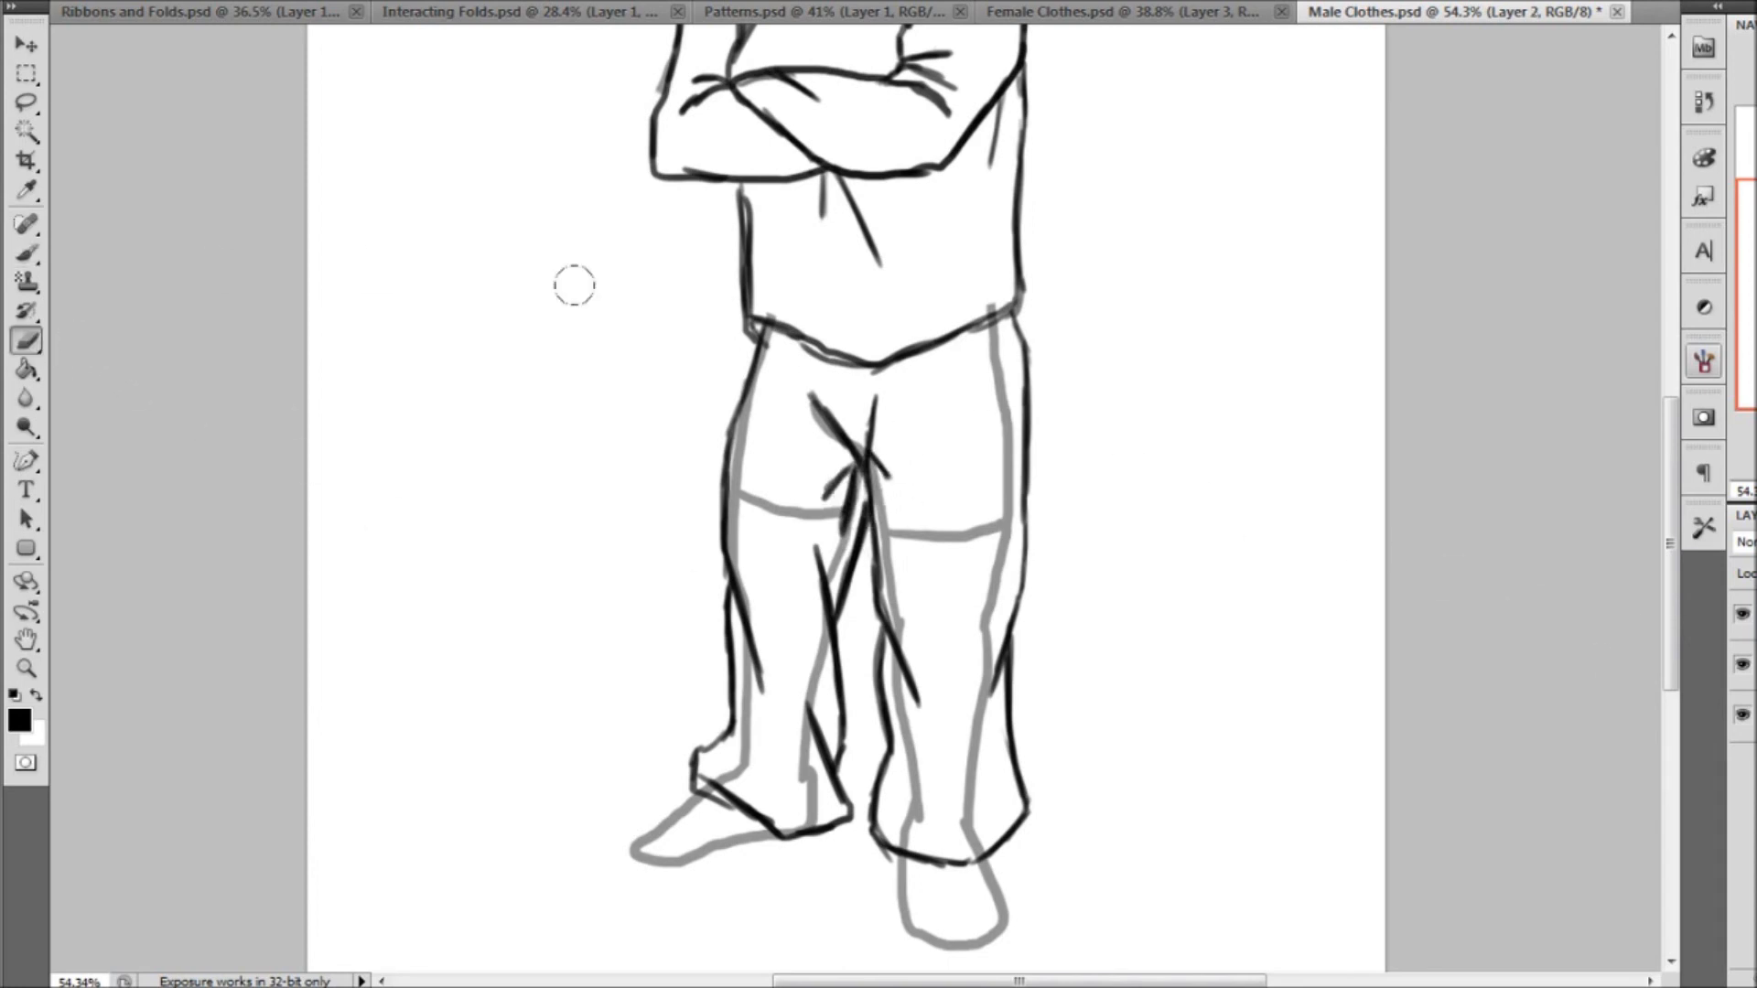
{"action": "mouse_move", "coordinate": [796, 334]}
{"action": "left_mouse_down"}
{"action": "mouse_move", "coordinate": [754, 334]}
{"action": "mouse_move", "coordinate": [969, 406]}
{"action": "mouse_move", "coordinate": [876, 611]}
{"action": "mouse_move", "coordinate": [820, 583]}
{"action": "mouse_move", "coordinate": [811, 616]}
{"action": "mouse_move", "coordinate": [777, 612]}
{"action": "mouse_move", "coordinate": [715, 647]}
{"action": "mouse_move", "coordinate": [722, 688]}
{"action": "mouse_move", "coordinate": [788, 743]}
{"action": "mouse_move", "coordinate": [887, 724]}
{"action": "mouse_move", "coordinate": [878, 754]}
{"action": "mouse_move", "coordinate": [900, 760]}
{"action": "mouse_move", "coordinate": [948, 683]}
{"action": "left_mouse_up"}
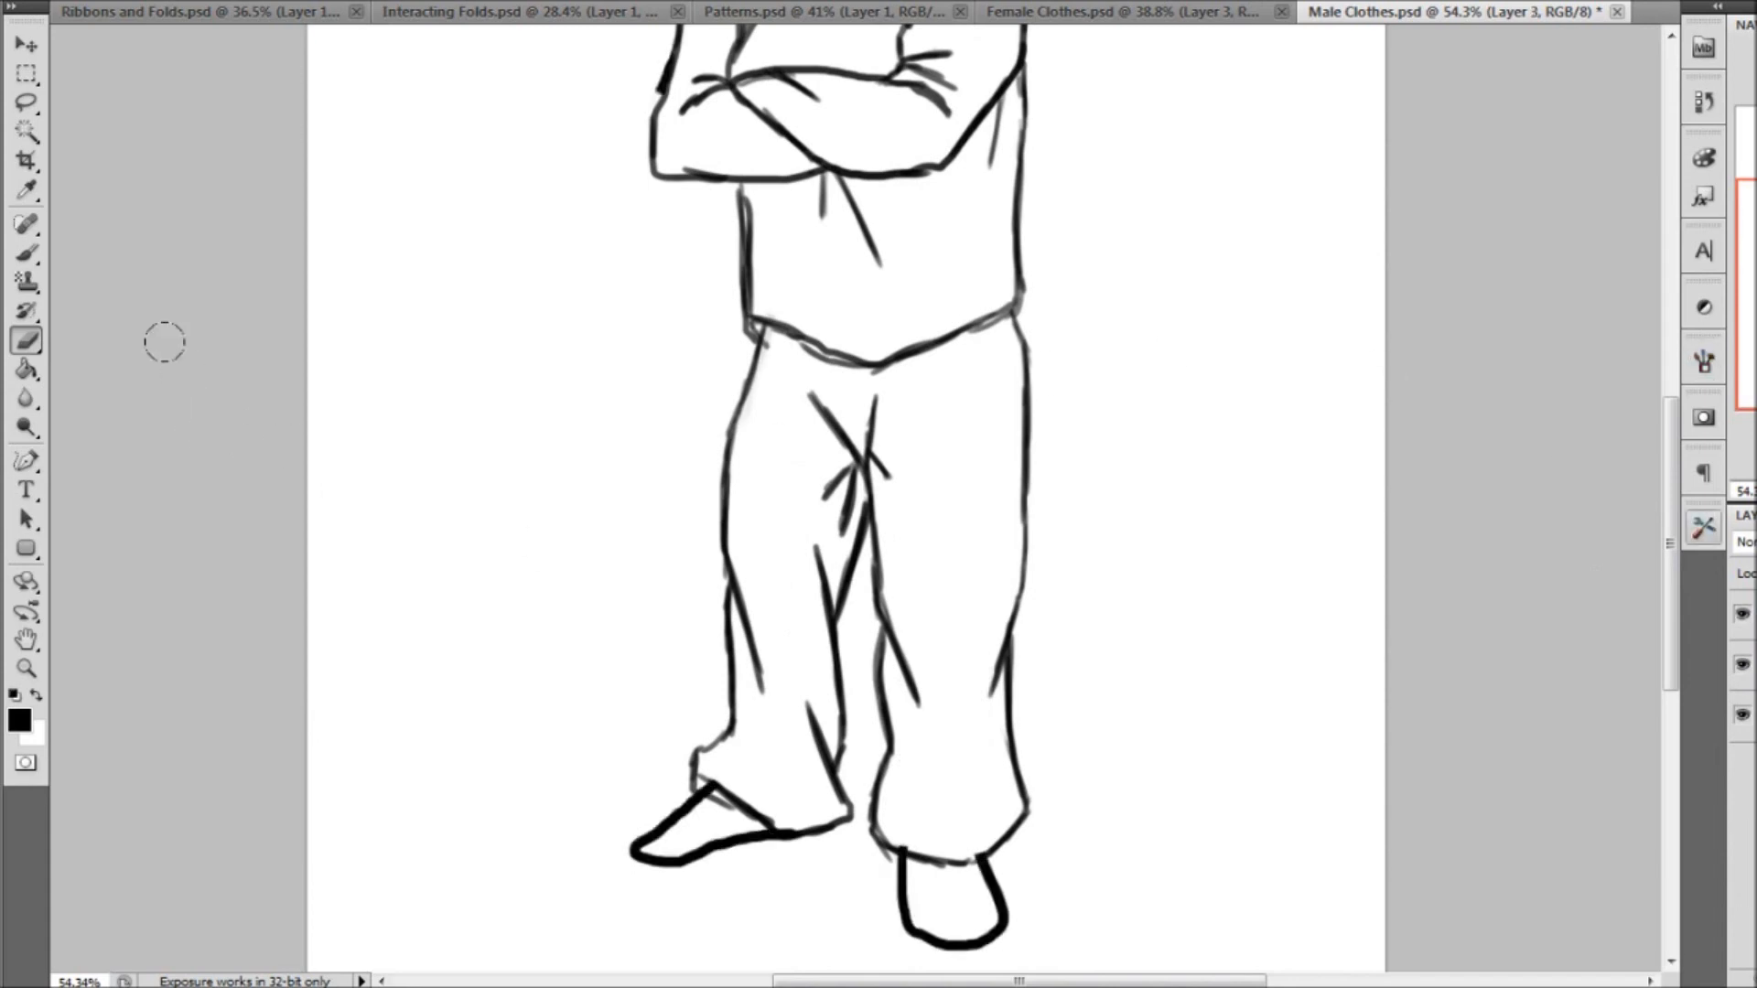
{"action": "left_click", "coordinate": [33, 258]}
{"action": "left_click", "coordinate": [29, 668]}
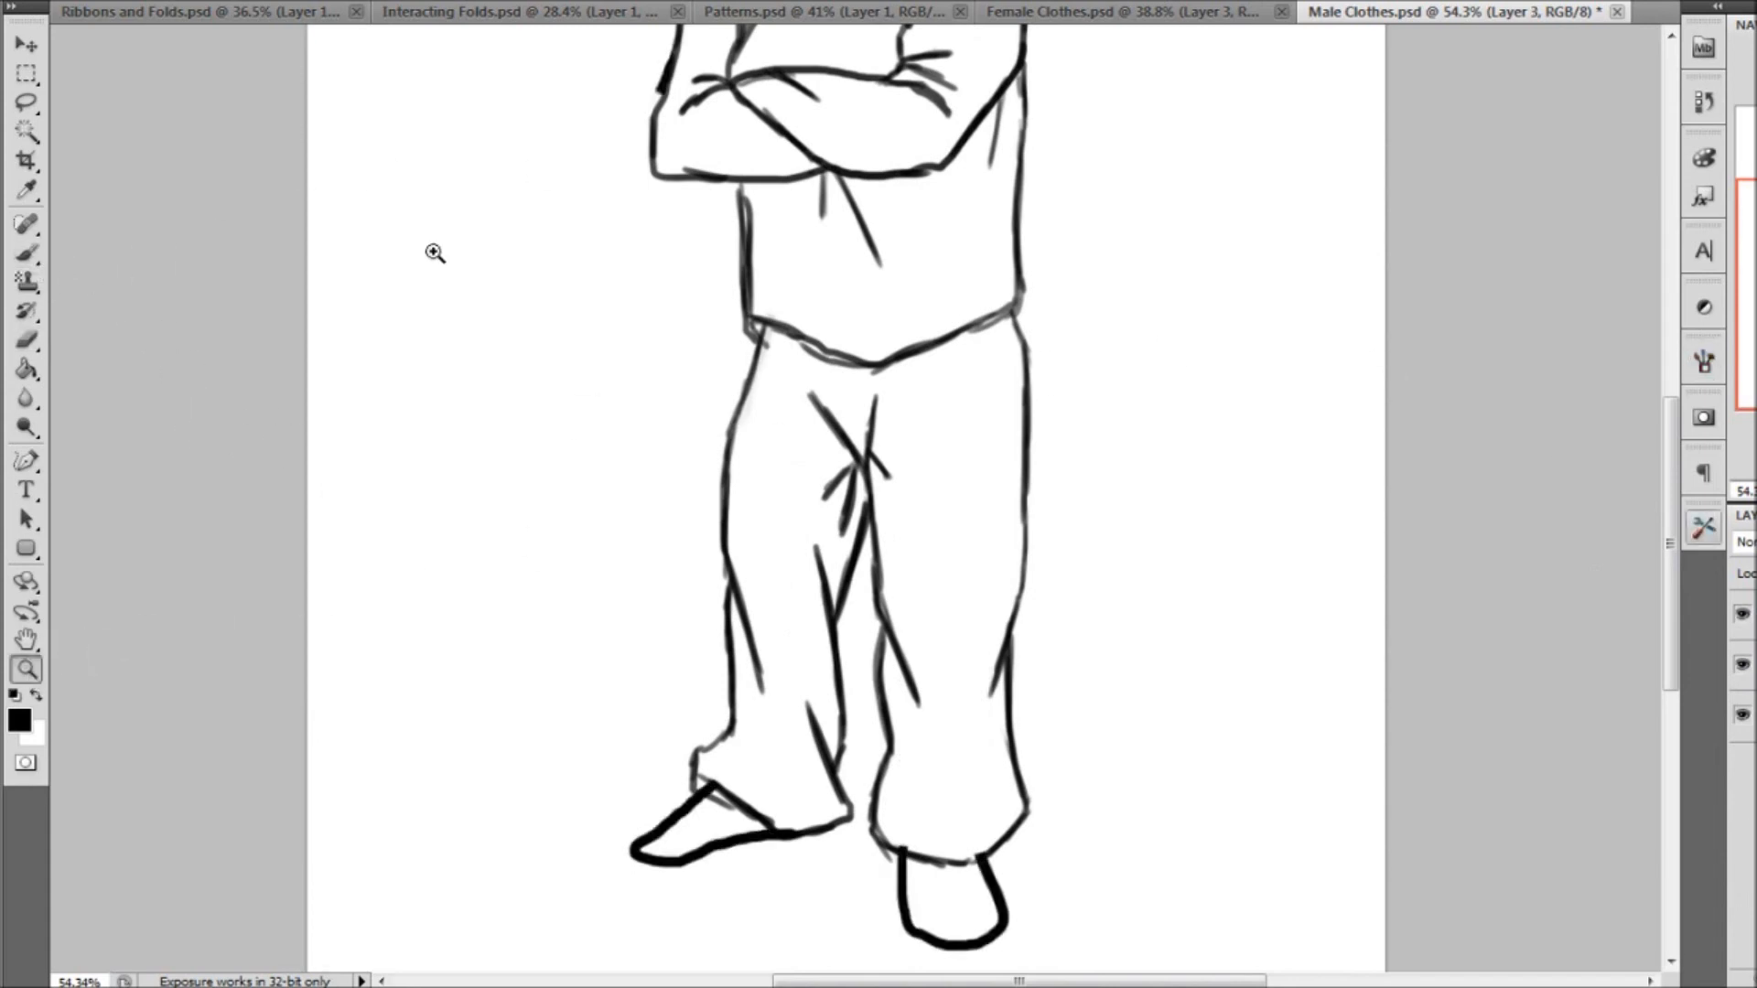
{"action": "key", "text": "ctrl+0"}
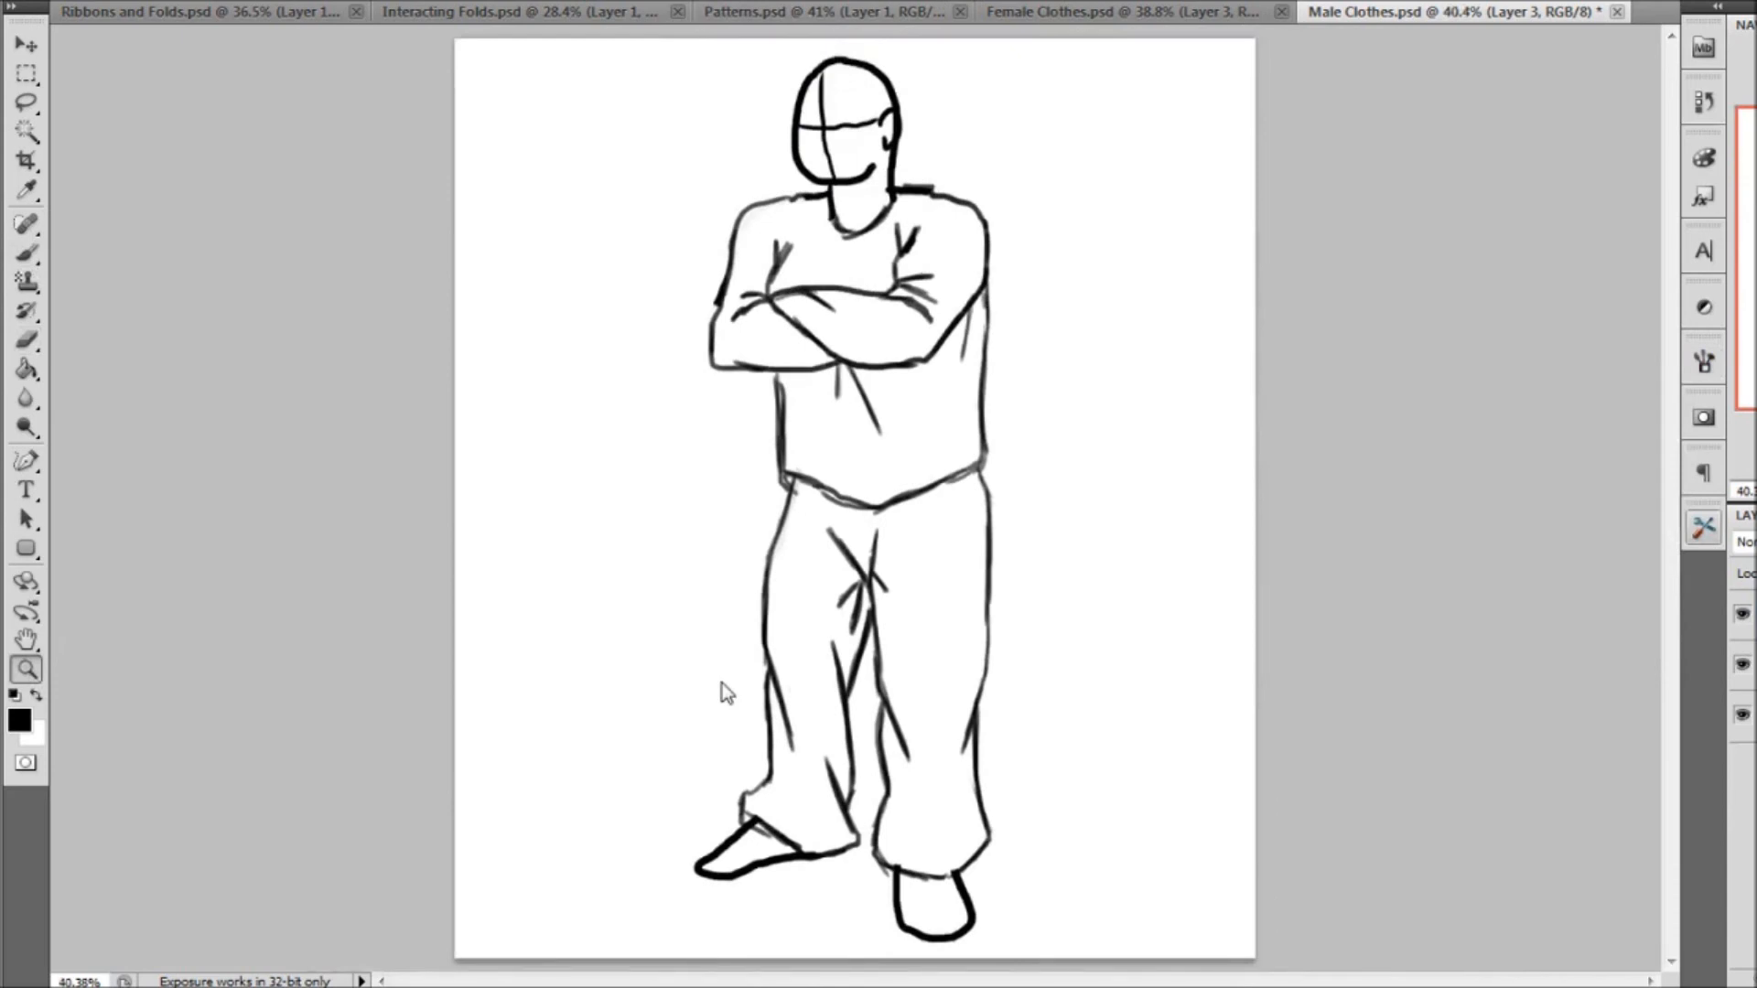
Review the finished drawings in Female Clothes.psd, Patterns.psd and Interacting Folds.psd, ending on the female outfits
{"action": "left_click", "coordinate": [1140, 12]}
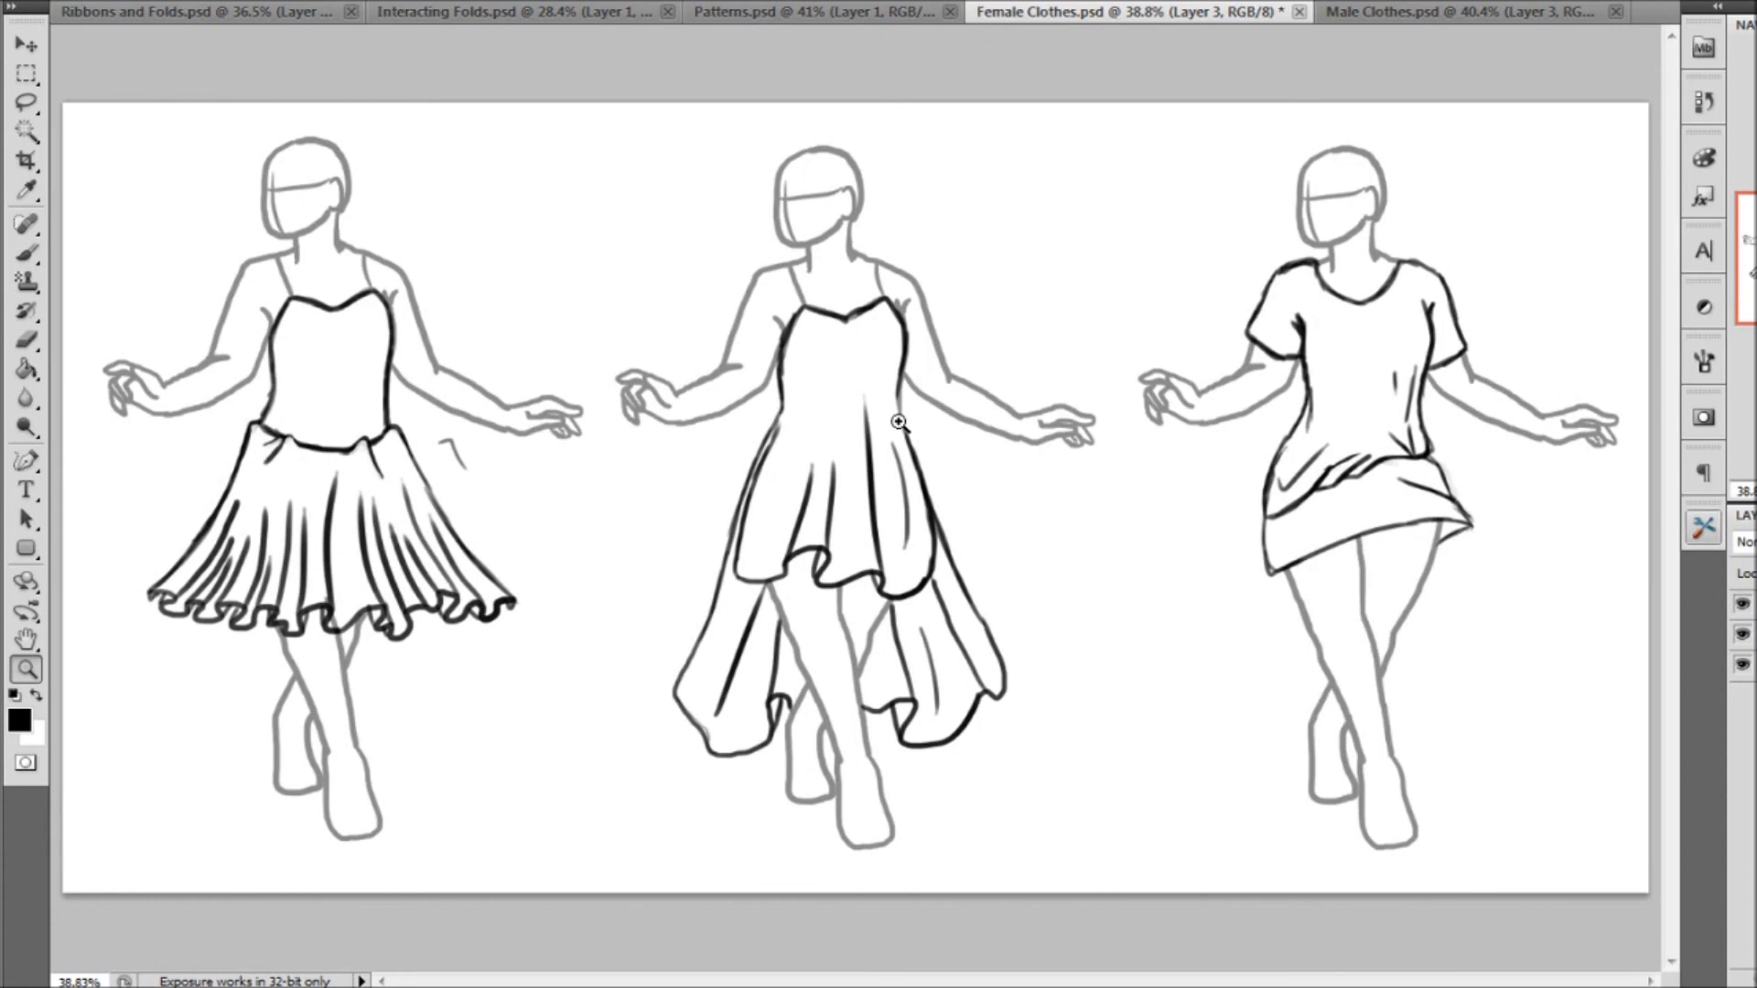
{"action": "left_click", "coordinate": [869, 15]}
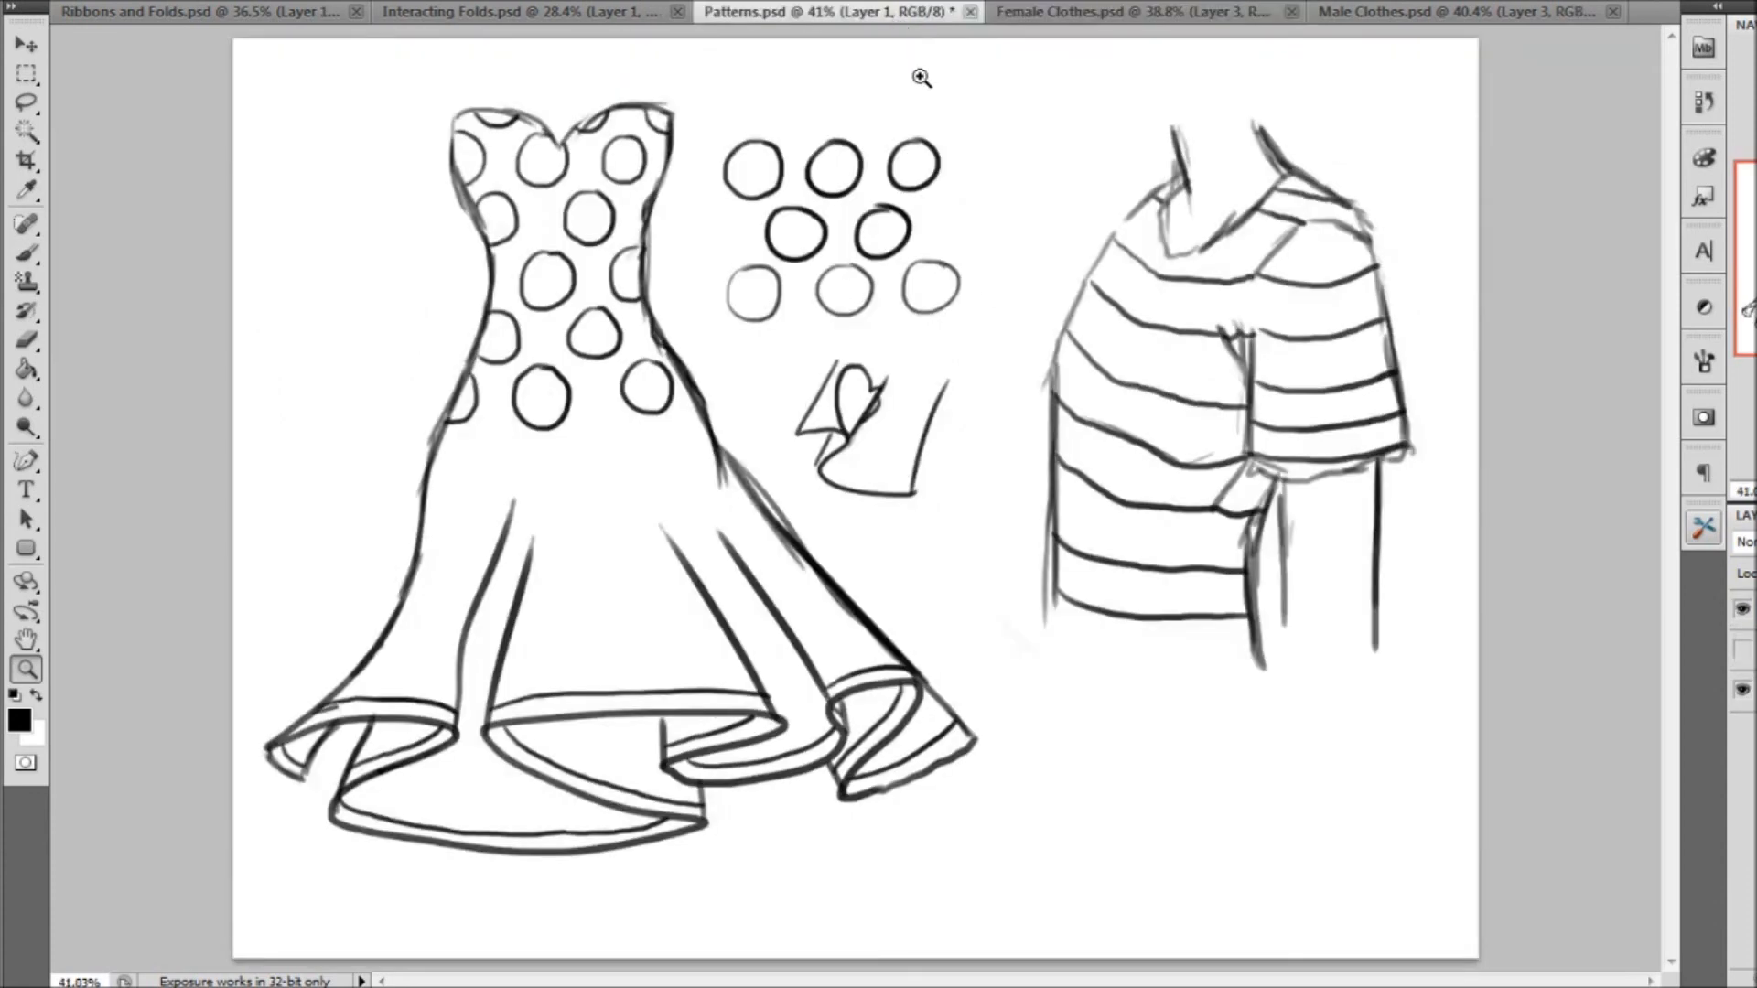
{"action": "left_click", "coordinate": [543, 22]}
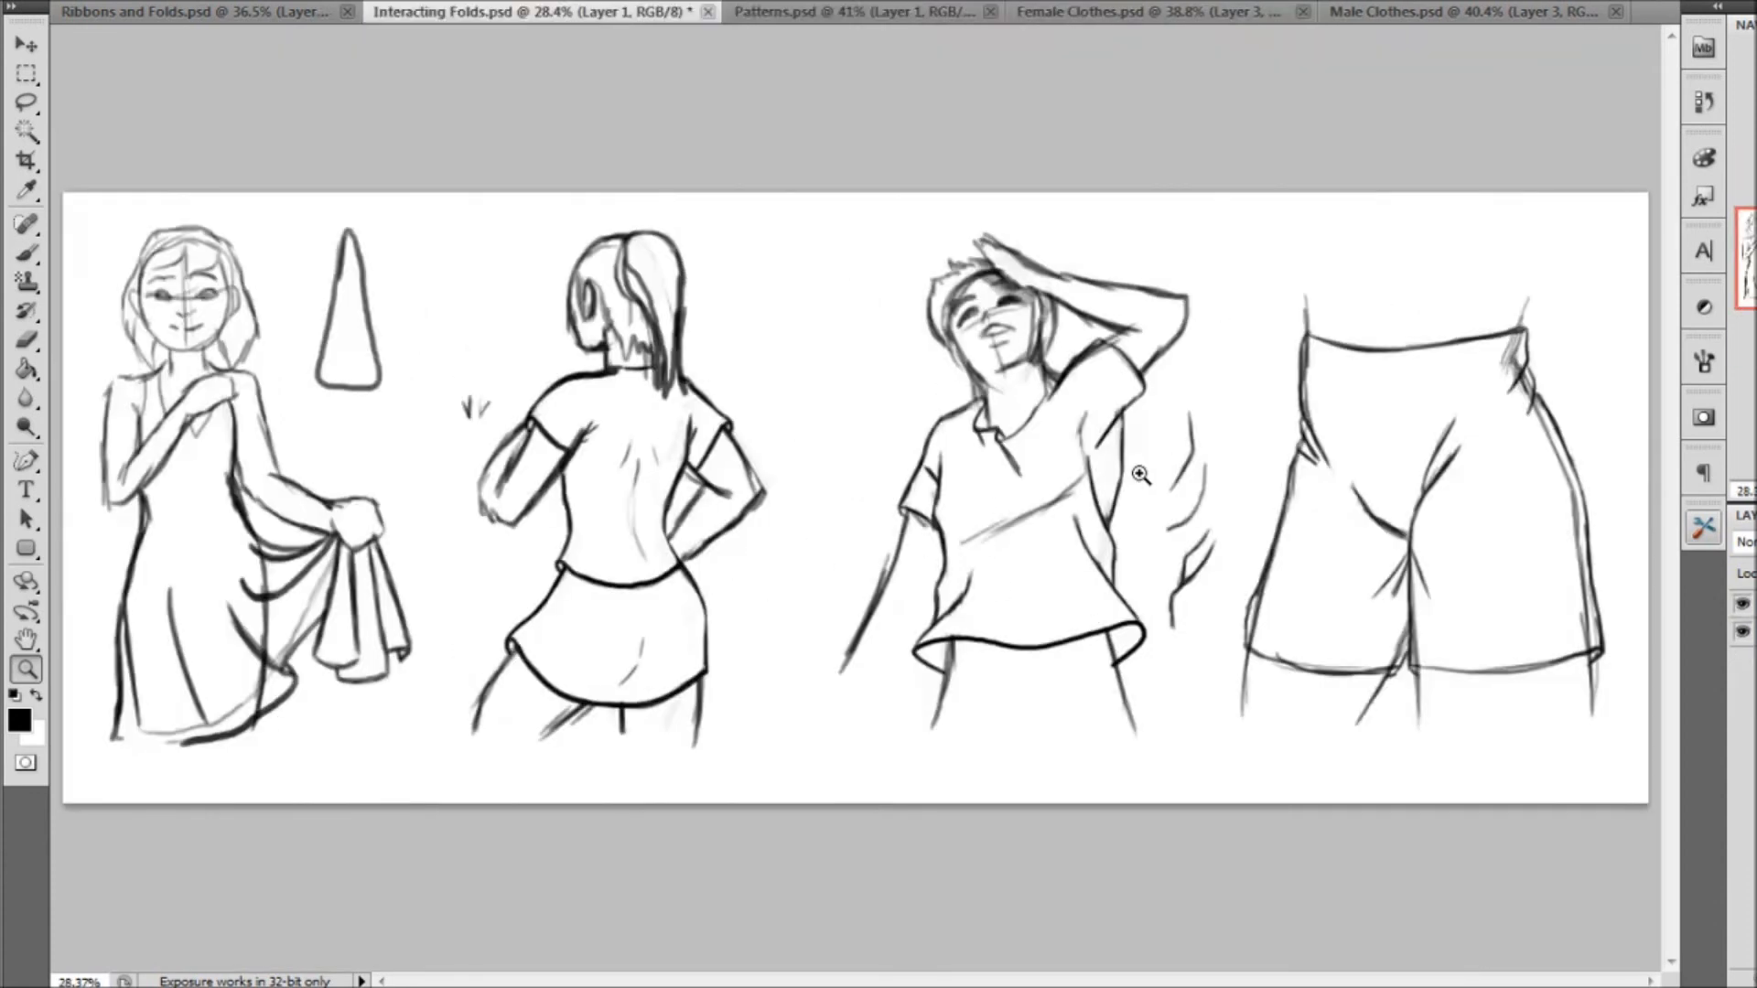
{"action": "left_click", "coordinate": [1178, 11]}
{"action": "left_click", "coordinate": [605, 20]}
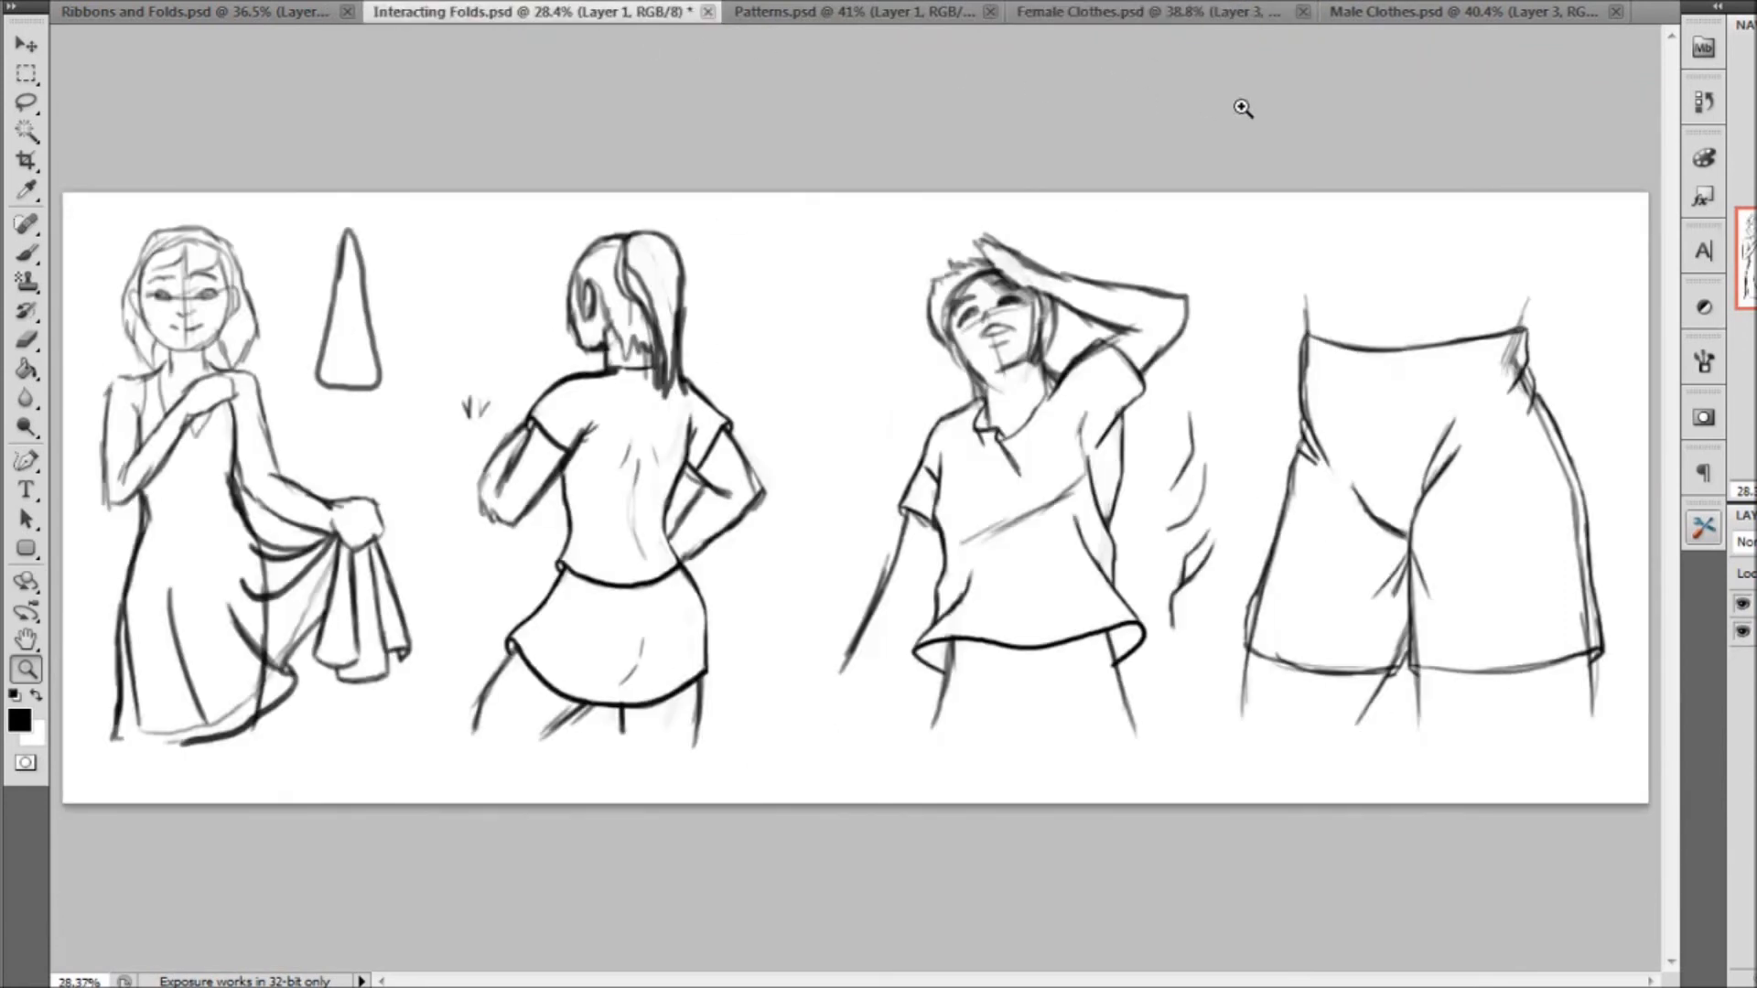
{"action": "left_click", "coordinate": [1208, 13]}
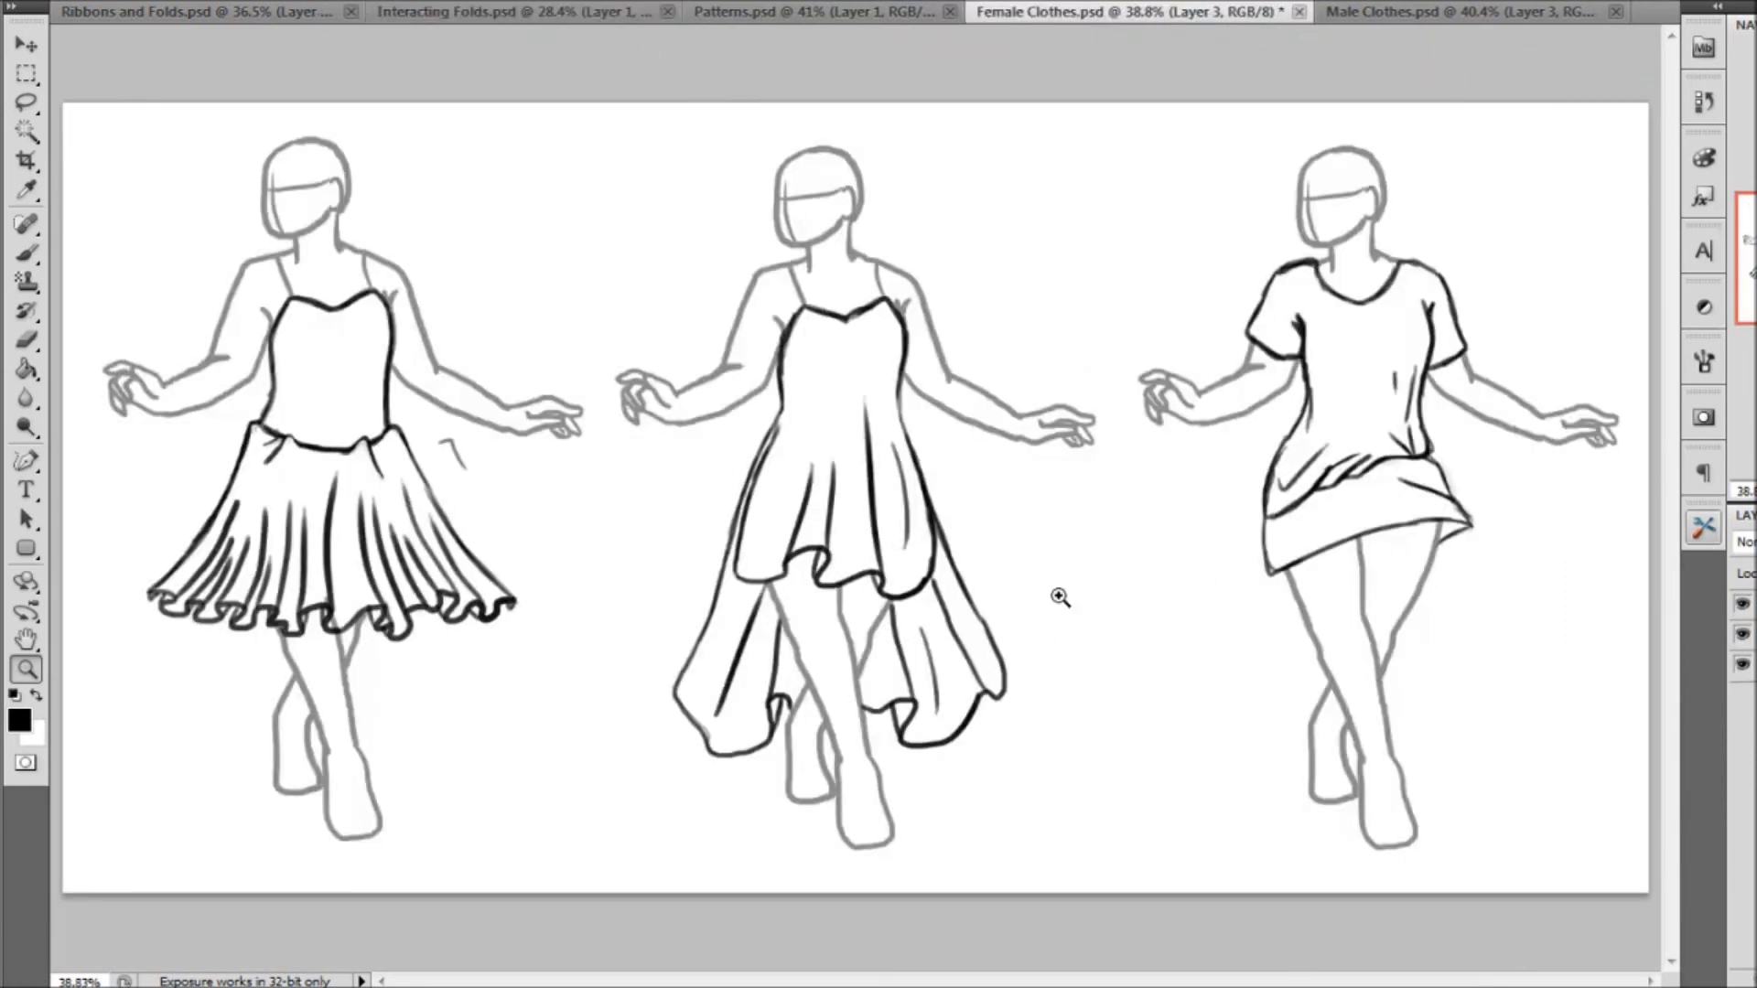